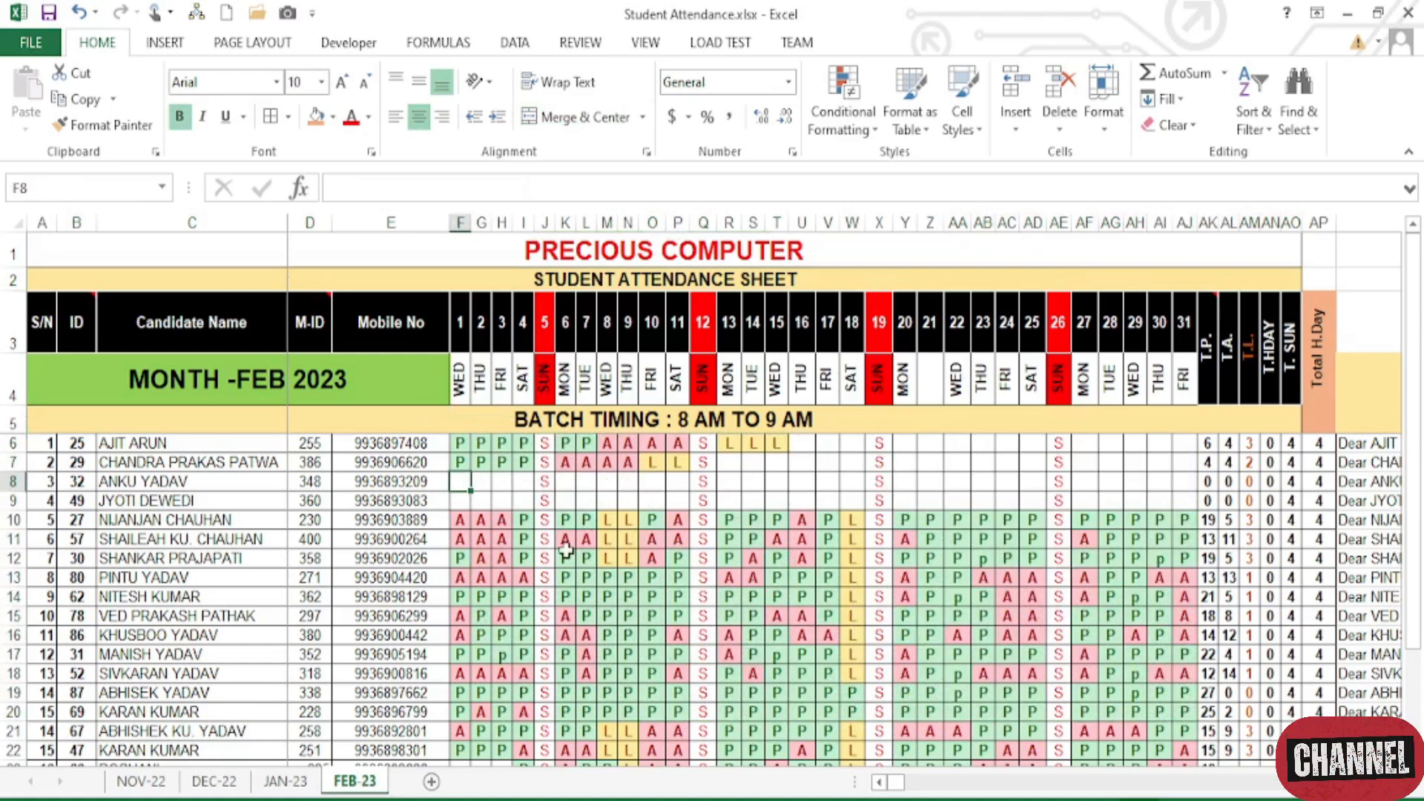
- Mark the third student present (P) for seven school days in row 8, skipping Sunday
type("P")
key("Tab")
type("P")
key("Tab")
type("P")
key("Tab")
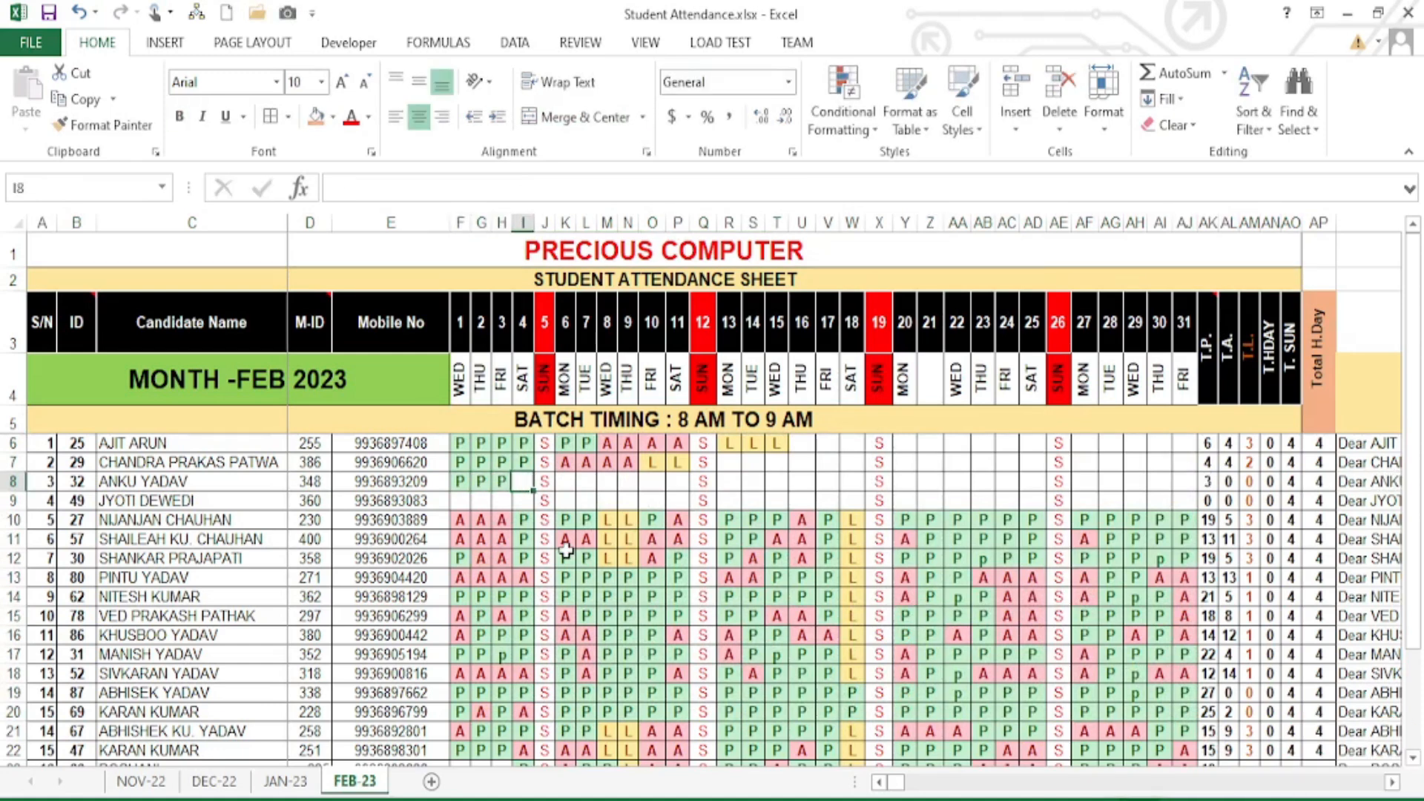
type("P")
key("Tab")
key("Tab")
type("P")
key("Tab")
type("P")
key("Tab")
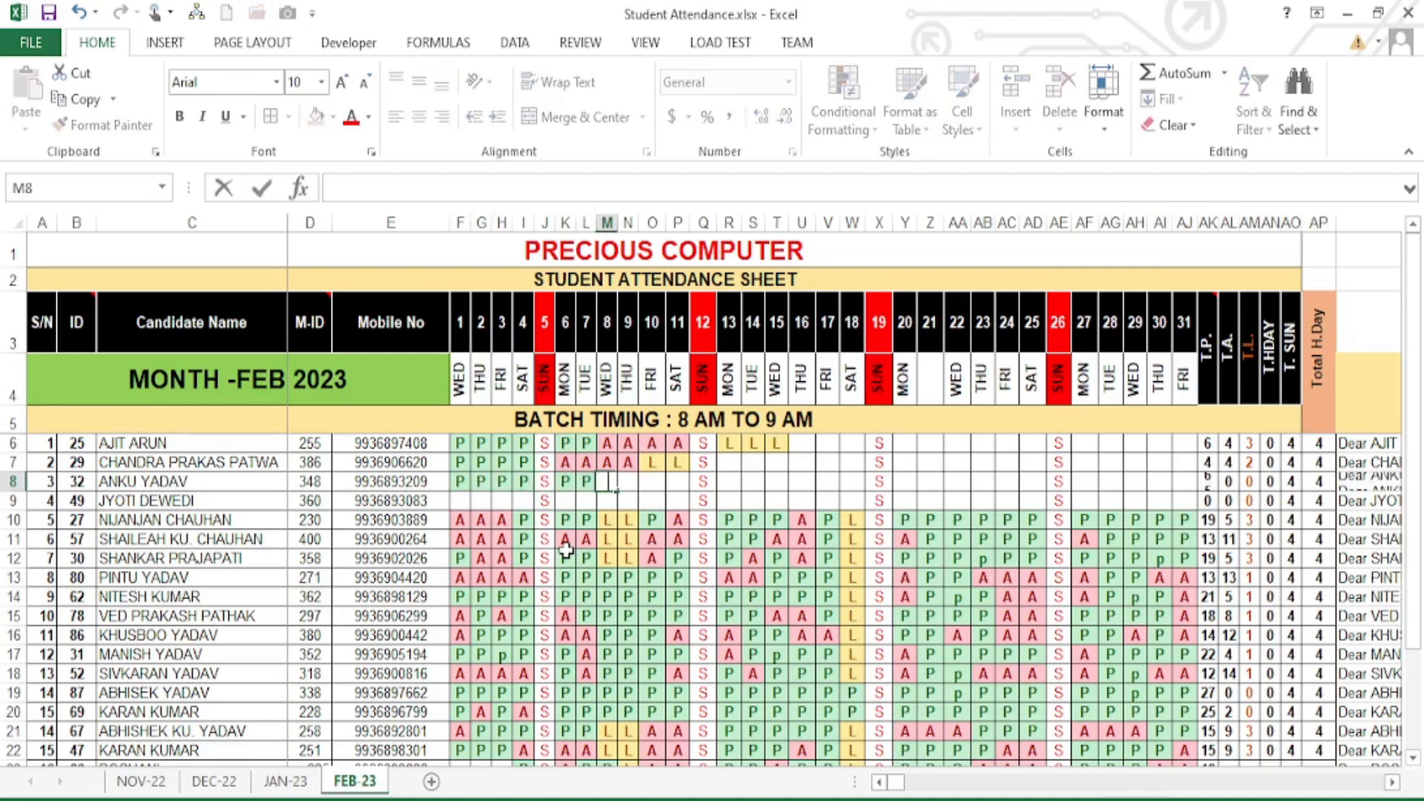
type("P")
key("Tab")
type("P")
- Mark the next four school days in row 8 absent (A)
key("Tab")
type("A")
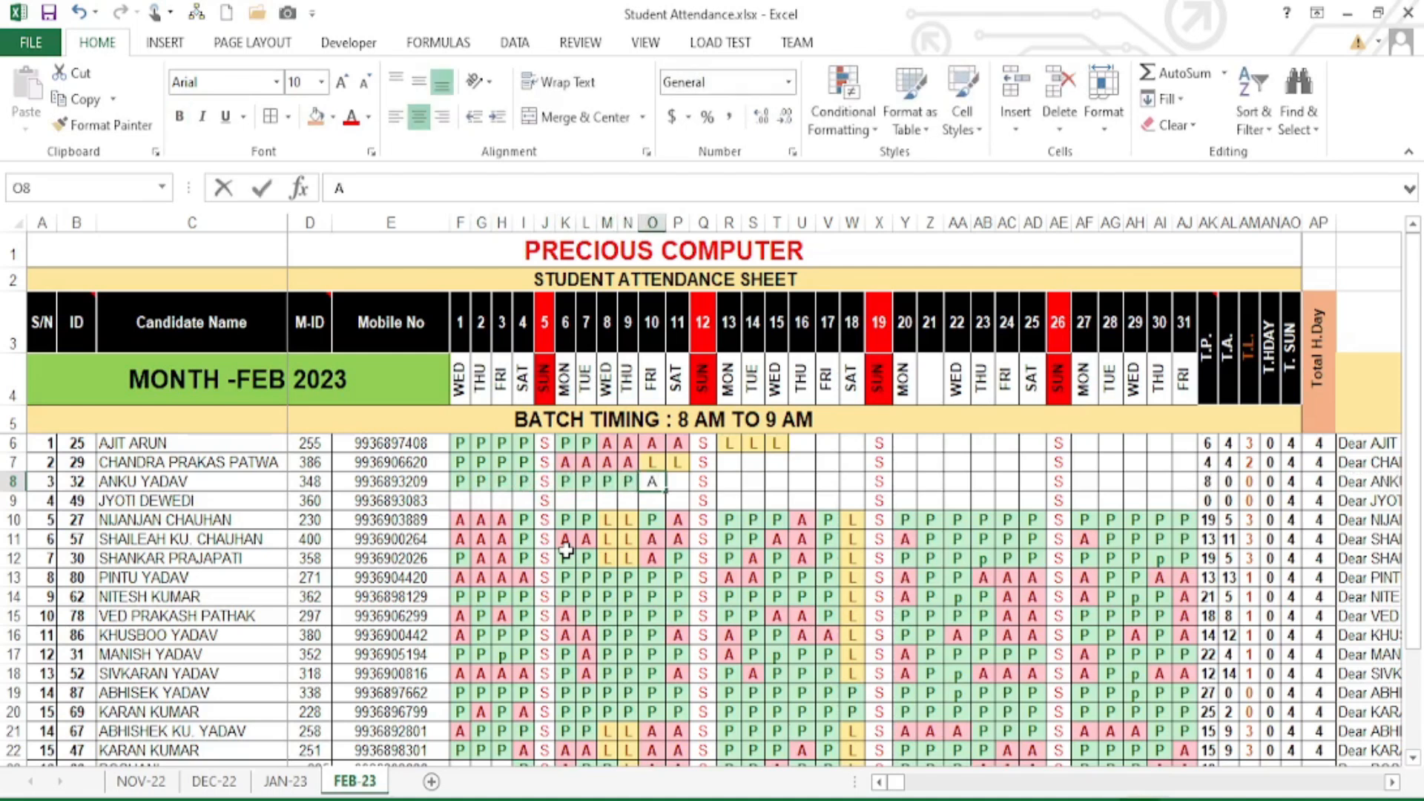
key("Tab")
type("A")
key("Tab")
key("Tab")
type("A")
key("Tab")
key("Tab")
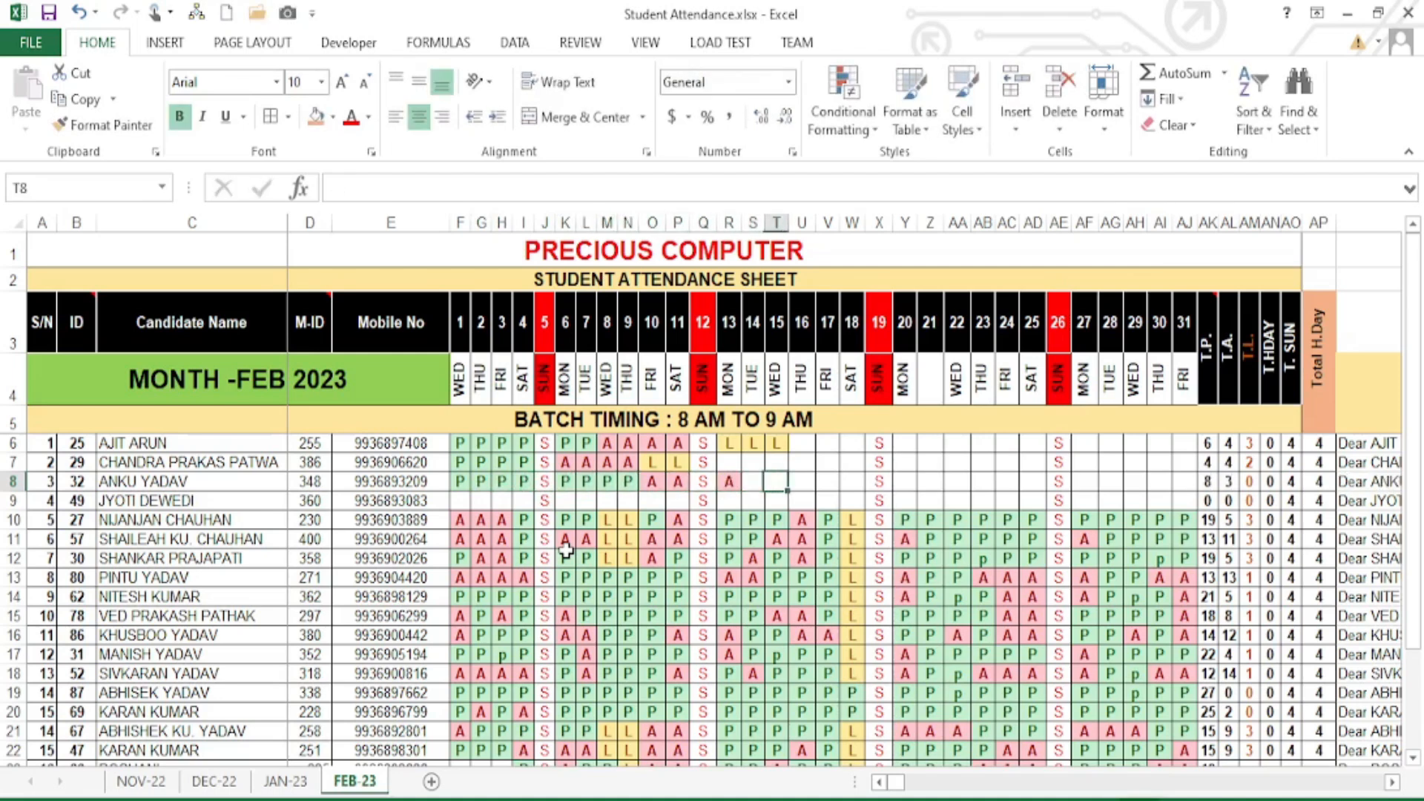
type("A")
- Mark five more days as leave (L), finishing row 8 through day 22
key("Tab")
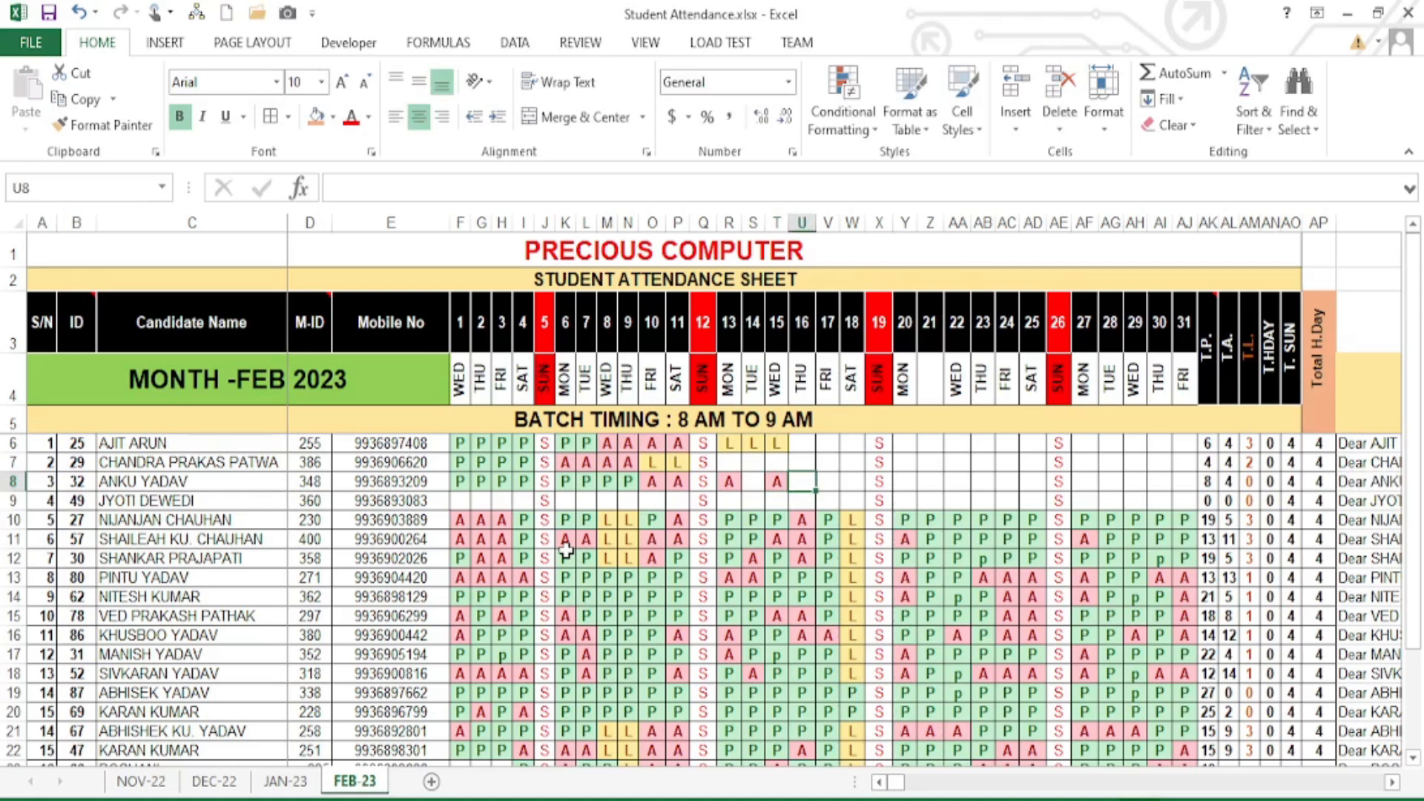
type("L")
key("Tab")
type("L")
key("Tab")
type("L")
key("Tab")
key("Tab")
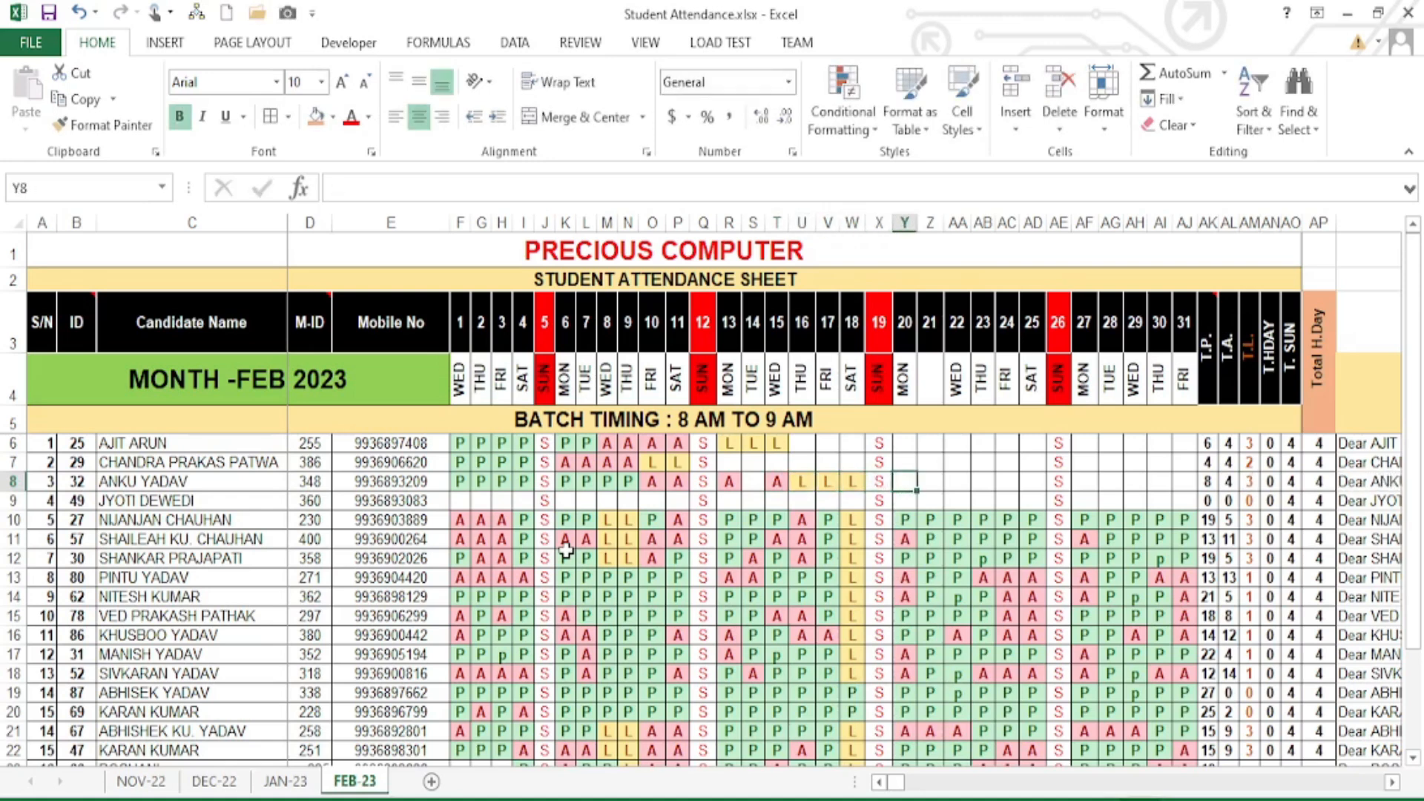
type("L")
key("Tab")
type("L")
key("Tab")
type("L")
key("Tab")
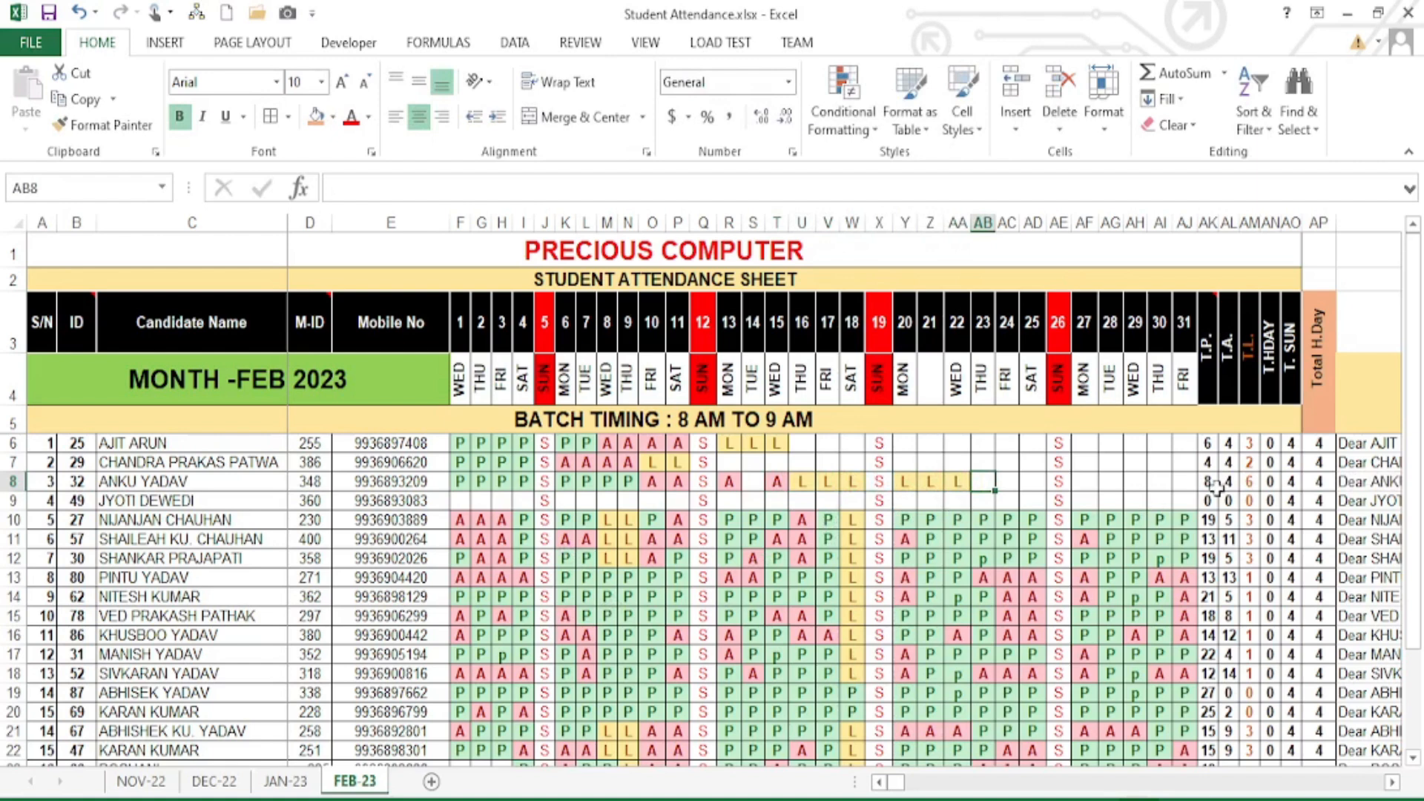
- Review the T.P., T.A., T.L., T.HDAY, T. SUN and Total H.Day totals for rows 6–14
left_click_drag(1213, 445, 1211, 598)
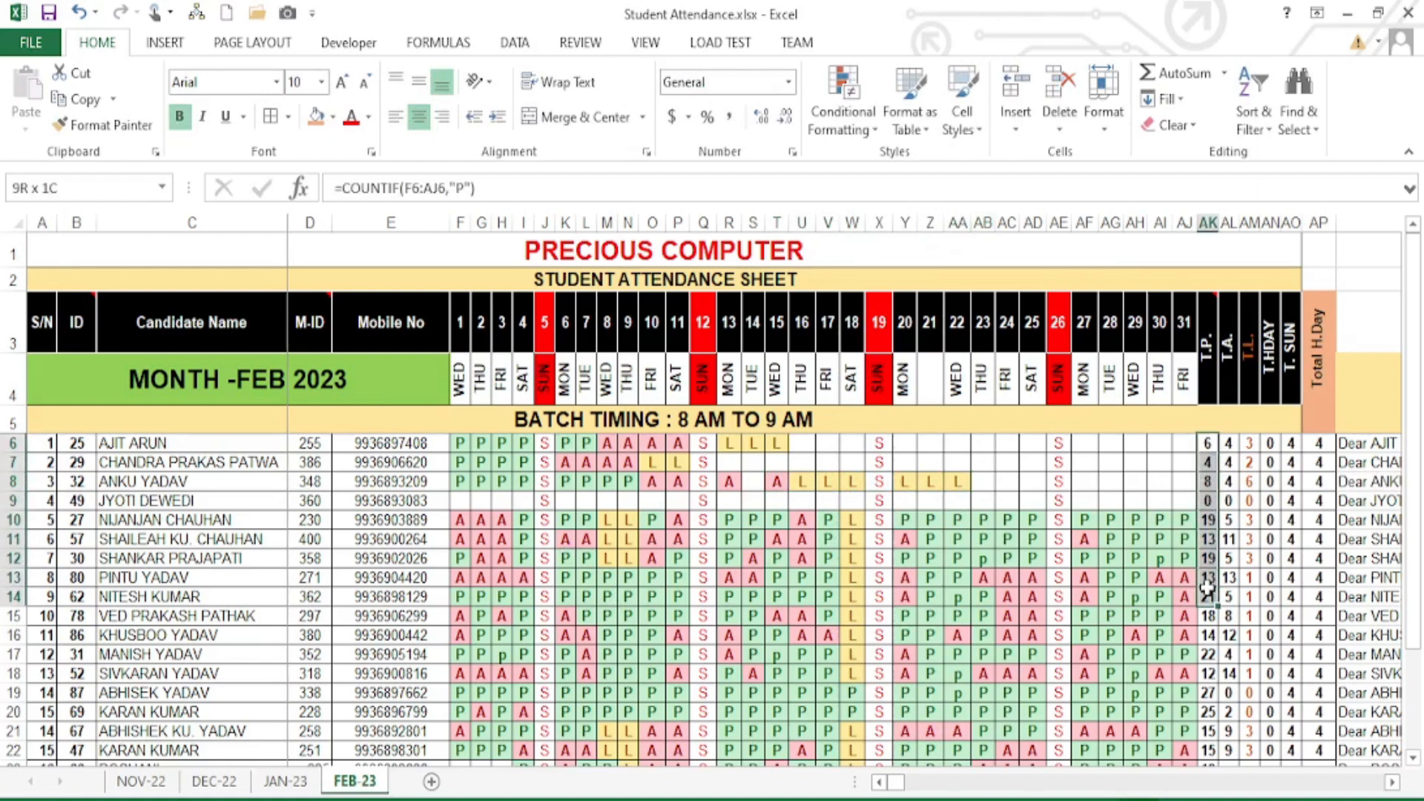
left_click_drag(1233, 443, 1252, 598)
left_click_drag(1270, 462, 1270, 598)
left_click_drag(1294, 449, 1294, 582)
left_click_drag(1322, 450, 1320, 582)
left_click_drag(1204, 443, 1320, 560)
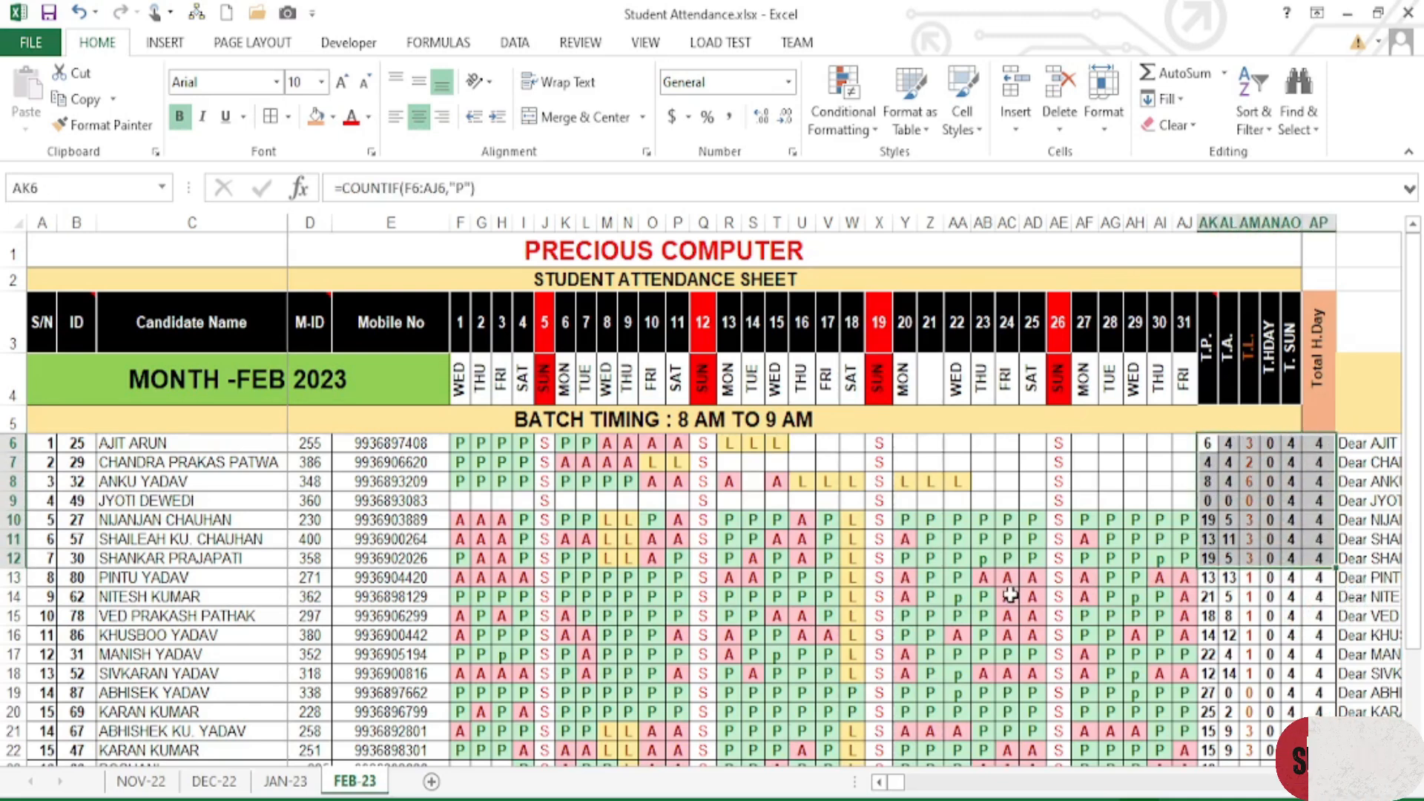
- Check the P mark in AB14, then scroll right until column AQ shows
left_click(983, 596)
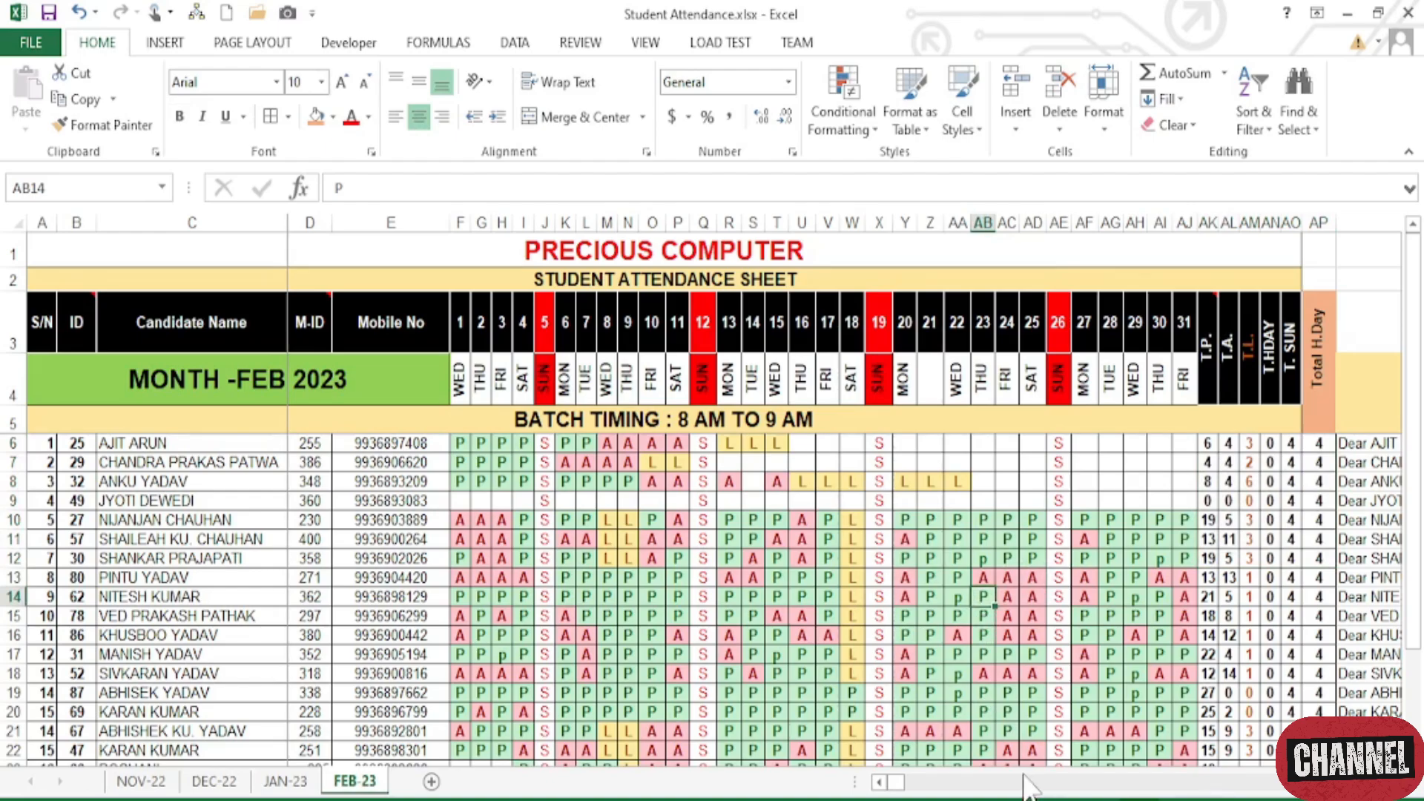
left_click(1392, 782)
left_click_drag(1393, 782, 1392, 783)
- Inspect the CONCATENATE formula in AQ6 and the SMS messages in AQ7:AQ17
left_click(847, 448)
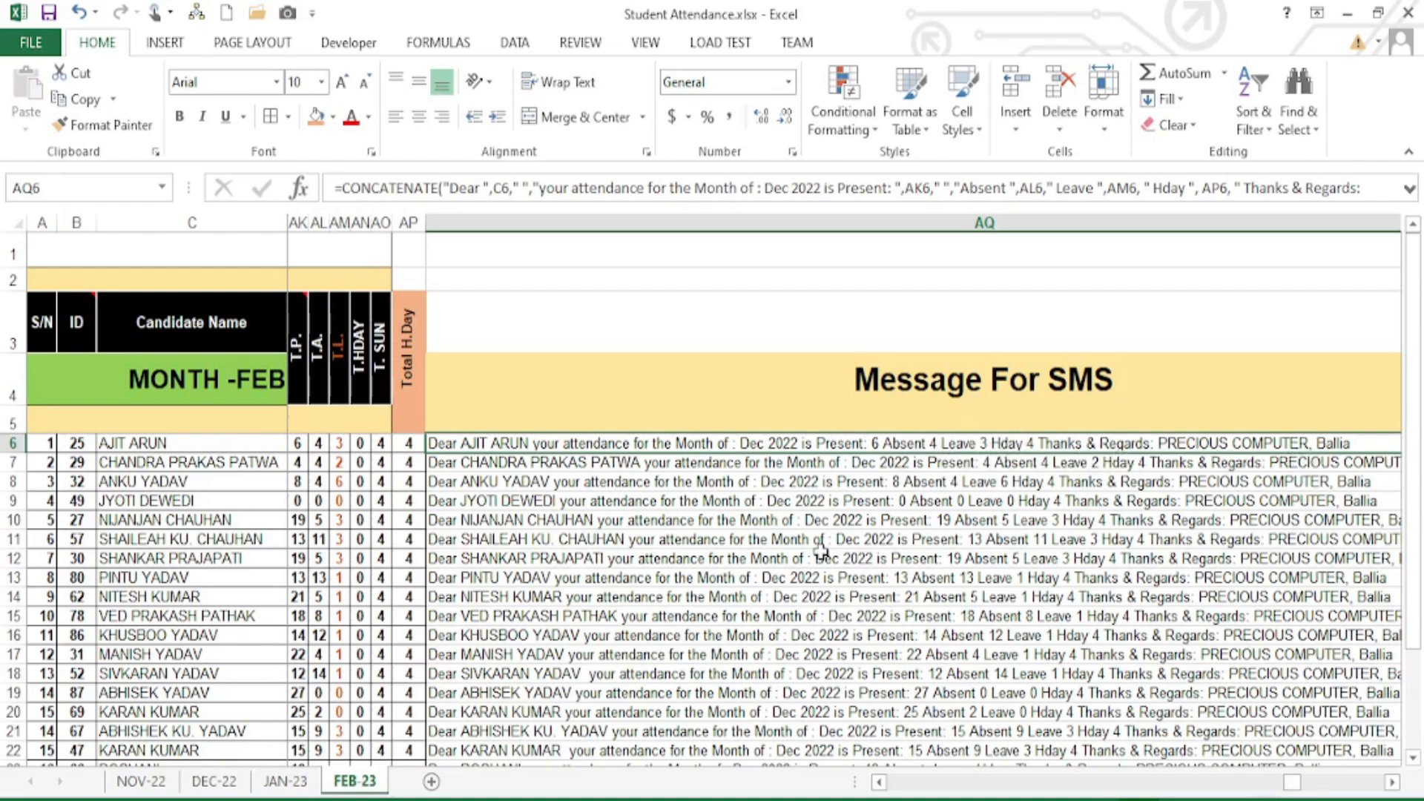
left_click_drag(532, 468, 854, 654)
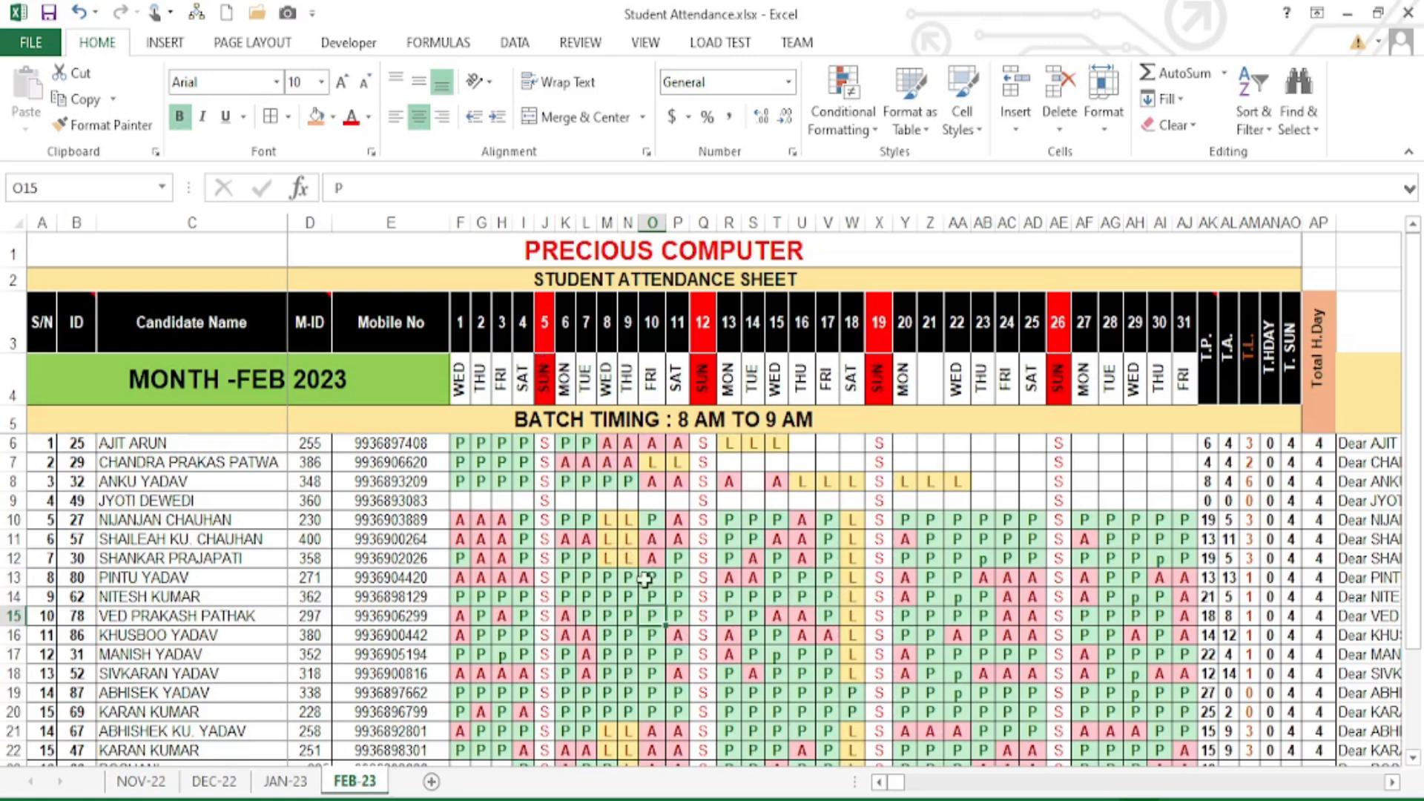
- Check the merged PRECIOUS COMPUTER and STUDENT ATTENDANCE SHEET headings, then add a new blank worksheet
left_click(686, 249)
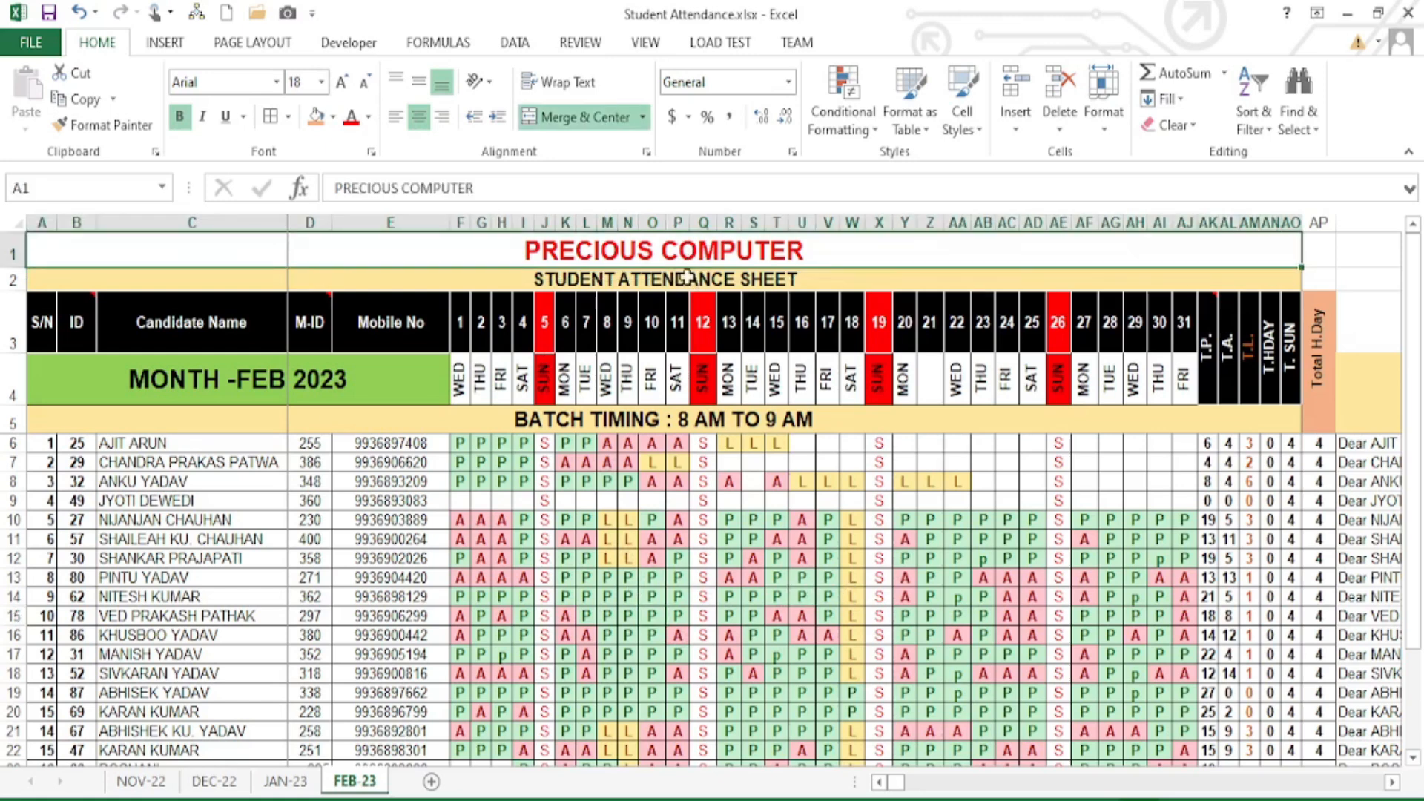
left_click(651, 287)
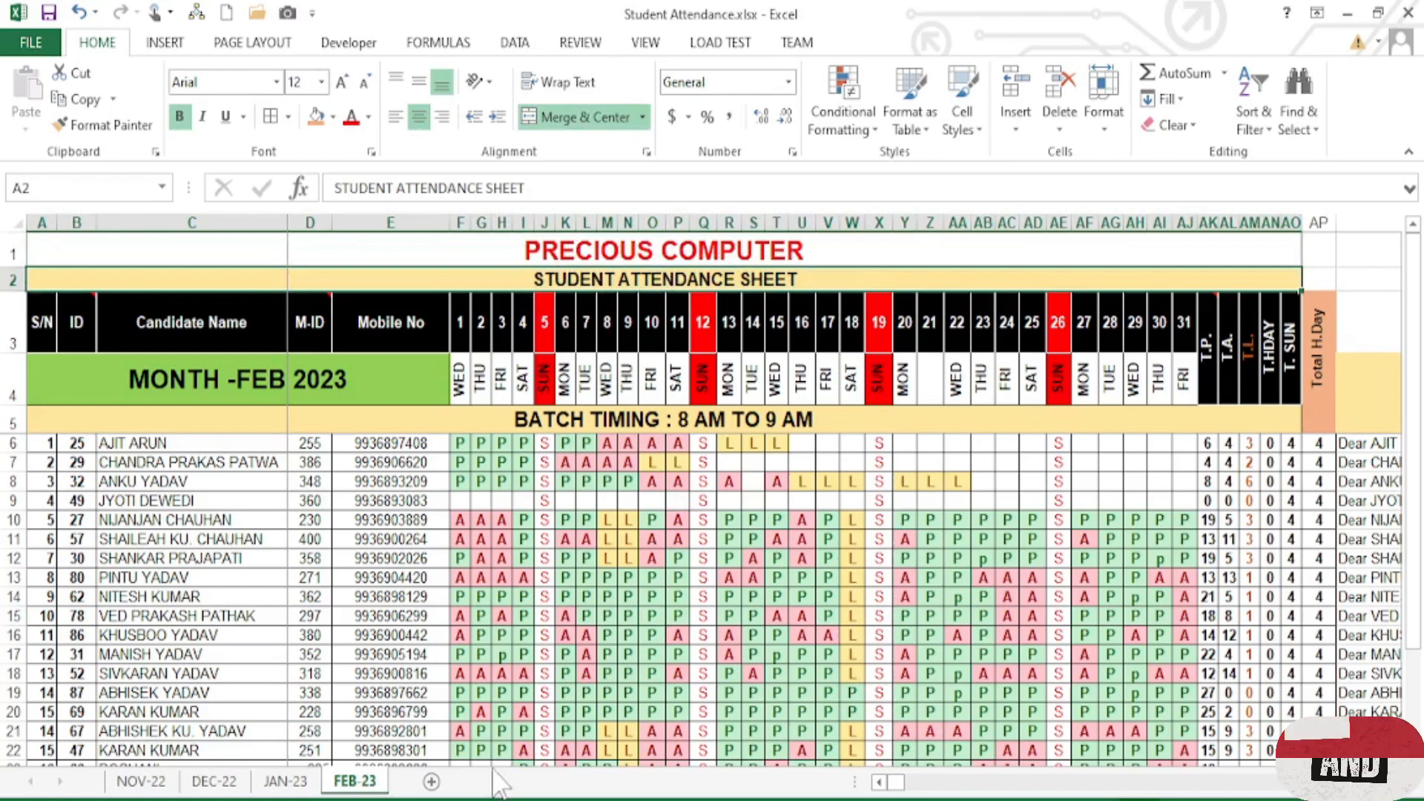
left_click(431, 782)
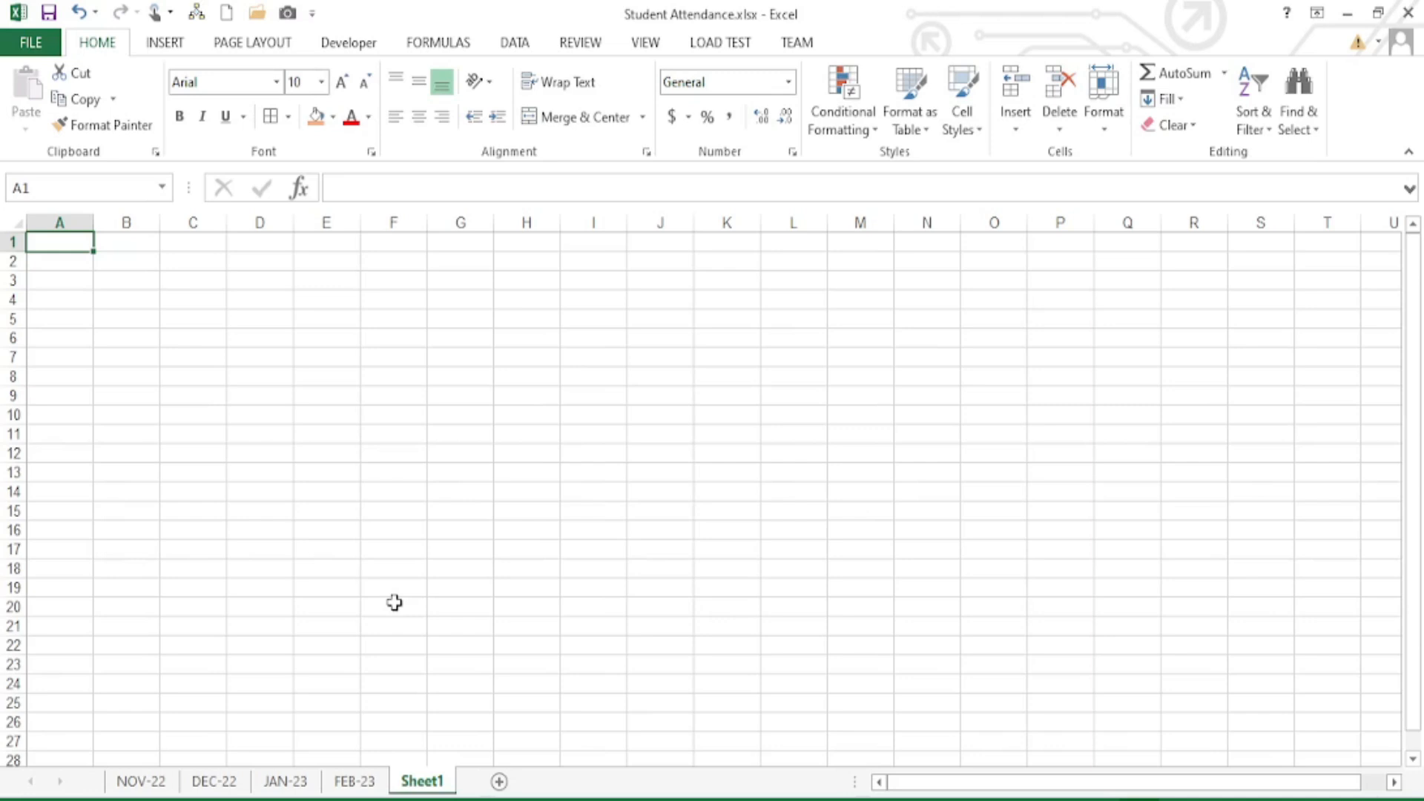
- On FEB-23, examine the title cells, header row span and merged MONTH -FEB 2023 cell
left_click(367, 788)
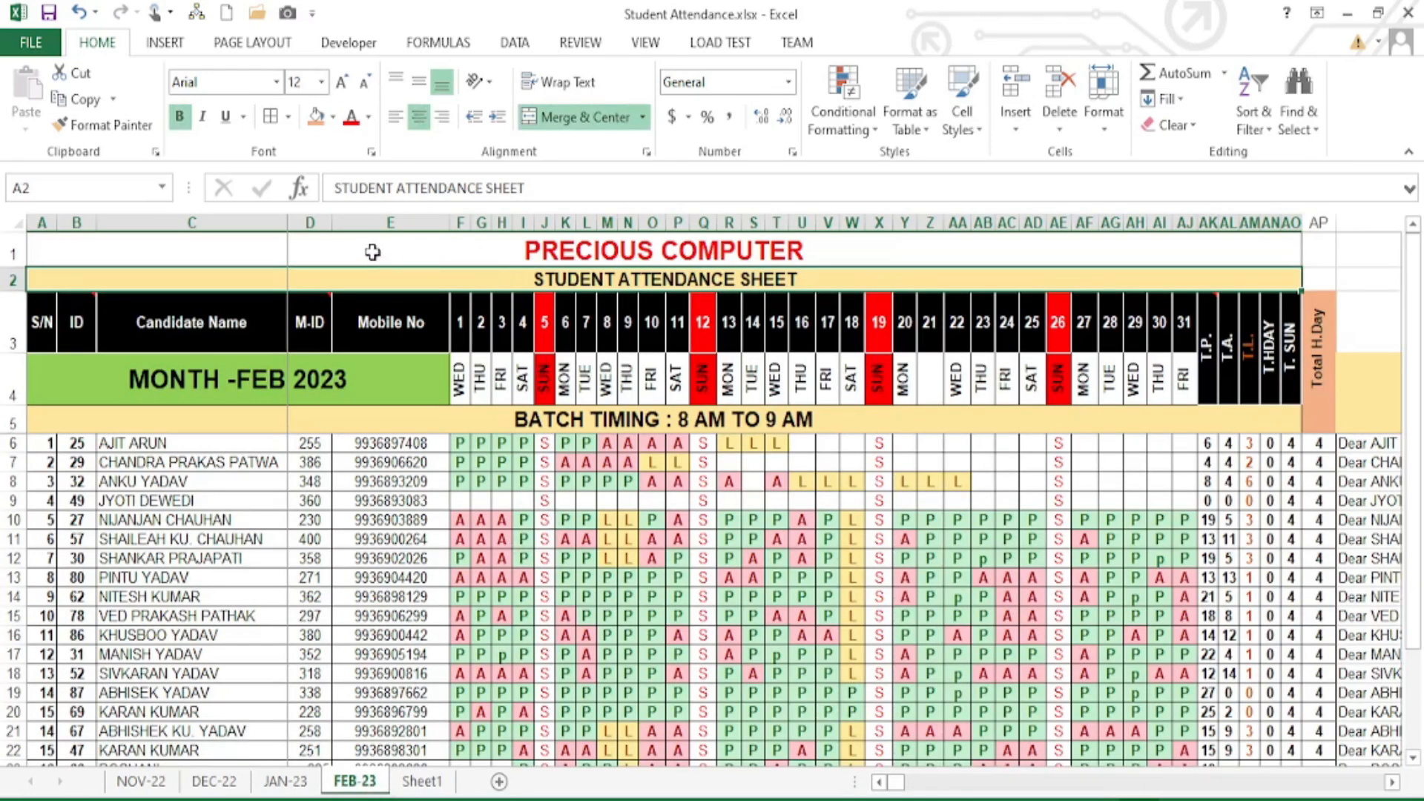
left_click(630, 259)
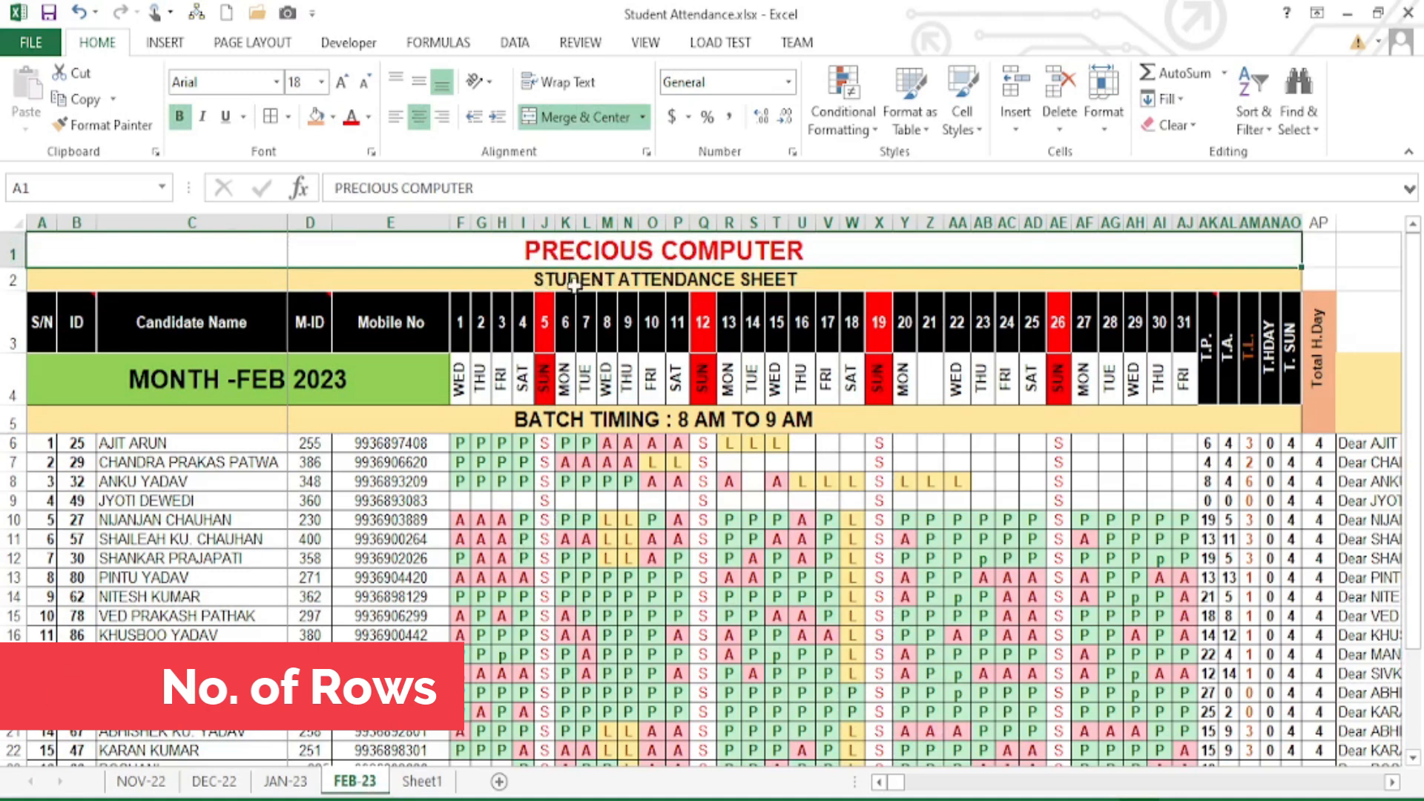
left_click(556, 281)
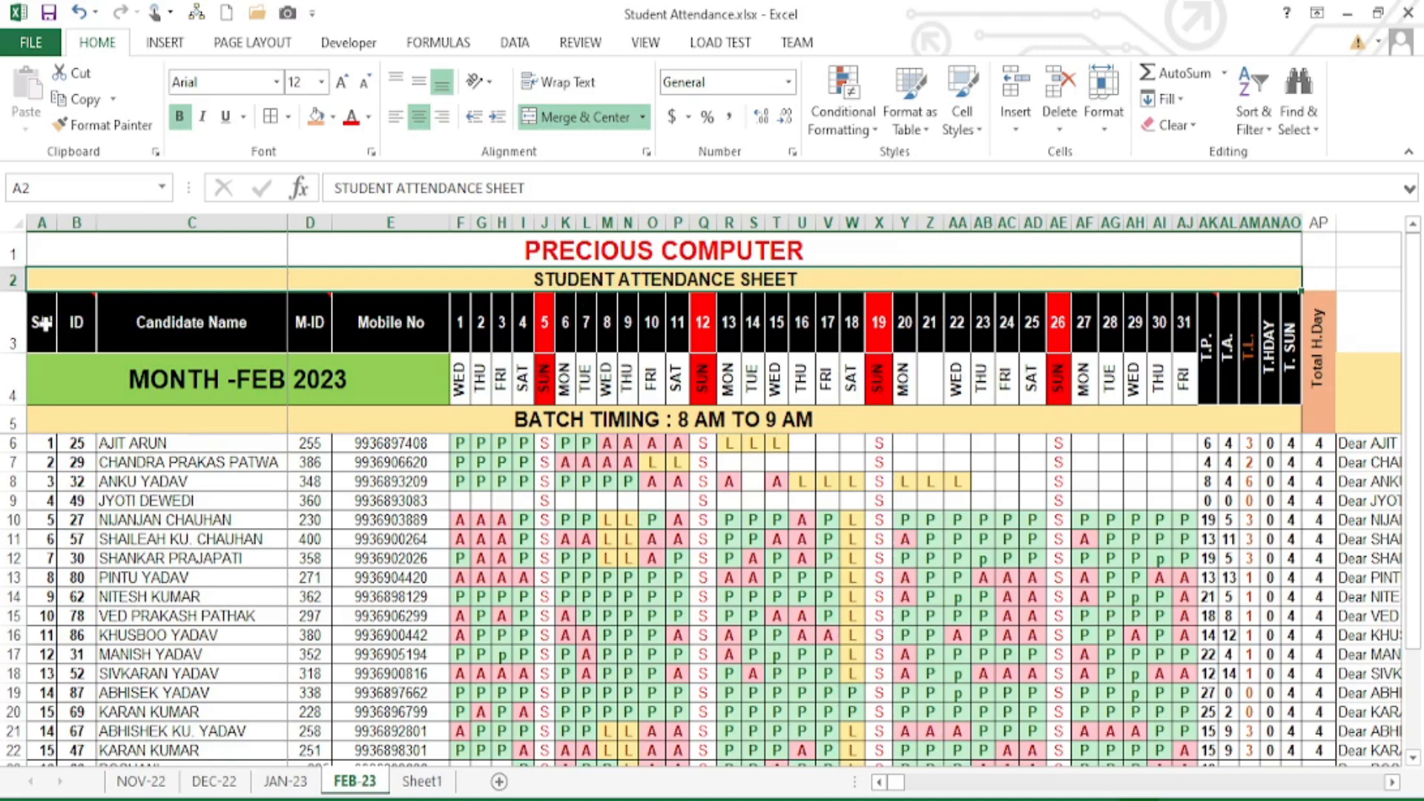
left_click_drag(42, 323, 1170, 322)
left_click(296, 376)
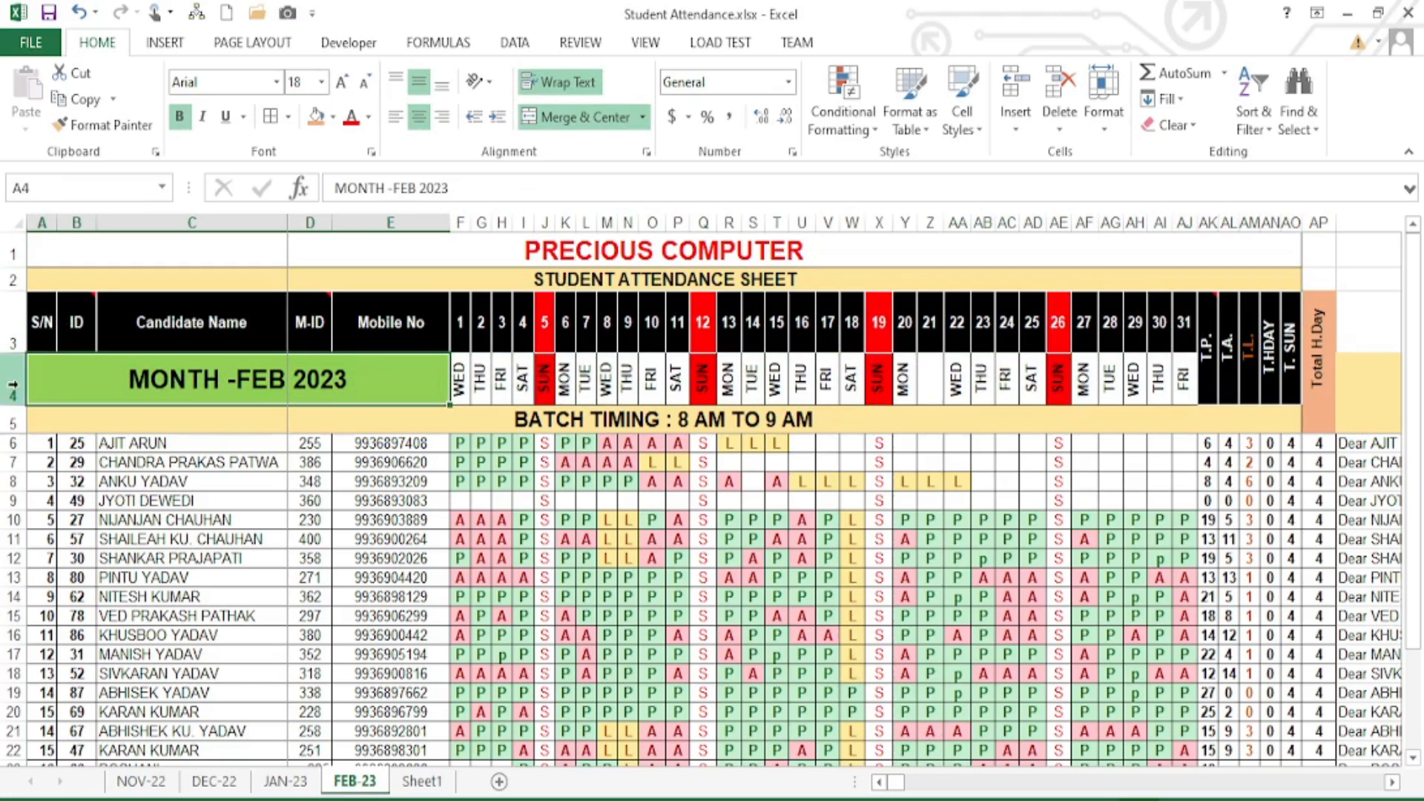
left_click(14, 385)
left_click(241, 381)
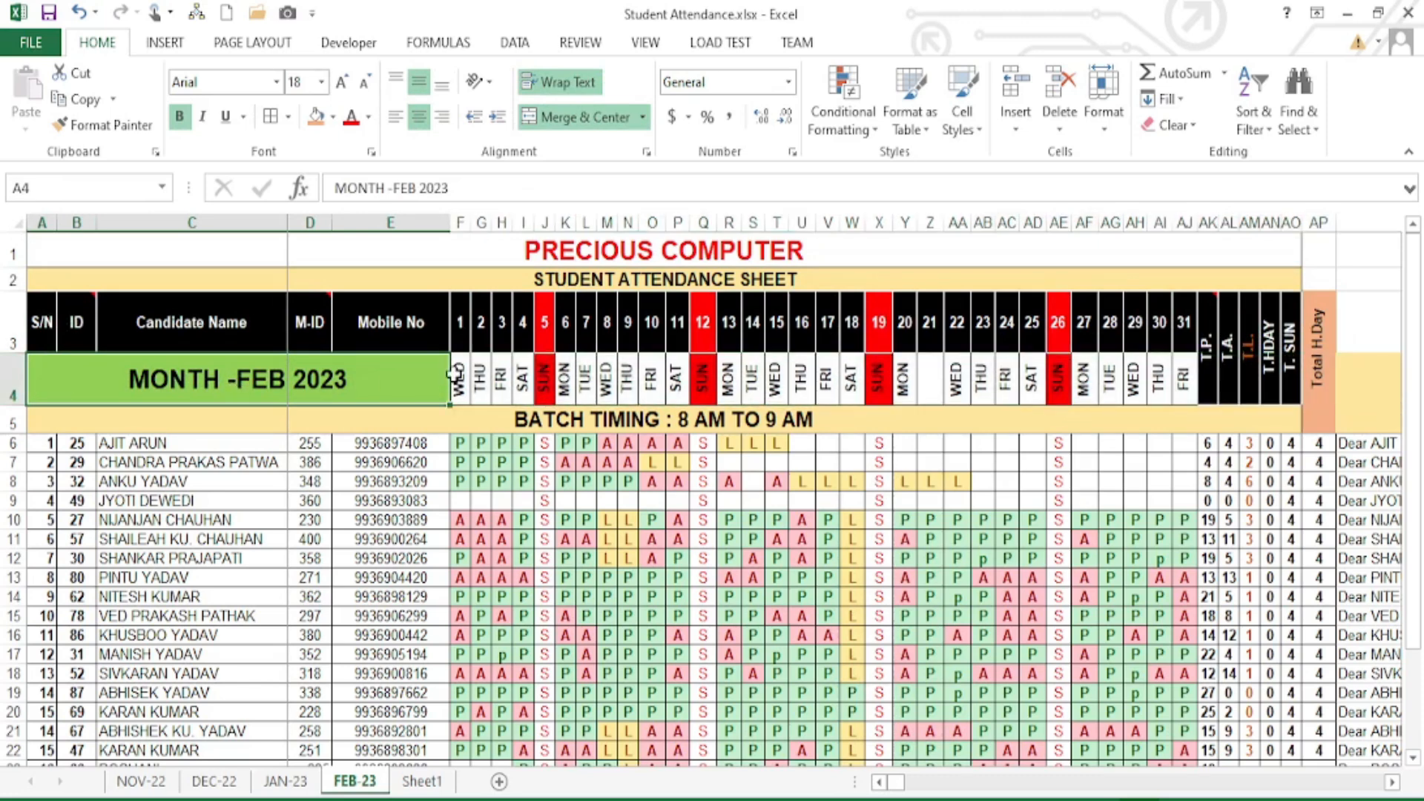
- Review the weekday labels and BATCH TIMING merge, then switch to the empty Sheet1
left_click_drag(460, 371, 1191, 371)
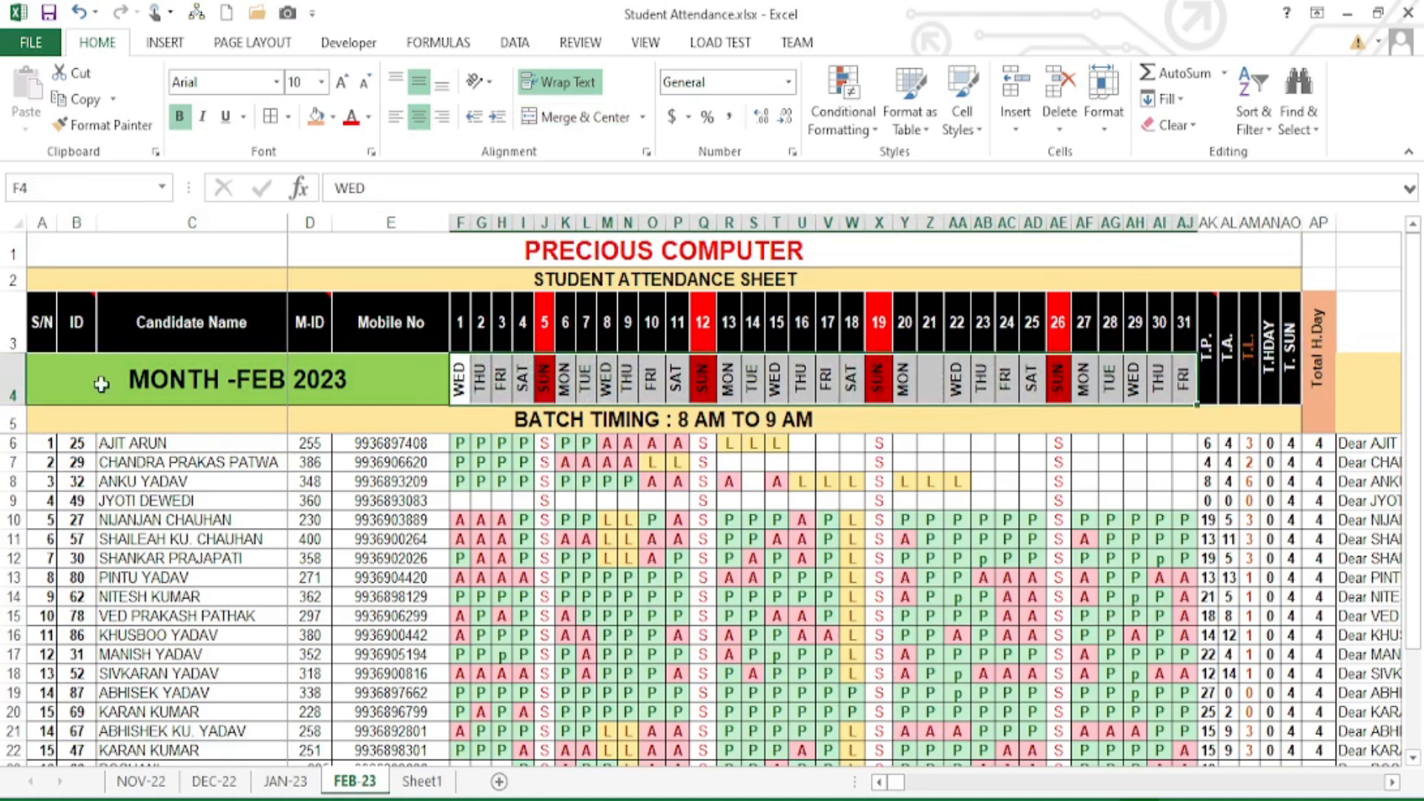
left_click(29, 420)
left_click(580, 420)
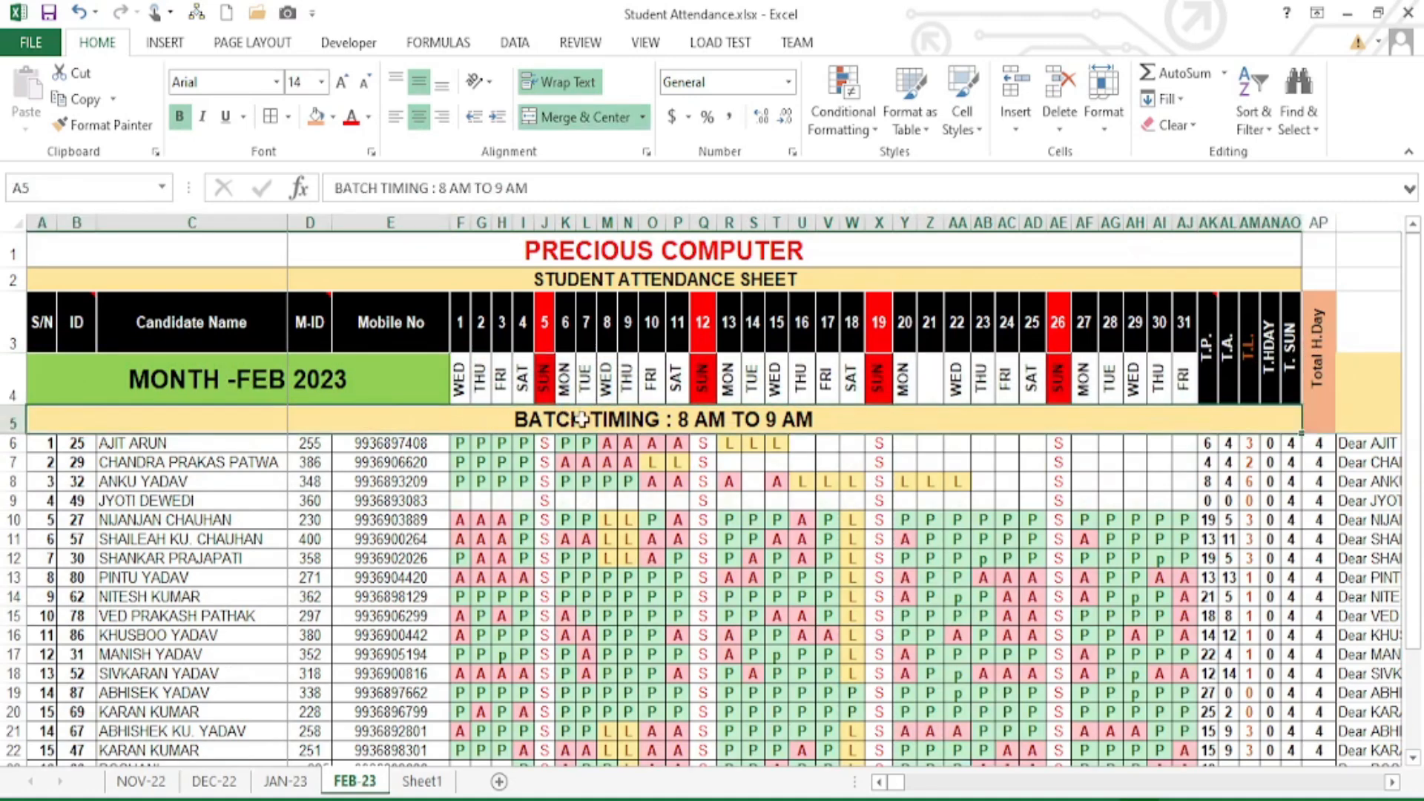
scroll(483, 481, "down", 3)
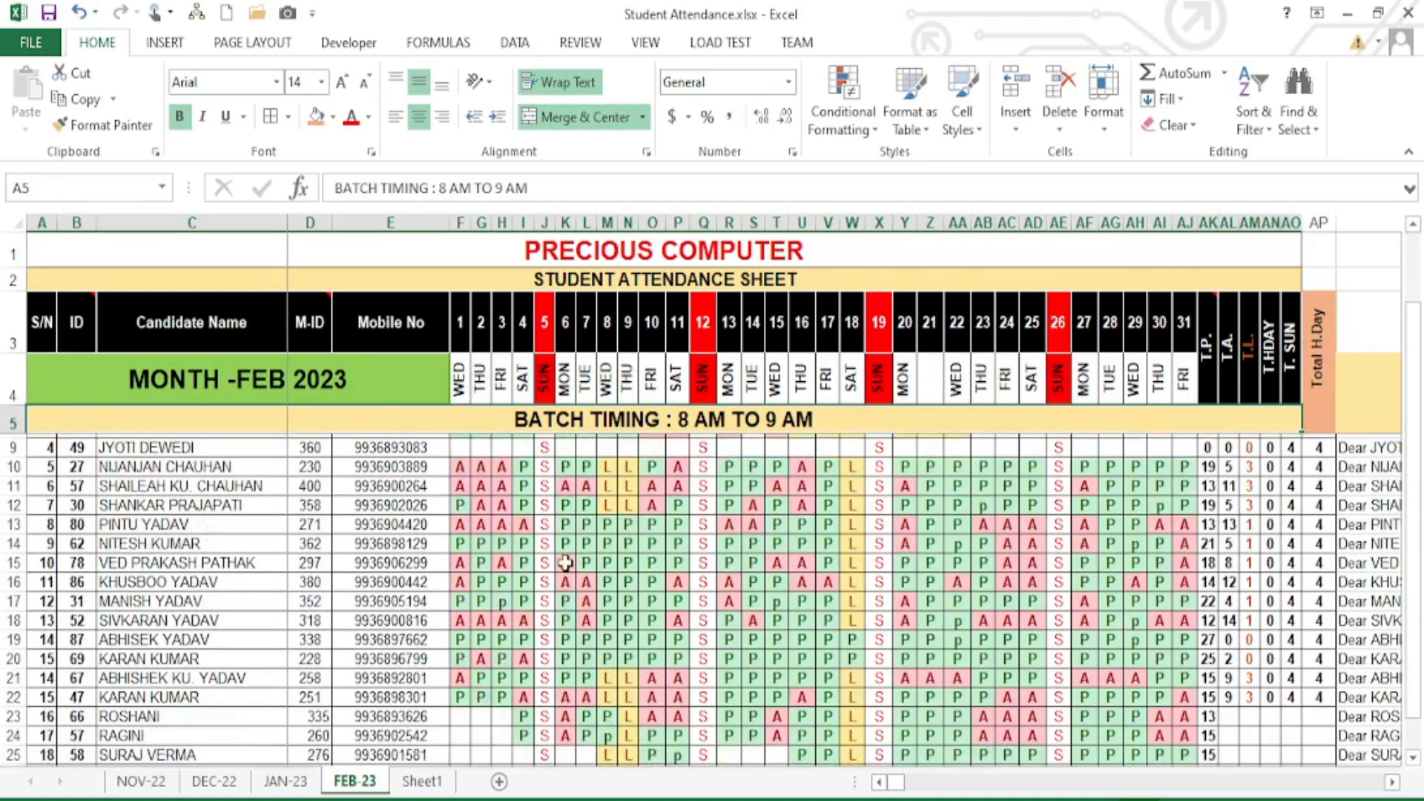
scroll(534, 519, "up", 3)
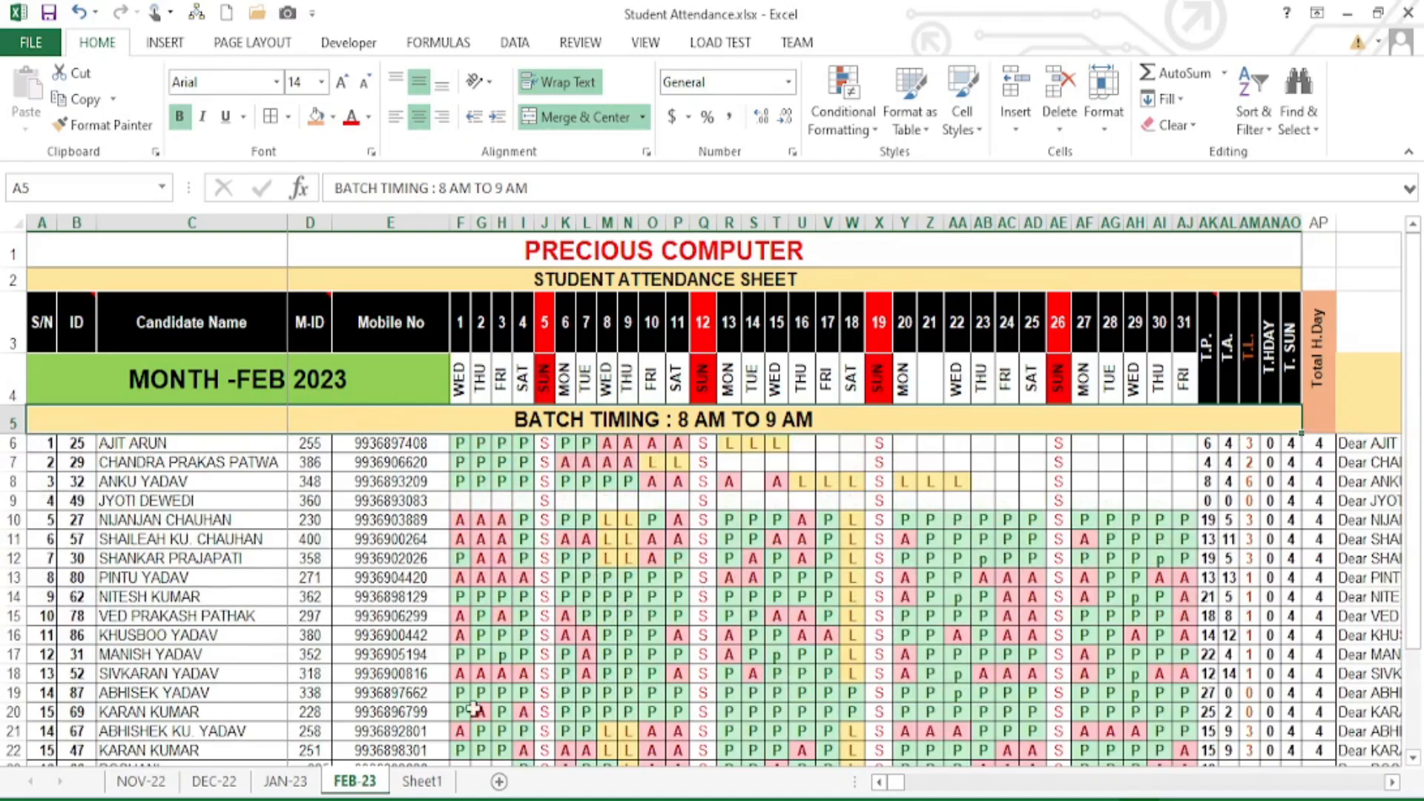
left_click(425, 782)
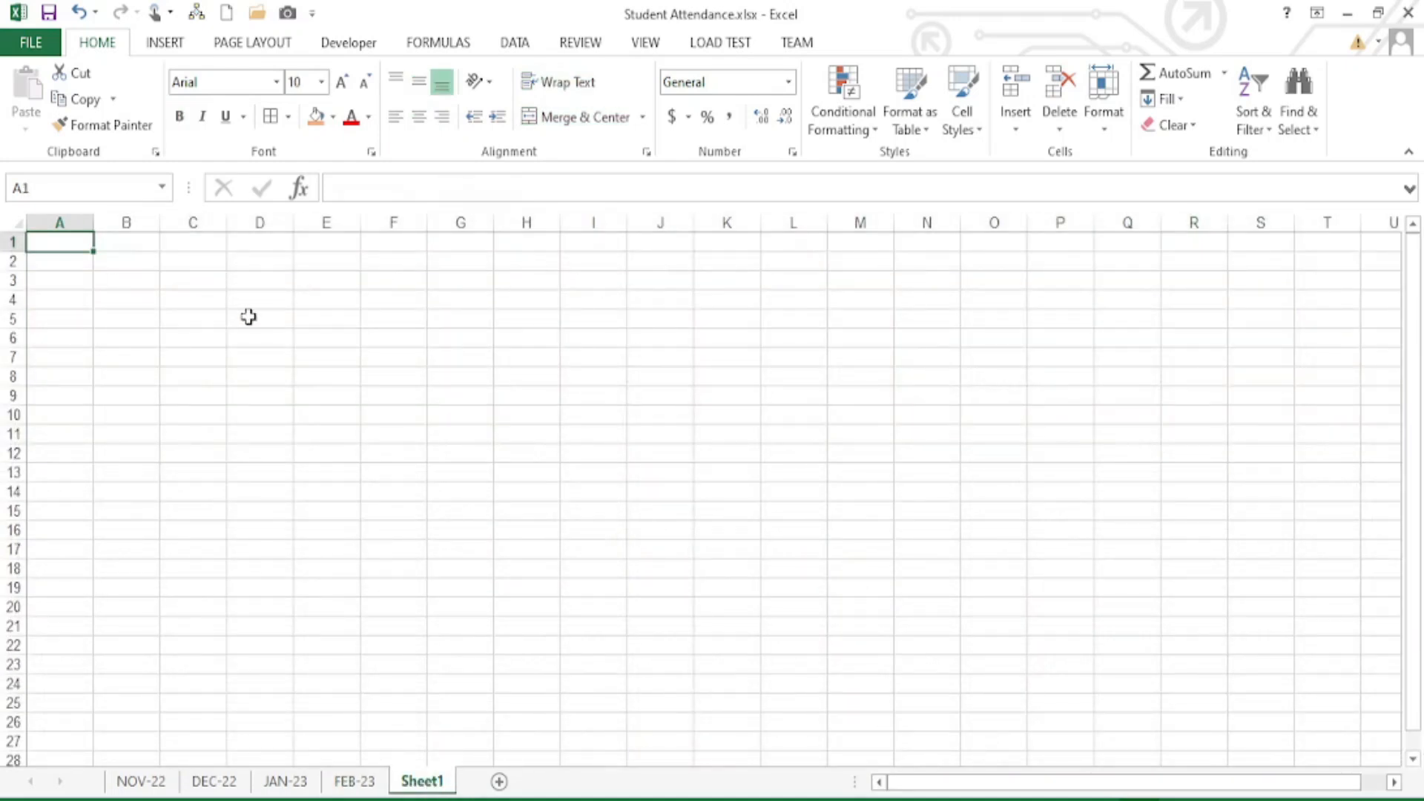
- Enter PRECIOUS COMPUTER in A1 and STUDENT ATTENDANCE SHEET in A2 of Sheet1
type("PRECIOUS COMPUTER")
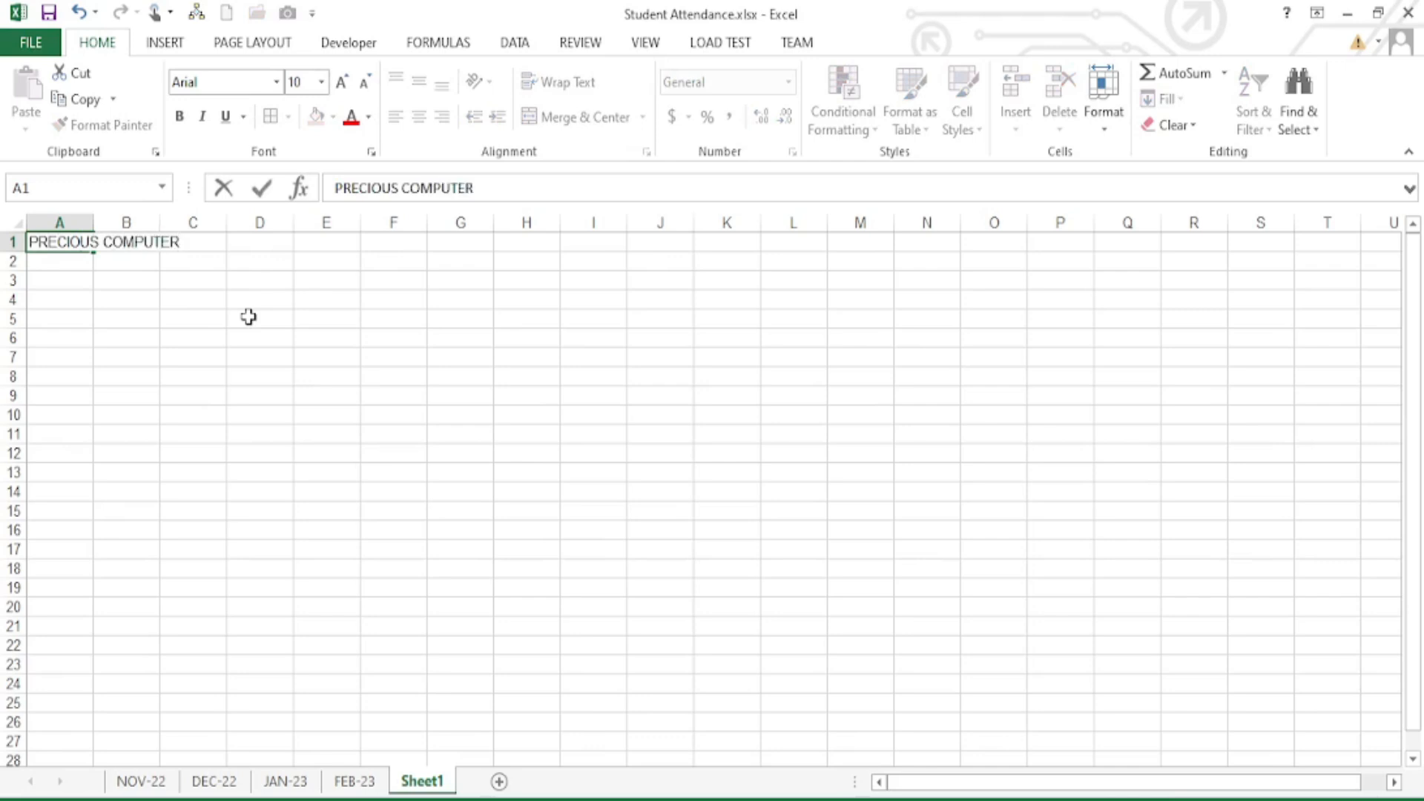
key("Return")
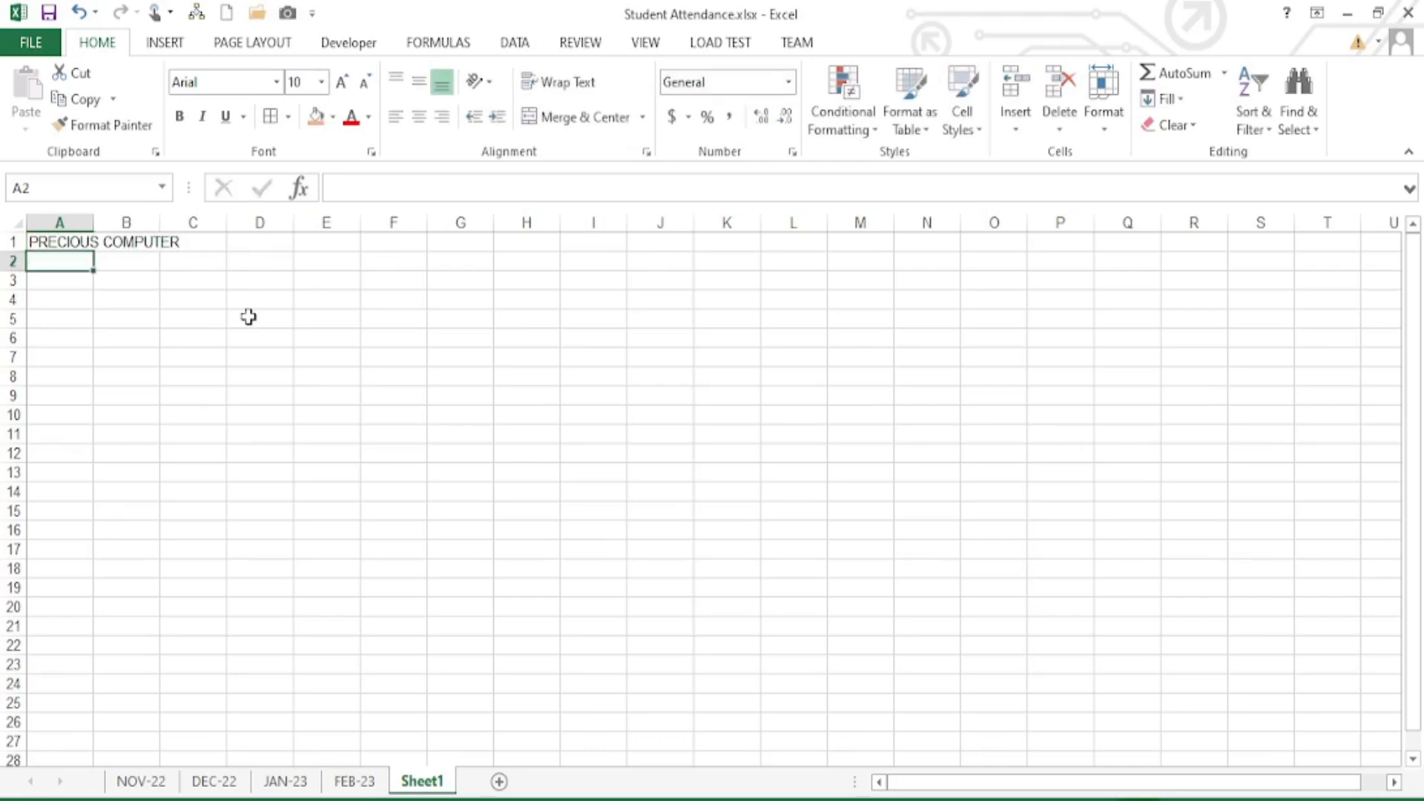
left_click(353, 780)
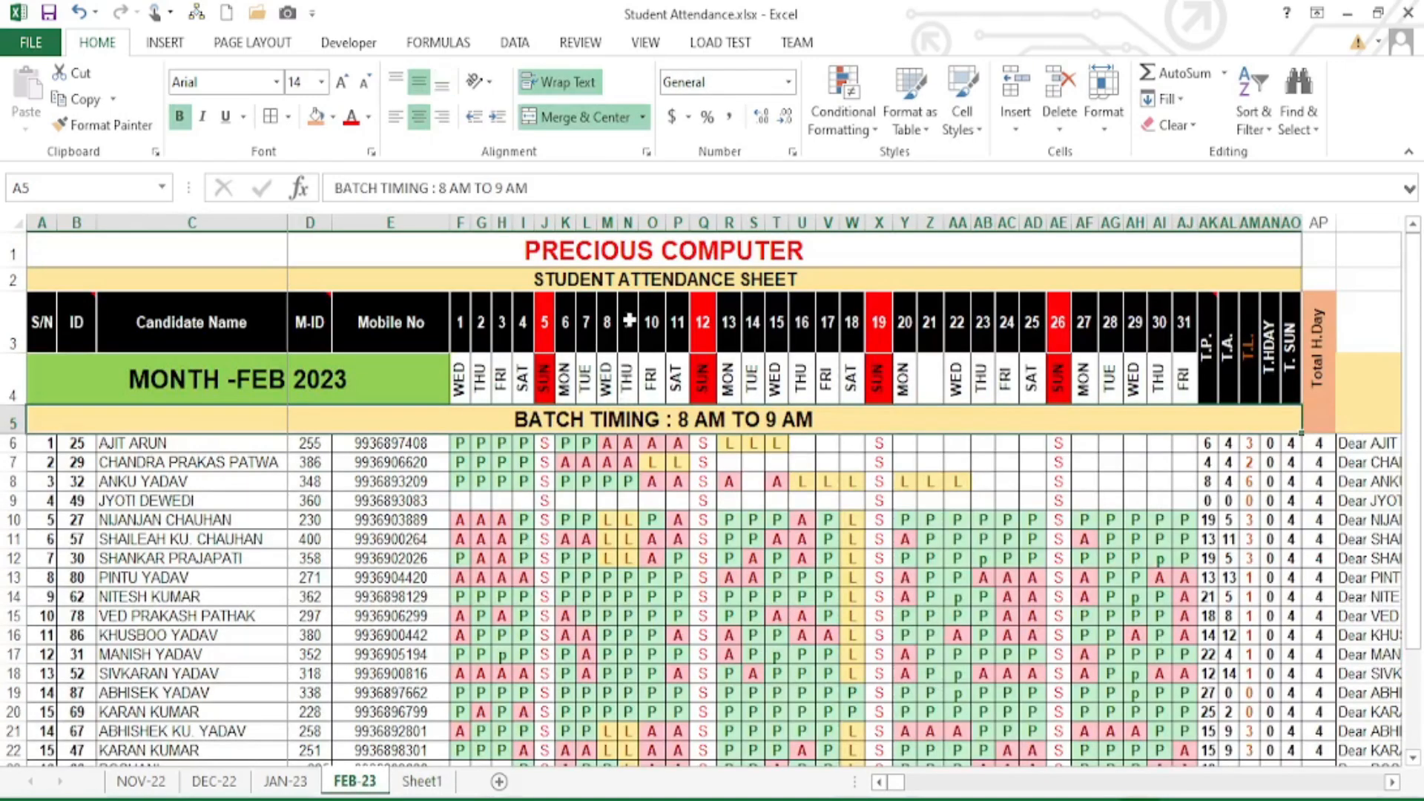
left_click(421, 780)
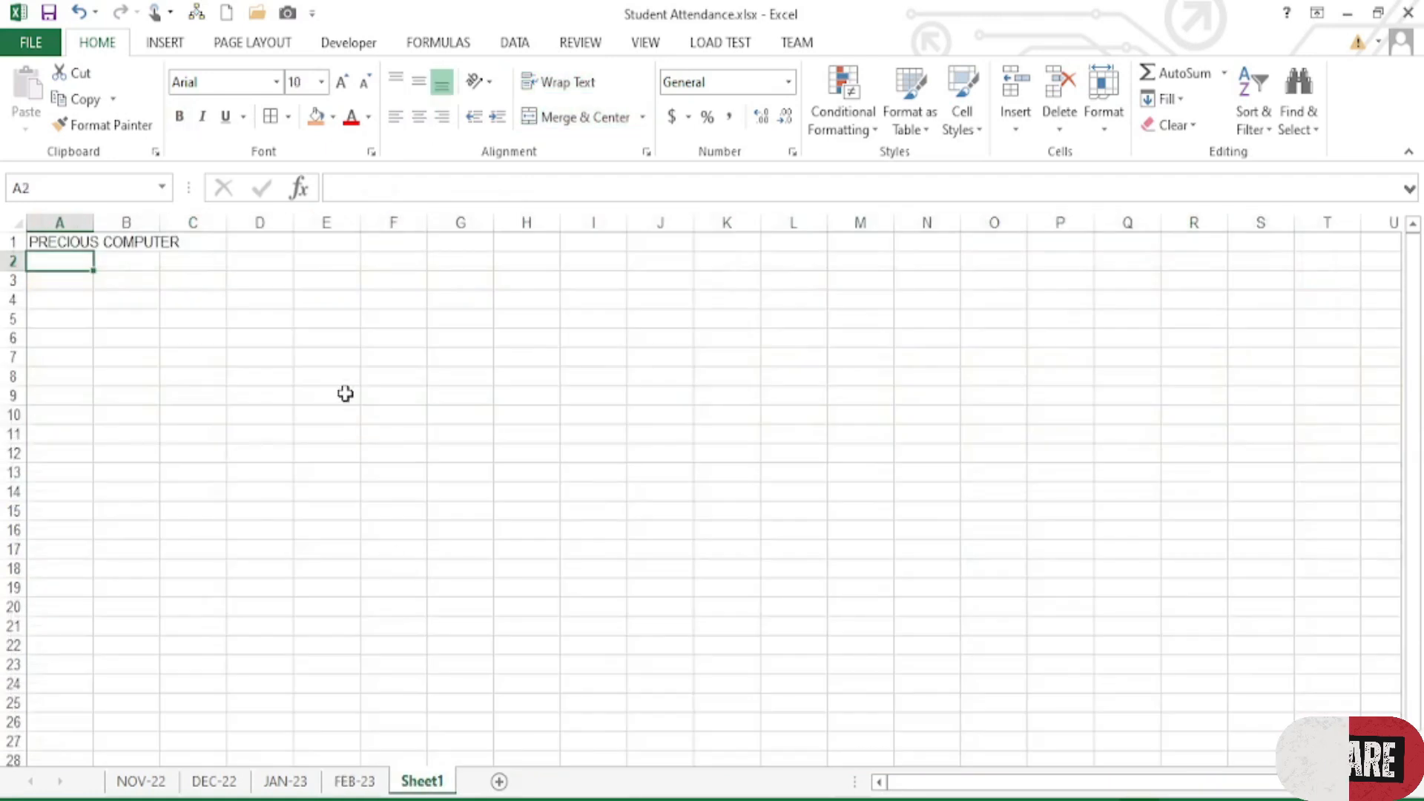
type("STUD")
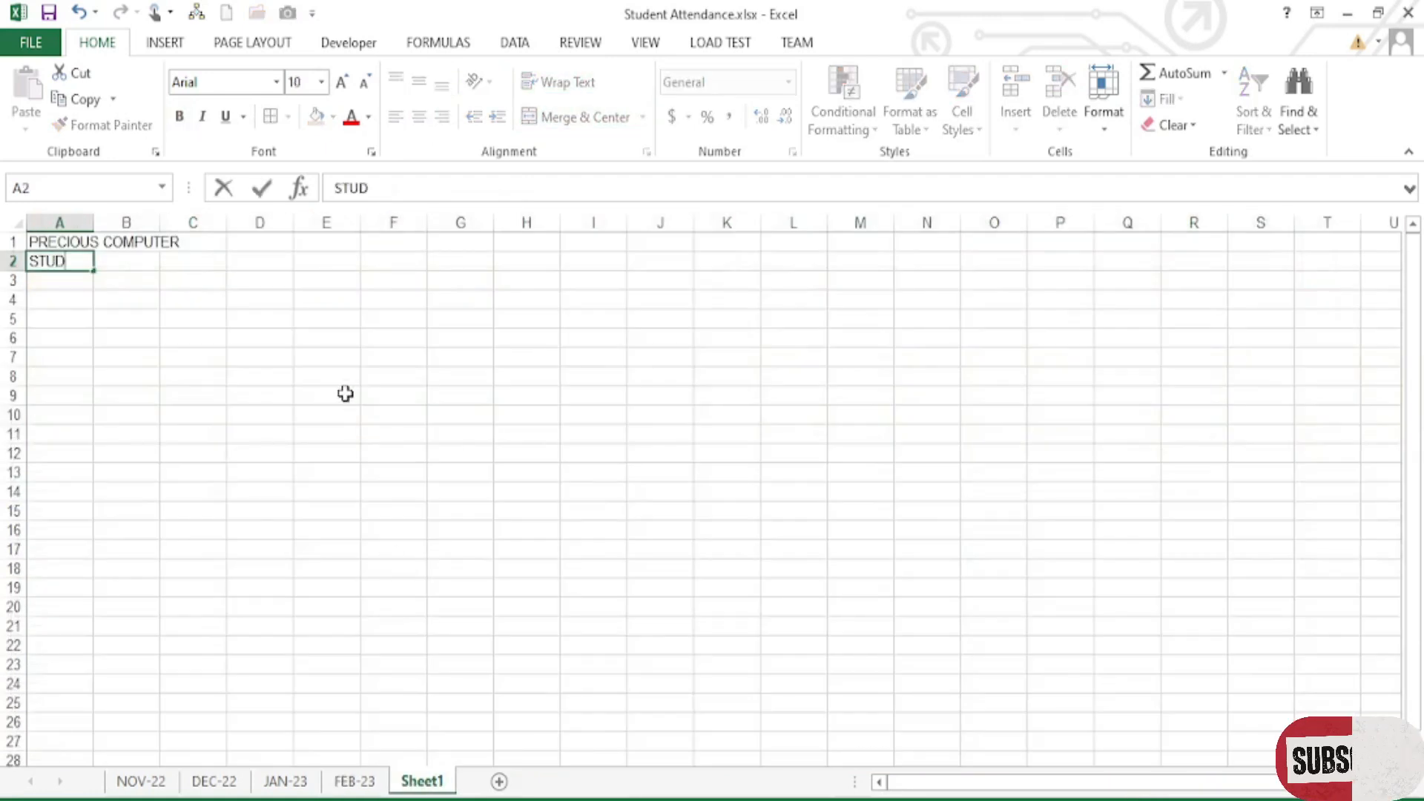
type("ENT ATTENDAN")
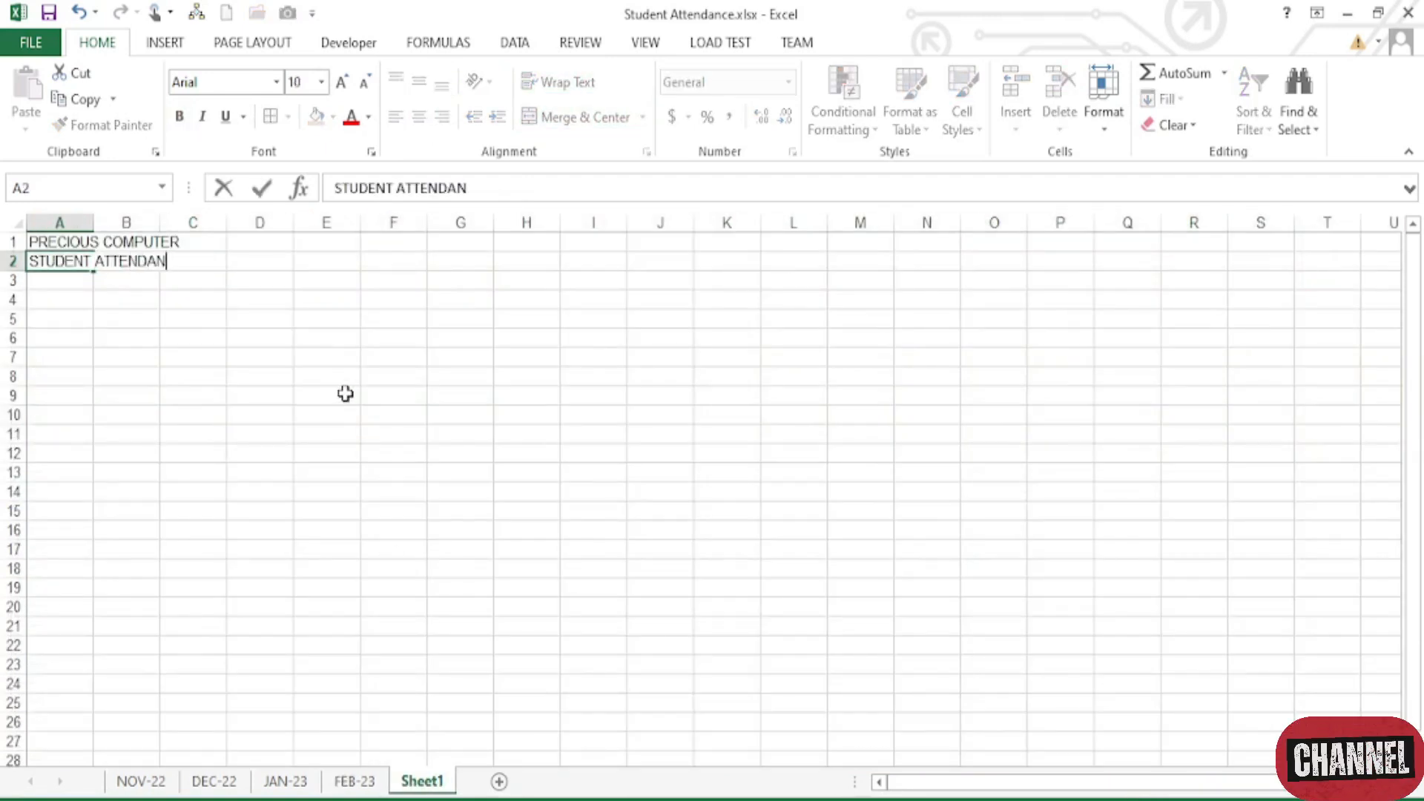
type("CE SHEET")
key("Return")
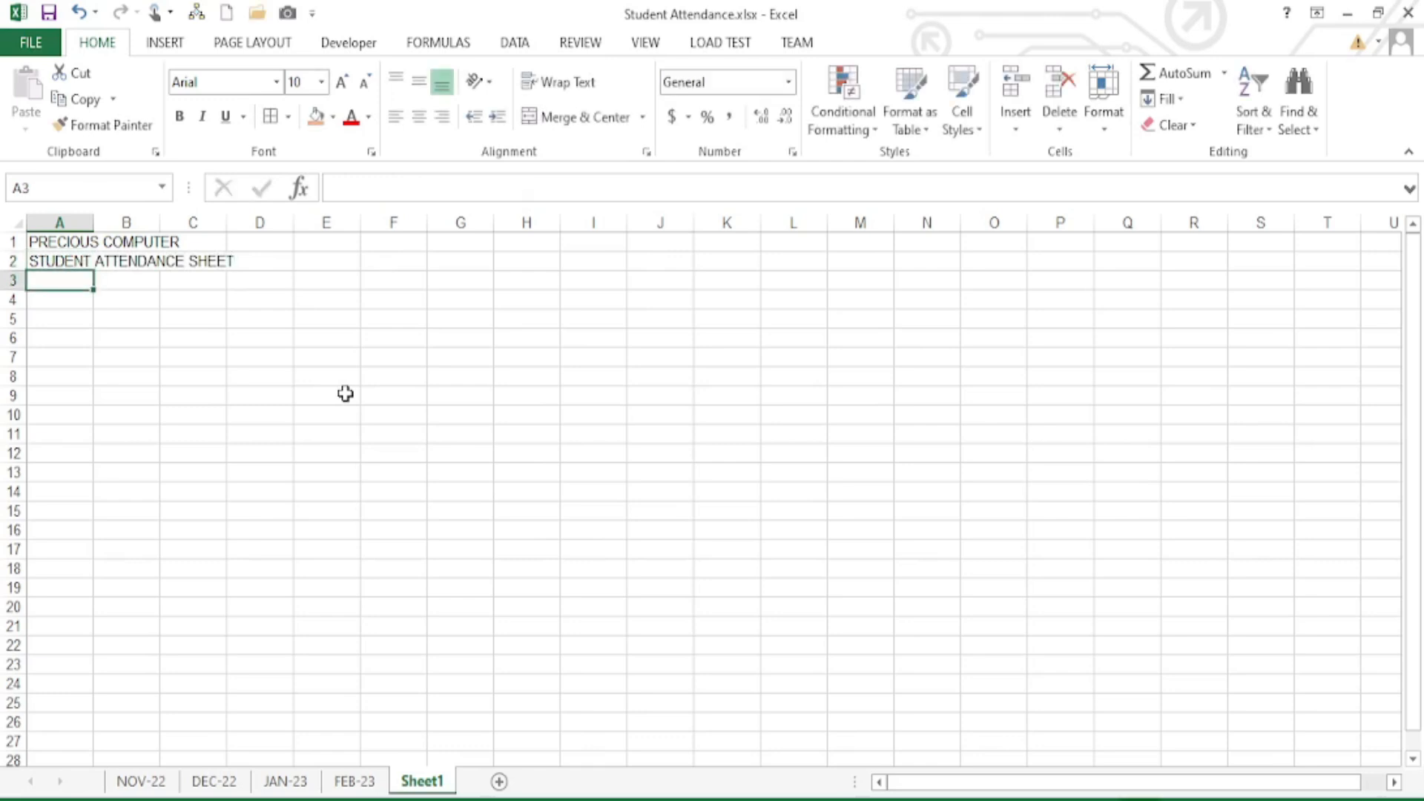
left_click(355, 781)
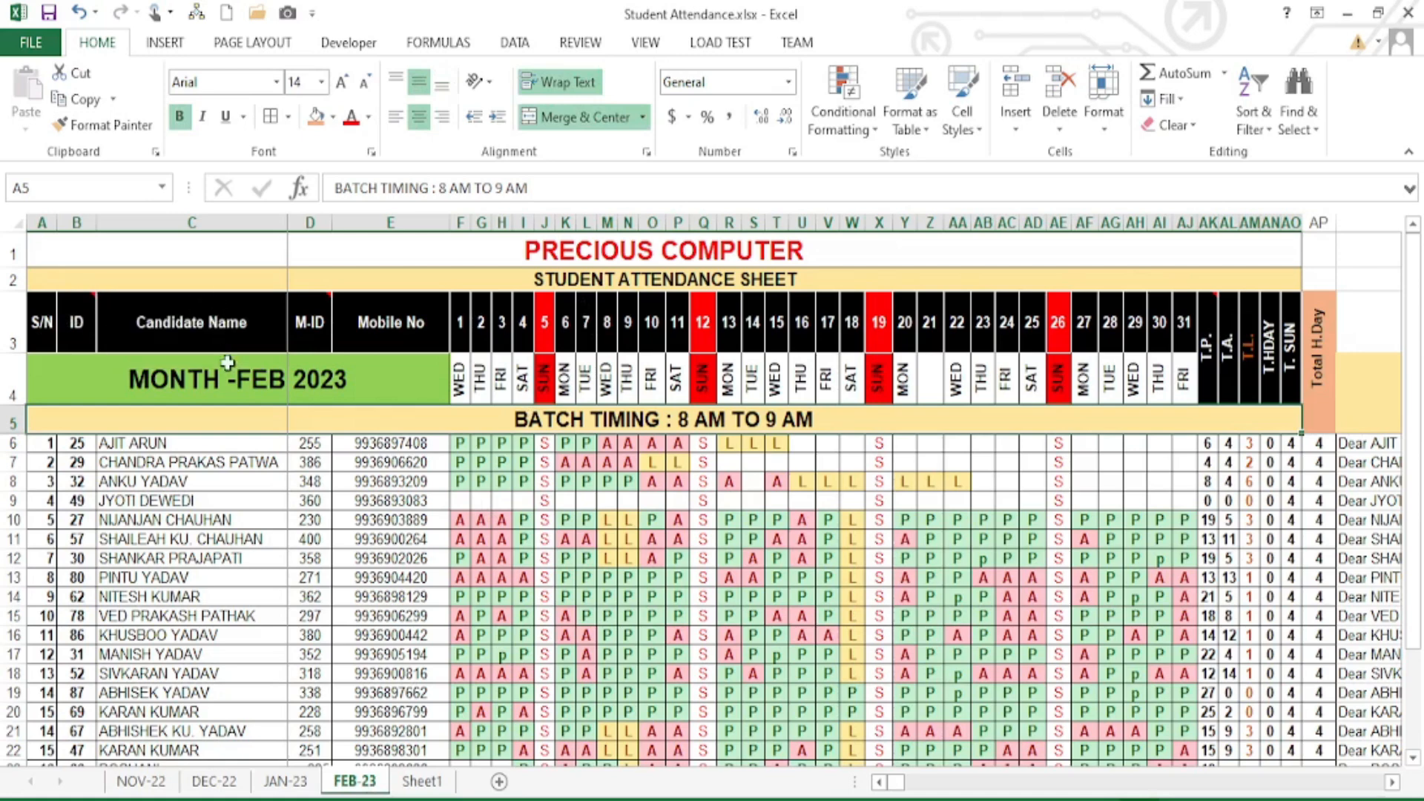
- Type the headers S/N, STUDENT NAME, STU ID, M-ID and MOBILE across A3:E3
left_click(420, 781)
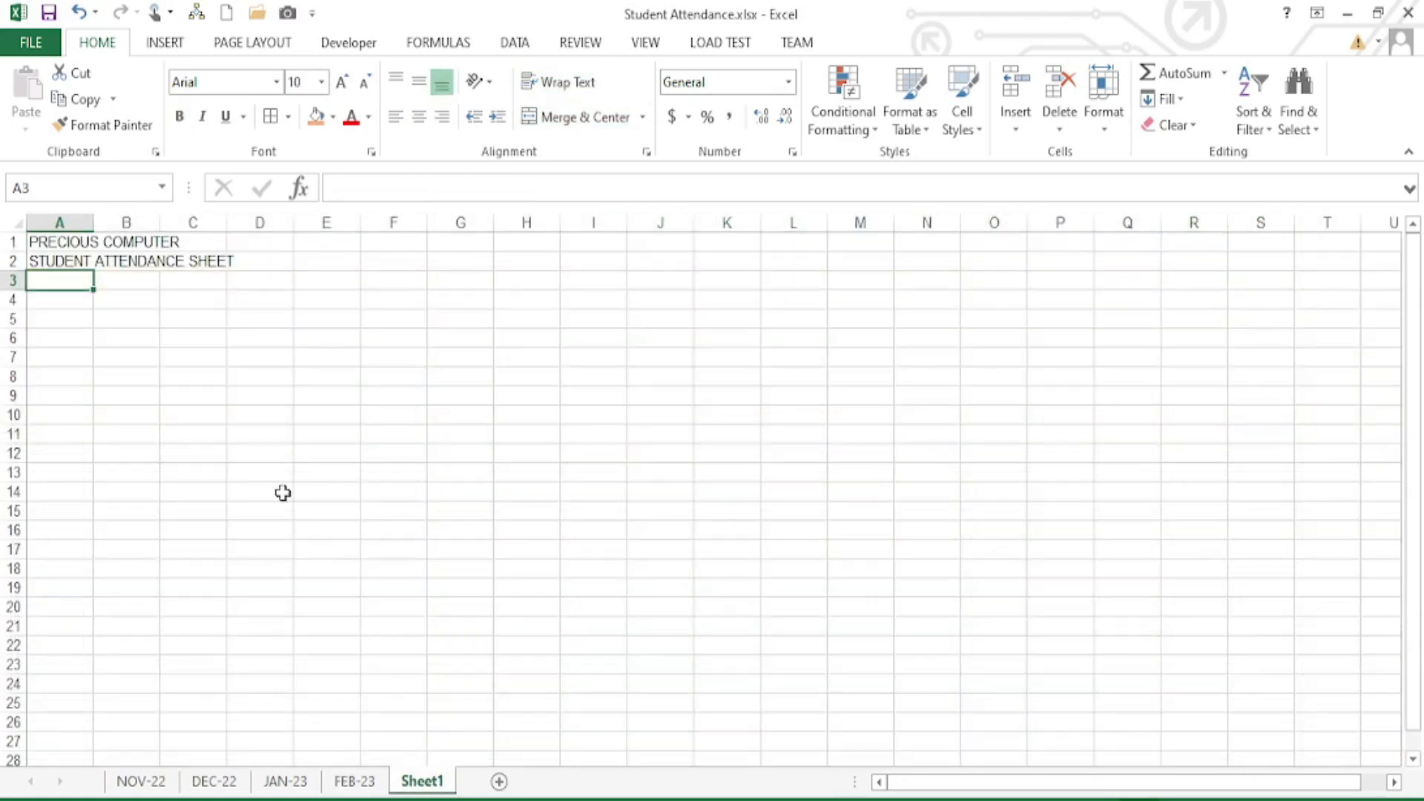
type("S/N")
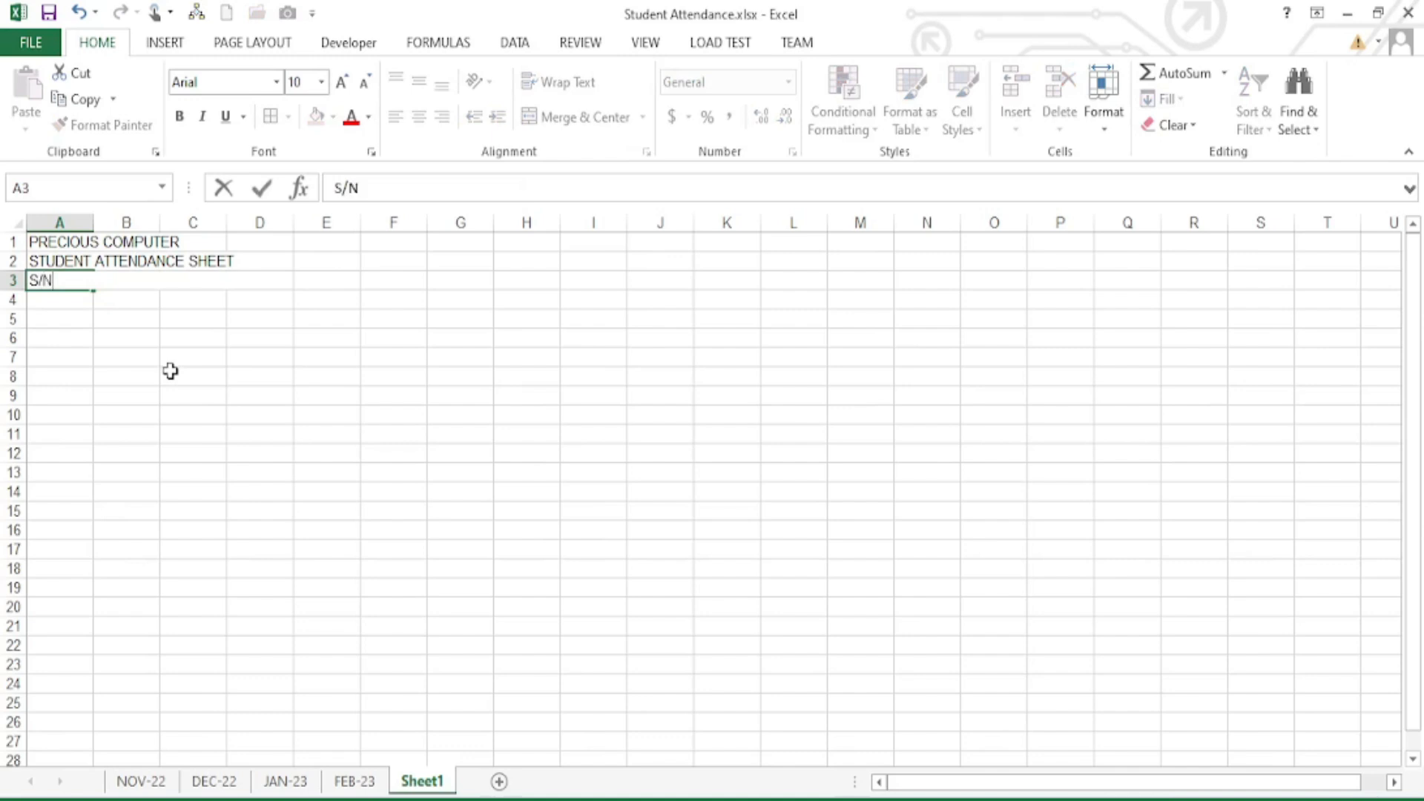
key("Tab")
type("S")
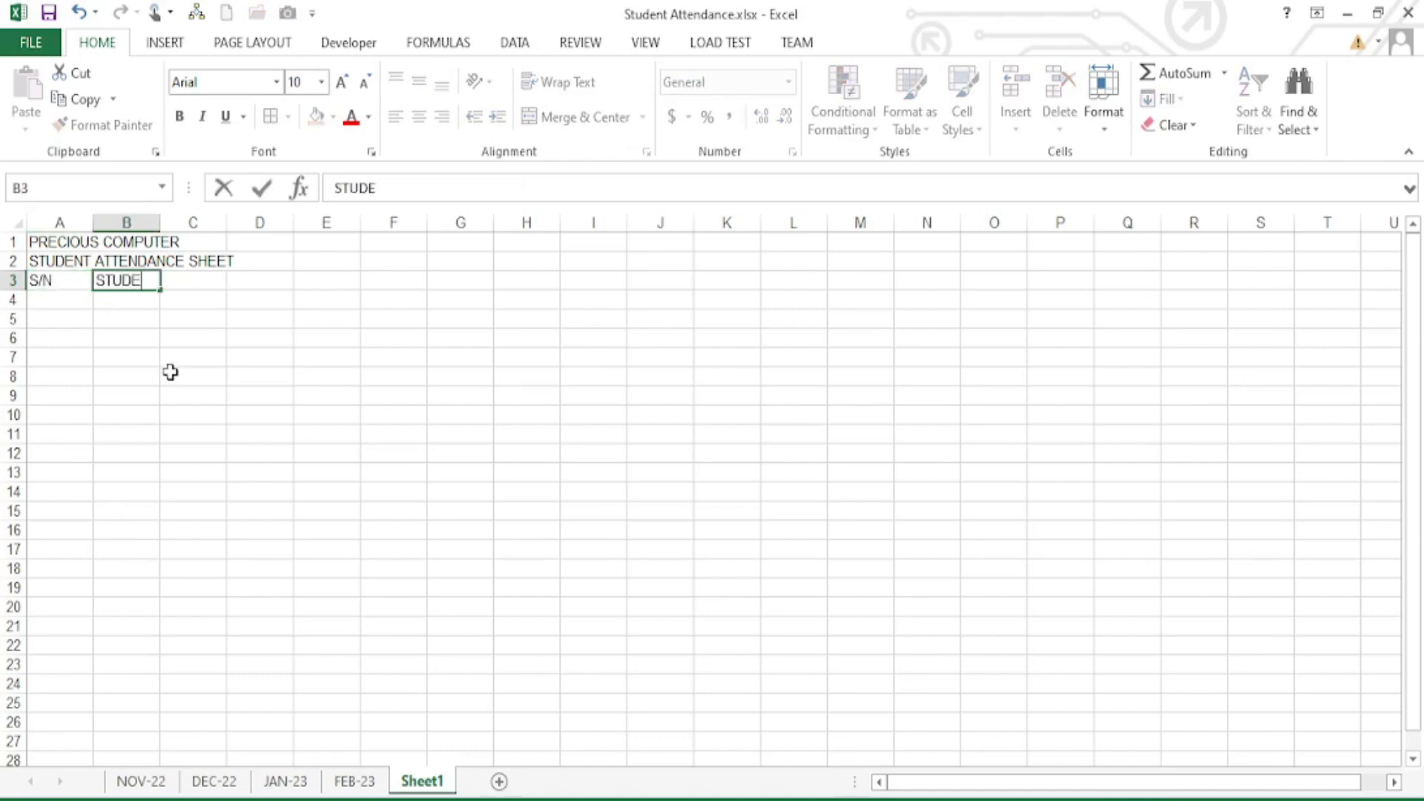
type("TUDENT NAME")
key("Tab")
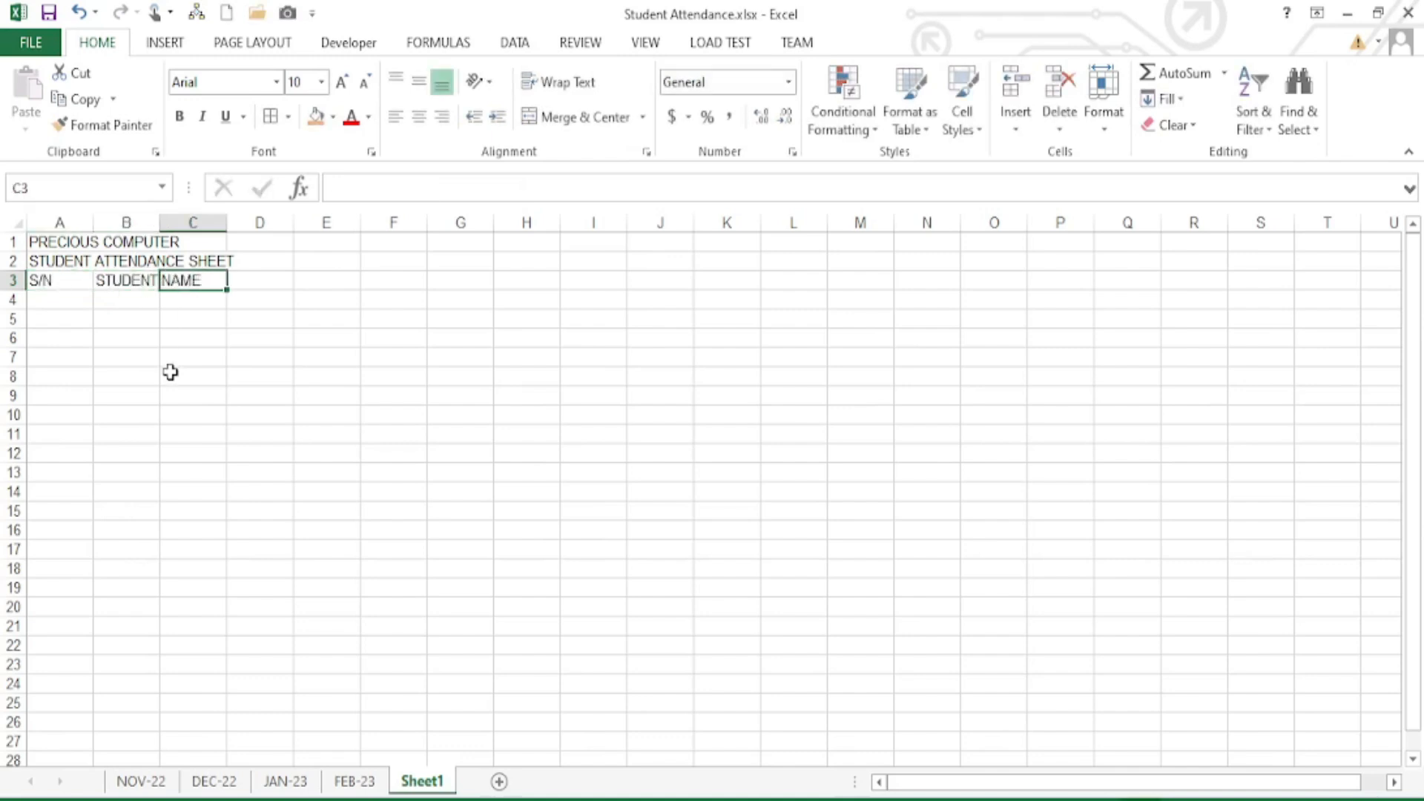
type("STU ID")
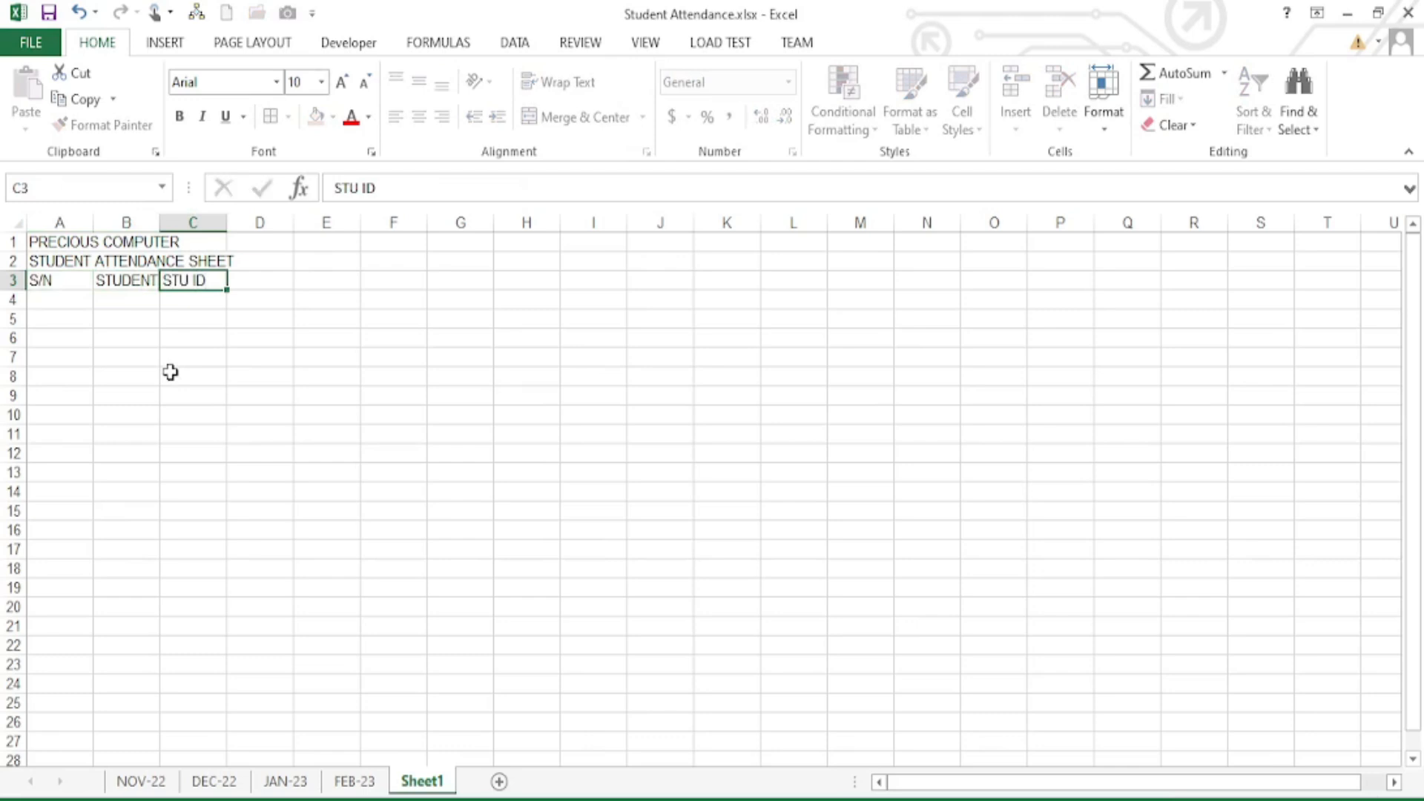
key("Tab")
type("M")
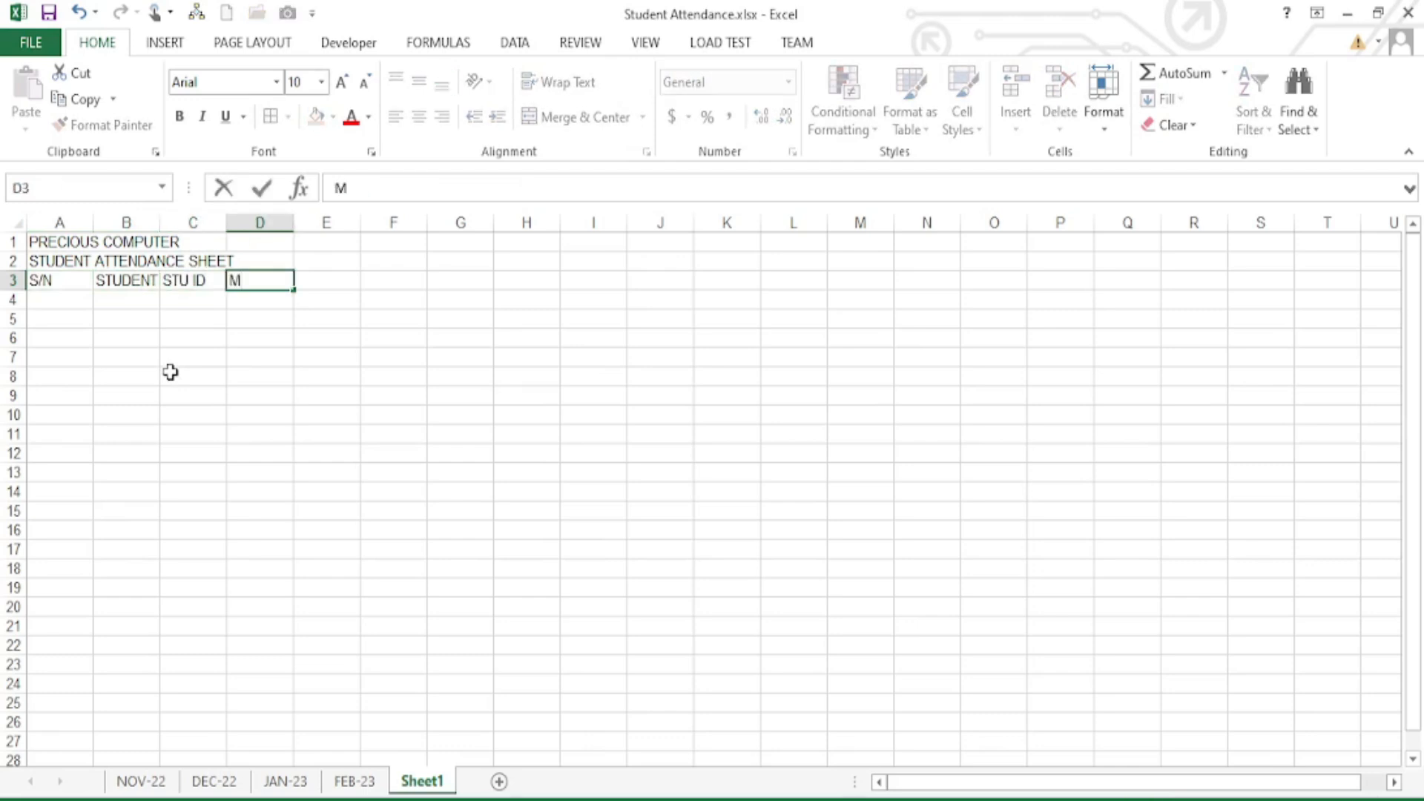
key("Tab")
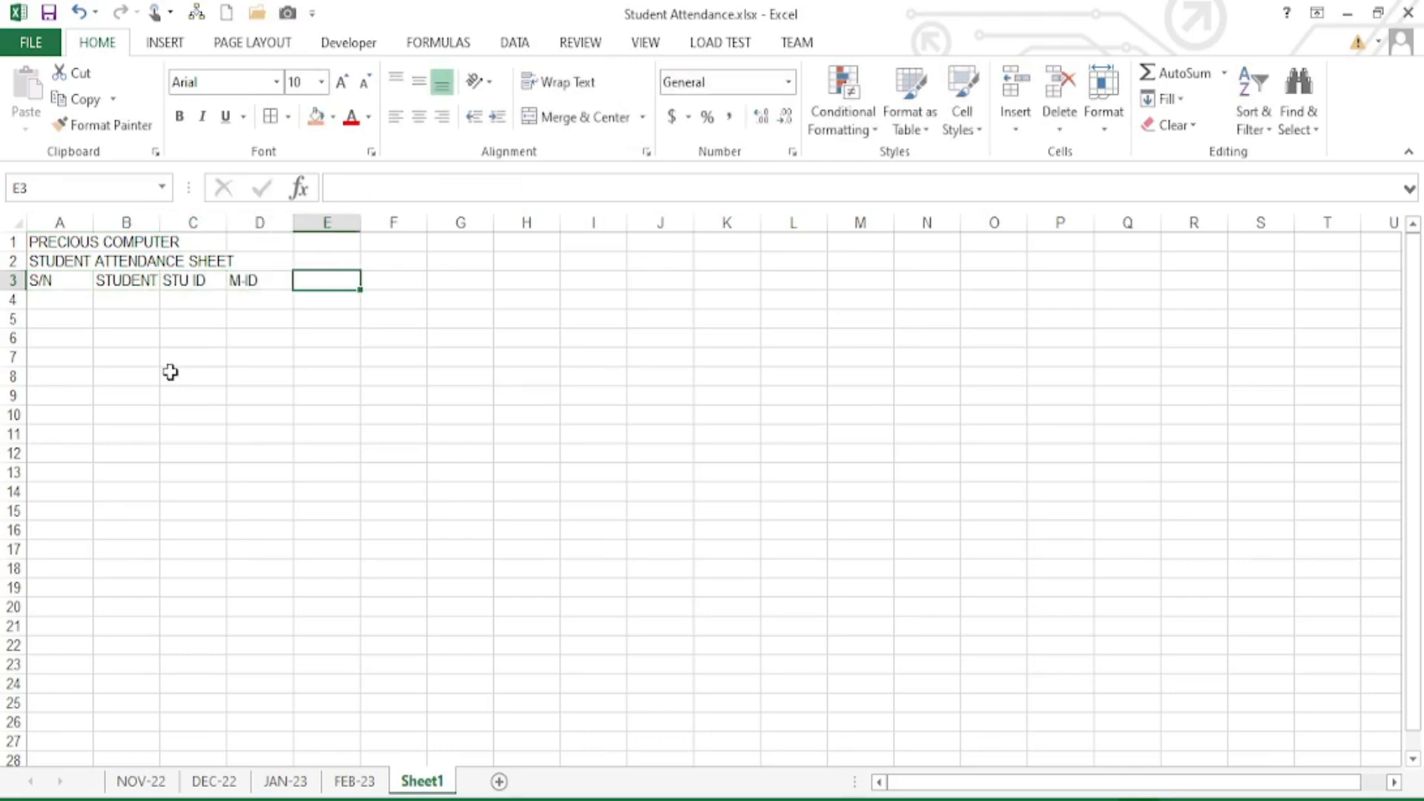
type("MOBILE")
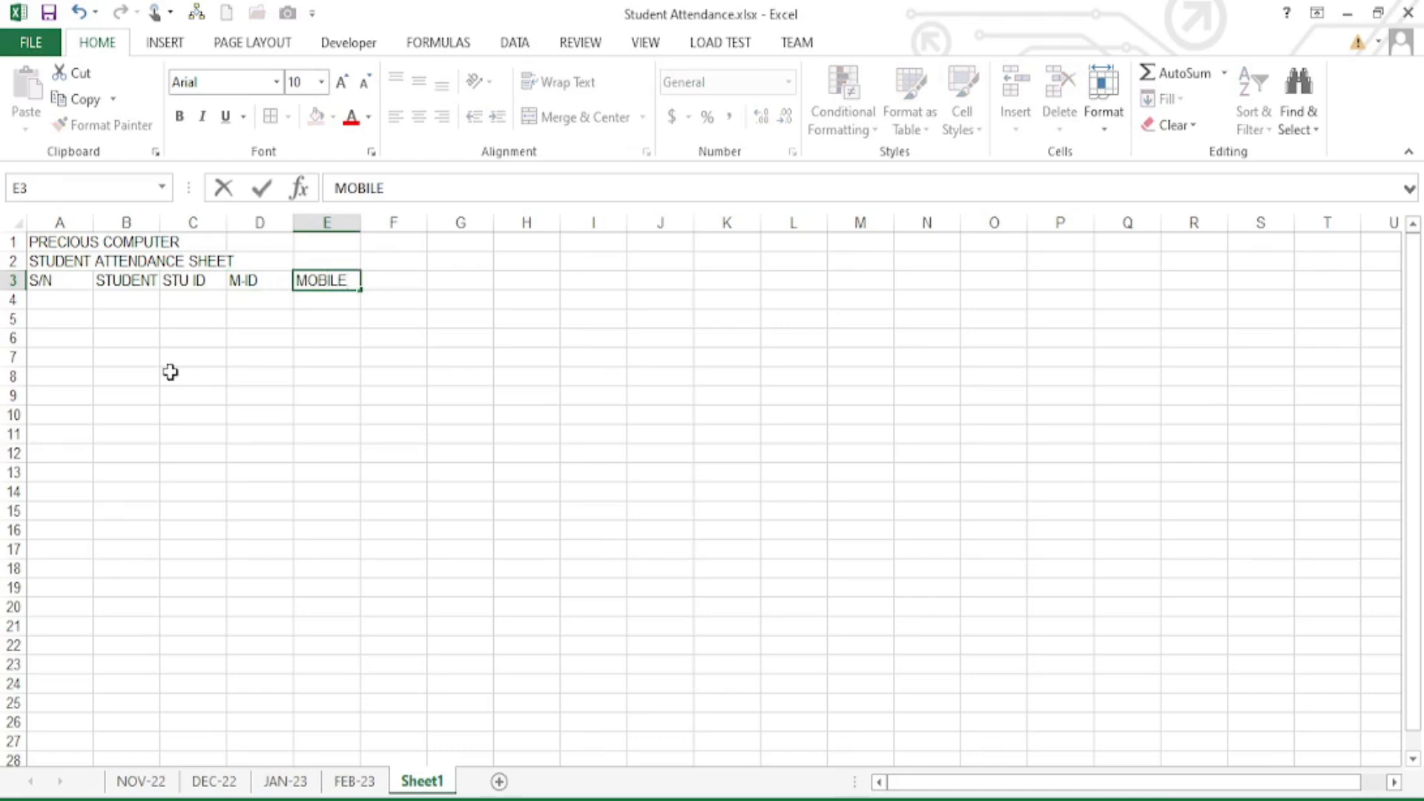
key("Tab")
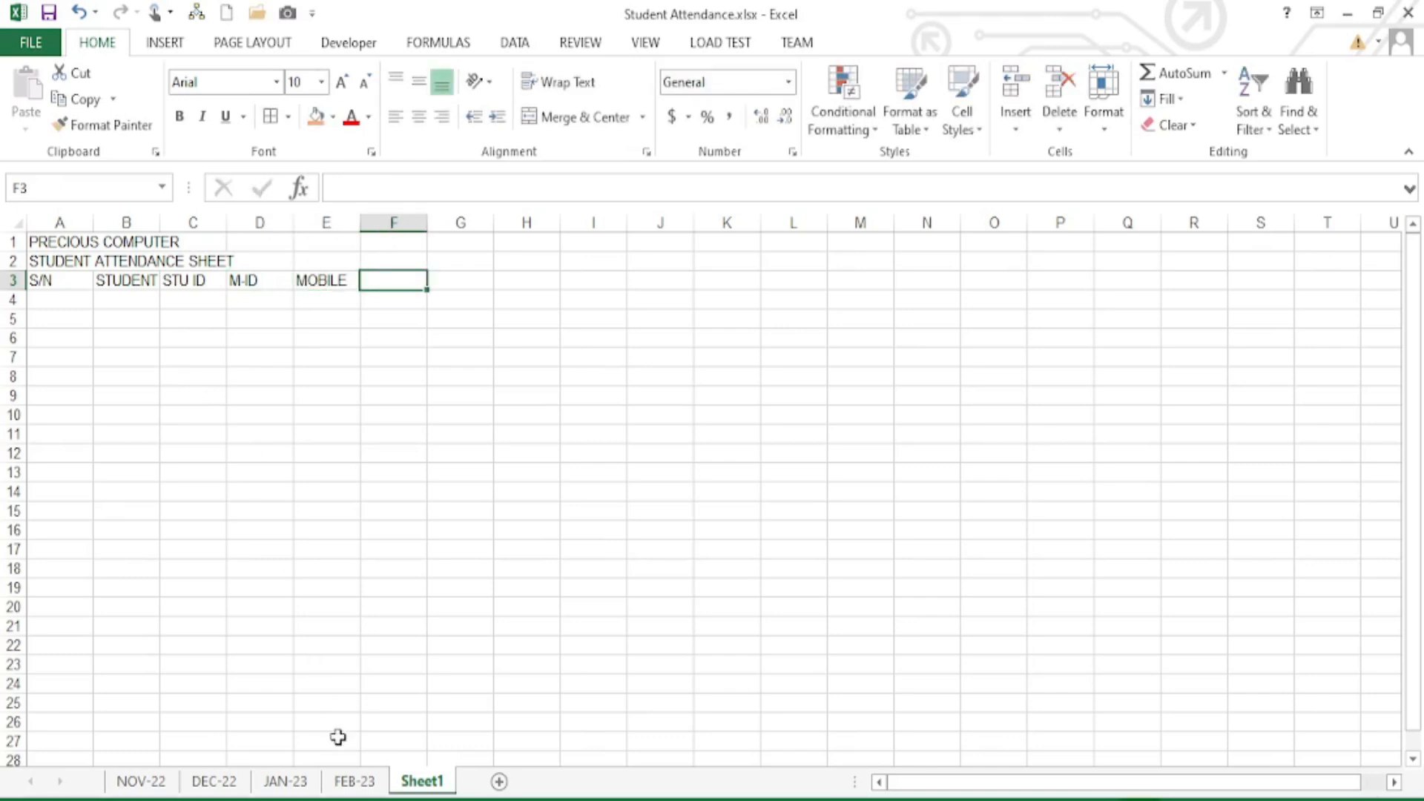
- Enter 1 and 2 in F3:G3 and fill the day numbers through 31 in AJ3
left_click(355, 781)
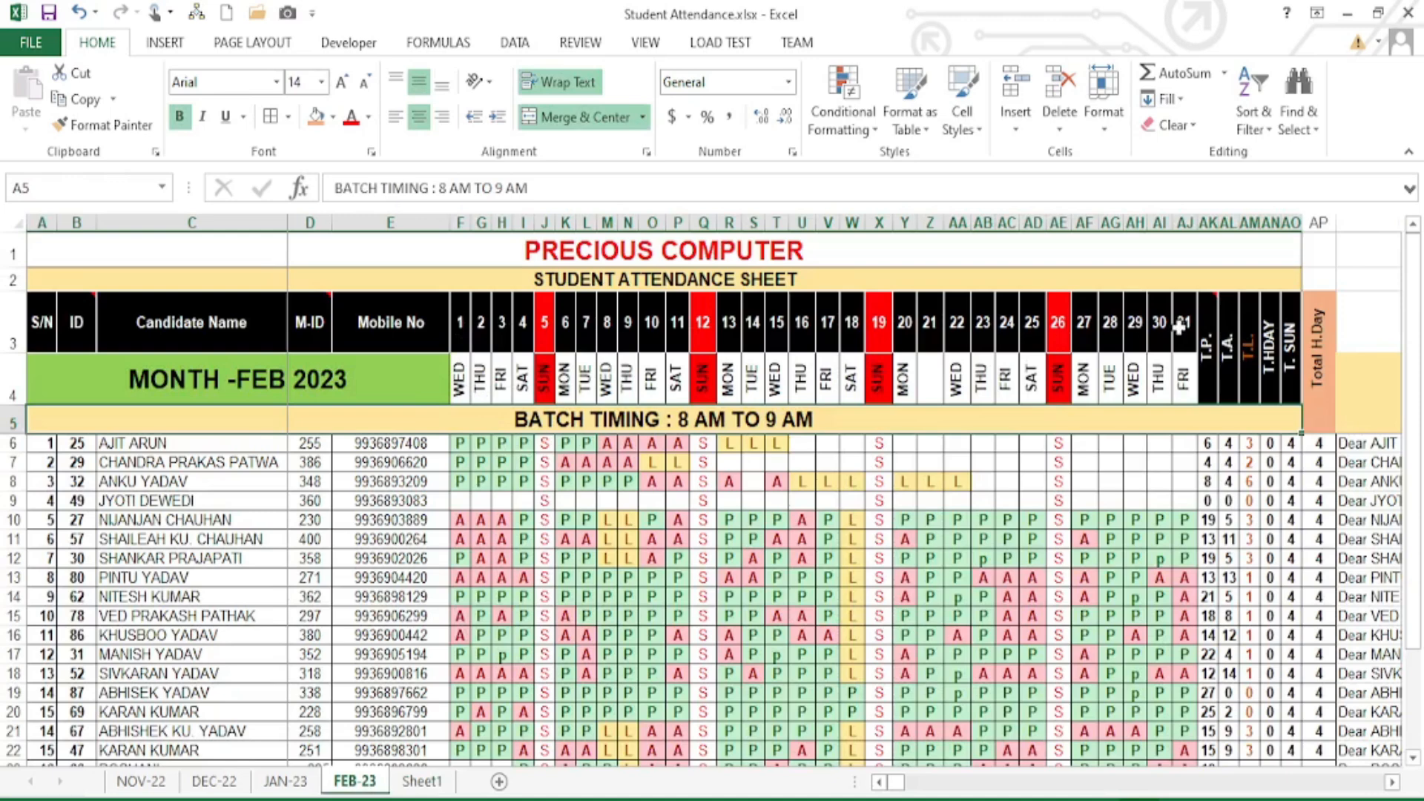
left_click(425, 783)
type("1")
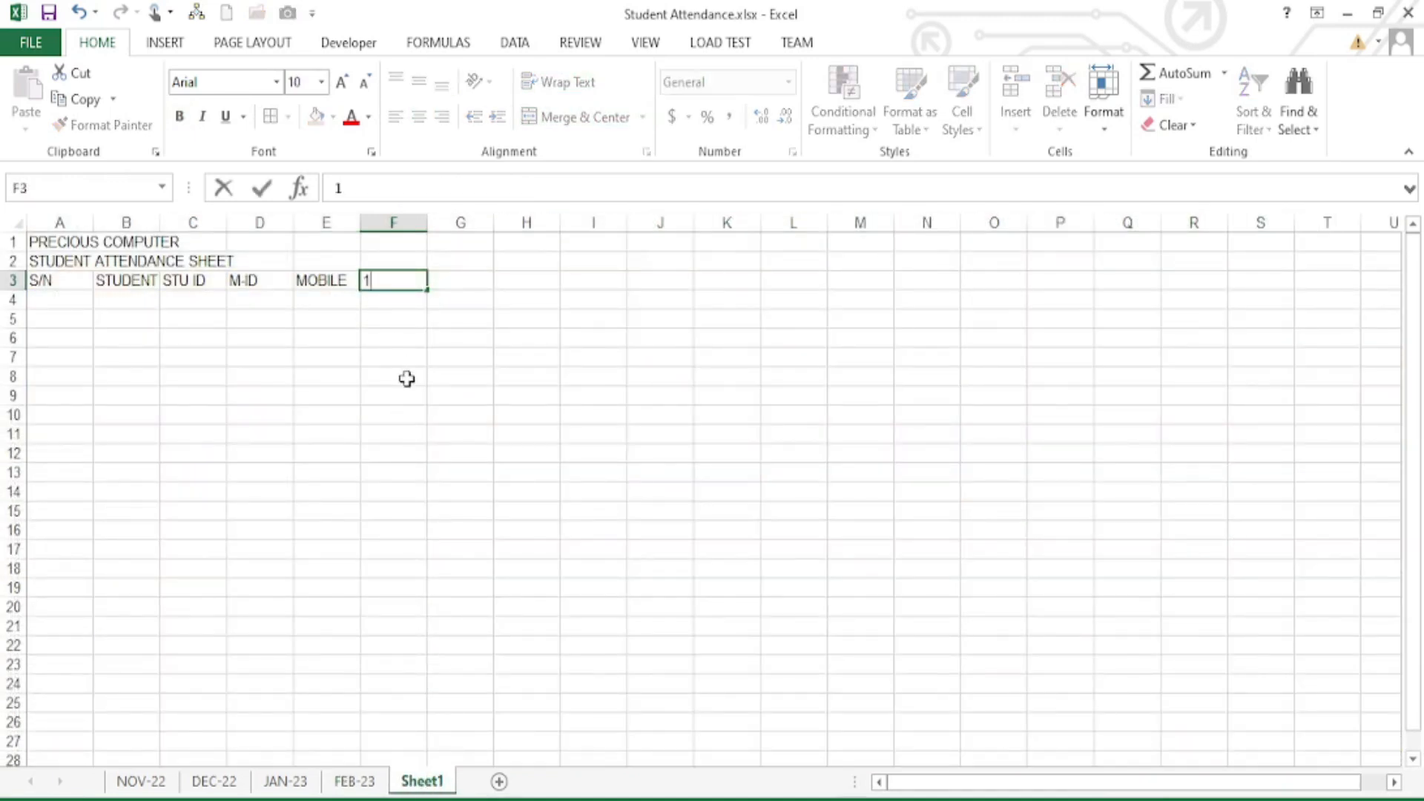
key("Tab")
type("2")
key("Tab")
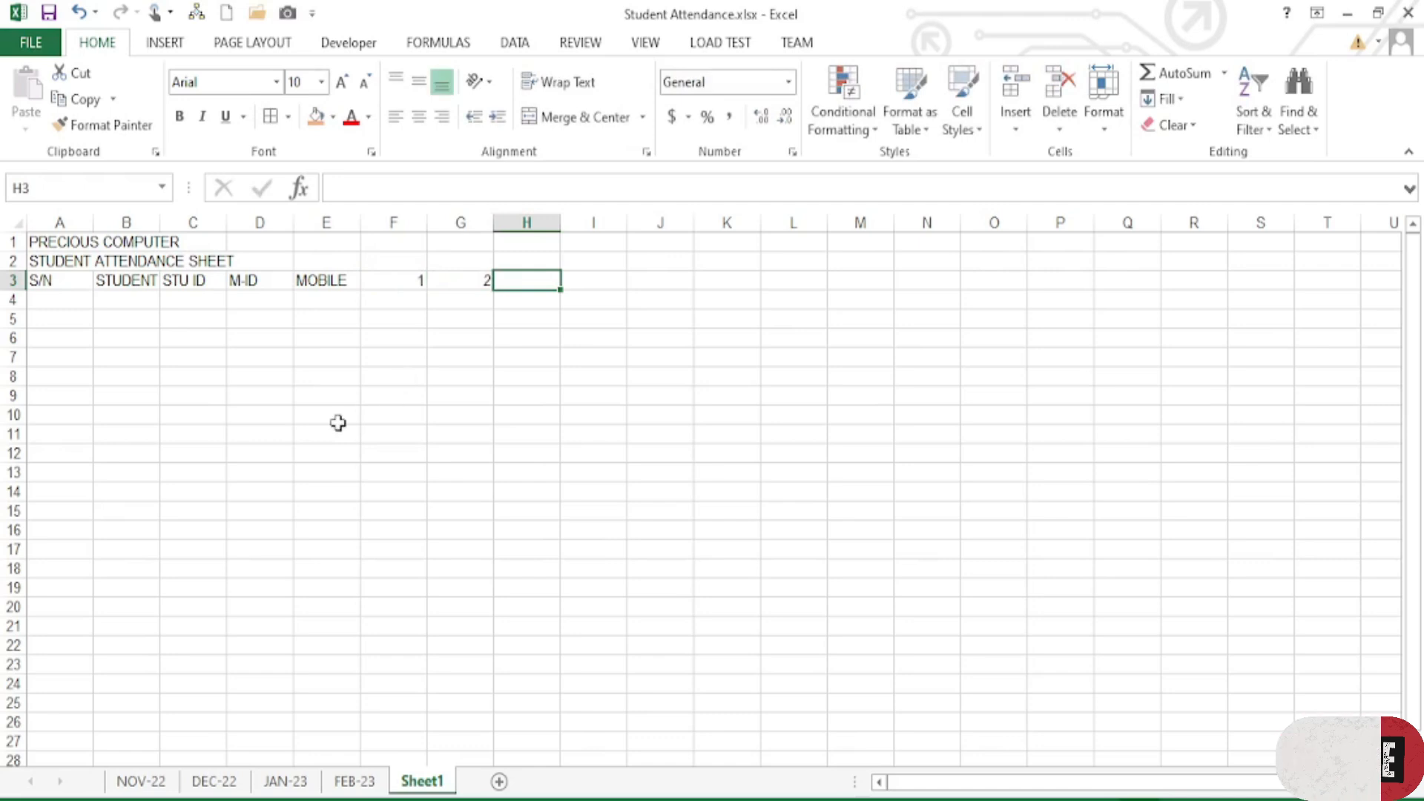
left_click_drag(420, 282, 467, 280)
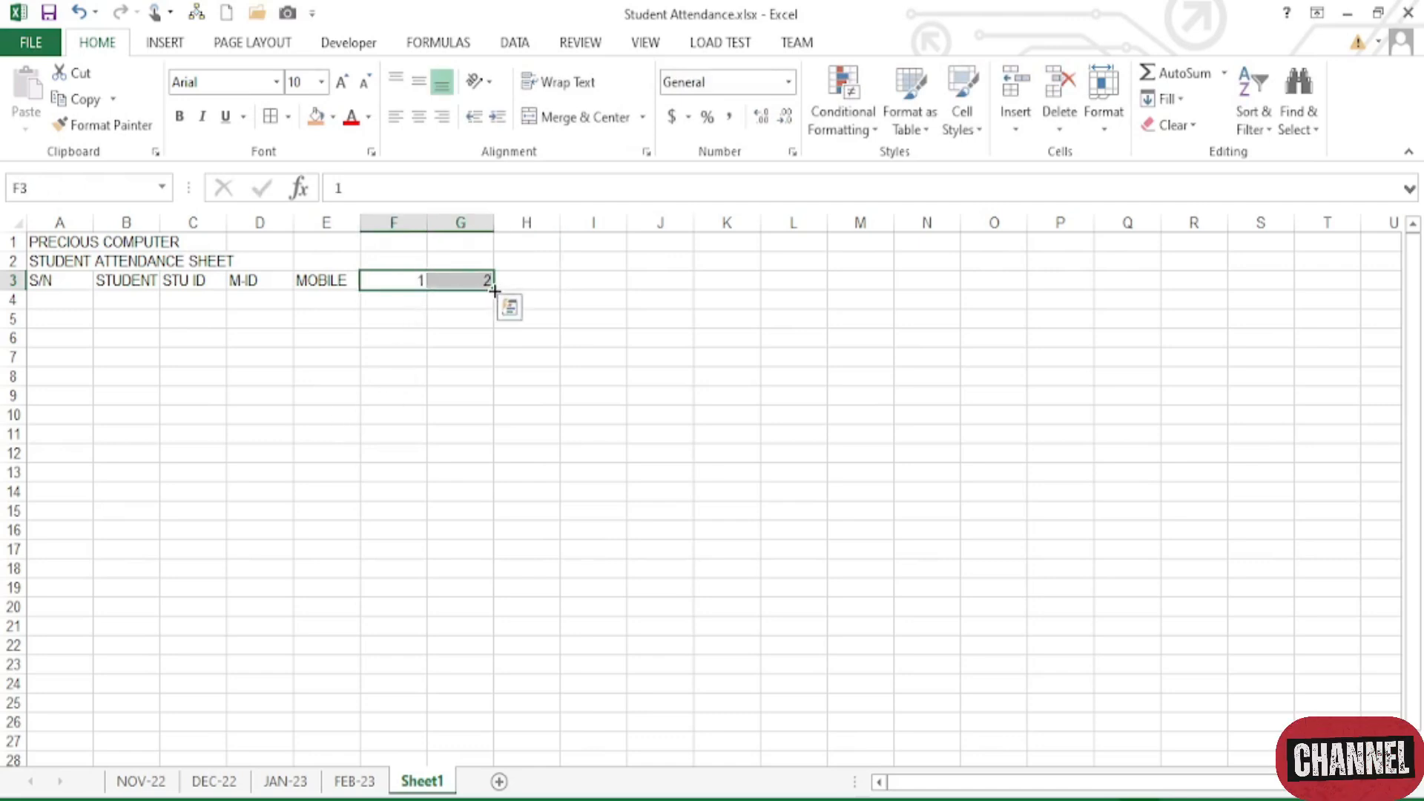
scroll(494, 291, "up", 2, "ctrl")
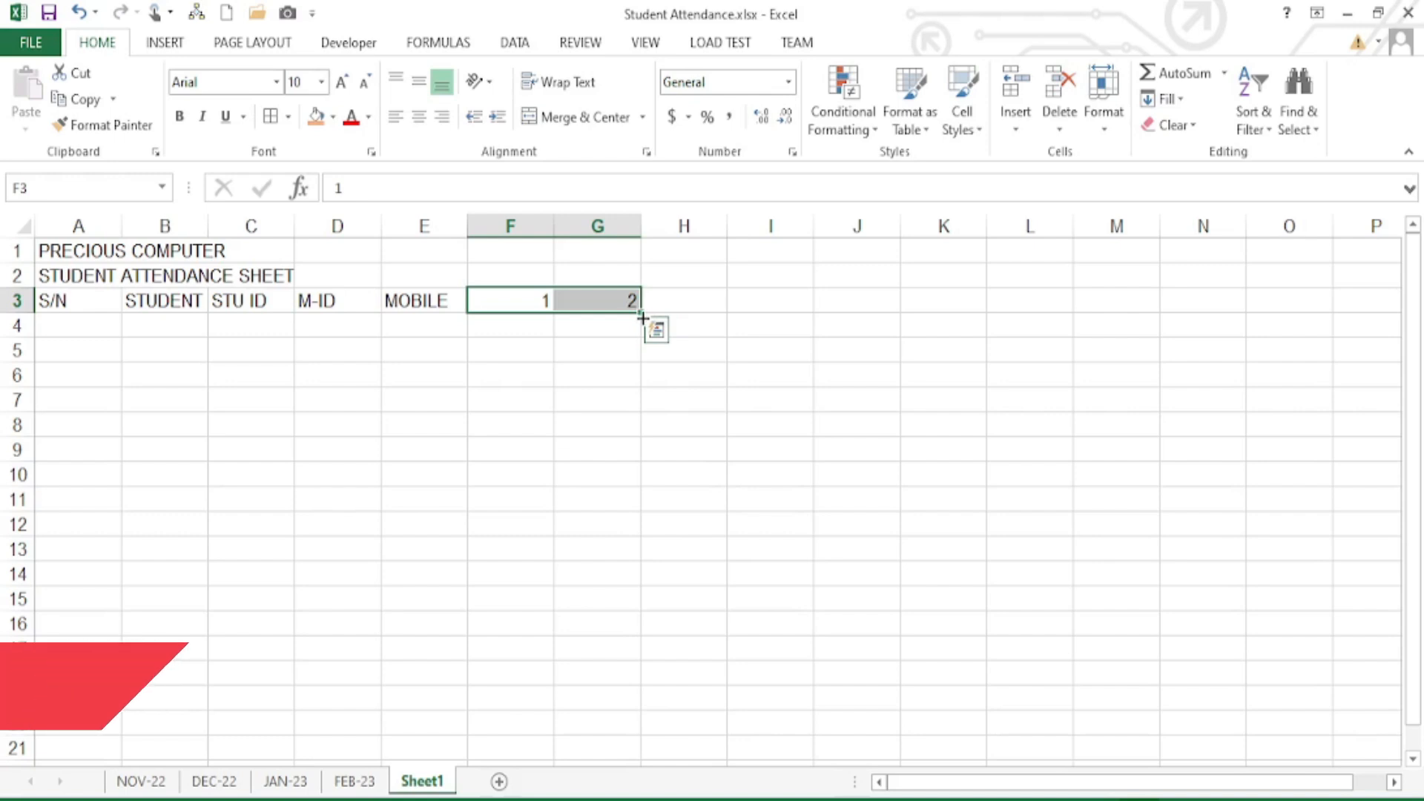
left_click_drag(642, 315, 1217, 302)
left_click(1209, 304)
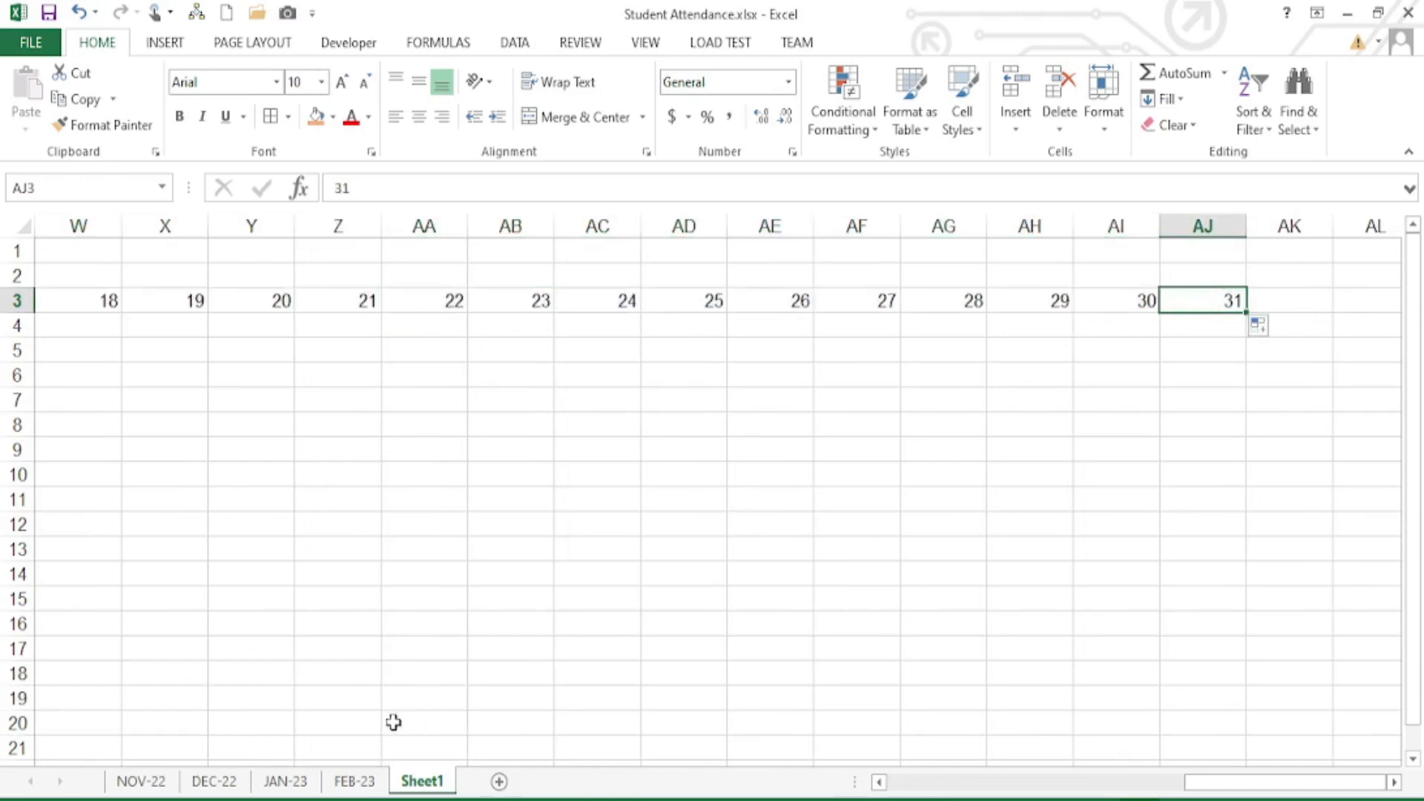
left_click(363, 781)
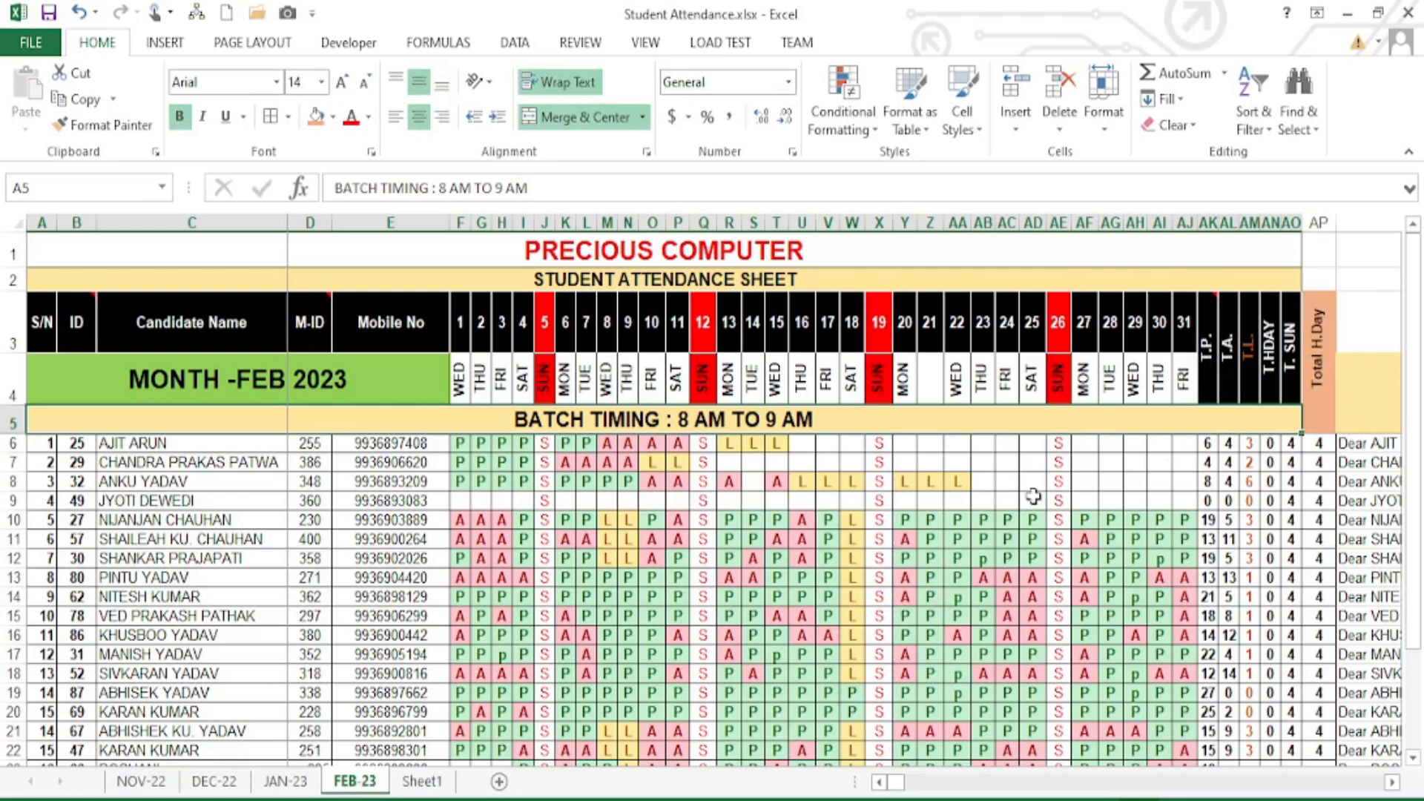
left_click(422, 781)
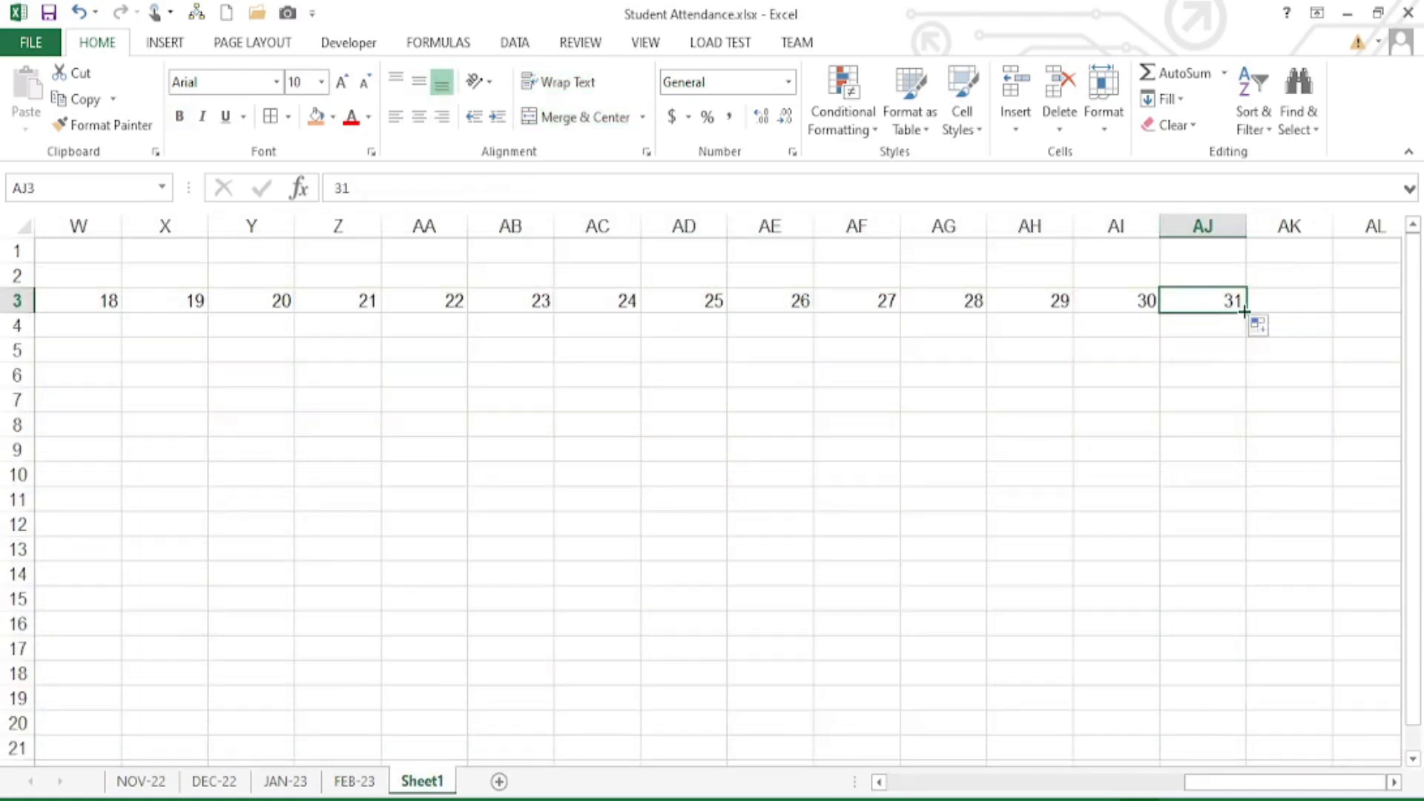
- Type the totals headers T.P, T.A., T.L., T.H., T.SUN and TOT HDAY into AK3:AP3
left_click(1294, 306)
type("T")
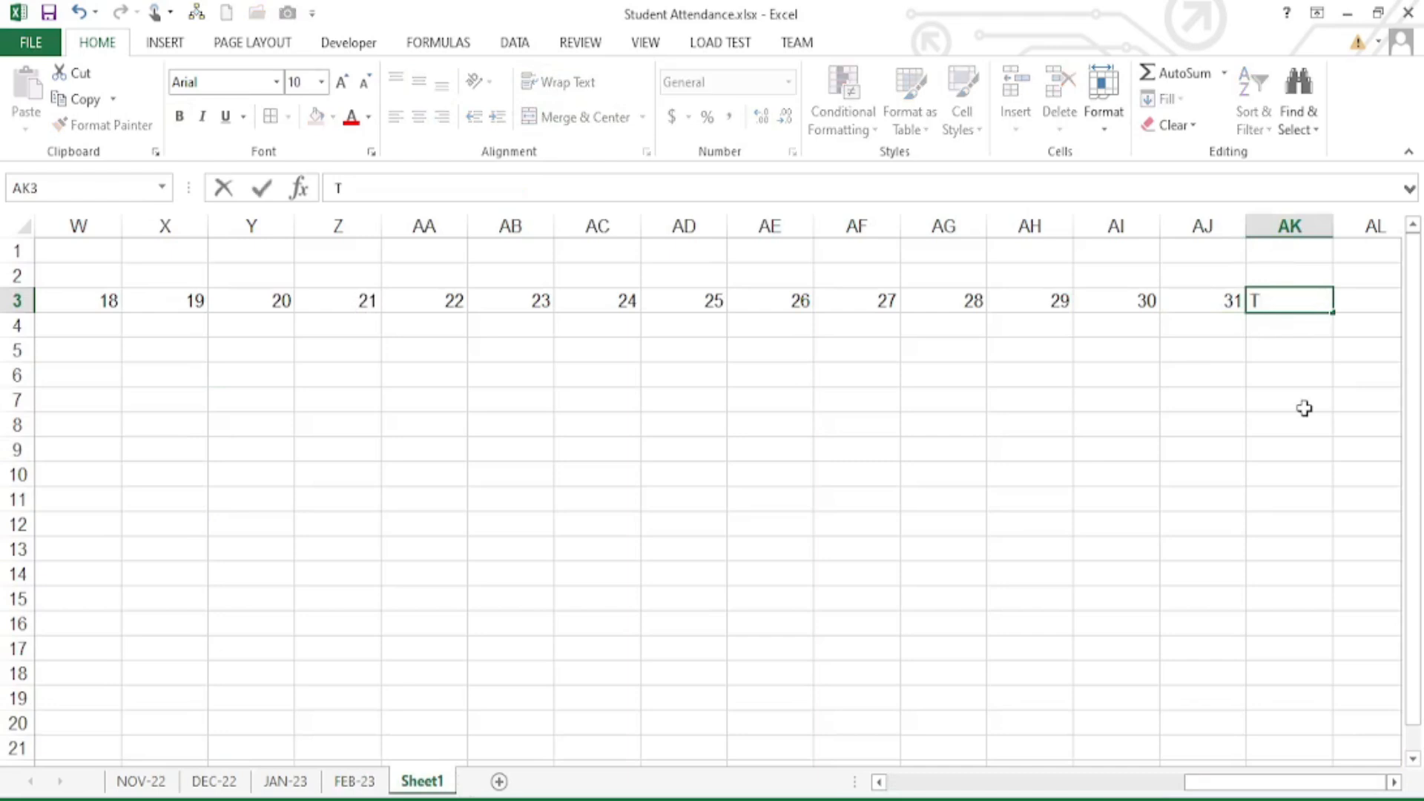
type(".P")
key("Tab")
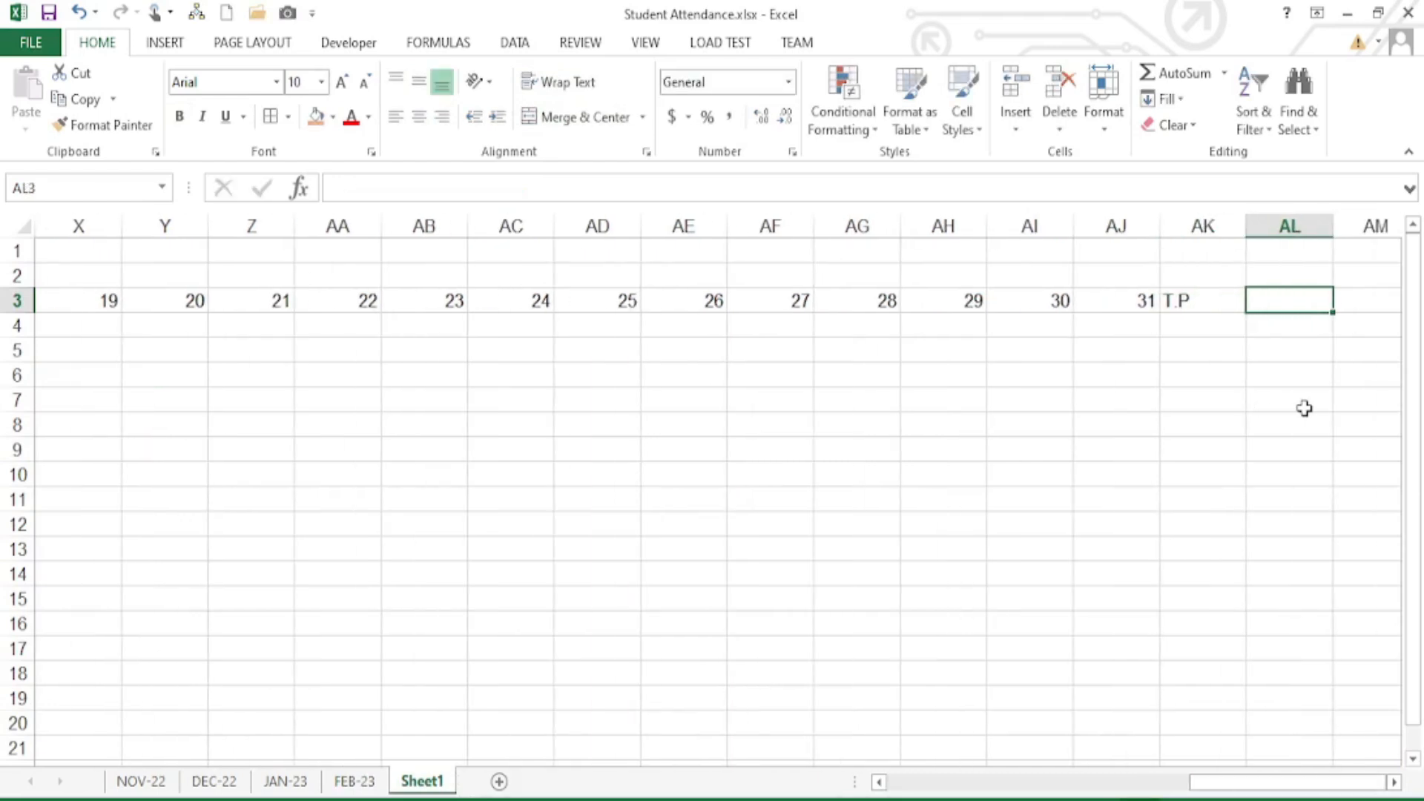
type("T.A.")
key("Tab")
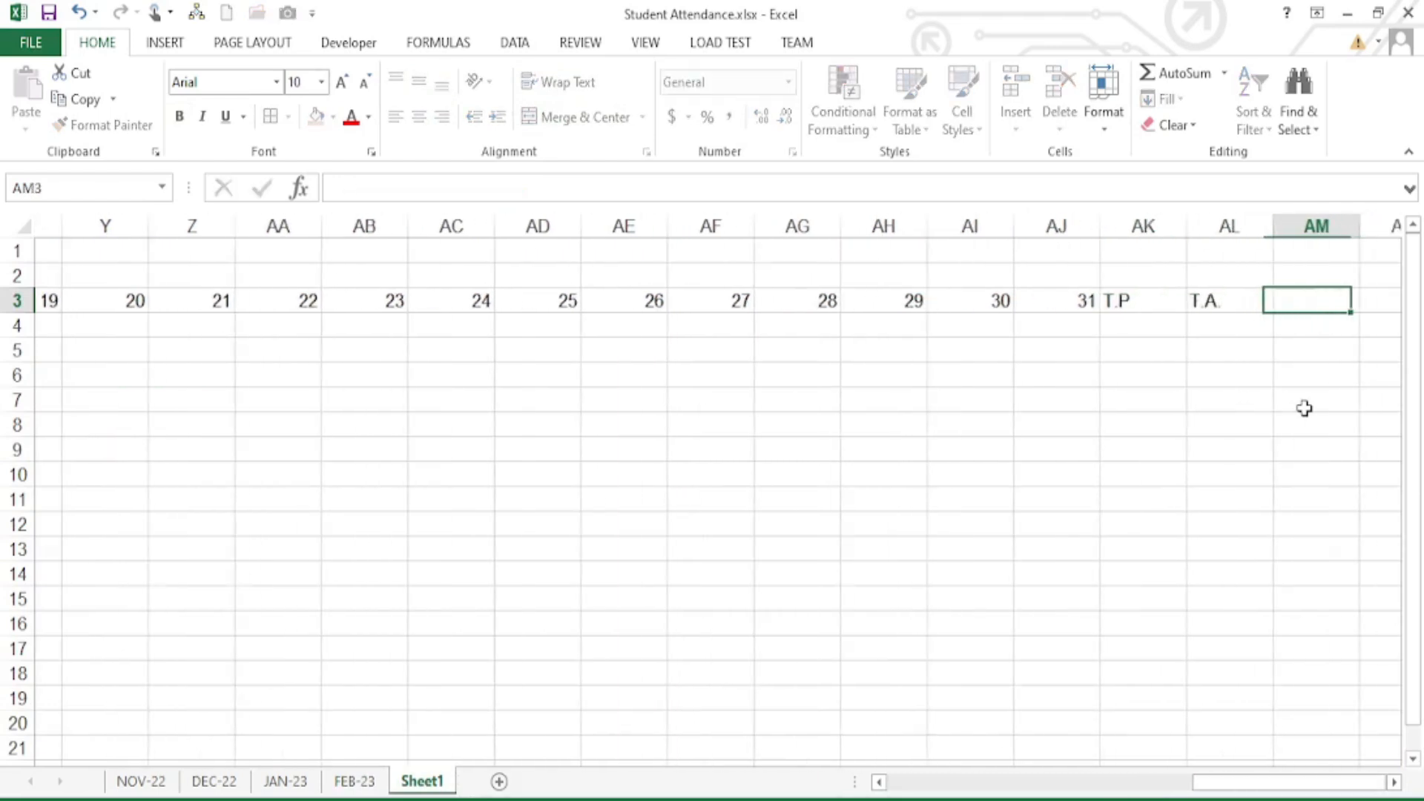
type("T.L")
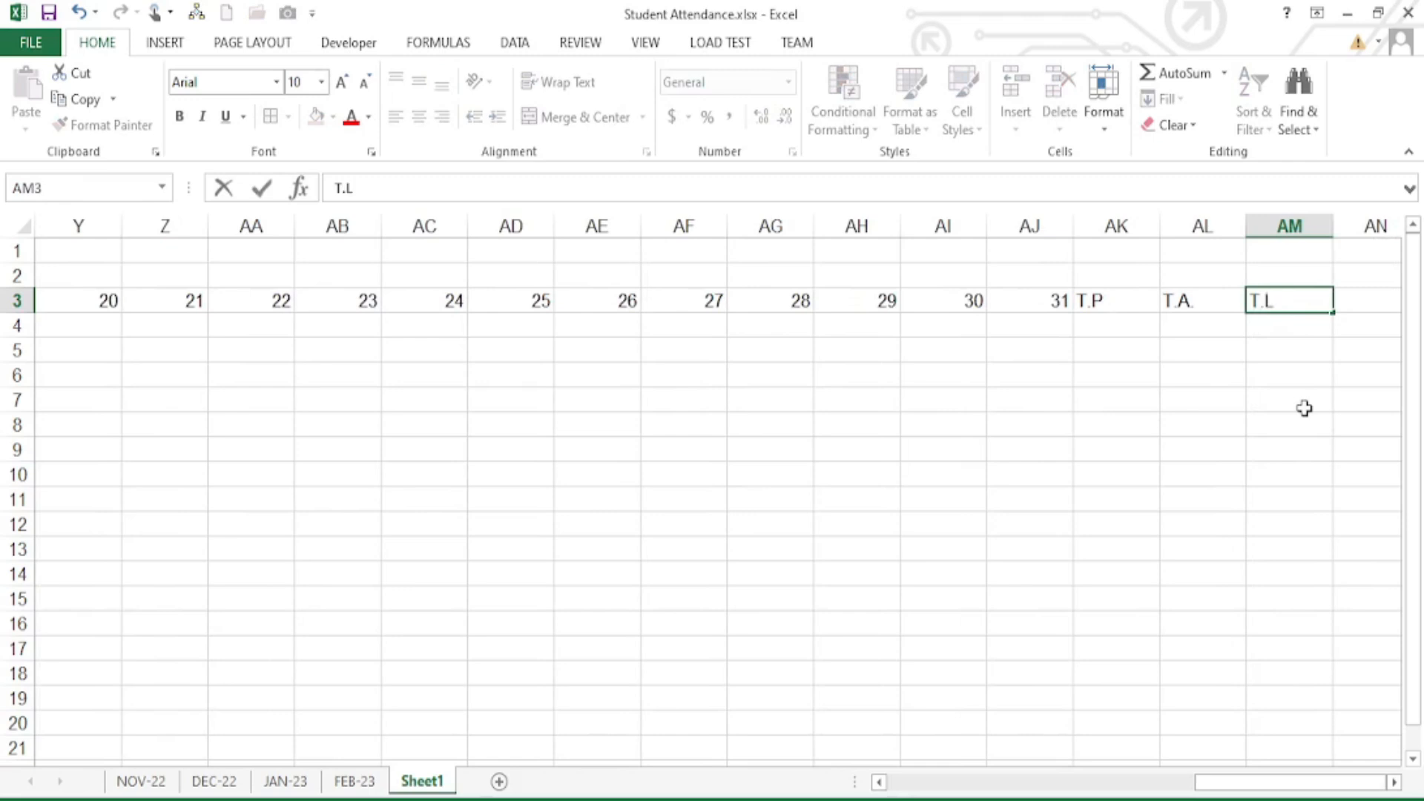
key("Tab")
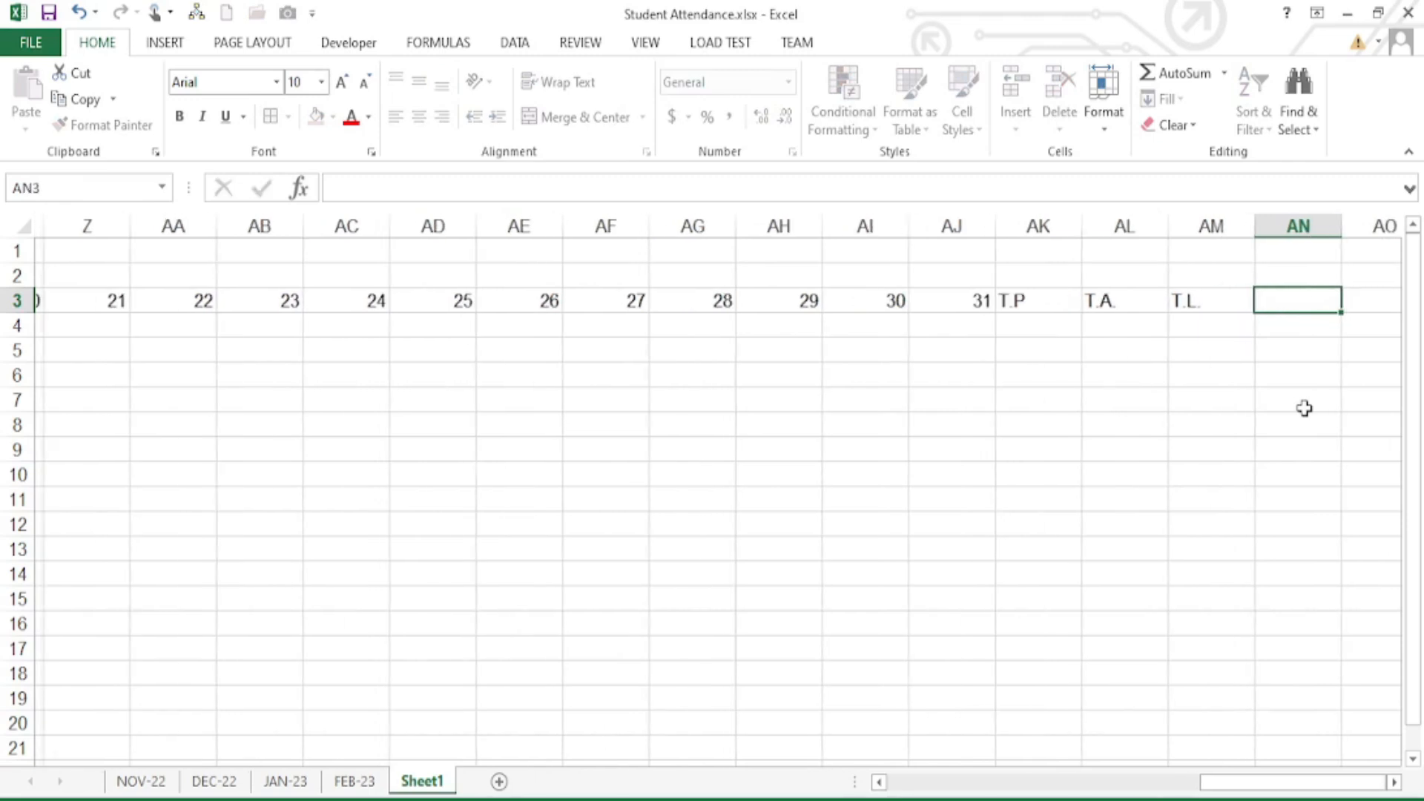
type("T")
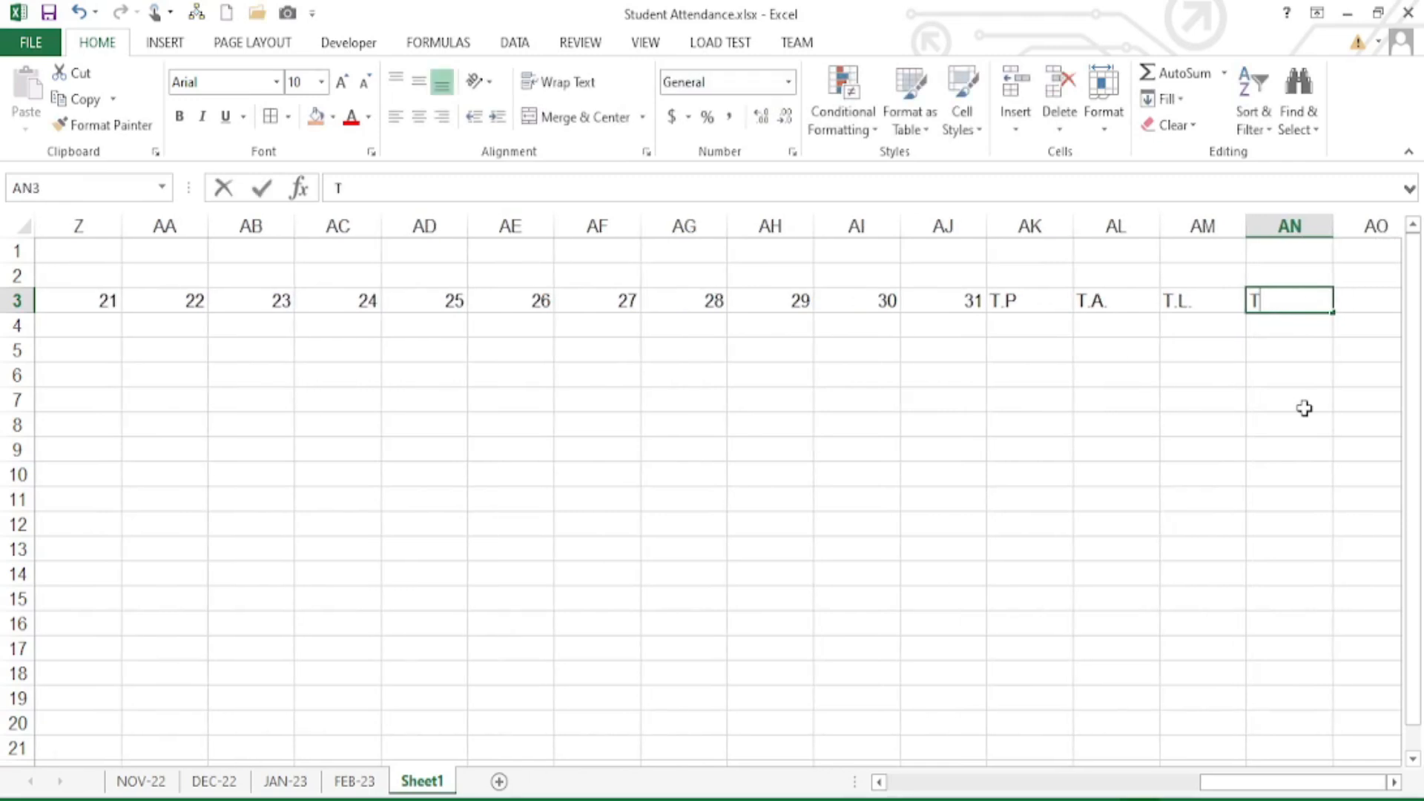
type(".H.")
key("Tab")
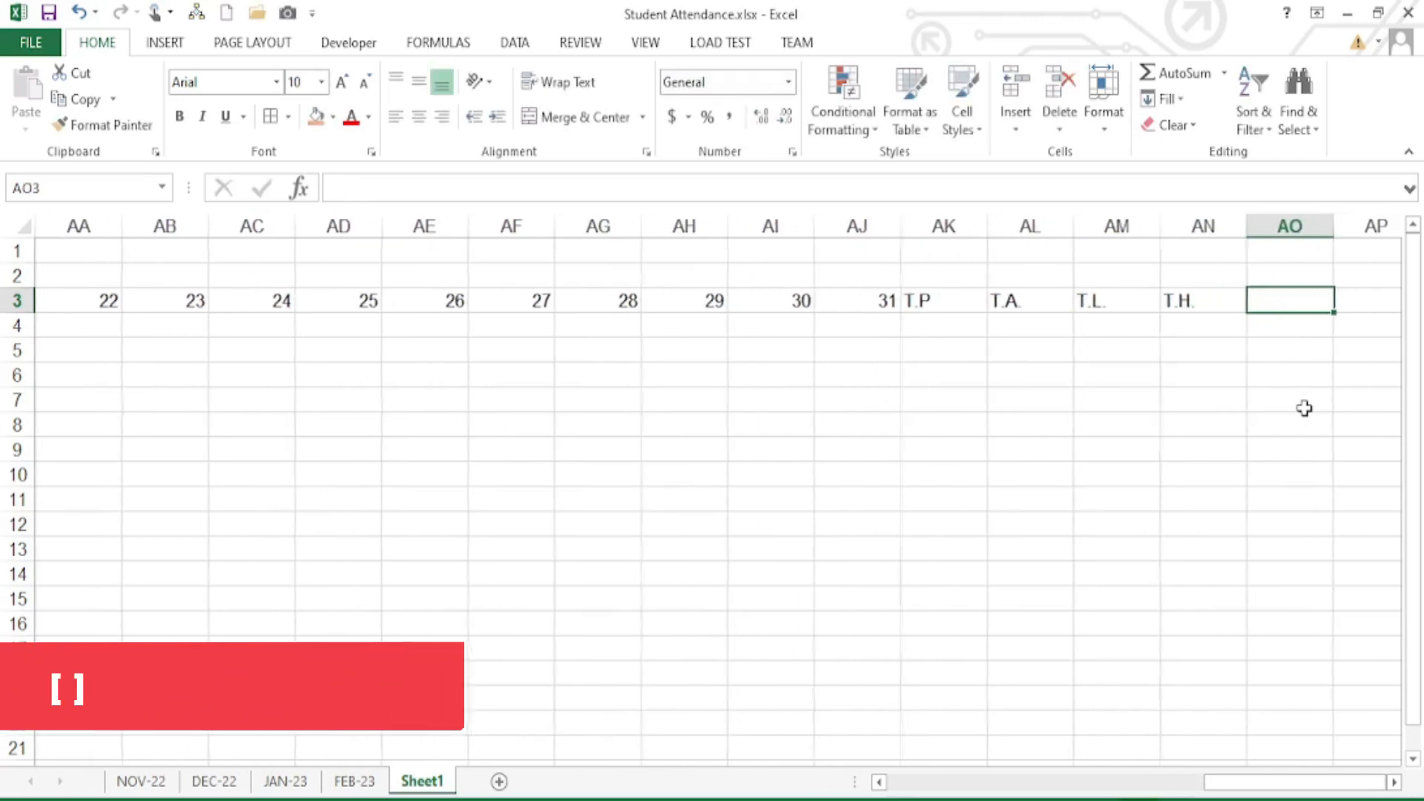
type("T.SUN")
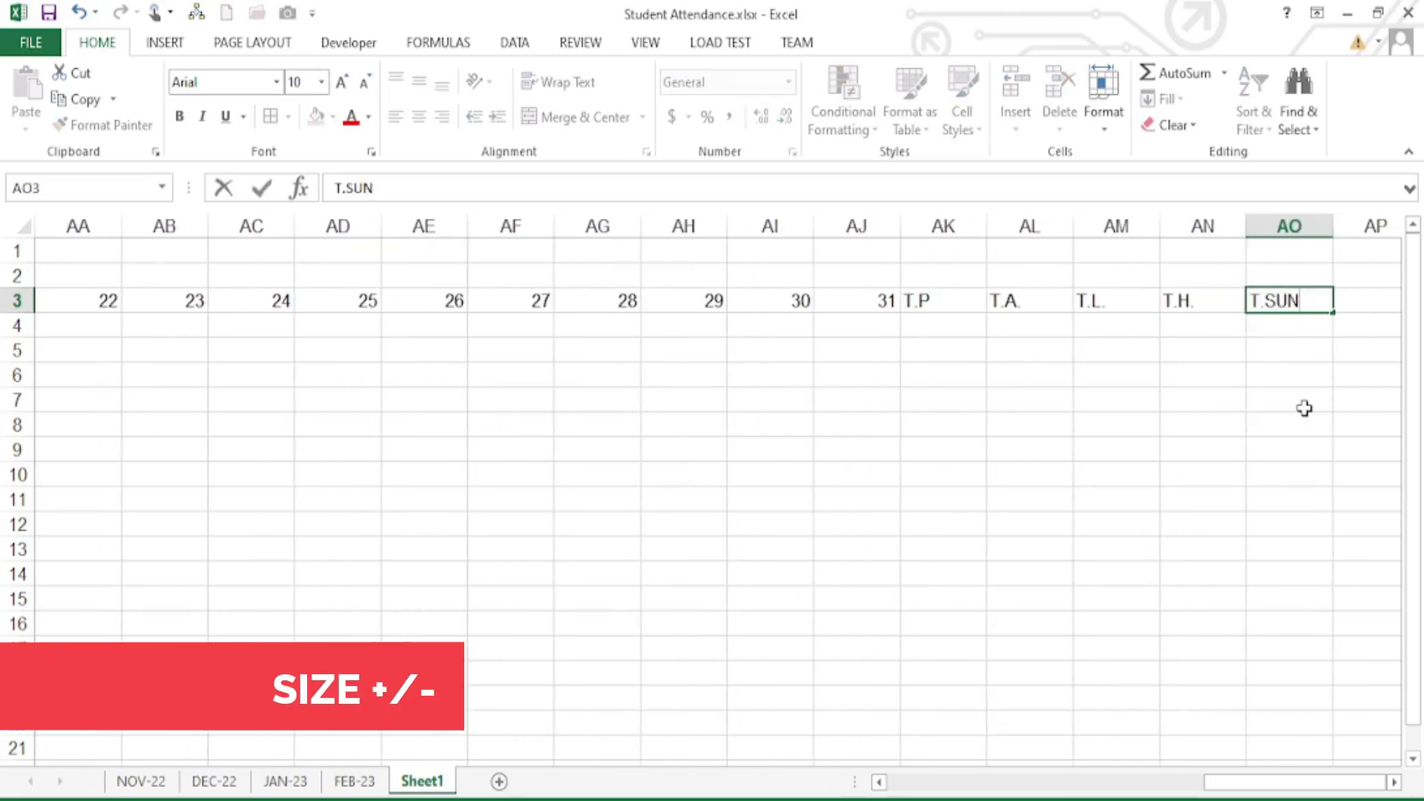
key("Tab")
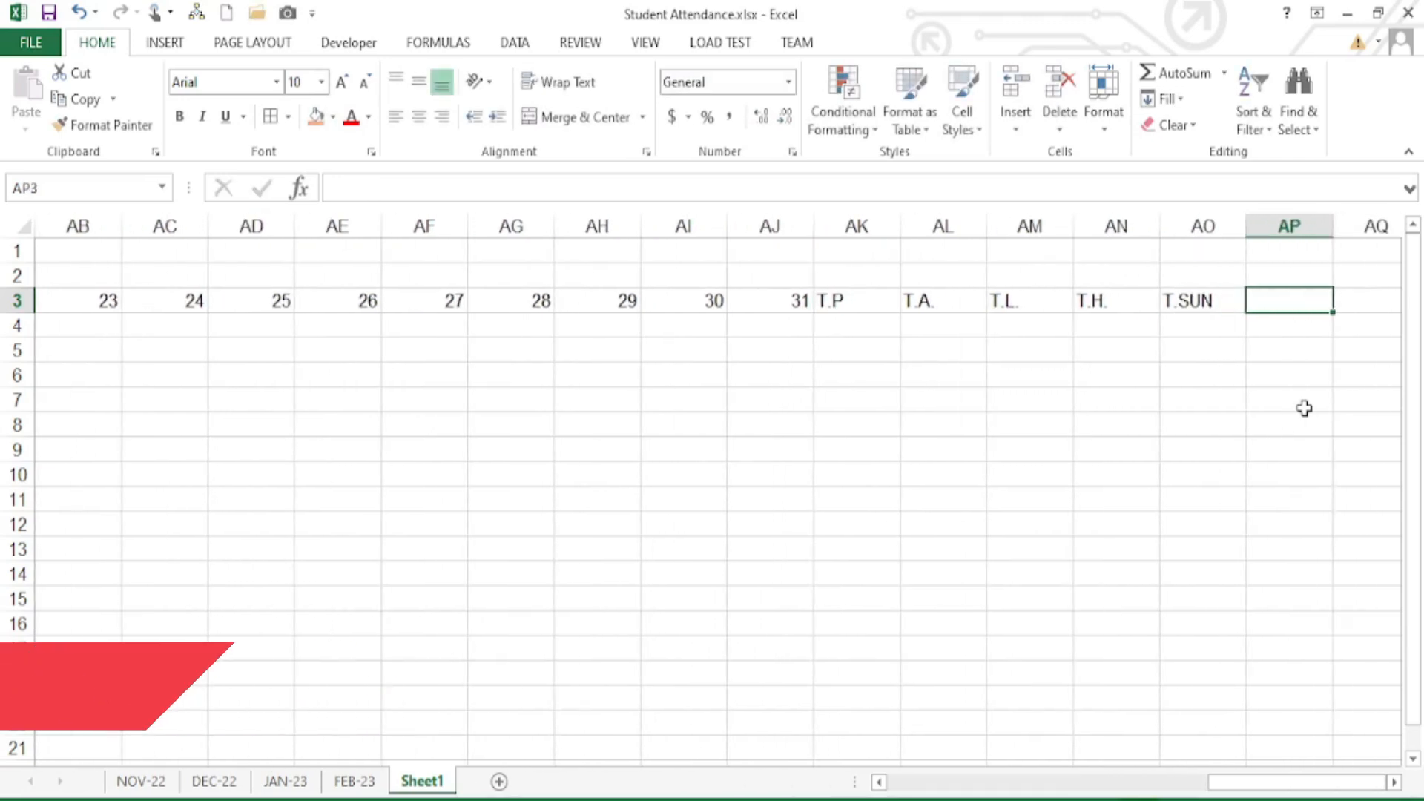
type("TOT HDAY")
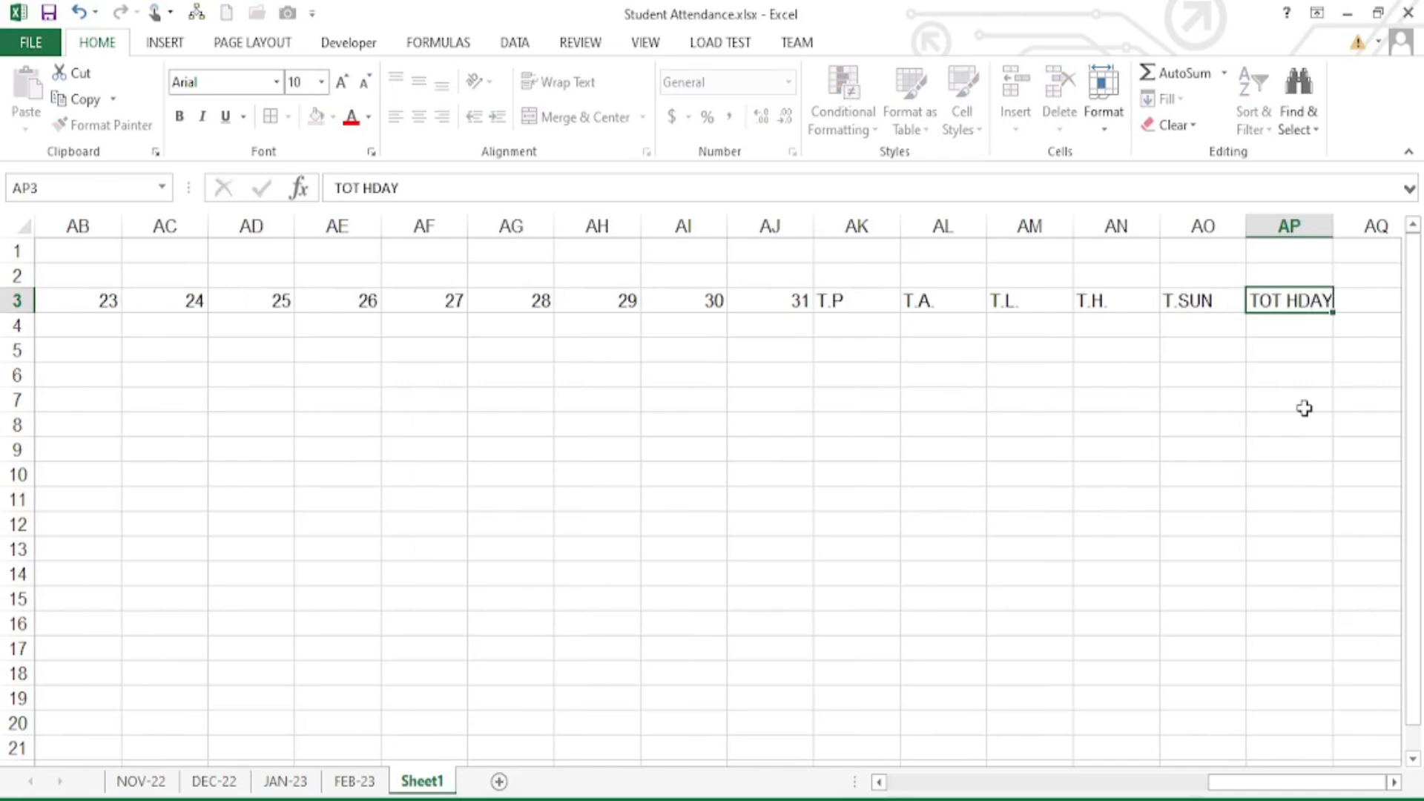
key("Return")
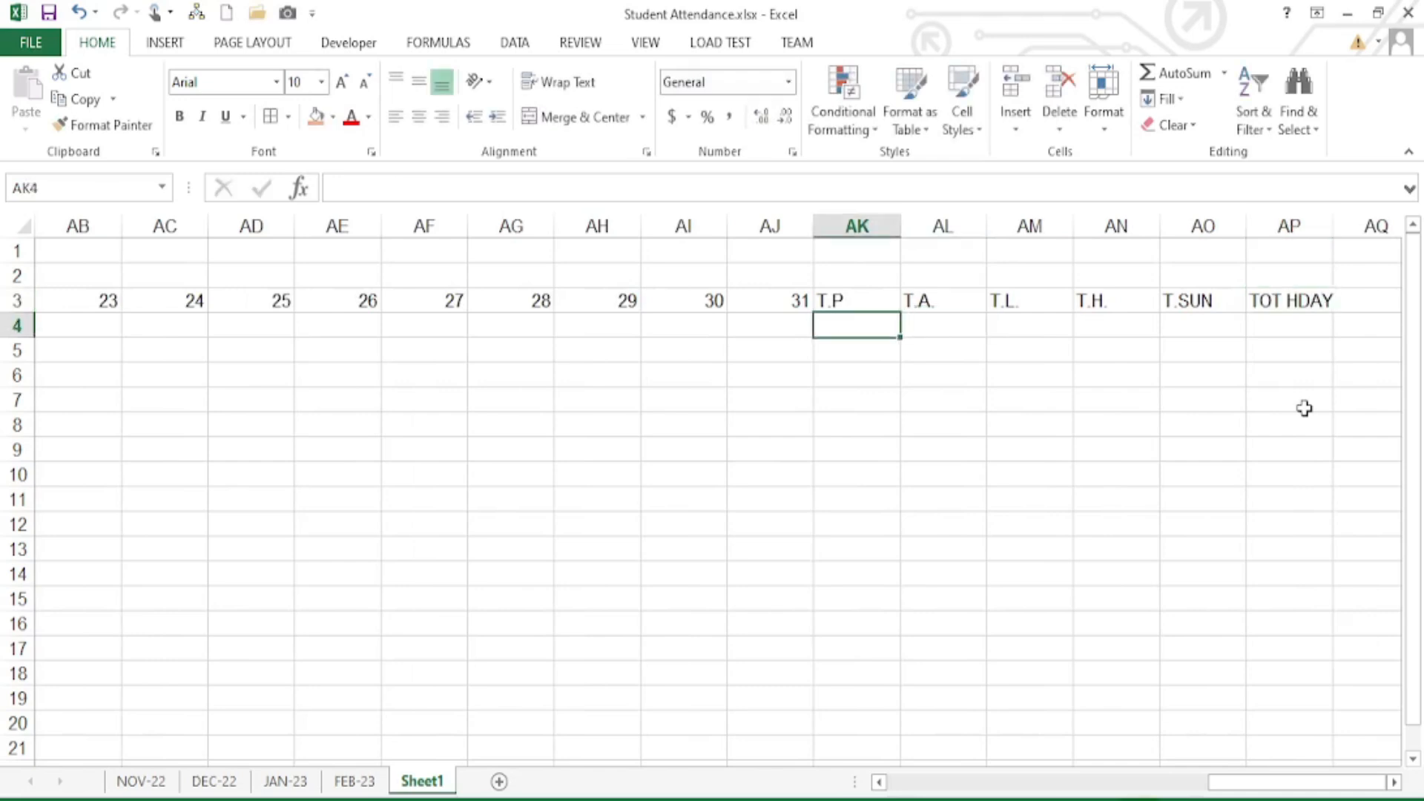
- Compare with the FEB-23 totals headers and MONTH cell formatting, then return to Sheet1
left_click(355, 781)
left_click_drag(1295, 330, 1207, 382)
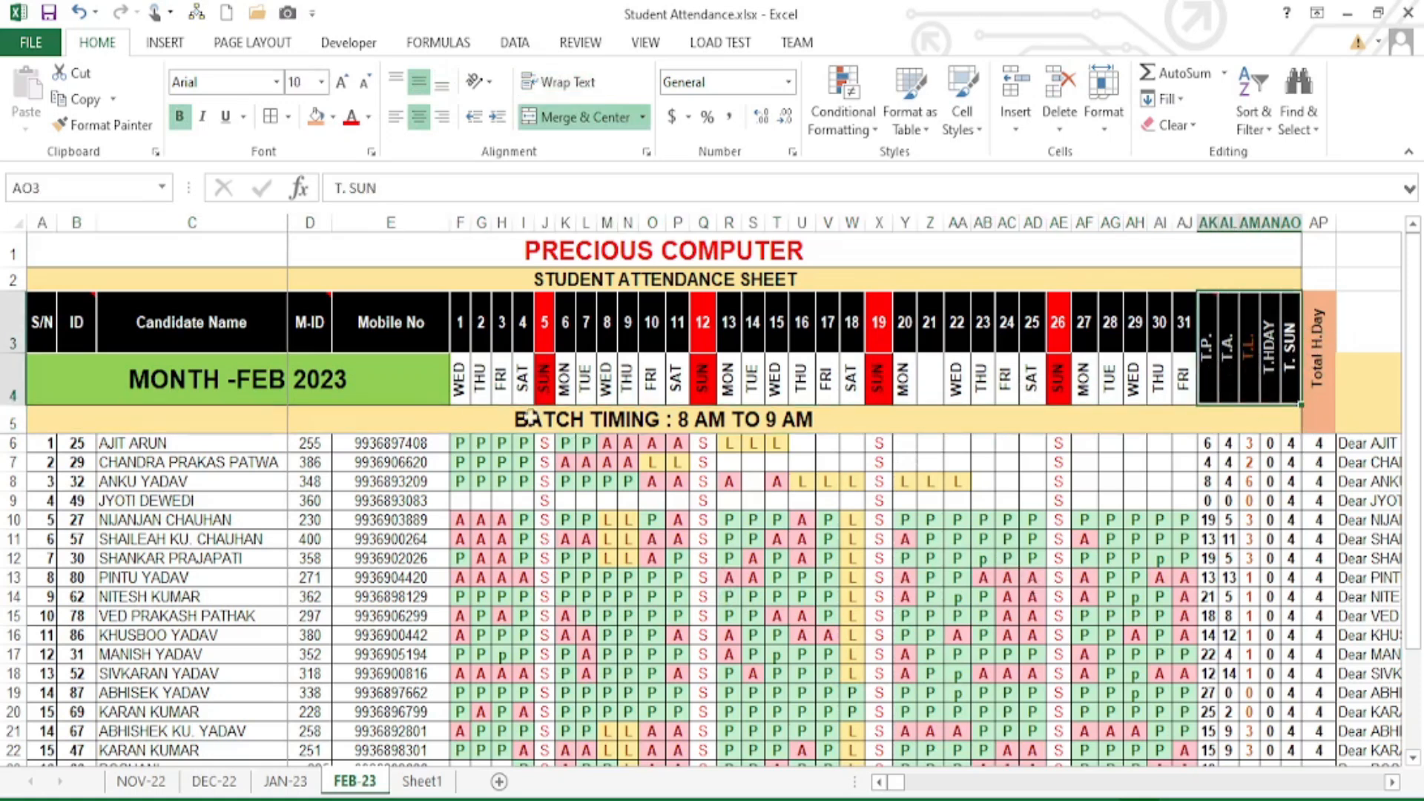
left_click(194, 366)
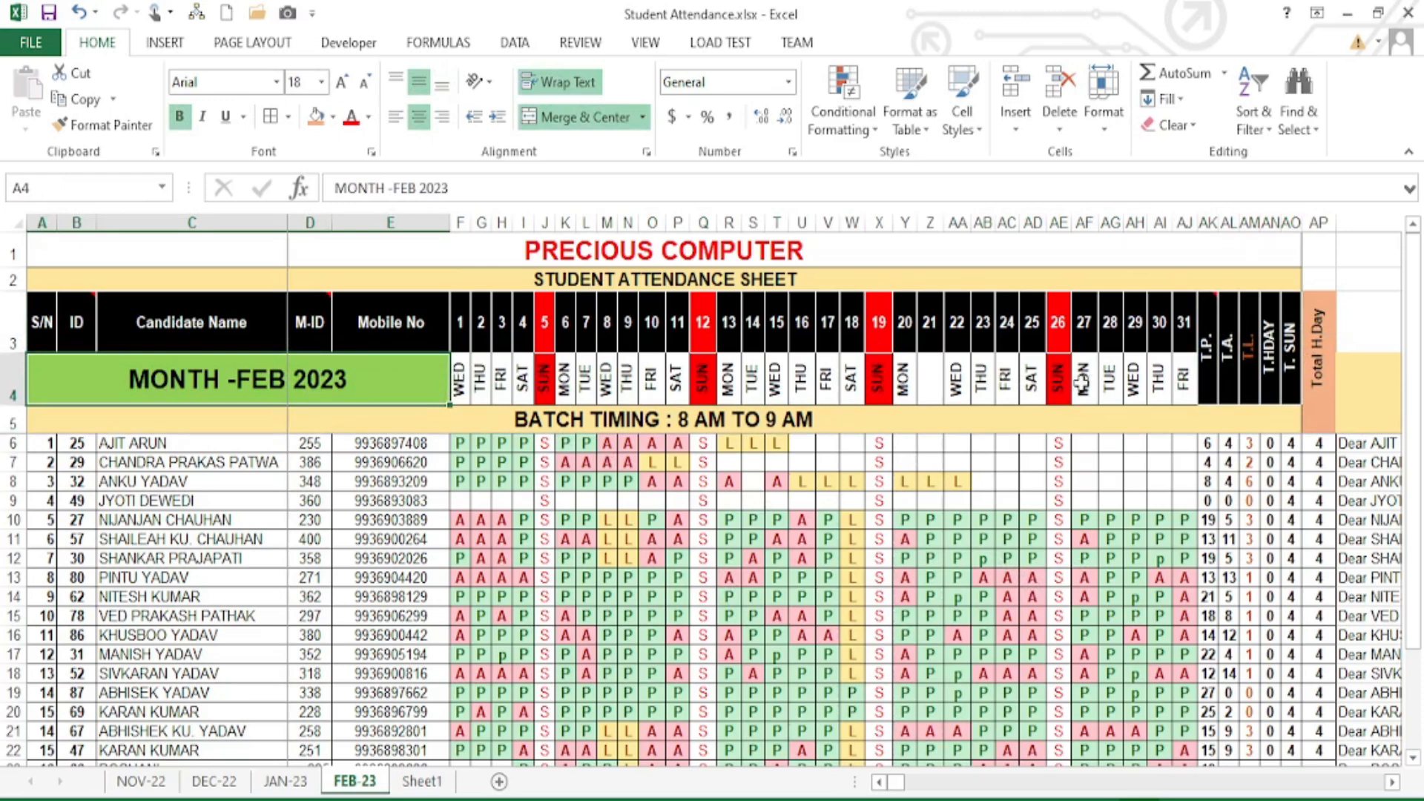
left_click(420, 784)
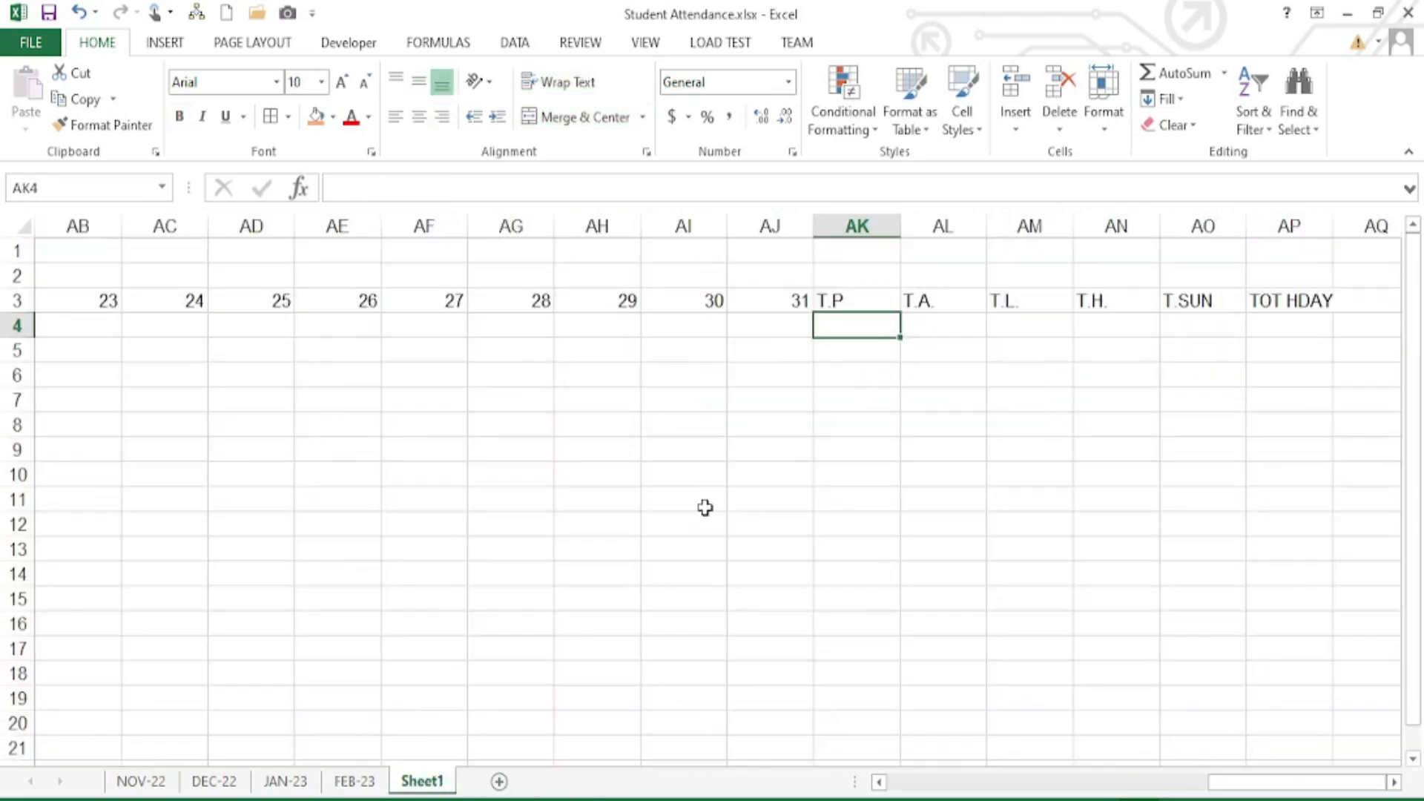
- Scroll back to column A and enter MONTH : SEP 2024 in cell A4
left_click_drag(1224, 782, 957, 783)
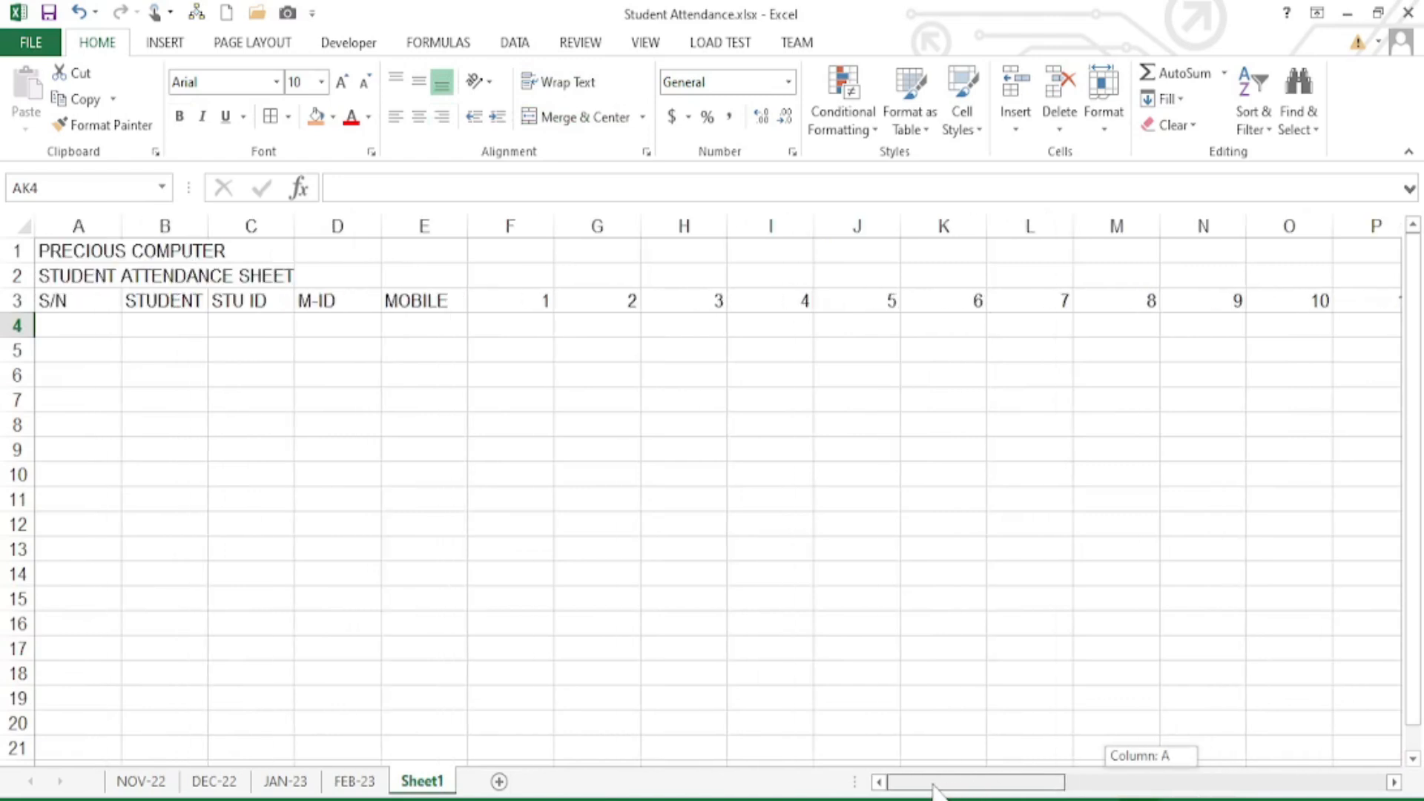
left_click(82, 327)
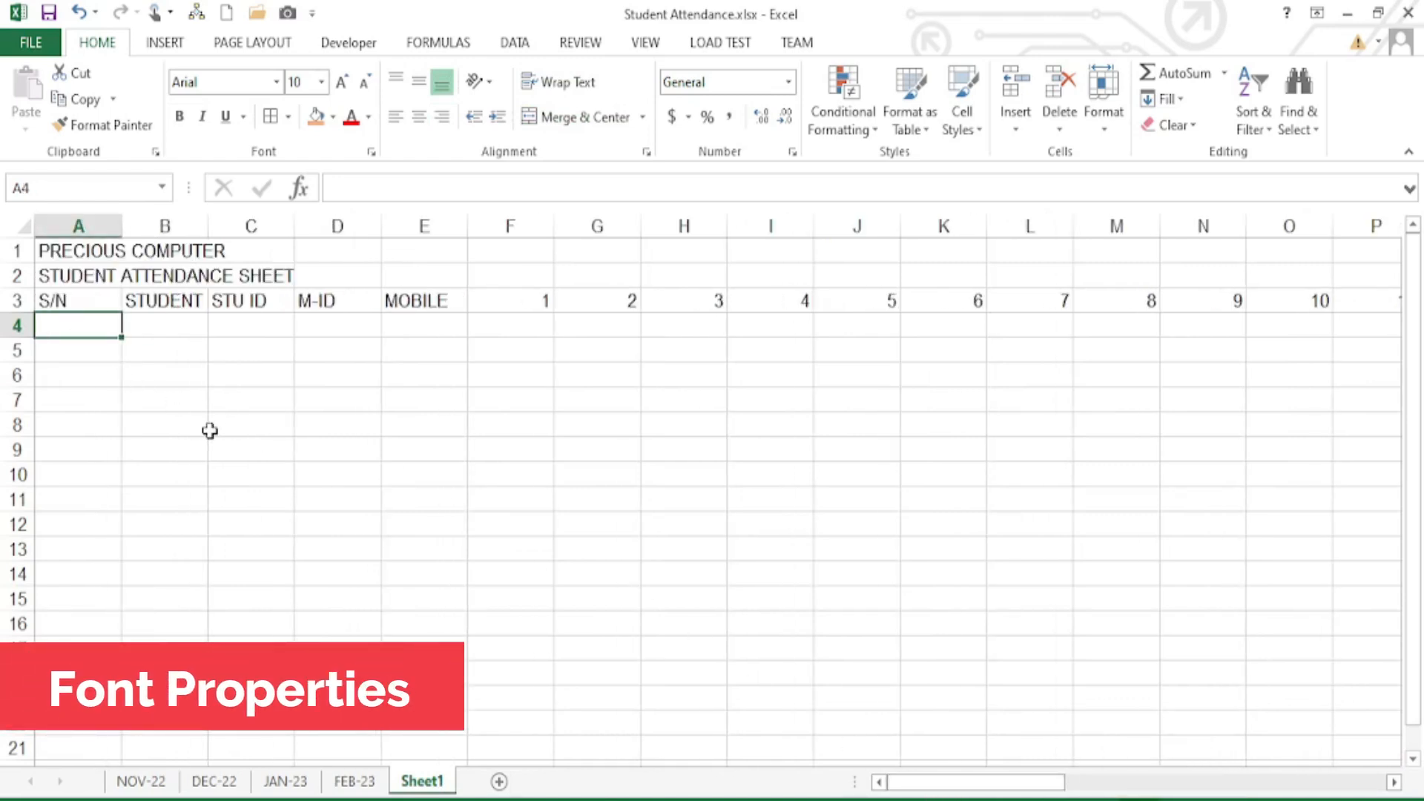
type("MONTH : SEP 2024")
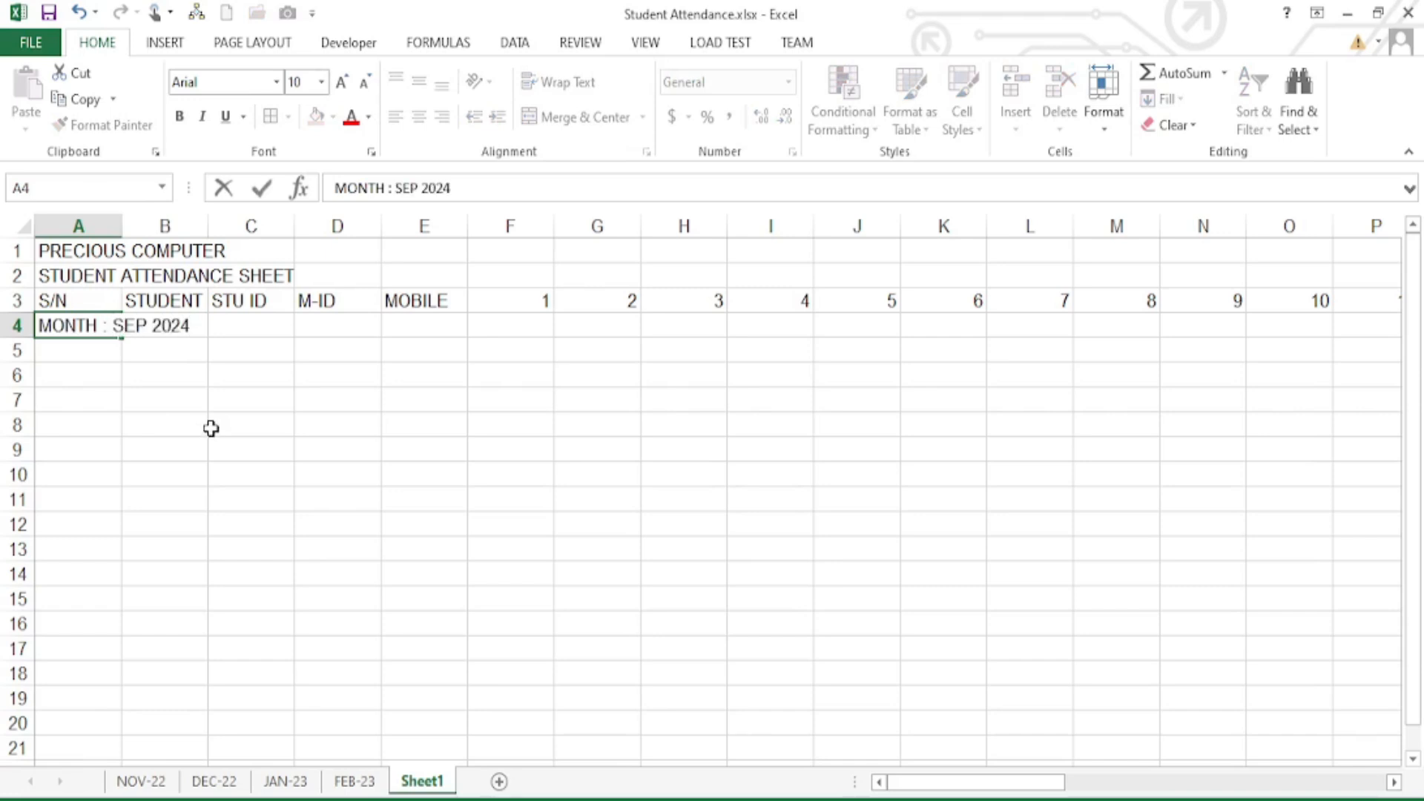
key("Tab")
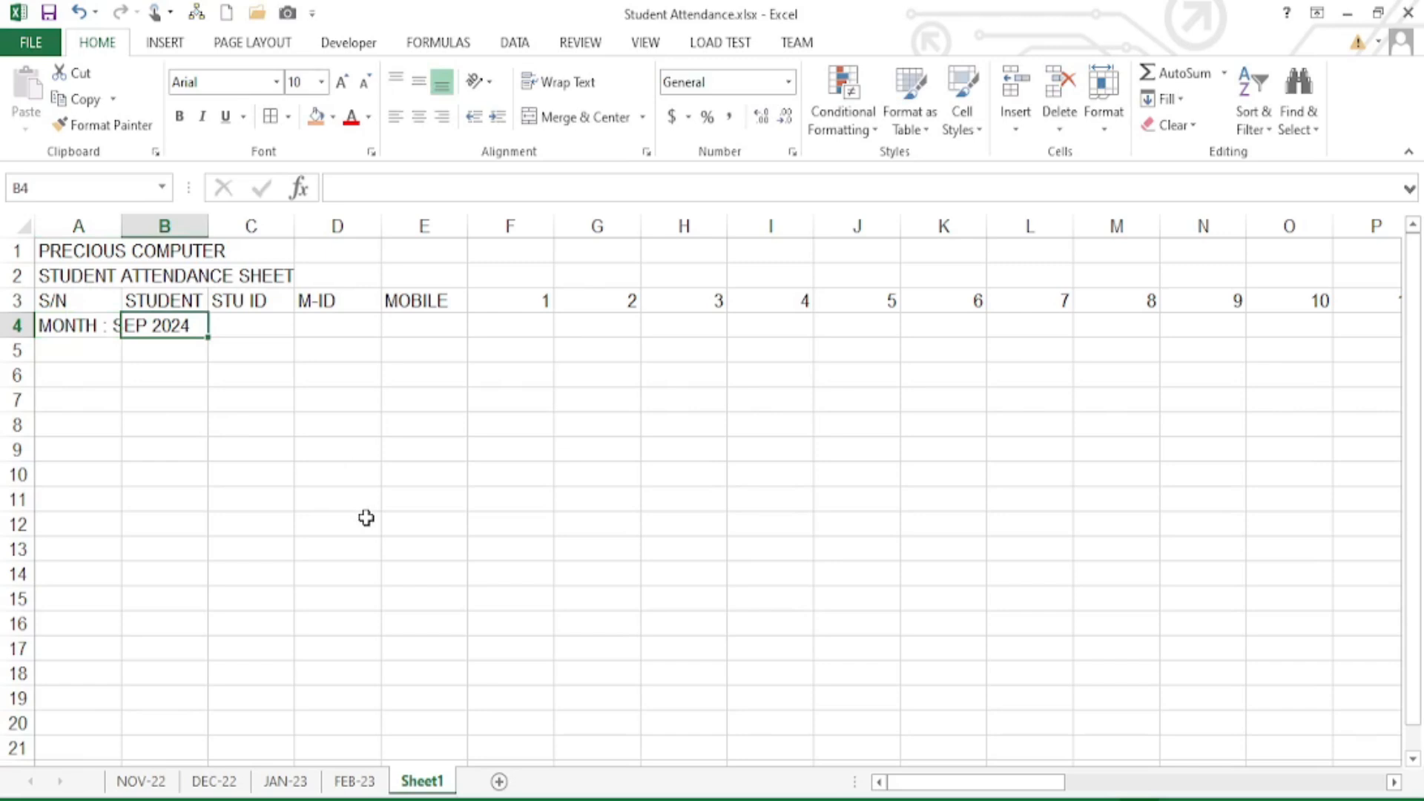
left_click(543, 297)
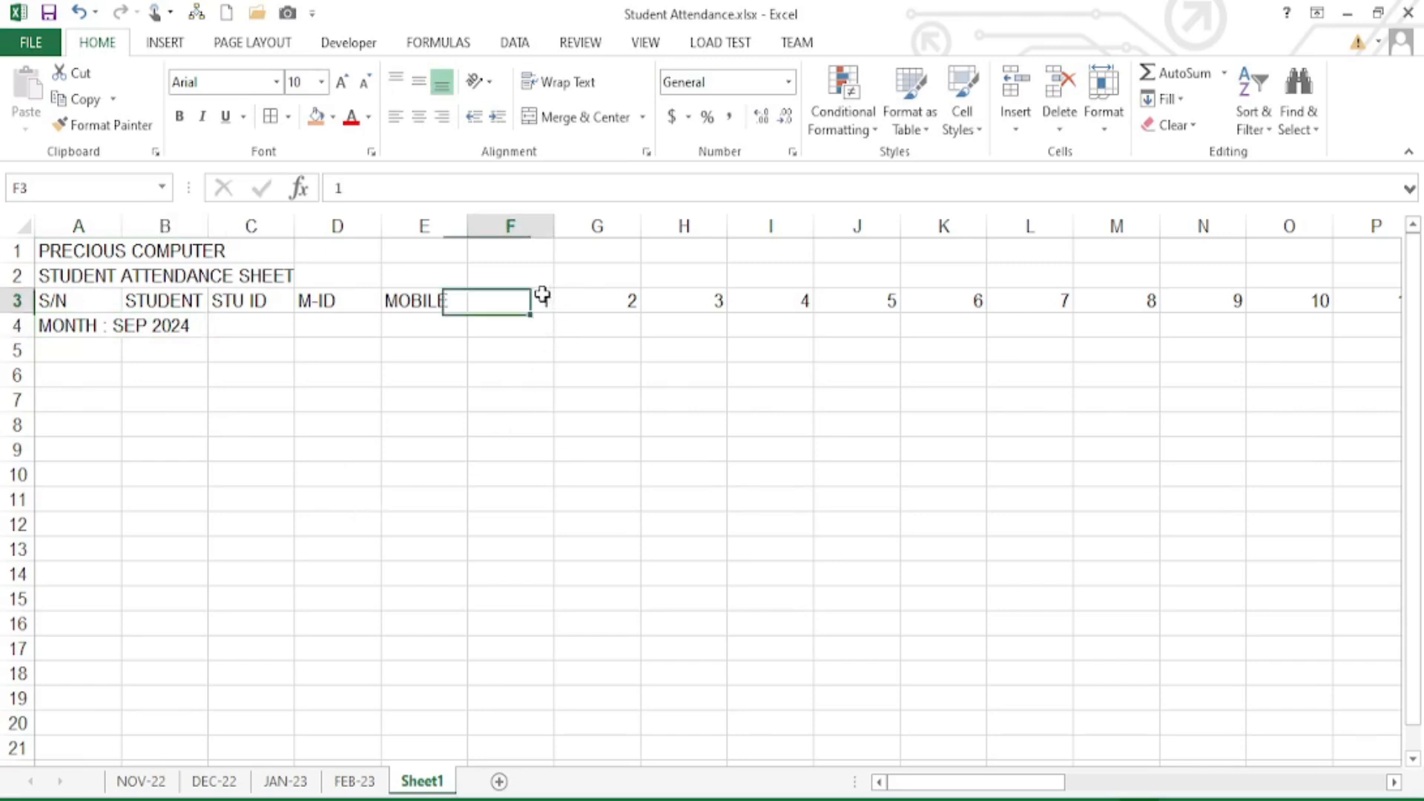
left_click(529, 323)
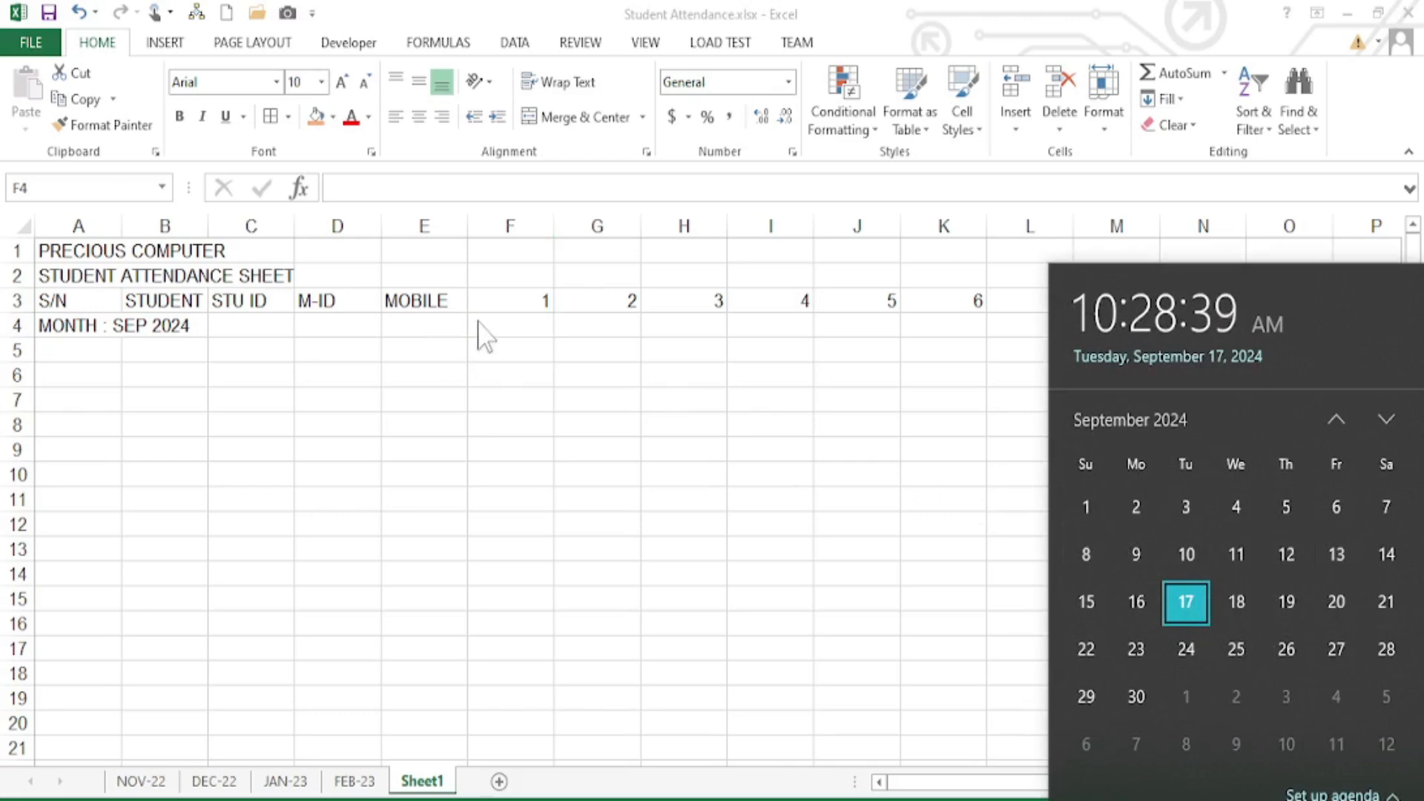
- Enter SUN in F4 and fill weekday names across row 4 to AJ4
left_click(493, 327)
type("SUN")
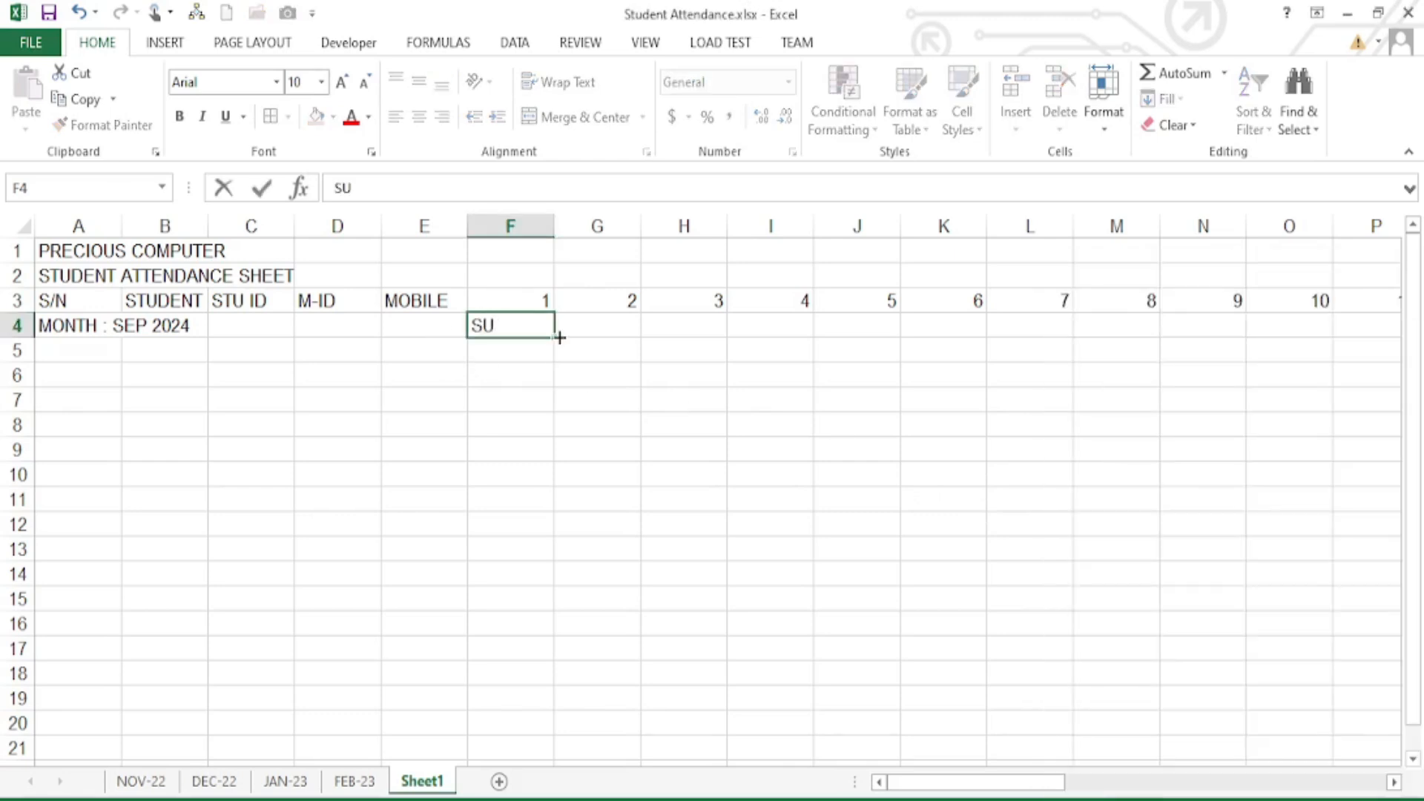
key("Tab")
left_click(520, 332)
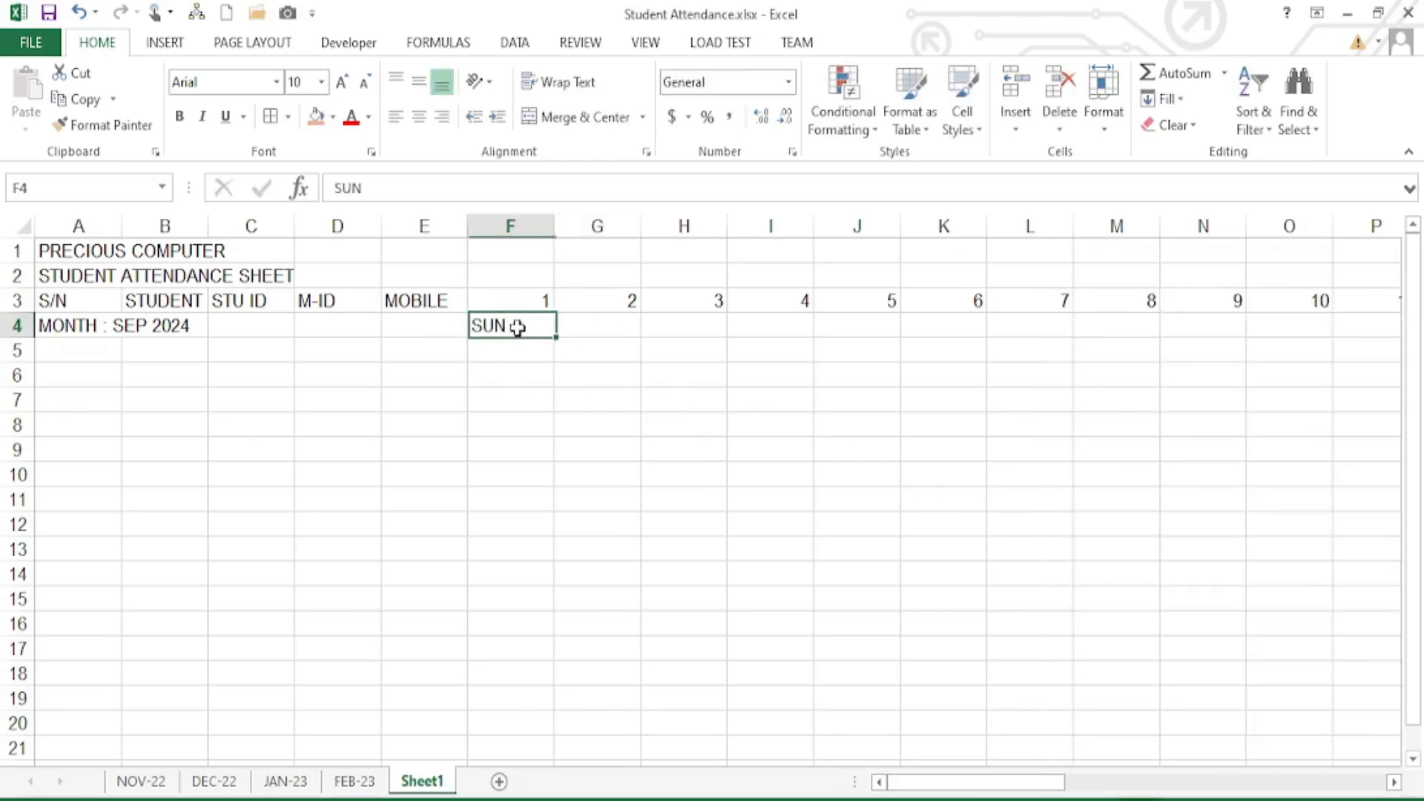
left_click_drag(554, 342, 1130, 334)
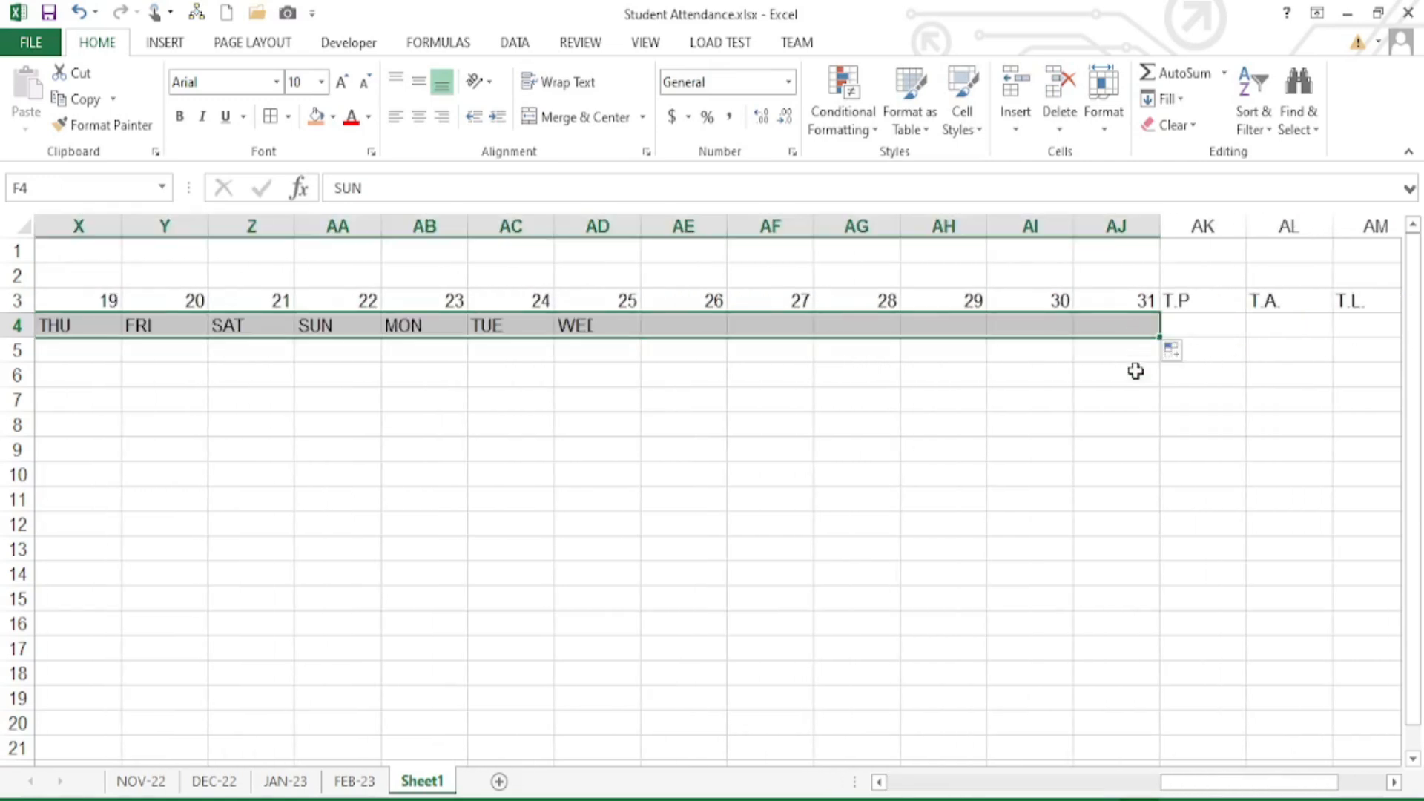
left_click(1063, 417)
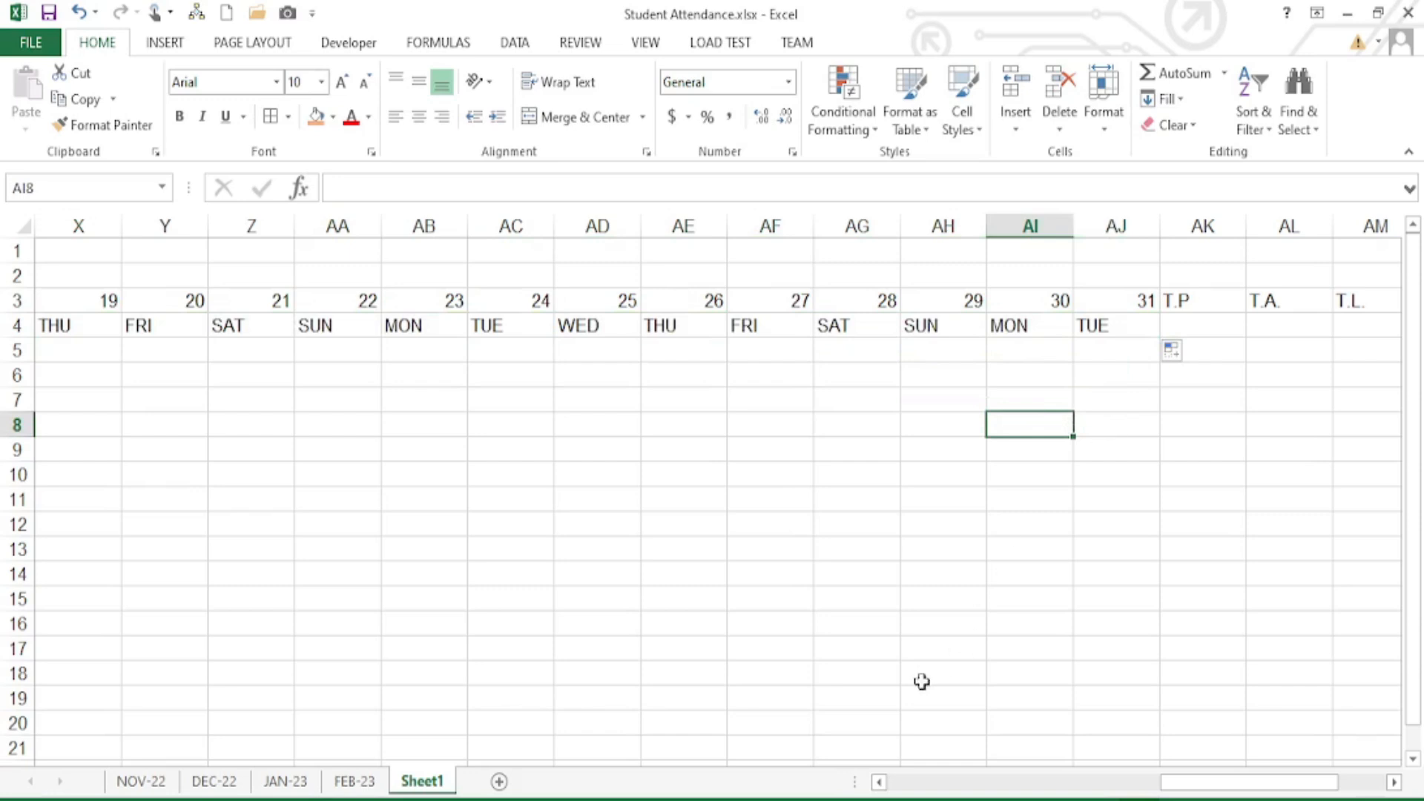
- Compare with the FEB-23 weekday row and month cell, then return to Sheet1
left_click(359, 781)
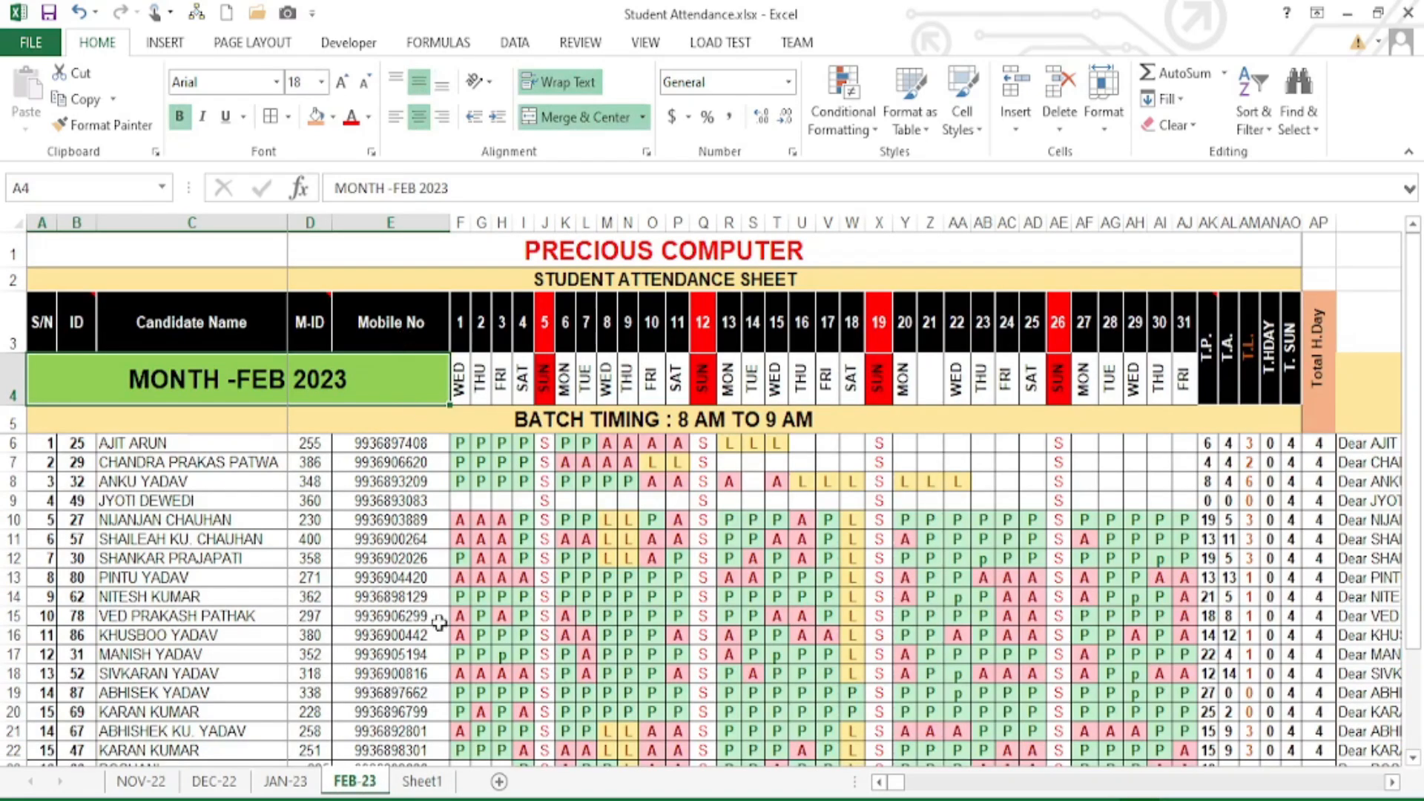
left_click_drag(462, 393, 1184, 386)
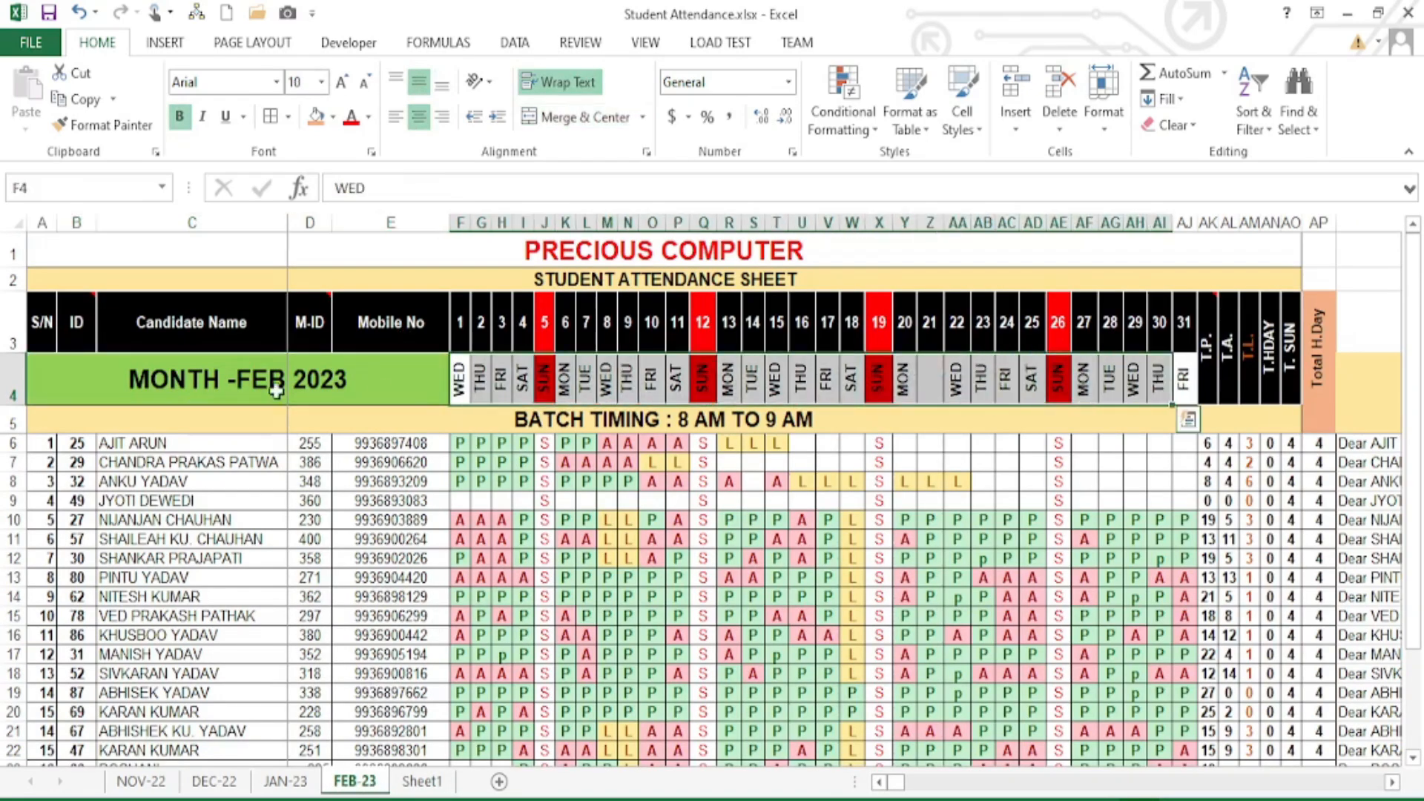
left_click(222, 366)
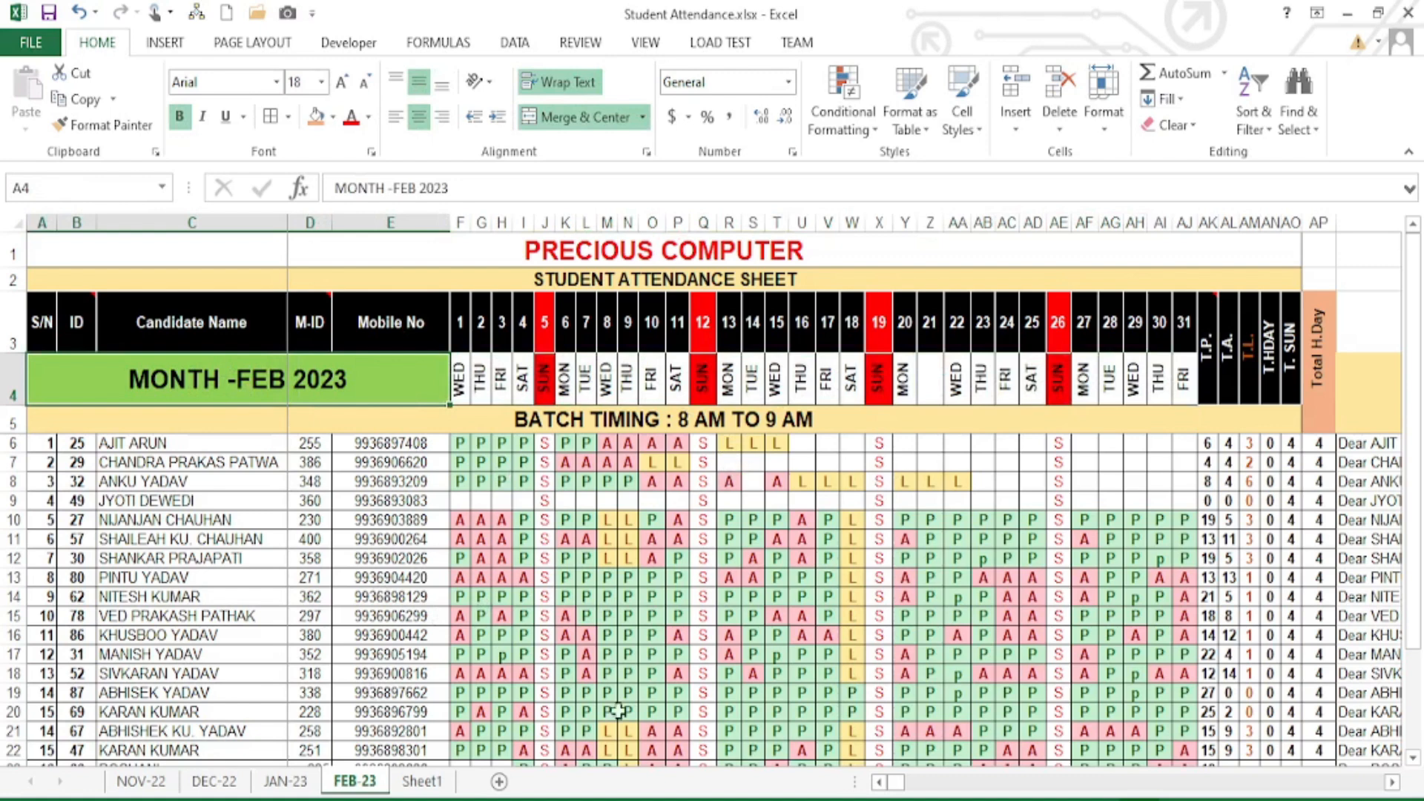
left_click(423, 785)
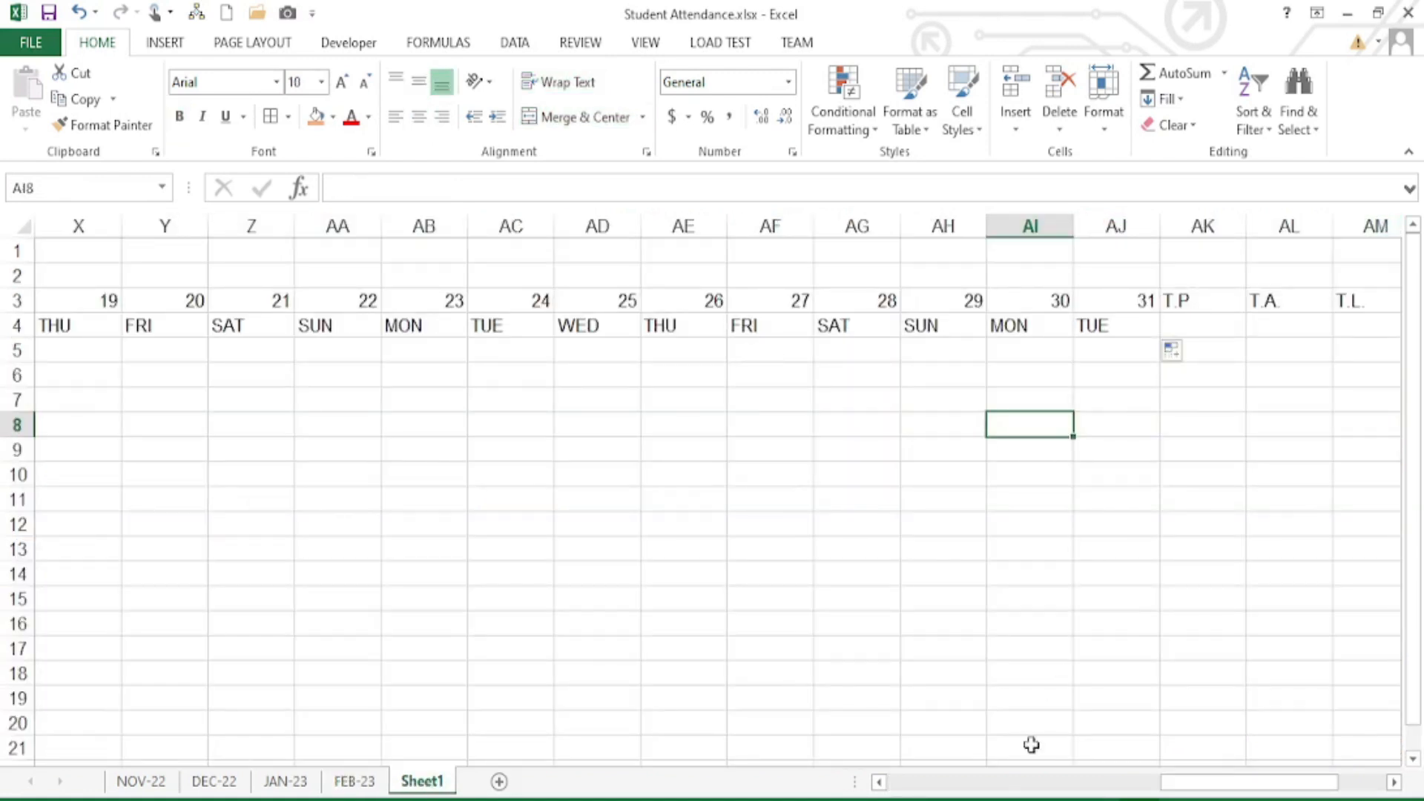
- Narrow columns F through AP to width 2.71, then select the weekday row F4:AJ4
left_click_drag(1216, 784, 1266, 786)
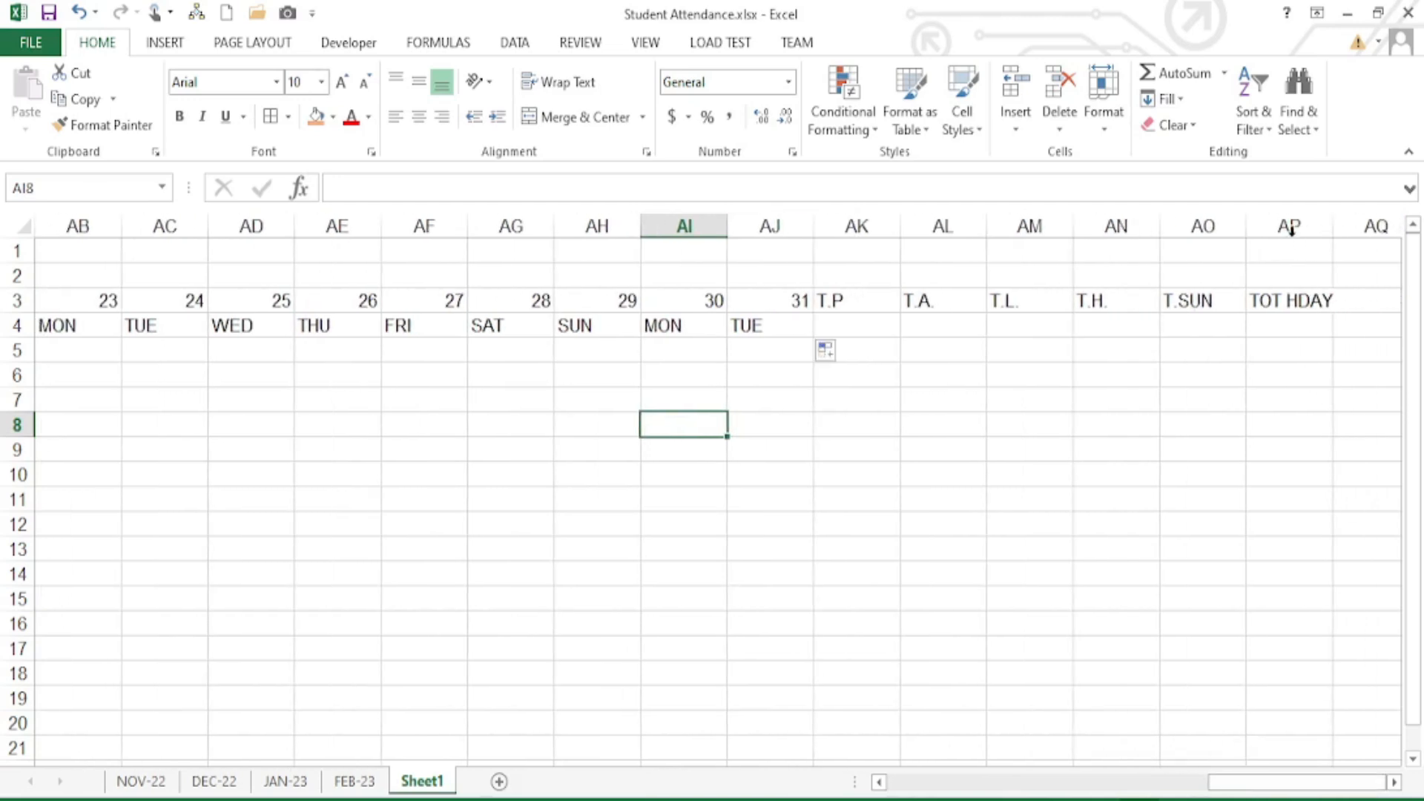
left_click_drag(1291, 226, 500, 239)
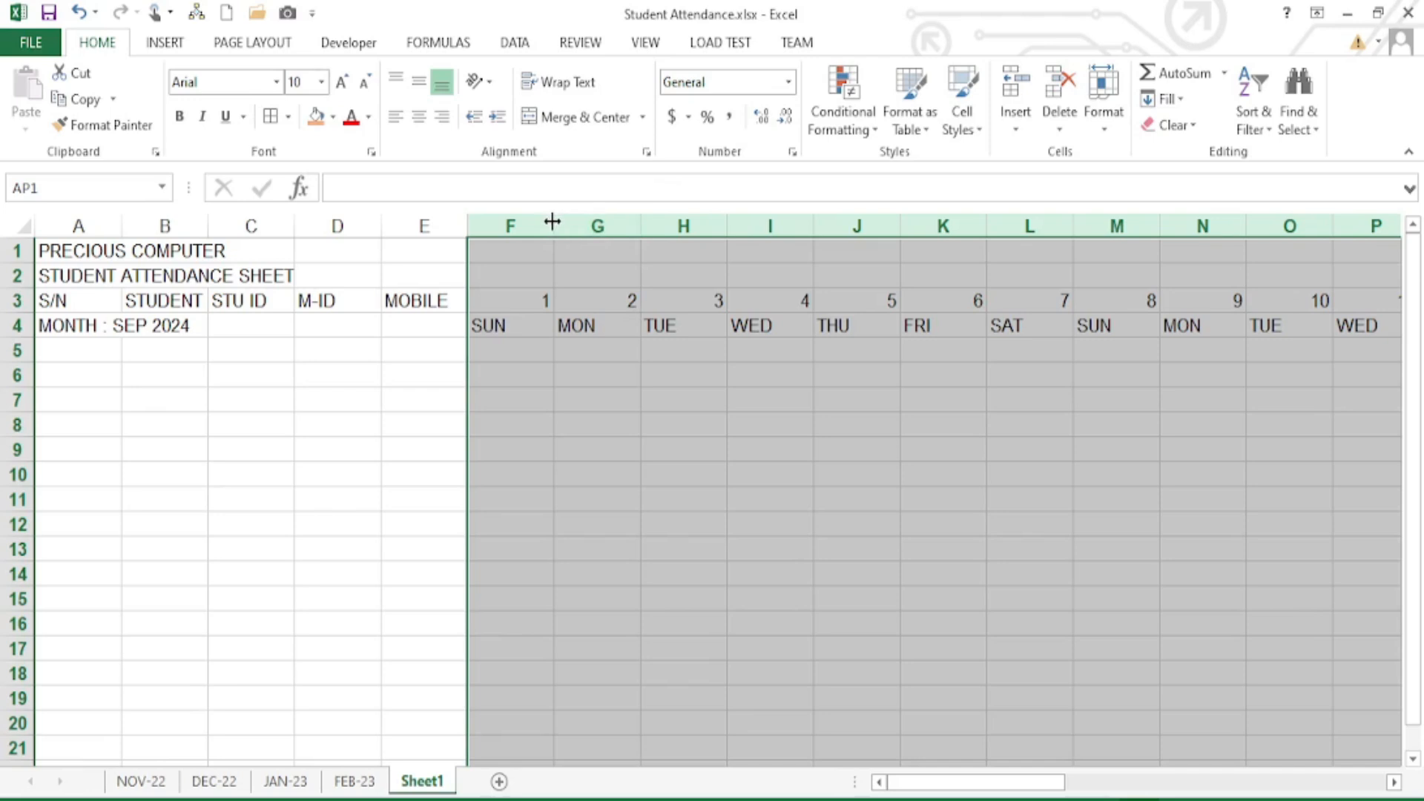
left_click_drag(551, 221, 494, 226)
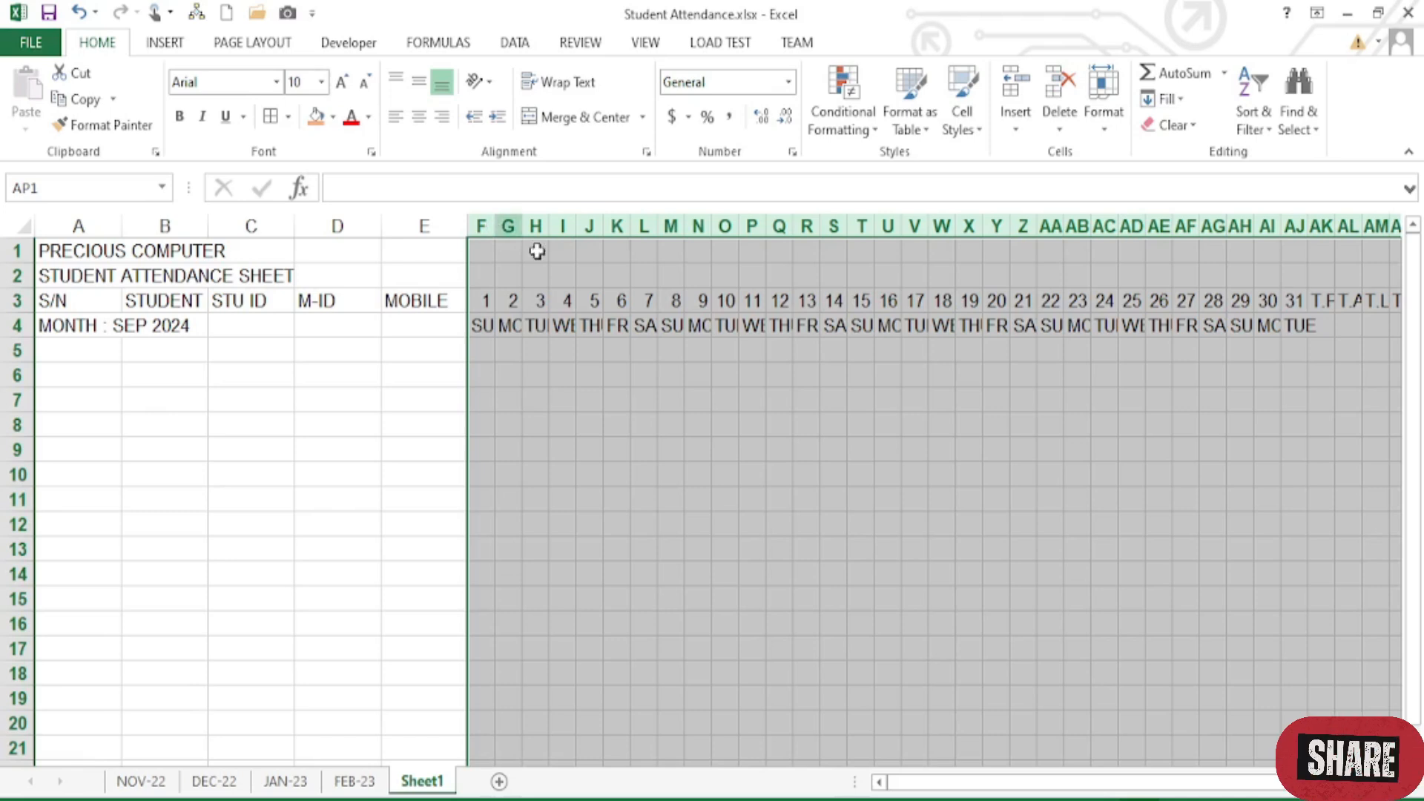
left_click_drag(1261, 791, 1270, 792)
left_click(1150, 399)
left_click(395, 327)
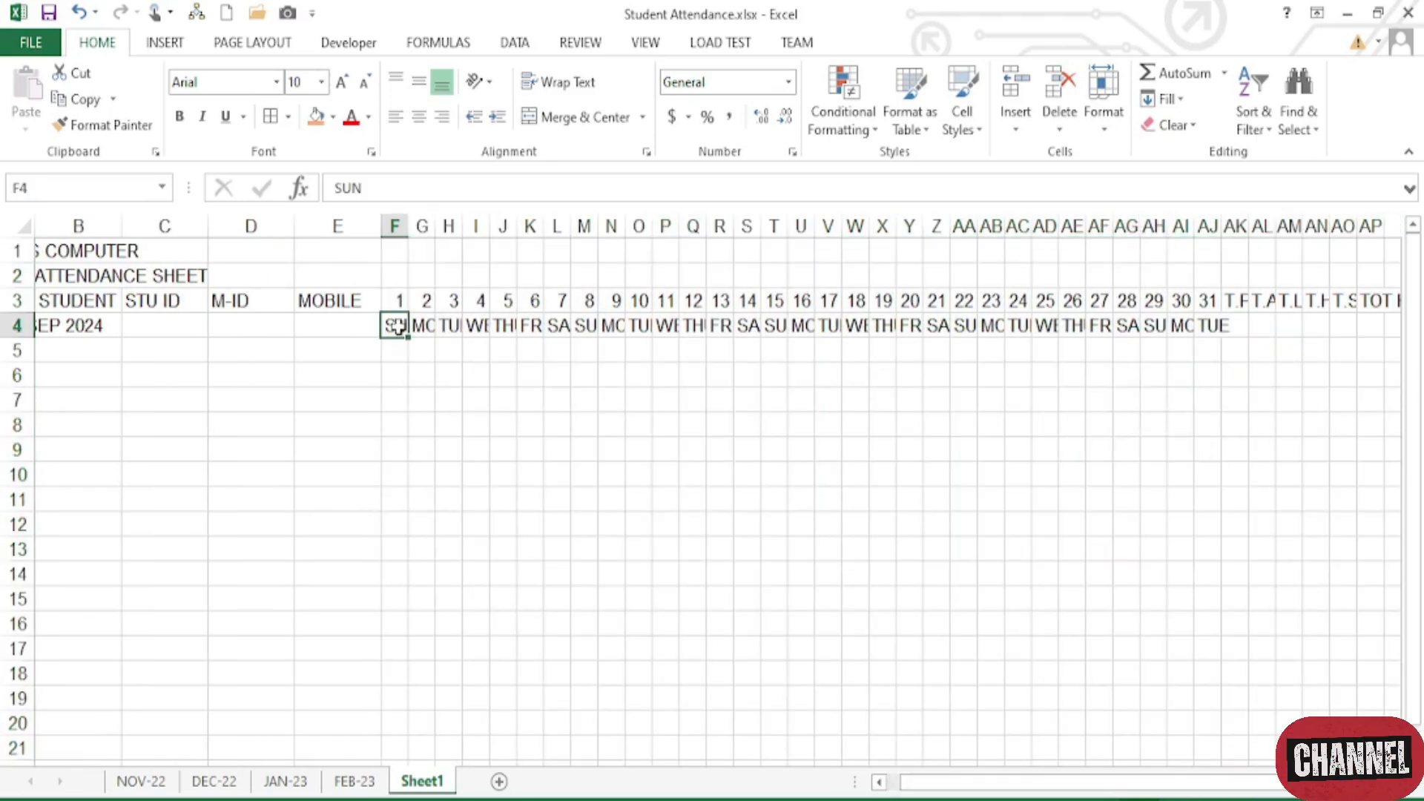
left_click_drag(395, 326, 1217, 326)
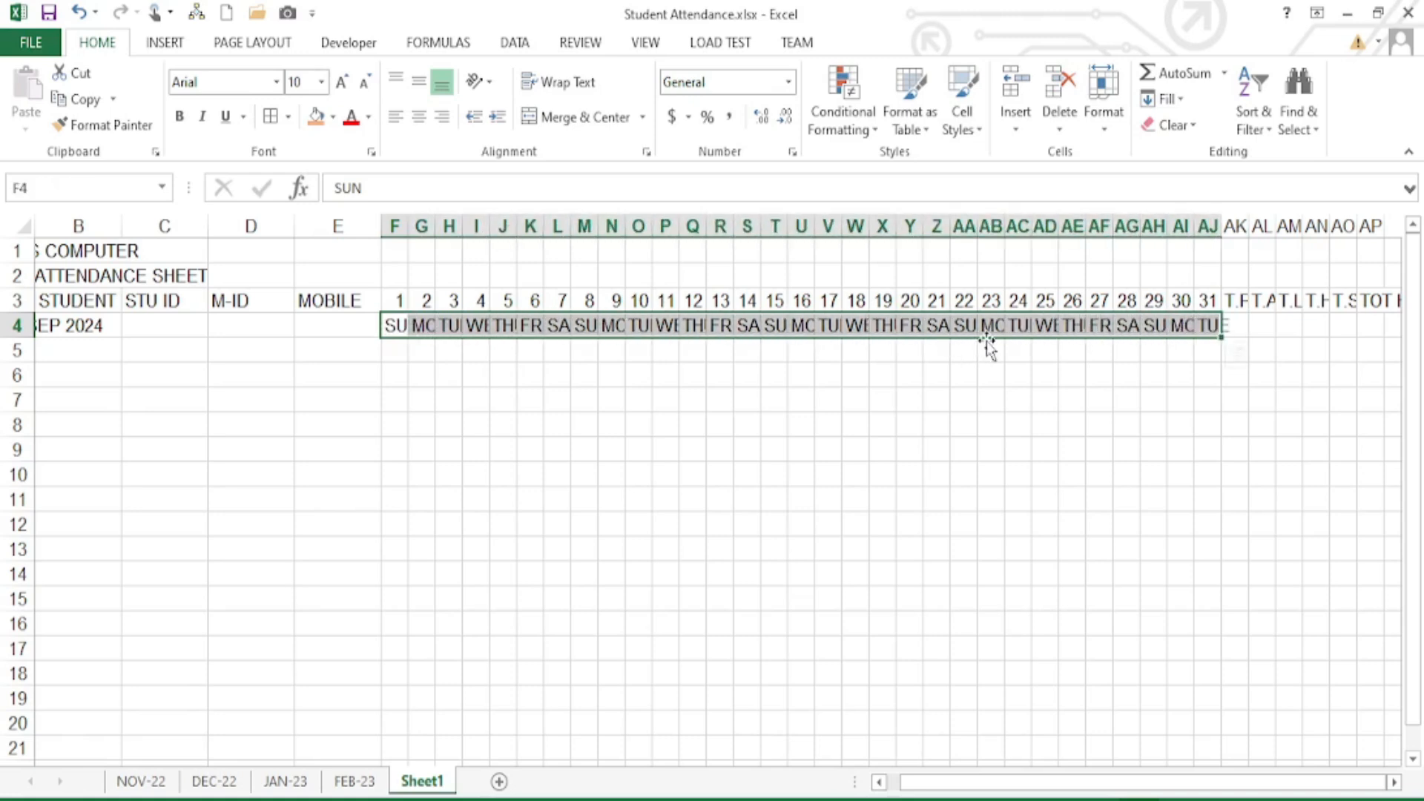
- Rotate the weekday labels in F4:AJ4 to 90° through the Format Cells alignment settings
left_click(792, 153)
left_click_drag(556, 209, 918, 213)
left_click(620, 246)
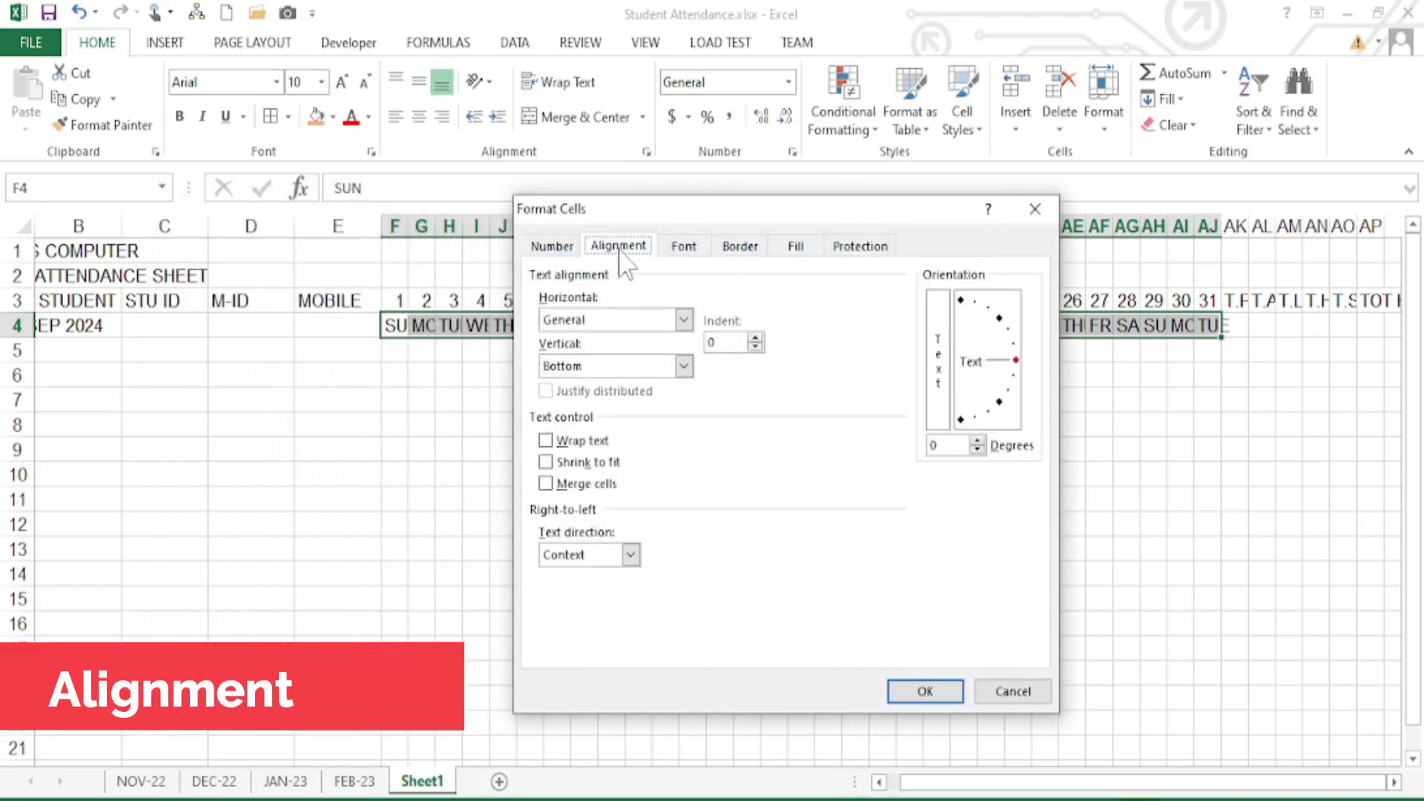
left_click_drag(1017, 360, 962, 426)
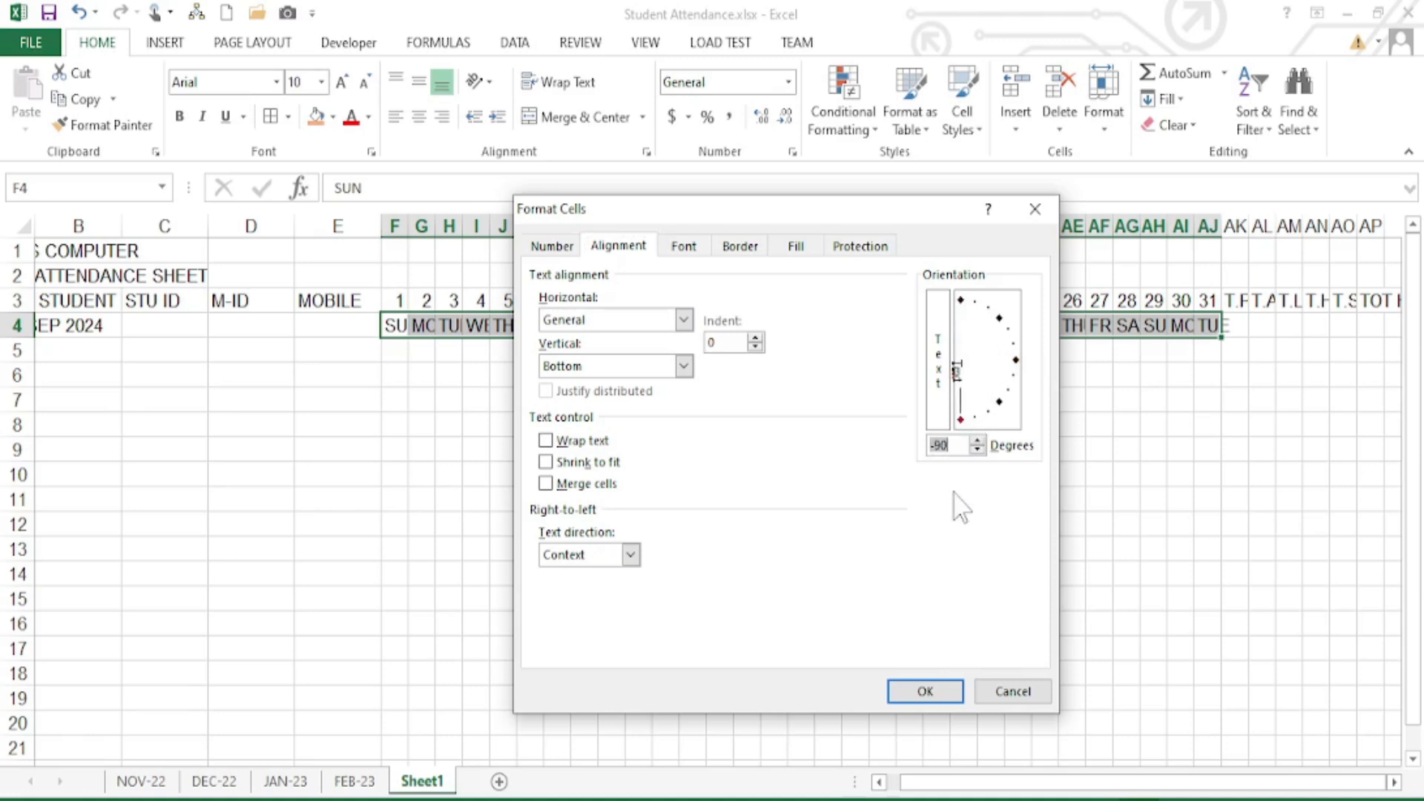
left_click(925, 692)
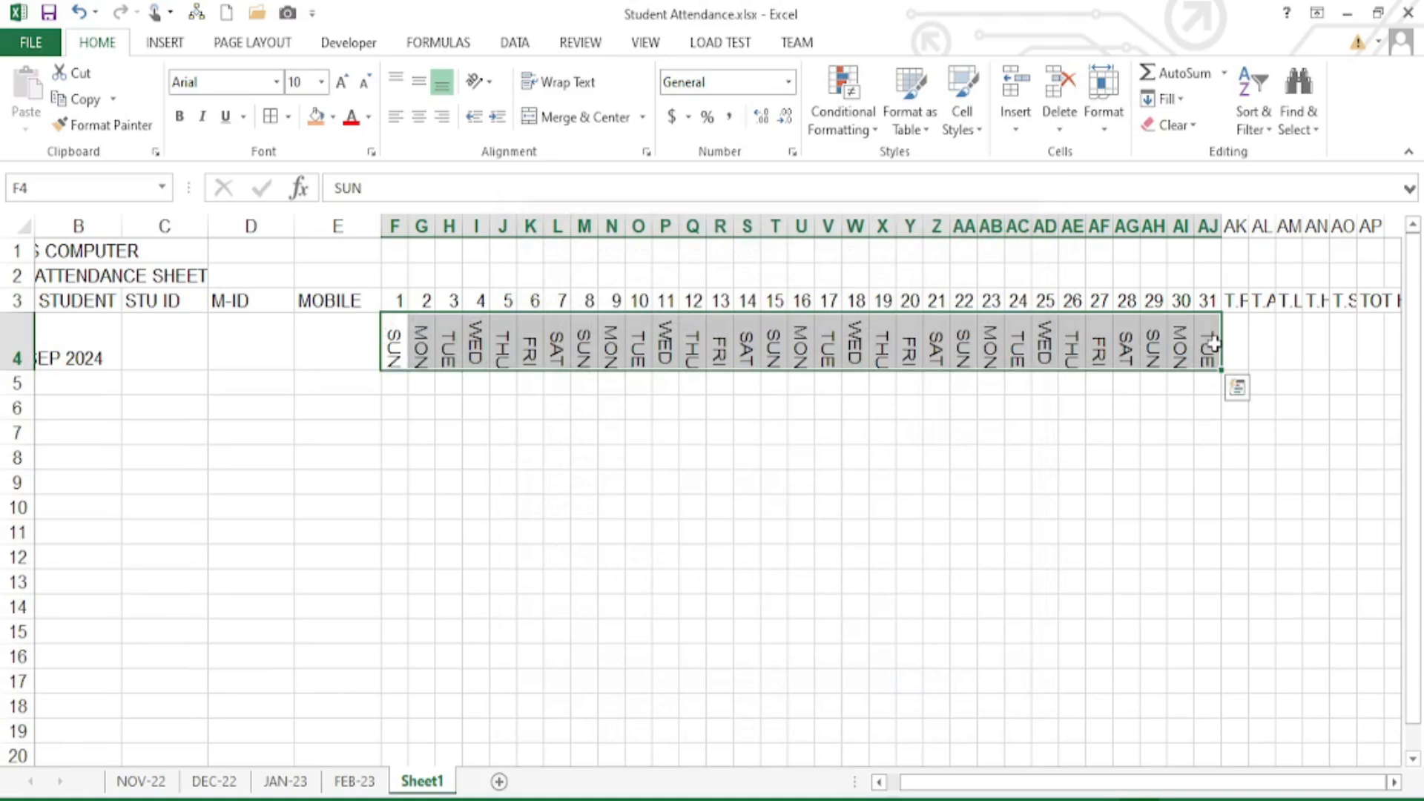
- Reapply the 90° upward orientation to the day names and centre them vertically
left_click(792, 152)
left_click(626, 247)
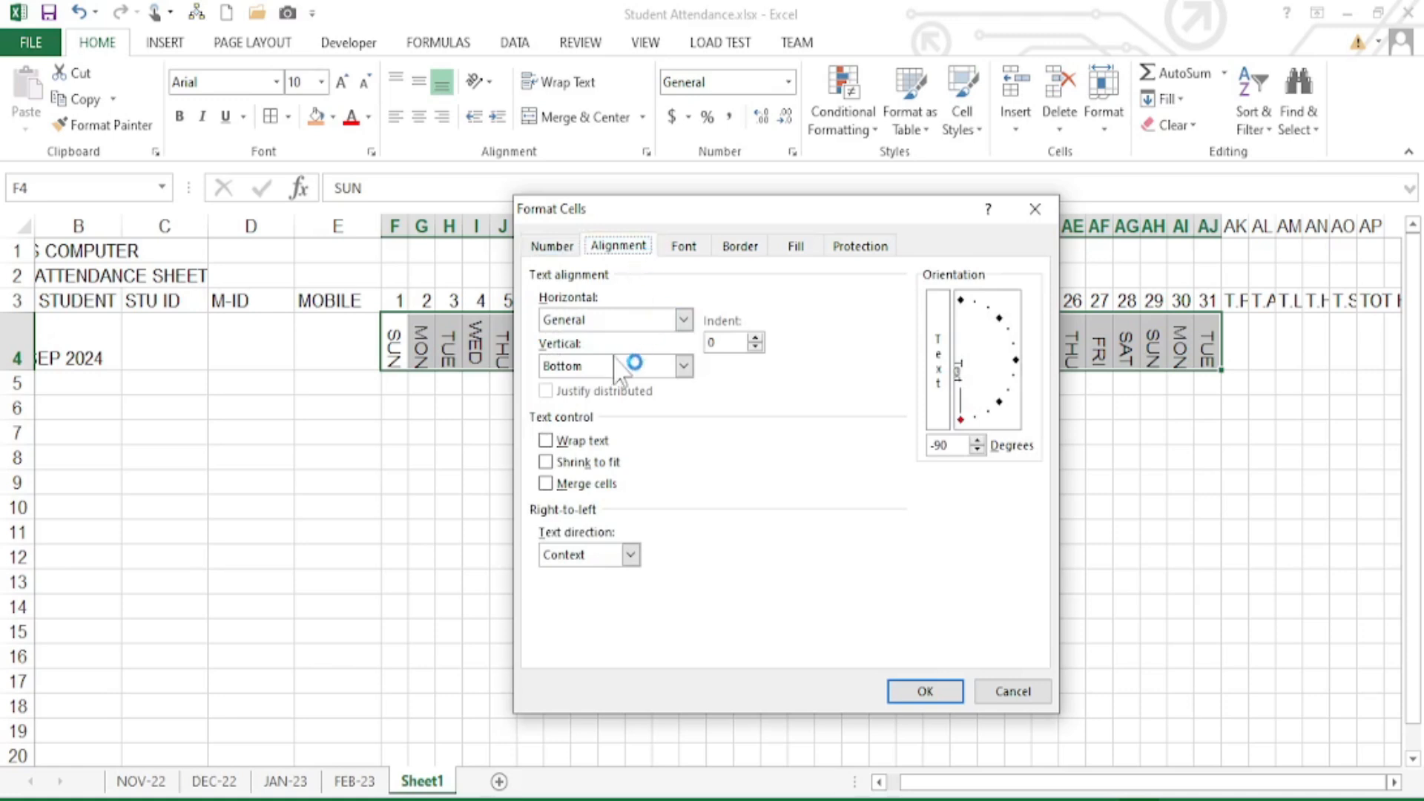
left_click(963, 296)
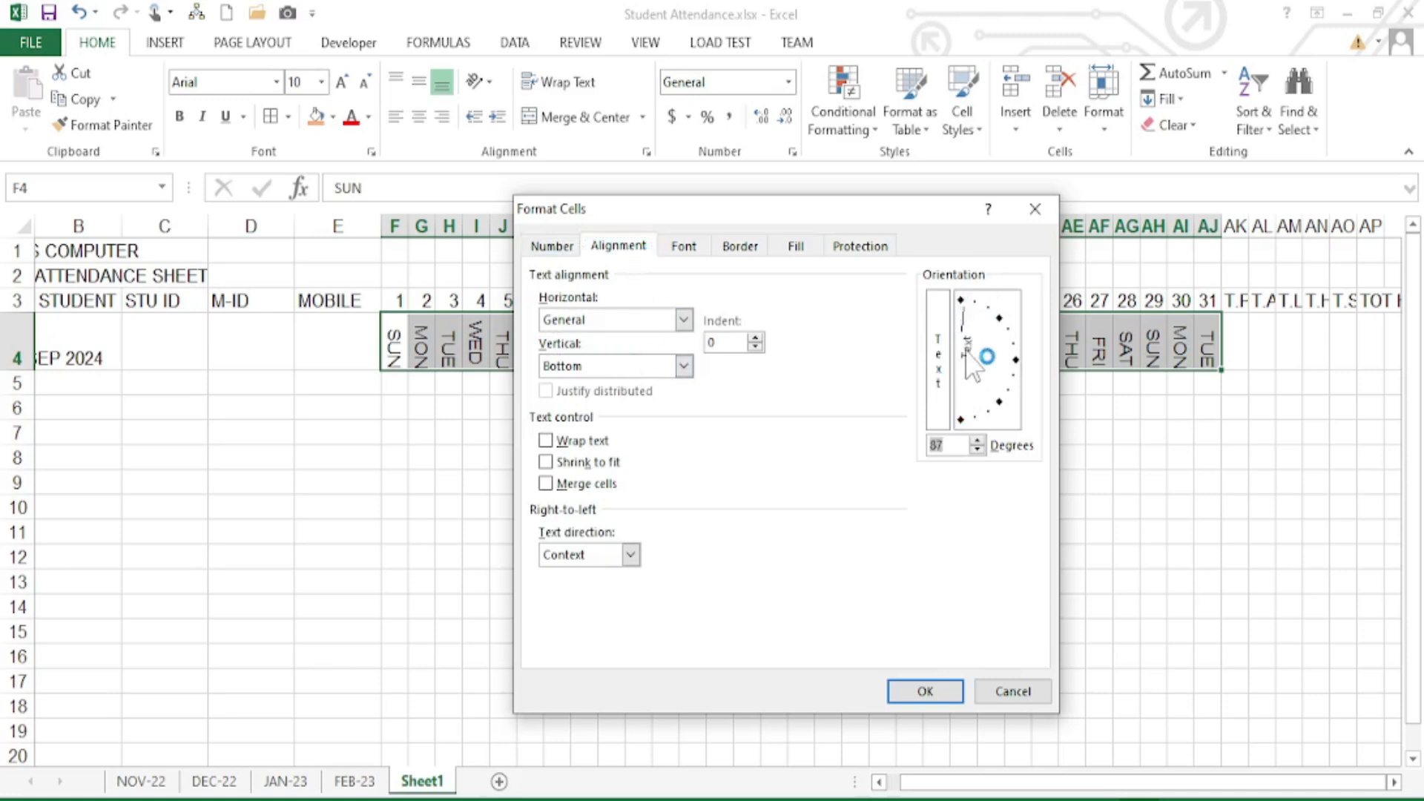
left_click(961, 299)
left_click(920, 691)
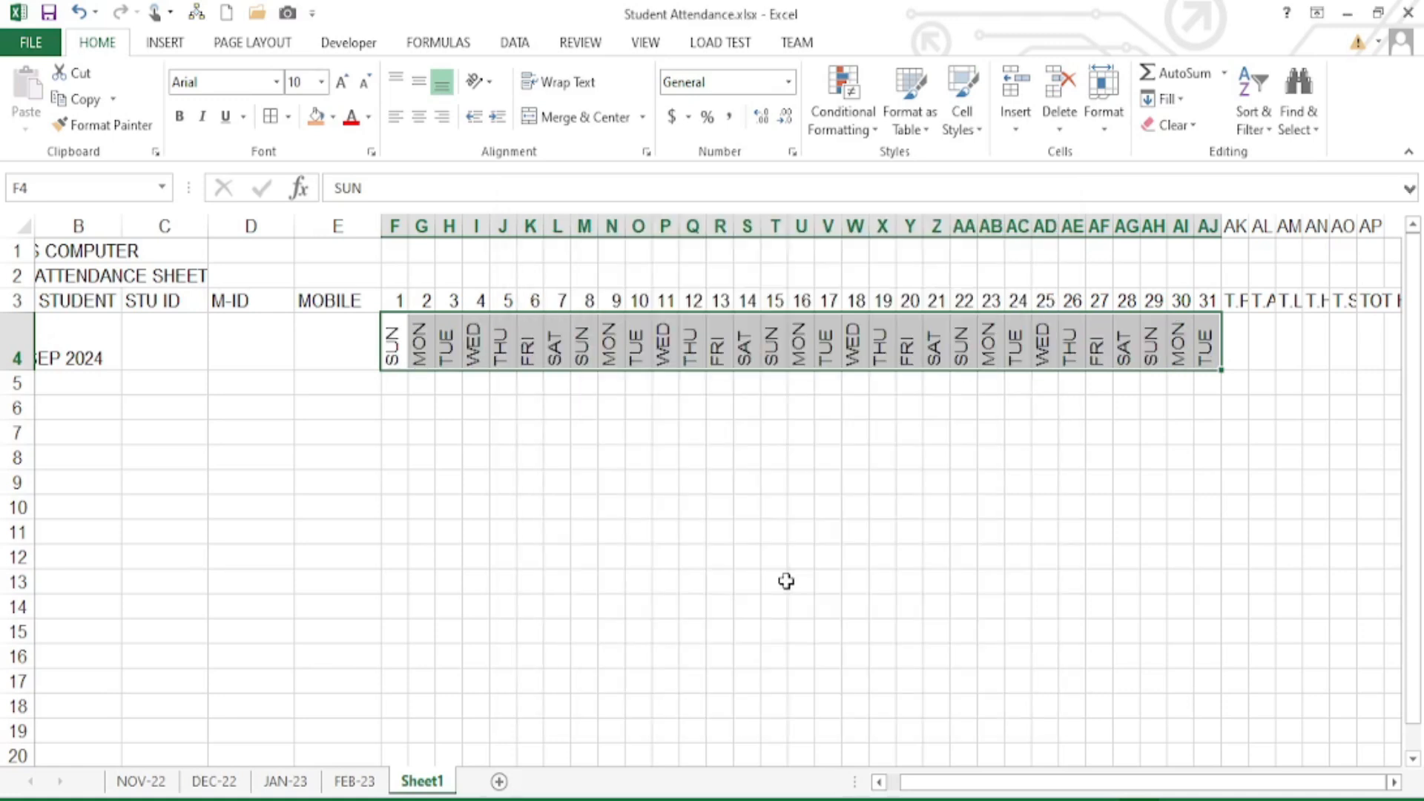
left_click(420, 82)
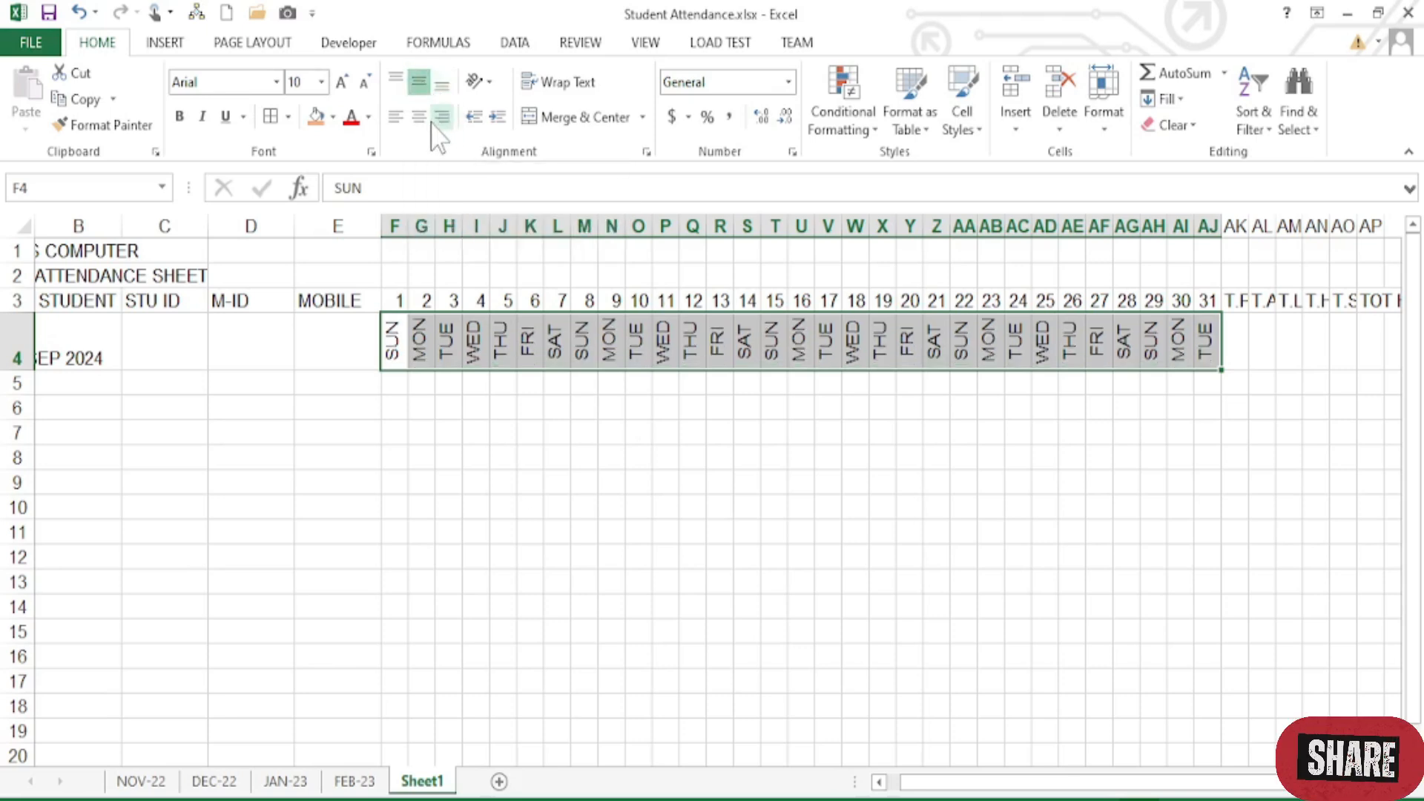
left_click(400, 279)
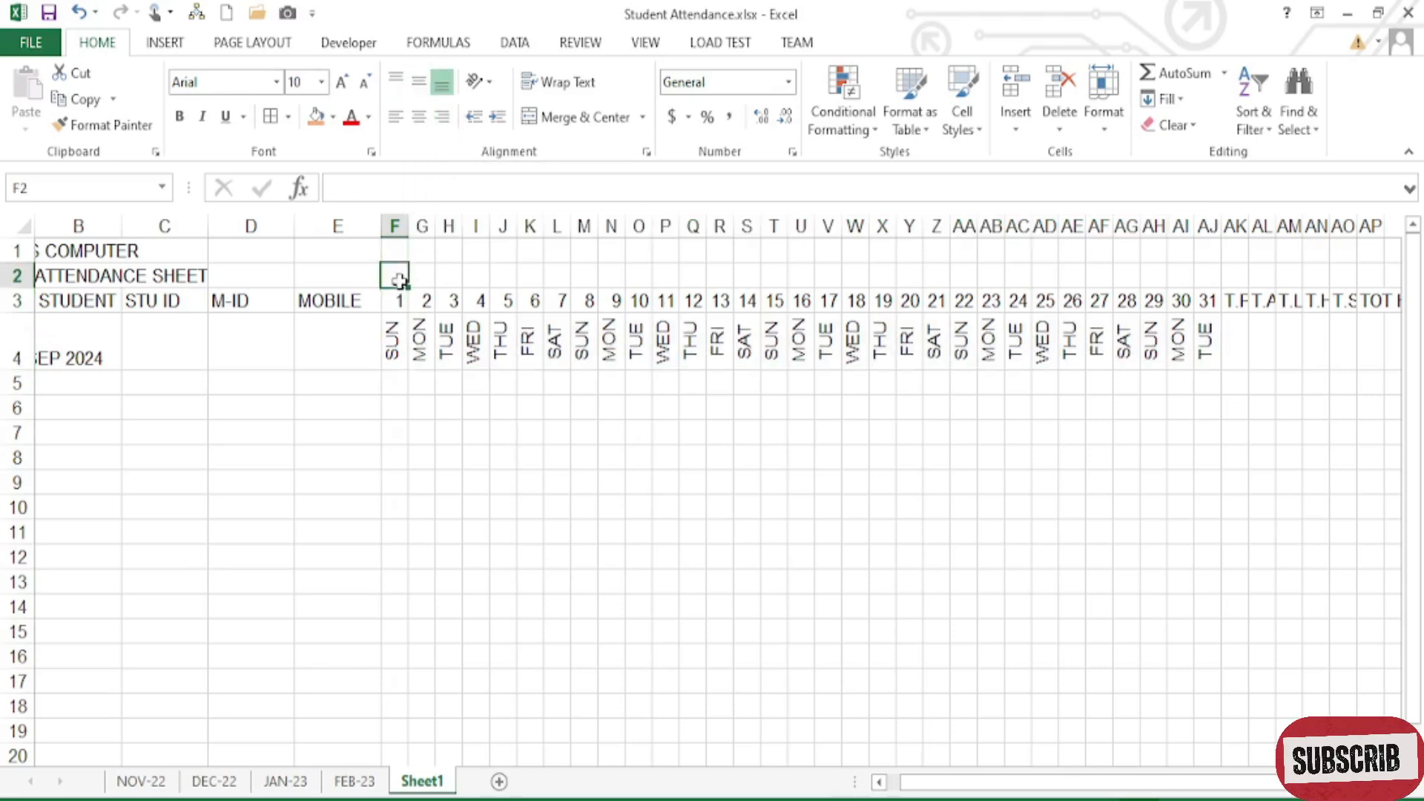
- Apply Middle Align and Center to every cell in columns F through AQ
left_click_drag(394, 226, 1145, 261)
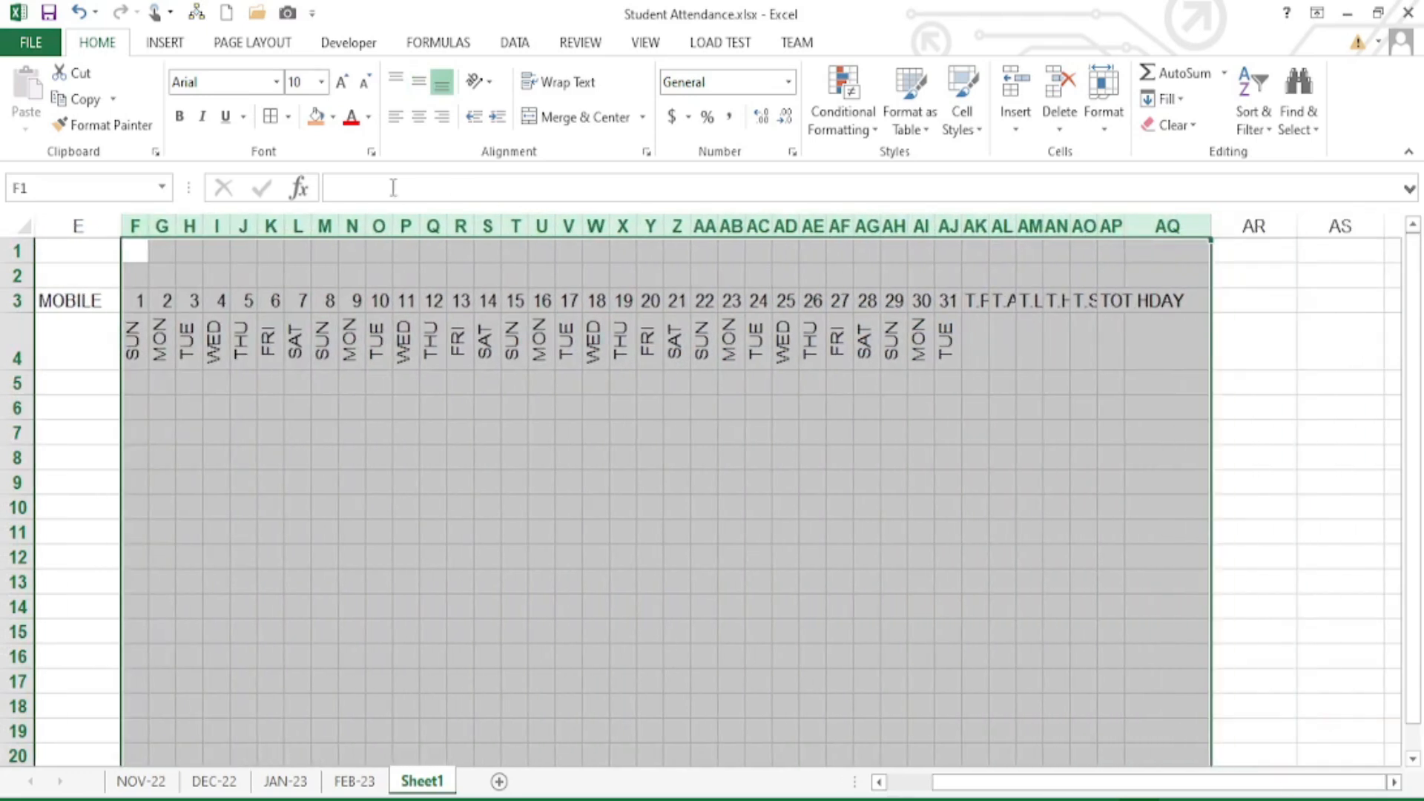
left_click(419, 81)
left_click(419, 117)
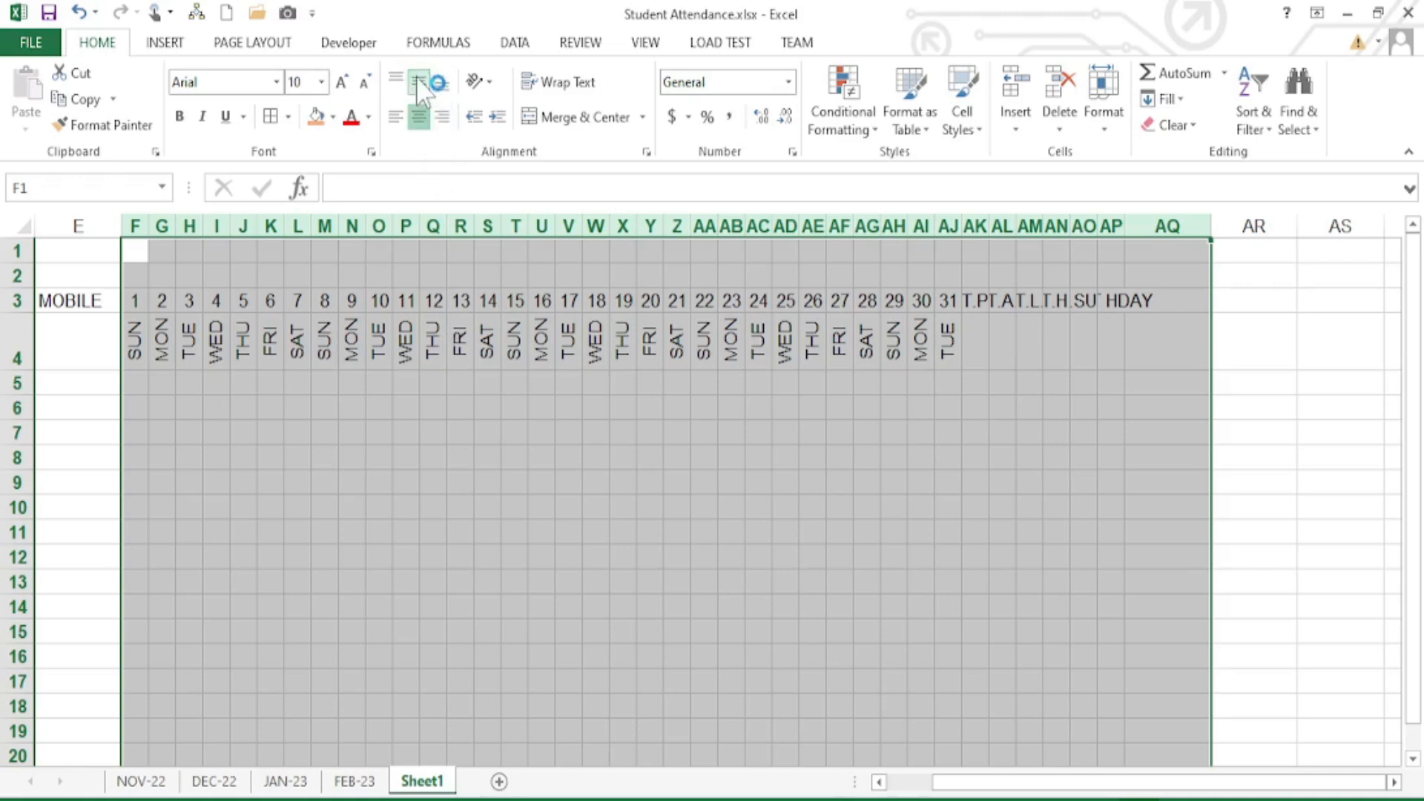
left_click(492, 444)
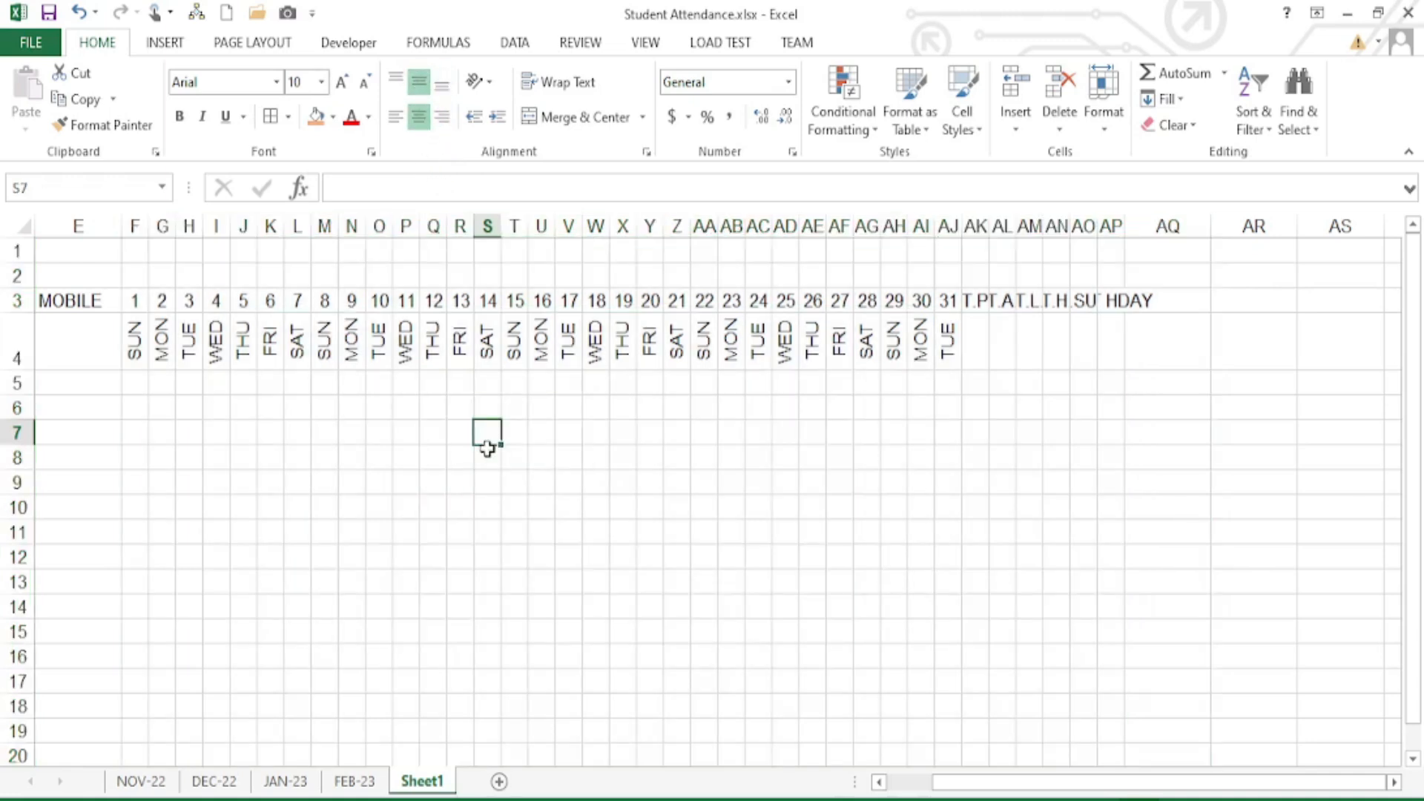
- Turn the summary headings T.P through TOT HDAY in AK3:AQ3 into 90° vertical text
left_click_drag(974, 301, 1138, 305)
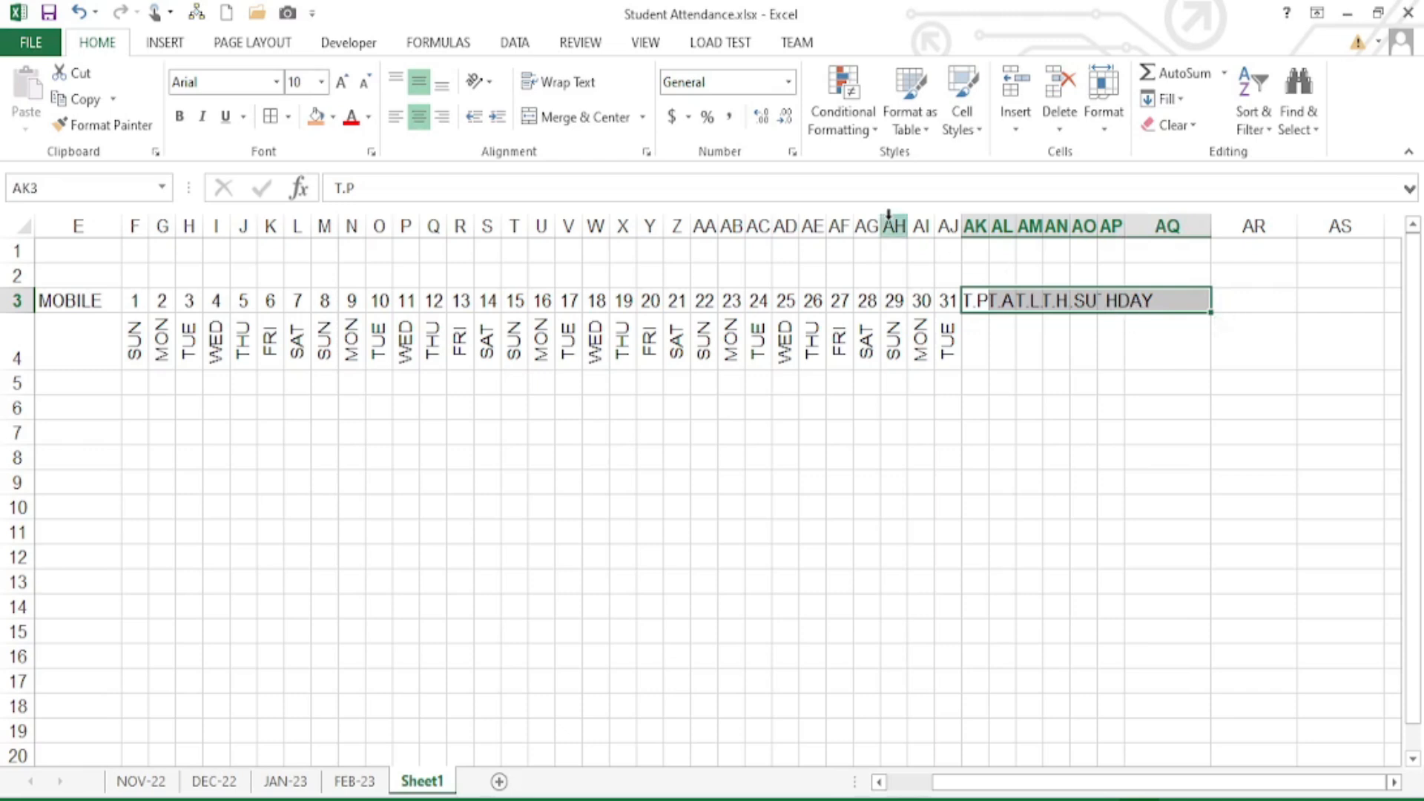
left_click(793, 152)
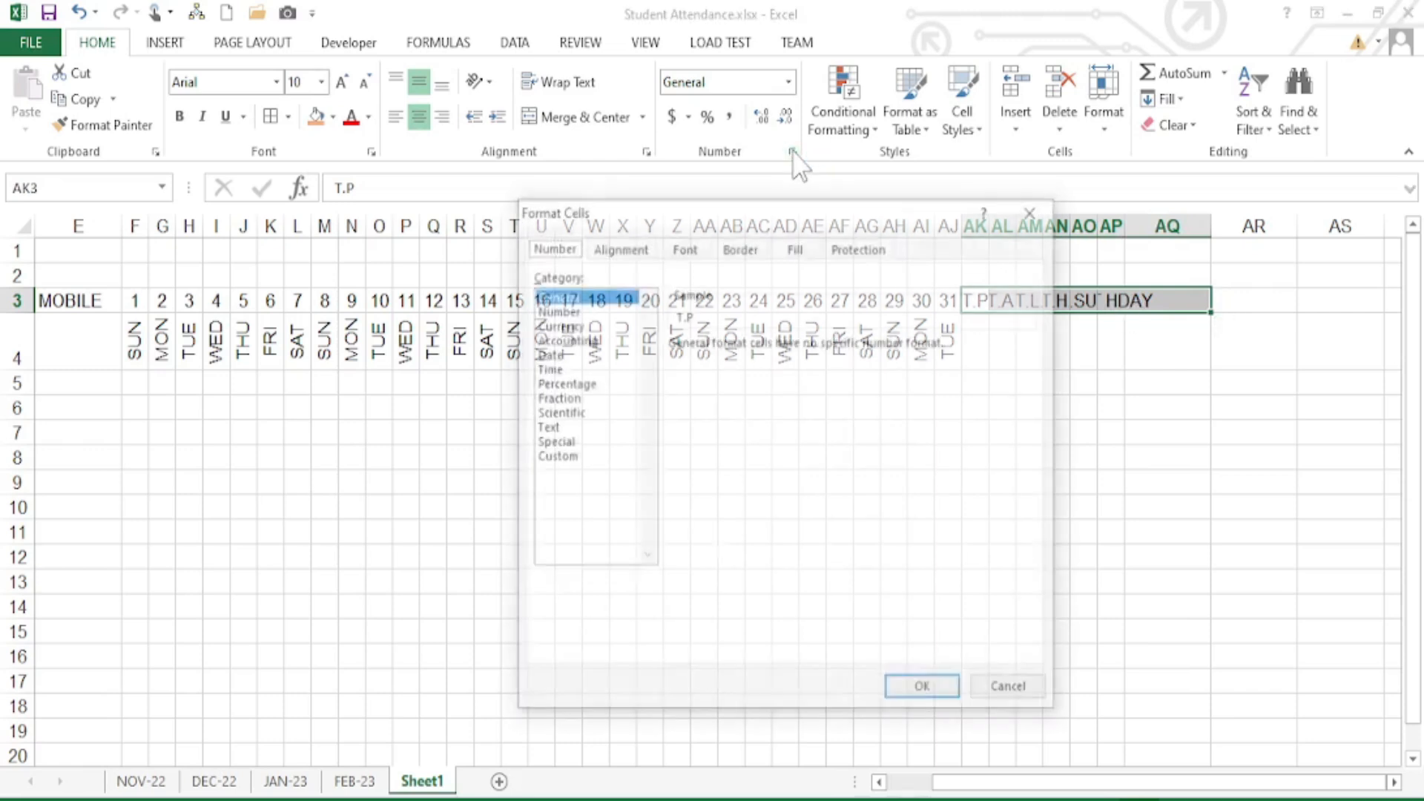
left_click(620, 246)
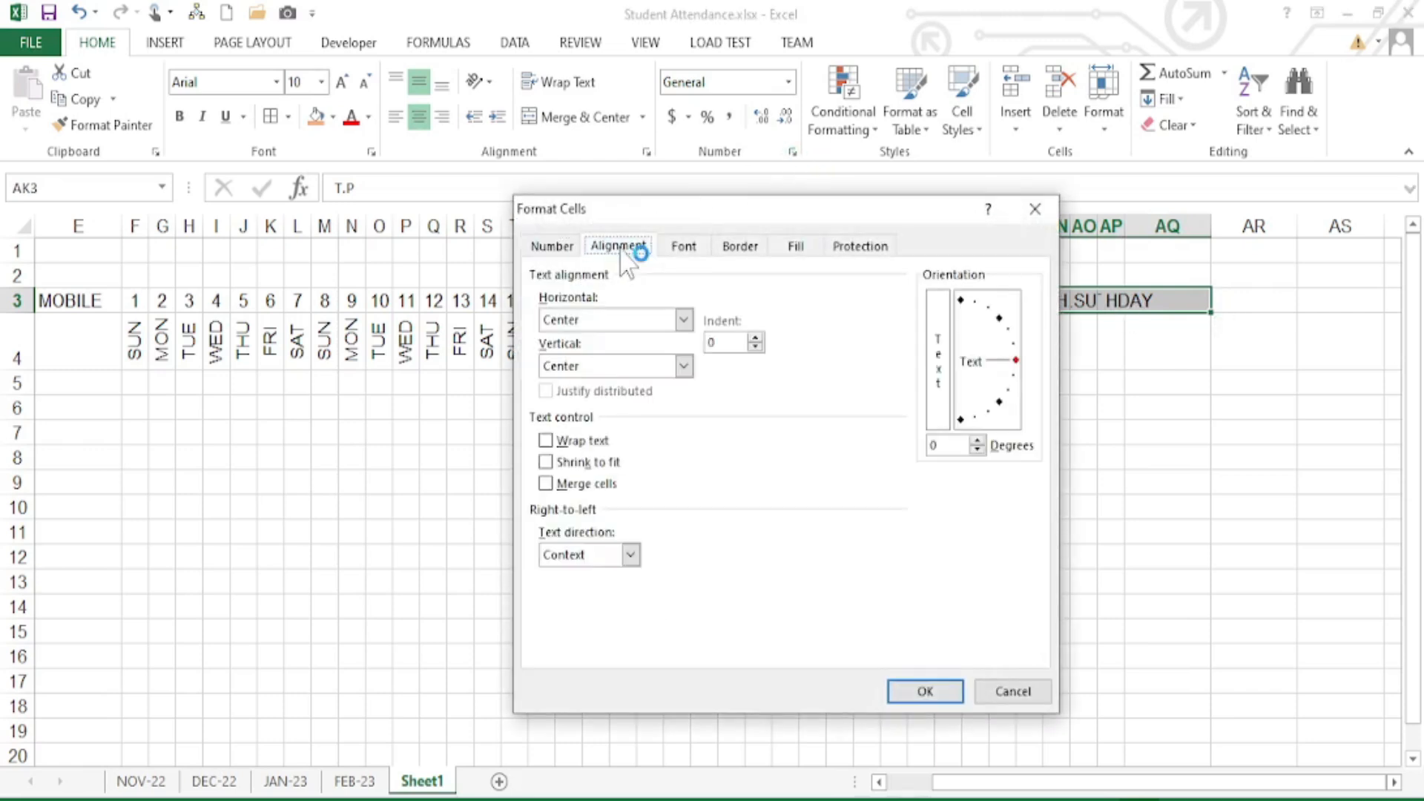
left_click(961, 300)
left_click(925, 691)
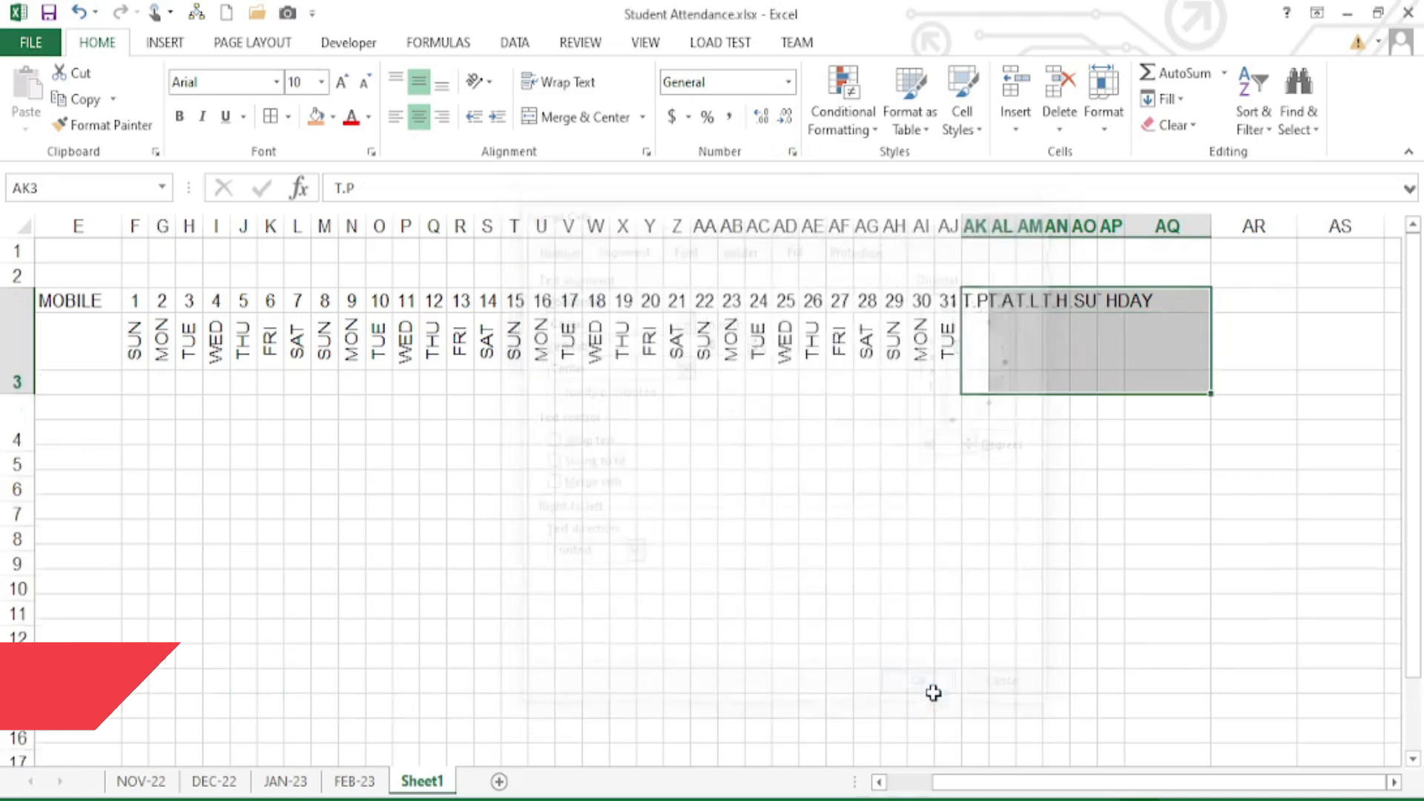
left_click(944, 363)
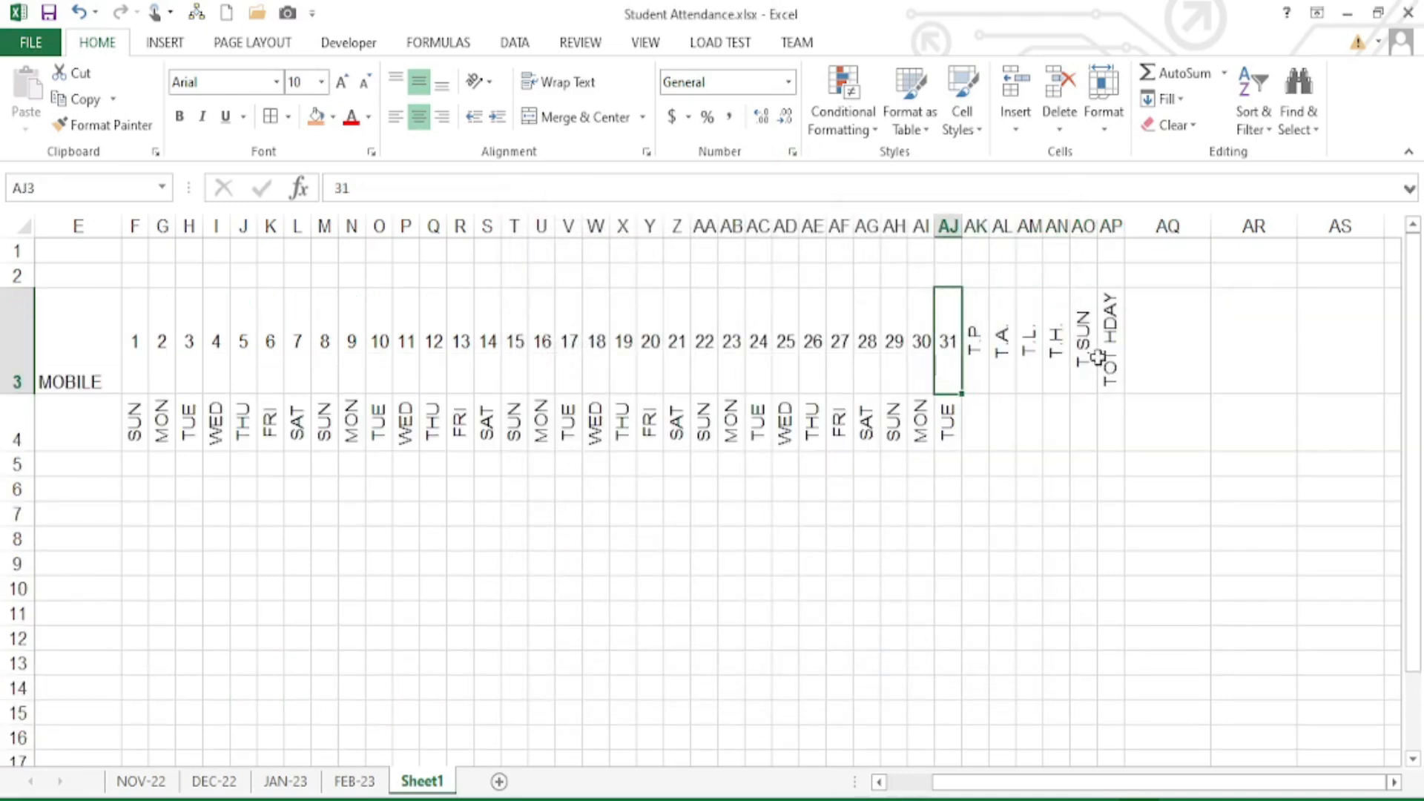
- Centre the S/N to MOBILE headers in A3:E3 horizontally and vertically
left_click_drag(1001, 783, 883, 779)
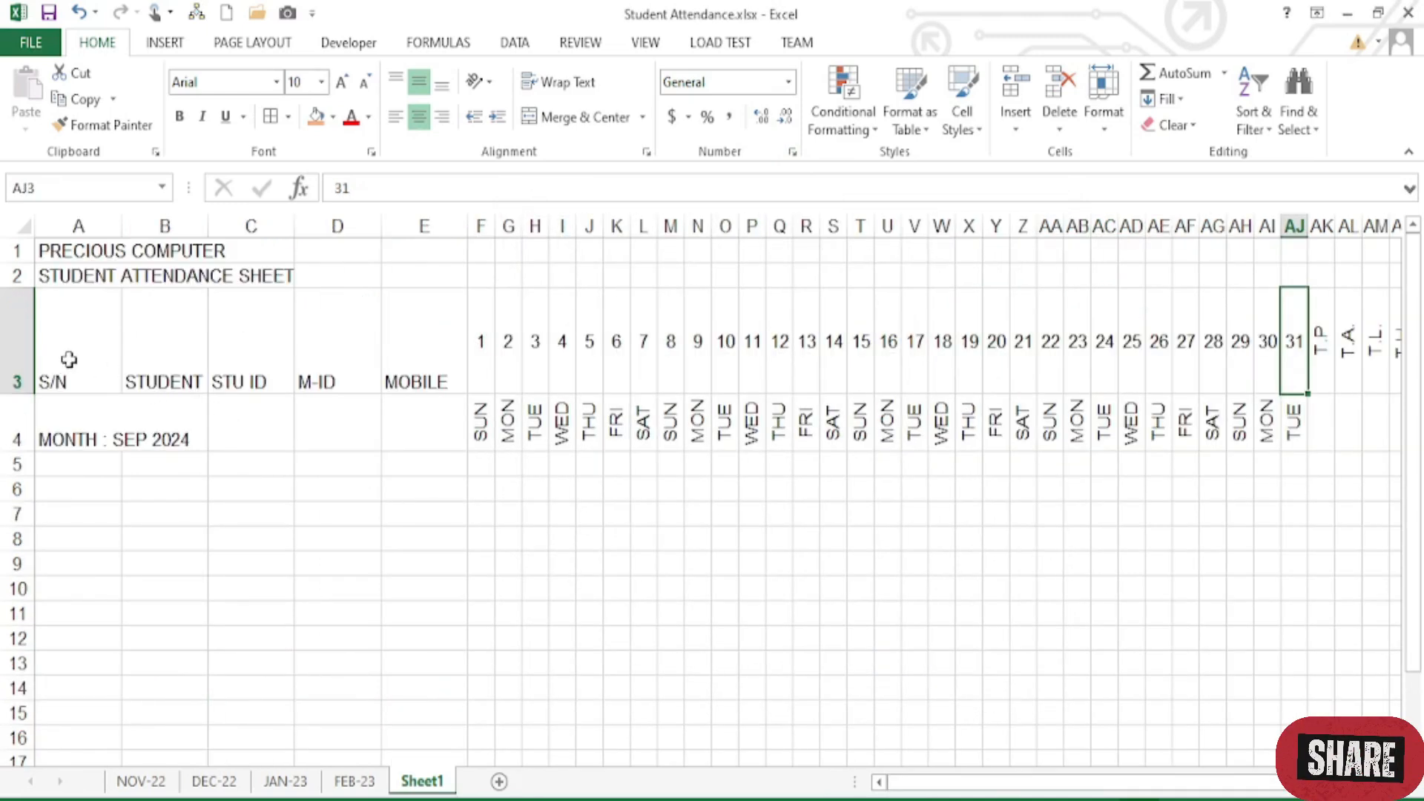
left_click_drag(69, 360, 408, 343)
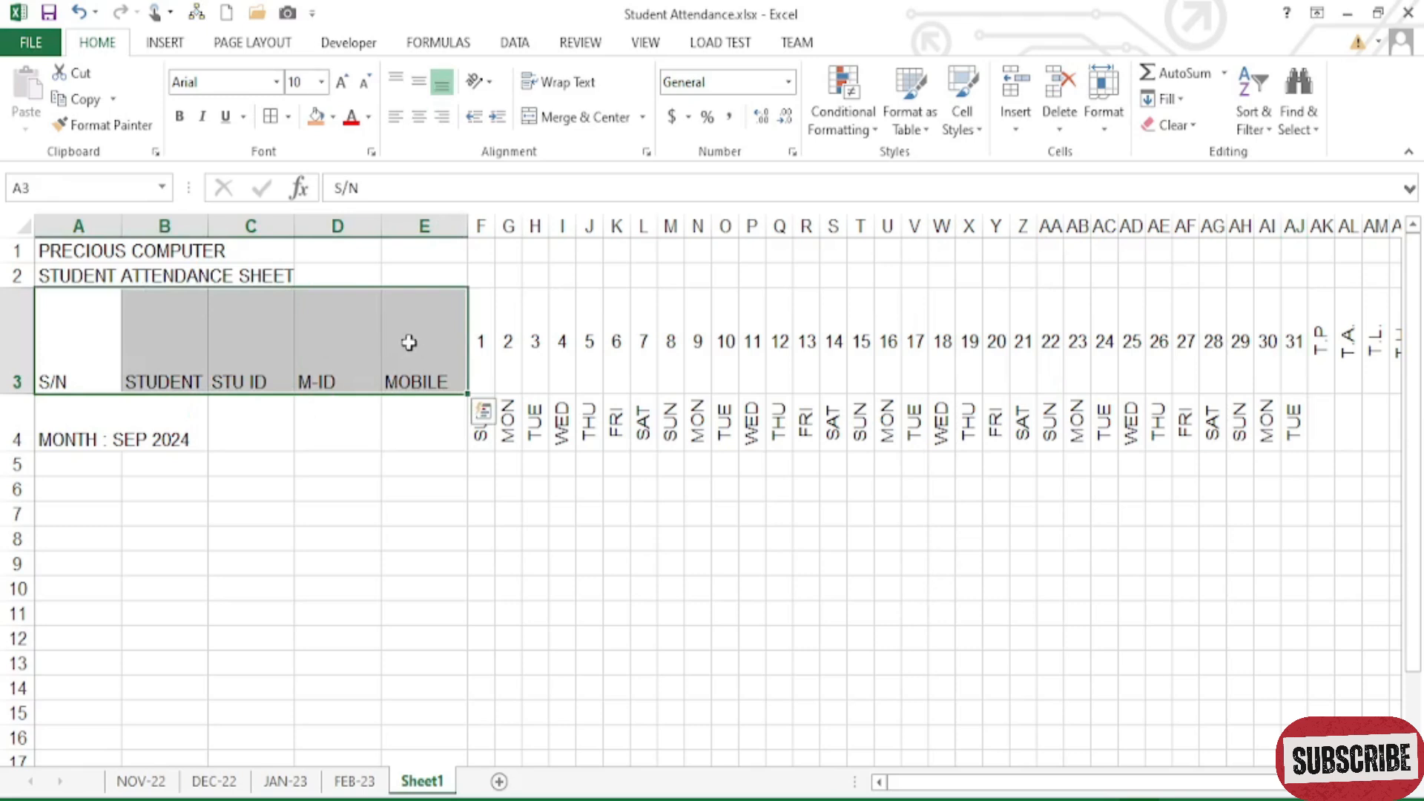
left_click(420, 116)
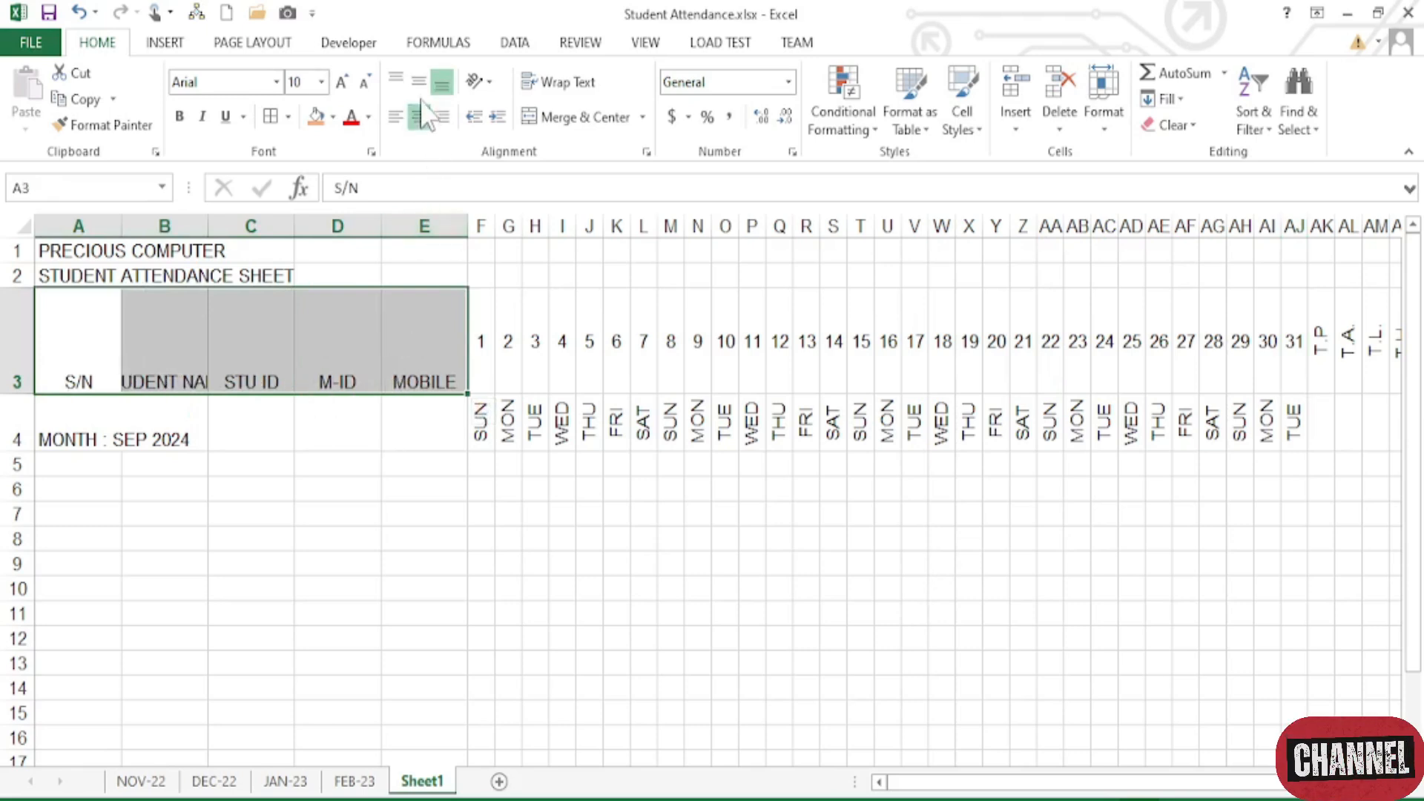
left_click(420, 83)
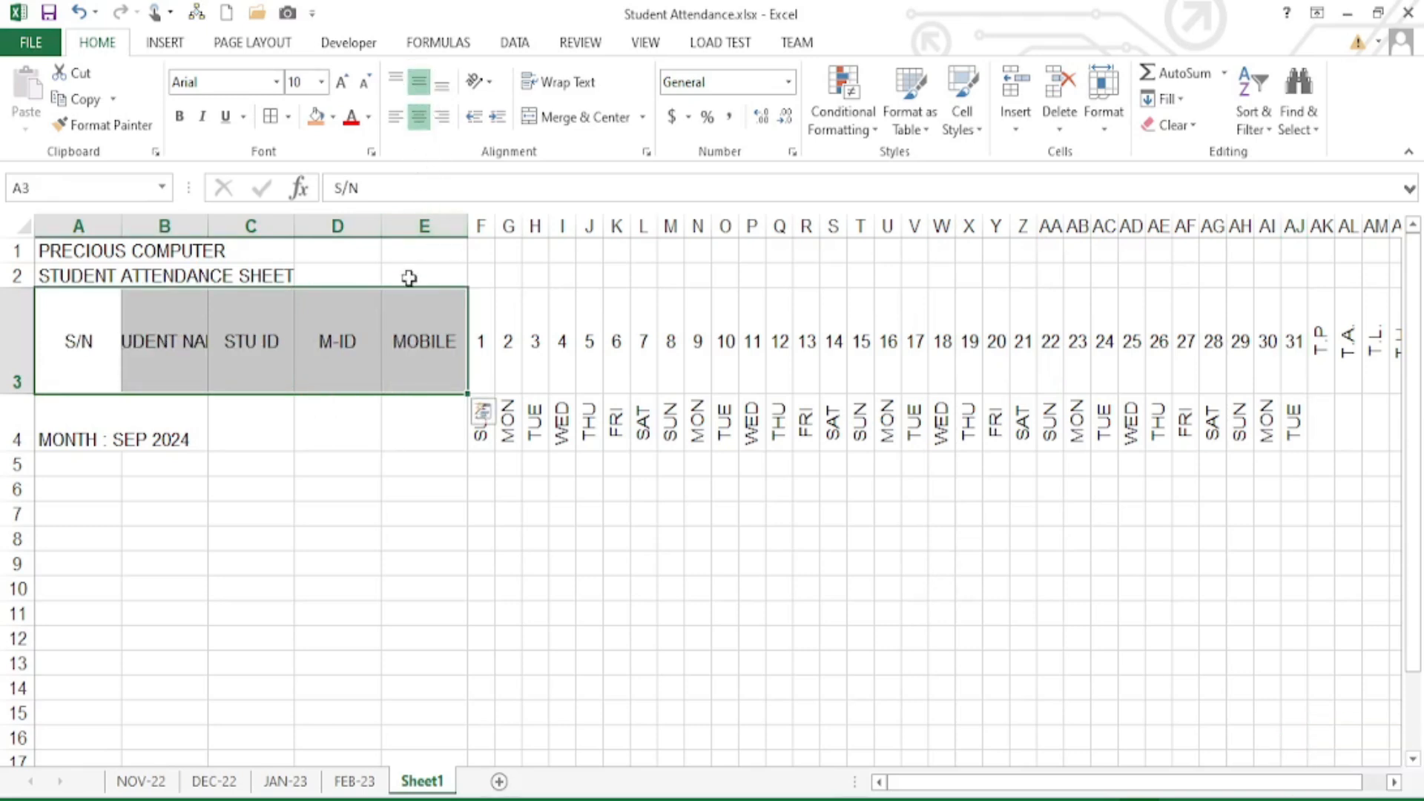
left_click(322, 462)
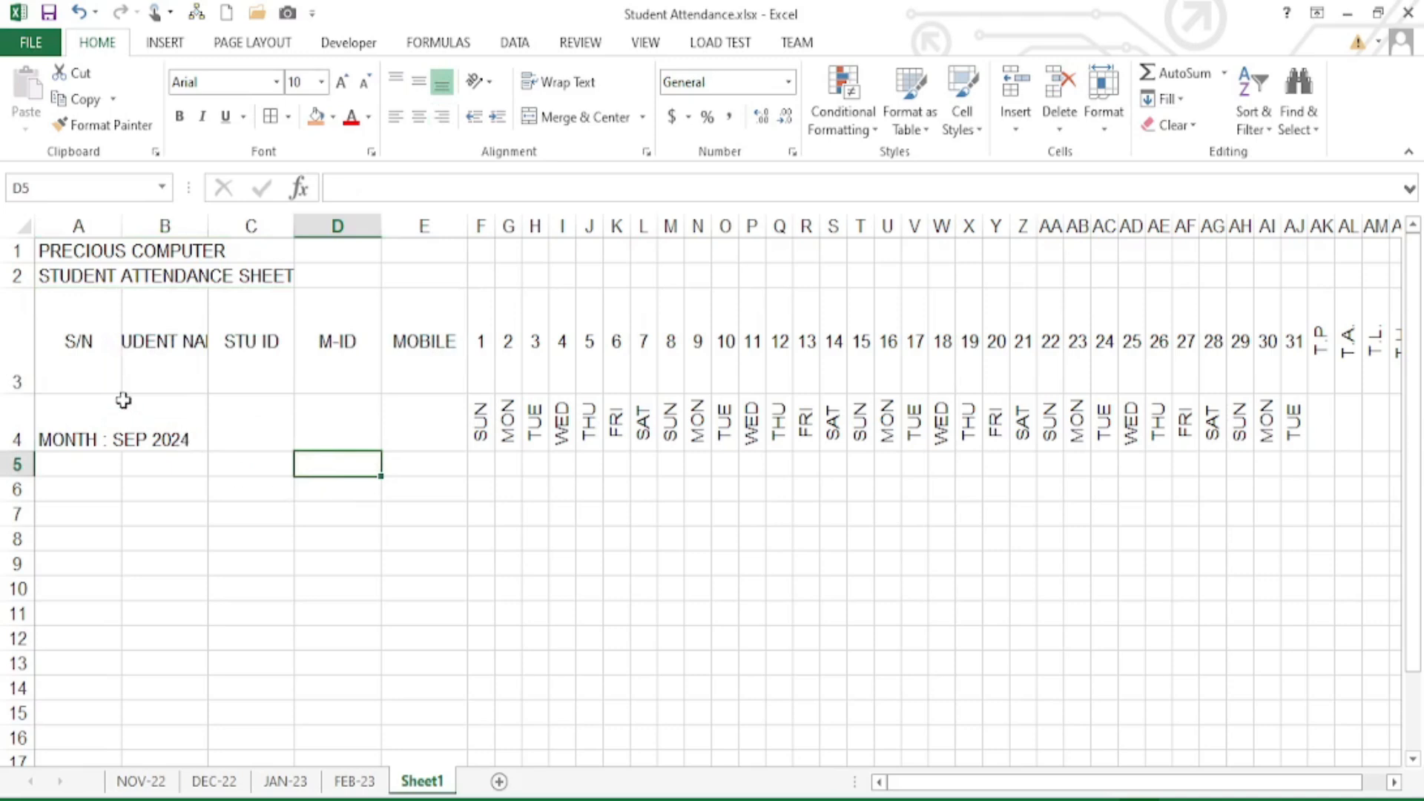
- Narrow column A, widen B, set C and D to 6.14, and widen E to 15.29
left_click(76, 338)
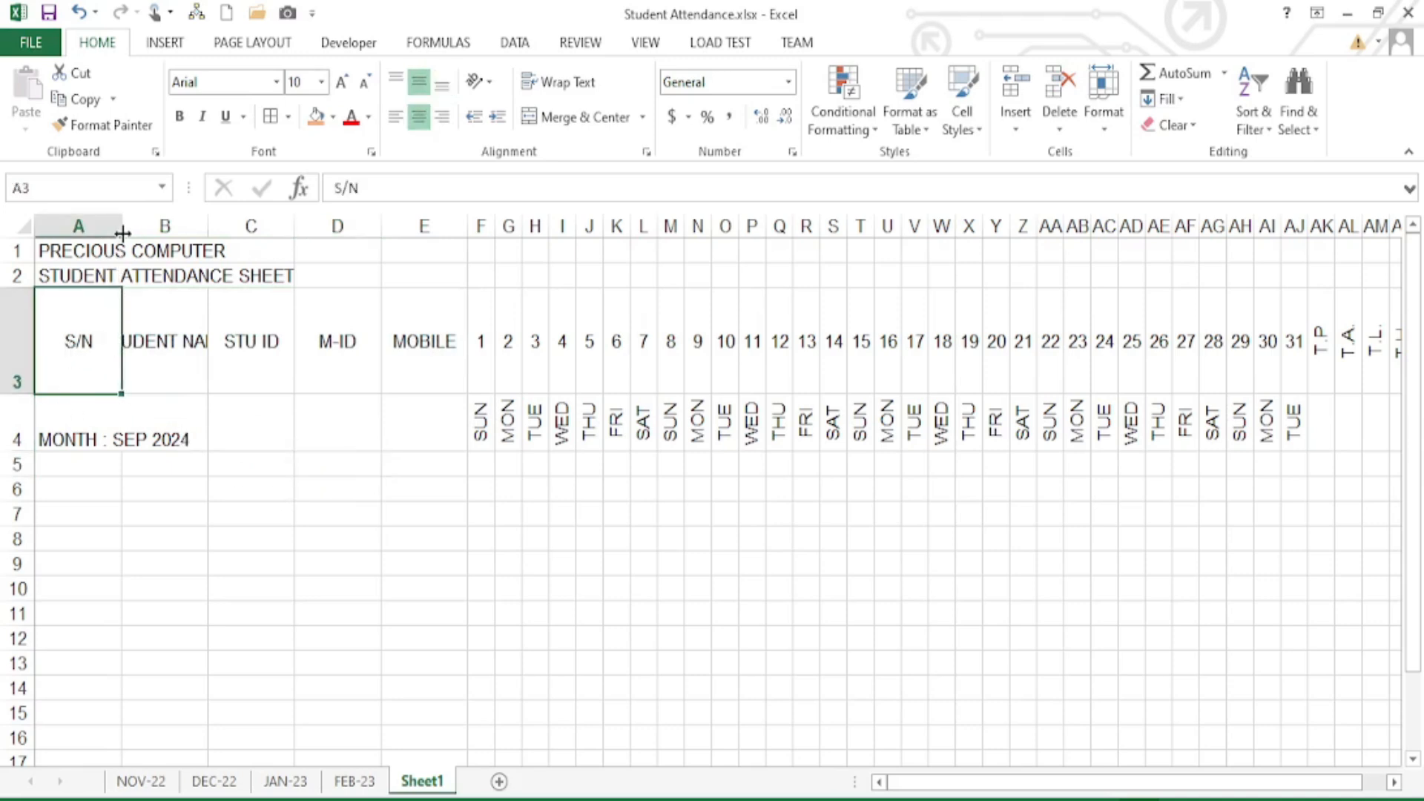
left_click_drag(120, 226, 77, 227)
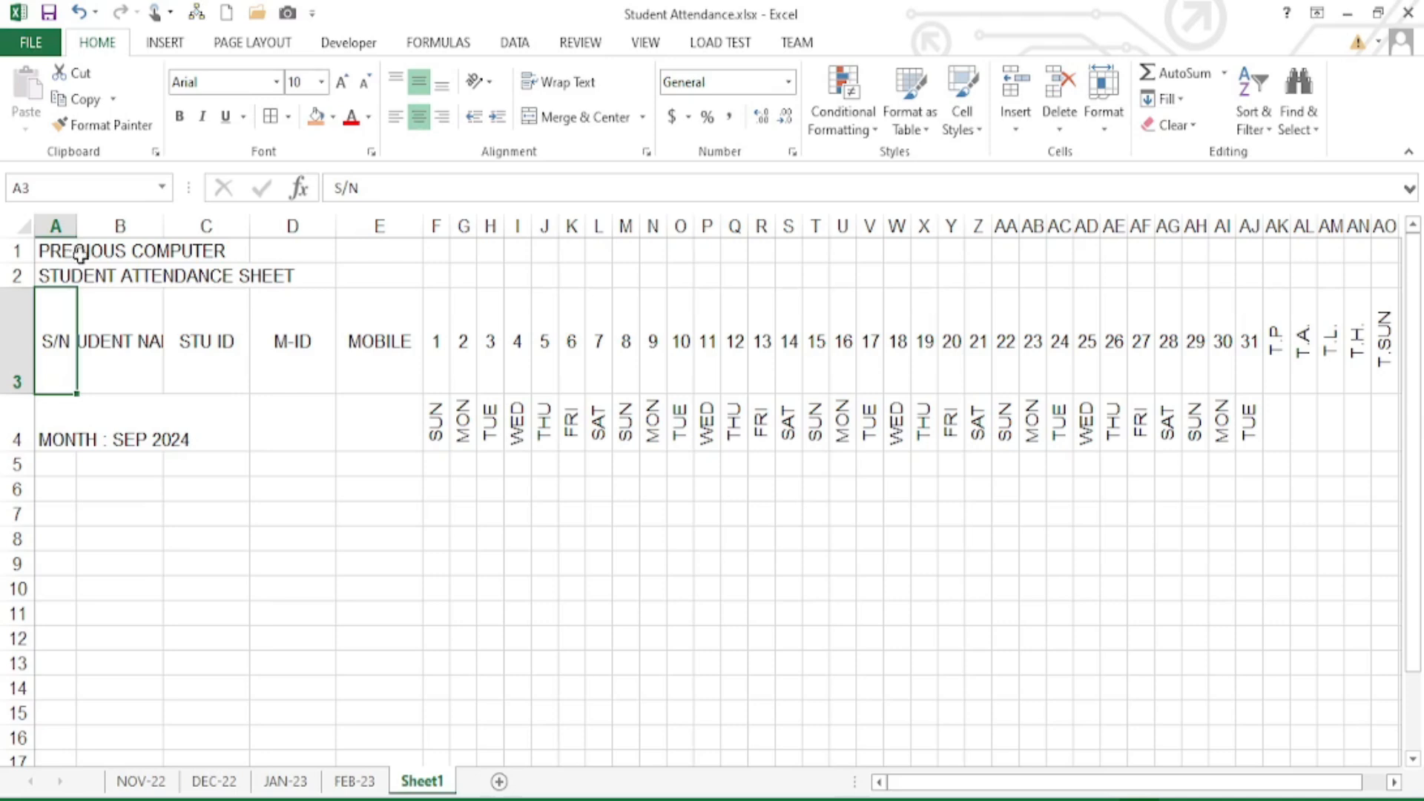
left_click_drag(163, 227, 268, 232)
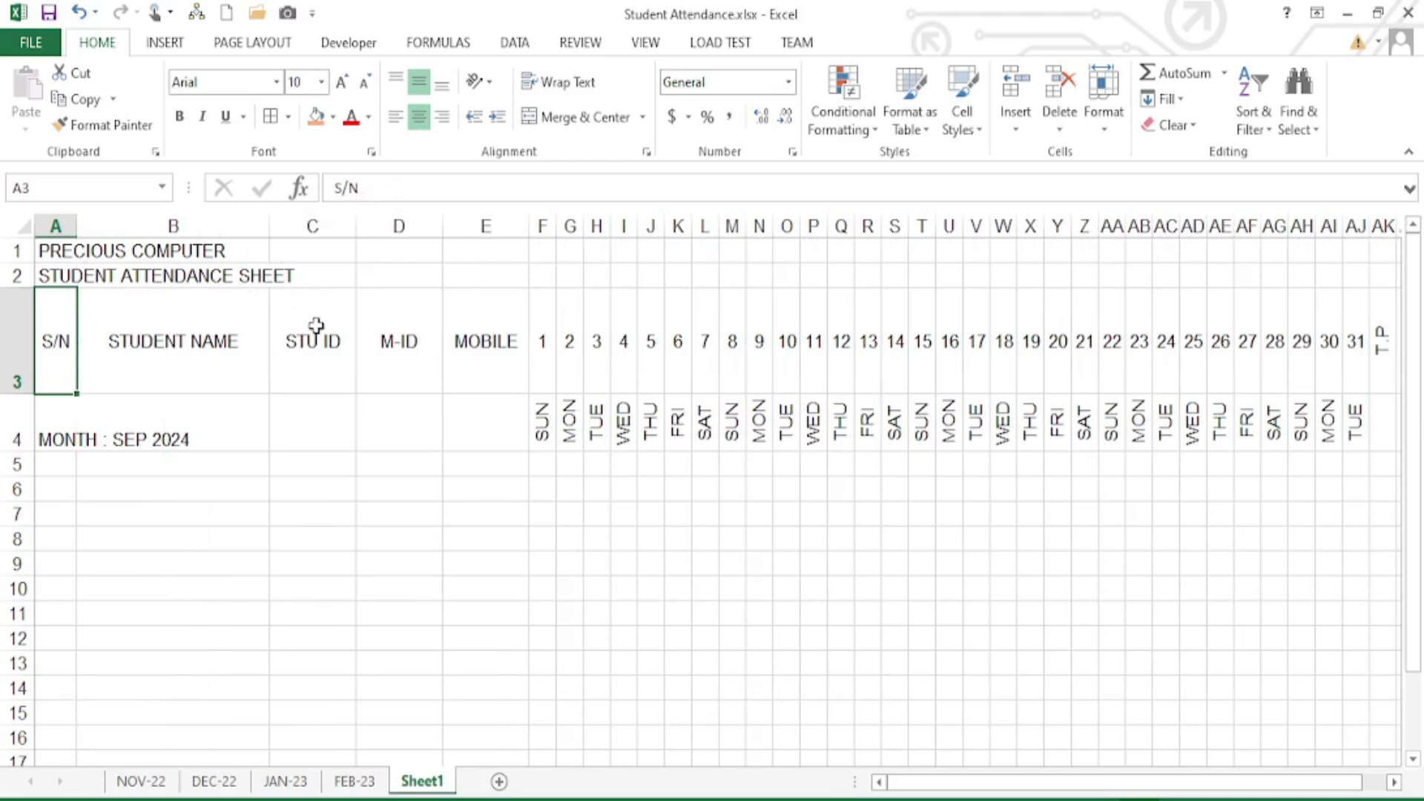
left_click_drag(402, 335, 327, 337)
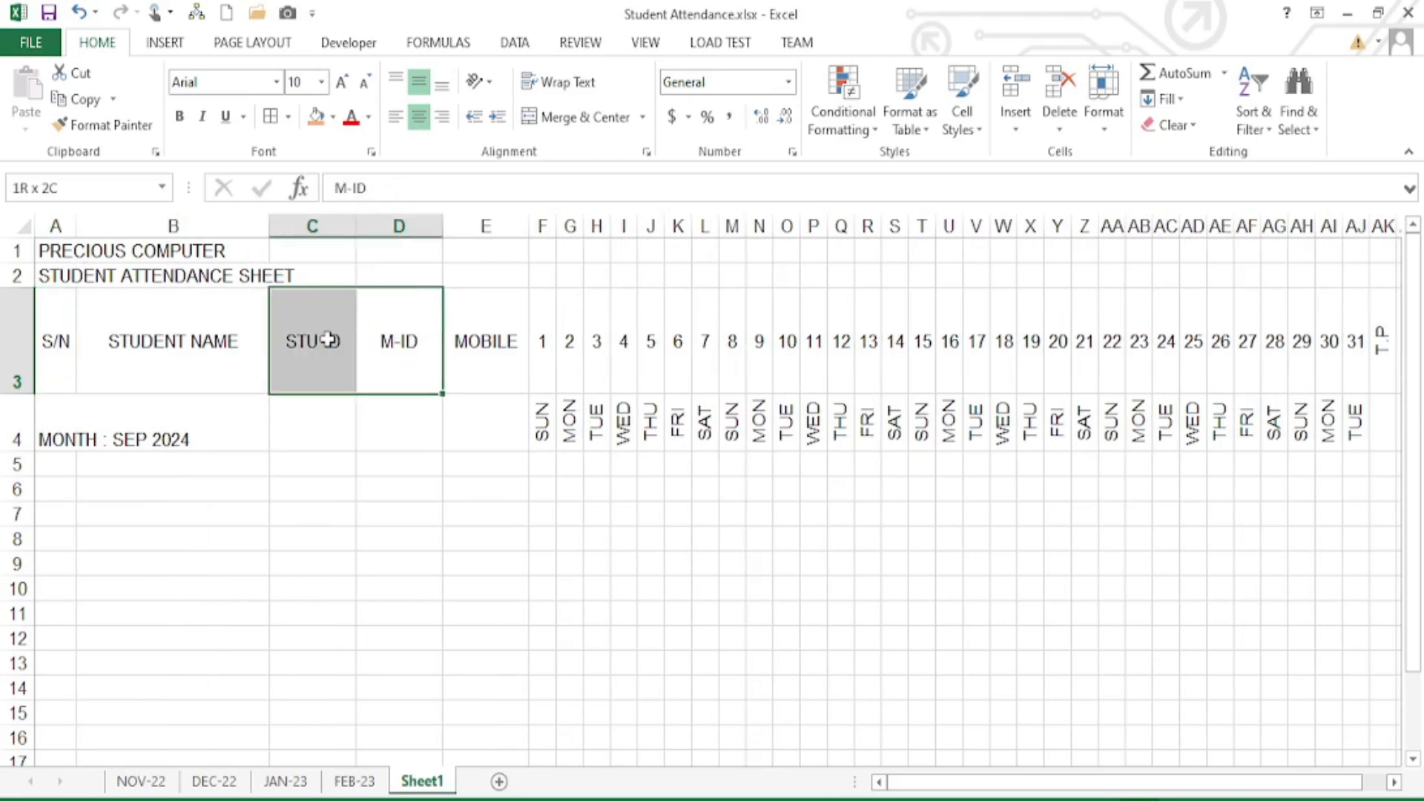
mouse_move(311, 226)
left_mouse_down()
mouse_move(381, 228)
mouse_move(336, 236)
left_mouse_up()
left_click(308, 353)
left_click(450, 332)
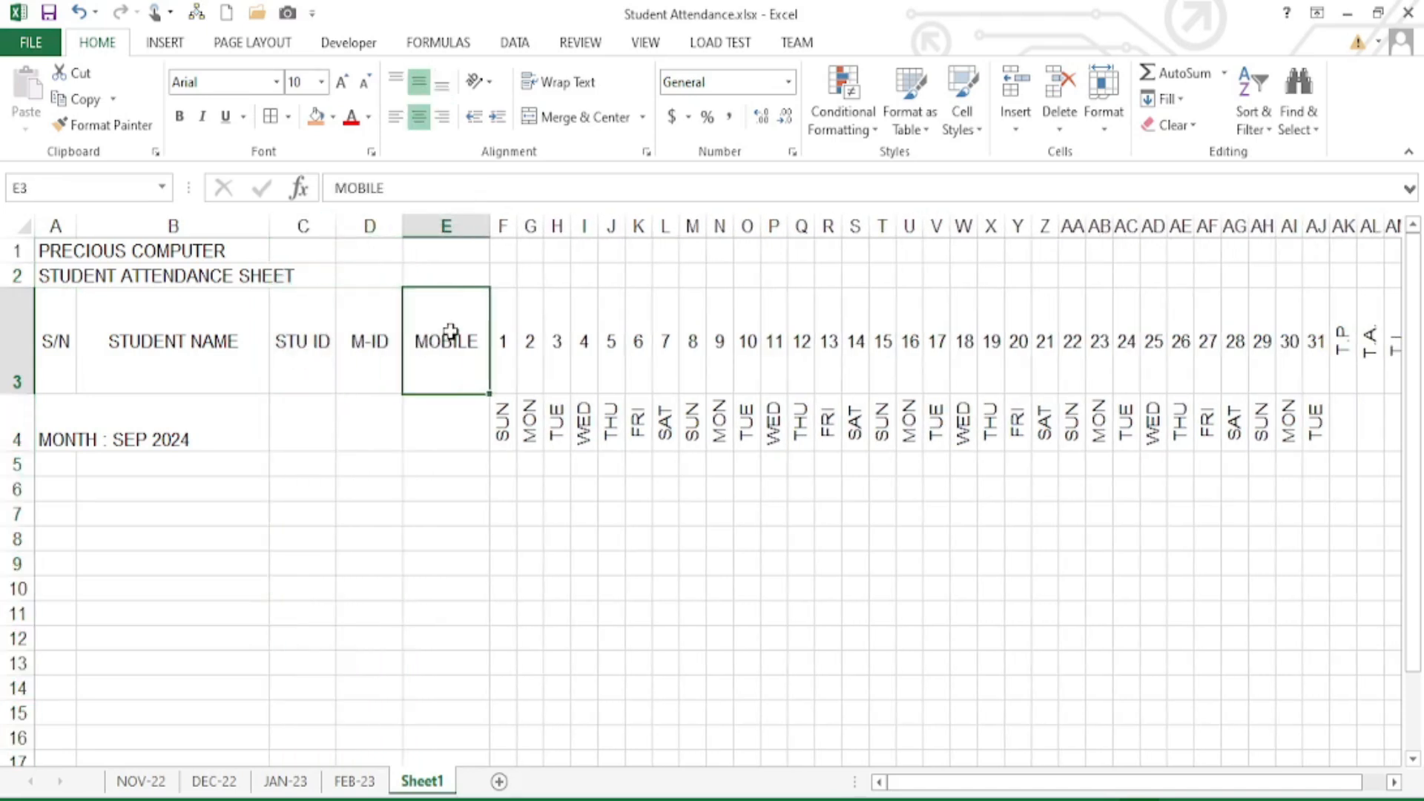
left_click_drag(490, 224, 557, 229)
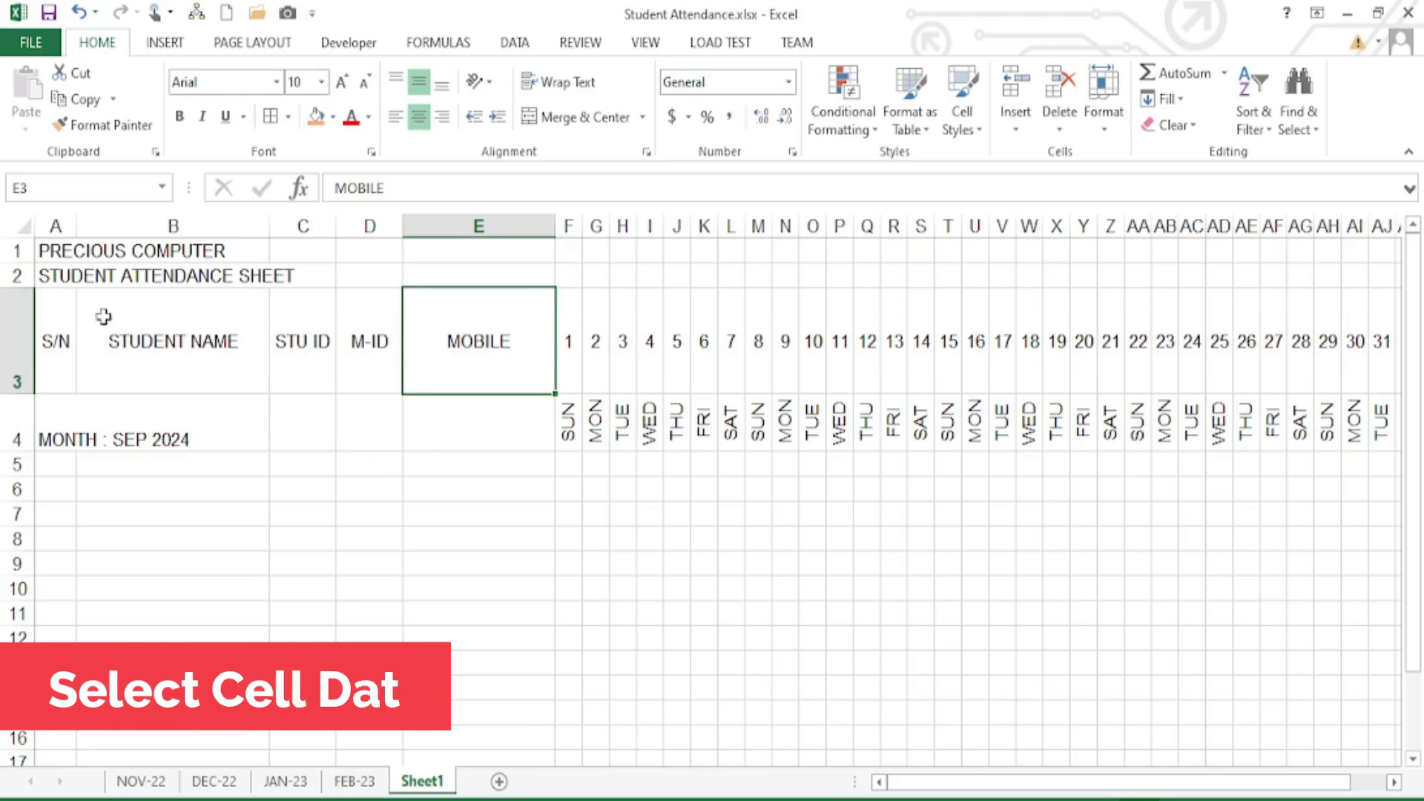
- Merge PRECIOUS COMPUTER across A1:AH1 and make it bold, 14 point and red
left_click_drag(63, 250, 1334, 250)
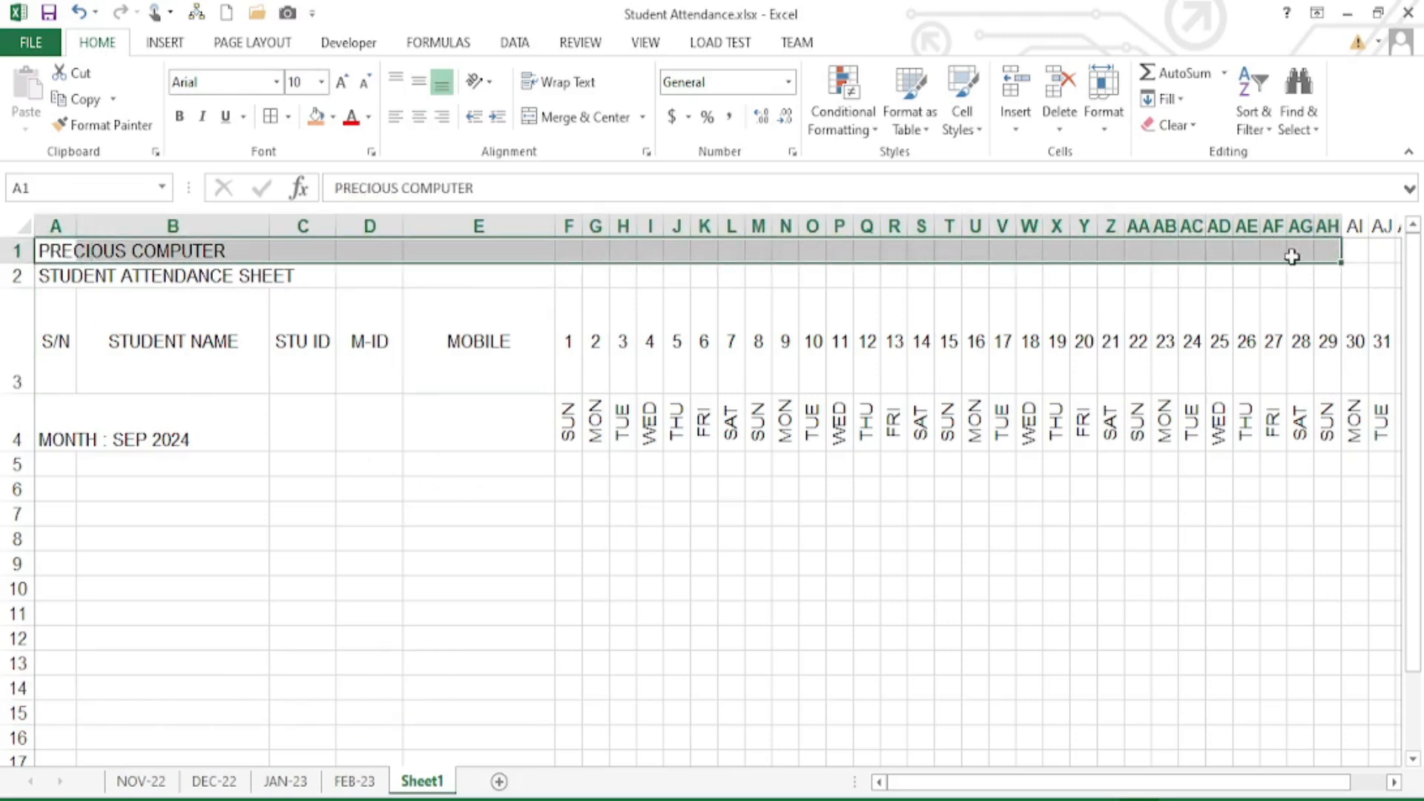
left_click(581, 119)
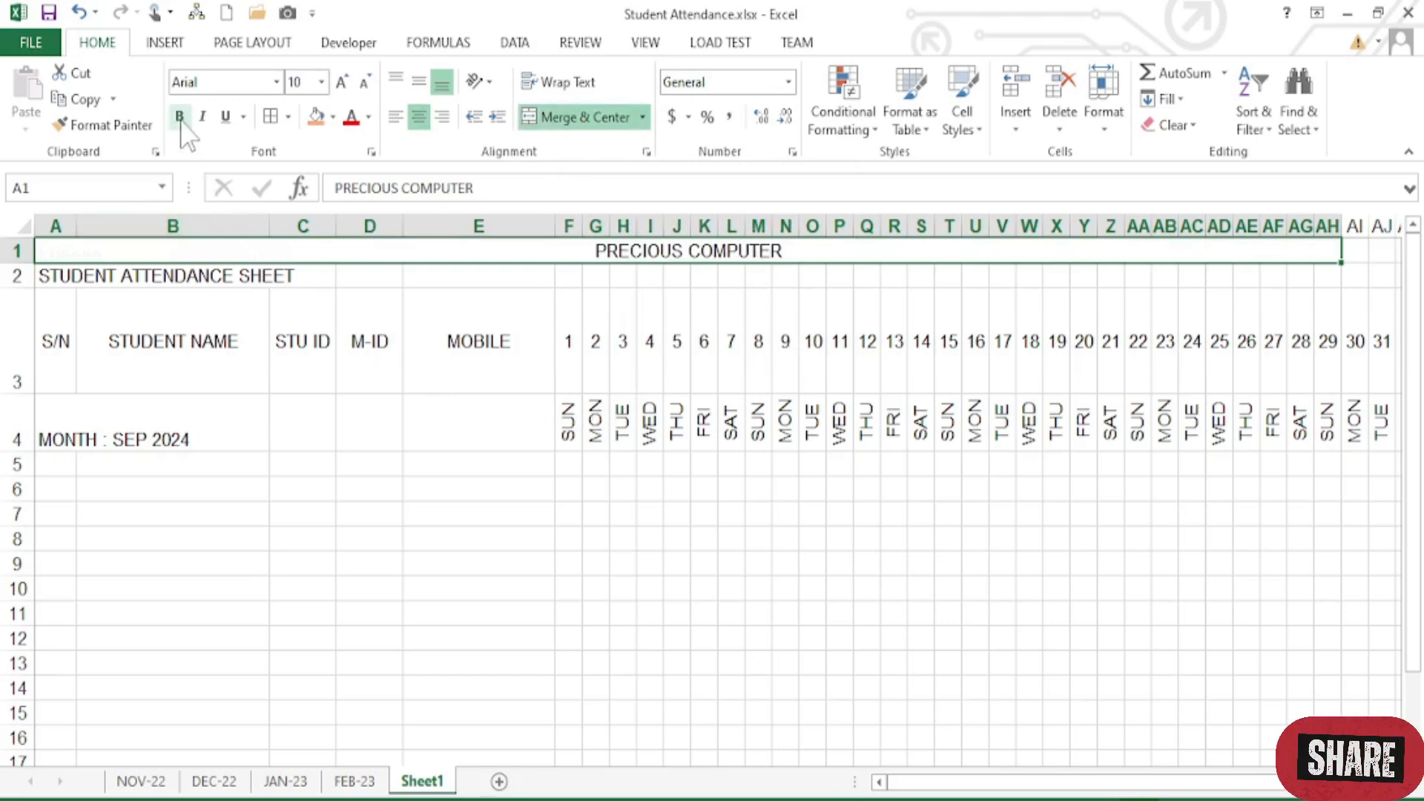
left_click(180, 118)
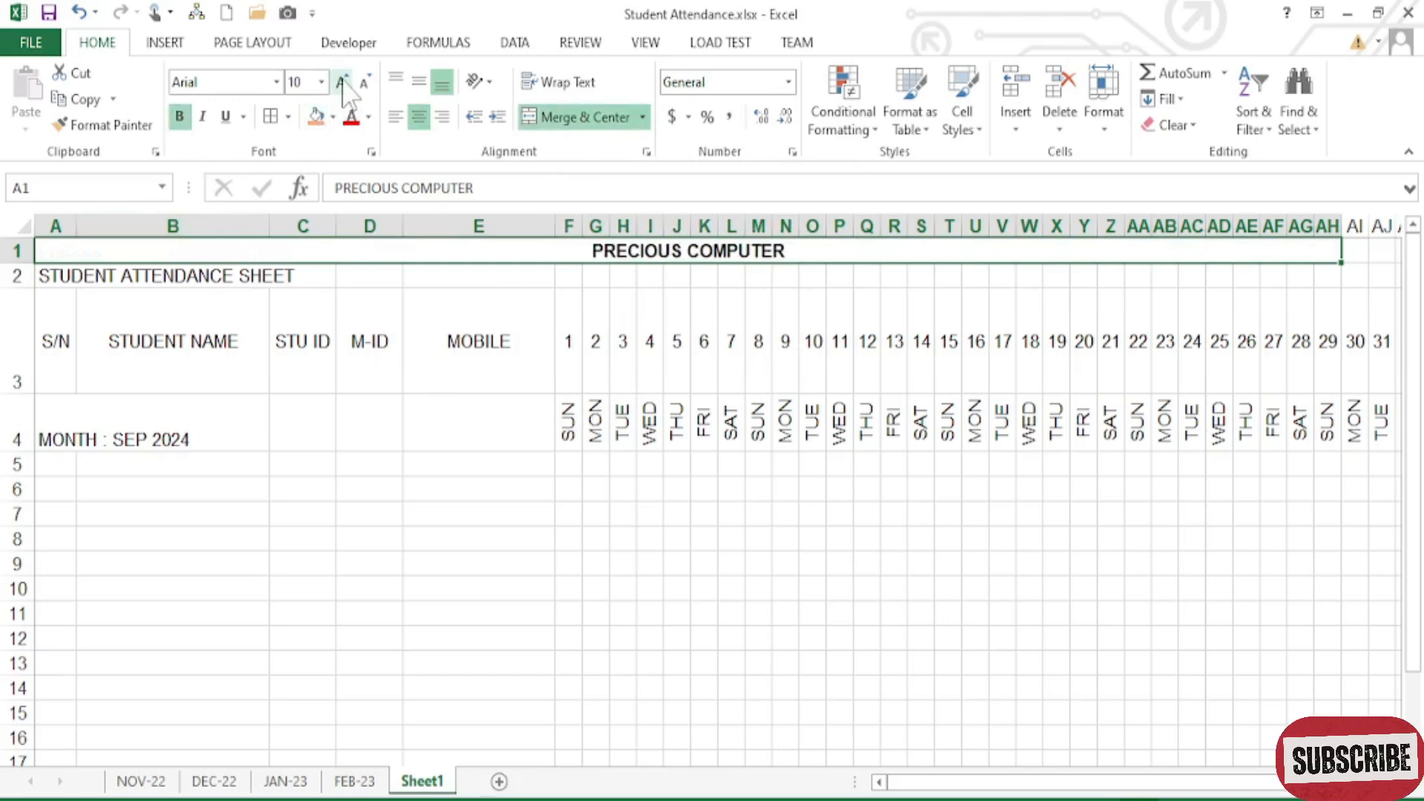
left_click(342, 82)
left_click(342, 82)
left_click(342, 81)
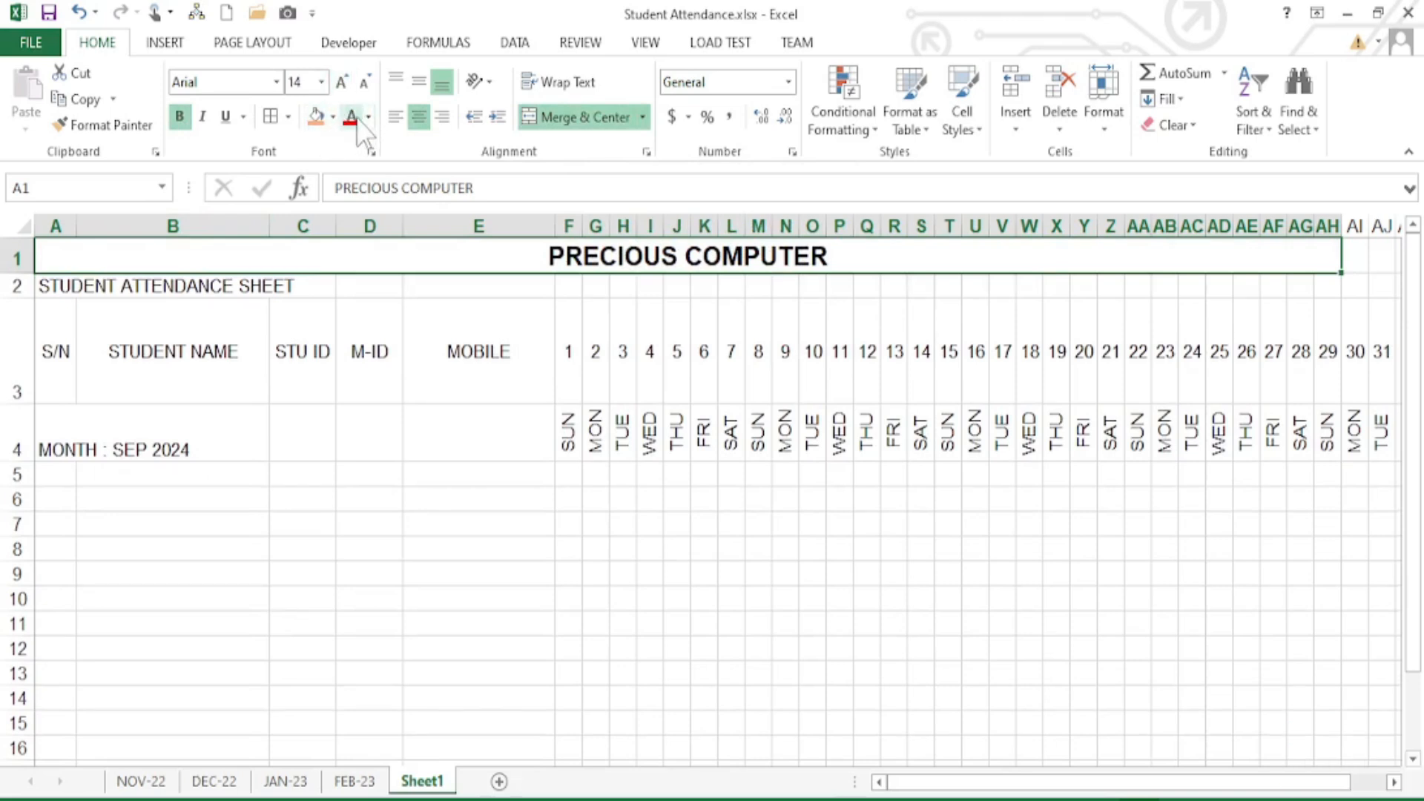
left_click(354, 117)
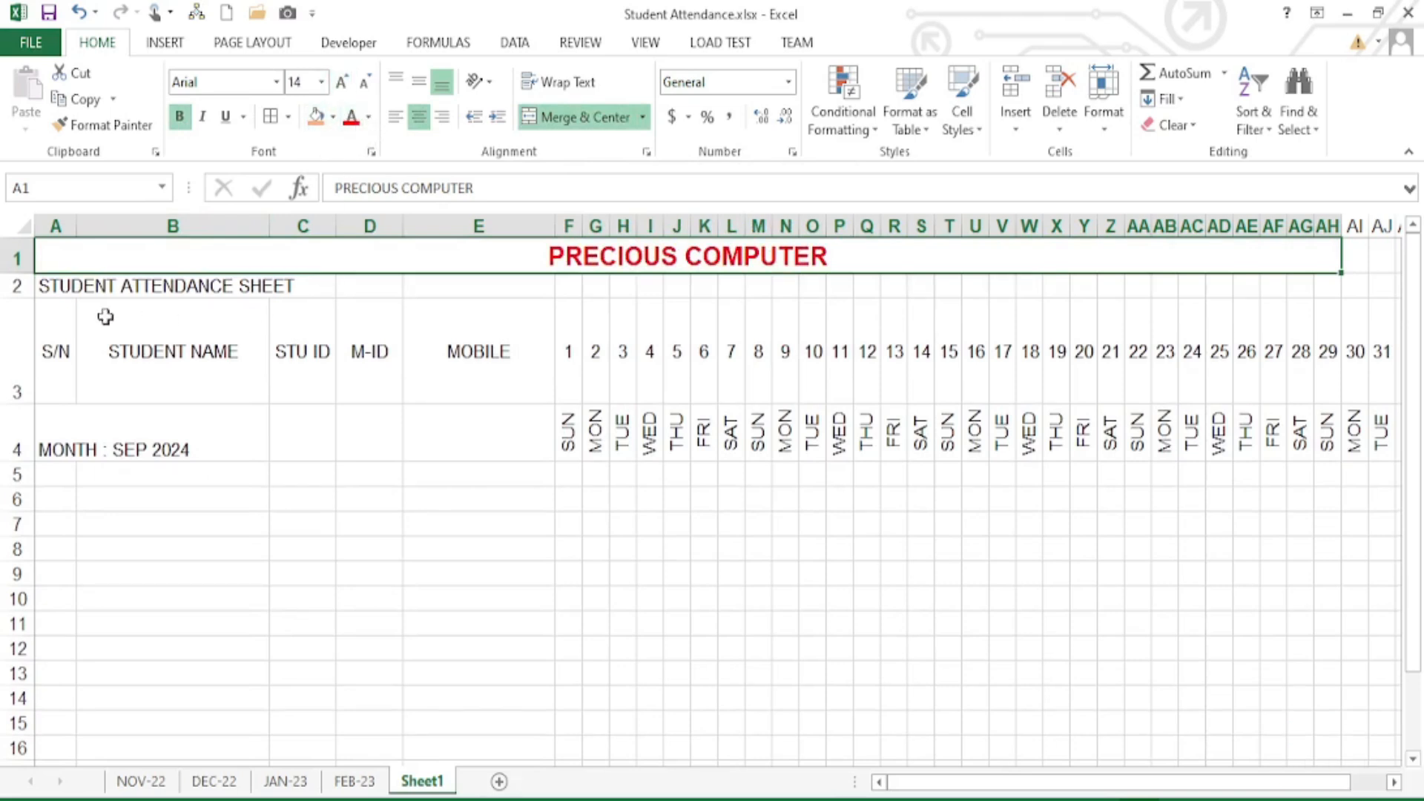
left_click_drag(49, 290, 1335, 287)
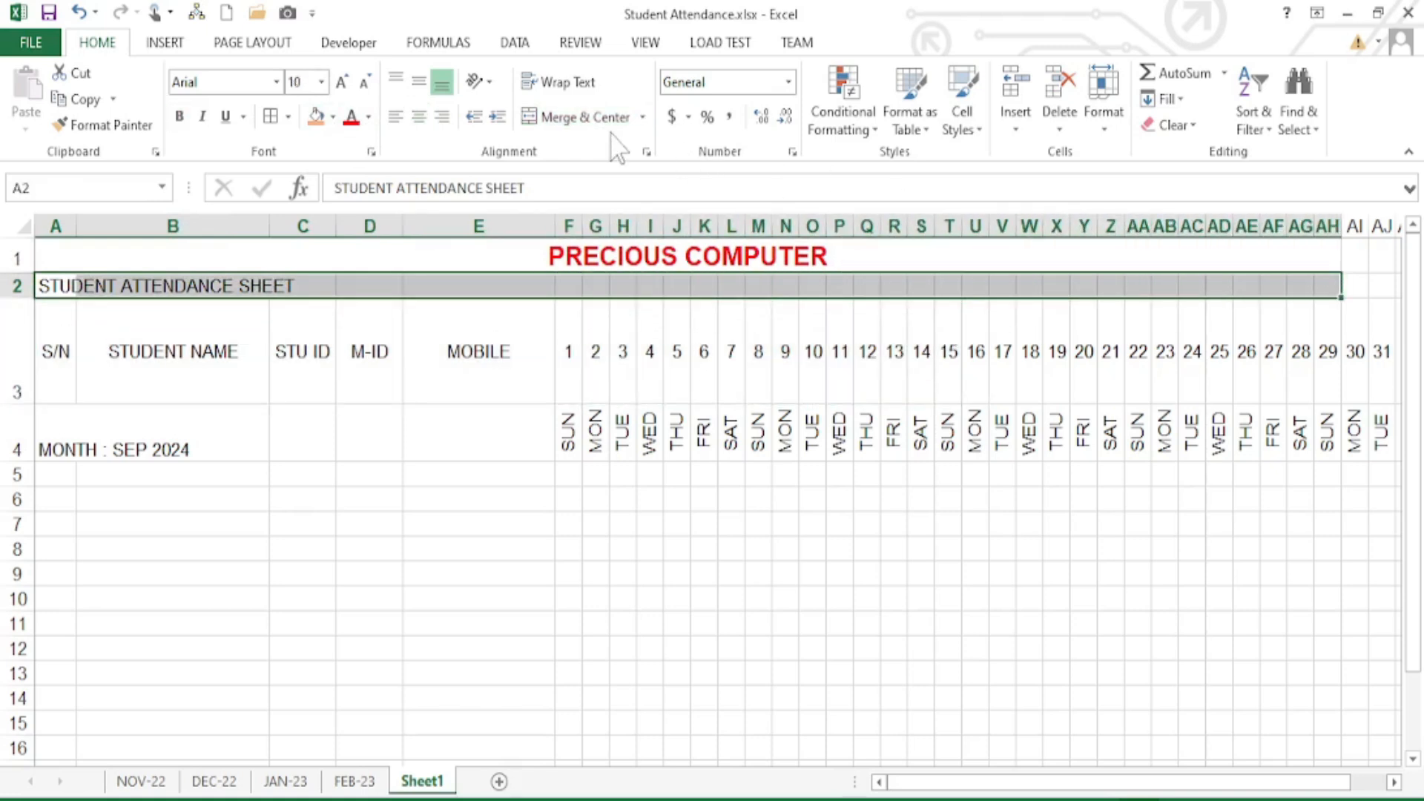
- Merge STUDENT ATTENDANCE SHEET across A2:AH2, bold it, enlarge the font, and fill it light peach
left_click(577, 117)
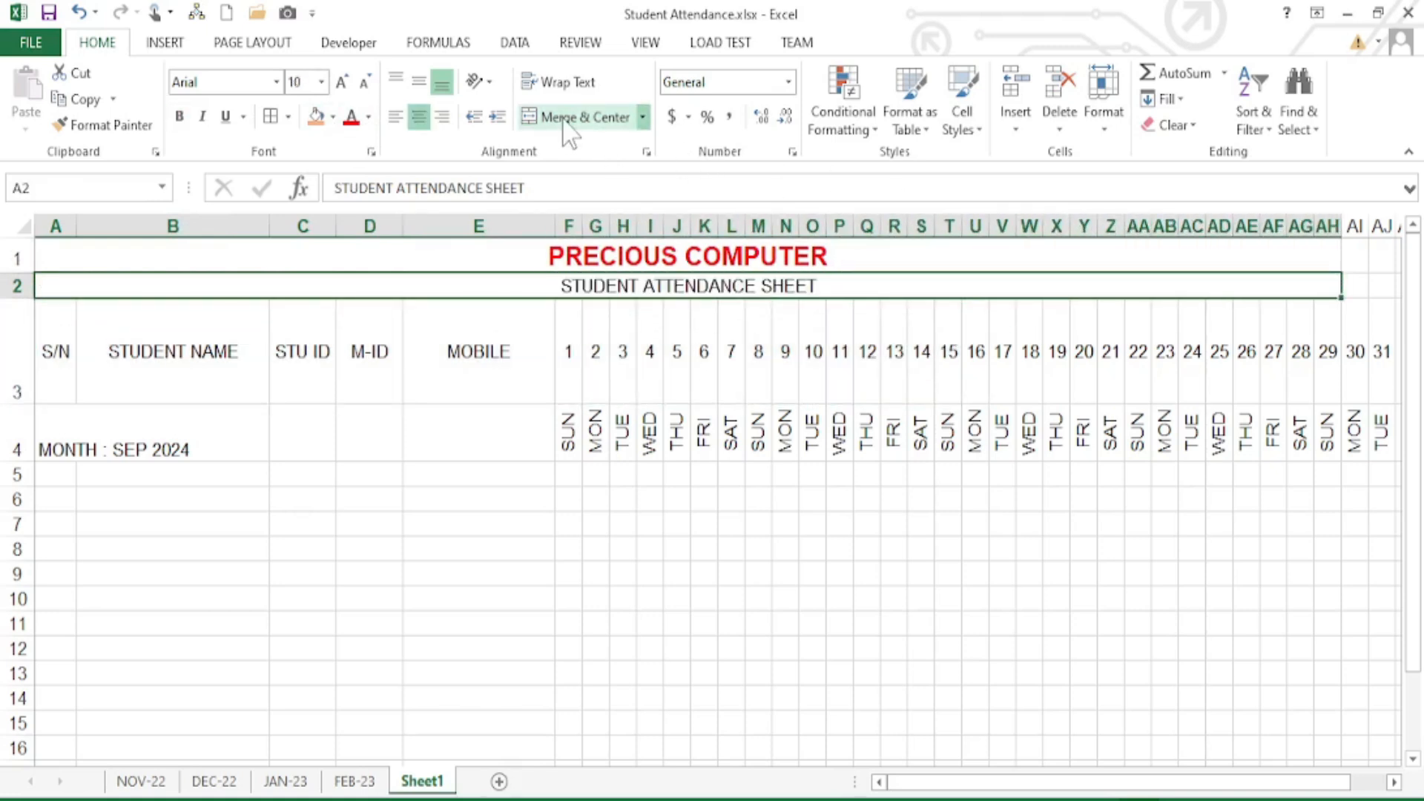
left_click(179, 117)
left_click(342, 82)
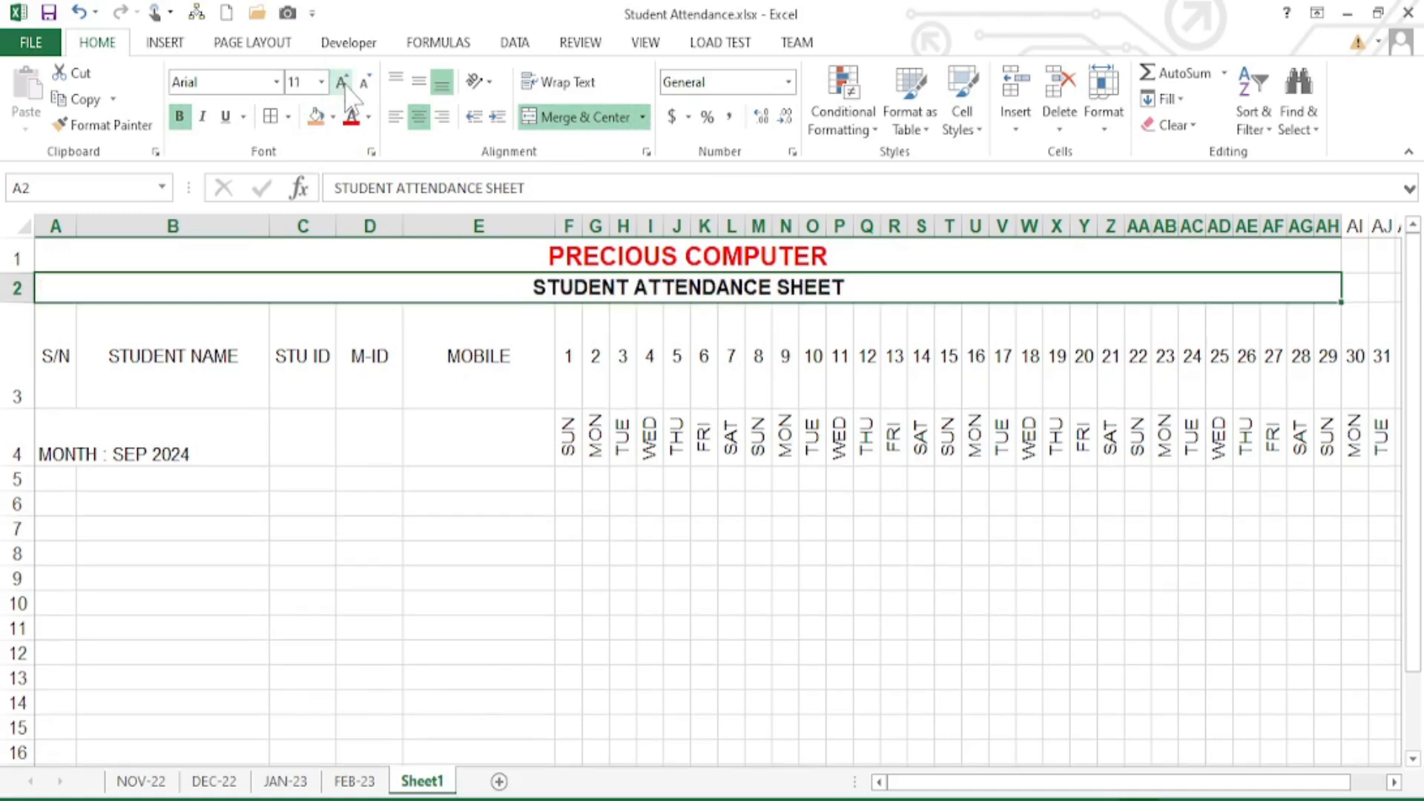
left_click(354, 781)
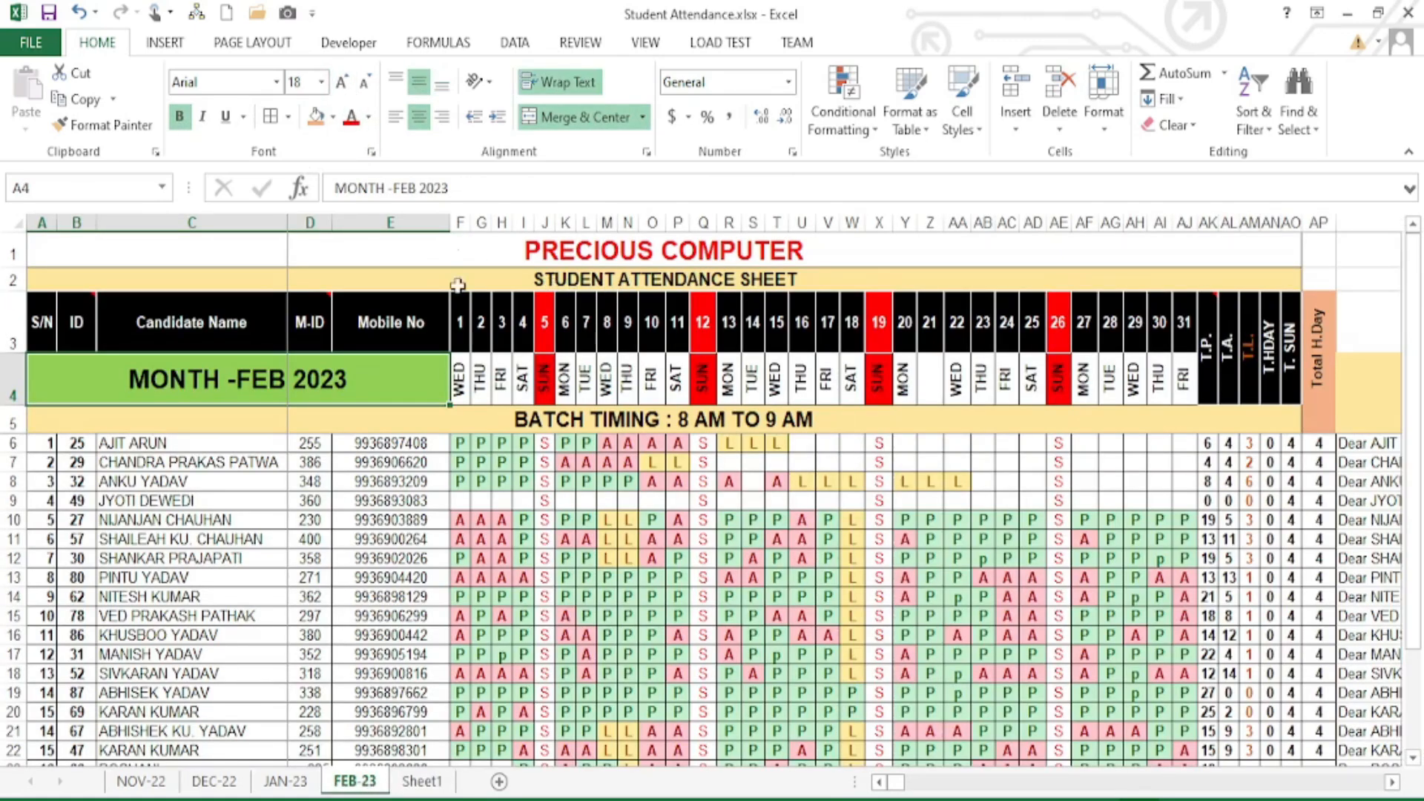
left_click(420, 781)
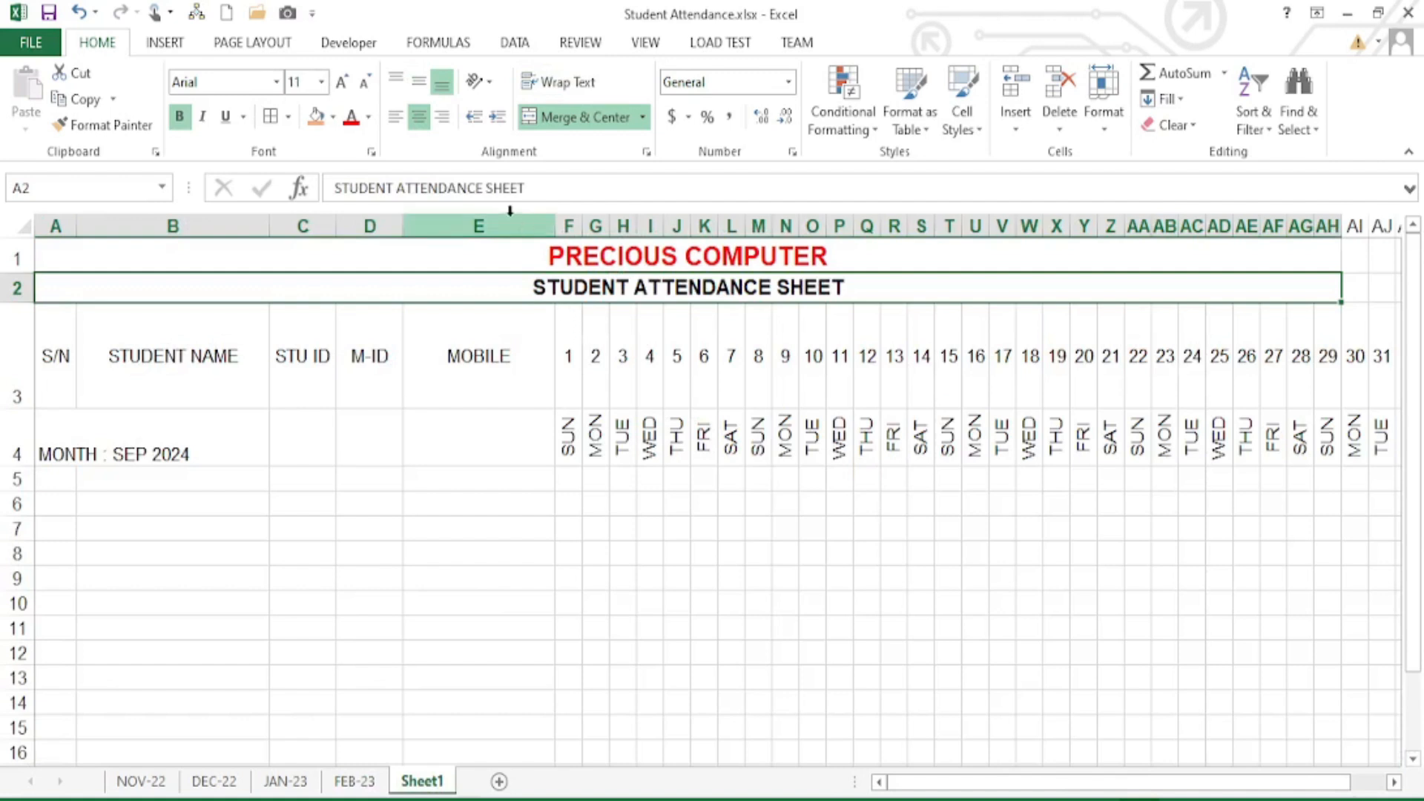
left_click(333, 117)
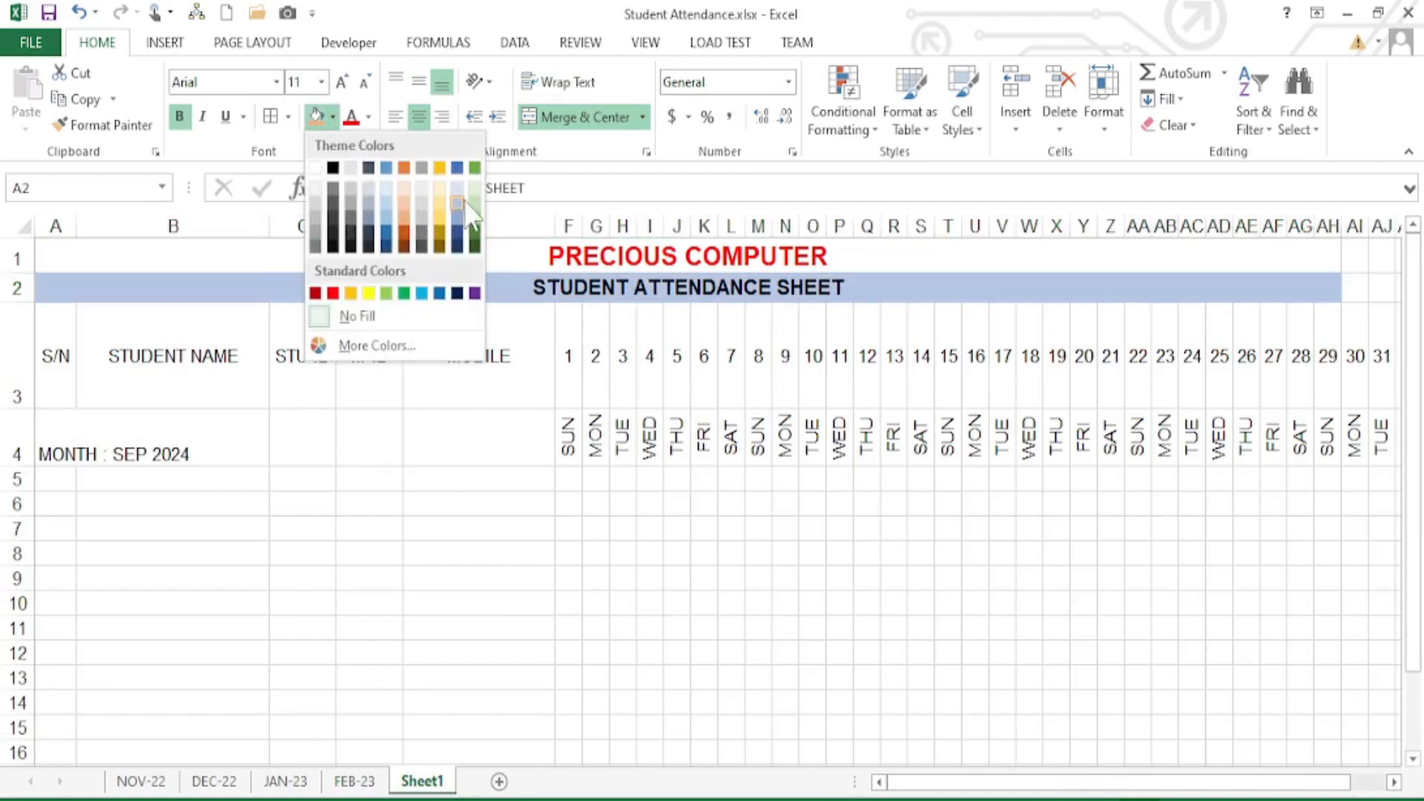
left_click(406, 190)
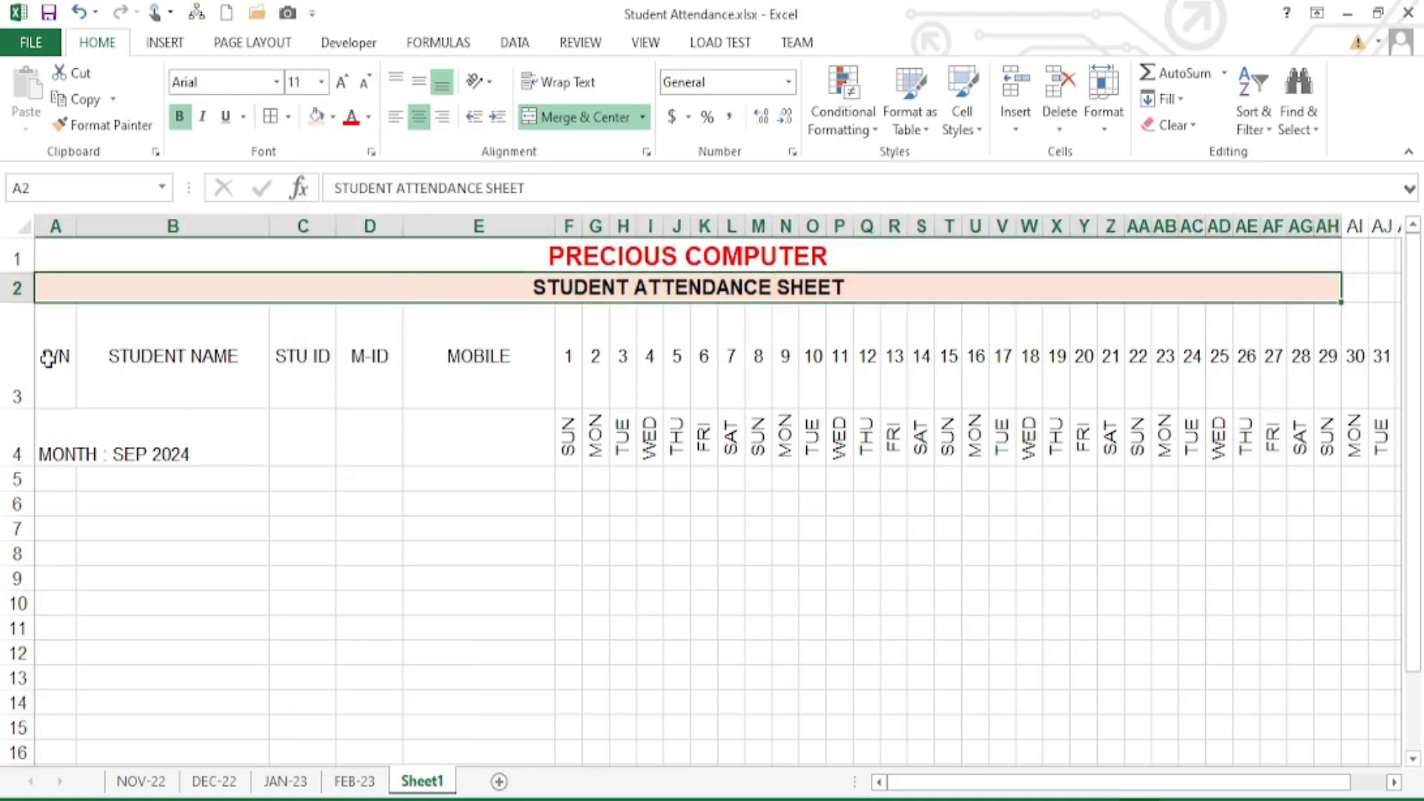
left_click_drag(48, 359, 401, 359)
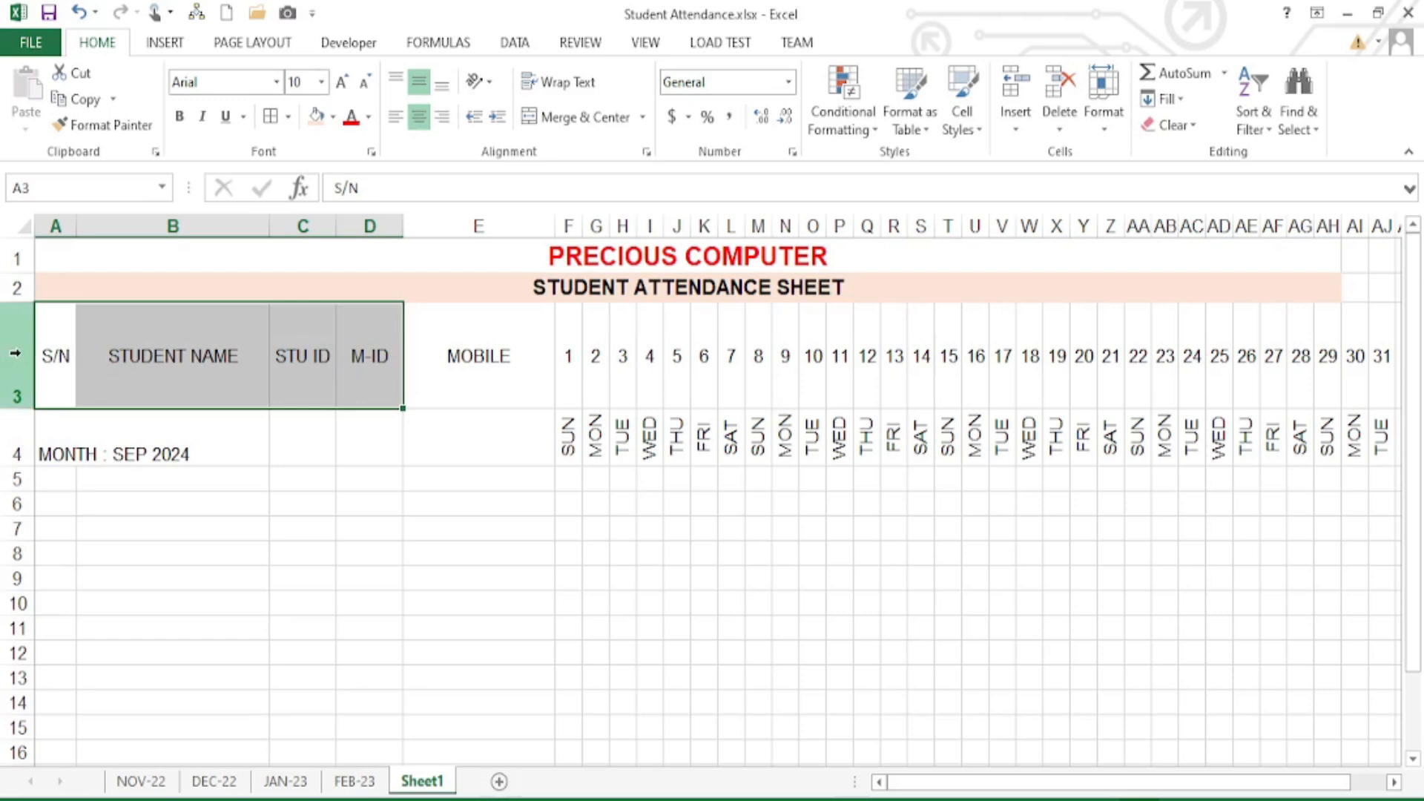
- Bold heading row 3 and fill it Green, Accent 6, Lighter 40%
left_click(17, 353)
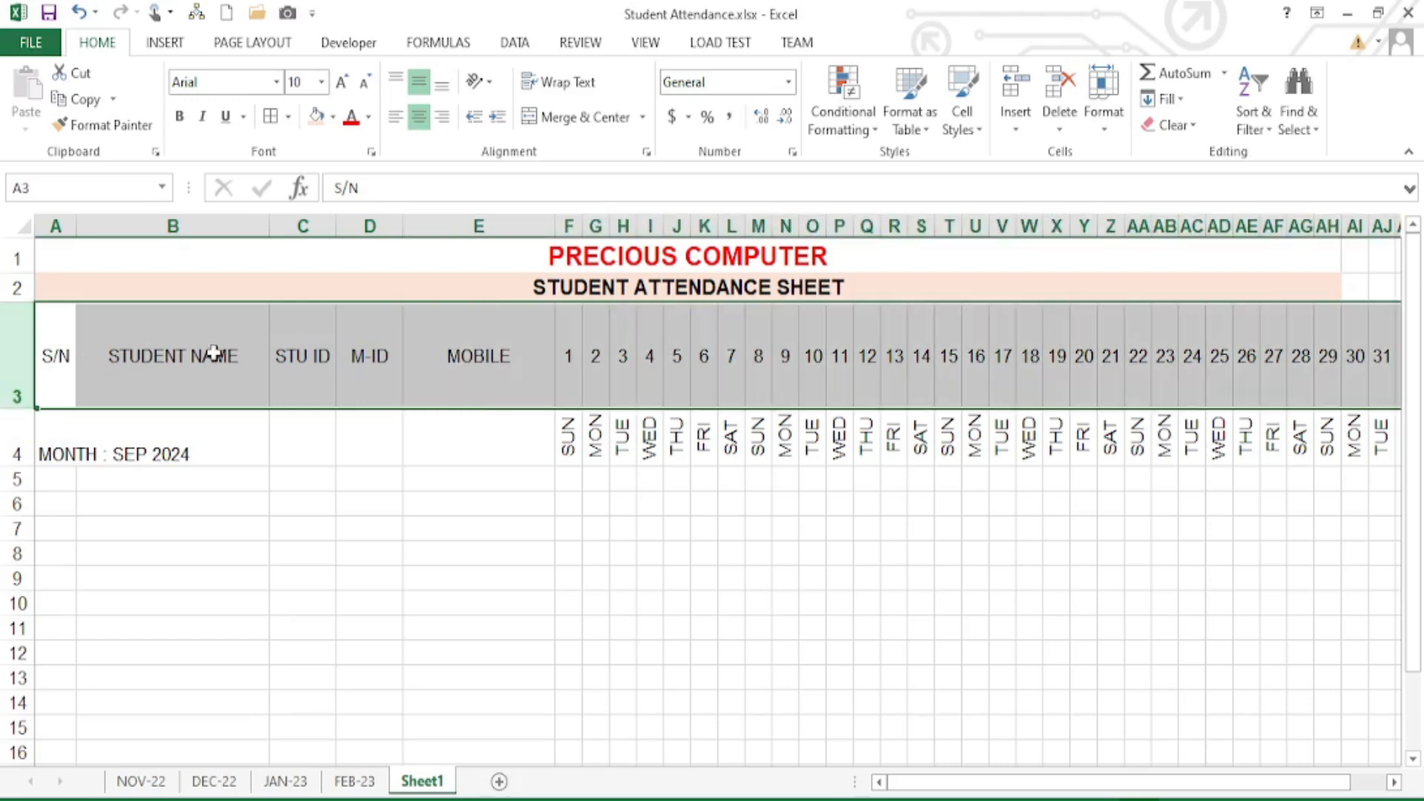
left_click(180, 117)
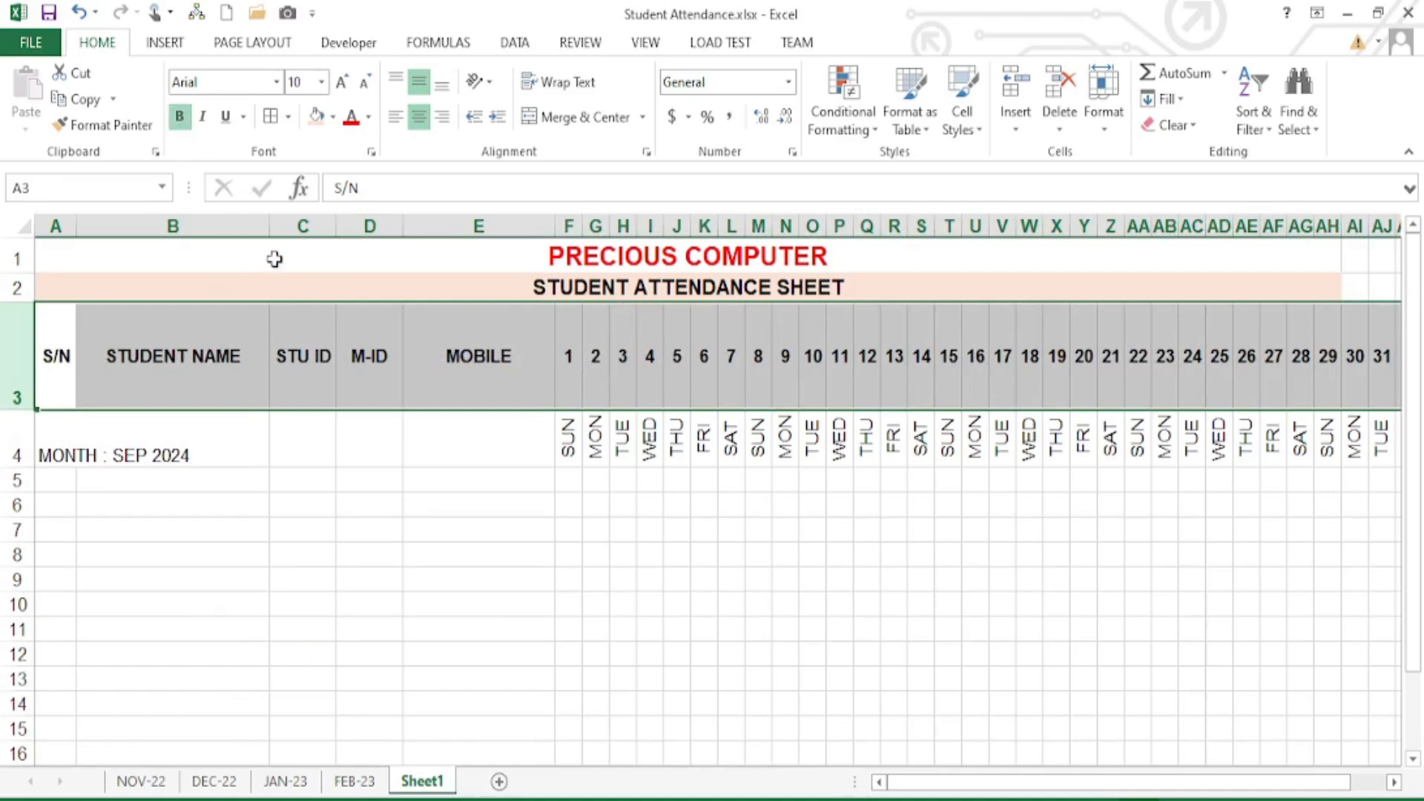
left_click(333, 116)
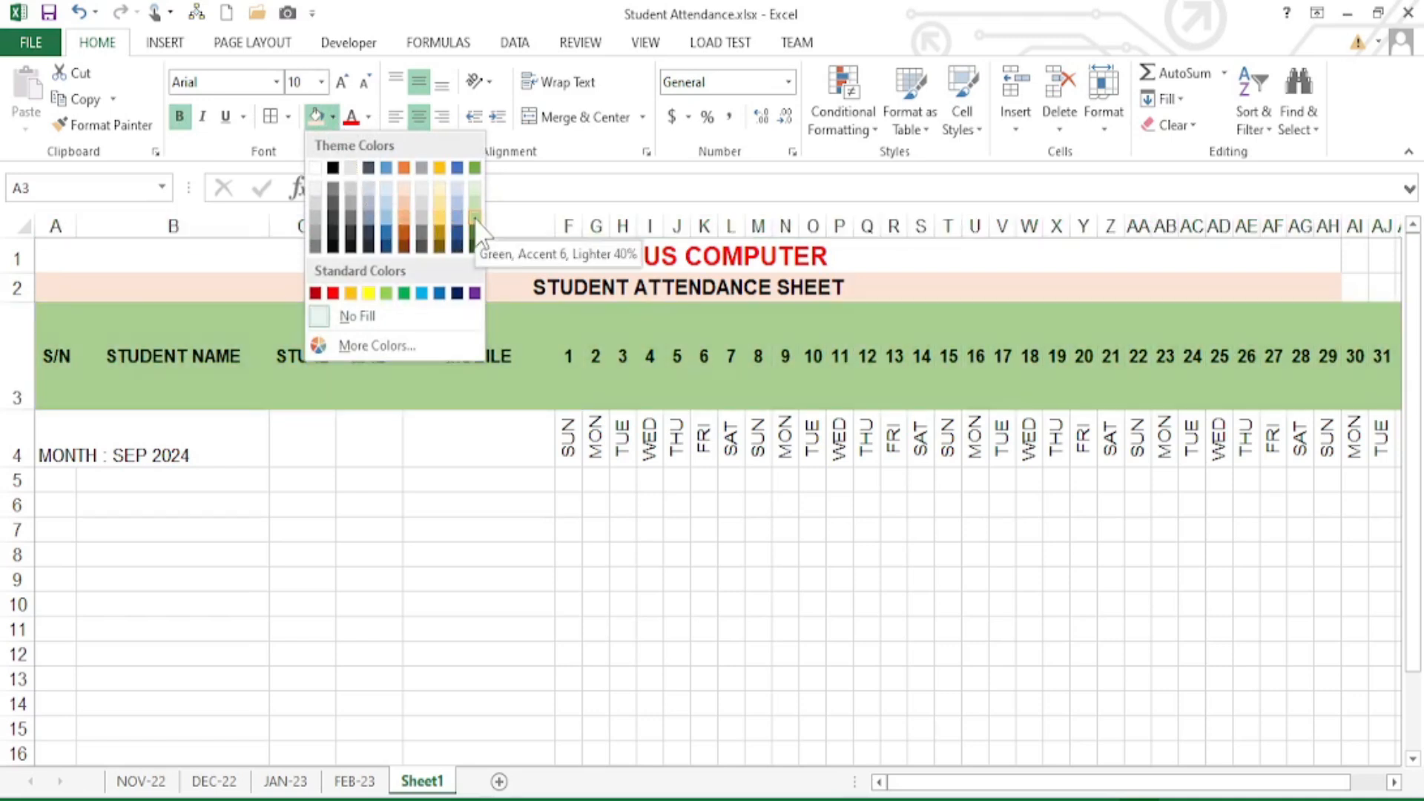
left_click(475, 232)
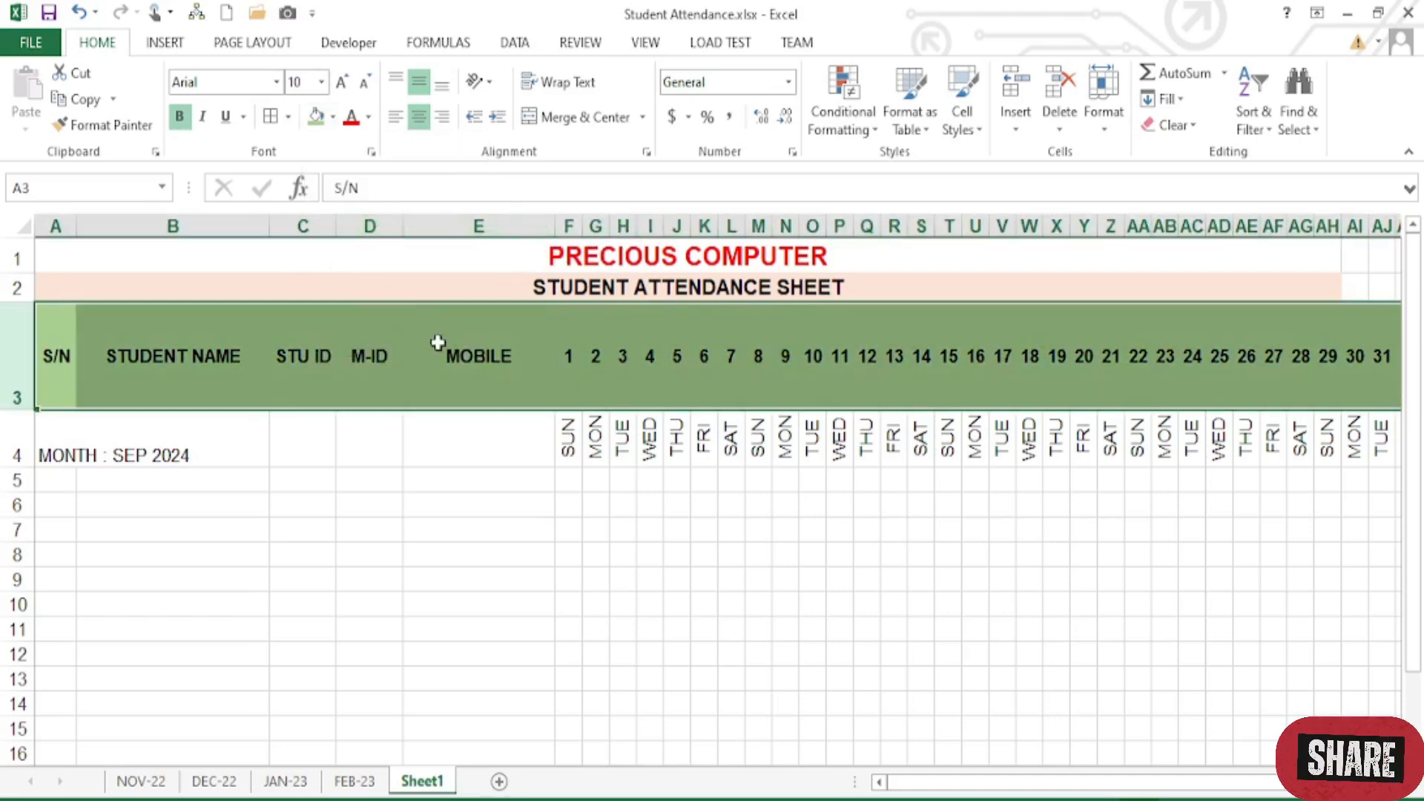
left_click(860, 391)
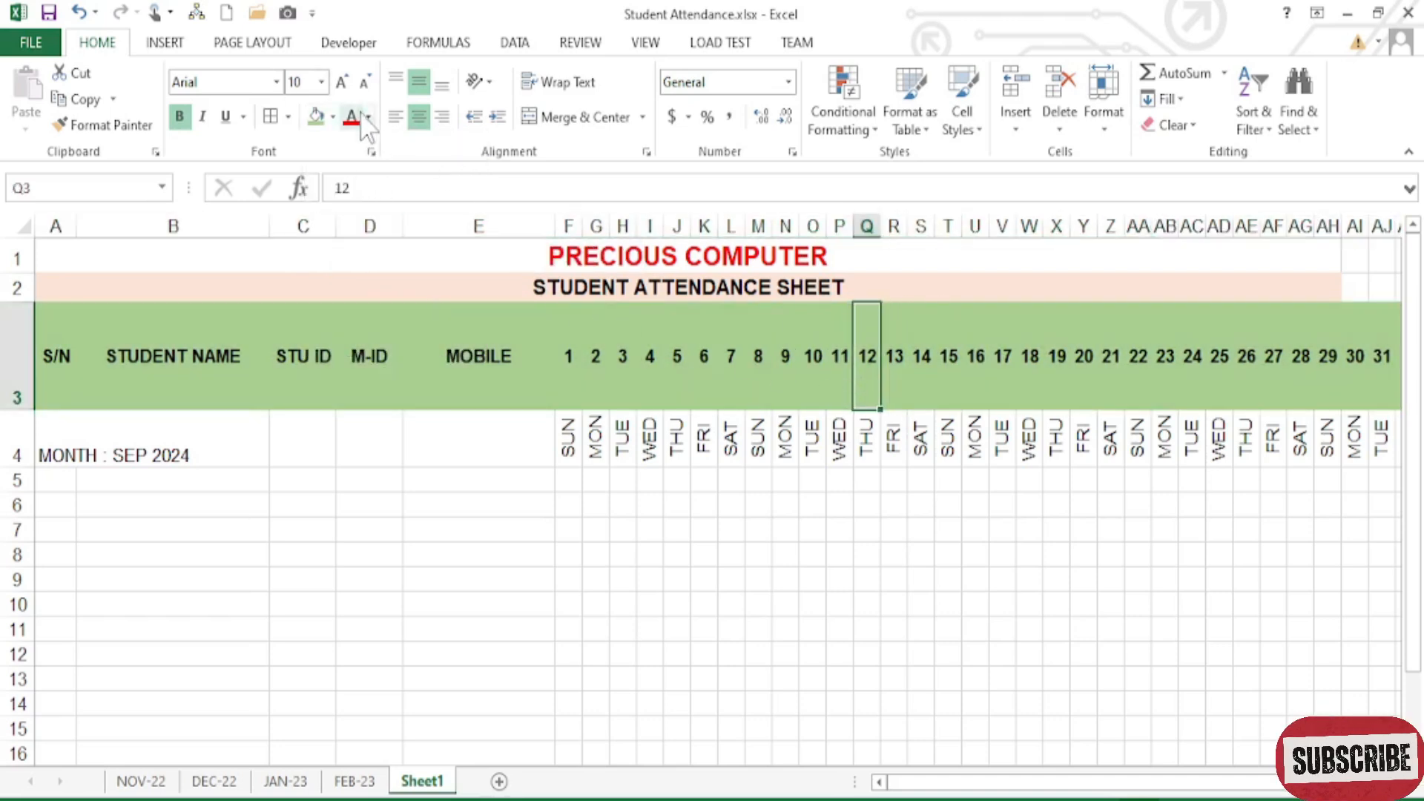
left_click_drag(178, 363, 505, 358)
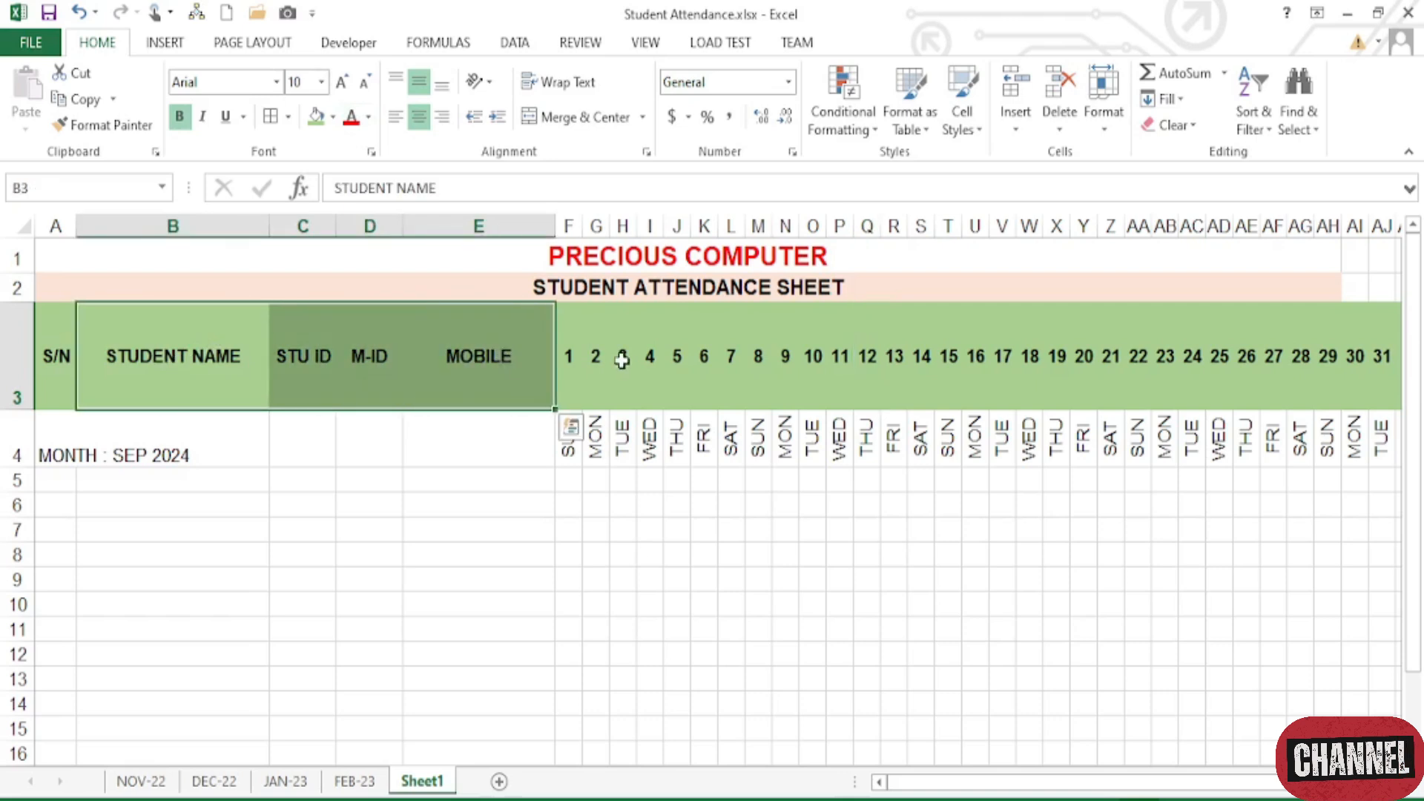
left_click(626, 364)
left_click_drag(572, 449, 706, 439)
left_click(818, 444)
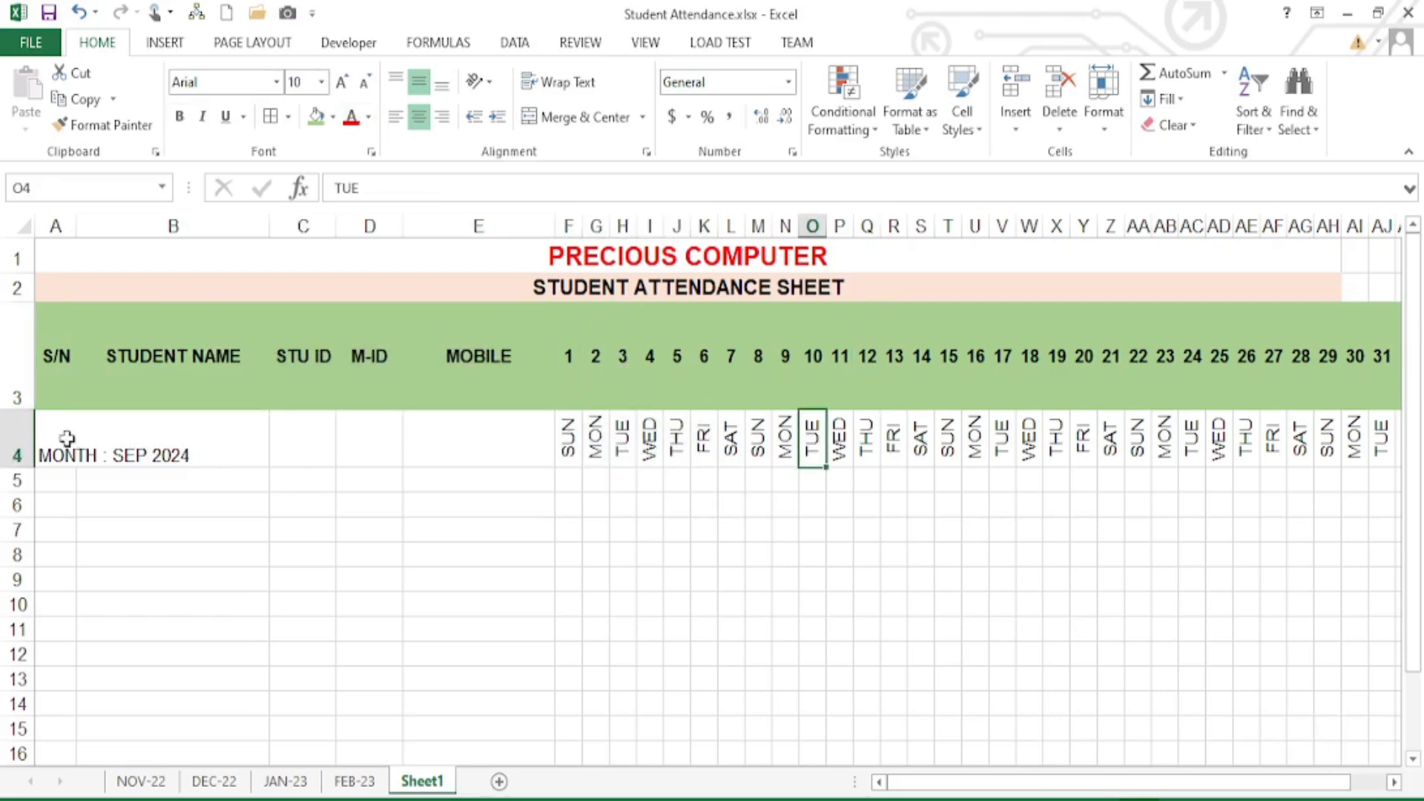
- Merge MONTH : SEP 2024 across A4:E4, middle-aligned, bold at 16 point, with light peach fill
left_click_drag(67, 439, 473, 437)
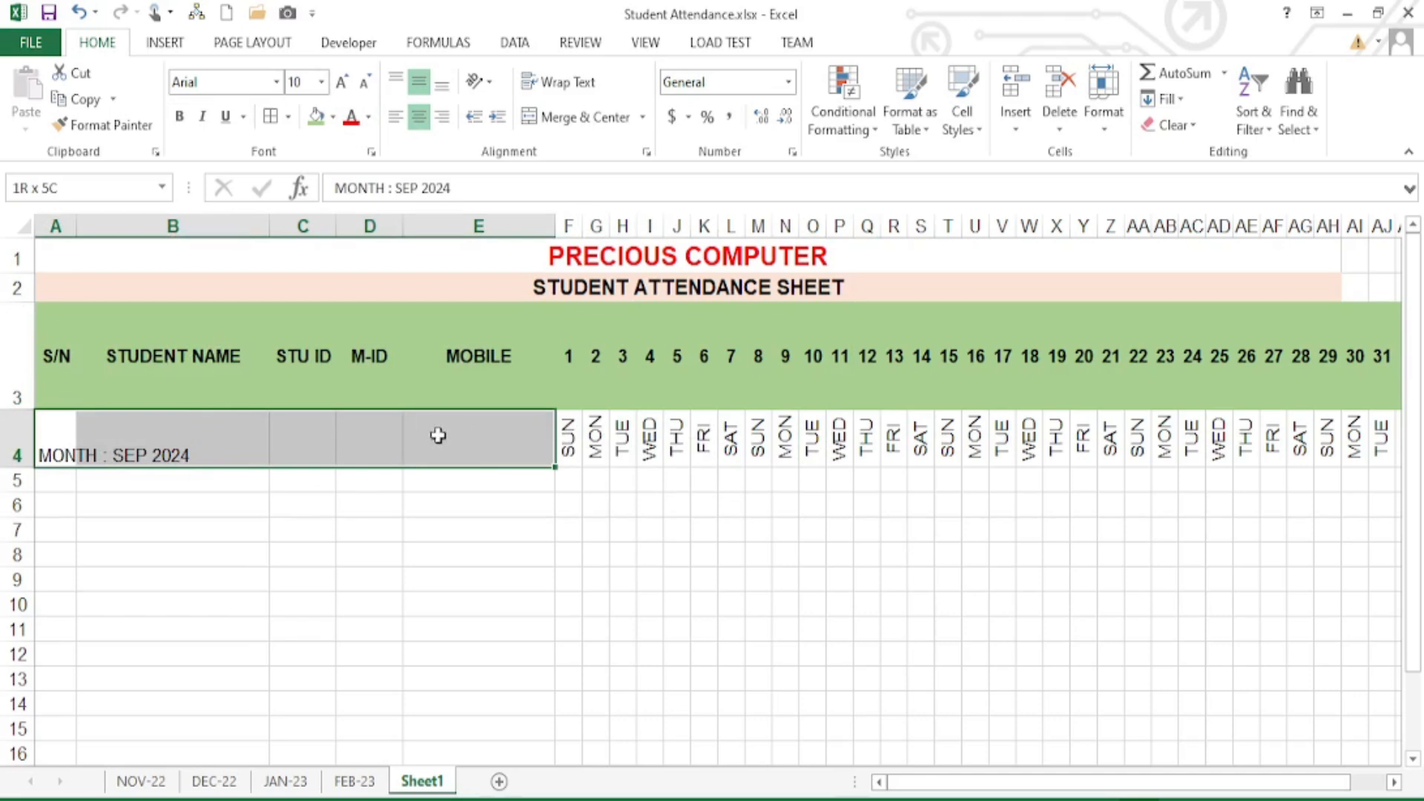
left_click(578, 117)
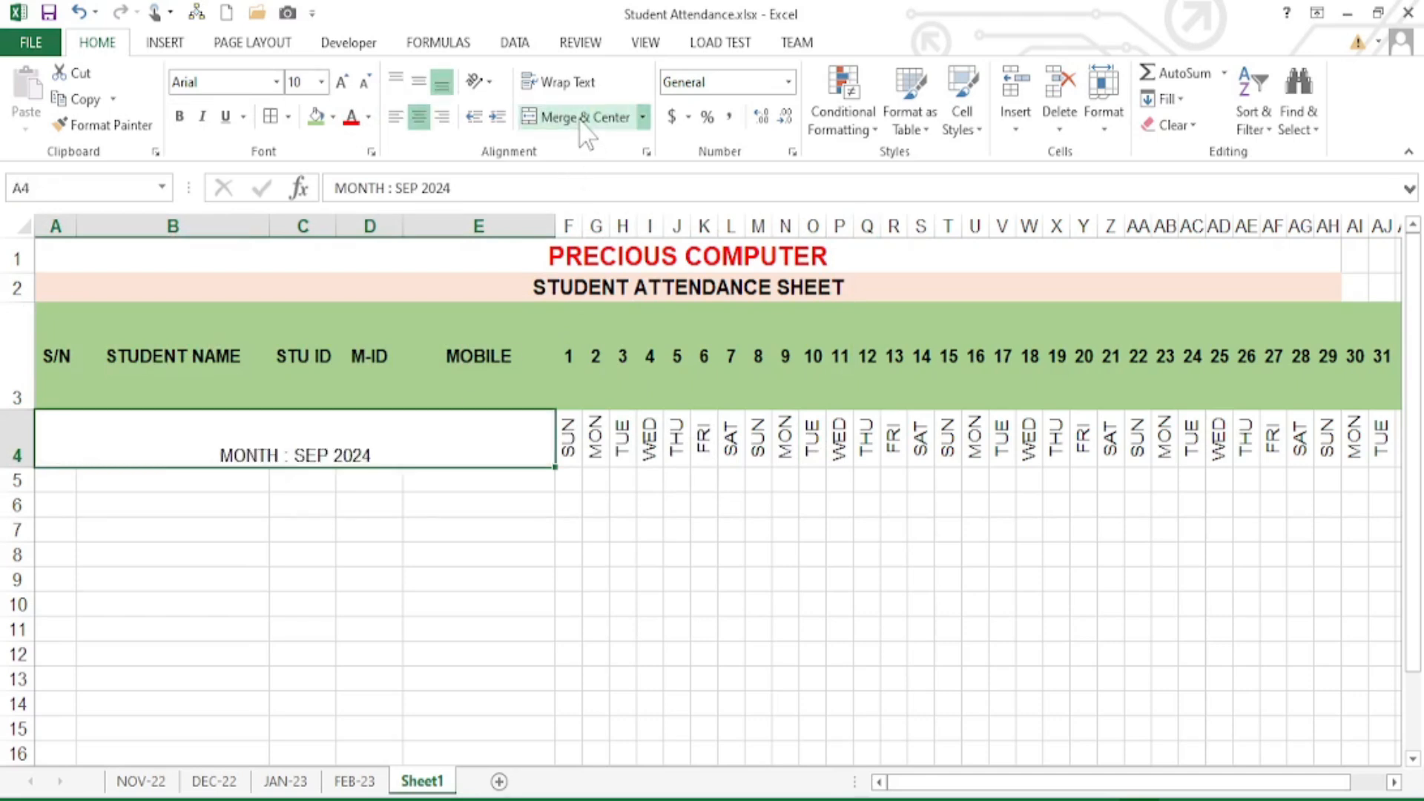
left_click(419, 82)
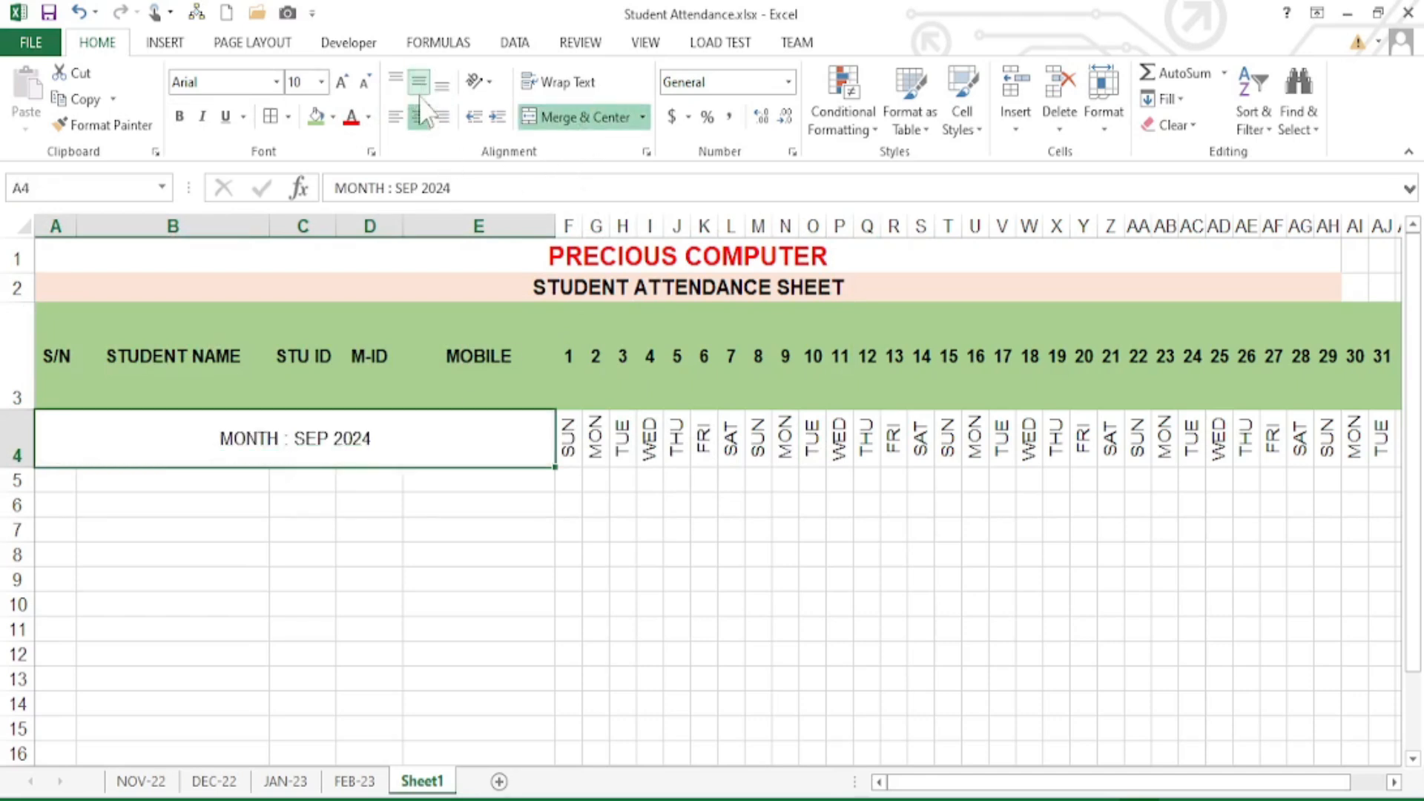
left_click(180, 118)
left_click(341, 82)
left_click(341, 81)
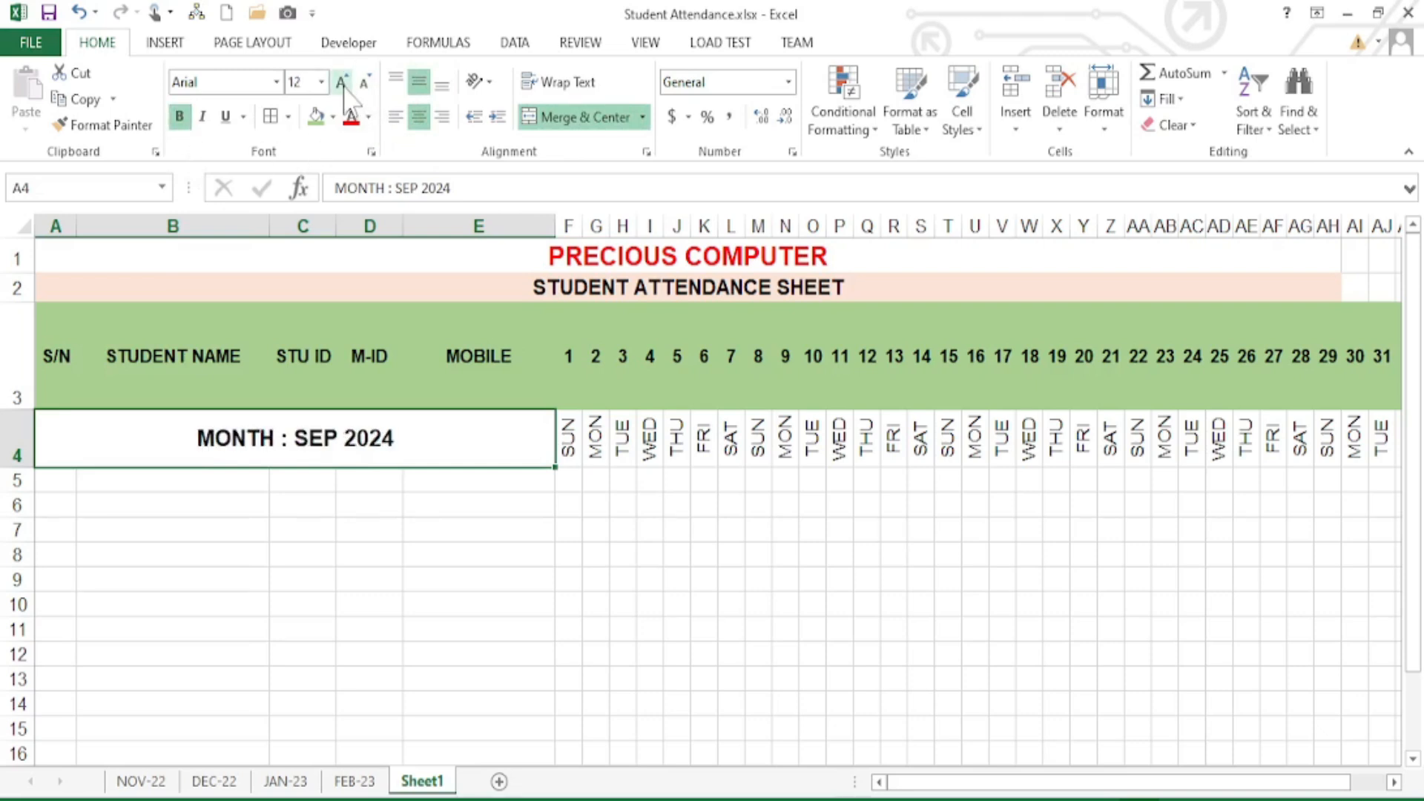
left_click(341, 82)
left_click(341, 82)
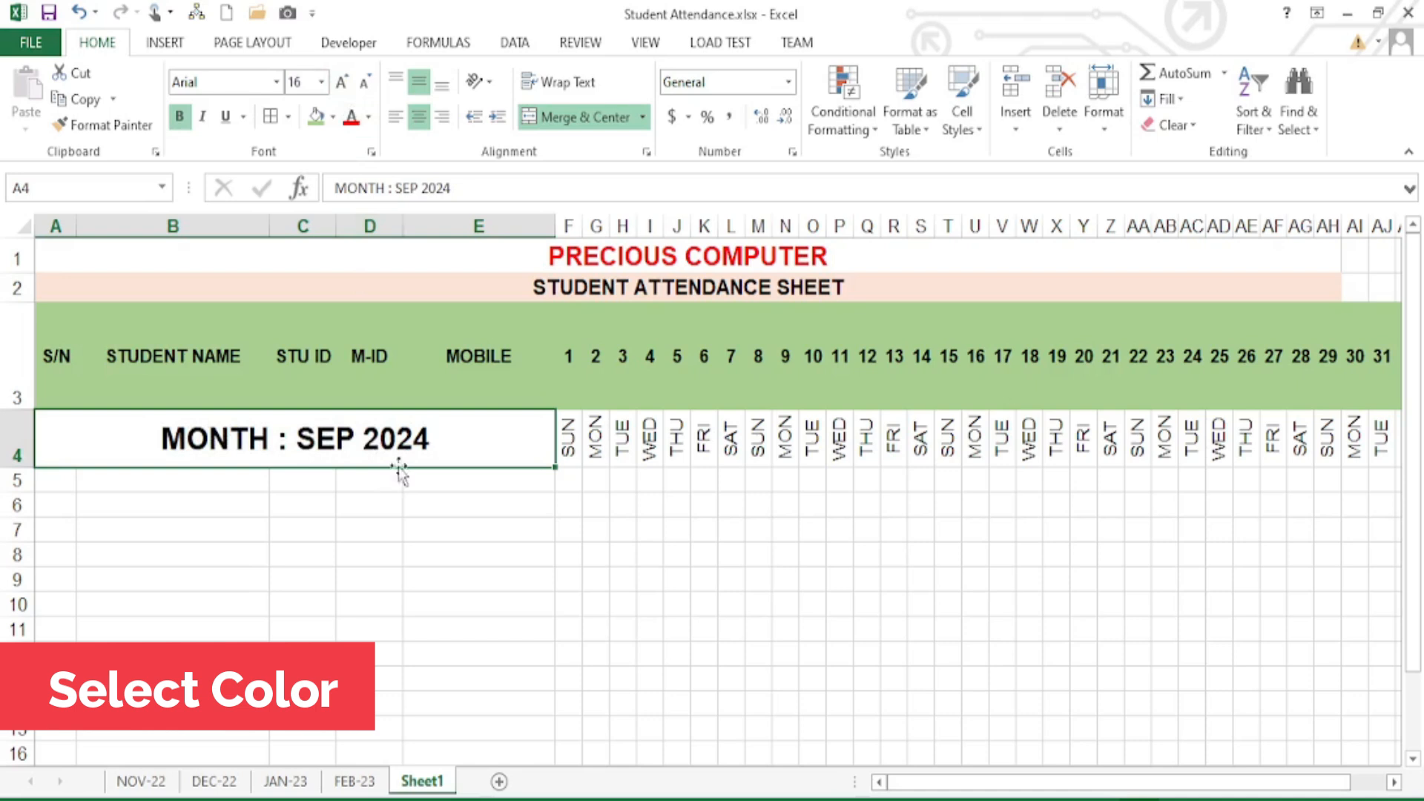
left_click(333, 117)
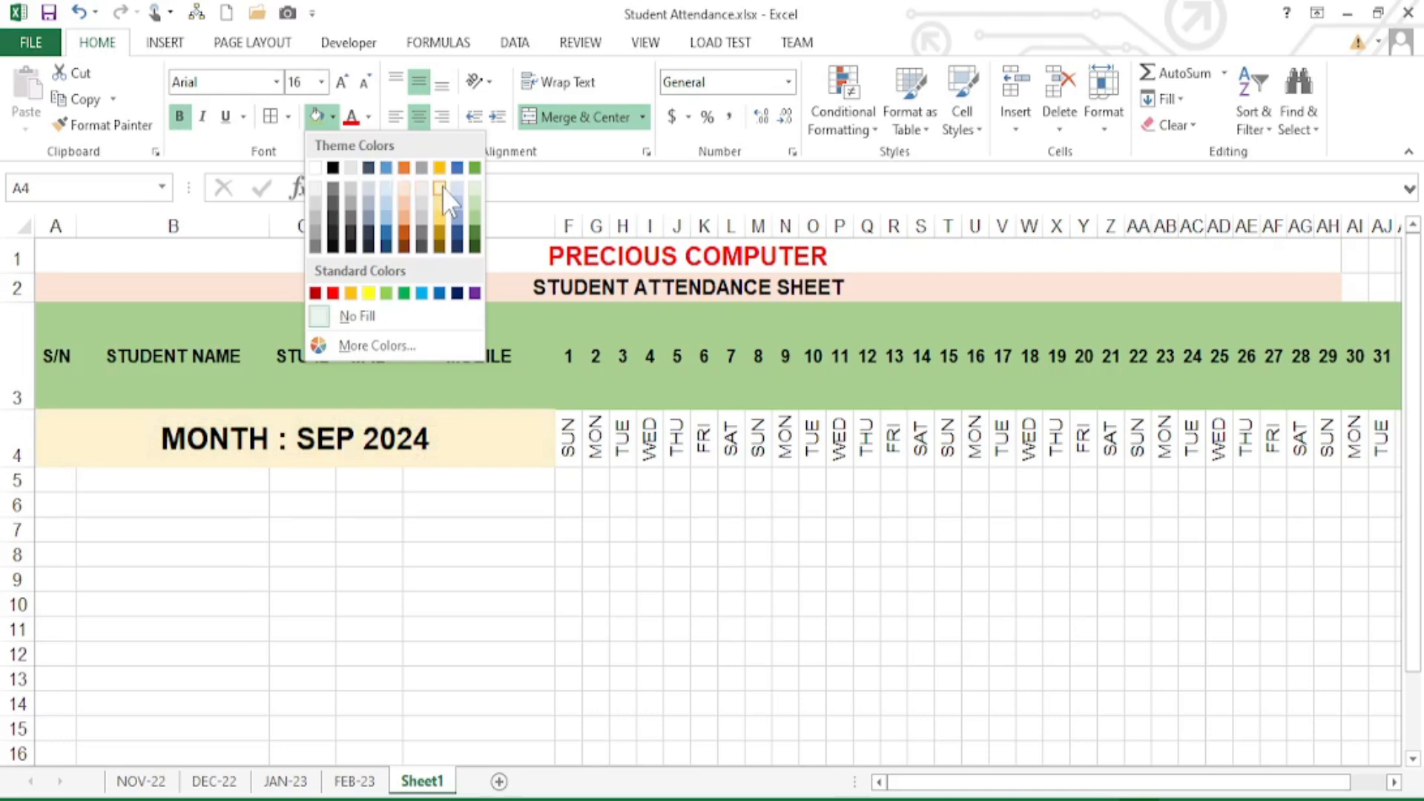
left_click(409, 188)
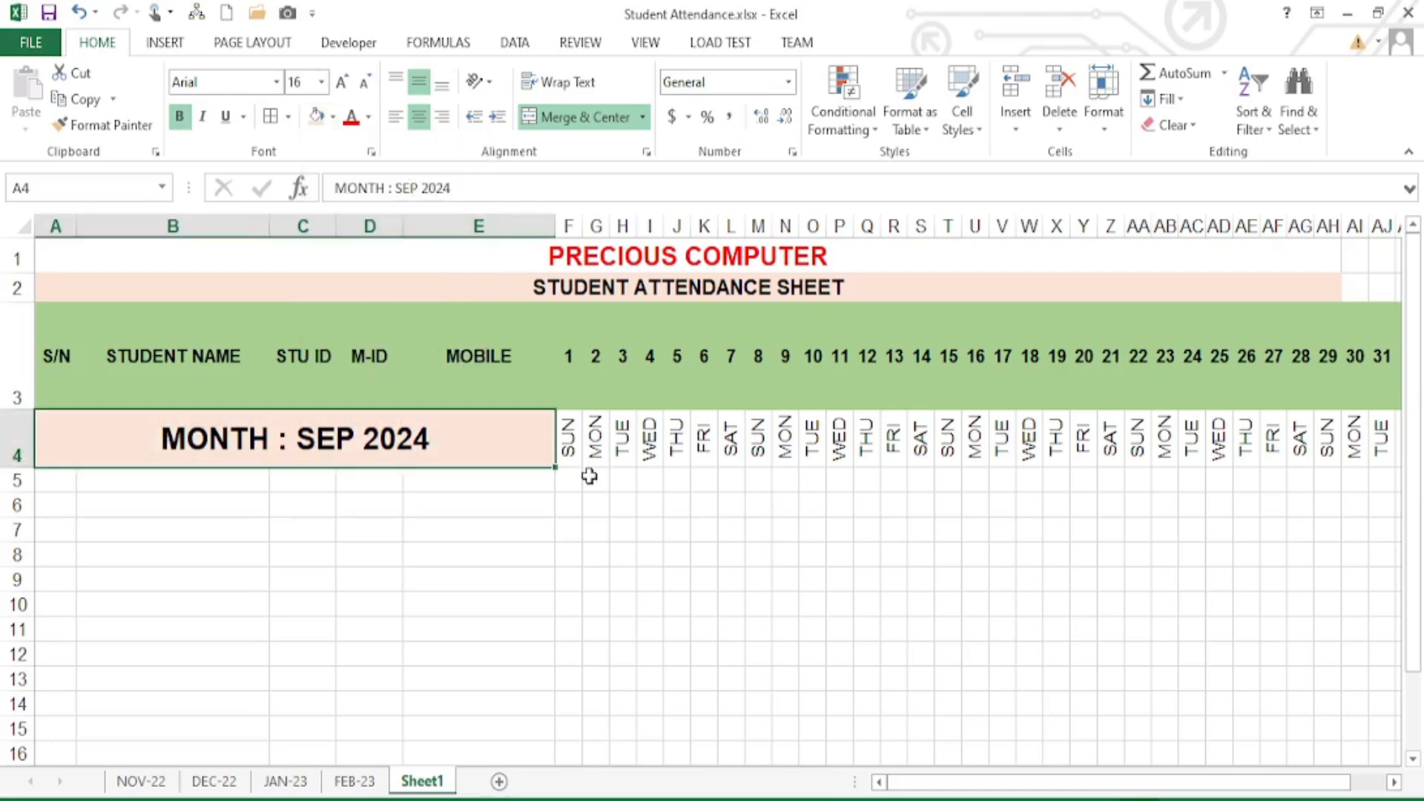
left_click_drag(569, 443, 1154, 437)
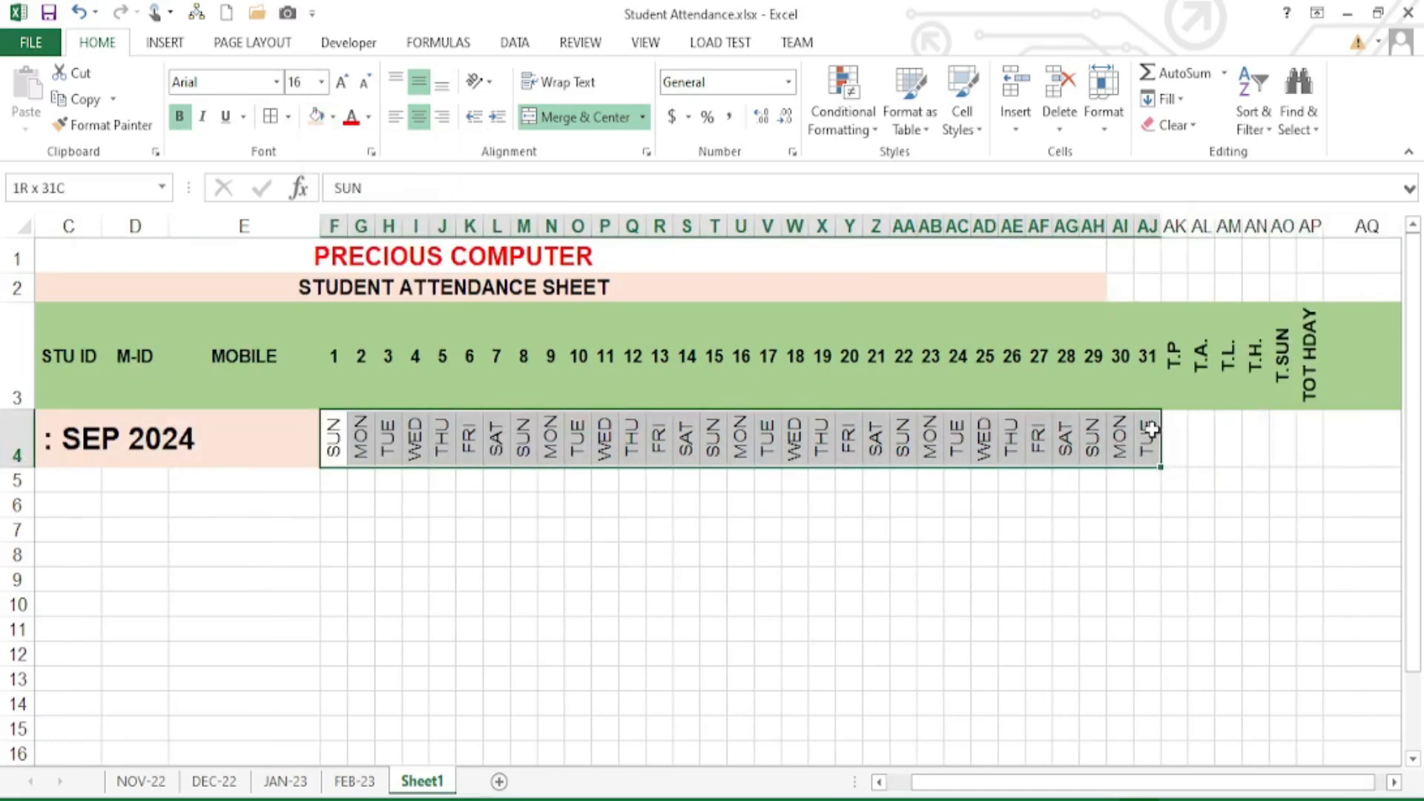
- Make the weekday labels SUN through TUE in F4:AJ4 bold
left_click(179, 117)
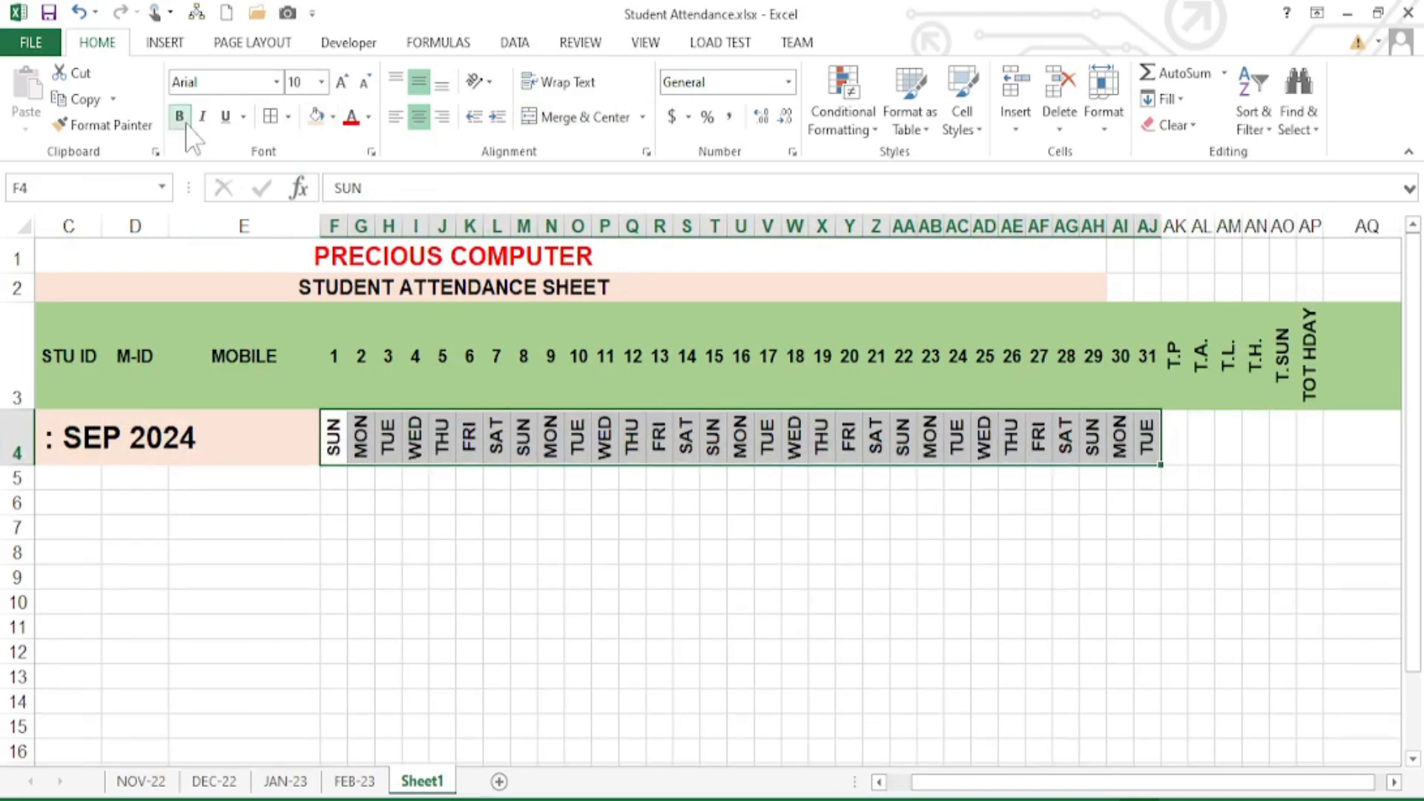
left_click(380, 457)
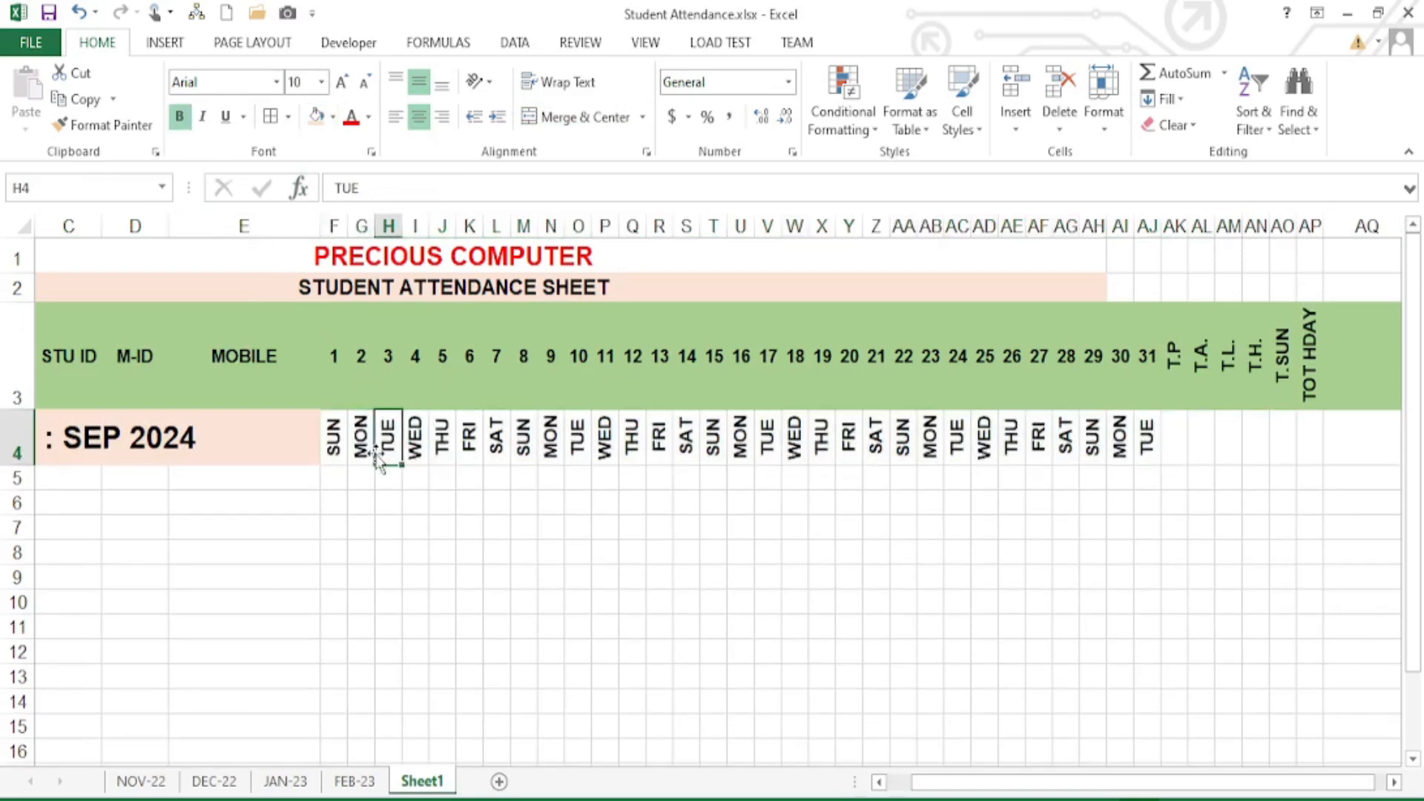
left_click(331, 436)
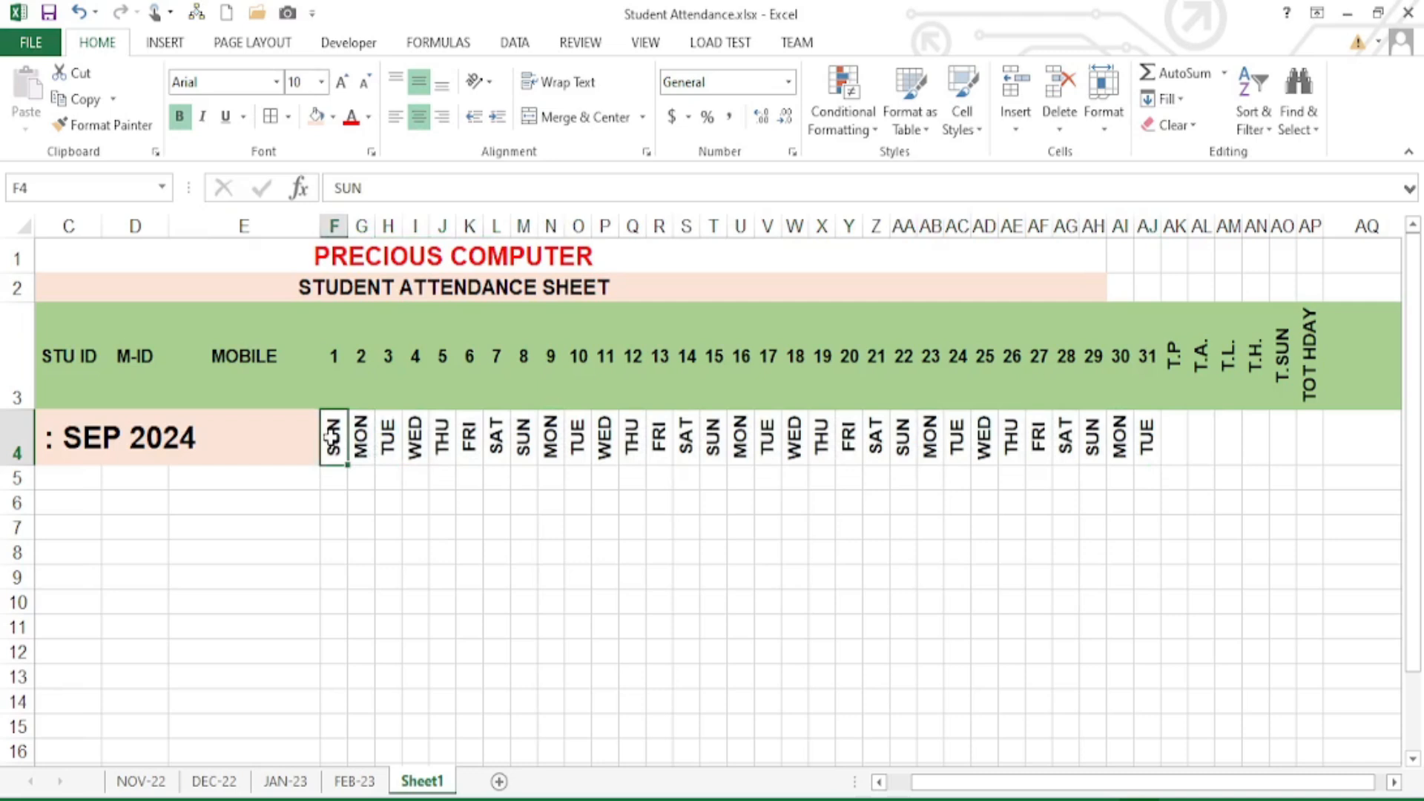
- Give the five SUN cells in F4, M4, T4, AA4 and AH4 a red fill with white text
key("ctrl+c")
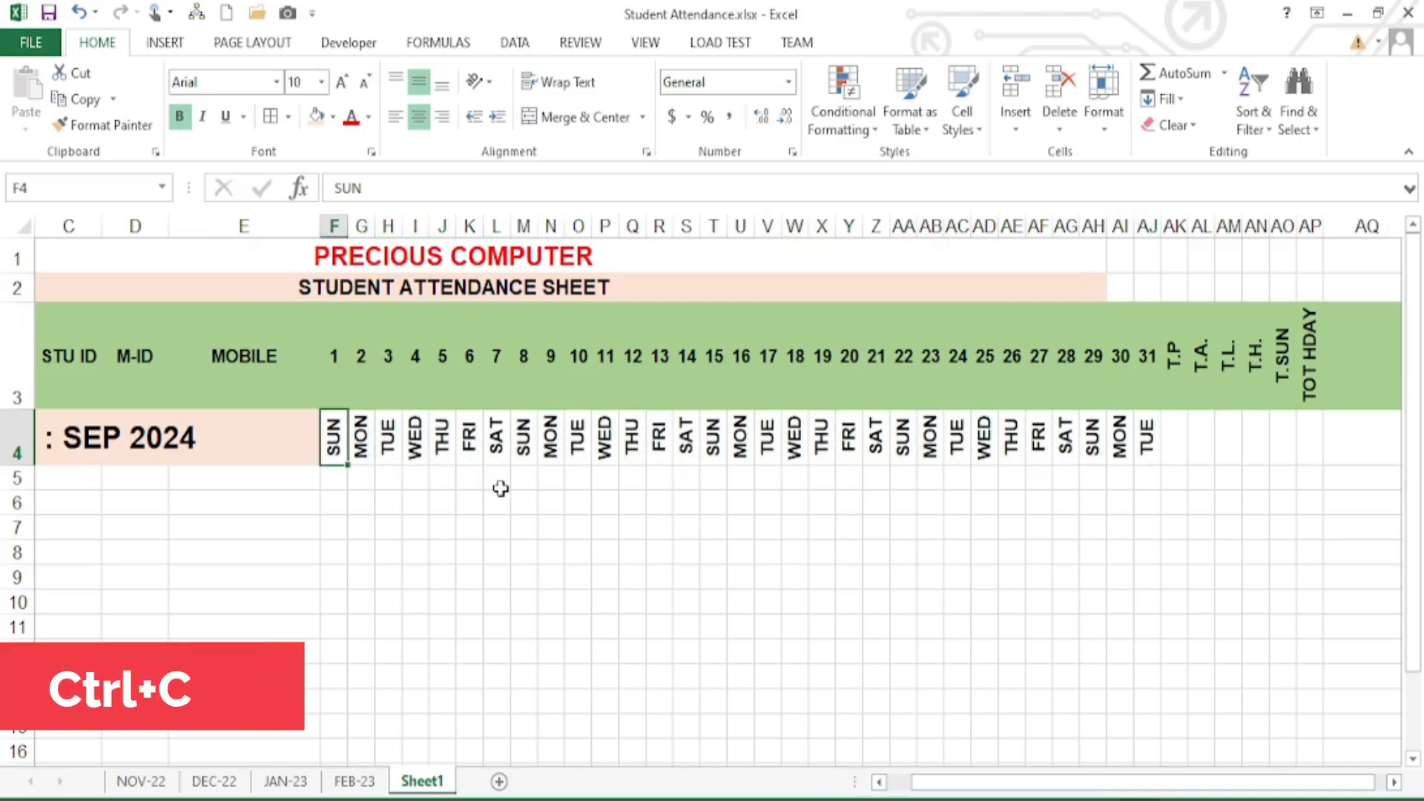
left_click(525, 441, "ctrl")
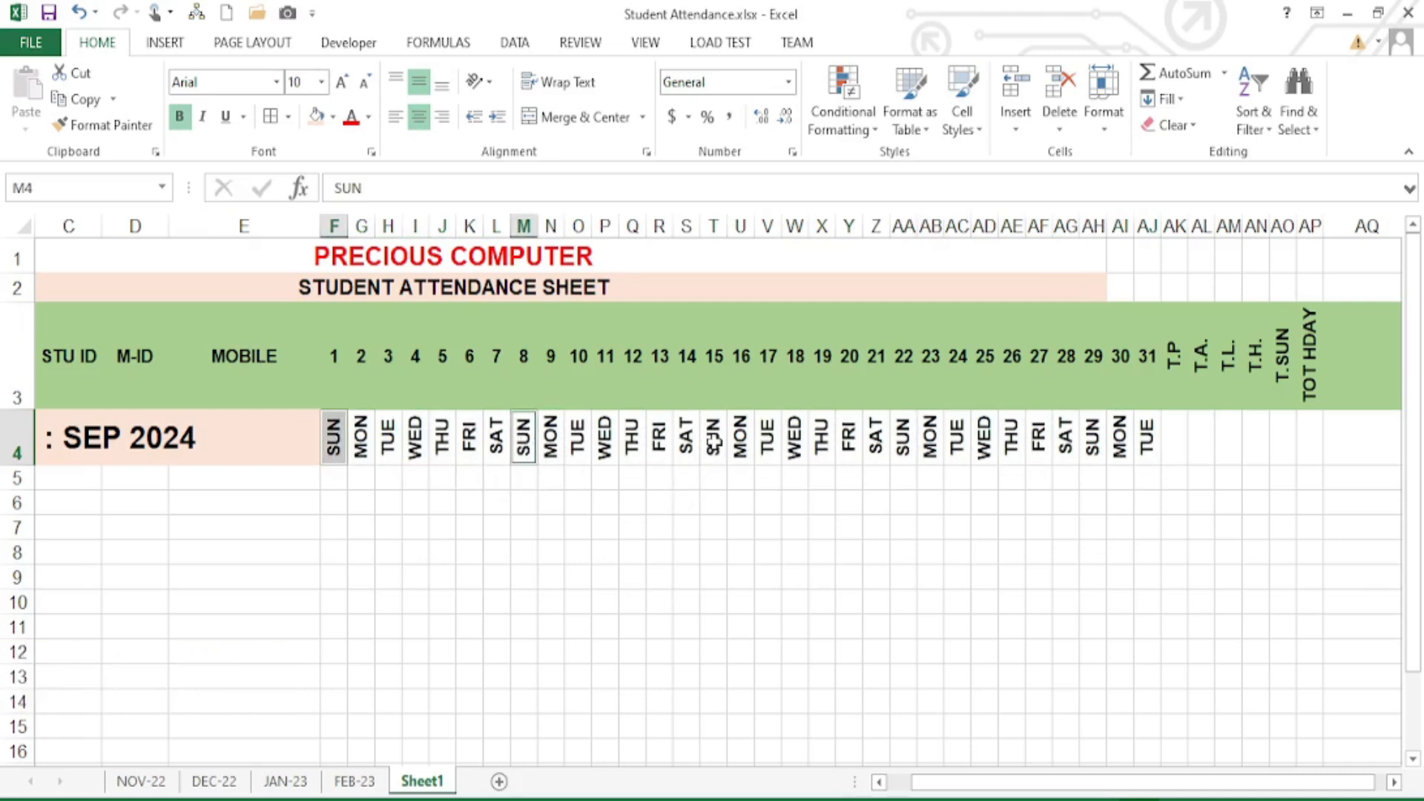
left_click(713, 443, "ctrl")
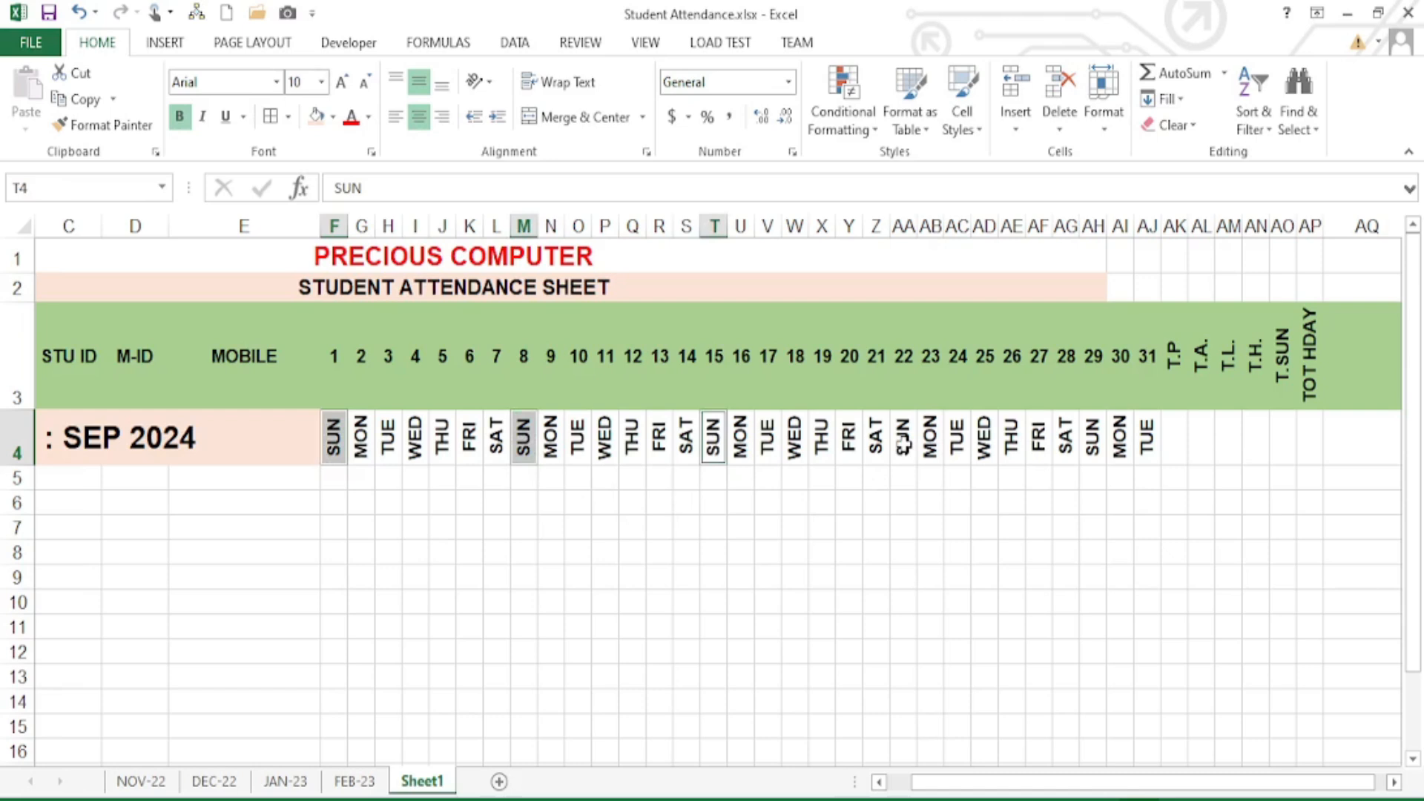
left_click(904, 444, "ctrl")
left_click(1095, 442, "ctrl")
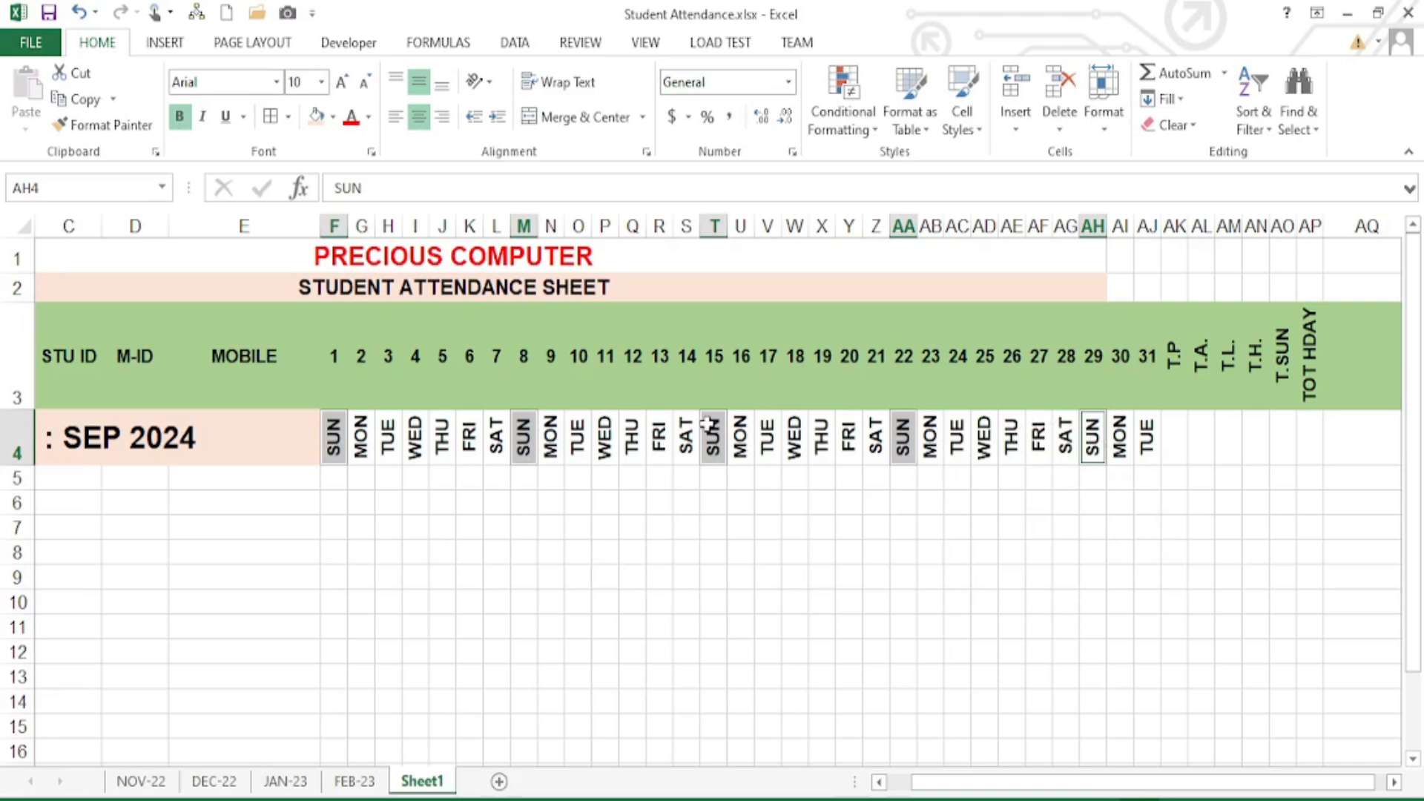
left_click(333, 116)
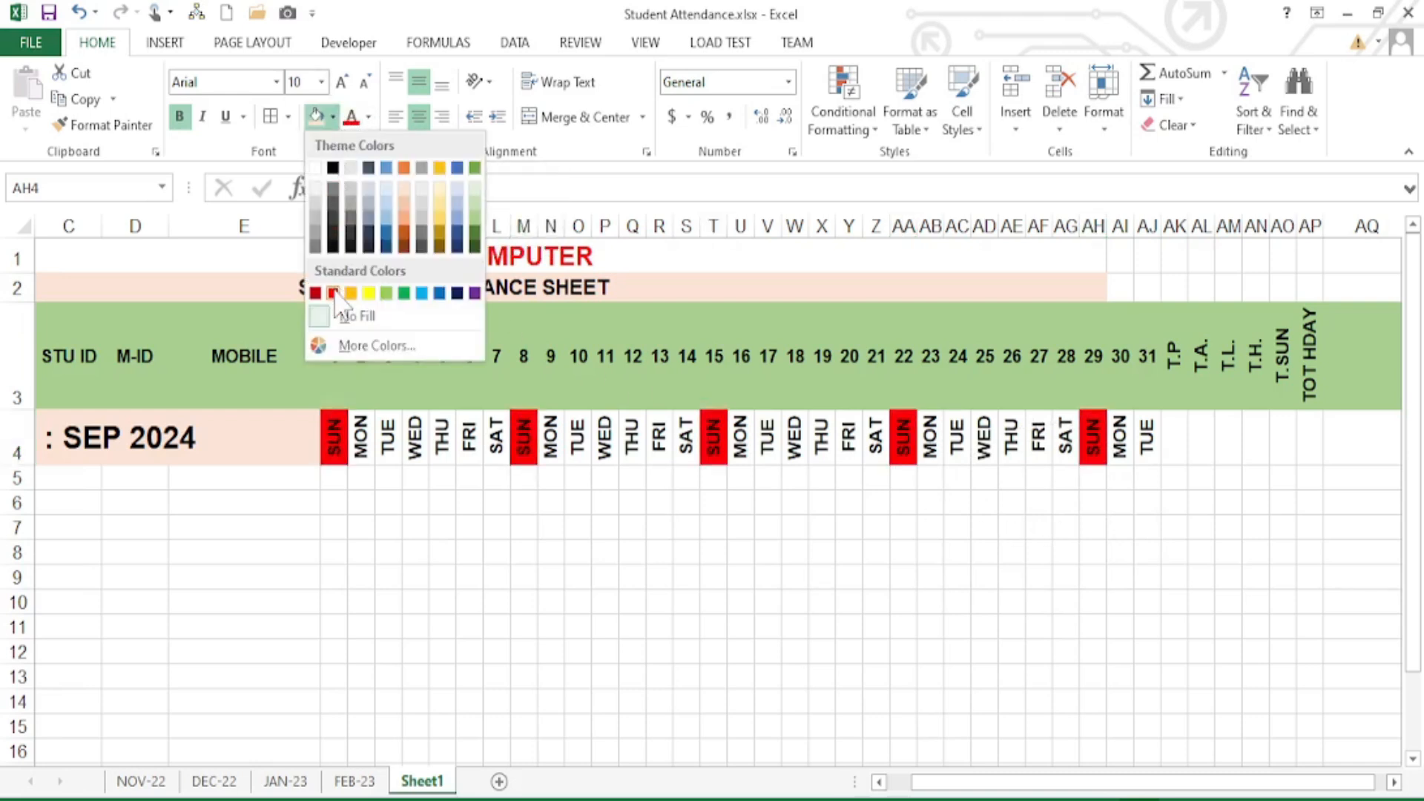
left_click(333, 293)
left_click(369, 116)
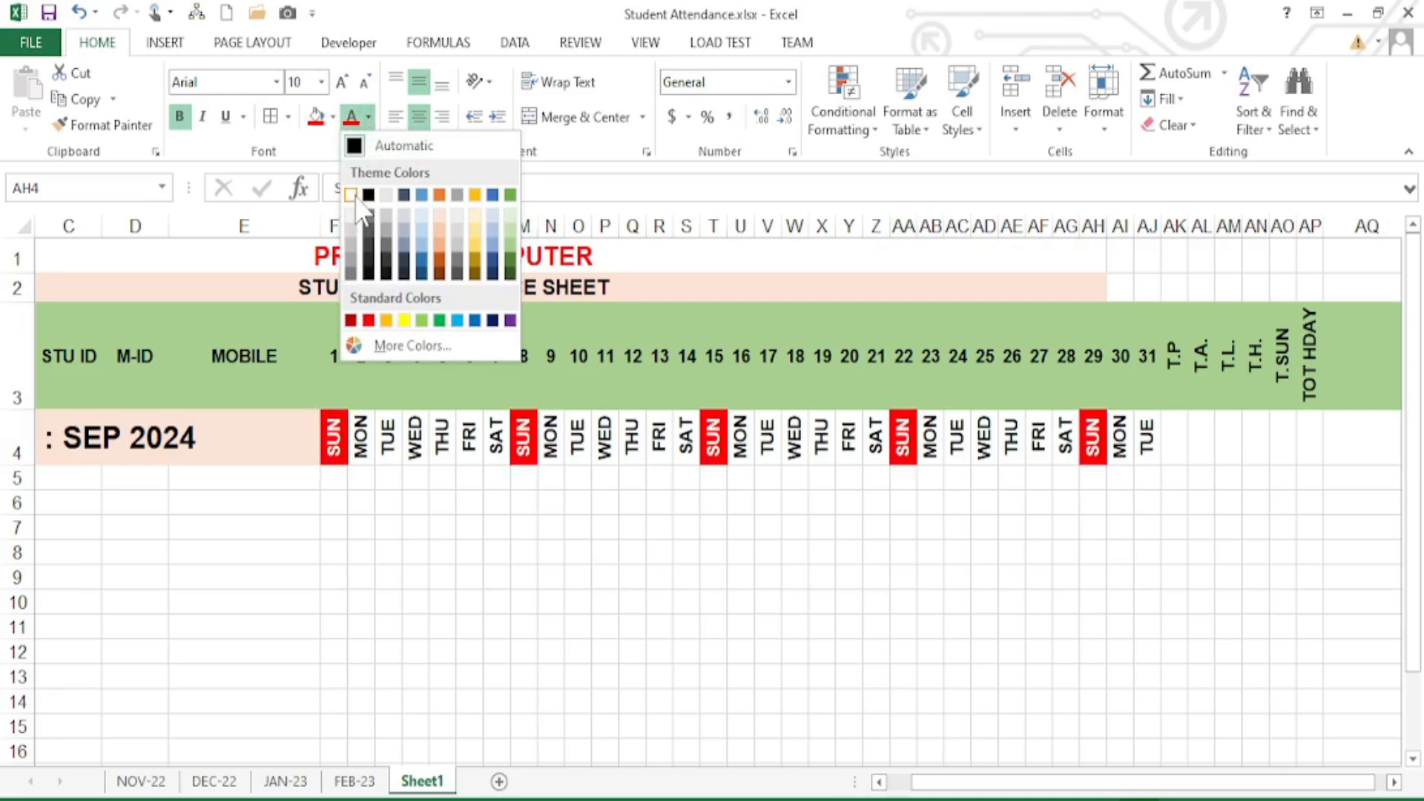
left_click(354, 195)
left_click(503, 546)
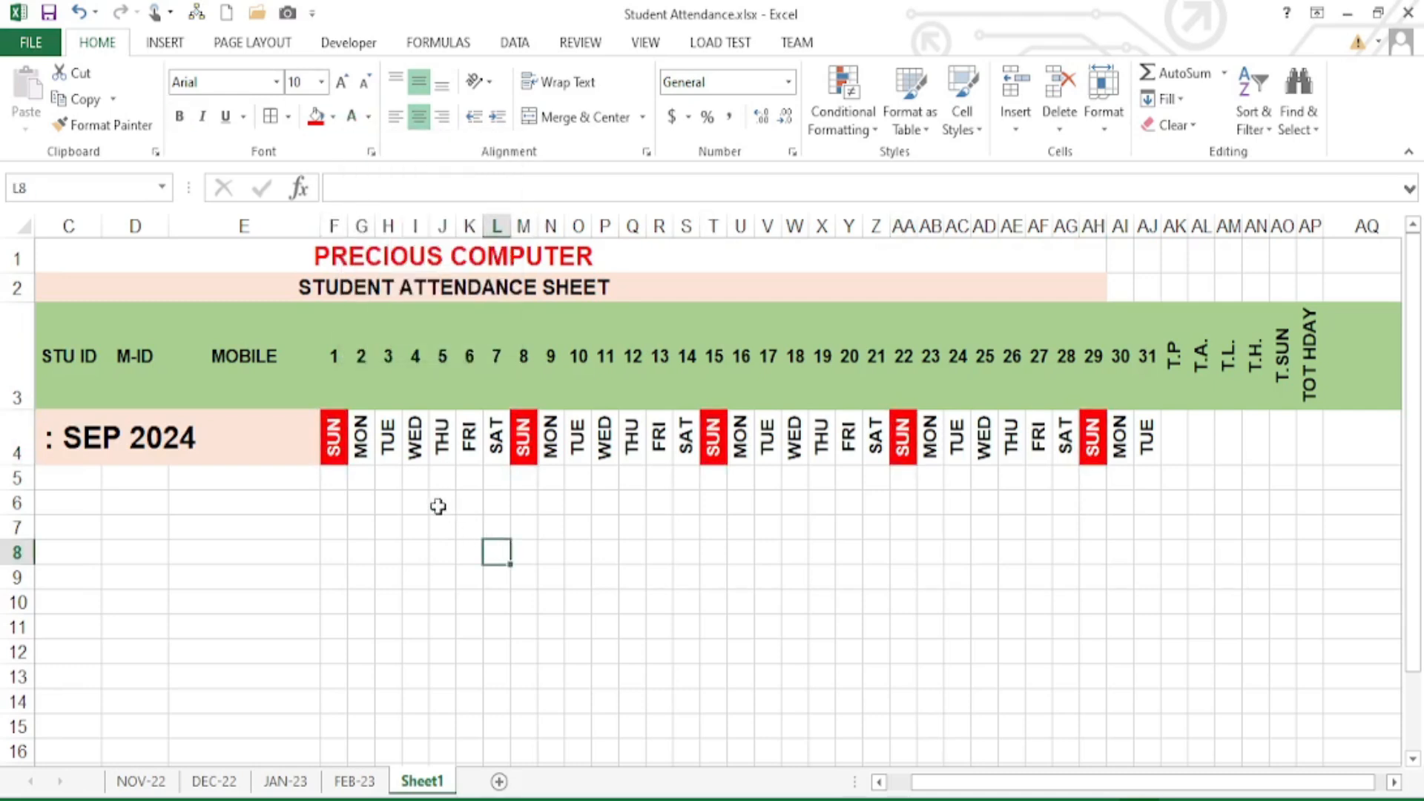
- Give every MON–SAT block in row 4, plus the final MON–TUE, a pale blue-grey fill
left_click_drag(361, 439, 494, 439)
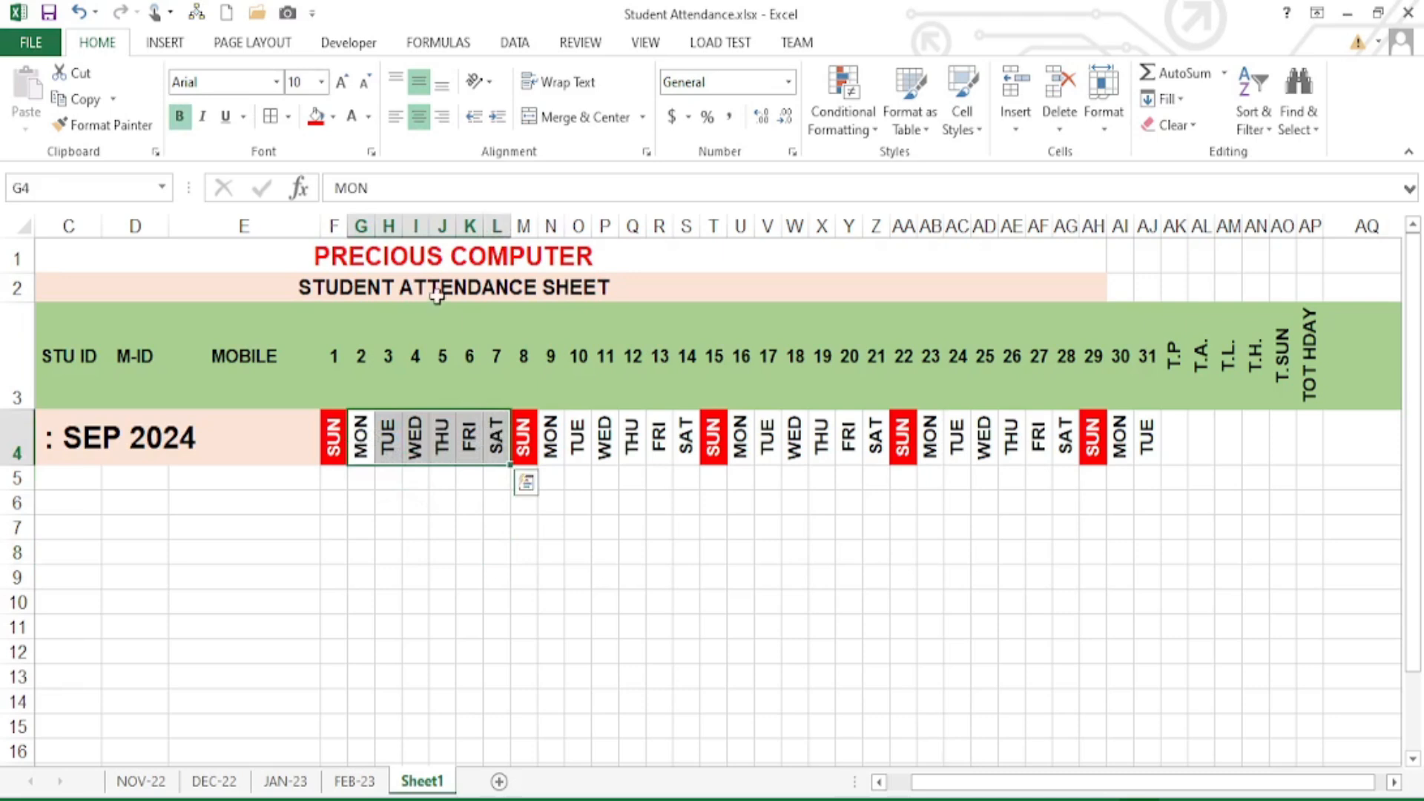
left_click(334, 117)
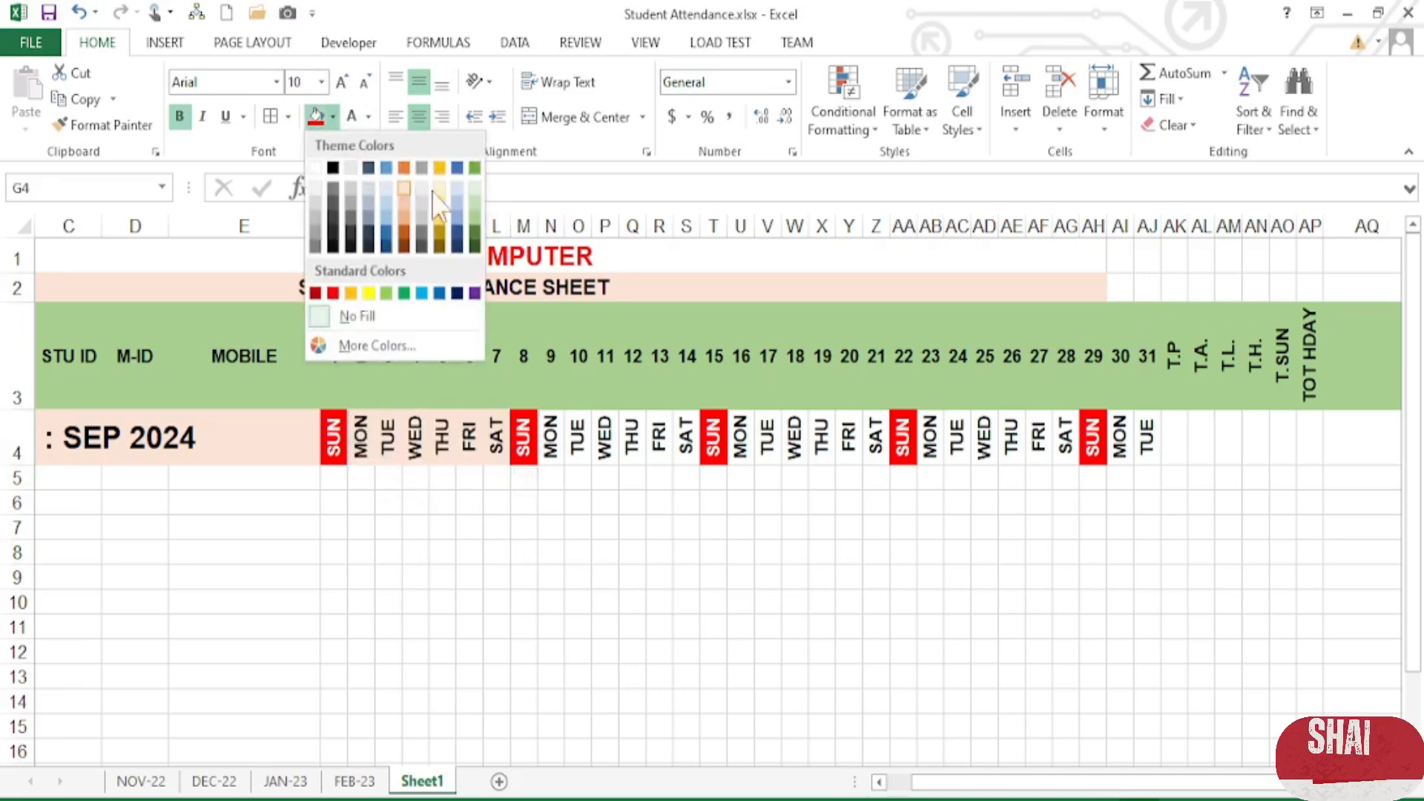
left_click(475, 189)
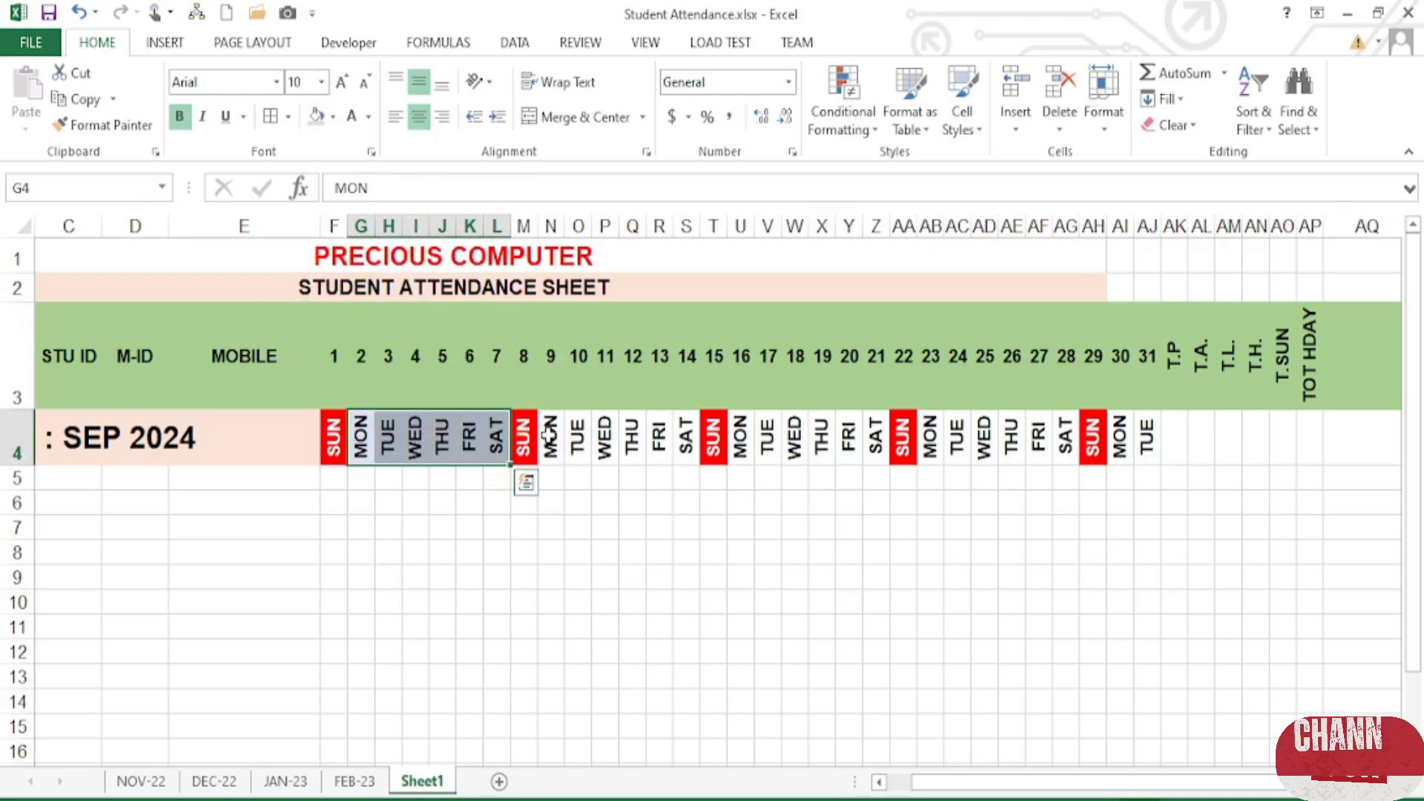
left_click_drag(550, 443, 688, 445)
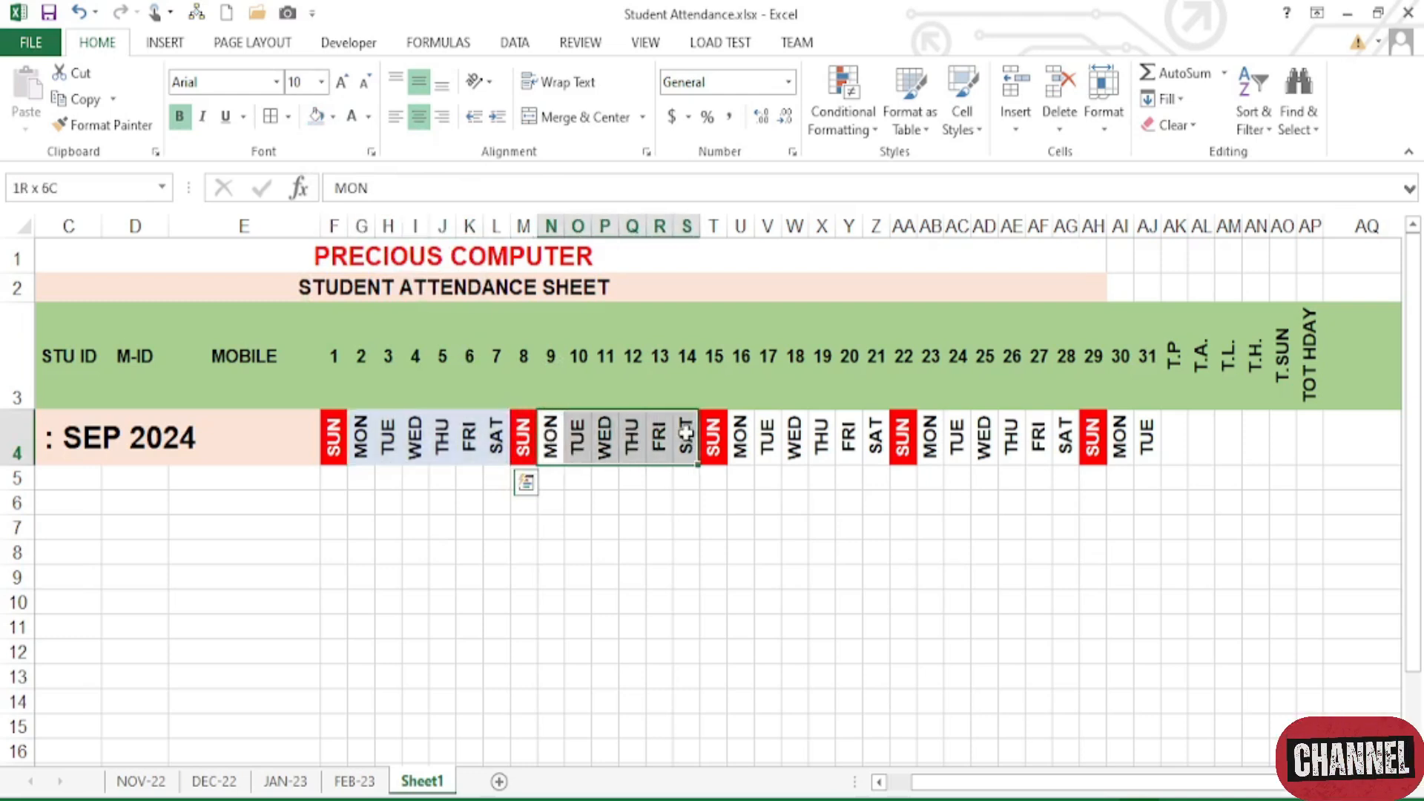
left_click(316, 116)
left_click_drag(739, 440, 1147, 441)
left_click(316, 117)
left_click(316, 116)
left_click(316, 116)
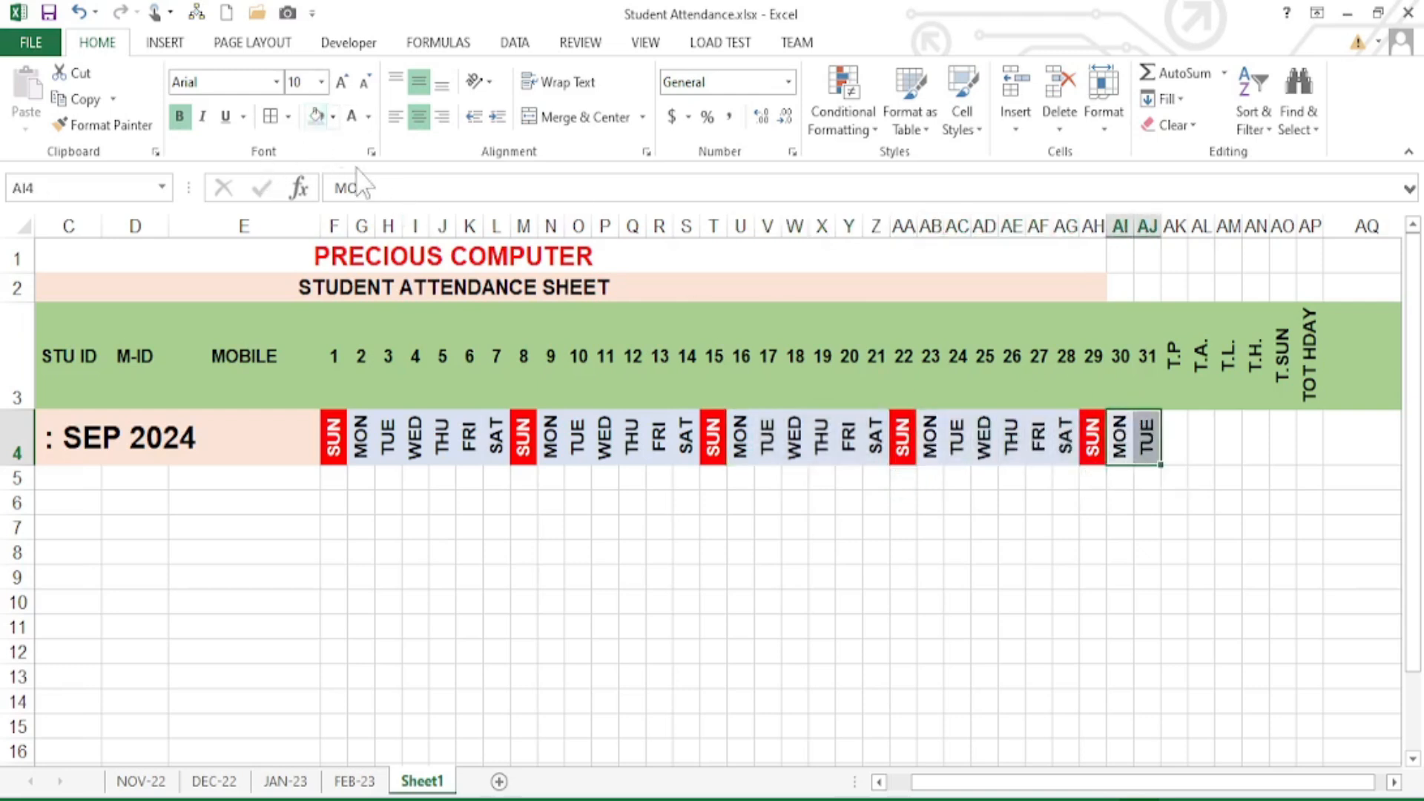
left_click(905, 454)
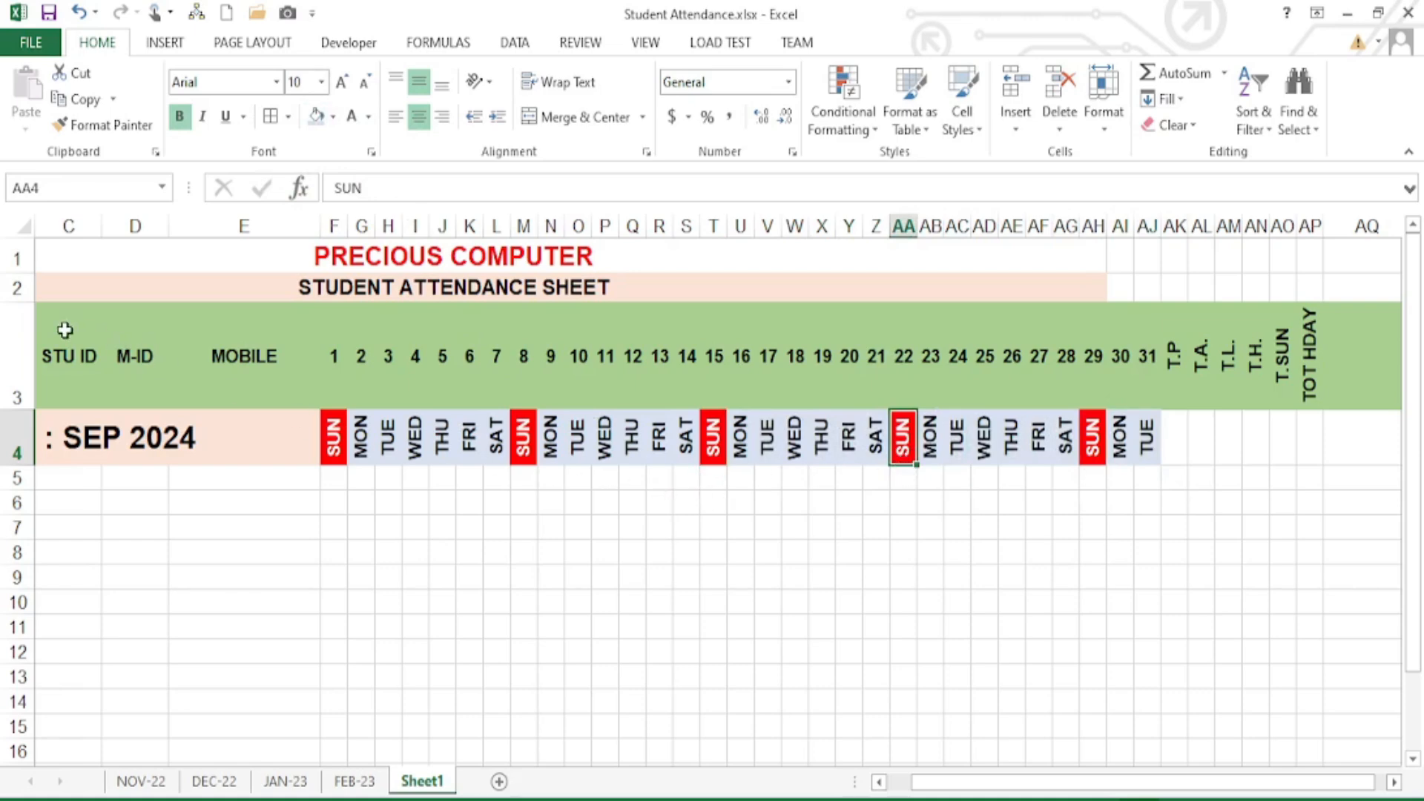
left_click(356, 781)
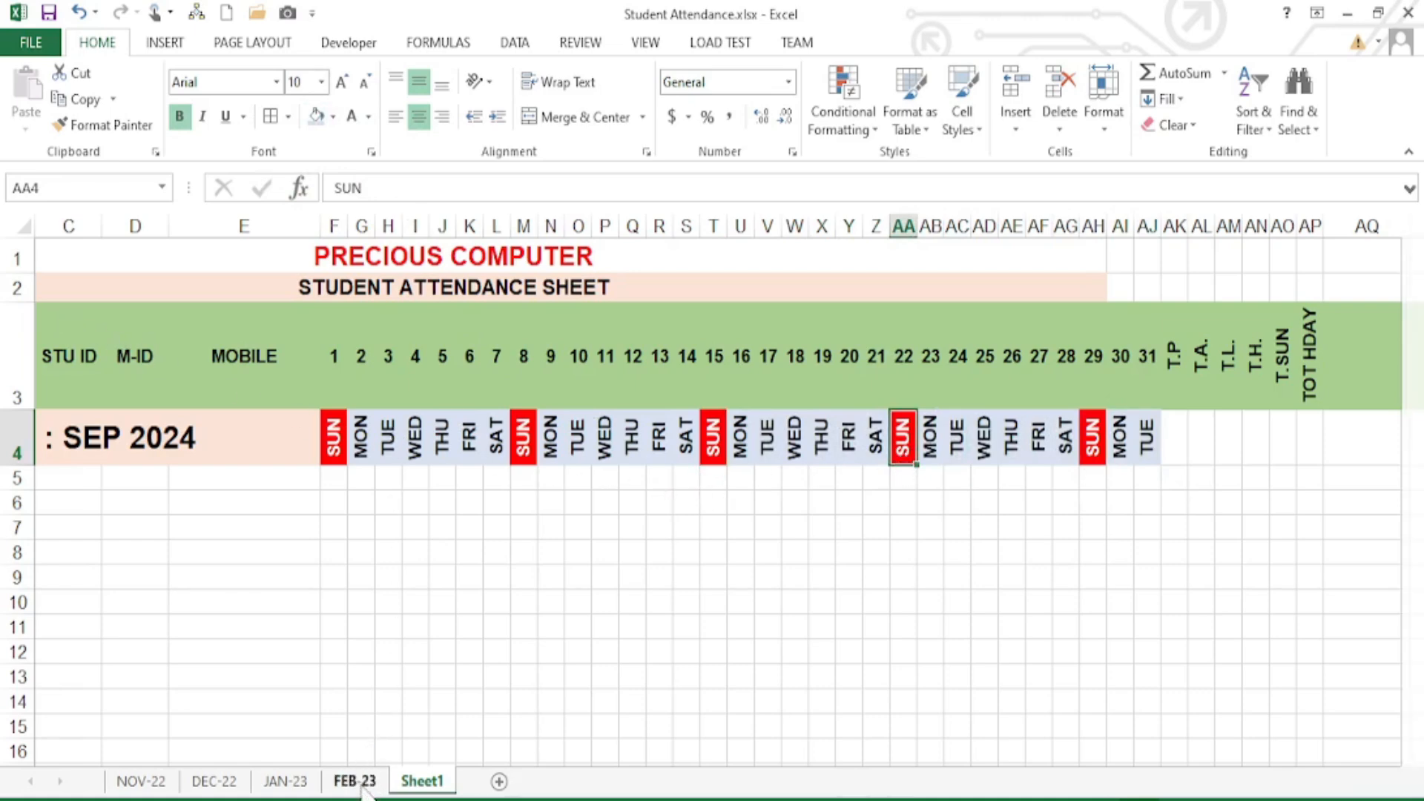
left_click_drag(476, 277, 482, 617)
left_click(518, 502)
left_click(454, 417)
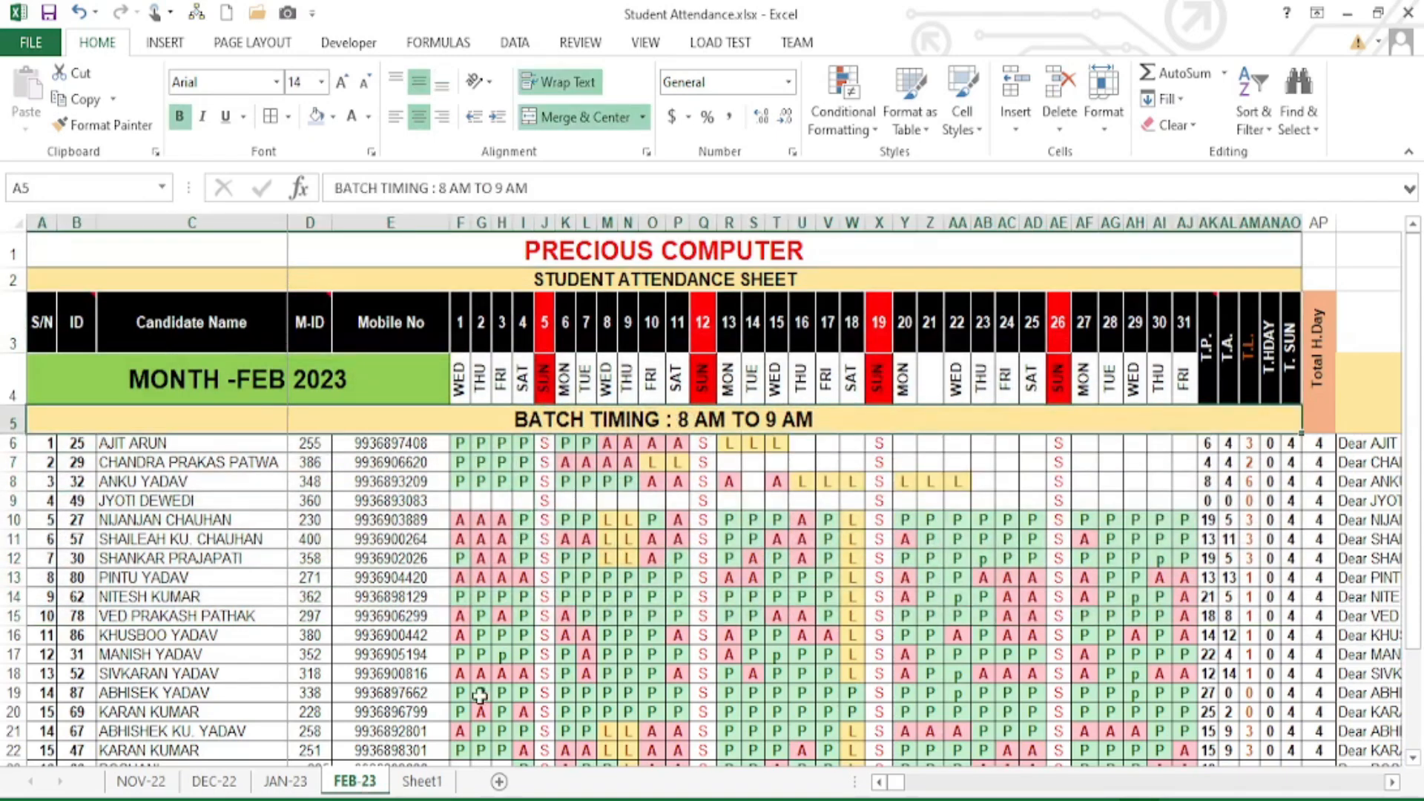
left_click(422, 781)
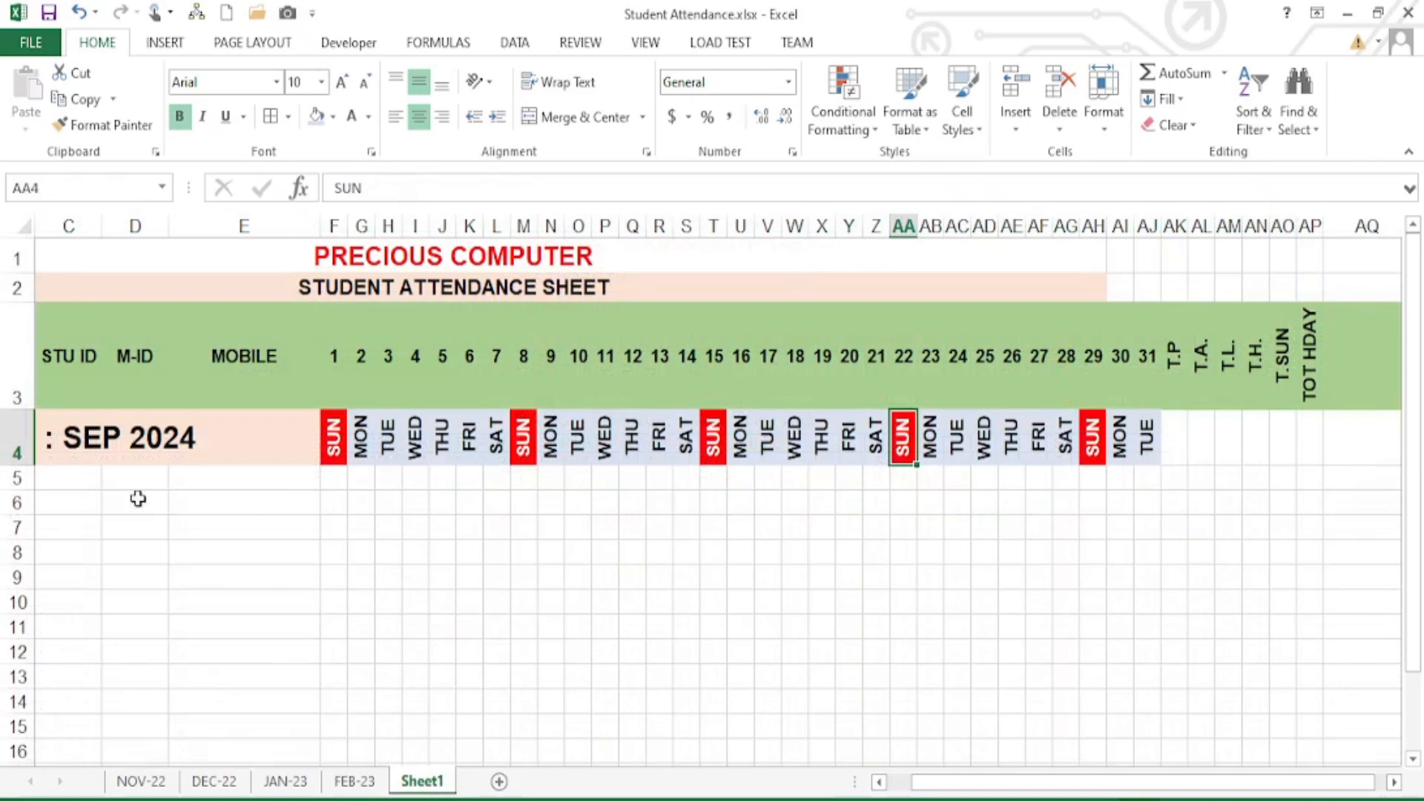
- Merge C5:AJ5 into one cell and enter the heading BATCH DETAILS
left_click_drag(89, 477, 1126, 479)
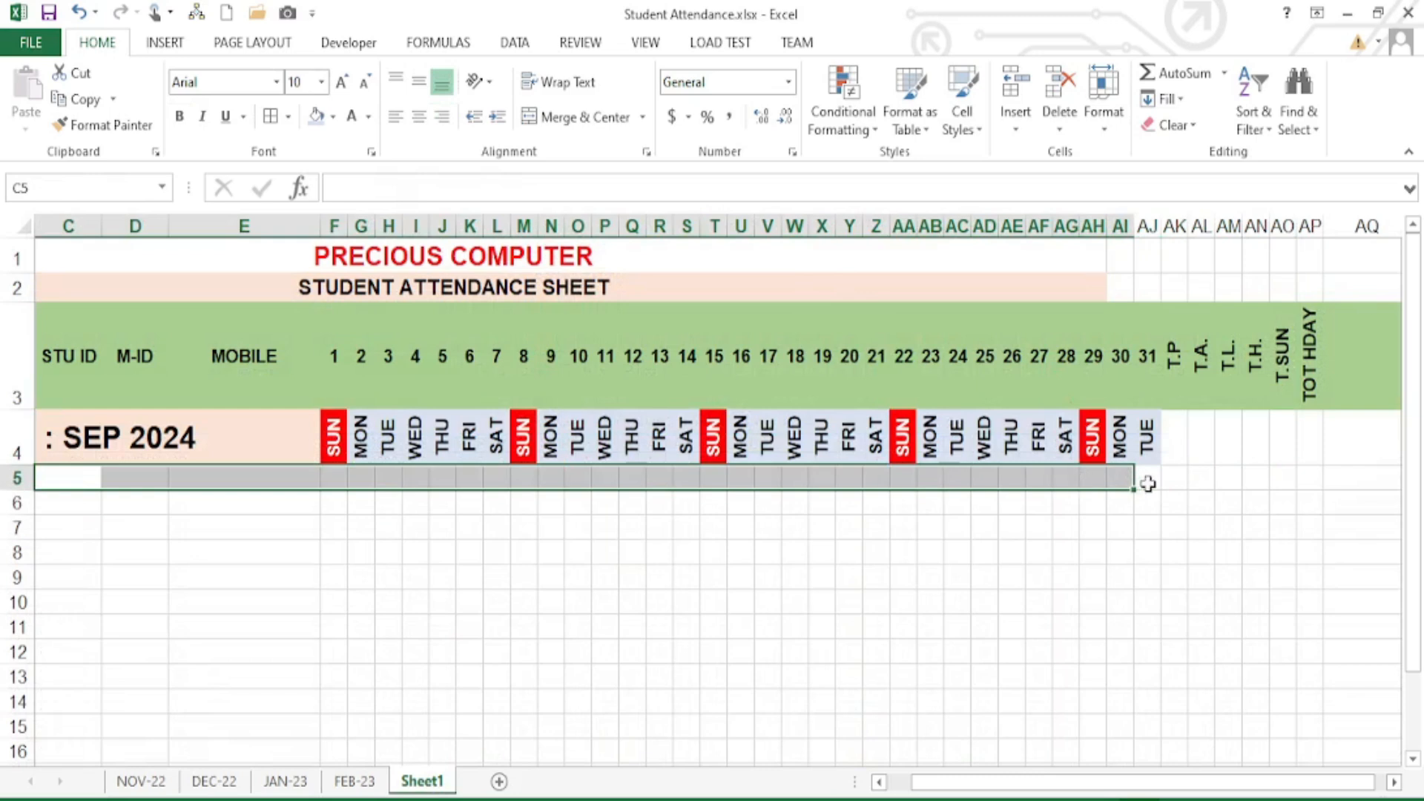
left_click(574, 117)
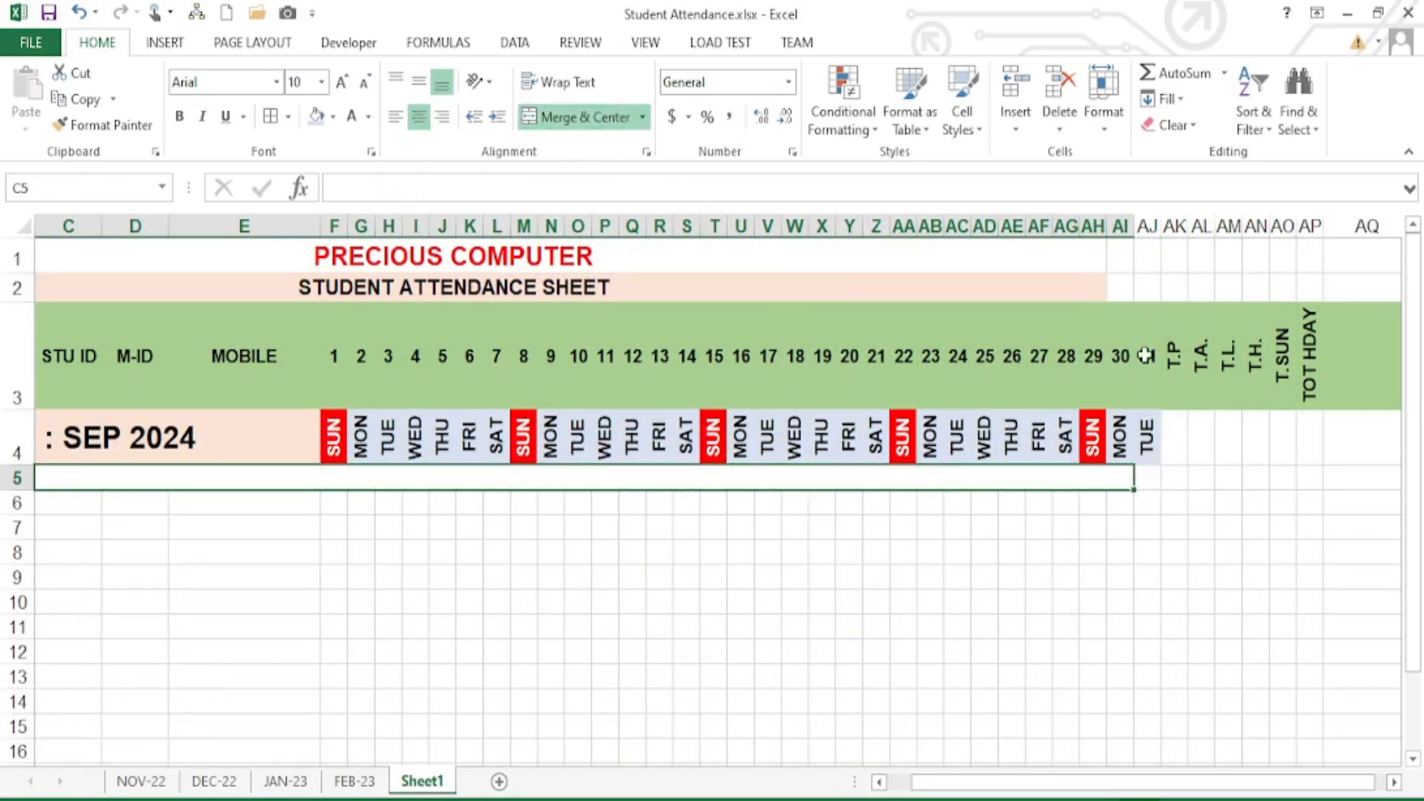
left_click_drag(1151, 473, 967, 473)
left_click(575, 117)
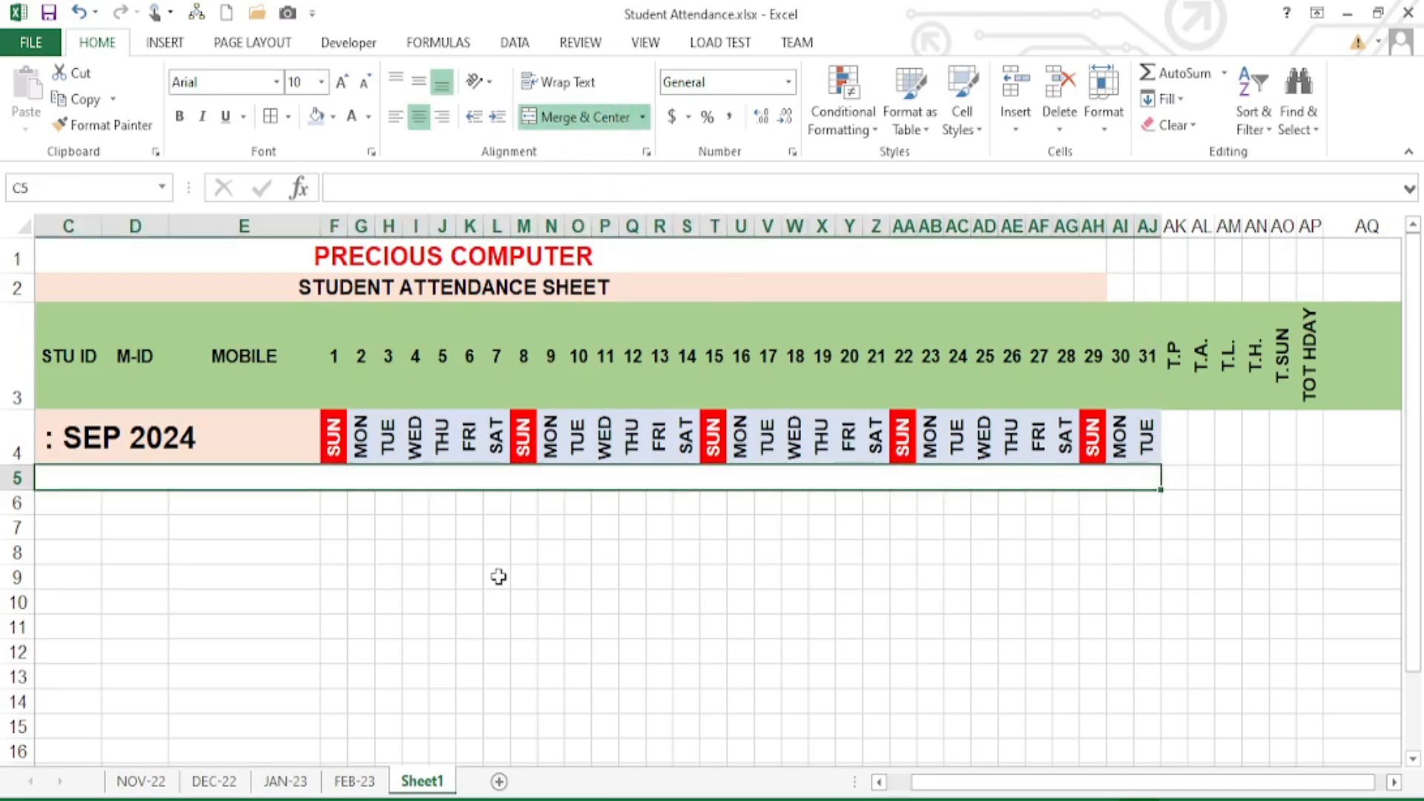
type("BATCH DE")
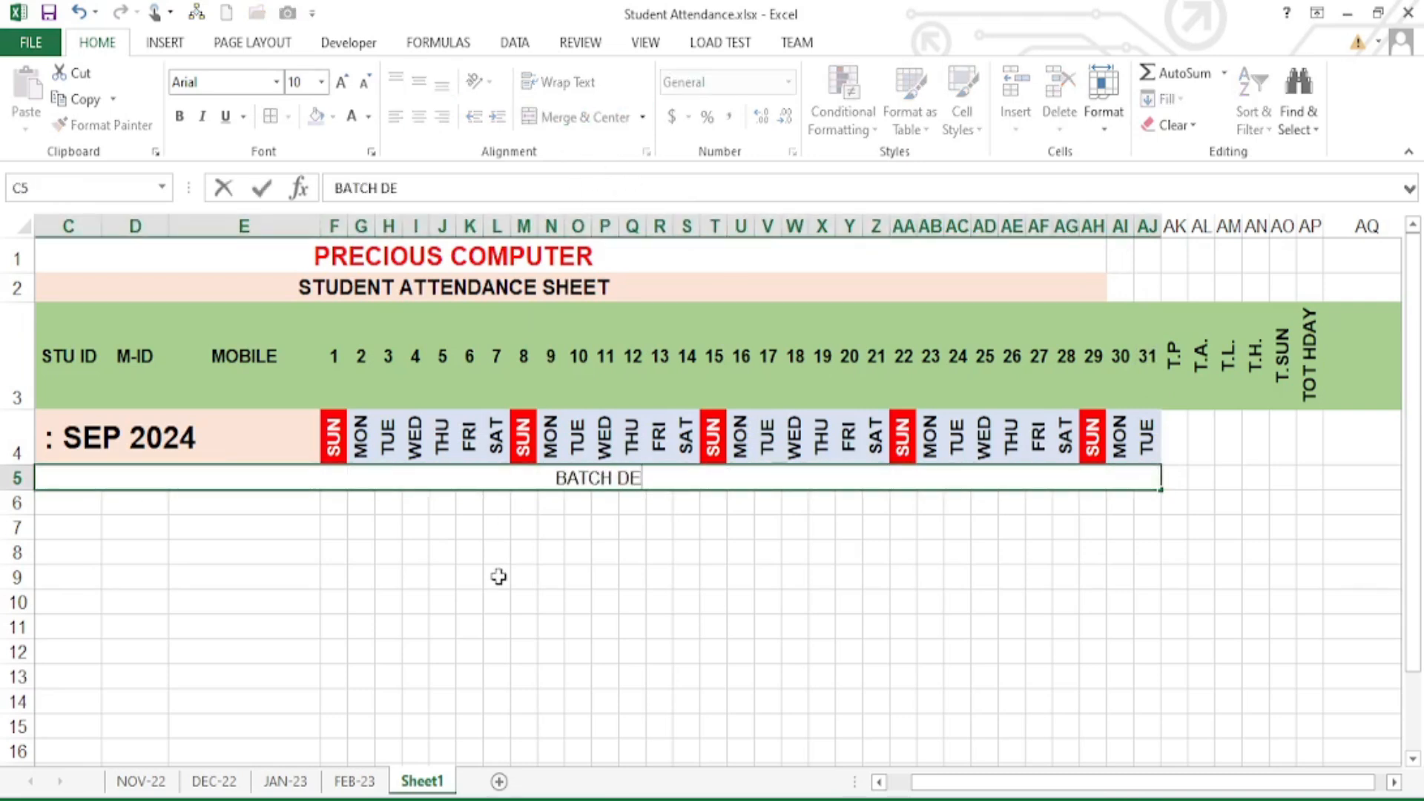
type("TAILS")
key("Return")
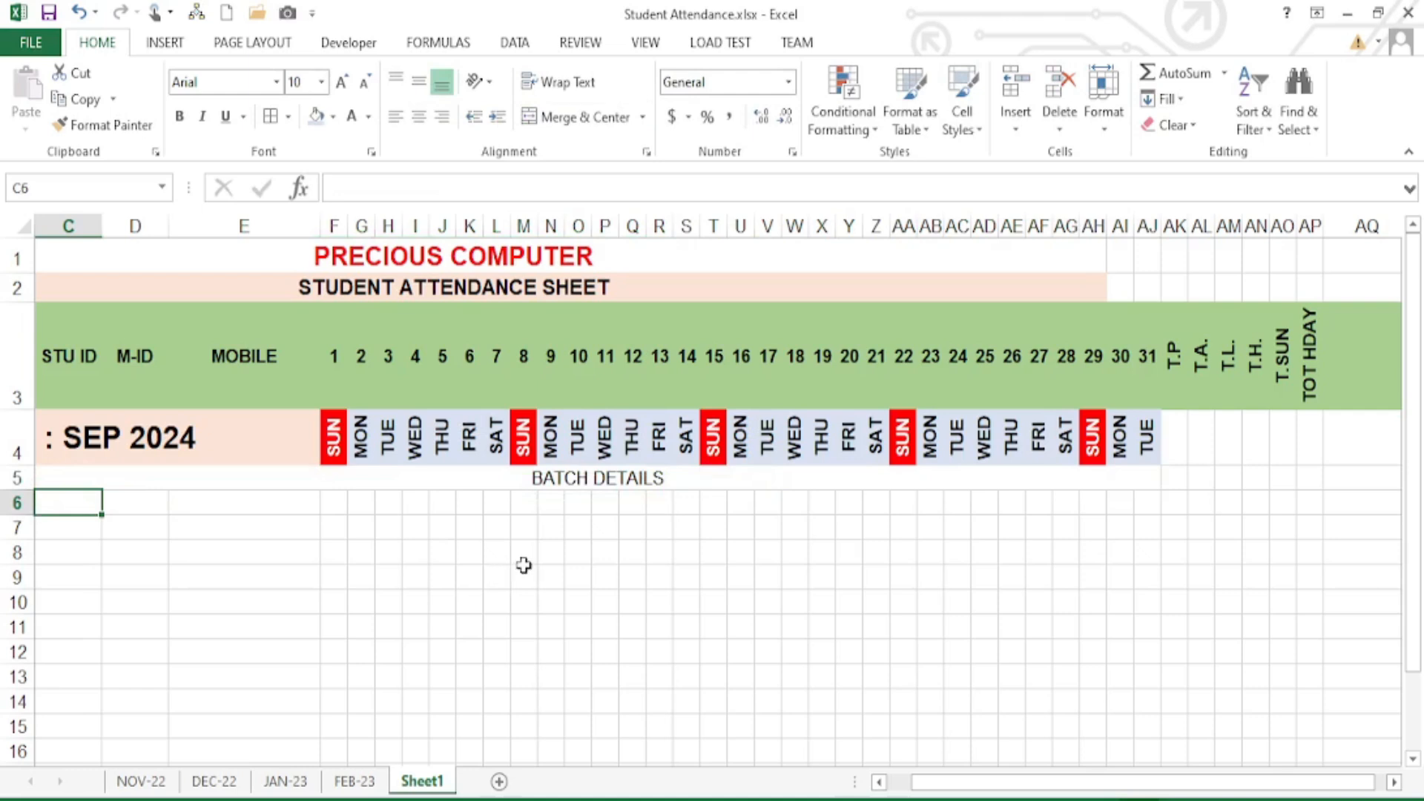
- Format BATCH DETAILS as bold 12-point white text on a blue fill
left_click(525, 478)
left_click(180, 117)
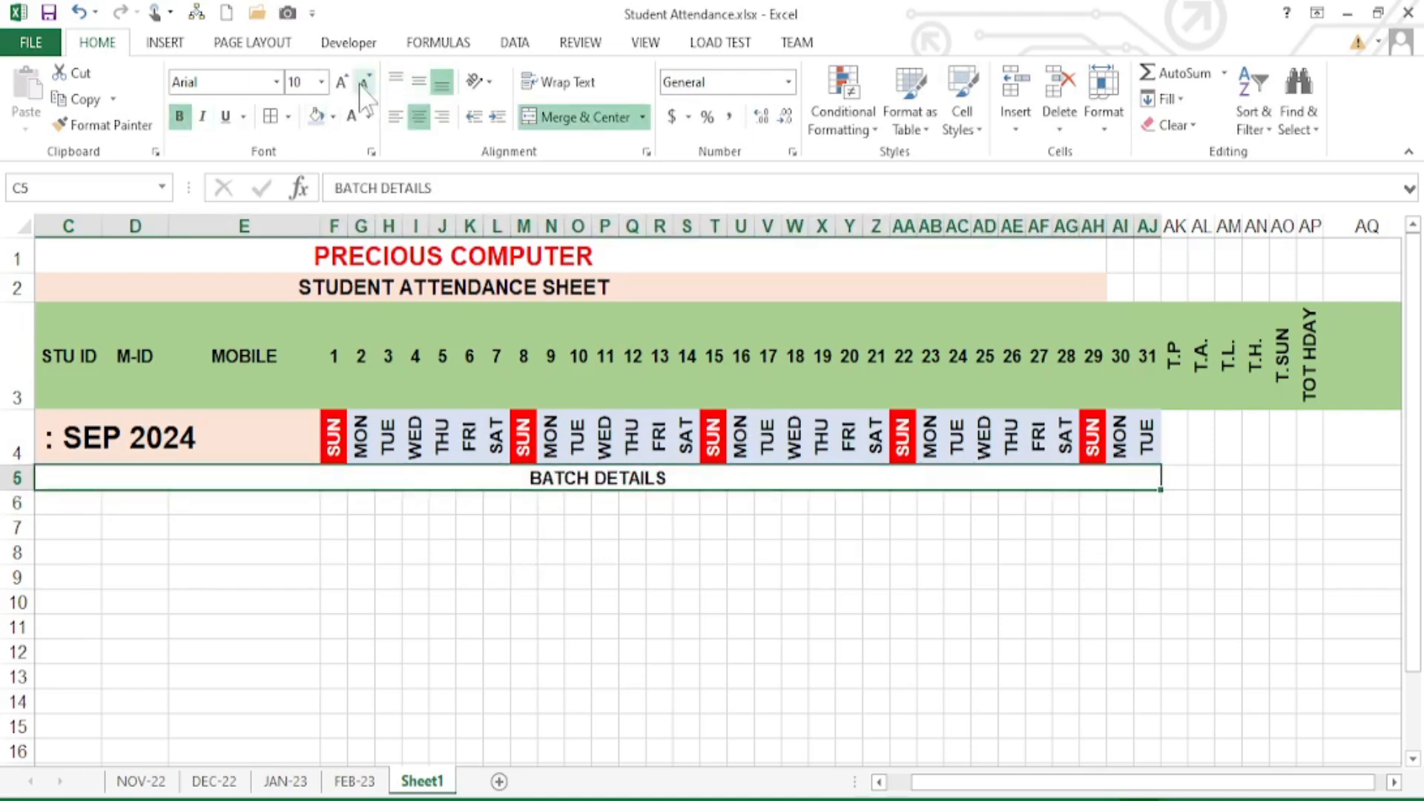
left_click(341, 81)
left_click(341, 82)
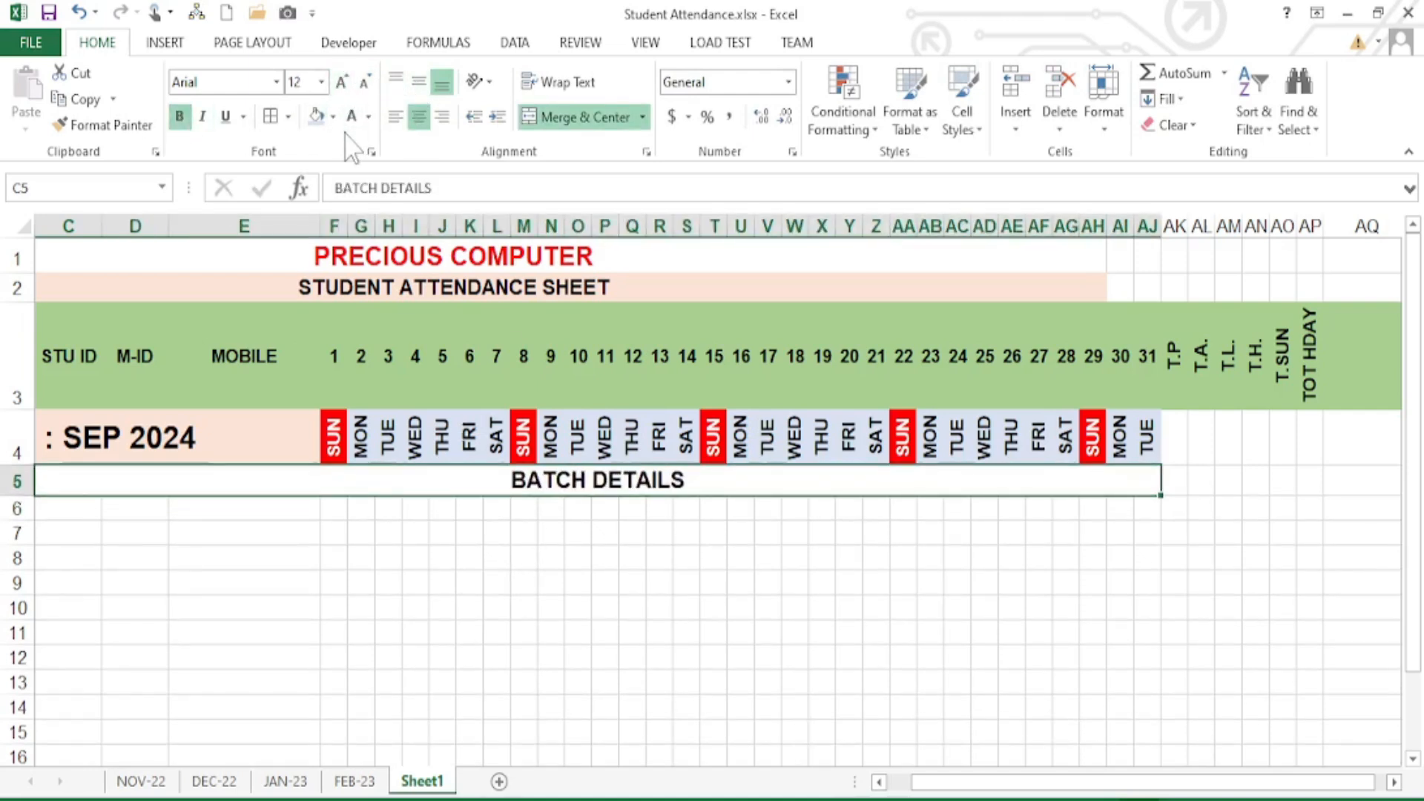
left_click(333, 117)
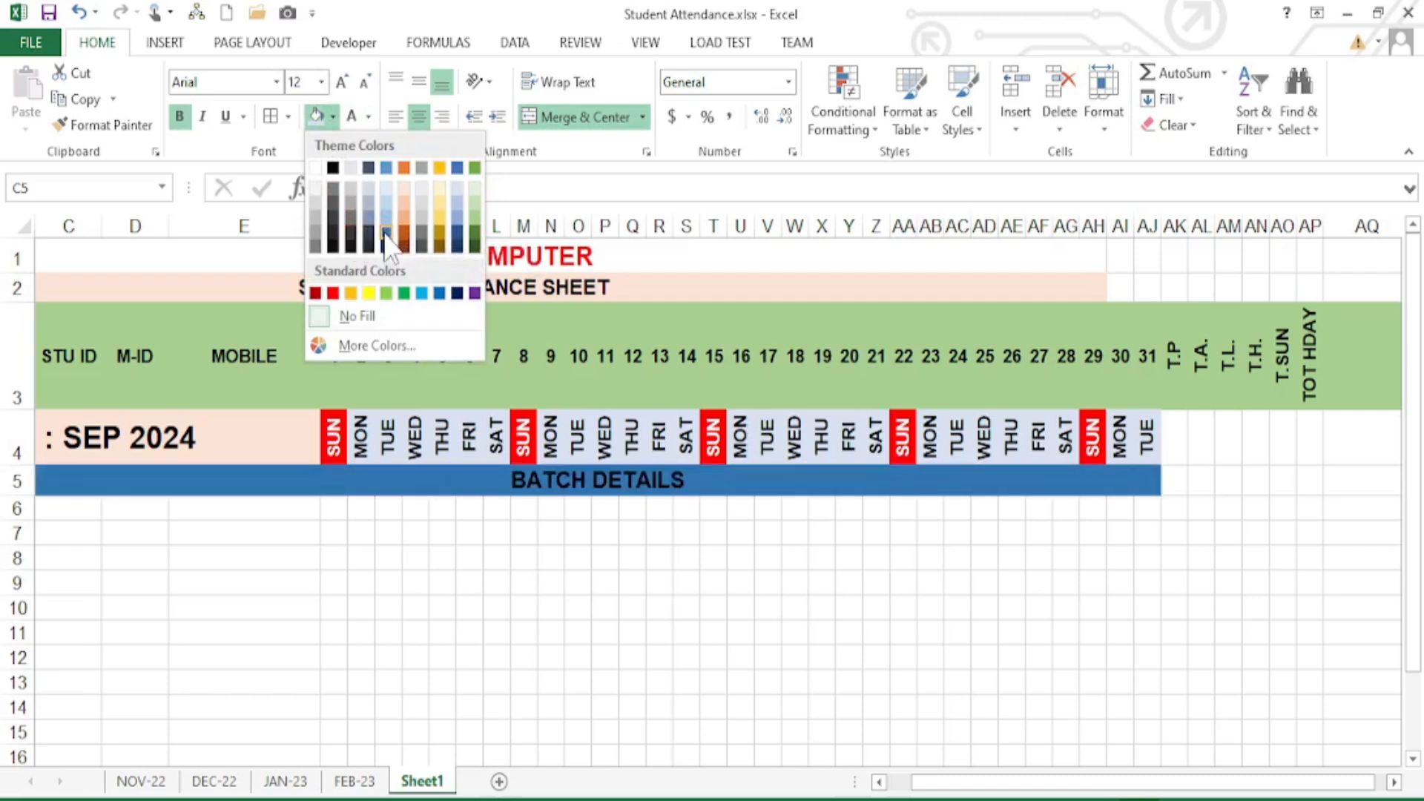
left_click(386, 236)
left_click(351, 117)
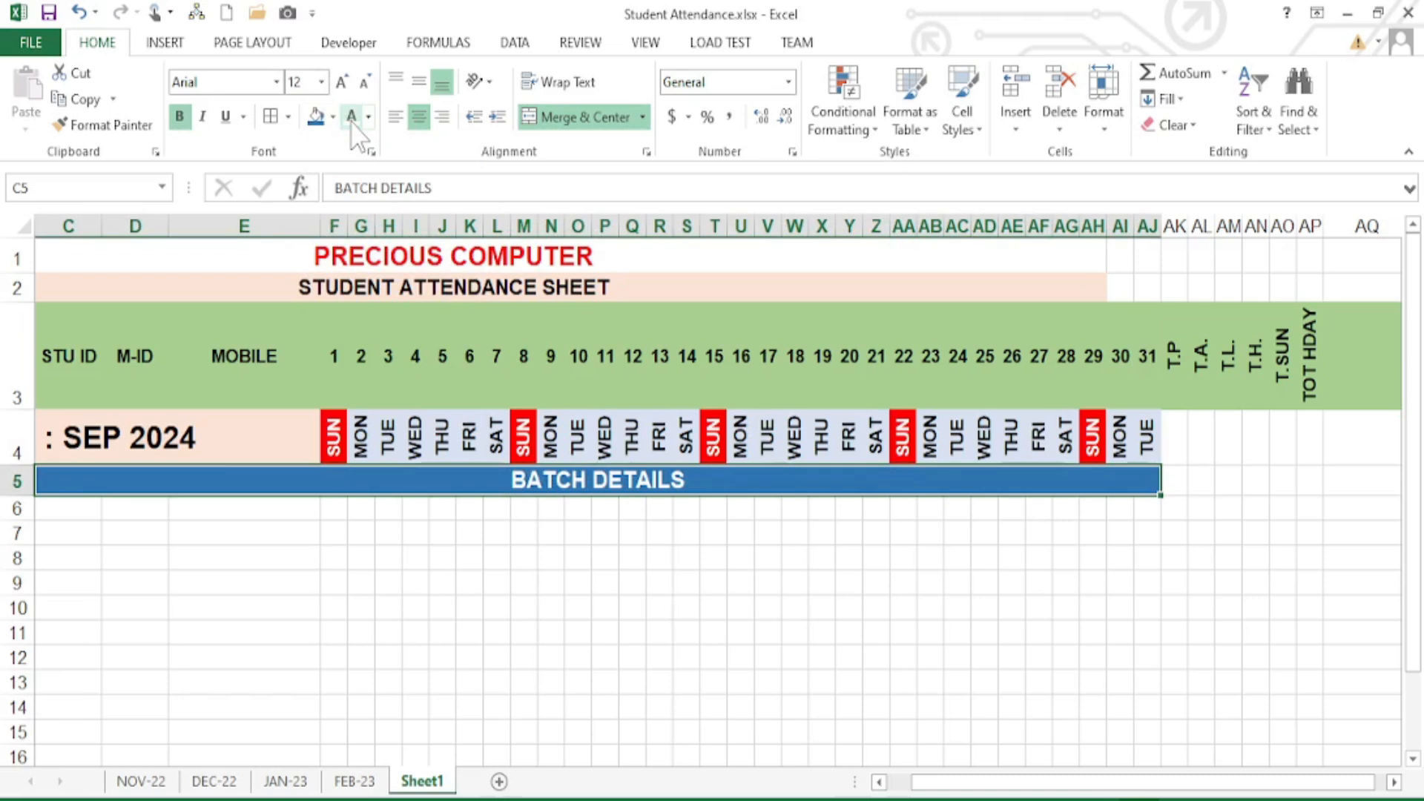
left_click(454, 606)
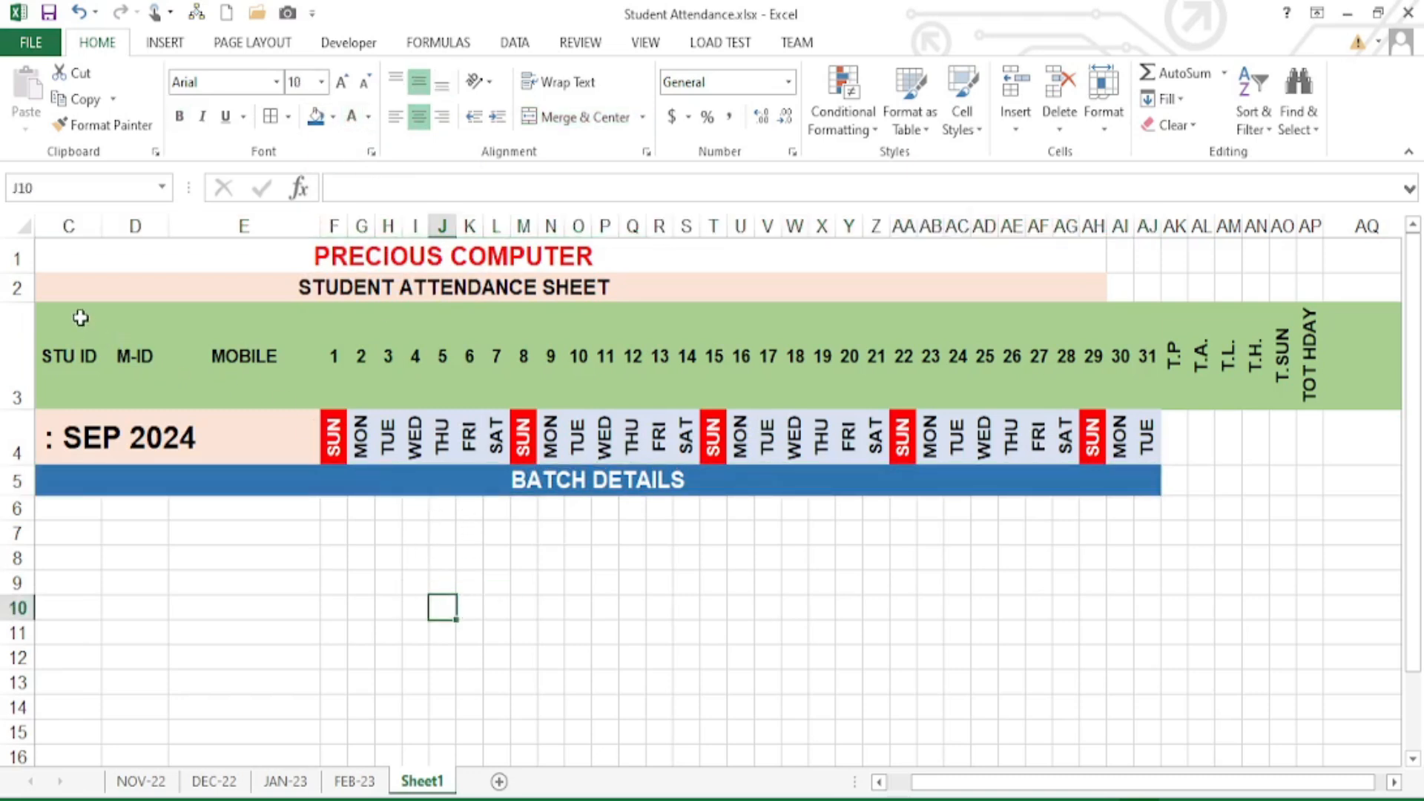
- Apply All Borders to every cell of C3:AP23, then view the FEB-23 register
left_click_drag(91, 312, 1310, 696)
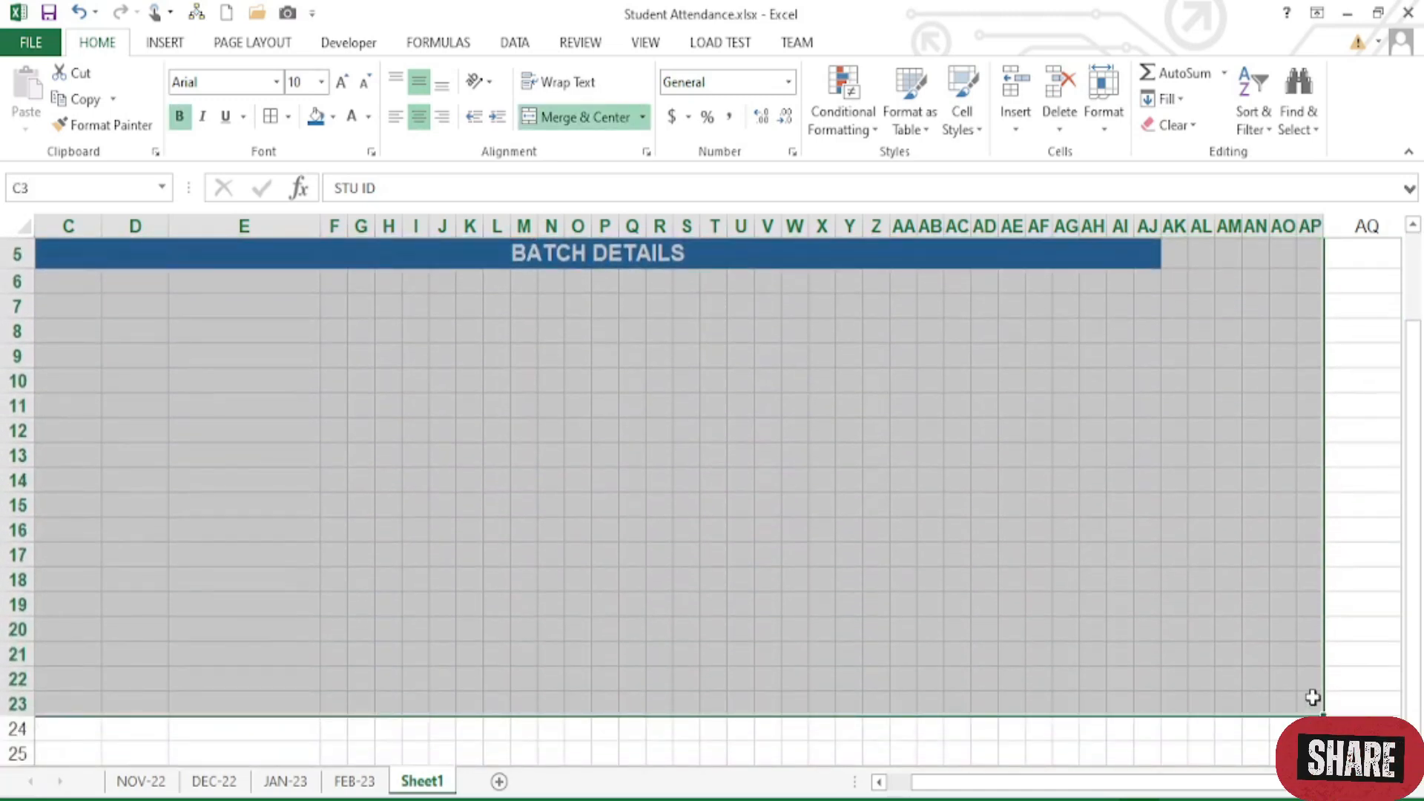
scroll(731, 587, "up", 2)
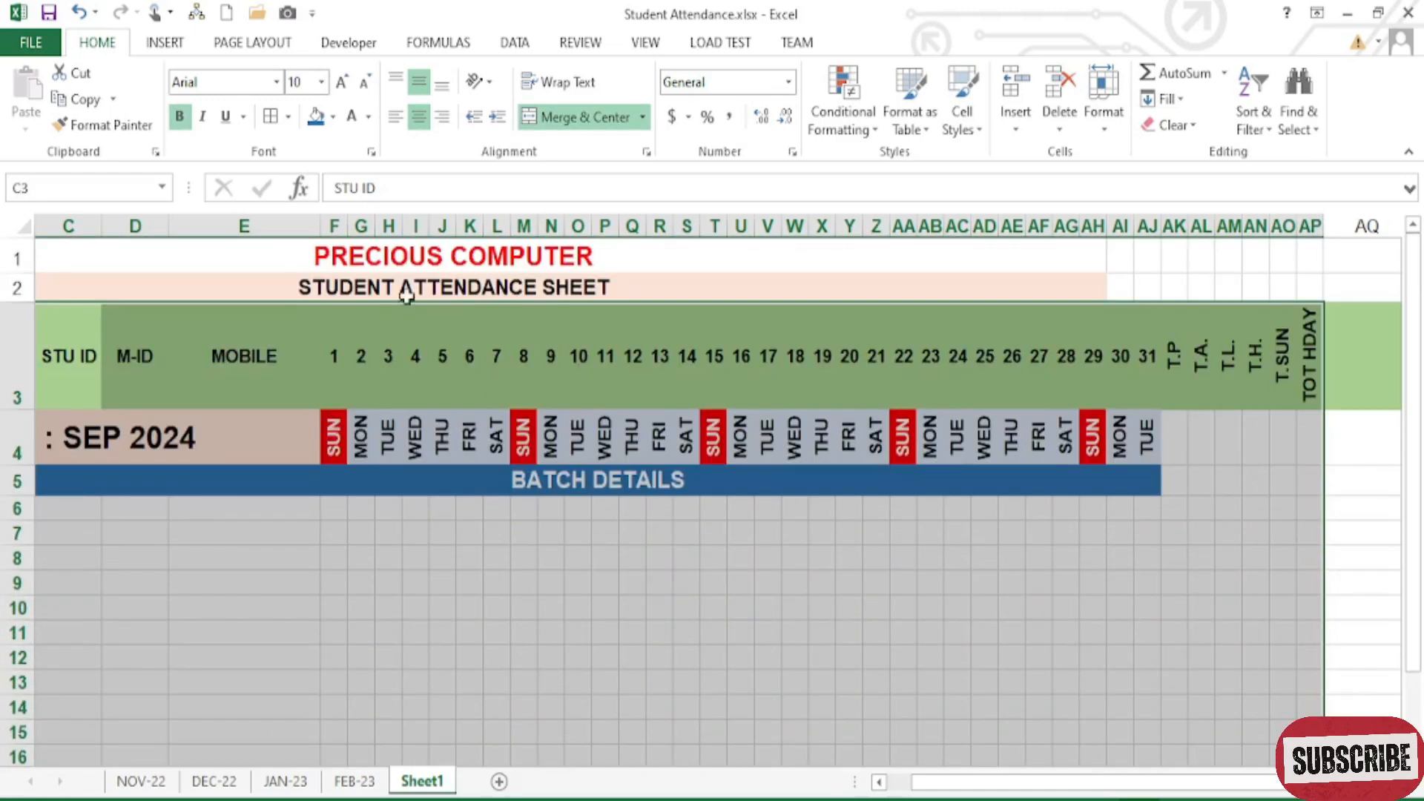
left_click(288, 116)
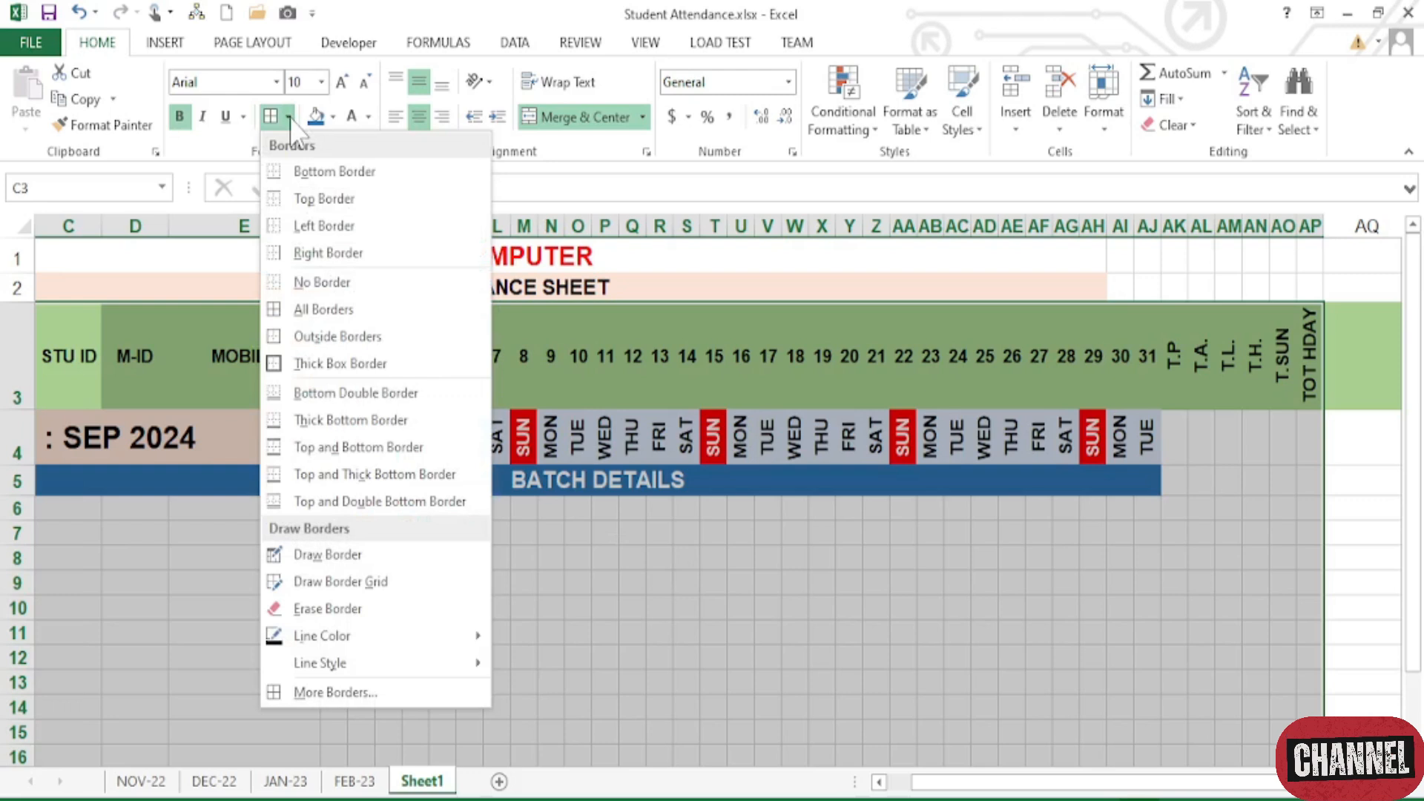
mouse_move(349, 637)
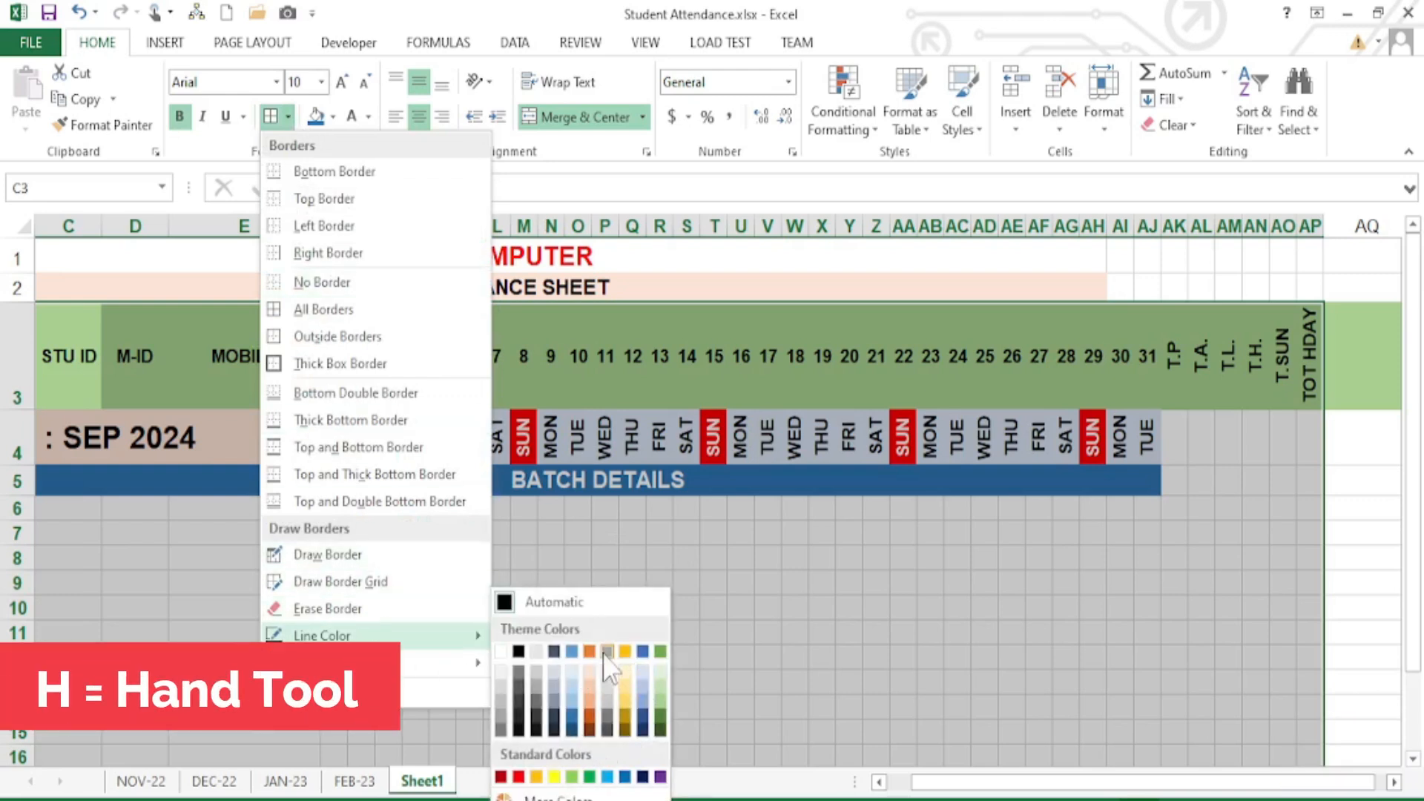
left_click(327, 311)
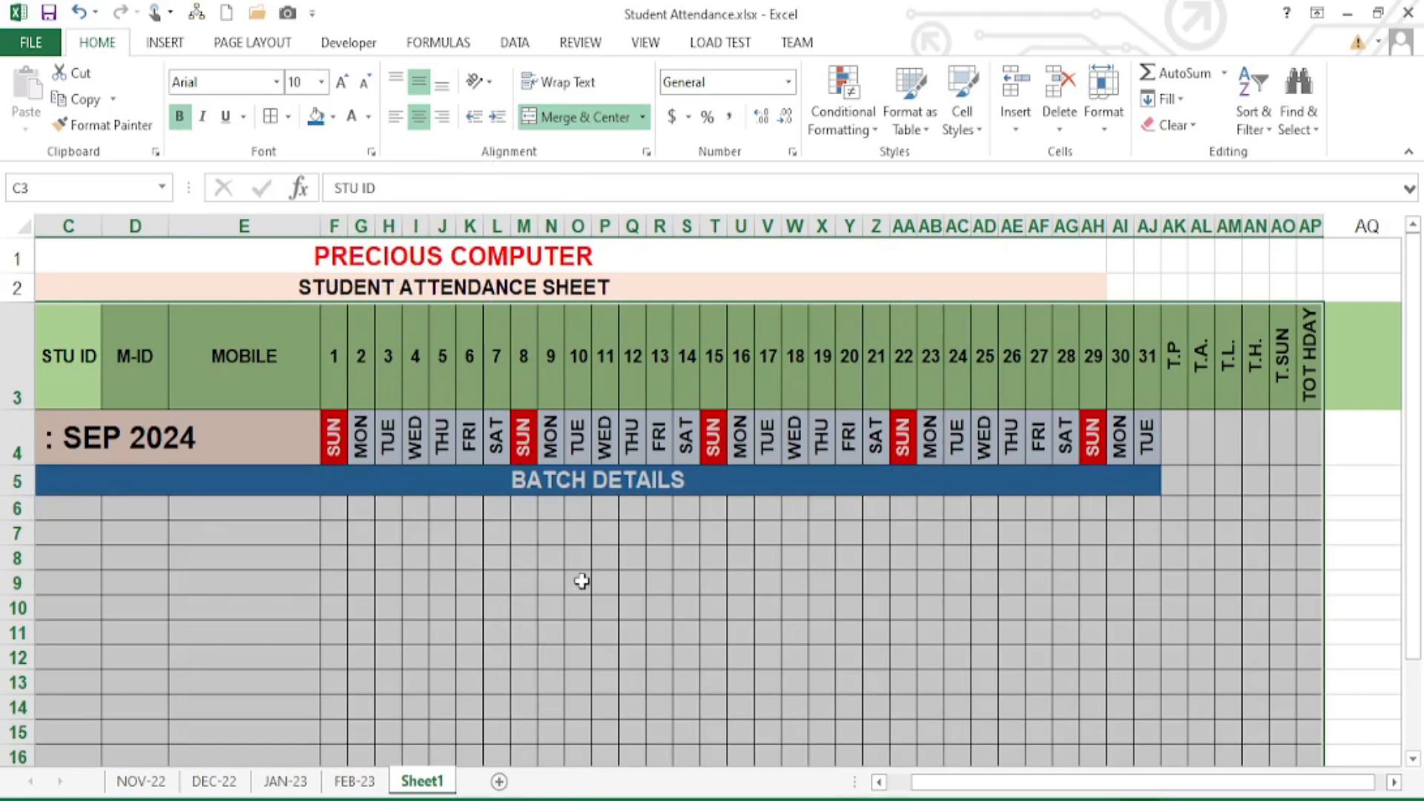
left_click(582, 582)
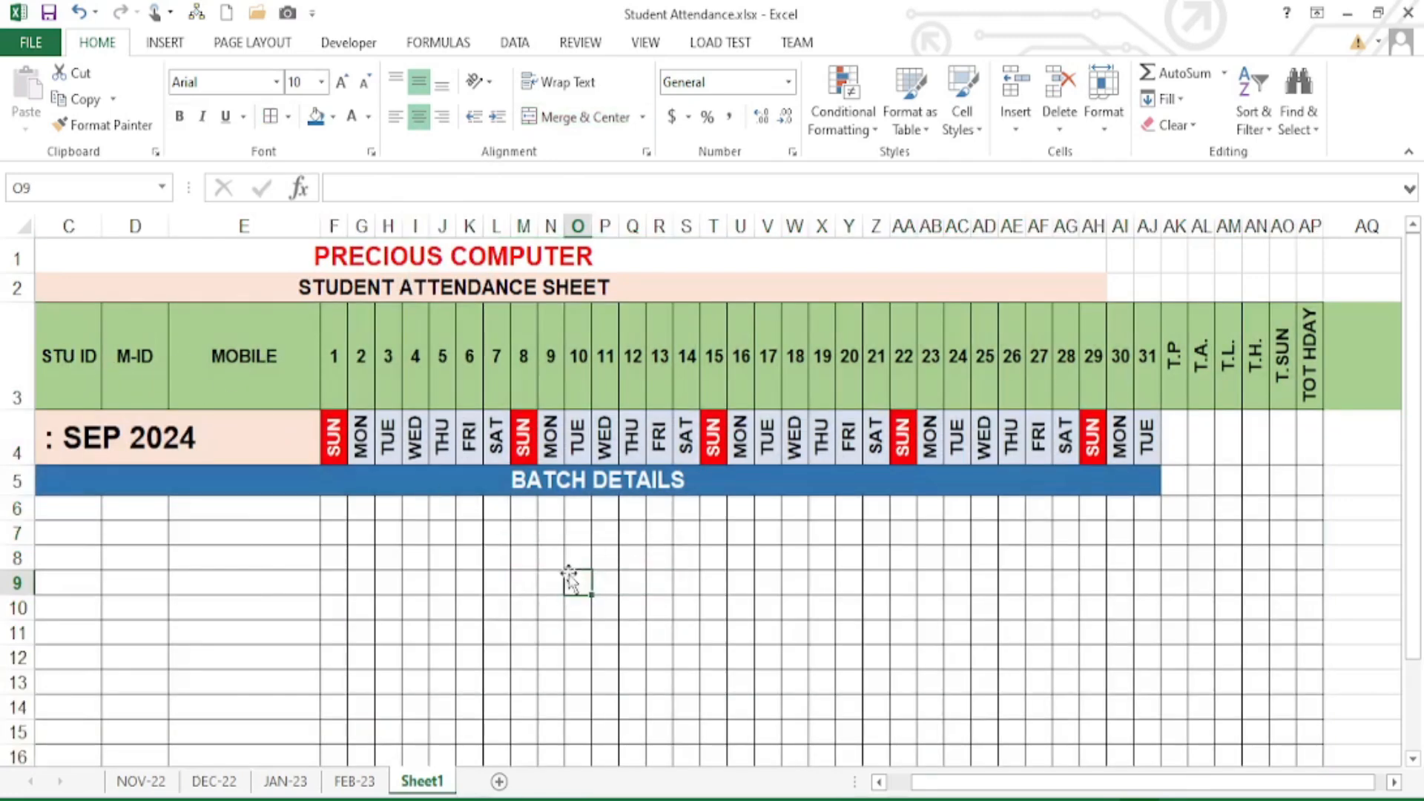
left_click(355, 781)
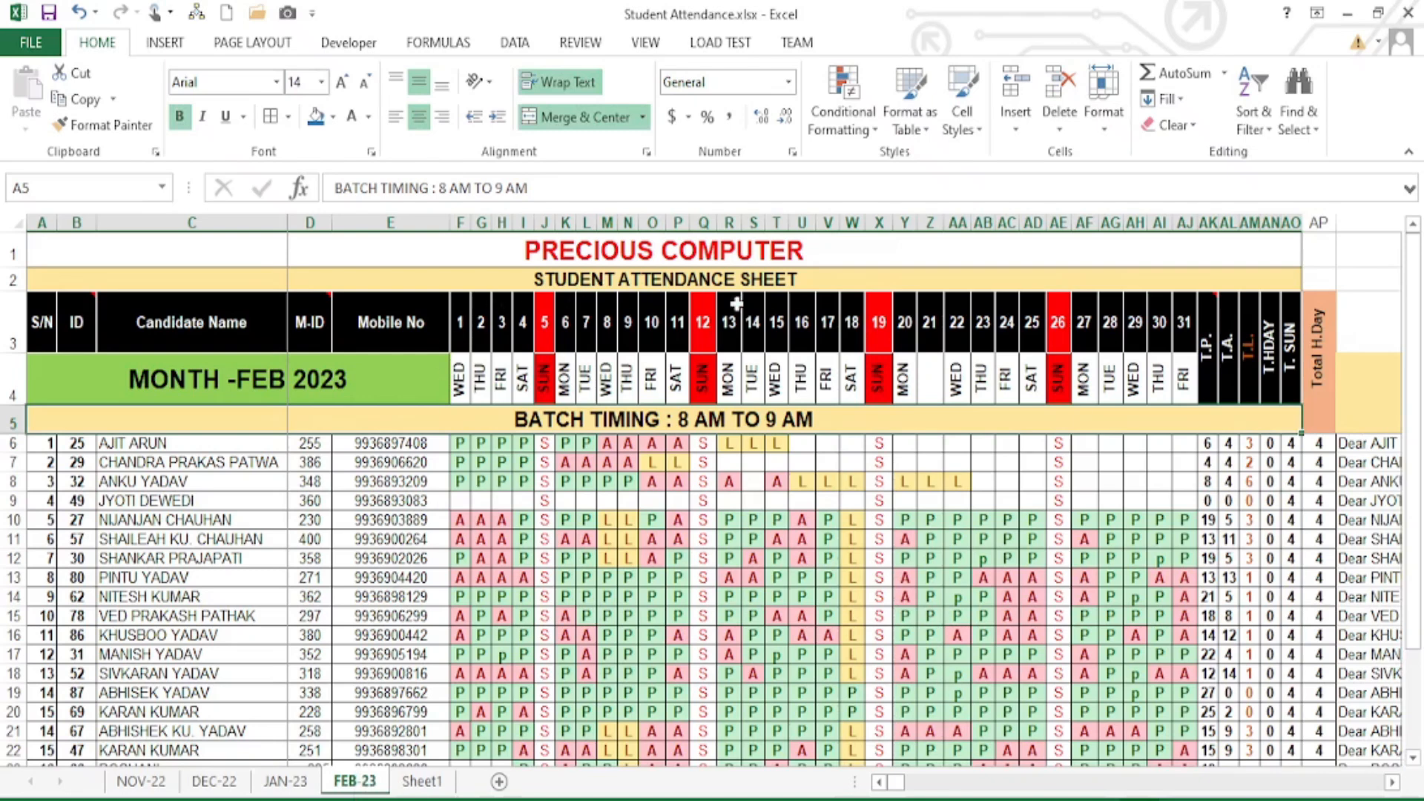
- Review the FEB-23 attendance marks in F6:Q14, then return to the Sheet1 SEP 2024 template
left_click(652, 538)
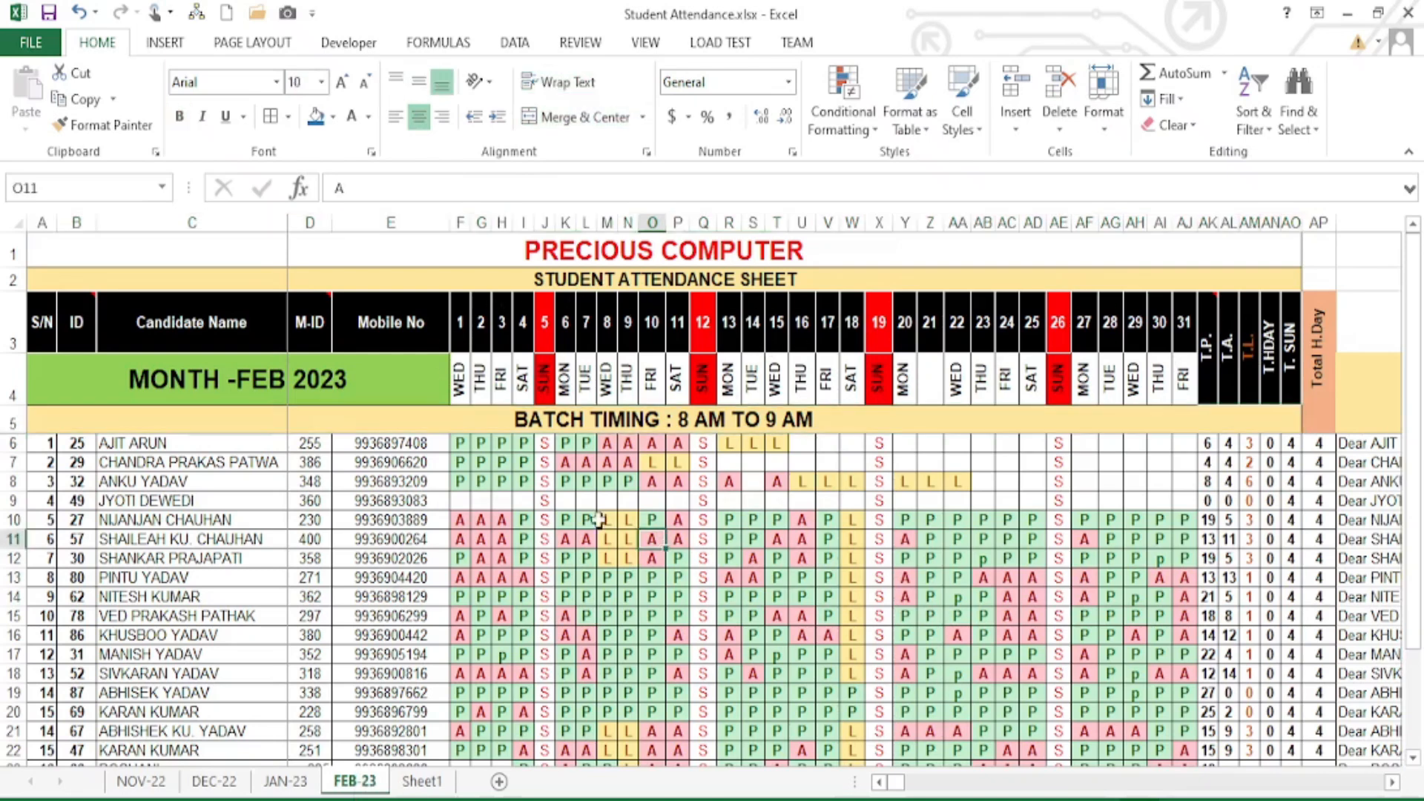
left_click_drag(460, 443, 705, 597)
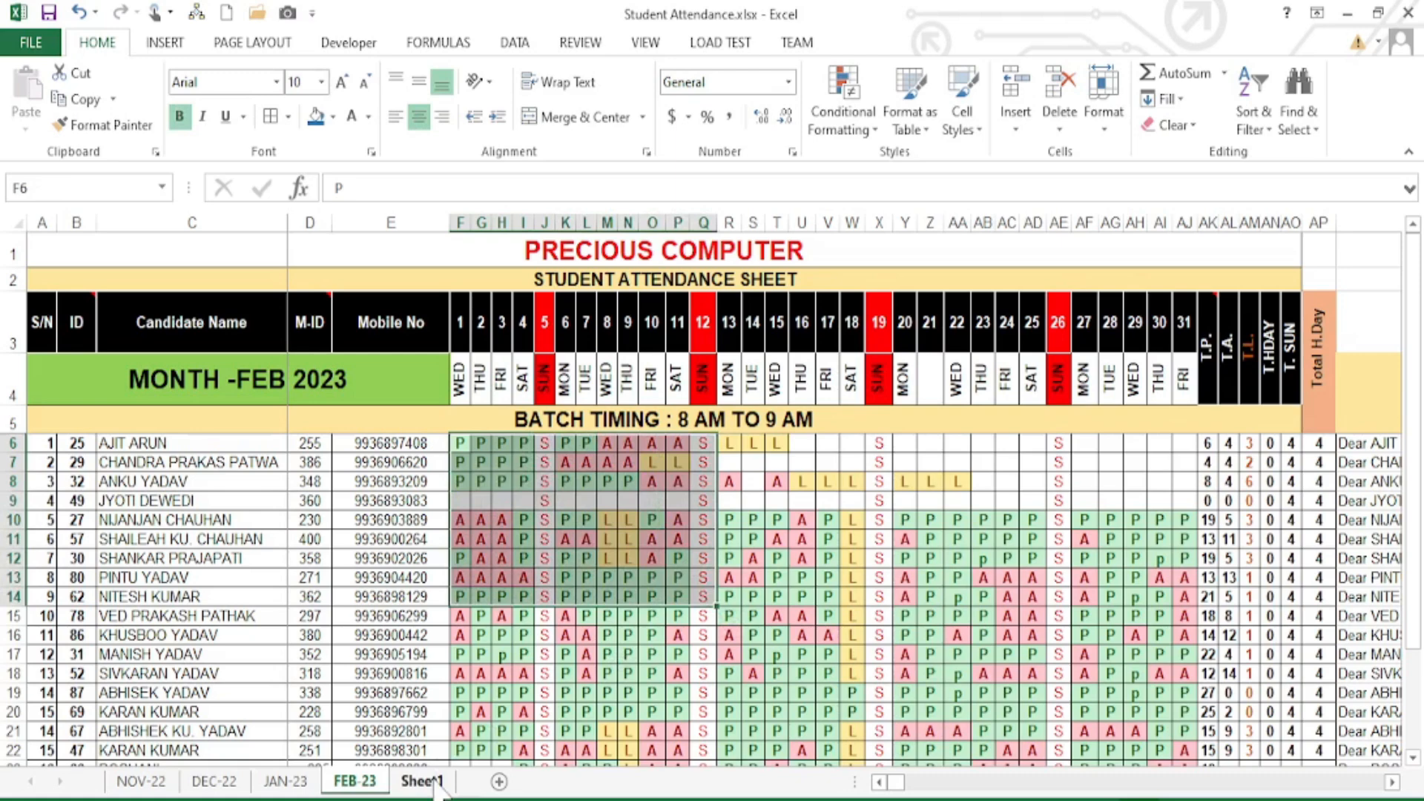
left_click(421, 781)
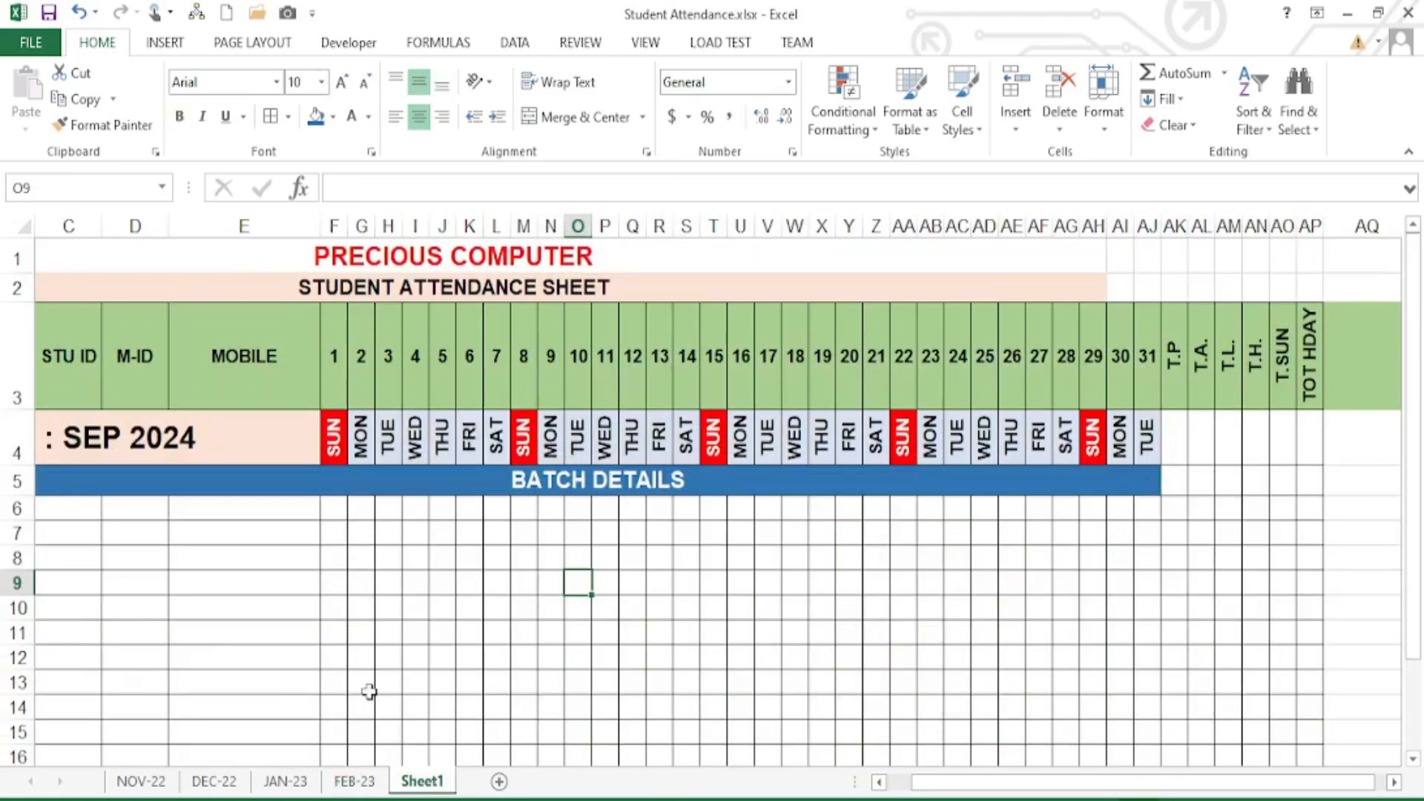
left_click(354, 781)
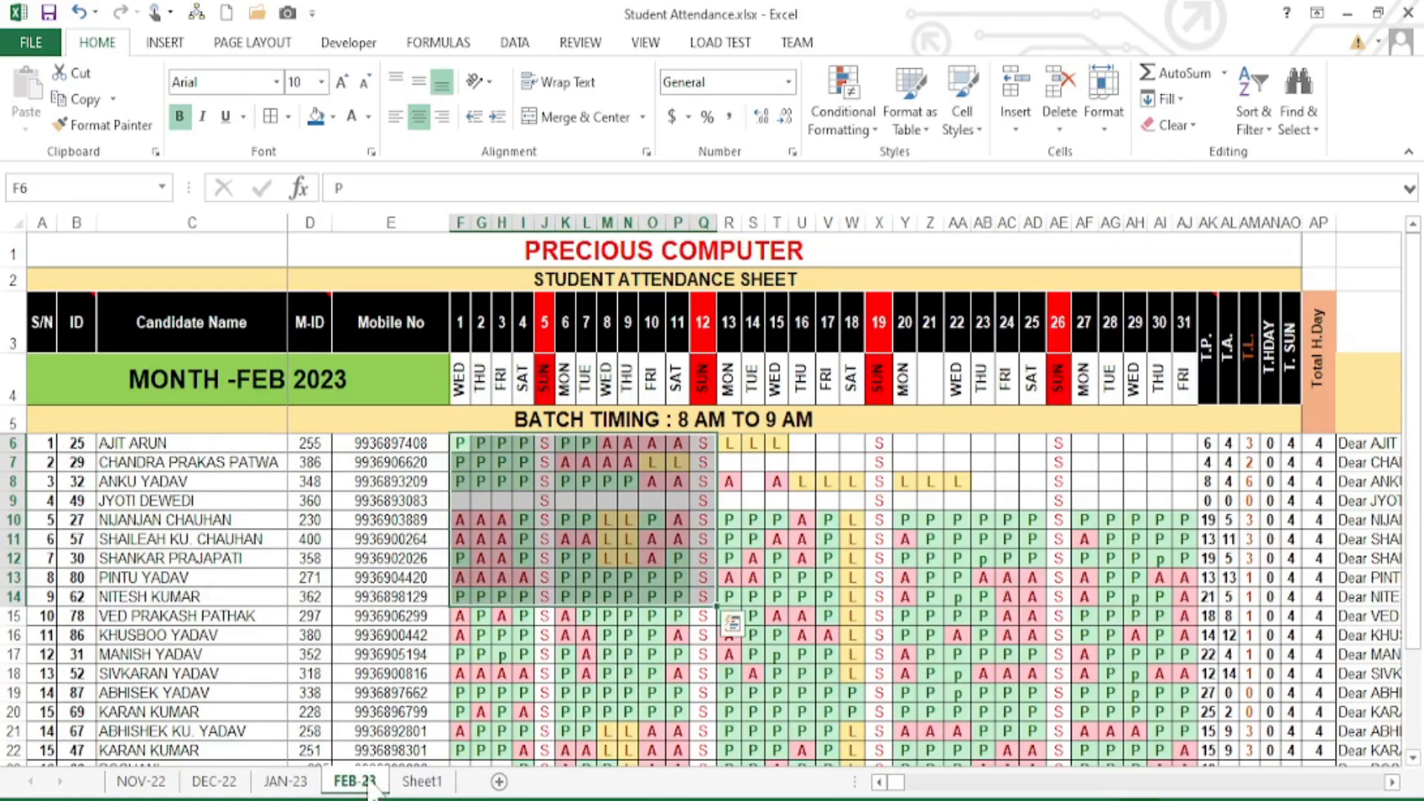
left_click(420, 781)
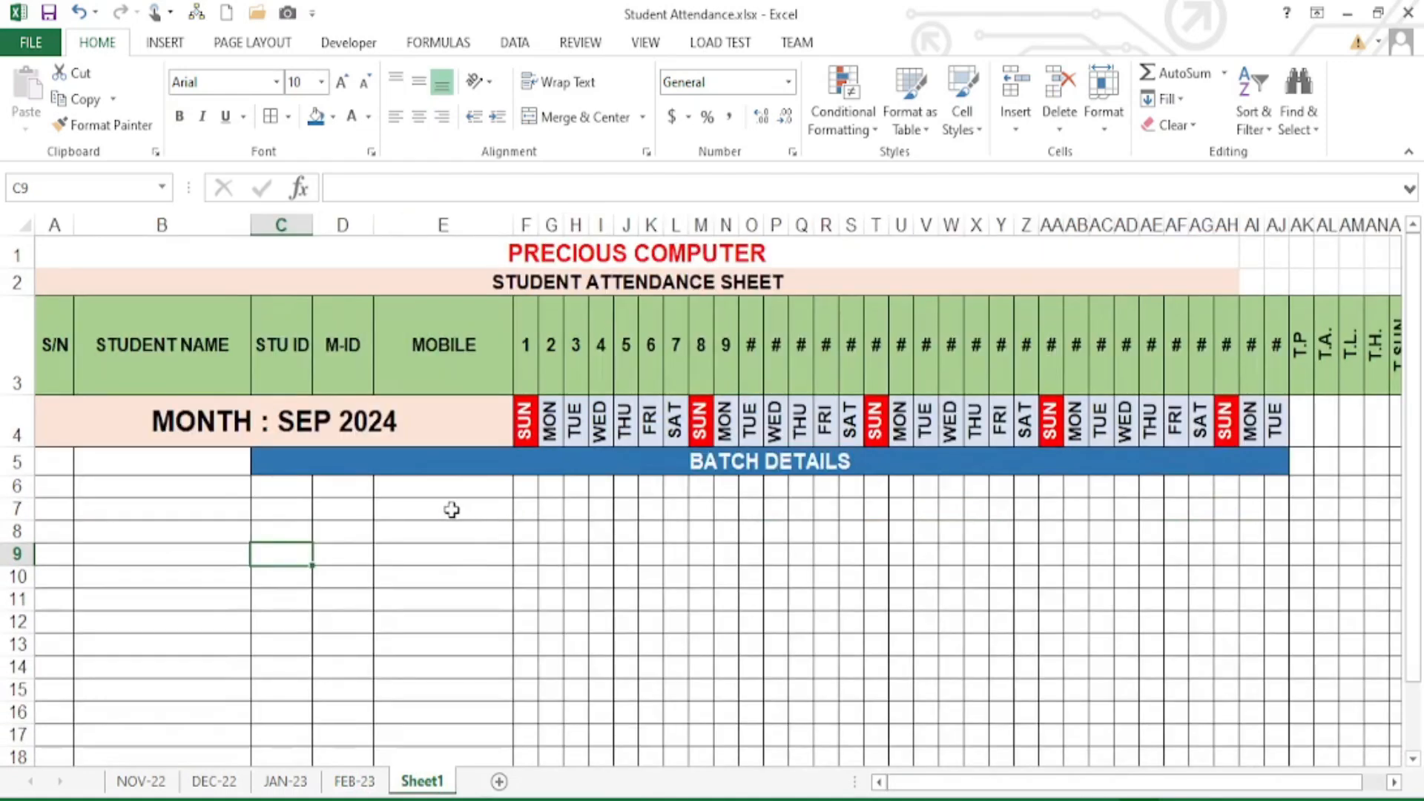
- Merge BATCH DETAILS across A5:AJ5 and inspect the day headers showing #
left_click(57, 484)
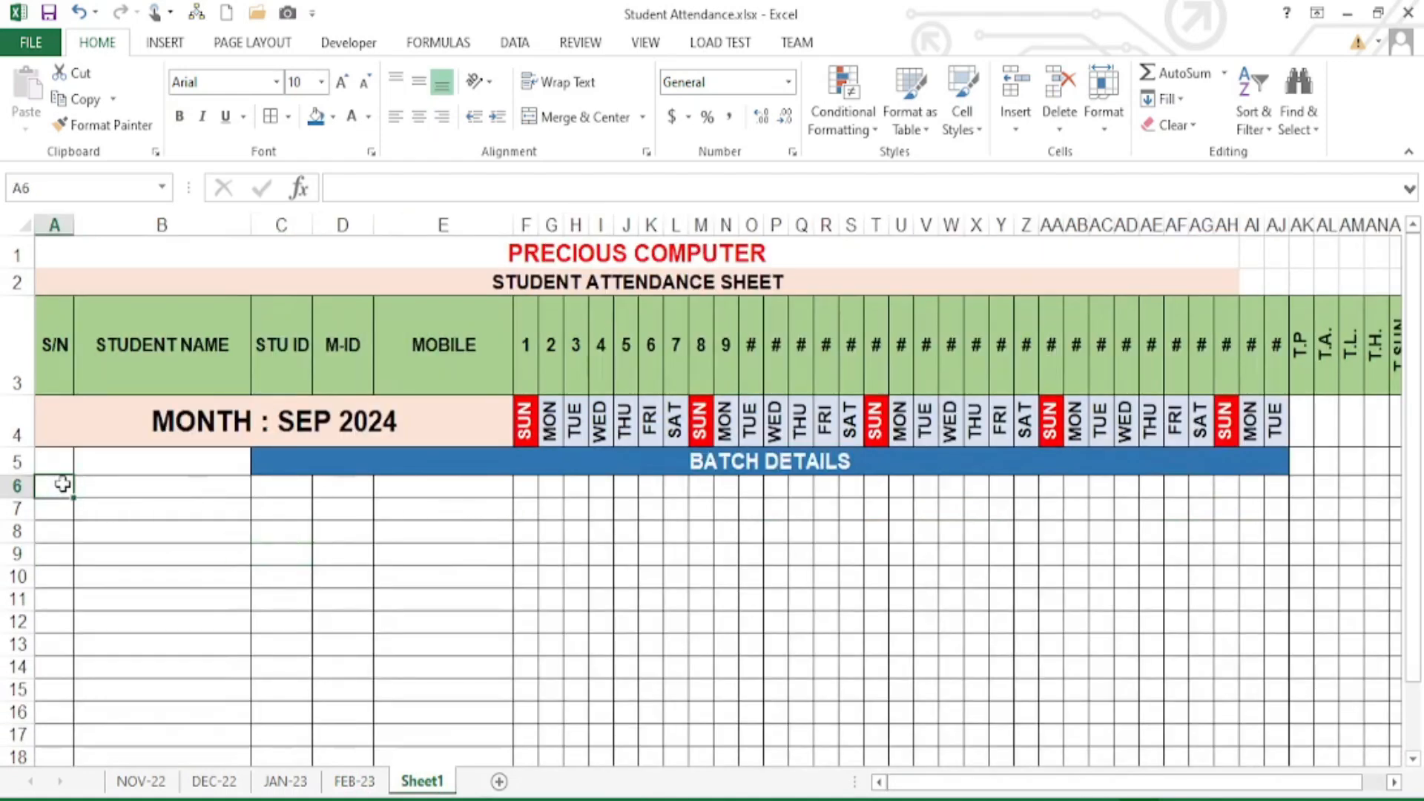
left_click_drag(63, 462, 327, 464)
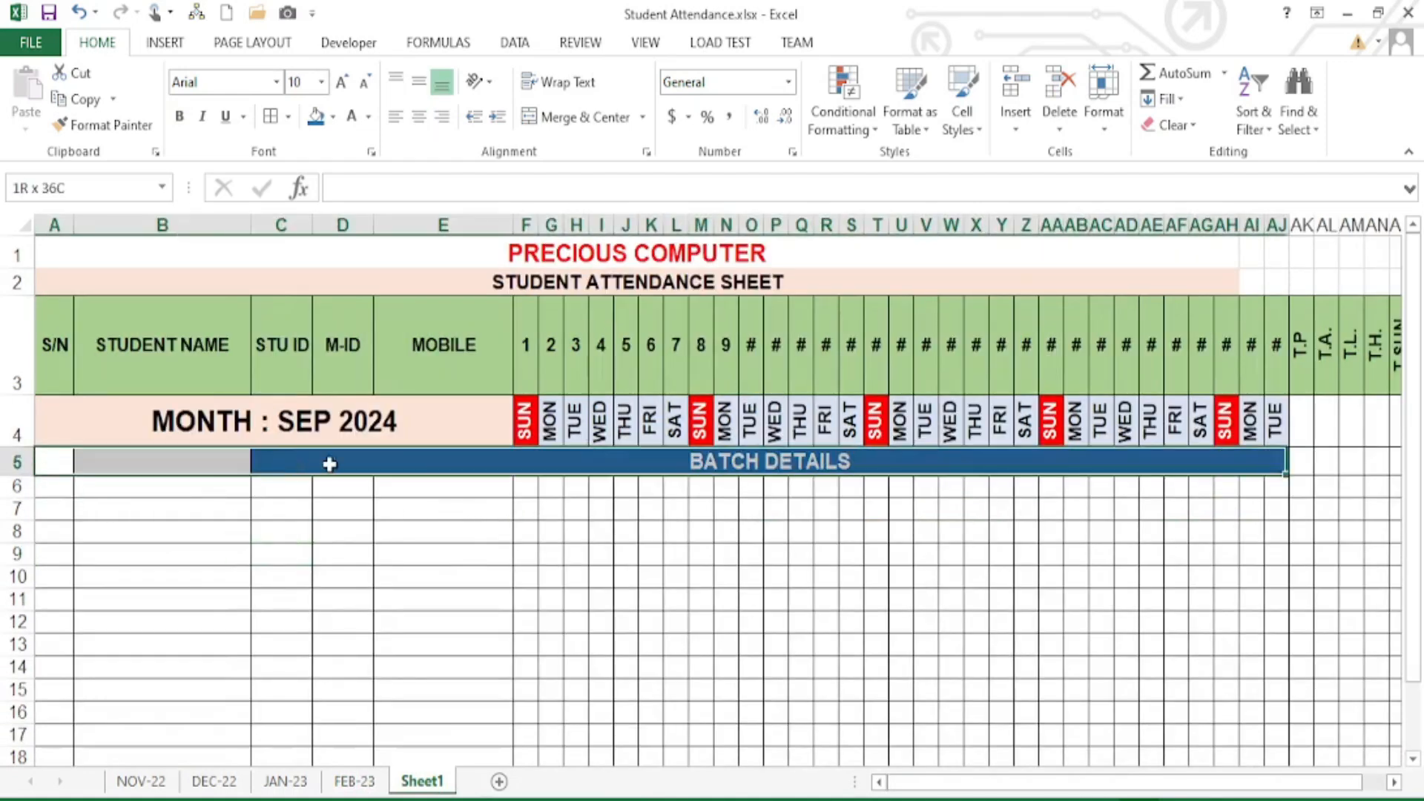
left_click(566, 120)
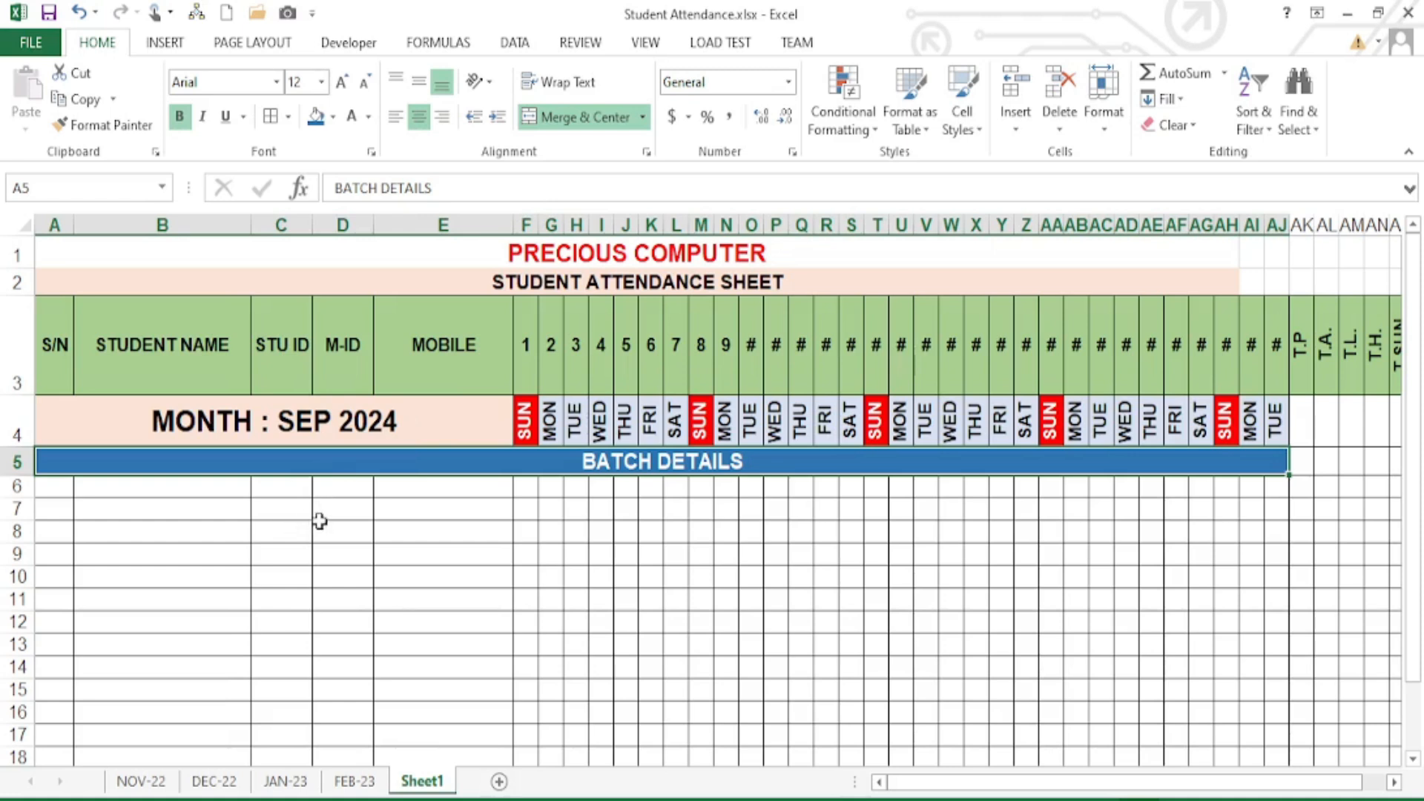
left_click(357, 532)
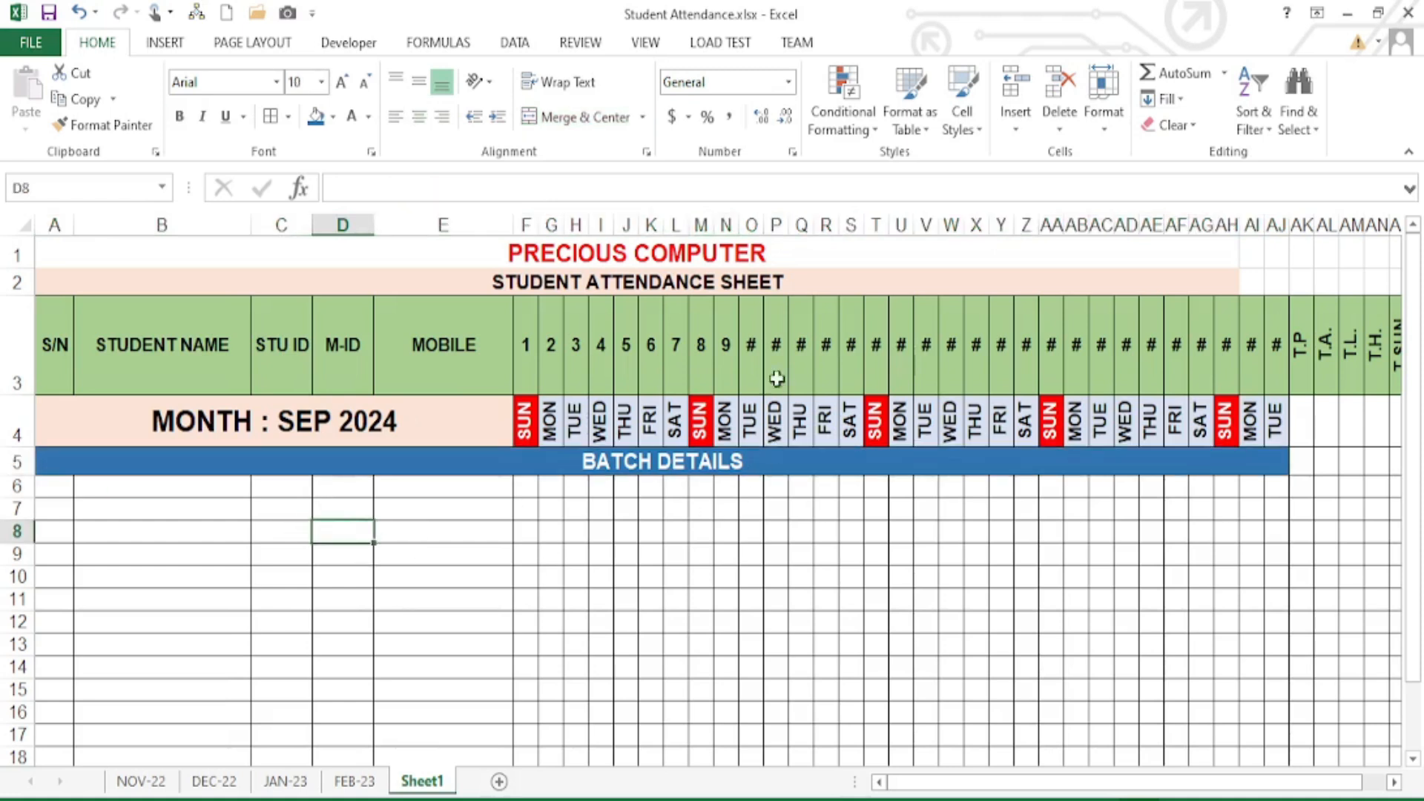
left_click_drag(750, 335, 1255, 352)
left_click(1255, 352)
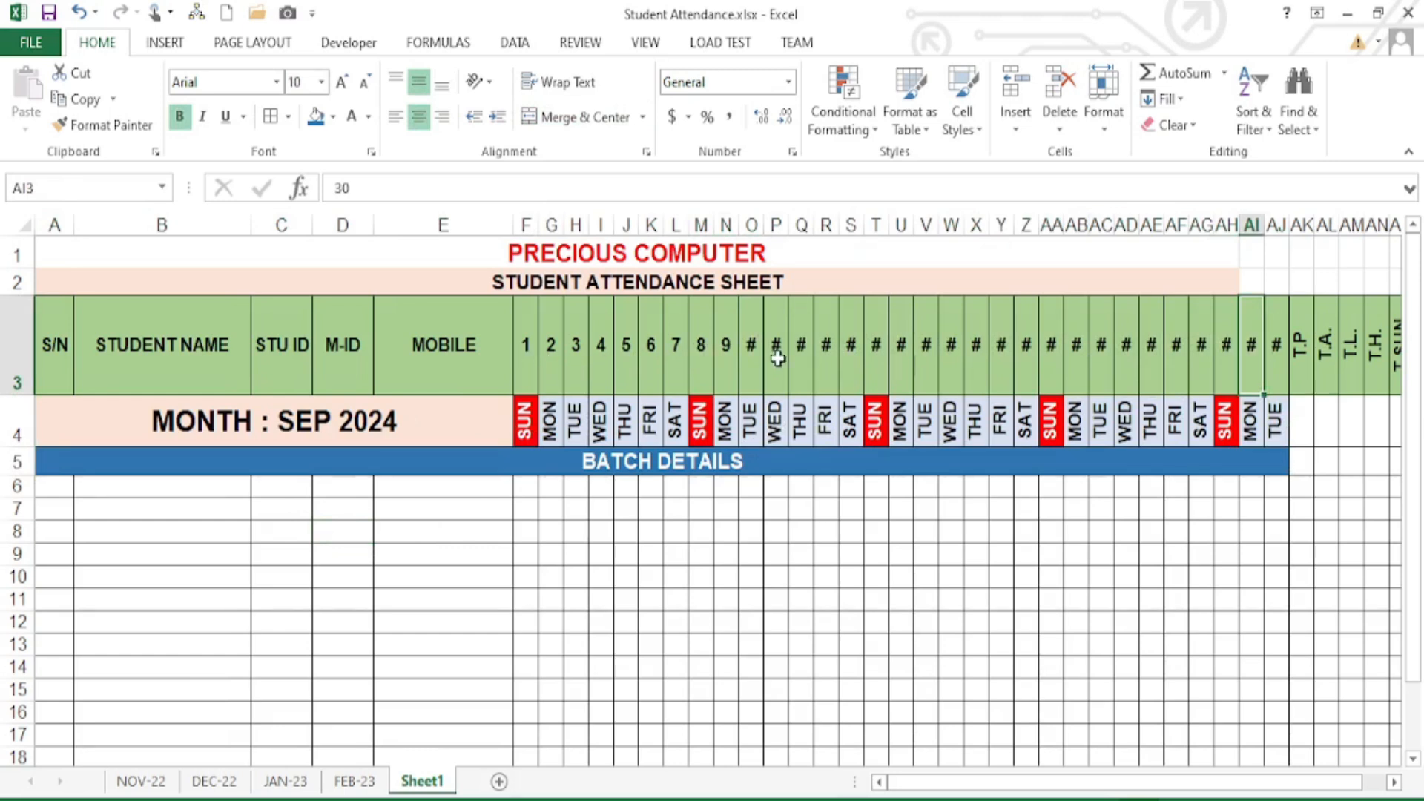
- Widen columns F through AJ together so day numbers 10 onward display
left_click_drag(524, 223, 1281, 248)
left_click_drag(884, 230, 888, 231)
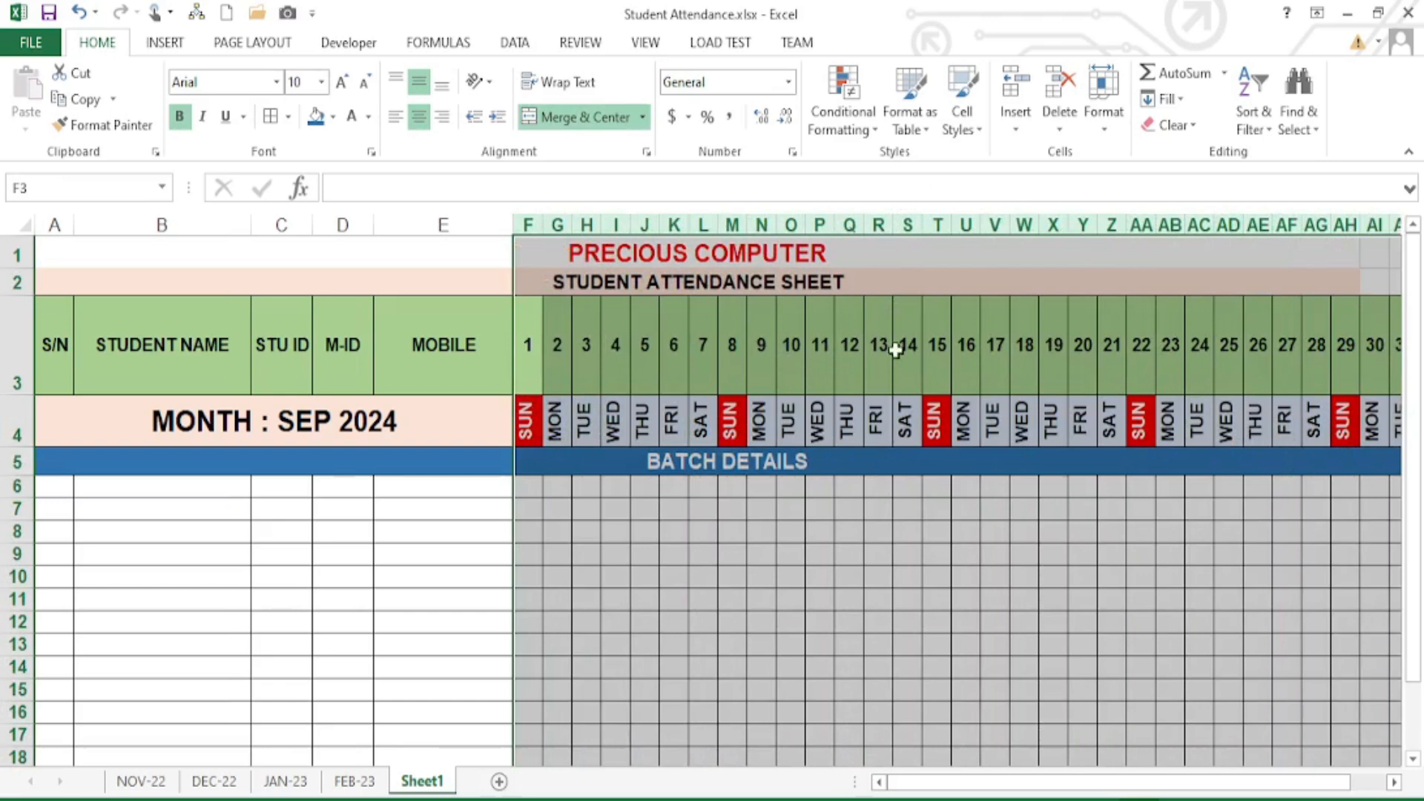
left_click(743, 552)
- Enter 1 and 2 in A6:A7 and extend the series down to 18 in A23
left_click(55, 486)
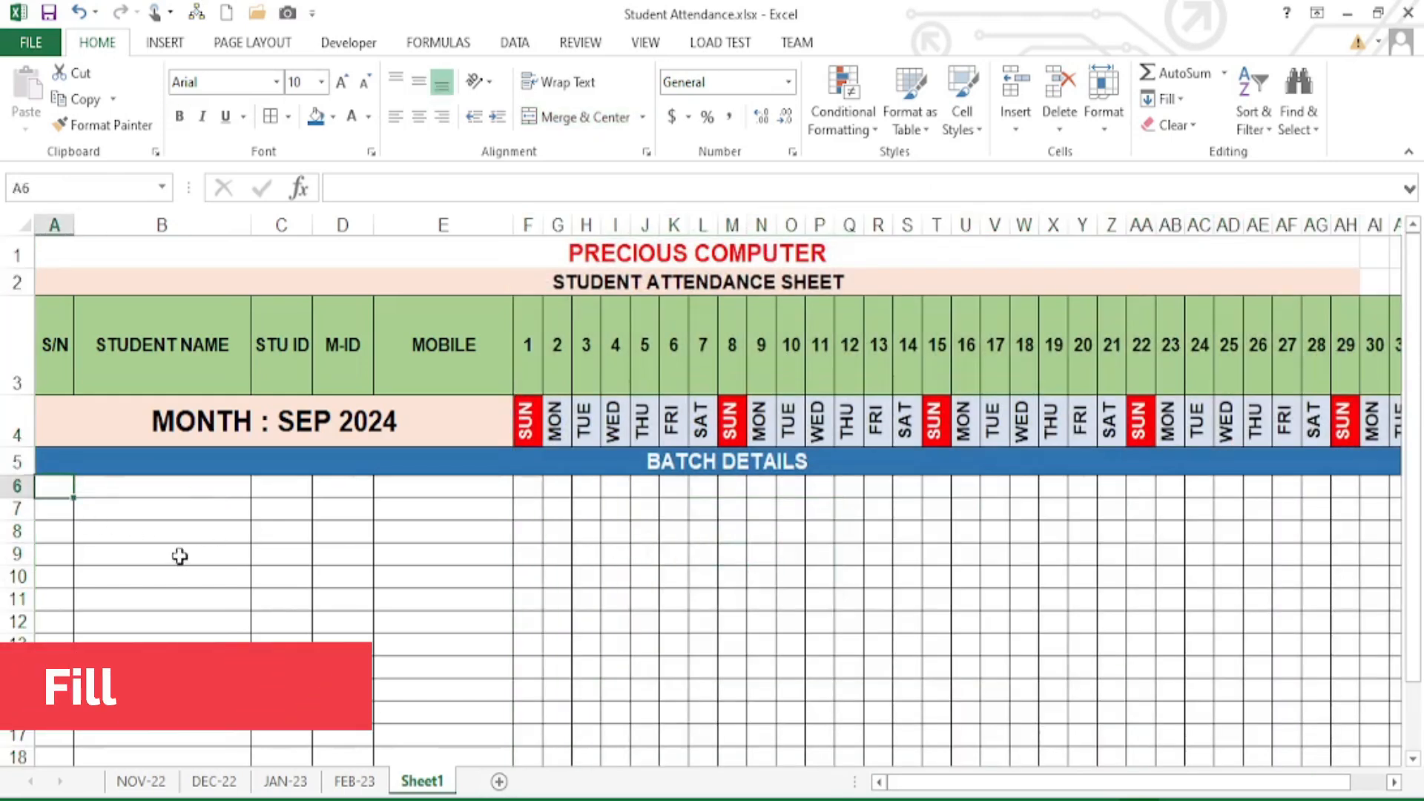
type("1")
key("Return")
type("2")
key("Return")
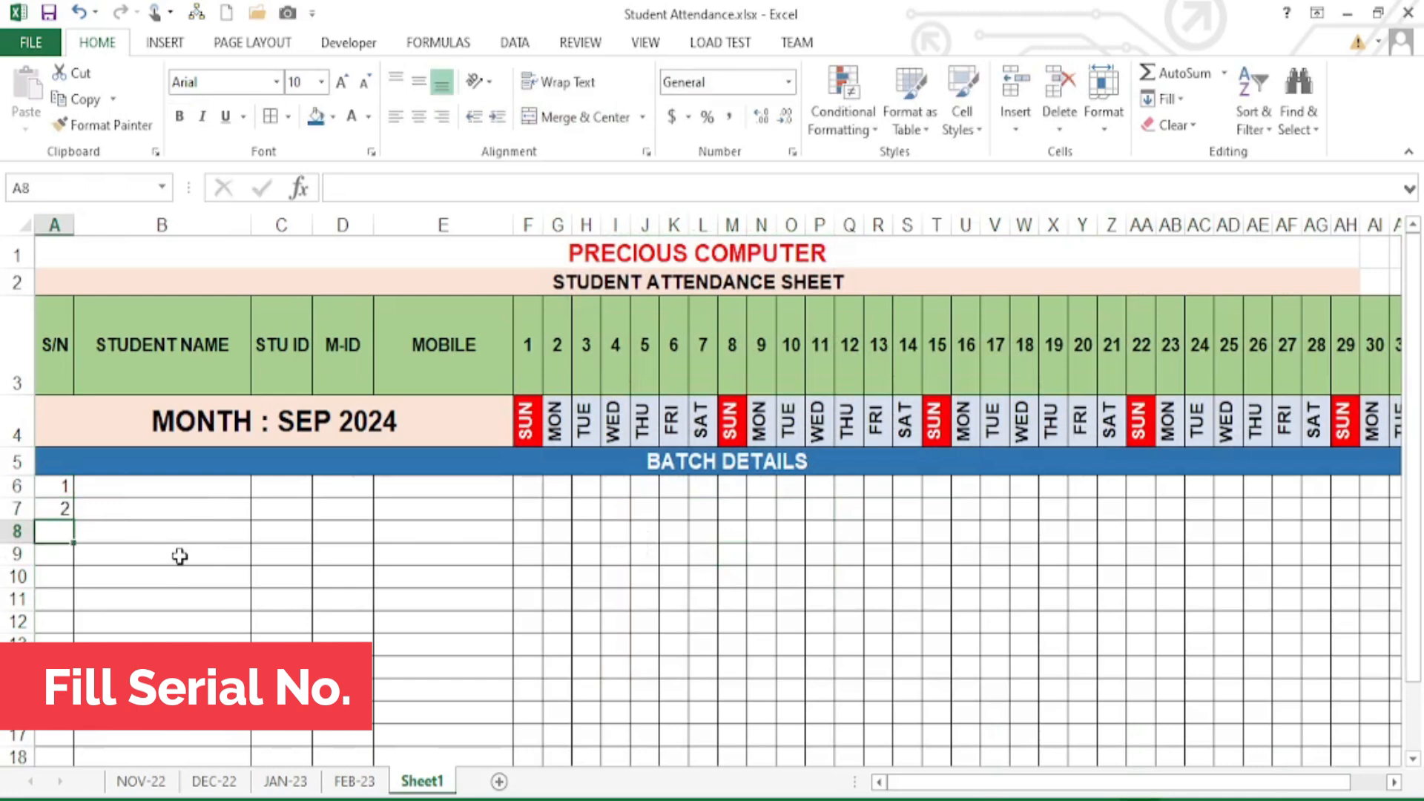
left_click_drag(59, 486, 61, 711)
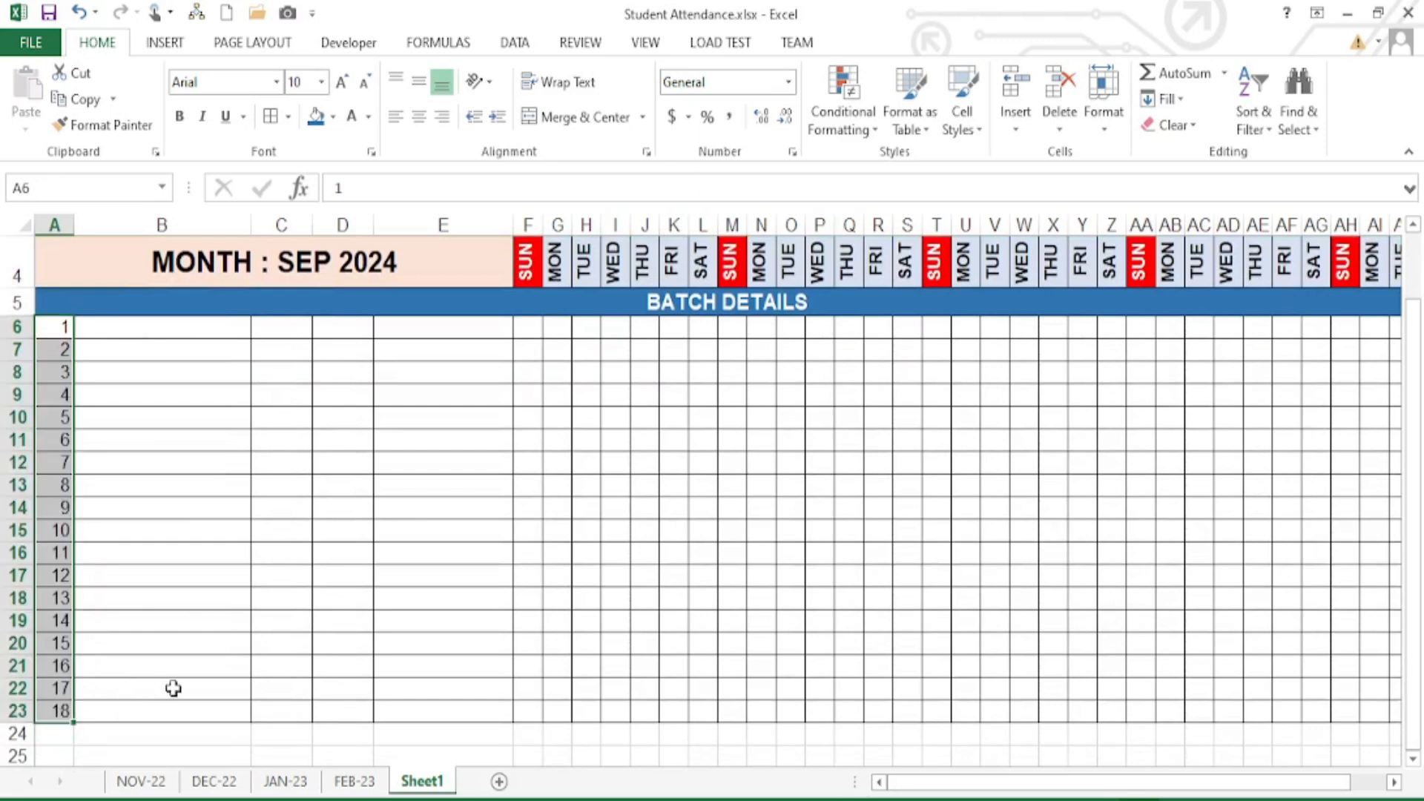
- Centre the serial numbers across the whole of column A
scroll(156, 682, "up", 1)
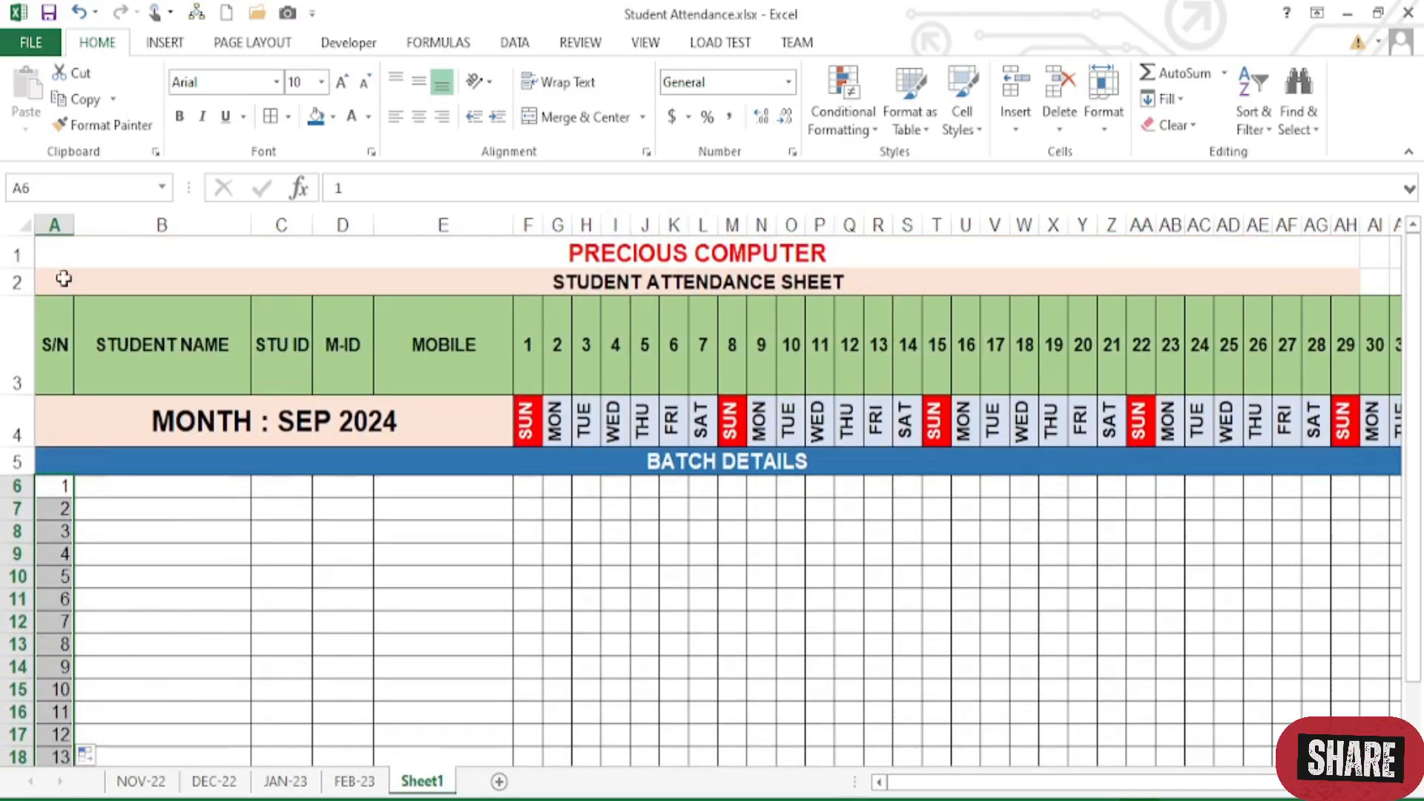
left_click(55, 224)
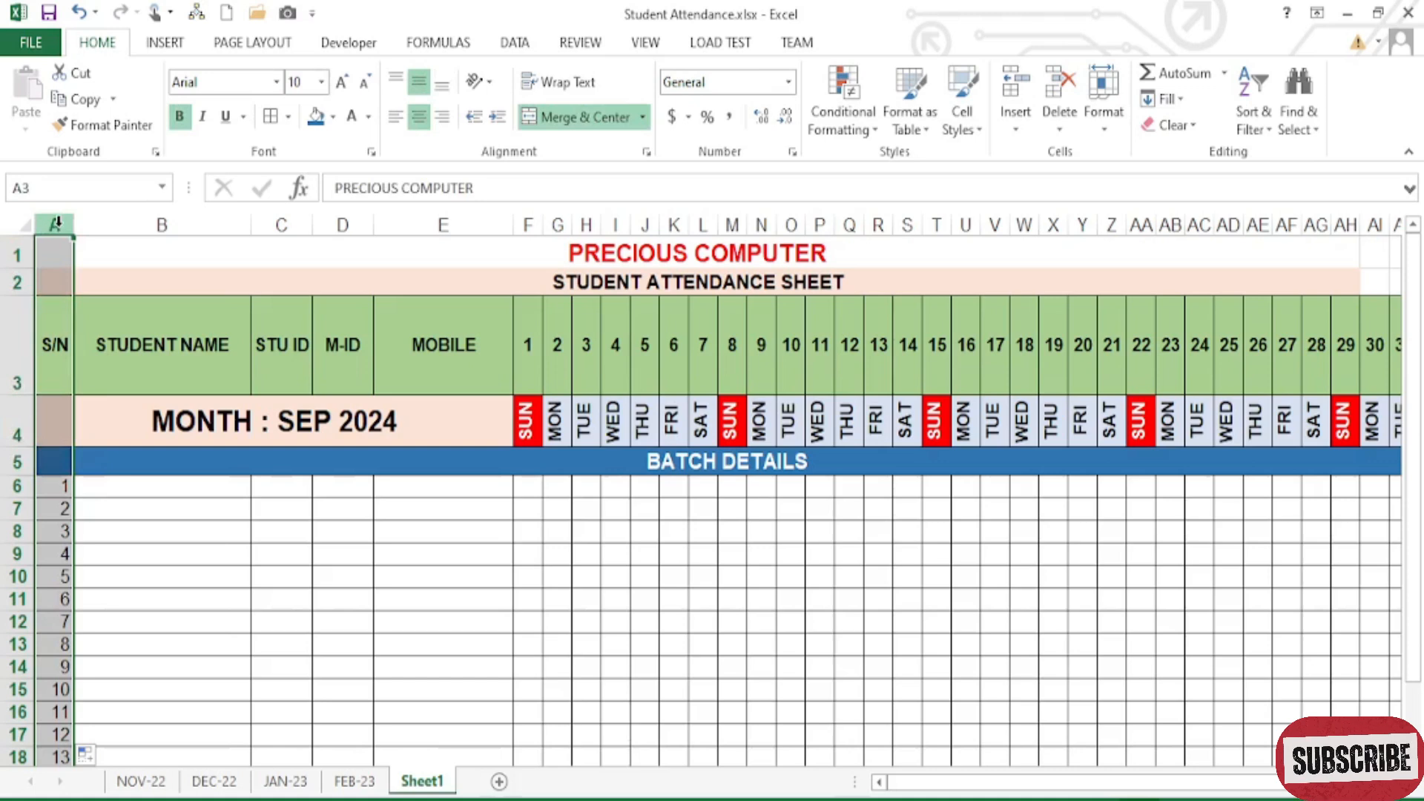
scroll(105, 566, "down", 8)
scroll(108, 575, "up", 8)
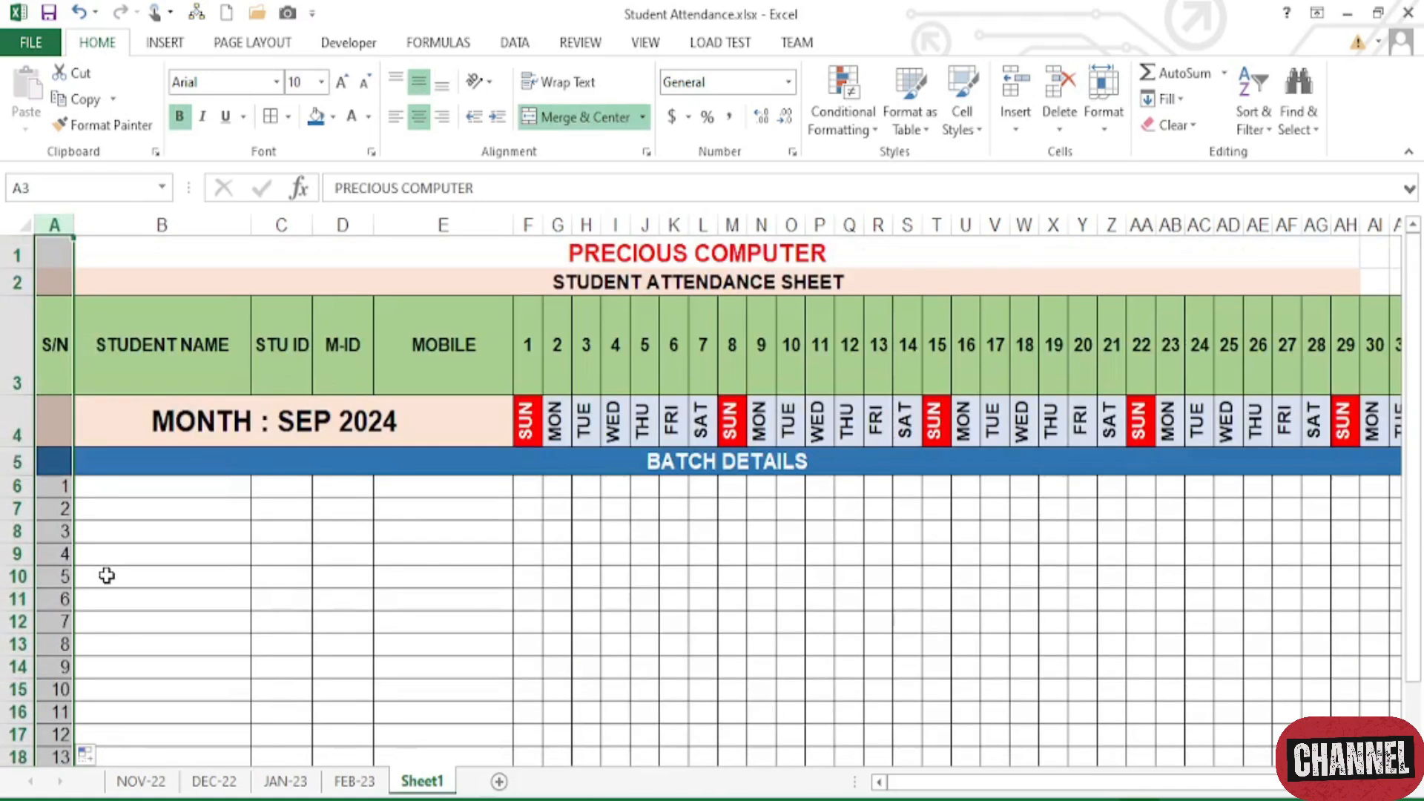
left_click(419, 118)
left_click(420, 117)
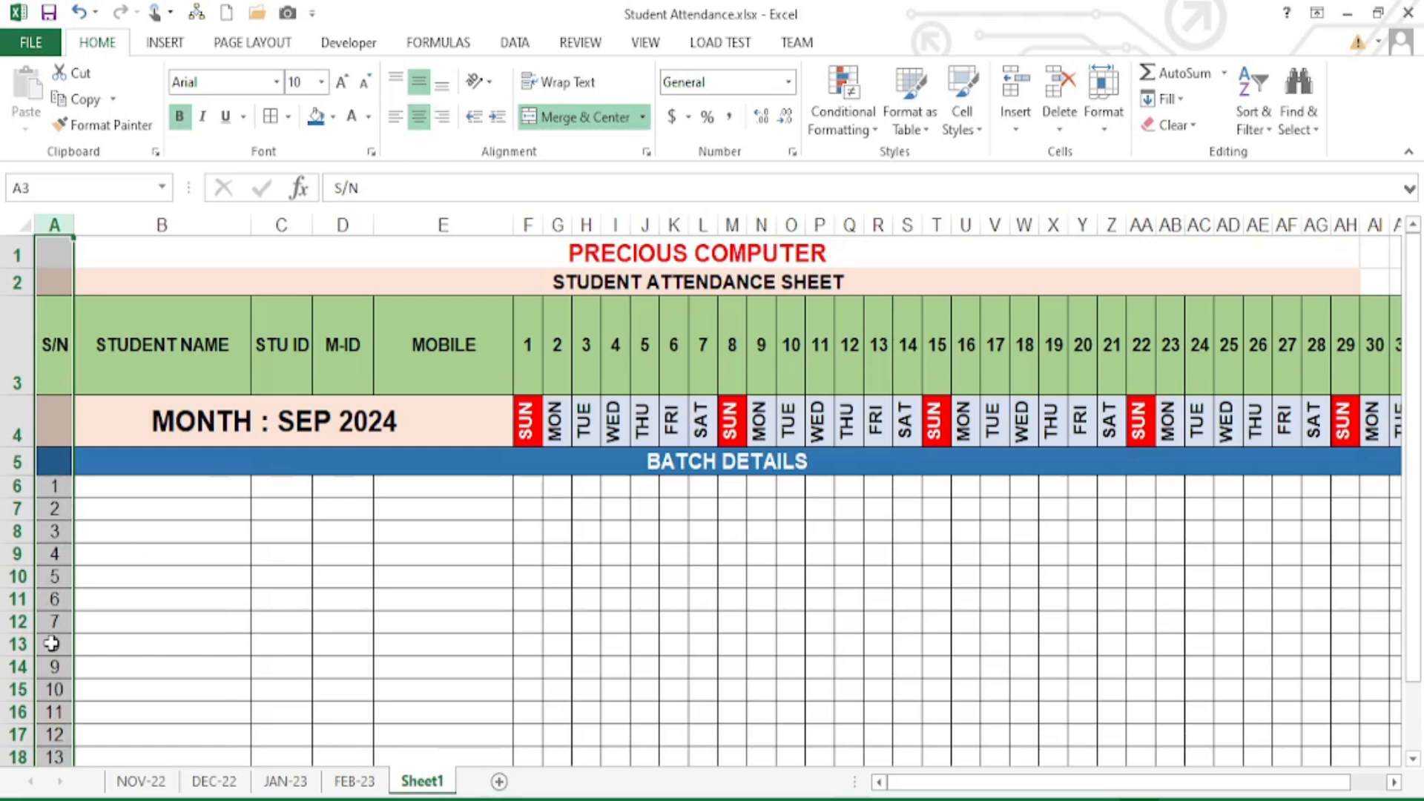
left_click(198, 490)
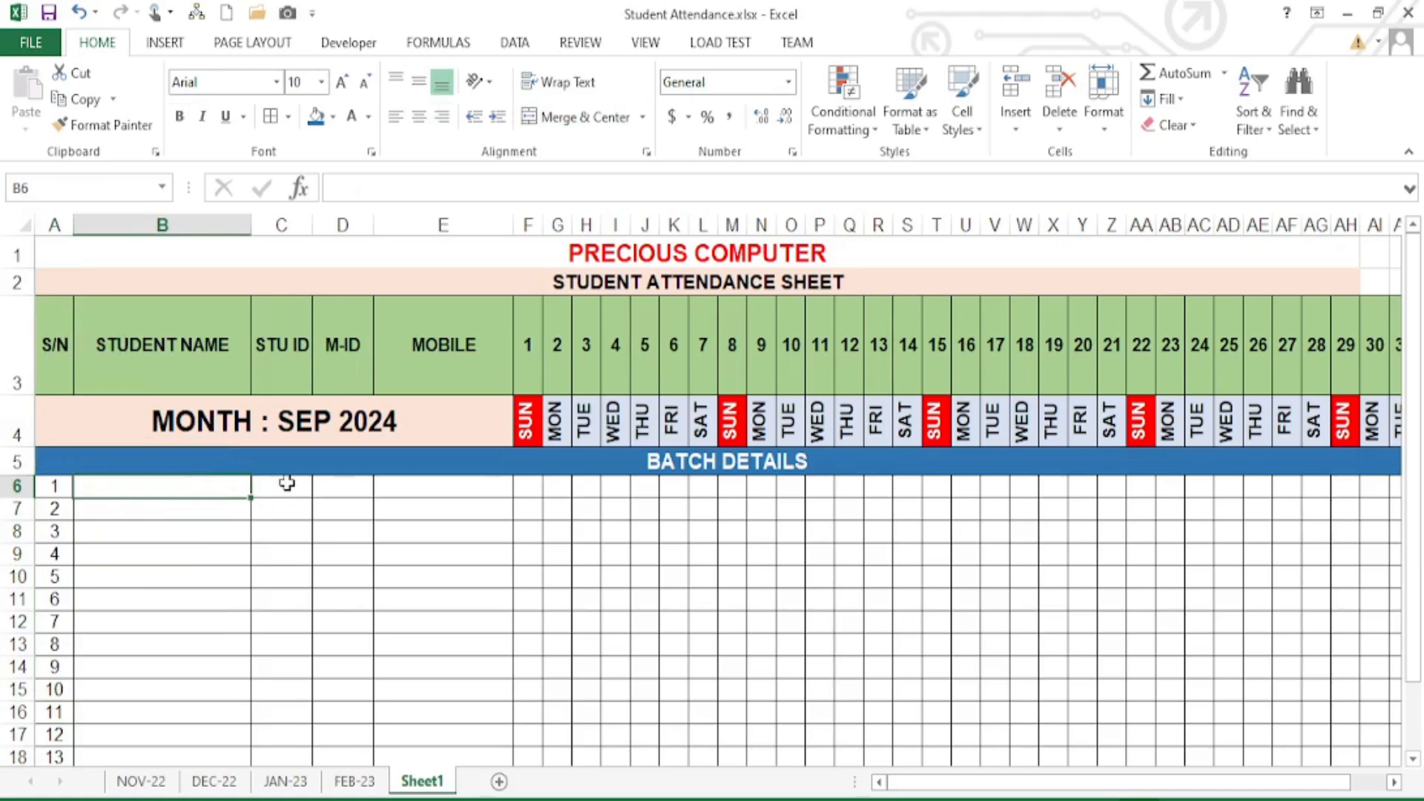
- Enter =RANDBETWEEN(20,90) into all STU ID cells C6:C23 at once
left_click(353, 485)
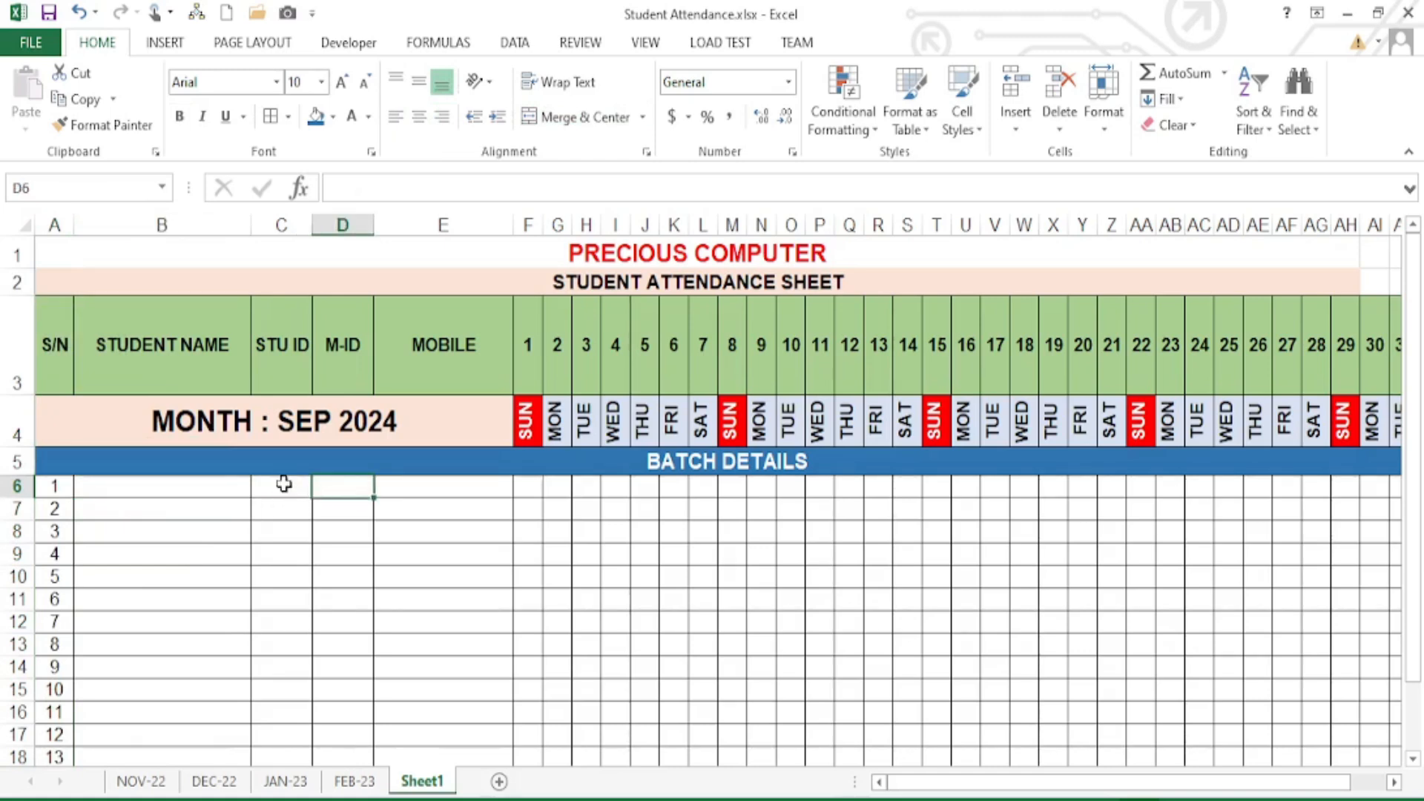
left_click_drag(284, 484, 295, 716)
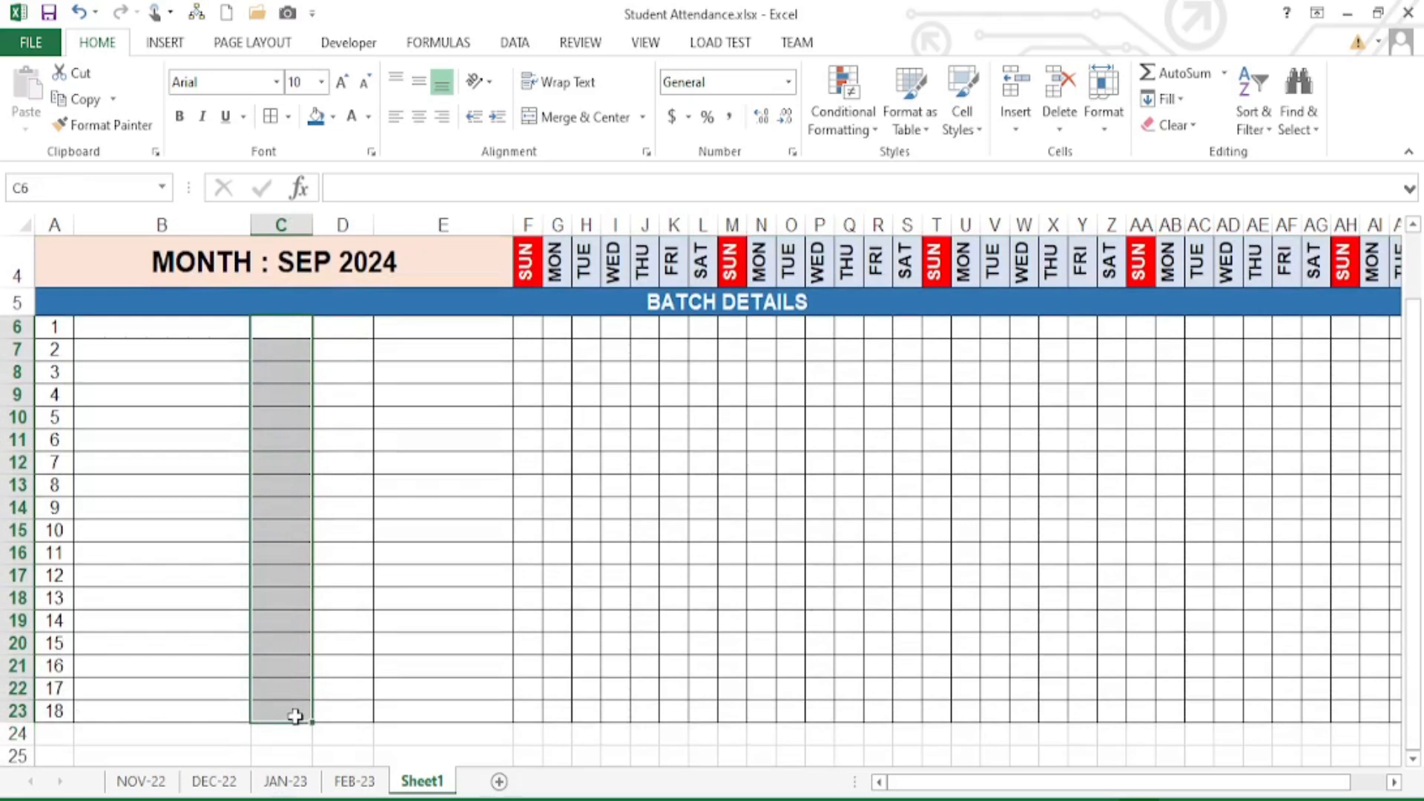
type("=RA")
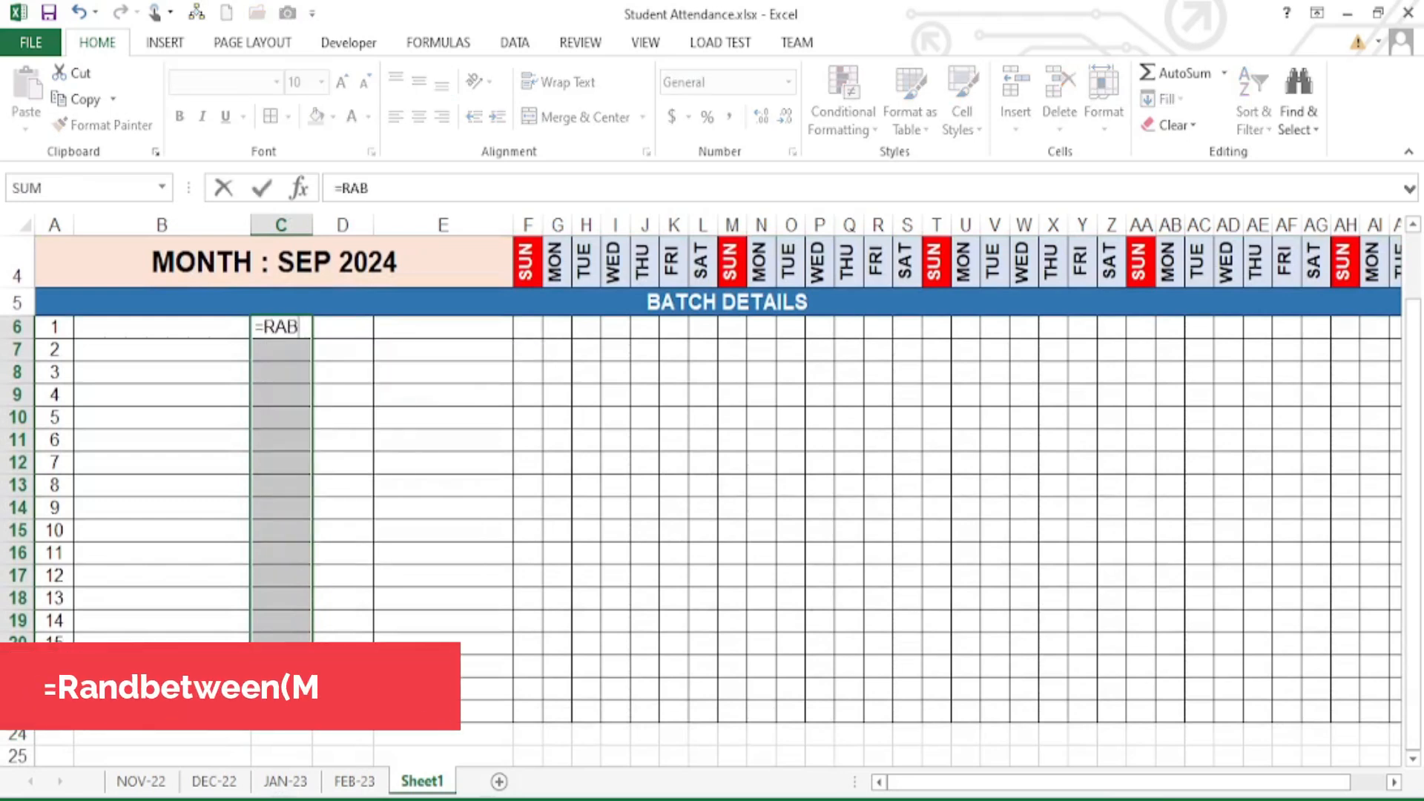
type("N")
key("Down")
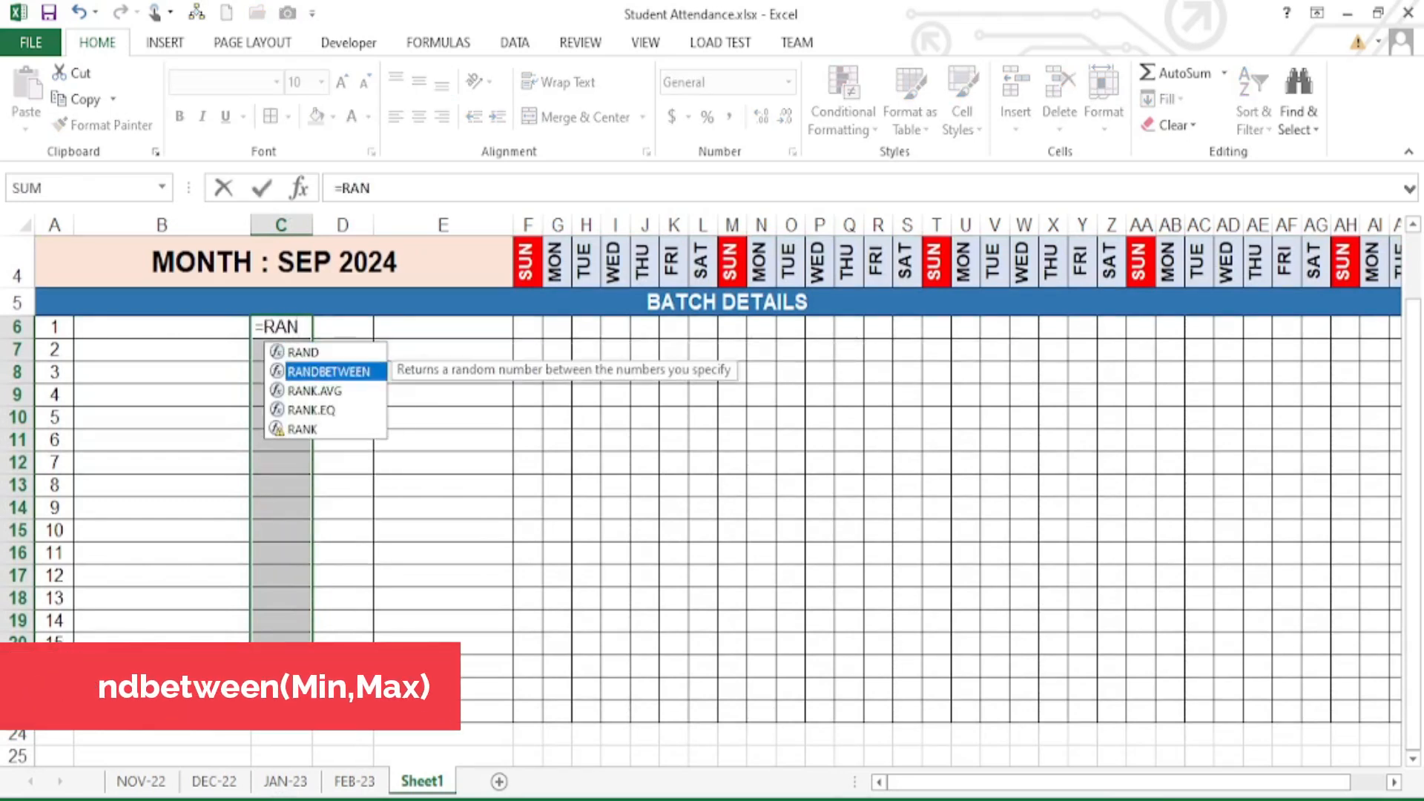
key("Tab")
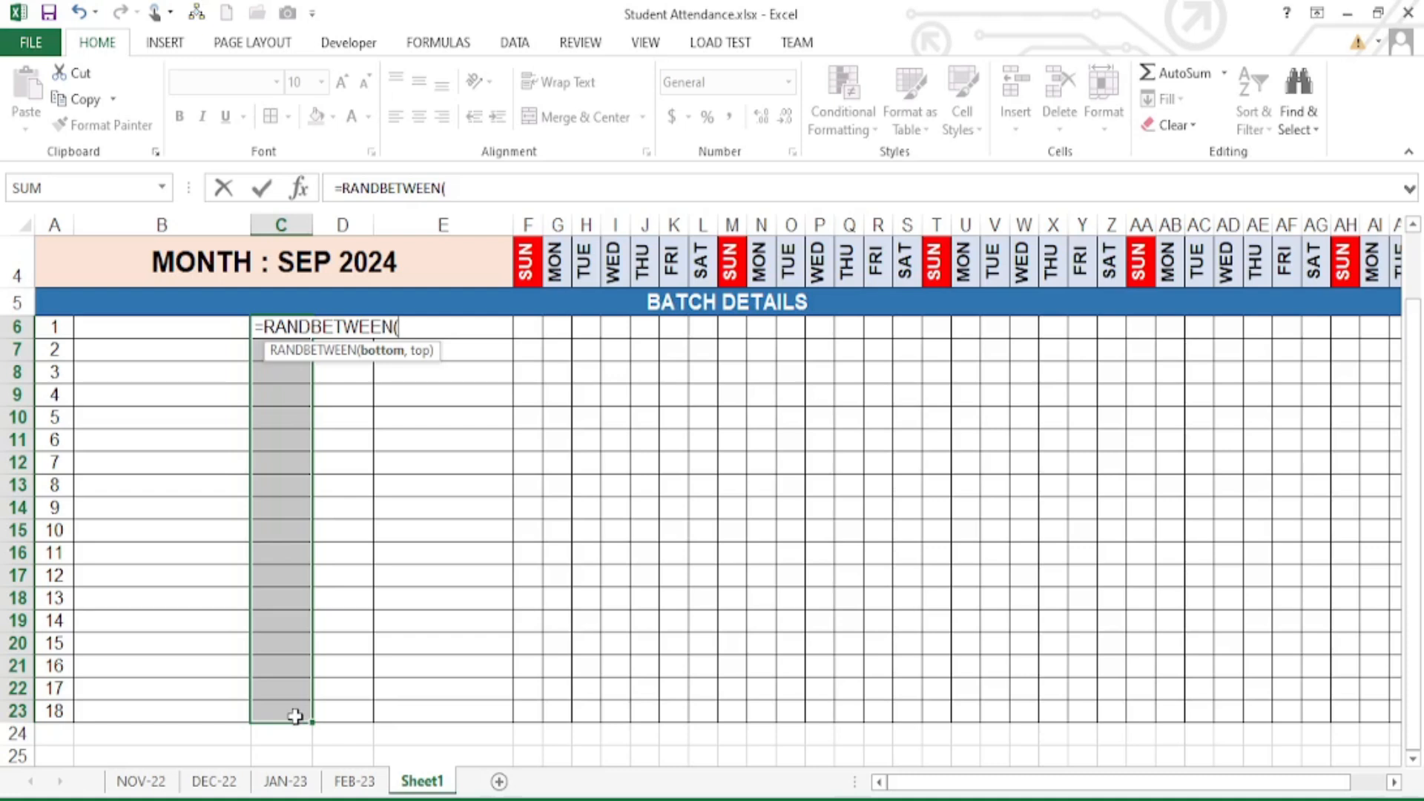
type("20,90")
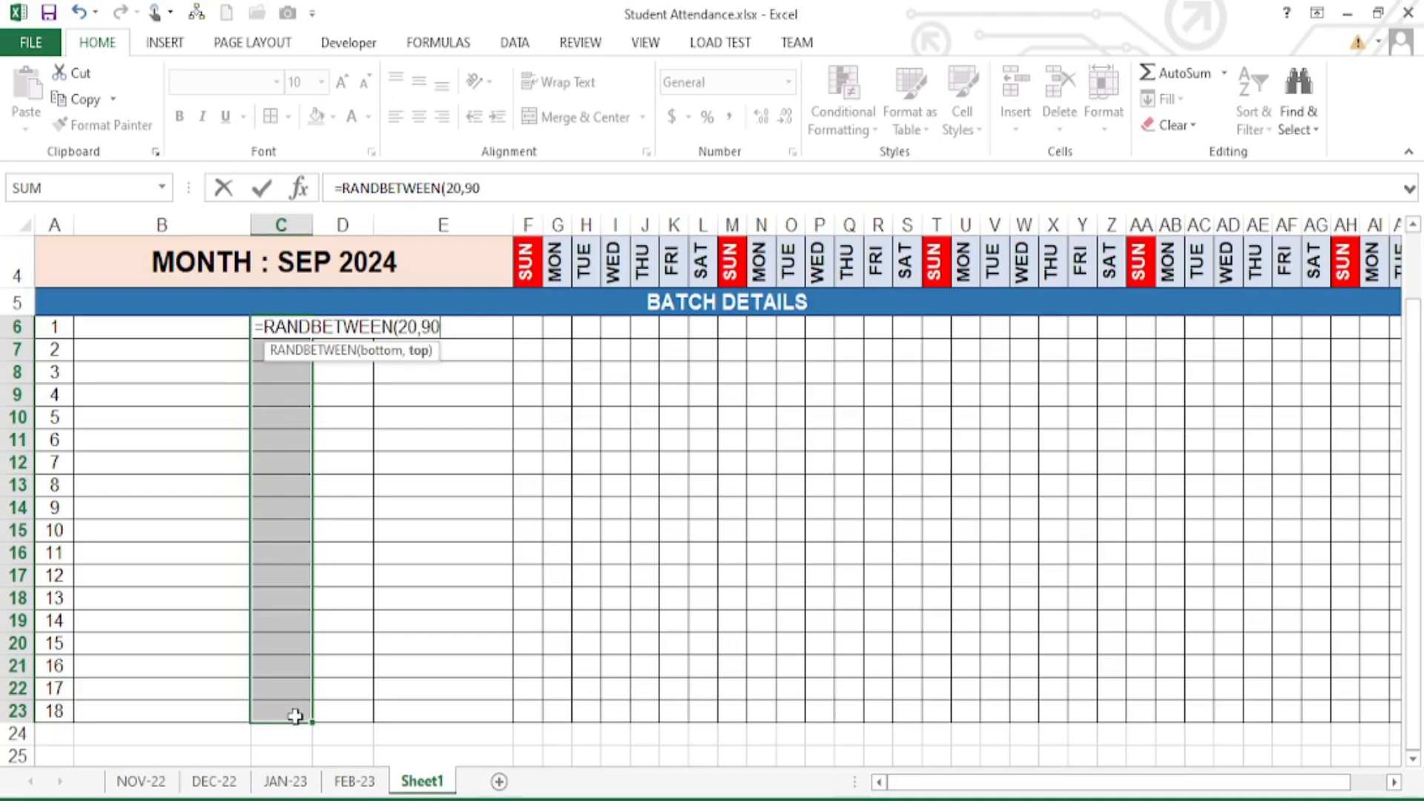
key("ctrl+Return")
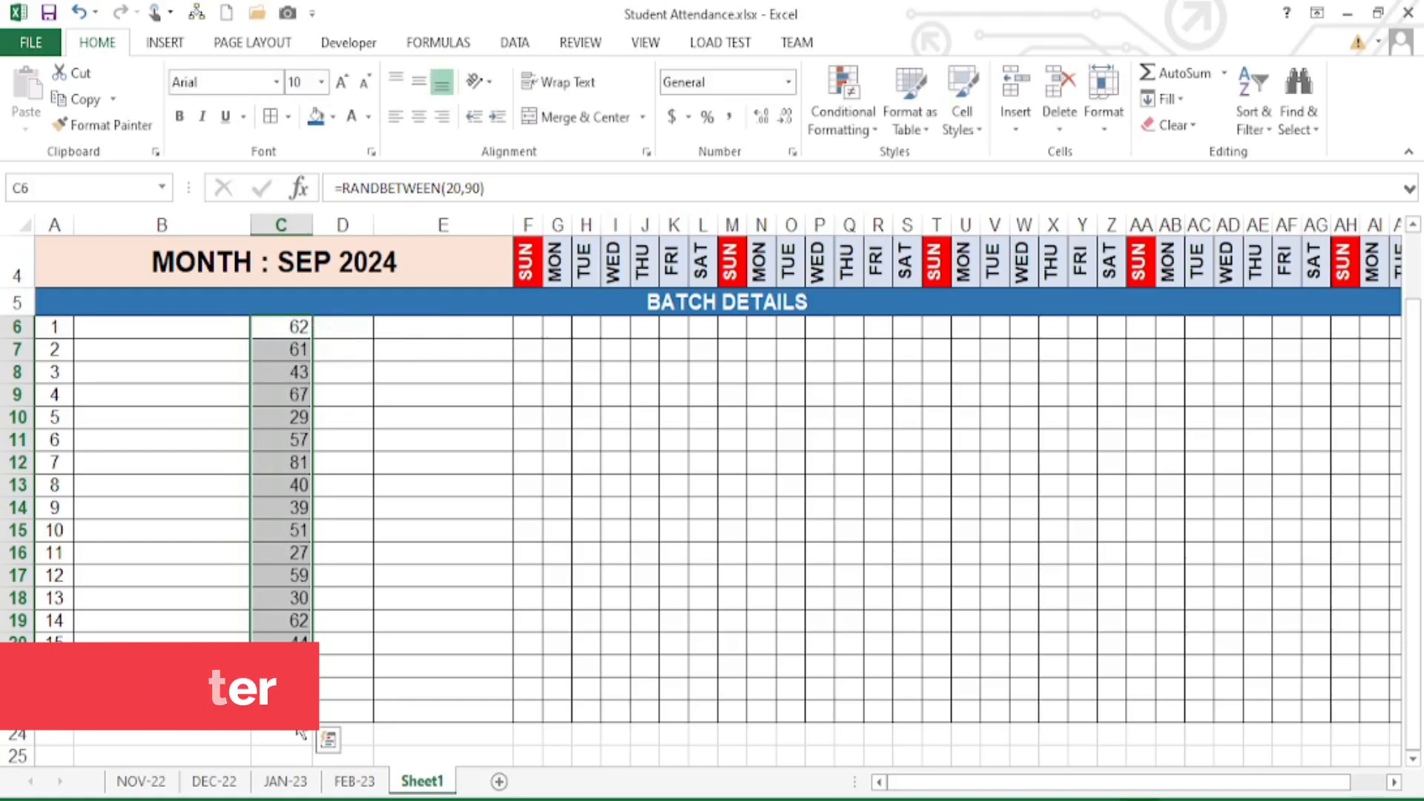
- Fill the selected M-ID cells in column D with =RANDBETWEEN(410,550)
scroll(284, 592, "up", 1)
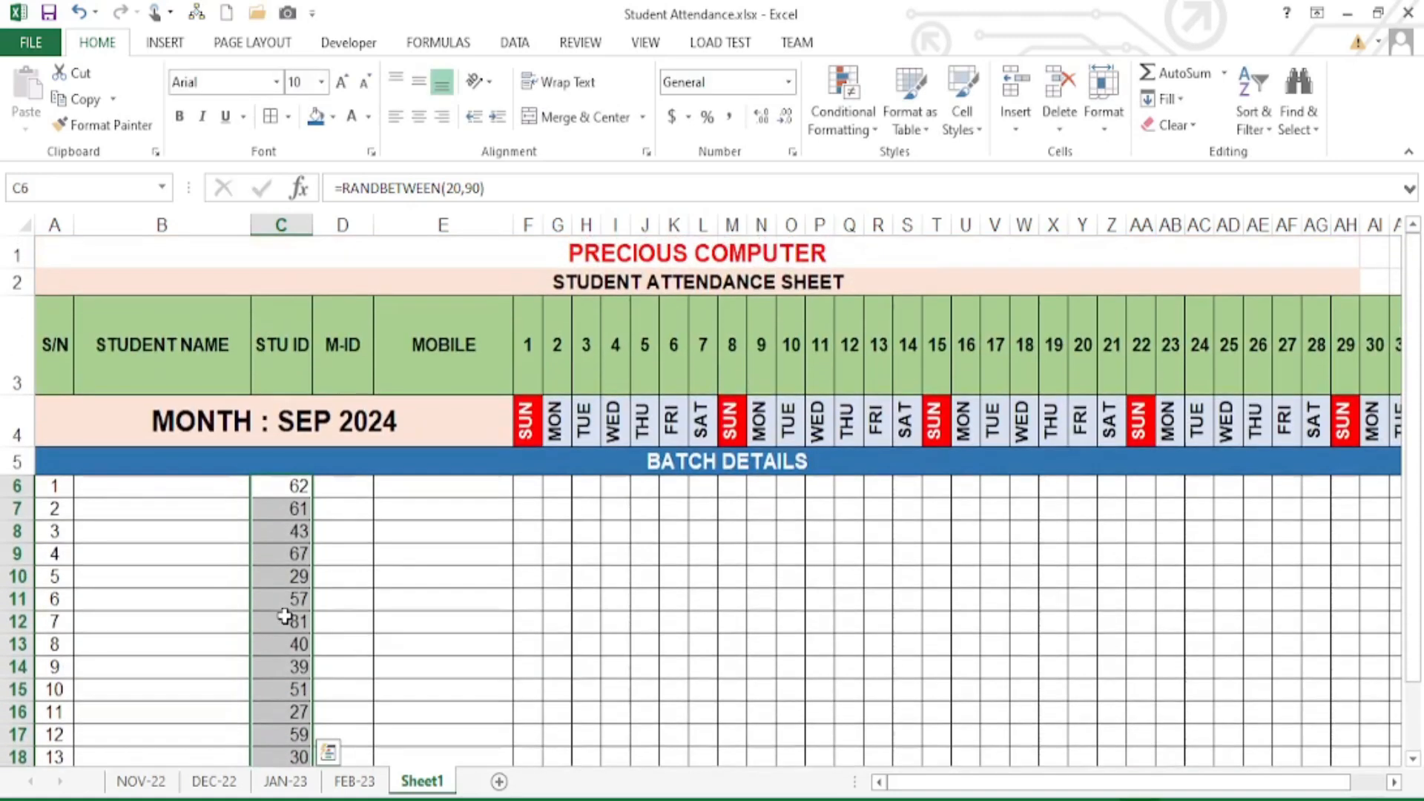
left_click_drag(359, 493, 353, 712)
scroll(377, 546, "up", 1)
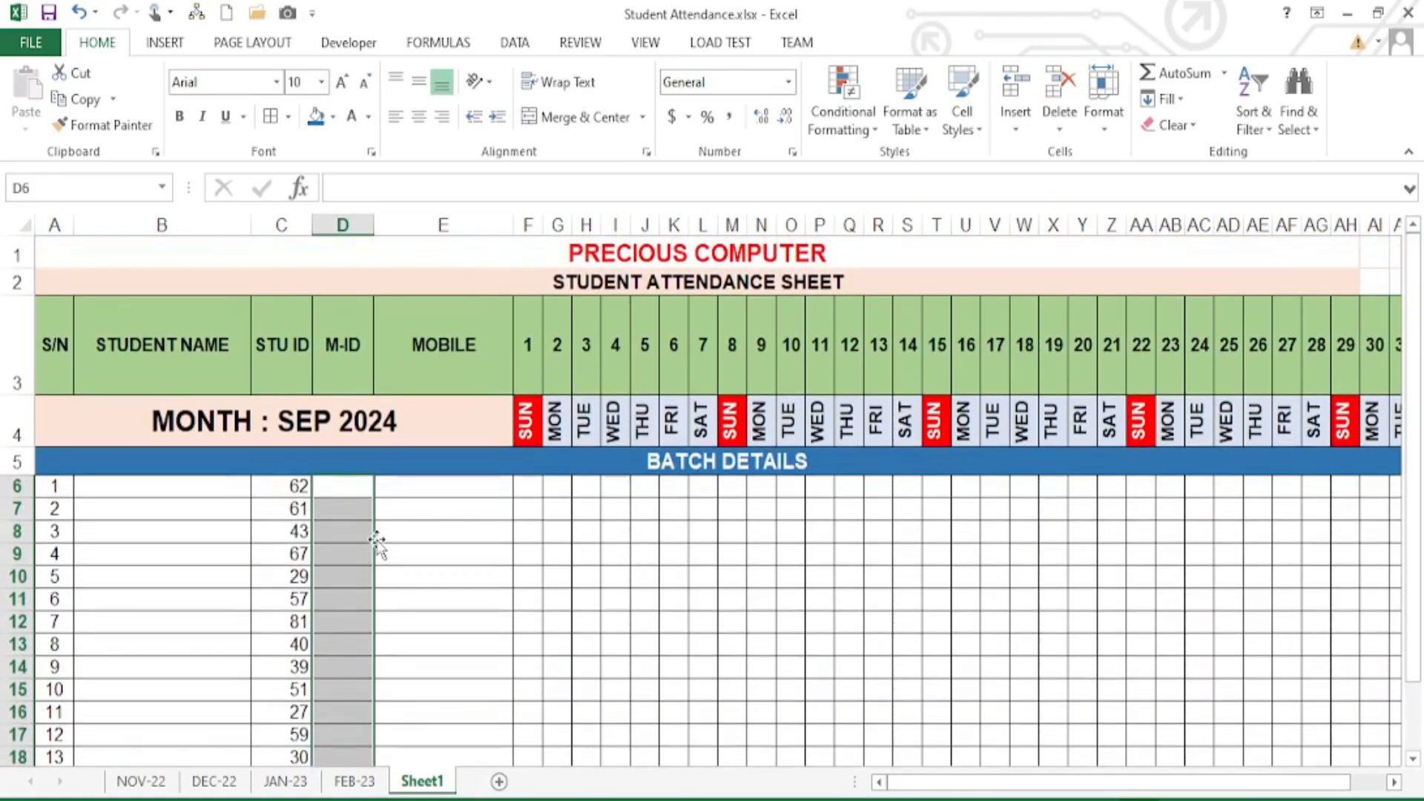
type("=RAN")
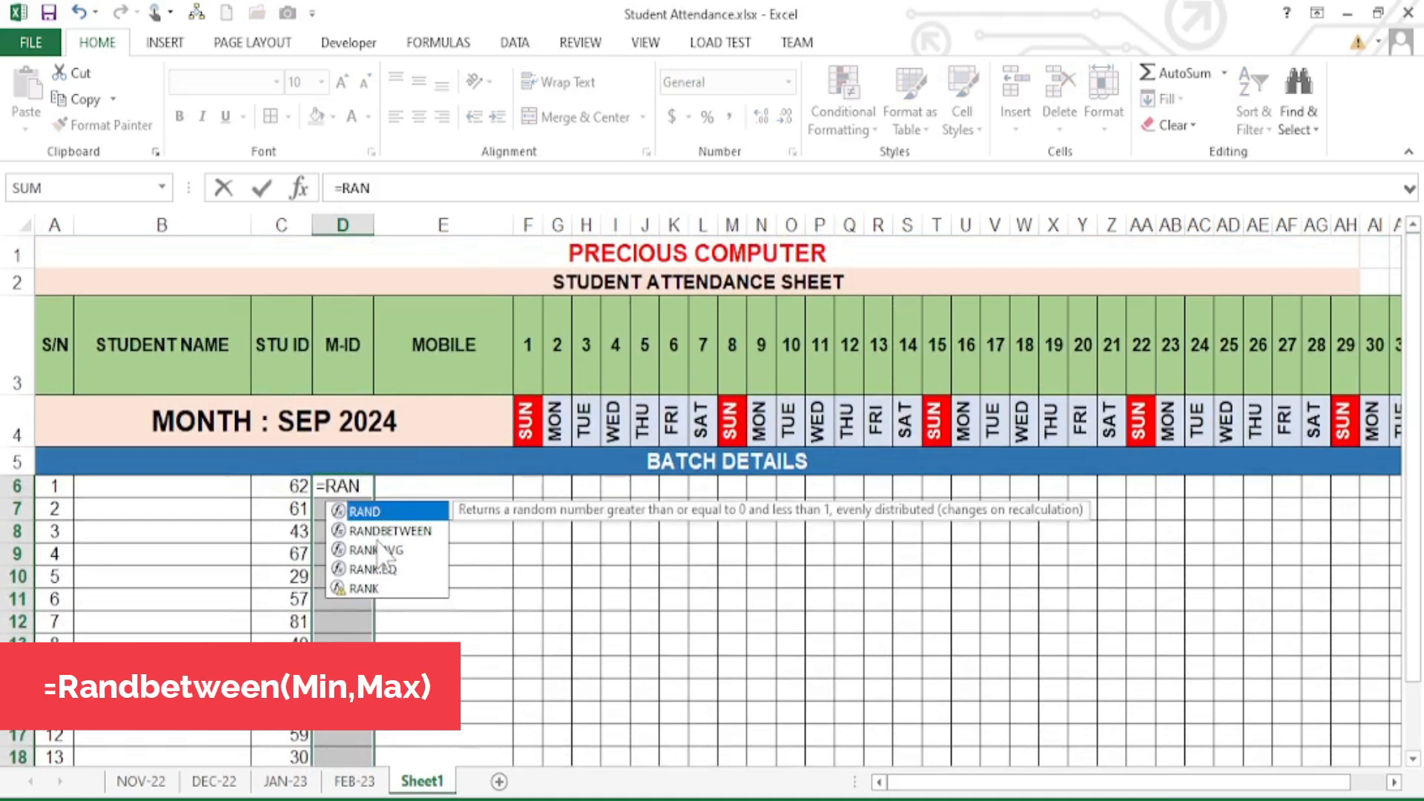
key("Down")
key("Tab")
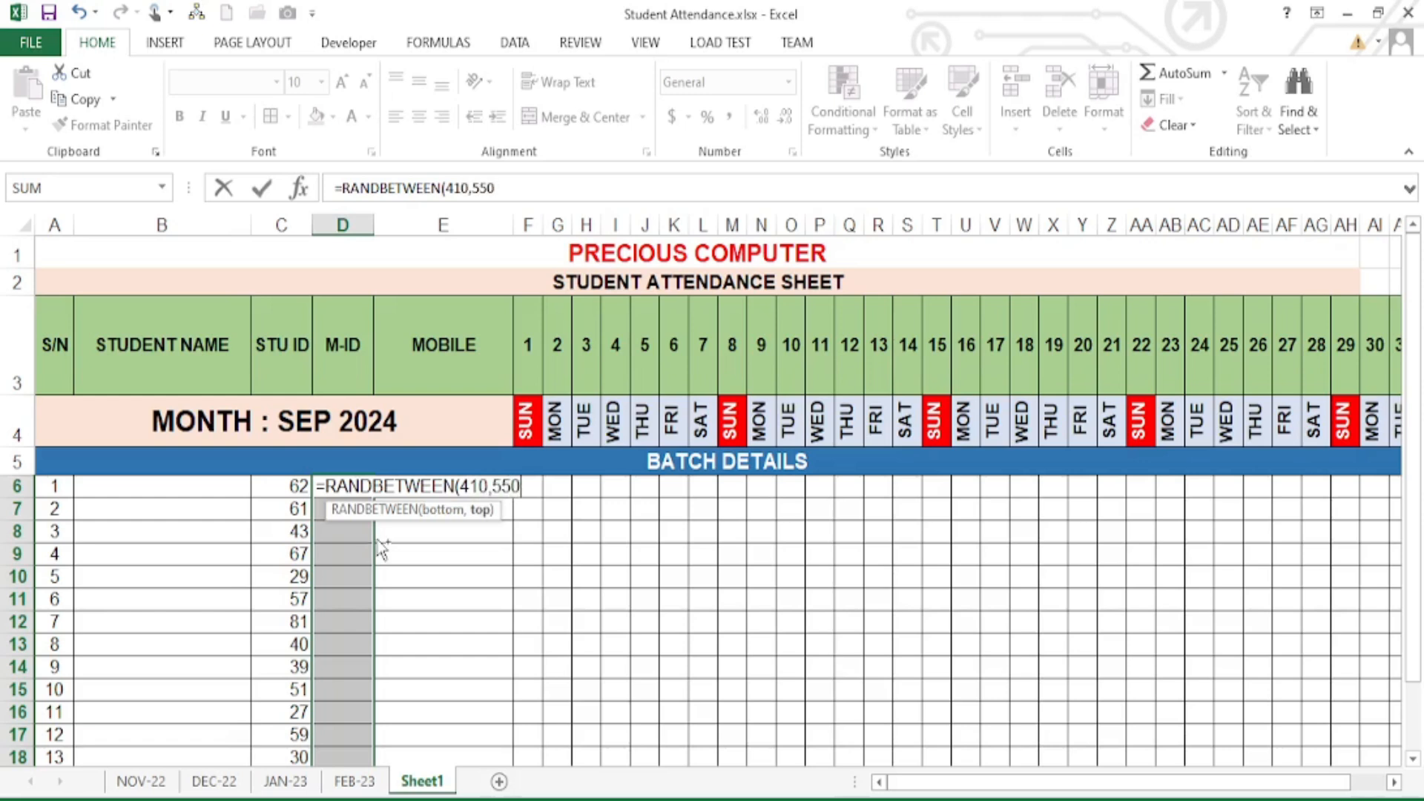
key("ctrl+Return")
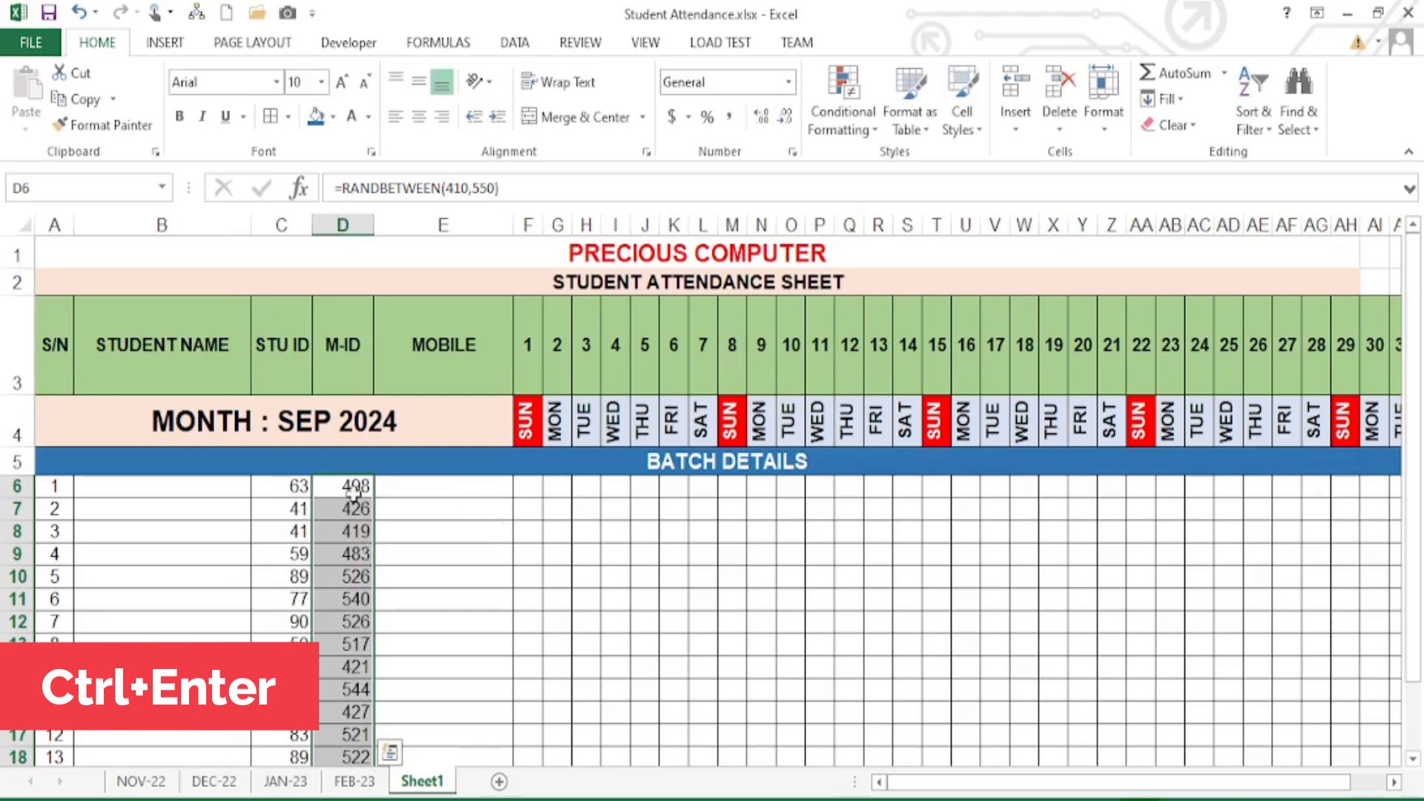
- Enter a test value of 1 in MOBILE cell E6, then delete it
left_click(437, 489)
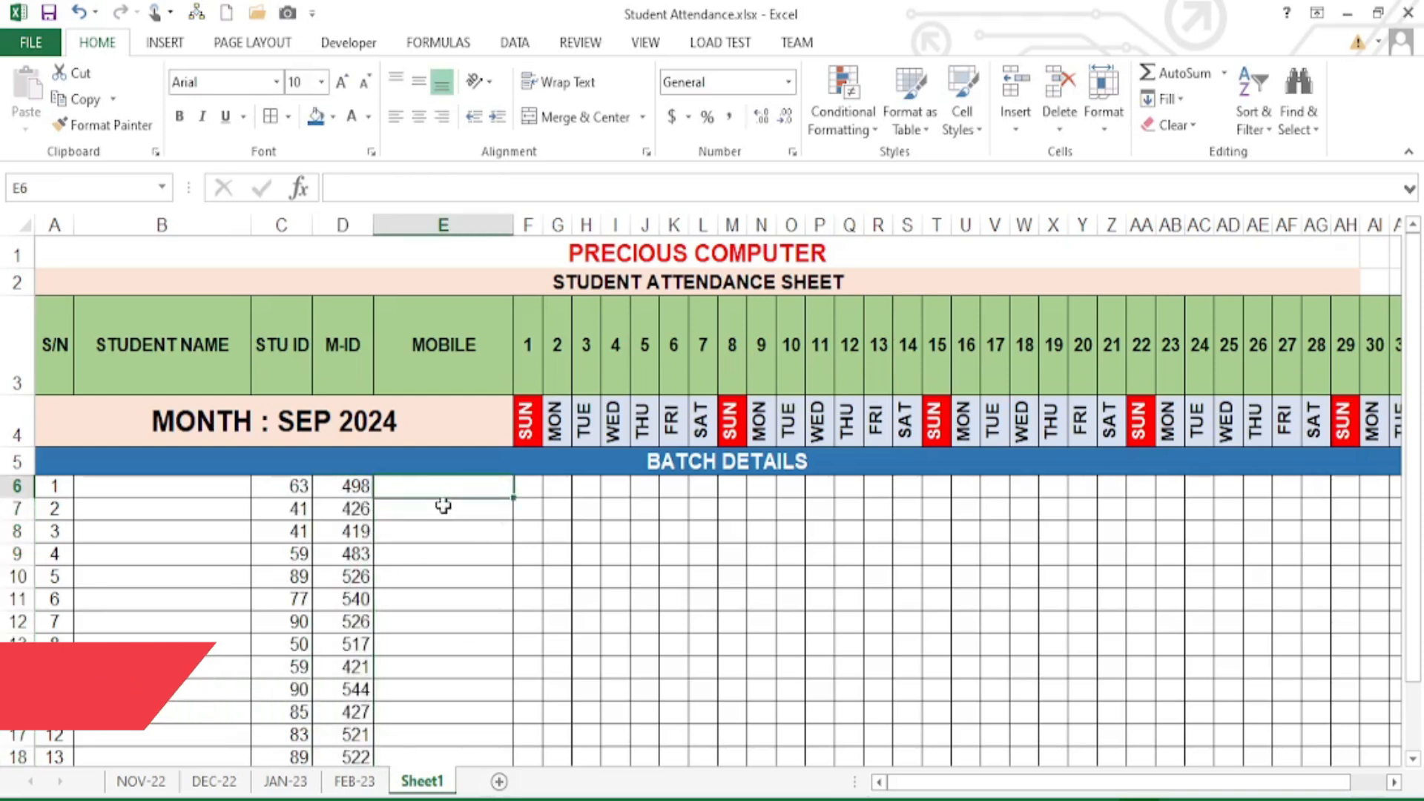
type("1")
key("ctrl+Return")
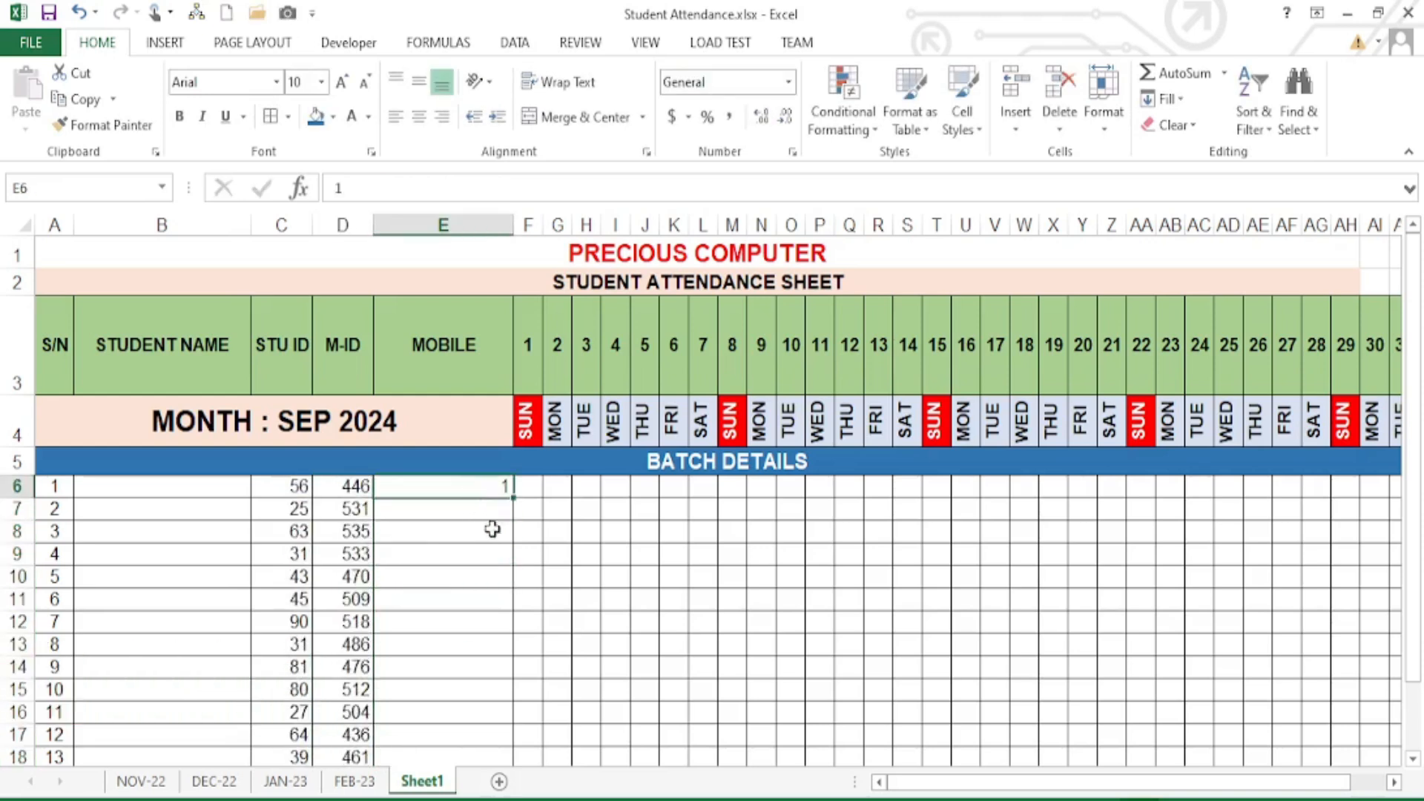
key("Delete")
left_click(483, 560)
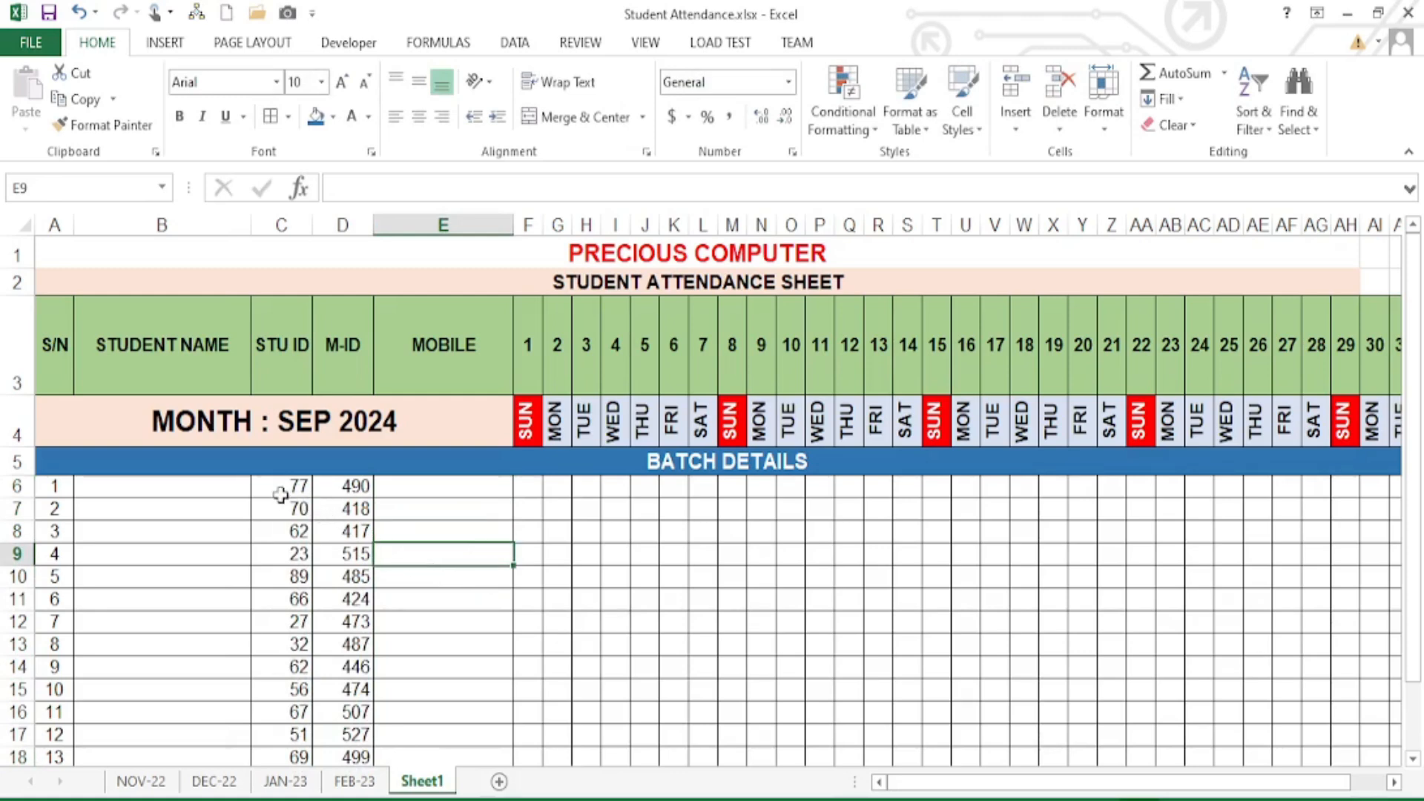
- Copy C6:D23 and paste it back as values, fixing the STU ID and M-ID numbers
left_click_drag(281, 494, 348, 714)
key("ctrl+c")
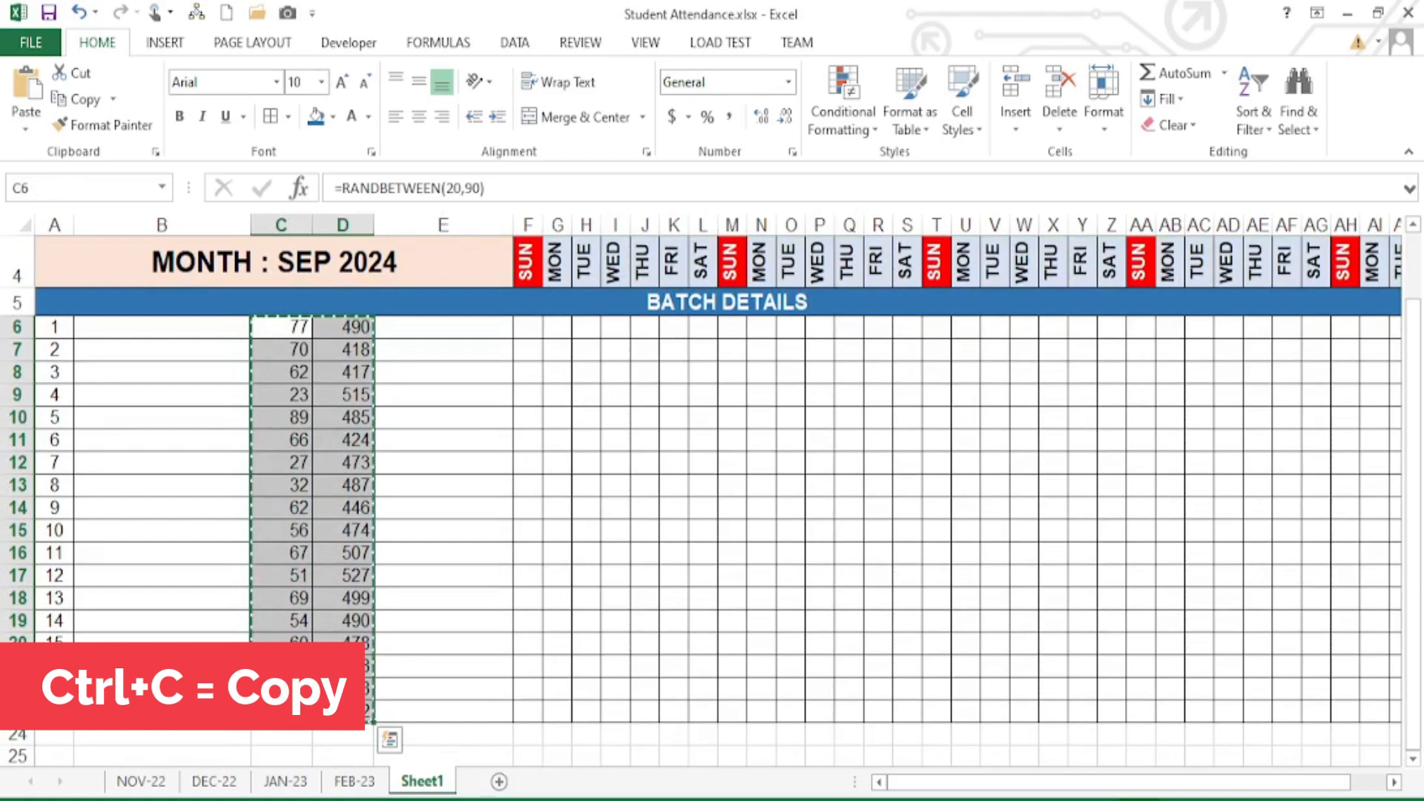
right_click(291, 339)
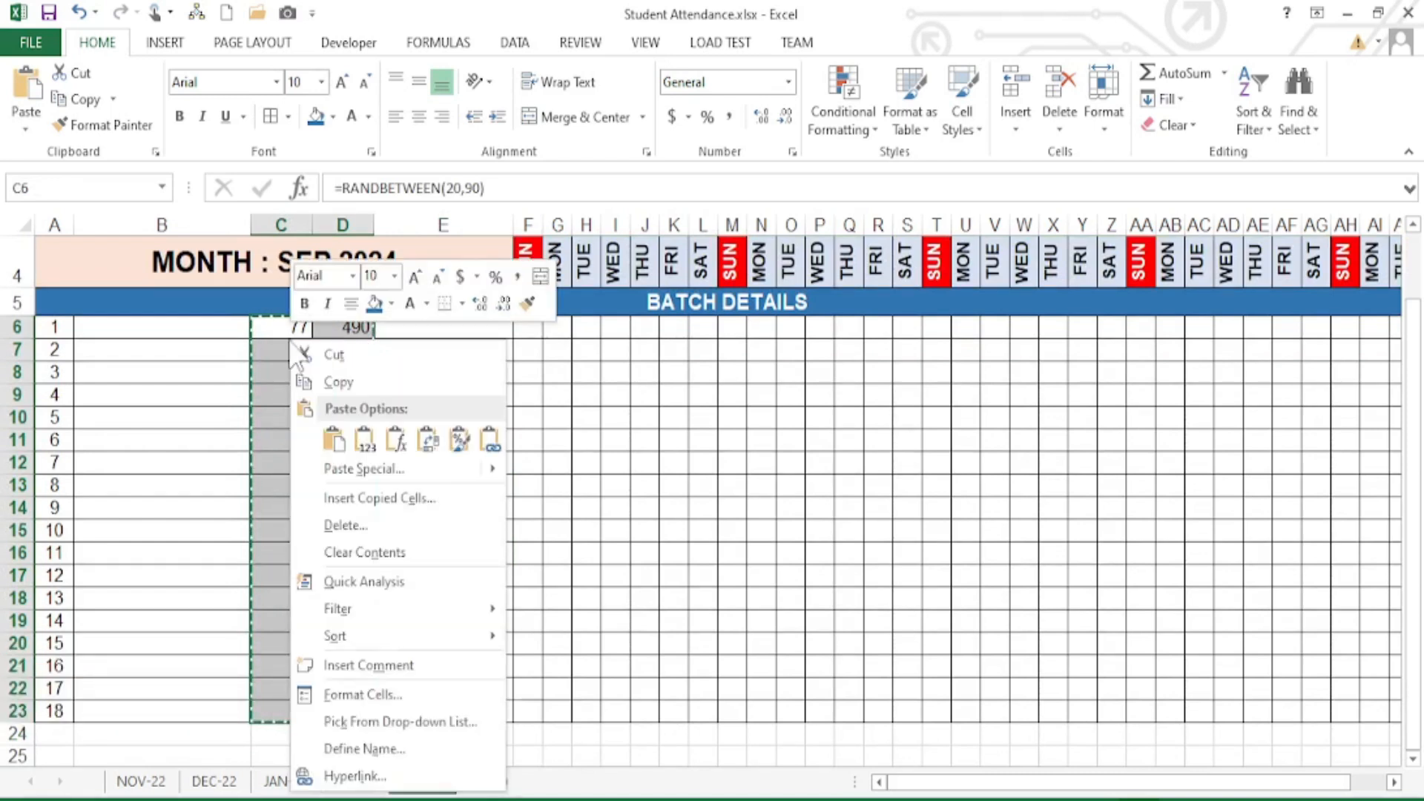
left_click(362, 442)
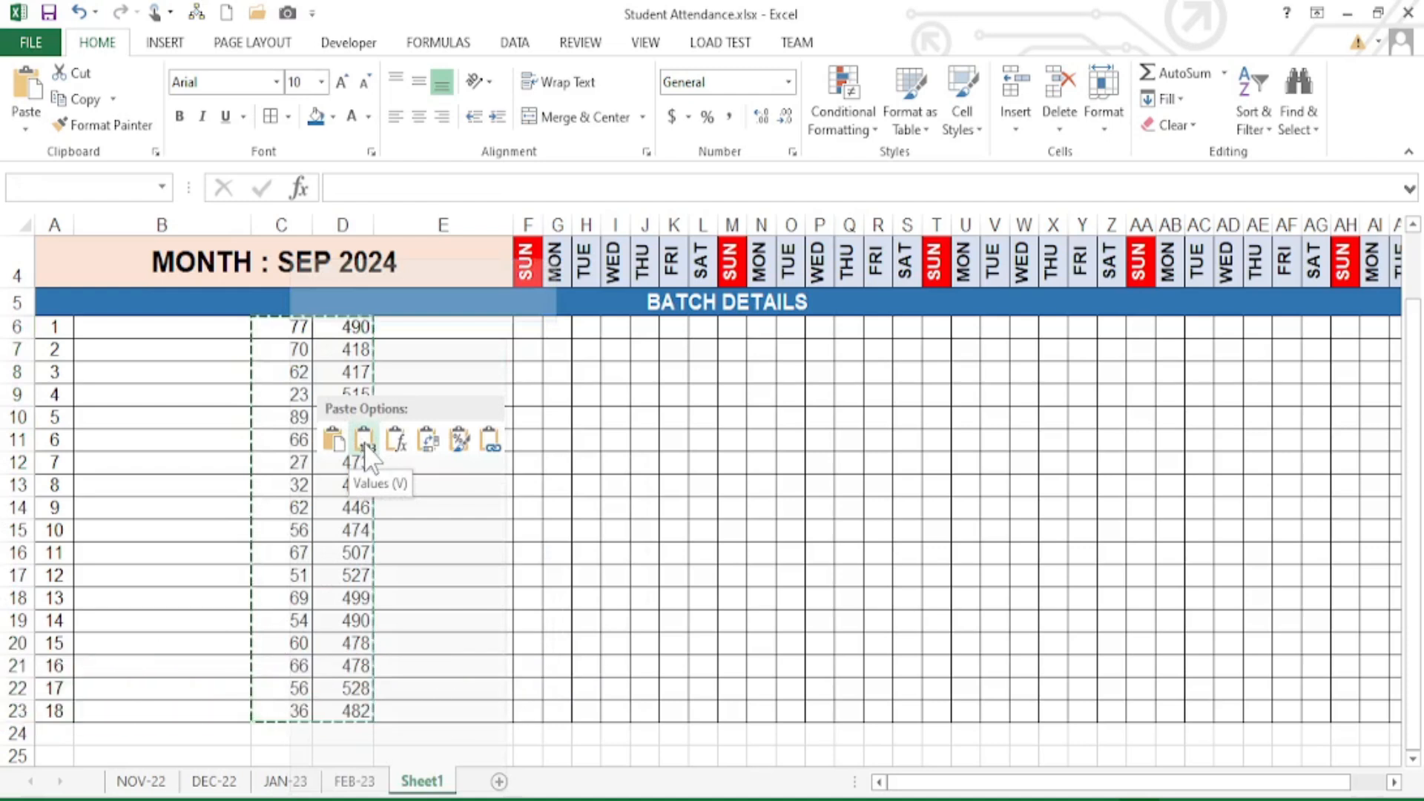
left_click(367, 443)
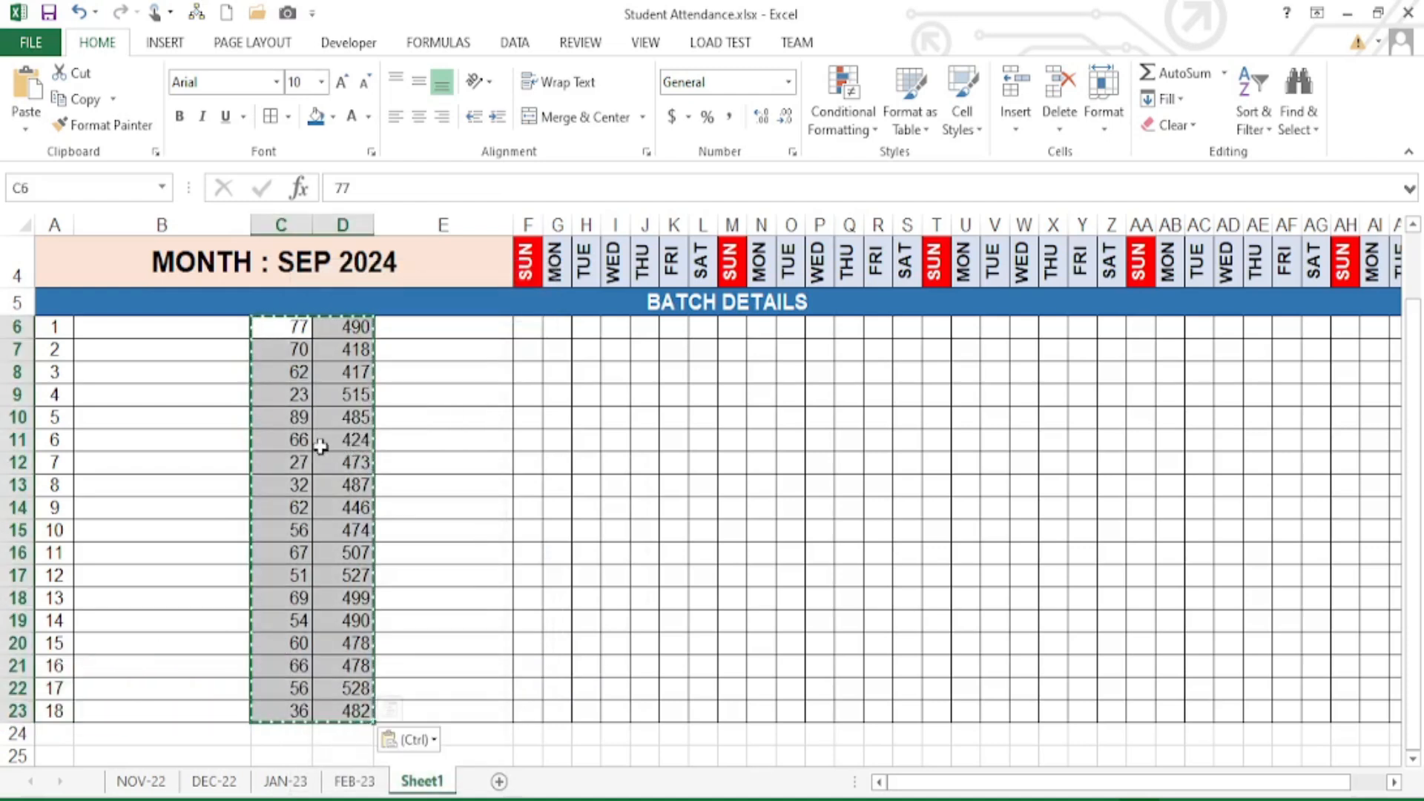
left_click(282, 440)
key("Escape")
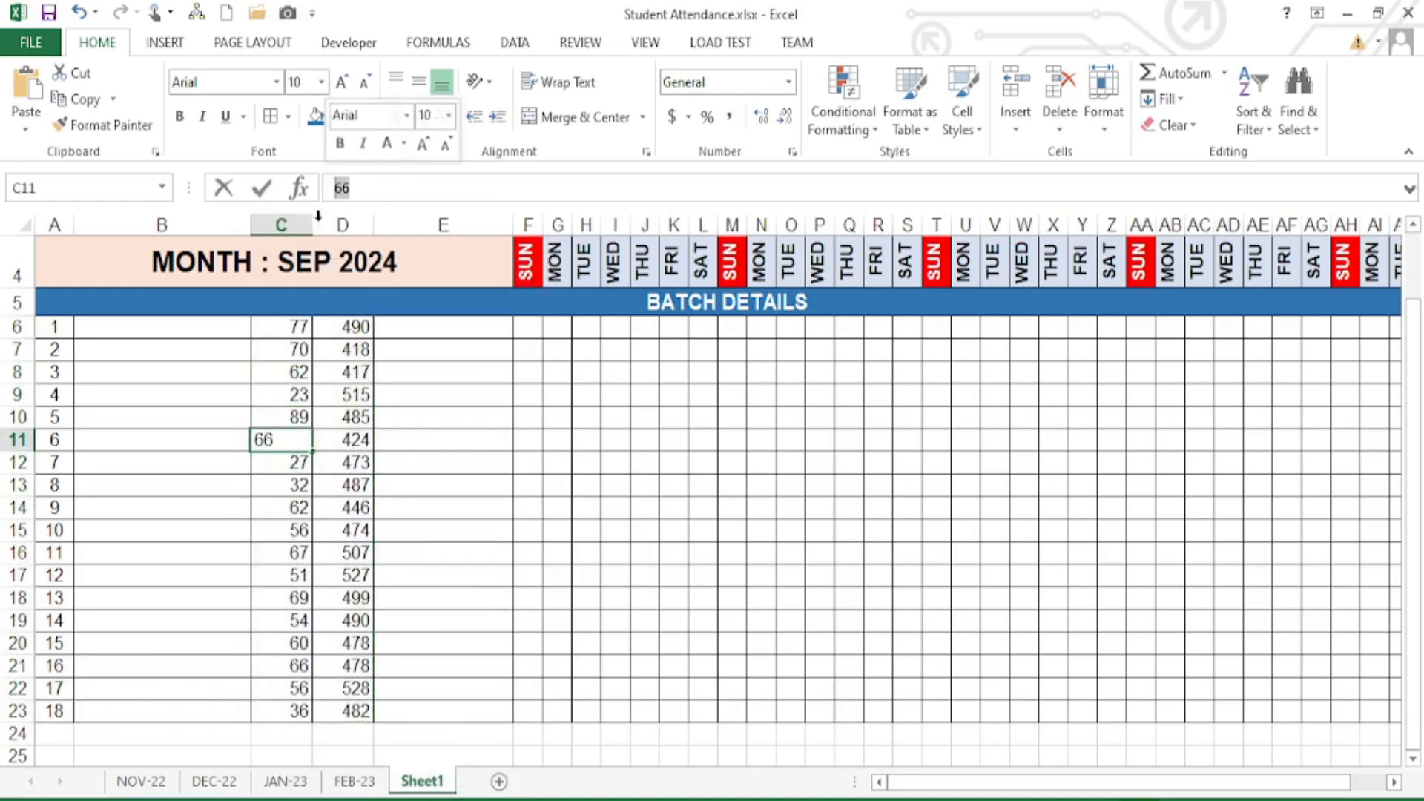
left_click(339, 443)
- Centre columns C, D and E, then select the MOBILE cells E6:E23
scroll(291, 479, "up", 1)
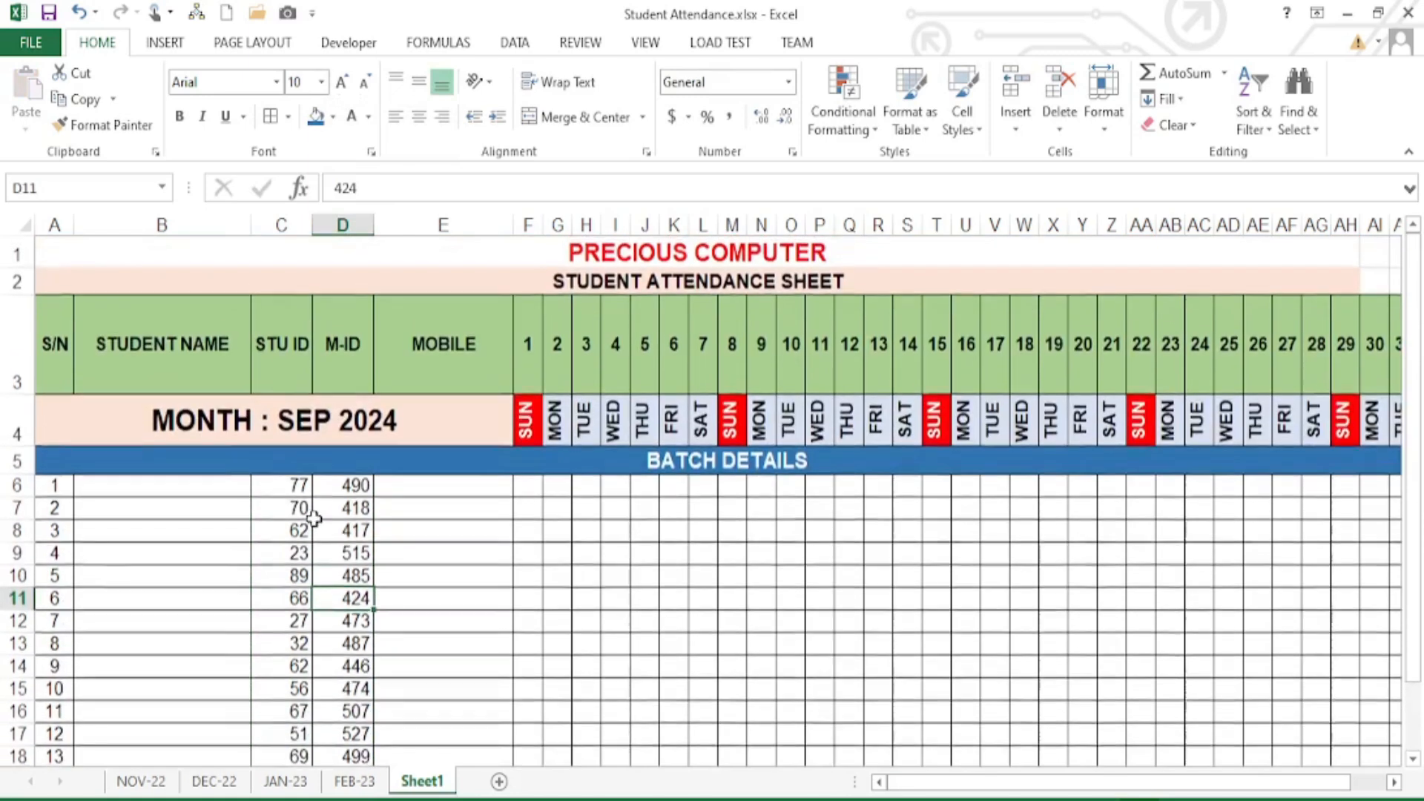
left_click(286, 225)
left_click_drag(304, 224, 342, 224)
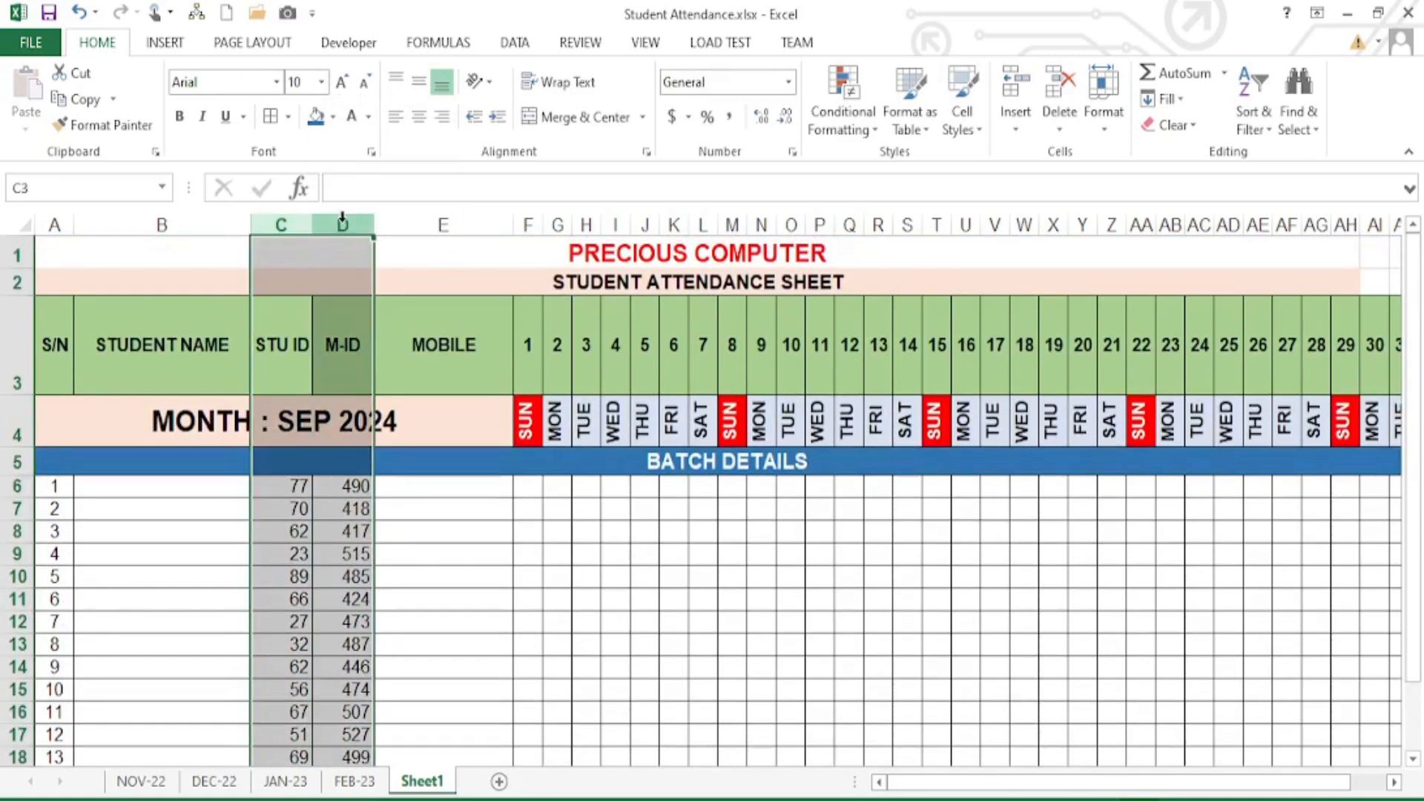
left_click(419, 116)
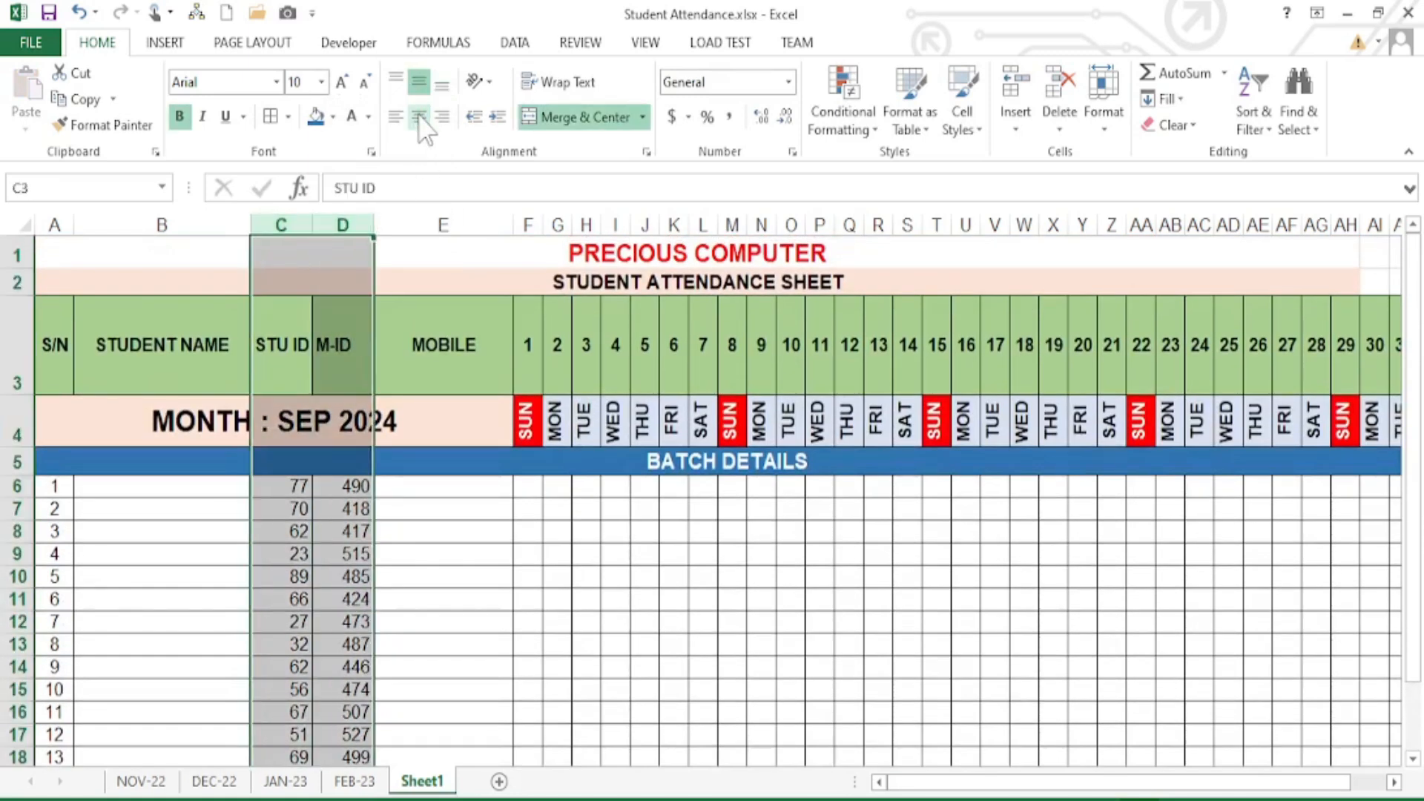
left_click(344, 532)
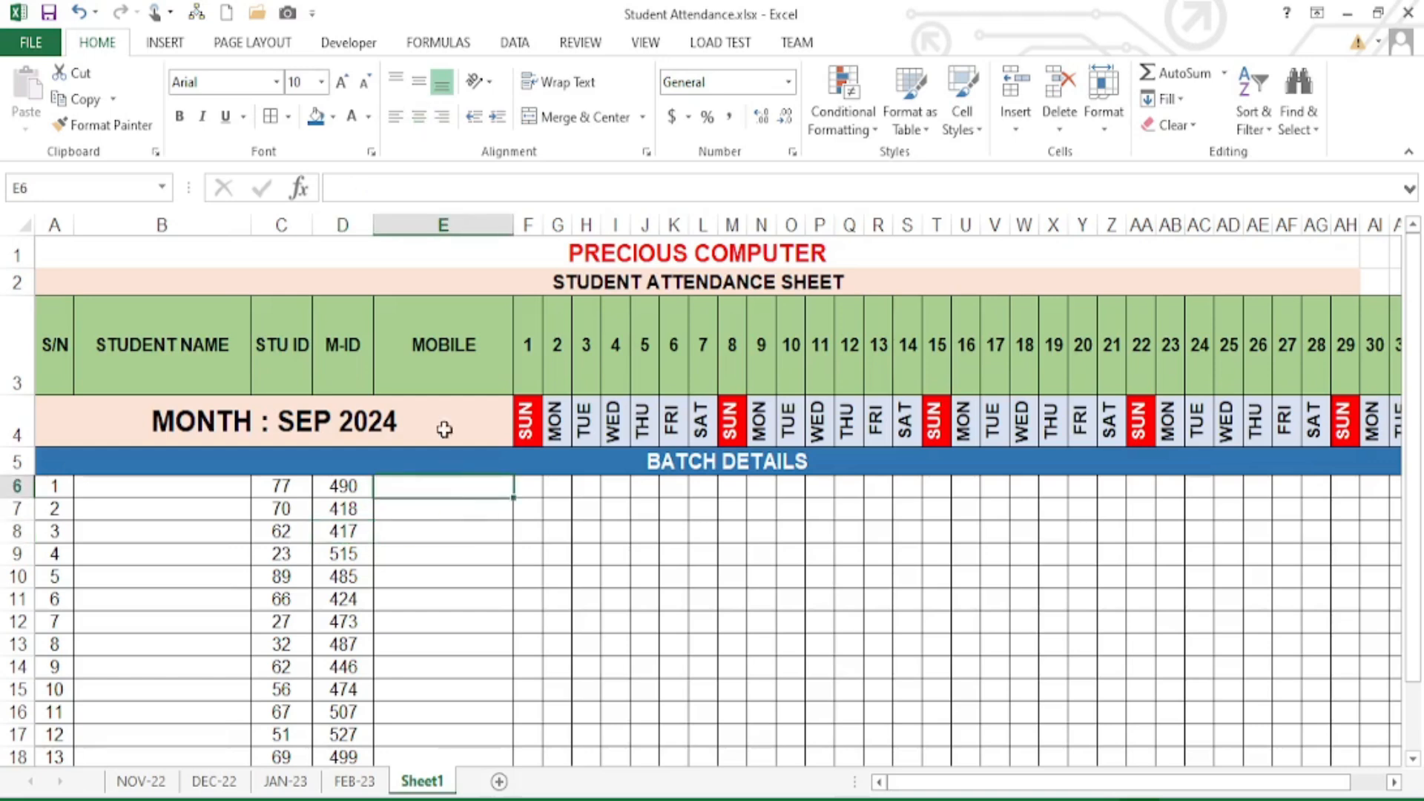
left_click(443, 225)
left_click(419, 115)
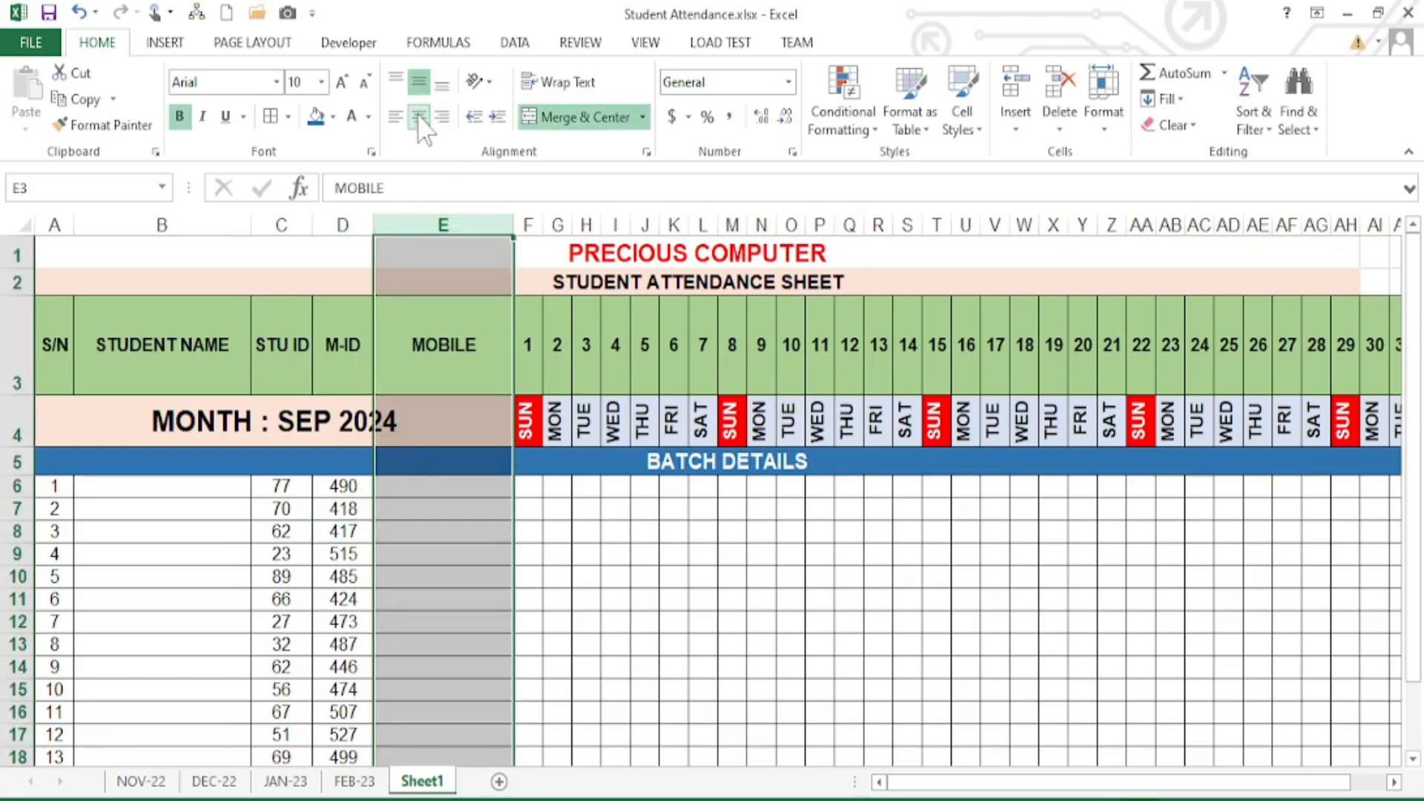
left_click(436, 488)
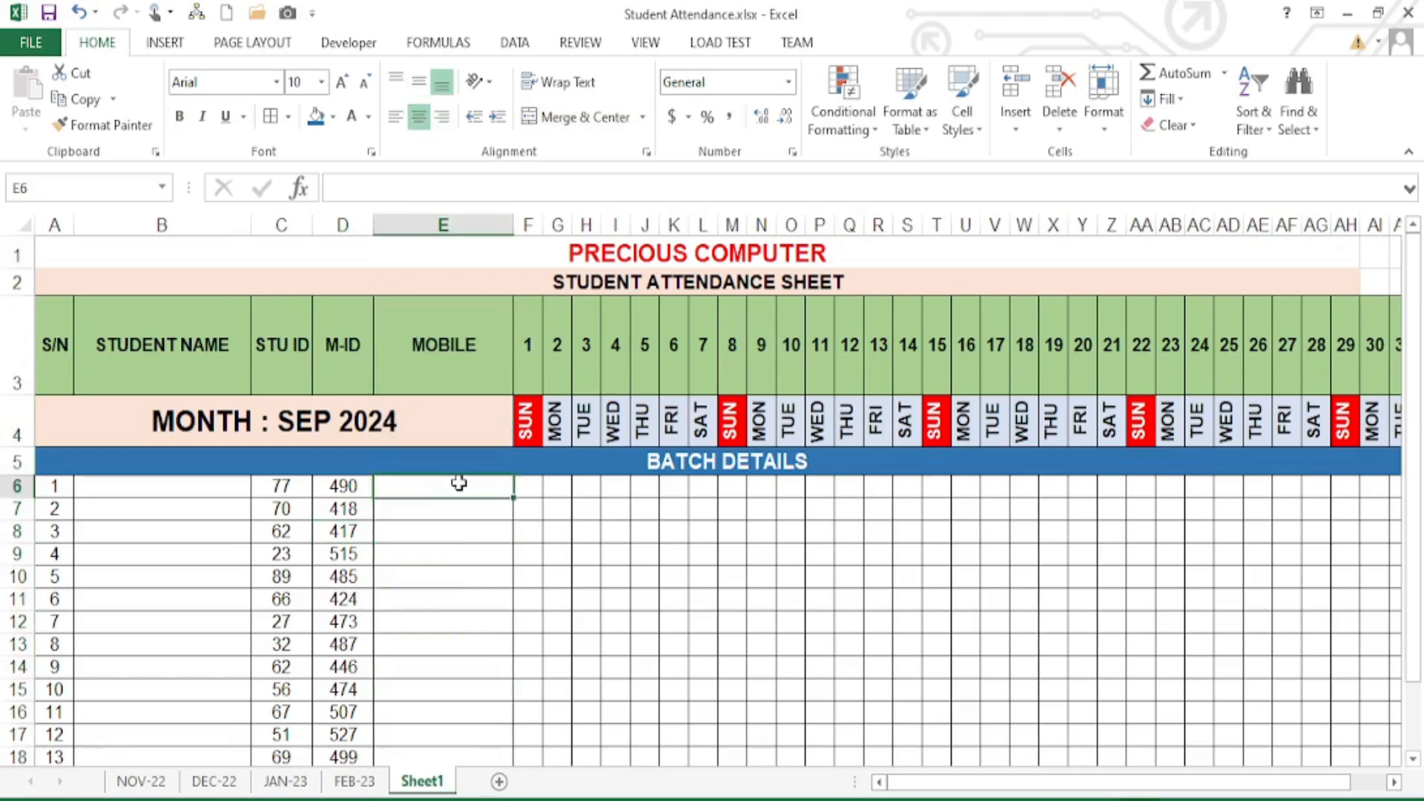
left_click_drag(460, 483, 455, 711)
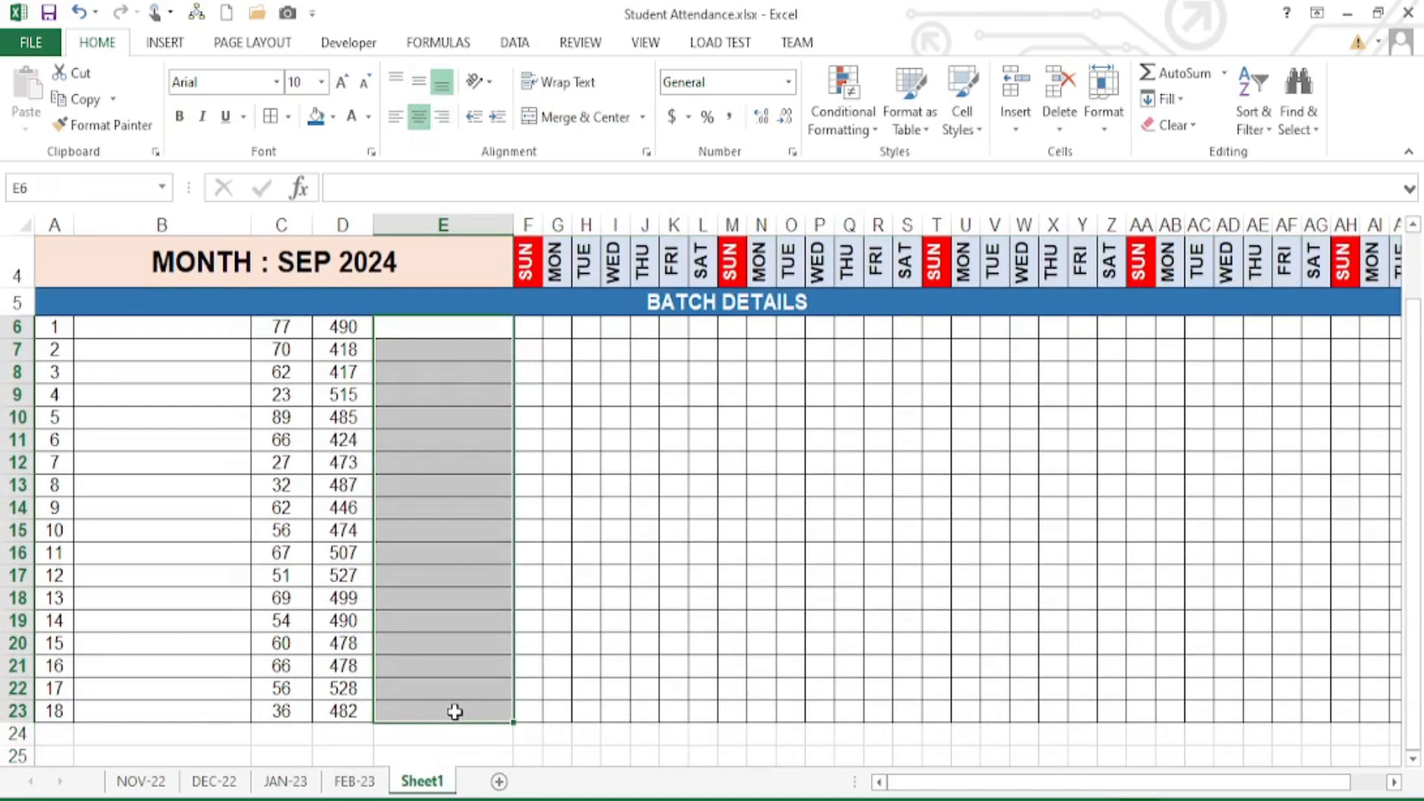
scroll(458, 556, "up", 1)
type("=RA")
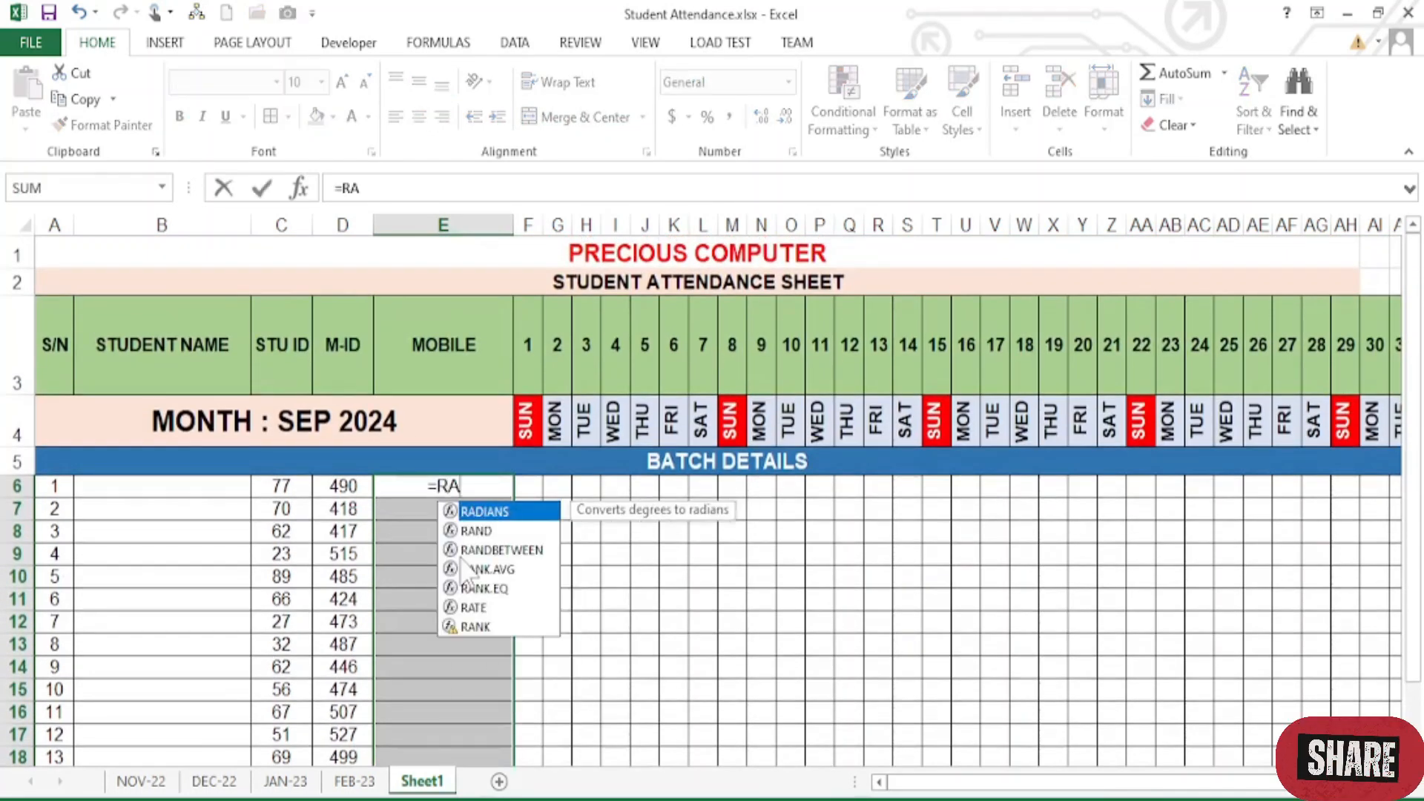
type("N")
key("Down")
key("Tab")
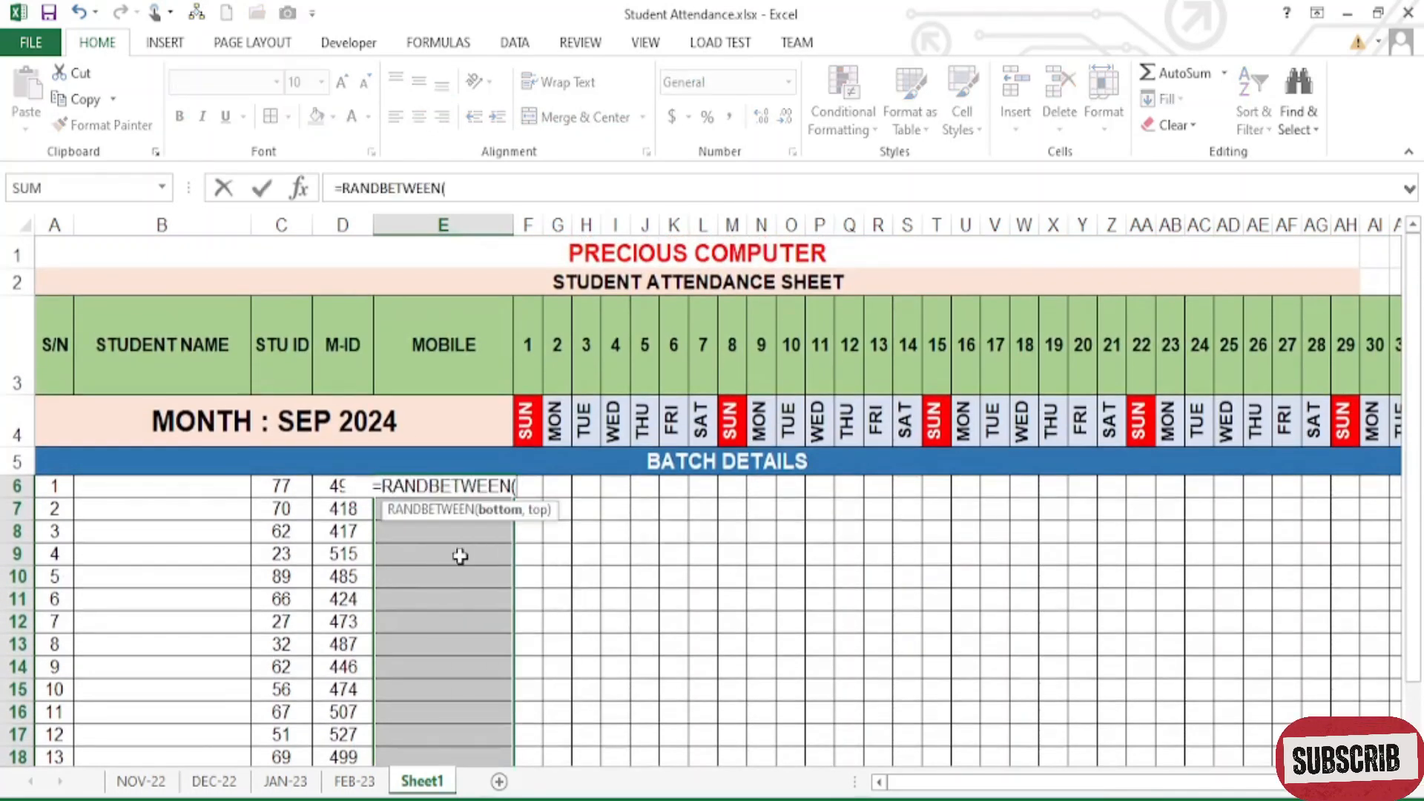
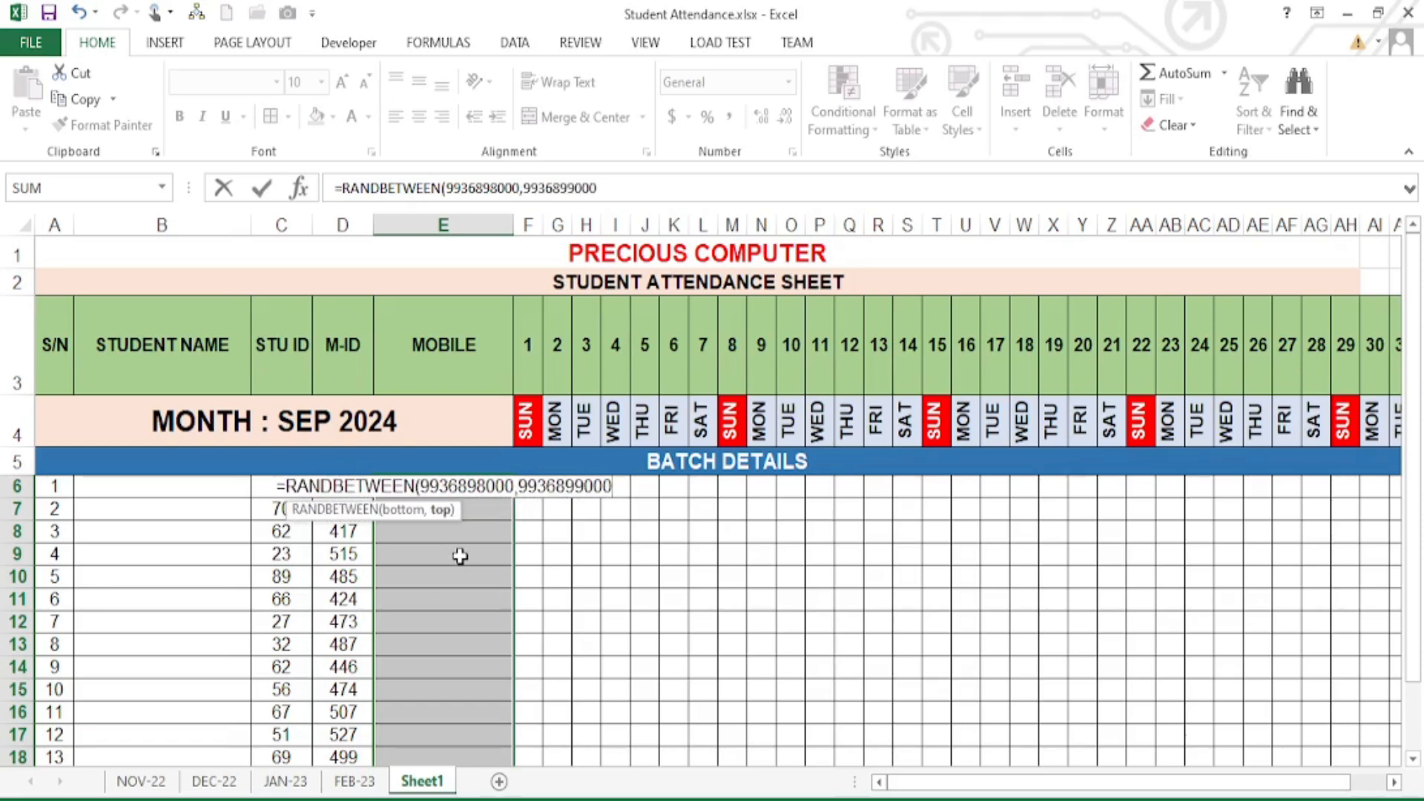
key("ctrl+Return")
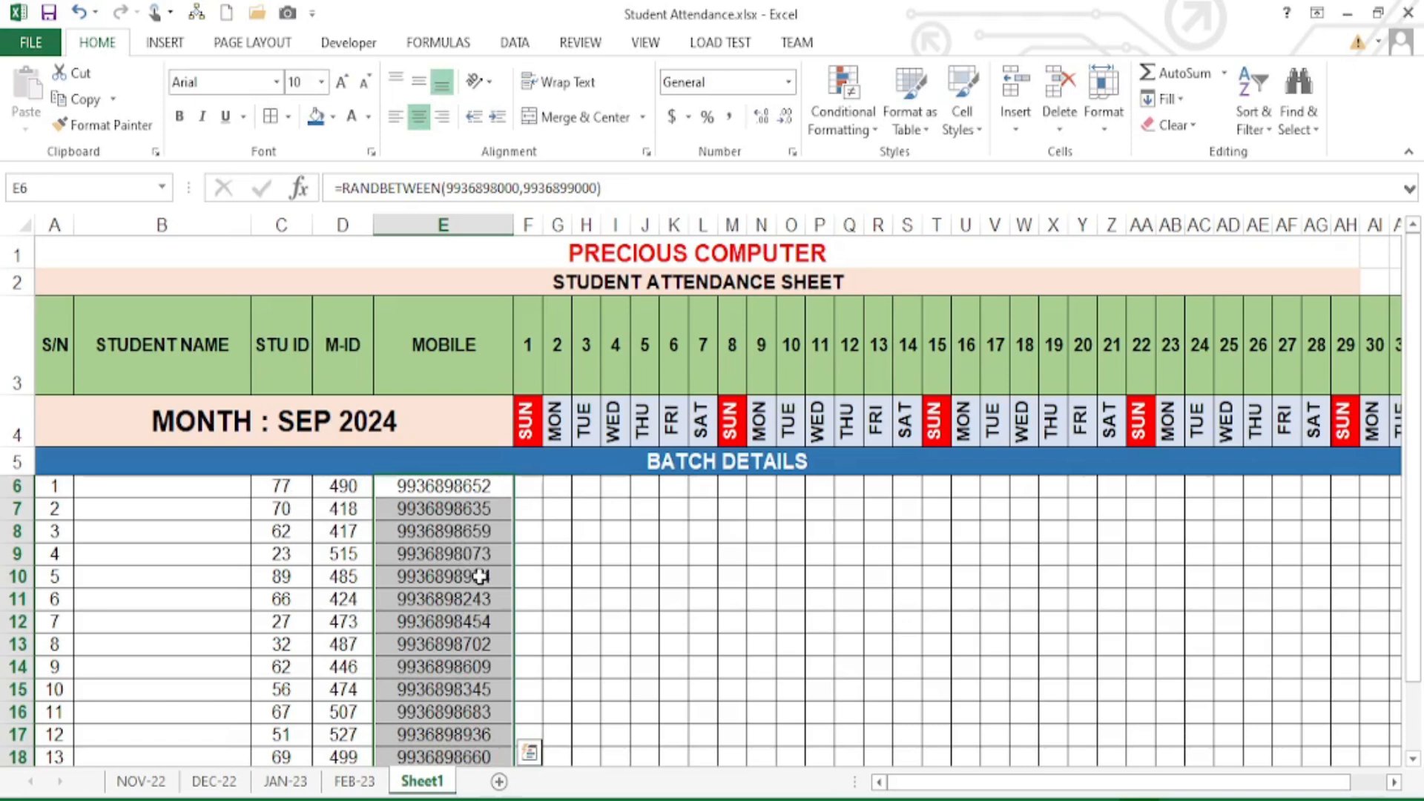
- Copy the generated mobile numbers and paste them back as fixed values
key("ctrl+c")
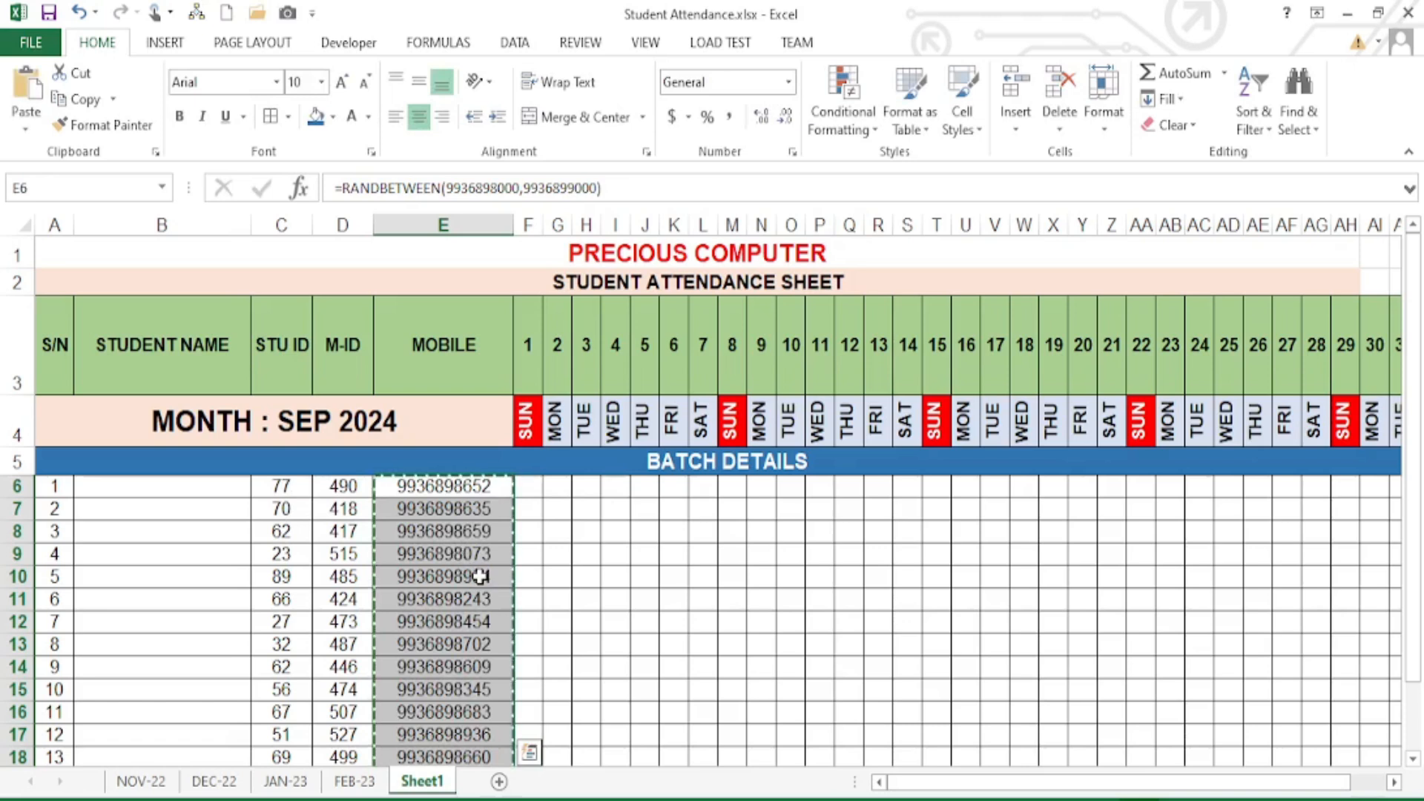
right_click(482, 507)
left_click(549, 141)
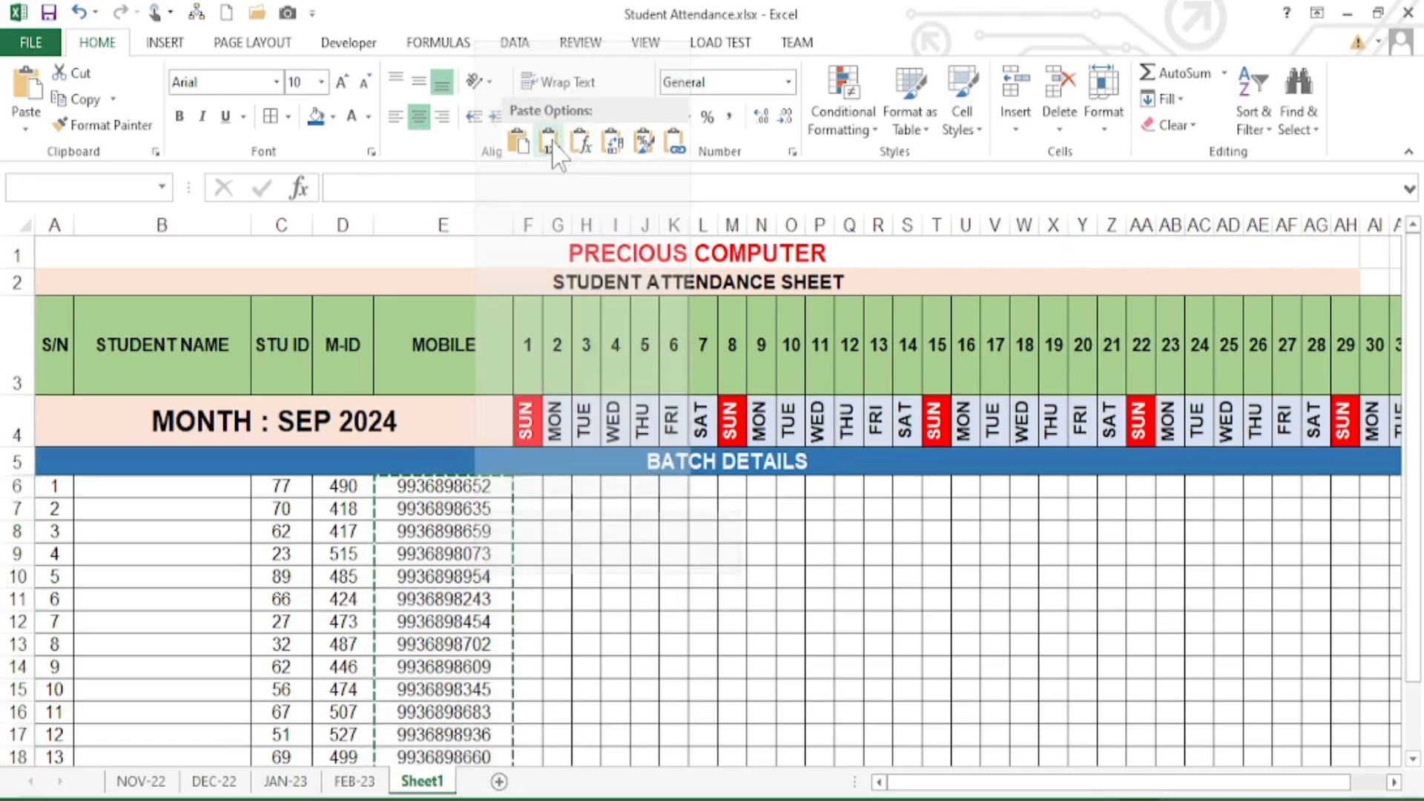
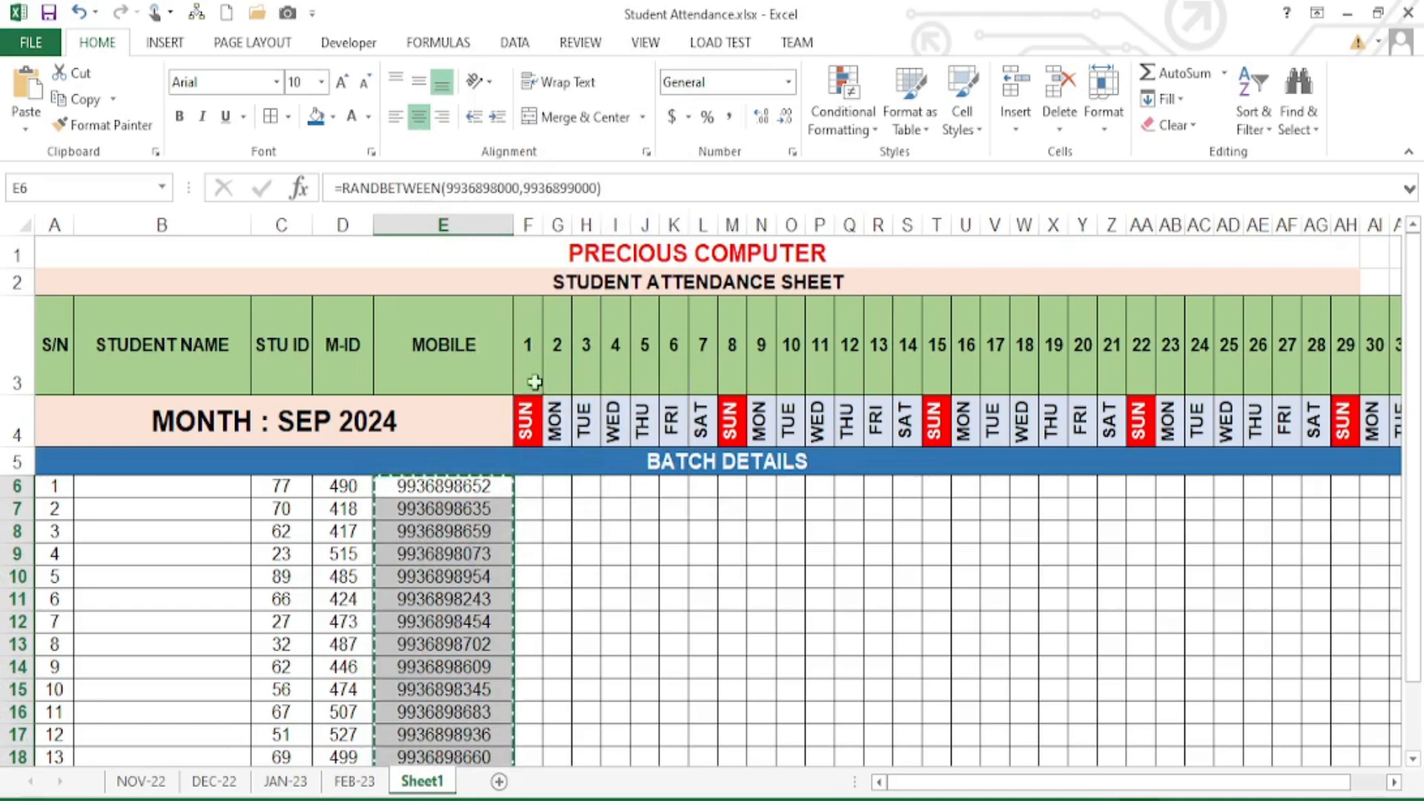
- Enter a trial P mark in the first student's day 1 cell, then delete it
left_click(531, 488)
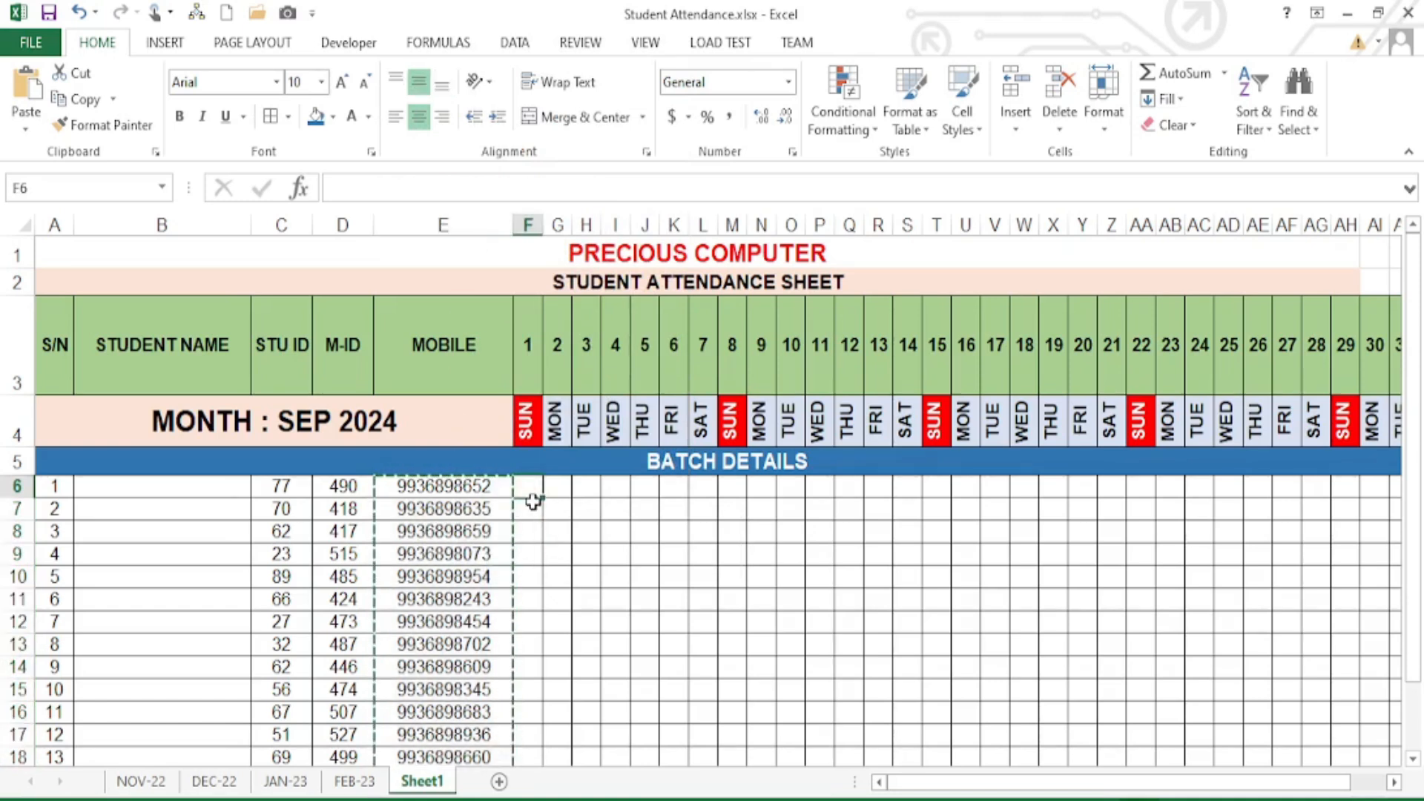
type("P")
left_click(587, 582)
left_click(531, 490)
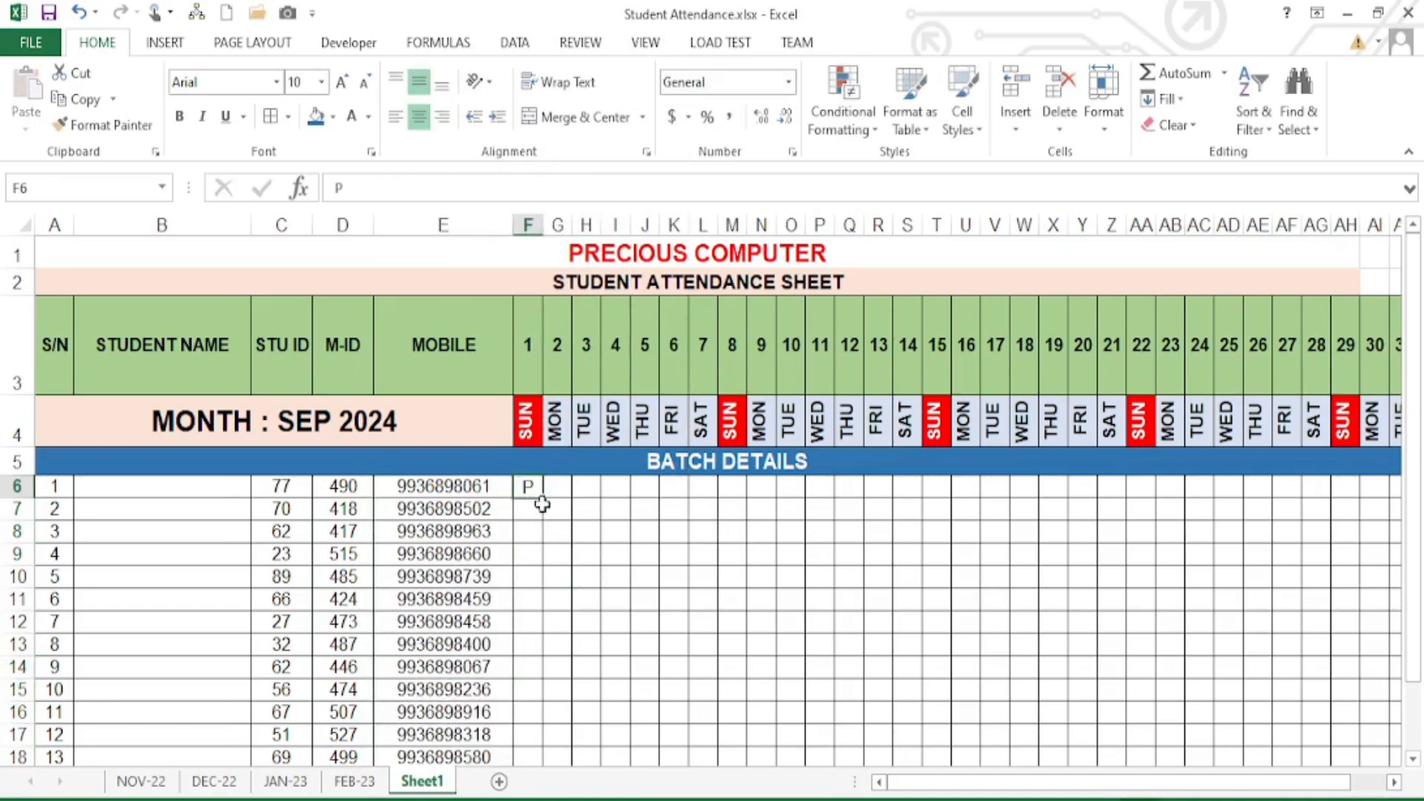
key("Delete")
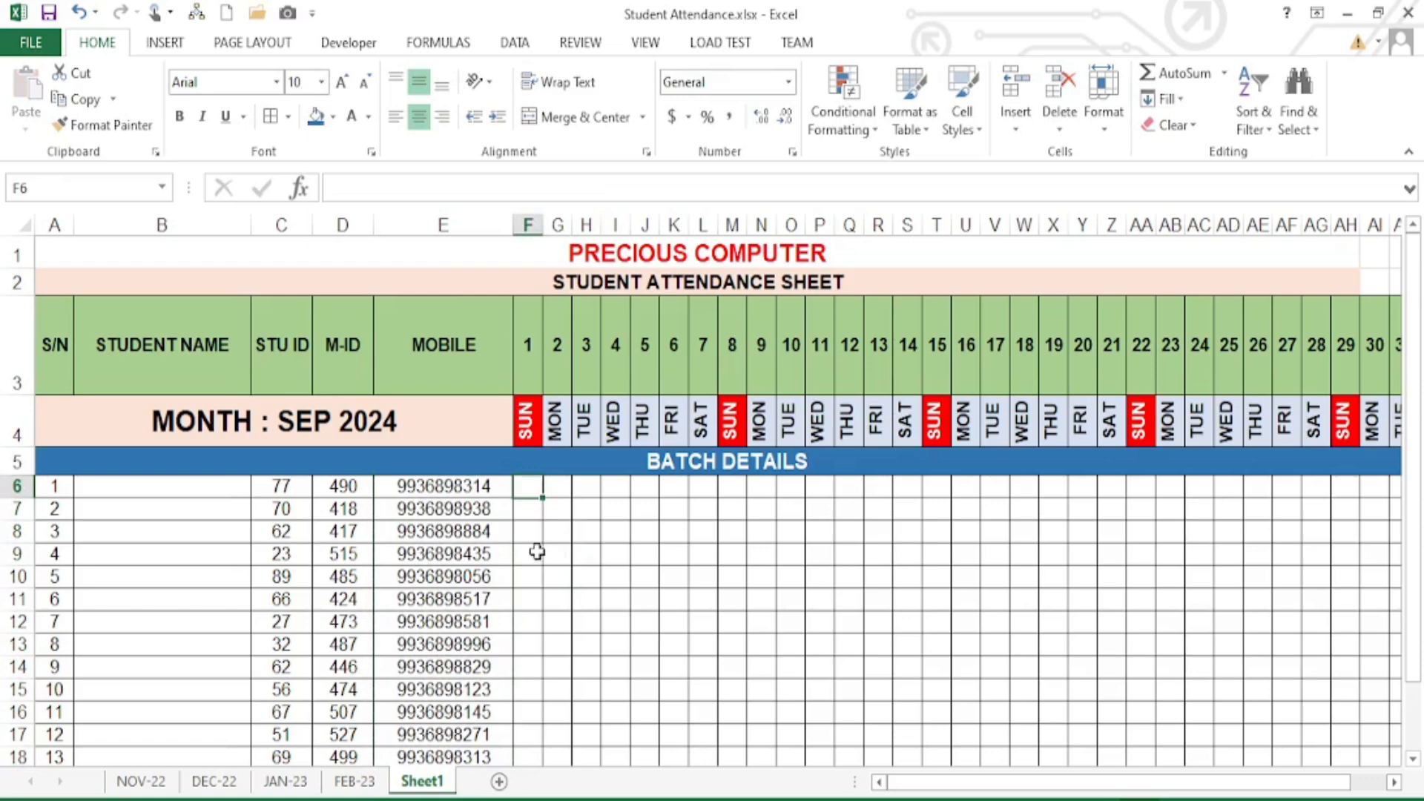
- Replace the RANDBETWEEN formulas in E6:E23 with their values using Paste Values
left_click_drag(478, 486, 444, 719)
left_click_drag(480, 723, 481, 721)
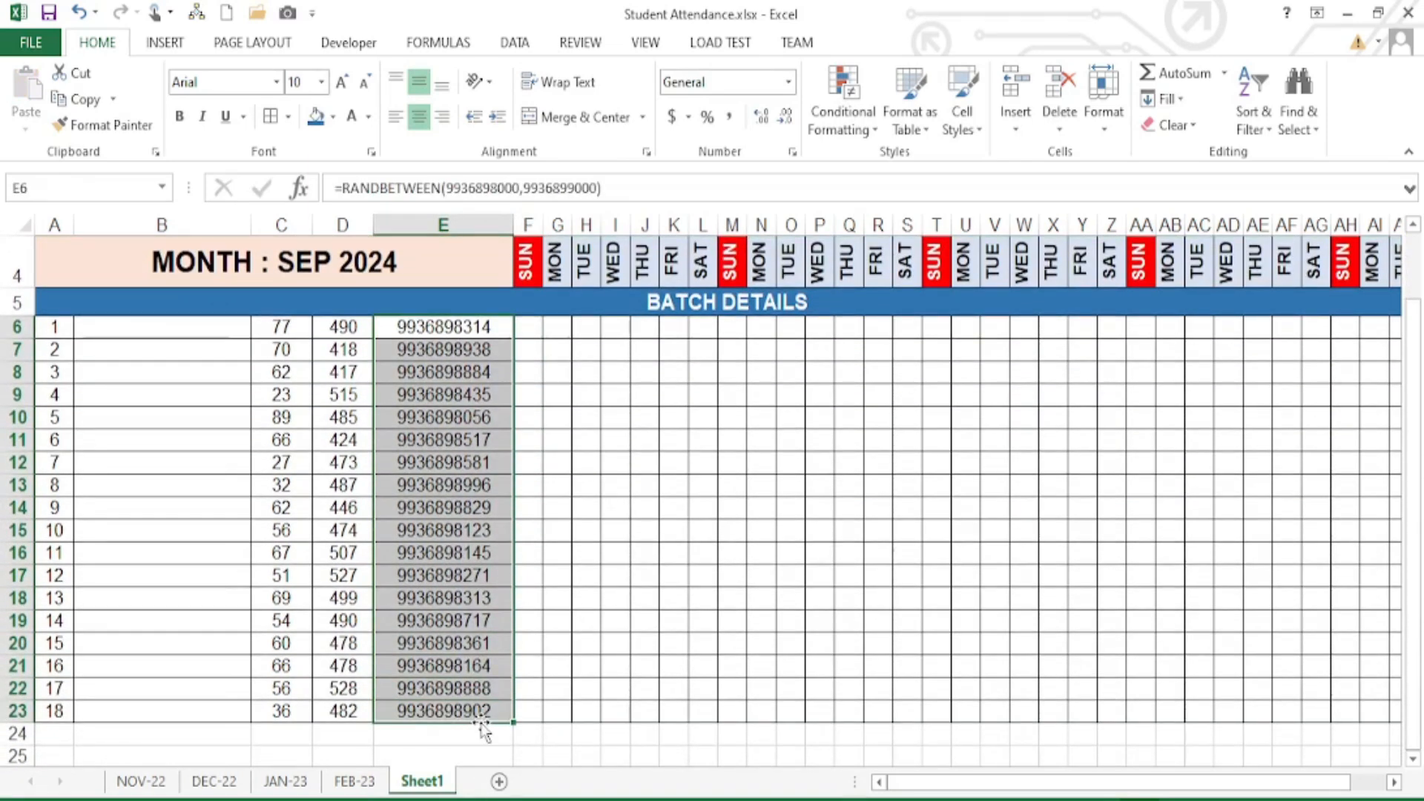
key("ctrl+c")
scroll(480, 469, "up", 1)
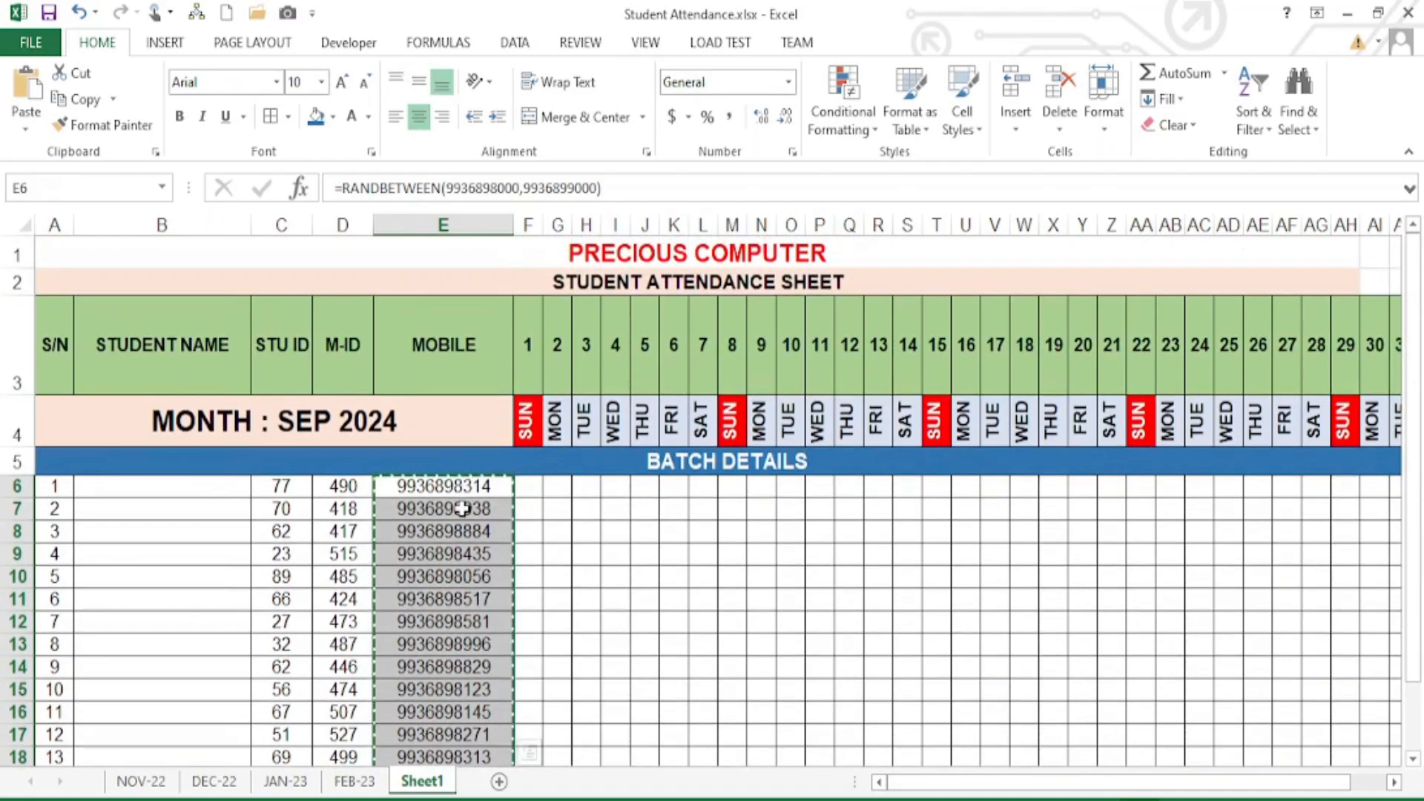
right_click(464, 509)
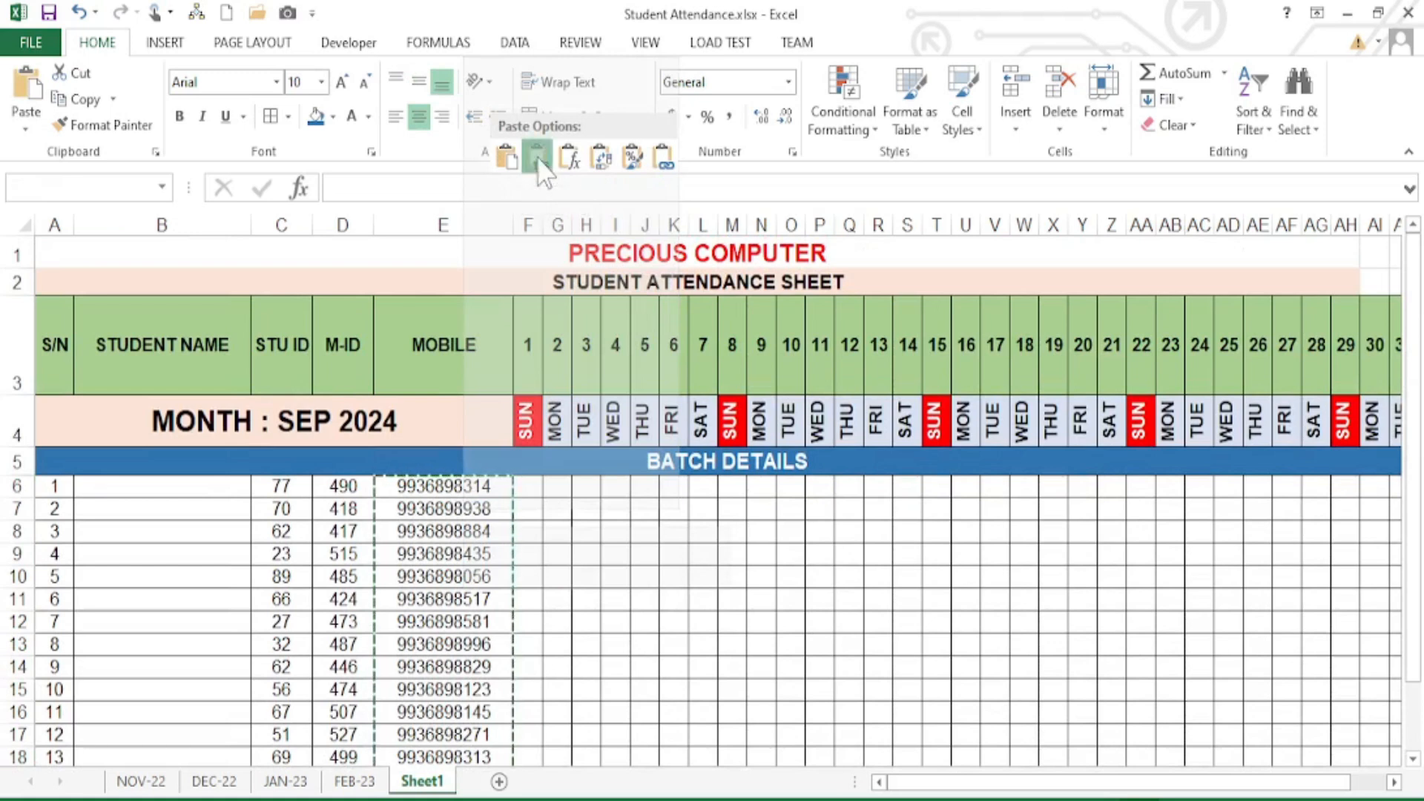
left_click(538, 159)
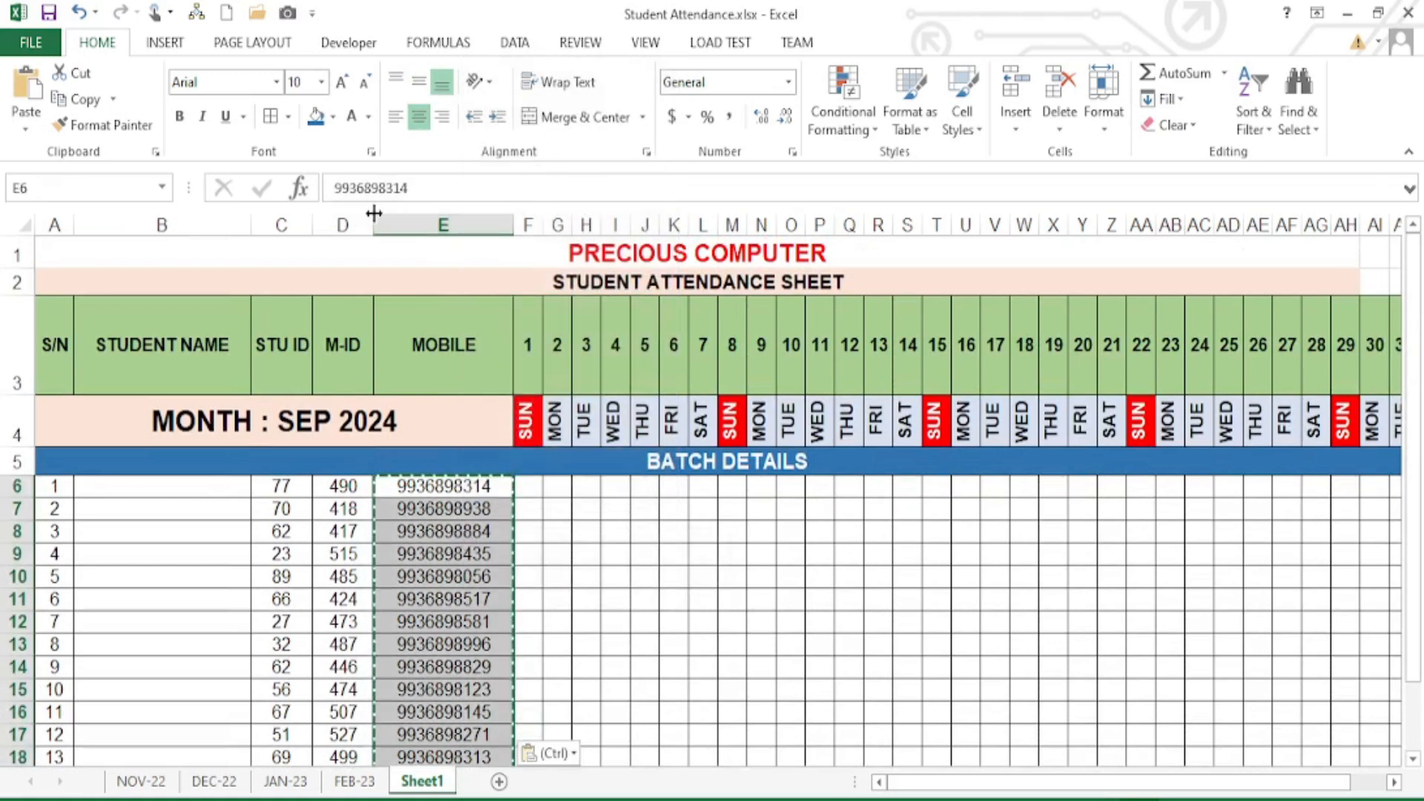
- Confirm E7 and E11 hold plain numbers, then review the M-ID, MOBILE and name cells
left_click(443, 508)
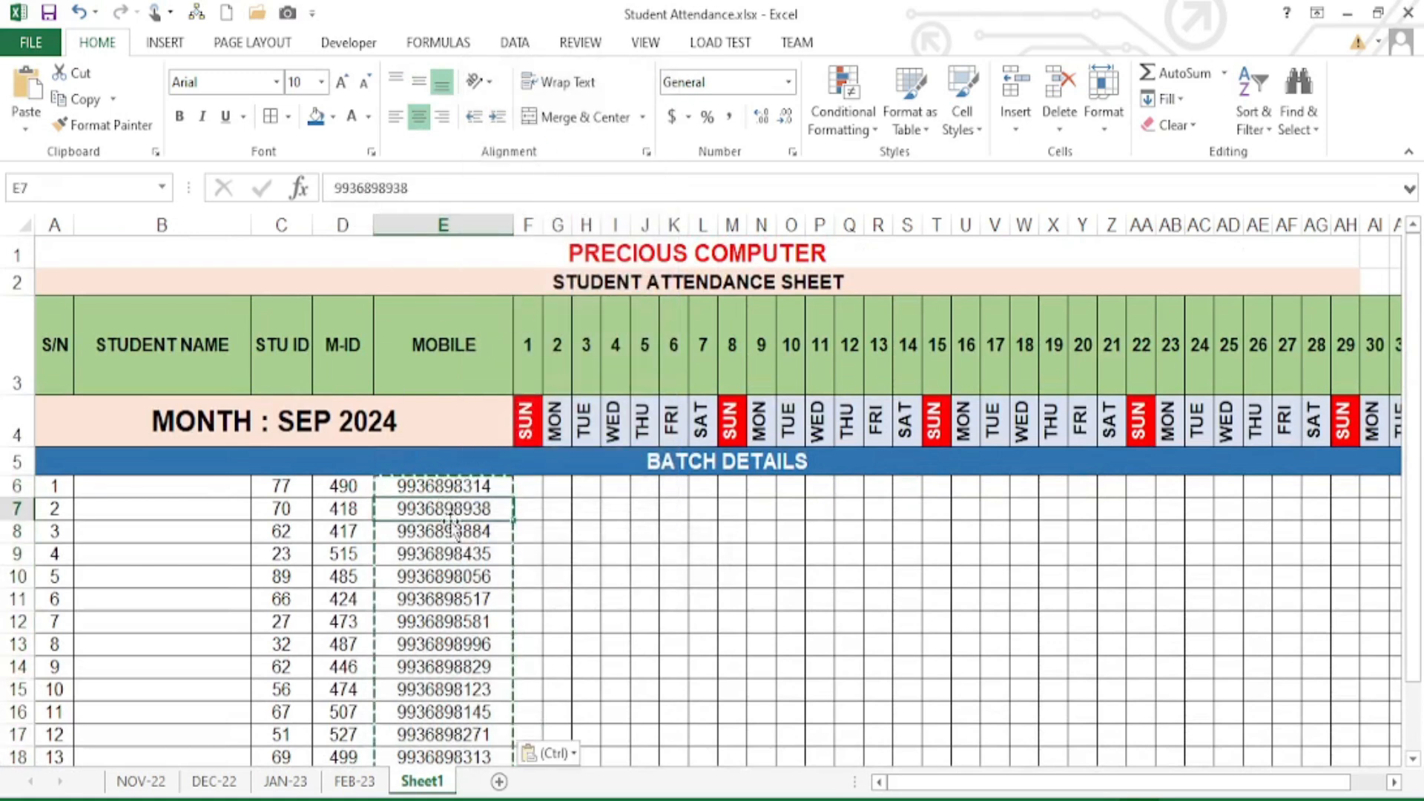
left_click(465, 601)
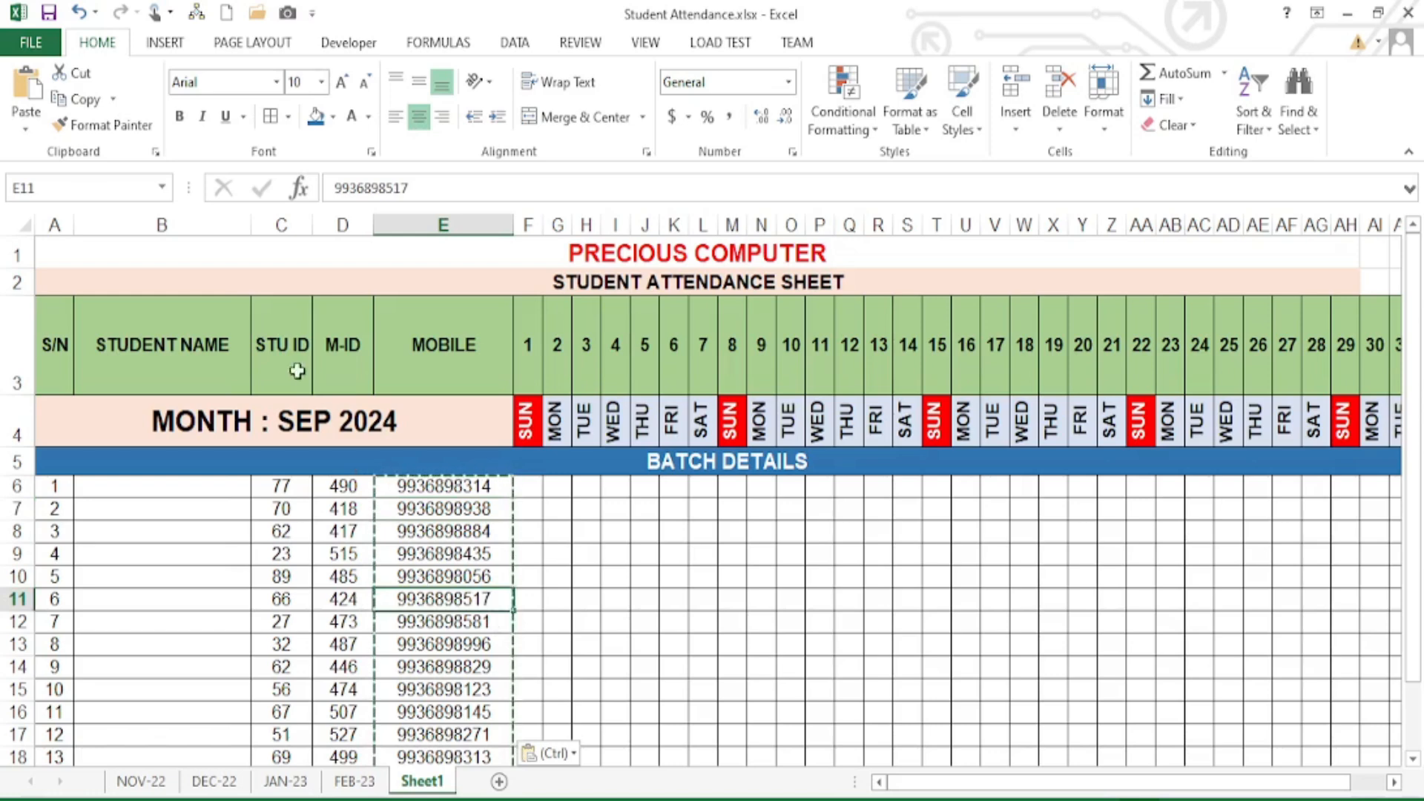
left_click_drag(285, 322, 308, 531)
left_click(350, 350)
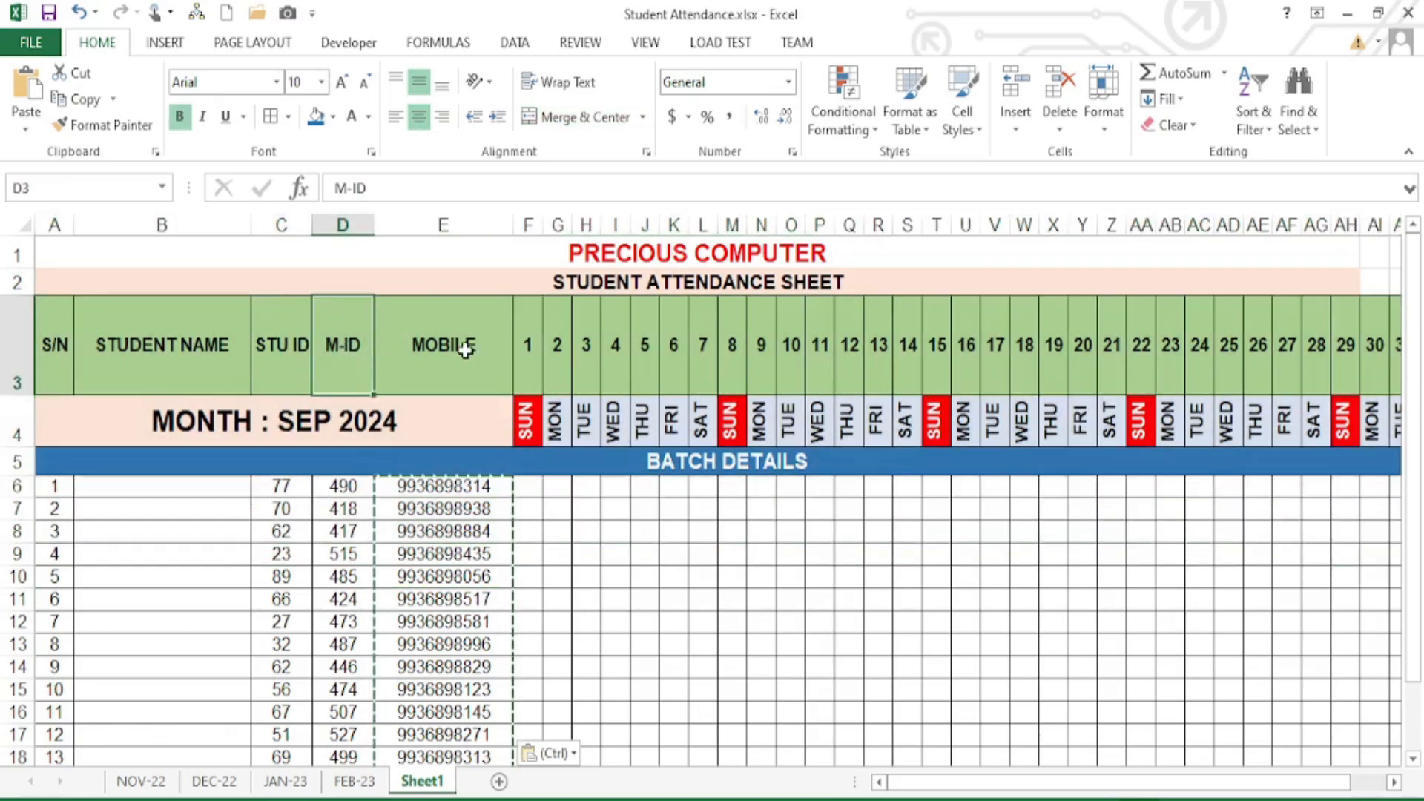
left_click(465, 350)
left_click_drag(185, 483, 182, 609)
left_click(534, 490)
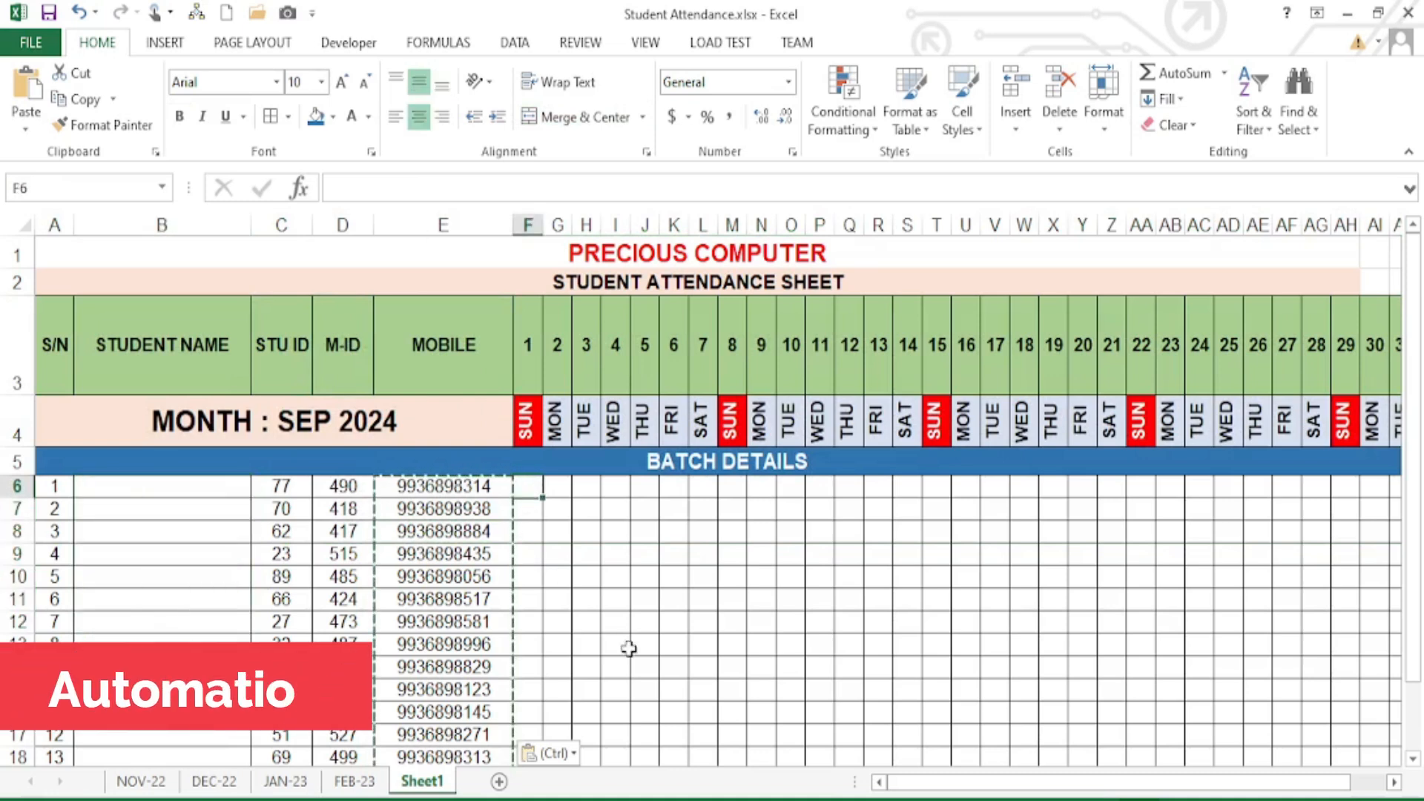
- Enter the first week's marks in row 6: P on school days, S on Sundays (days 1 and 8)
type("P")
key("Right")
type("P")
key("Right")
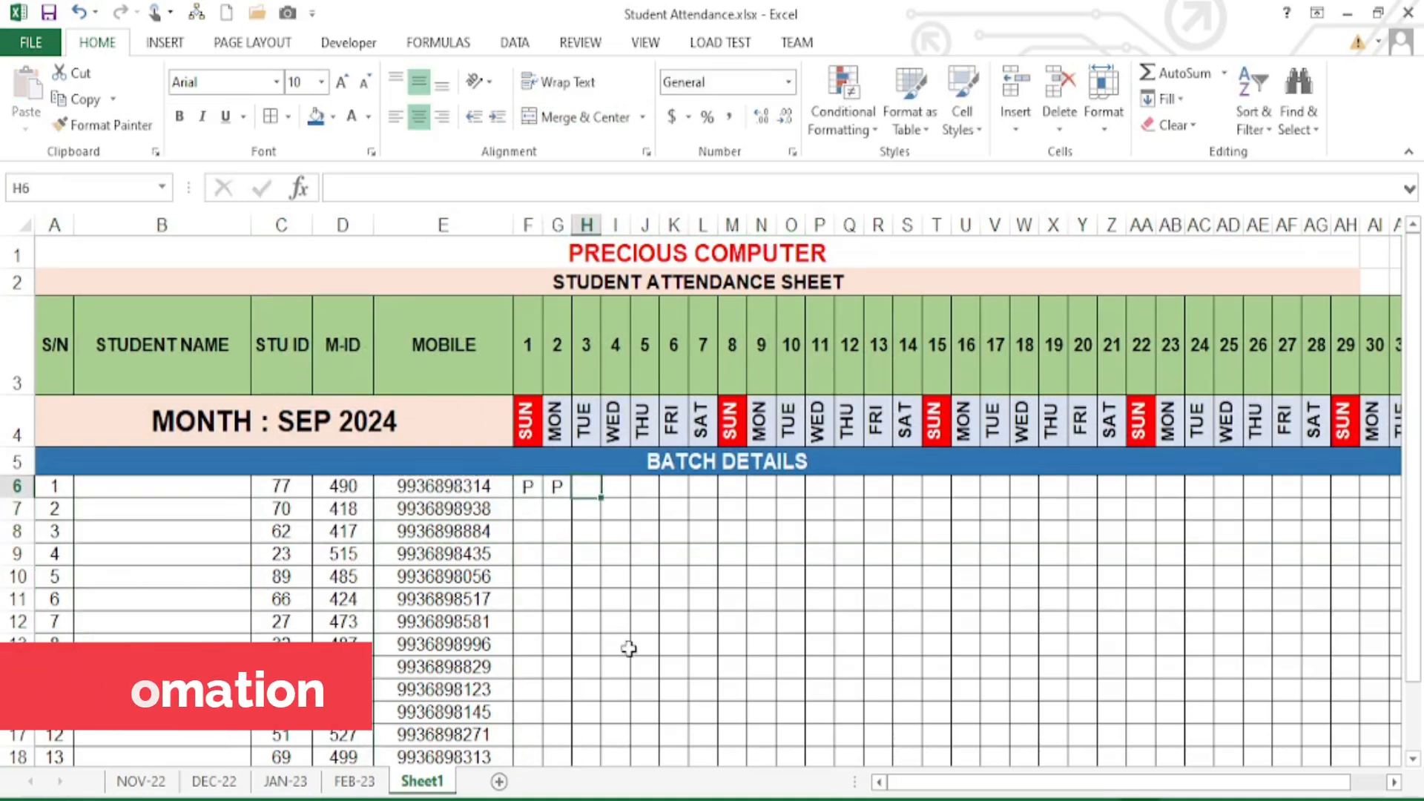
key("Left")
key("Left")
type("SUN")
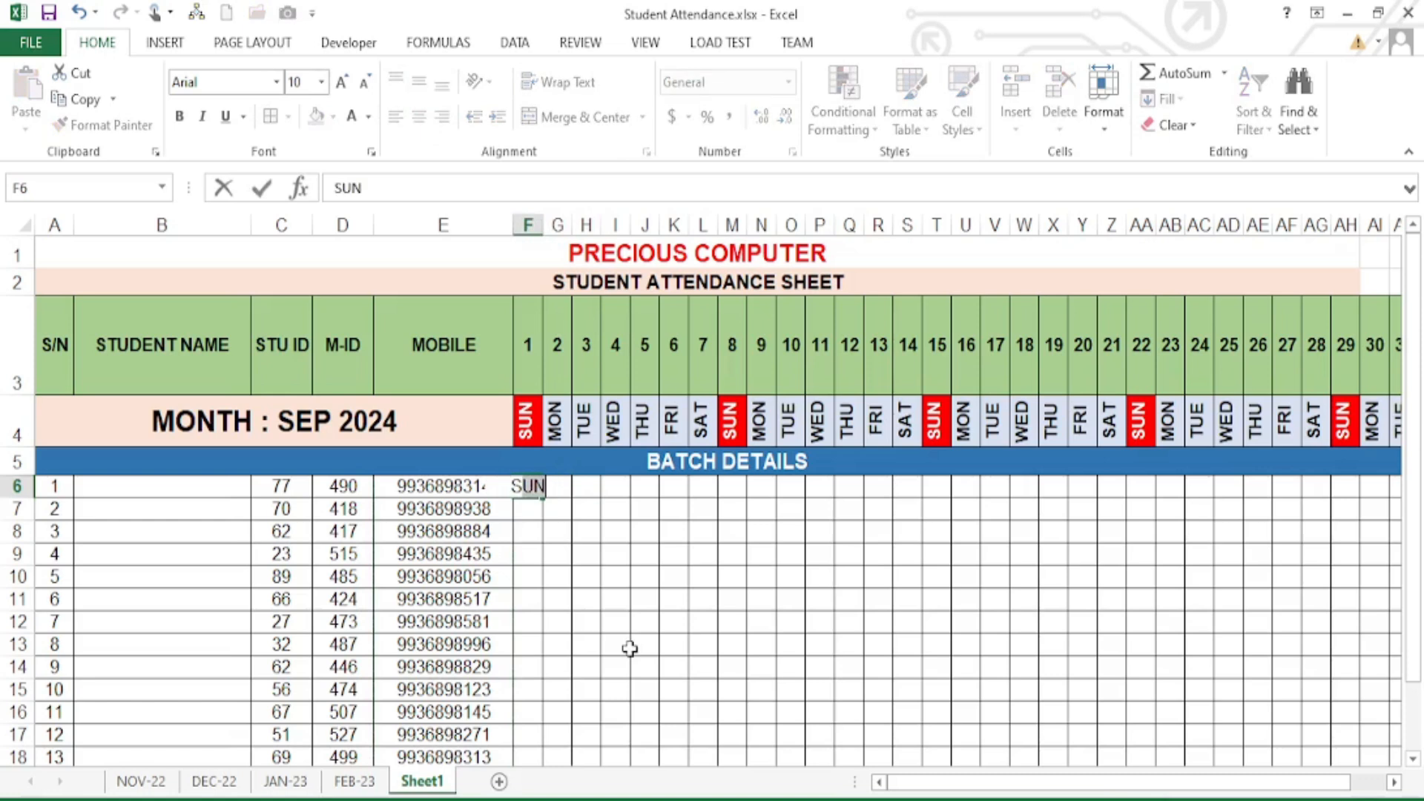
key("BackSpace")
key("Right")
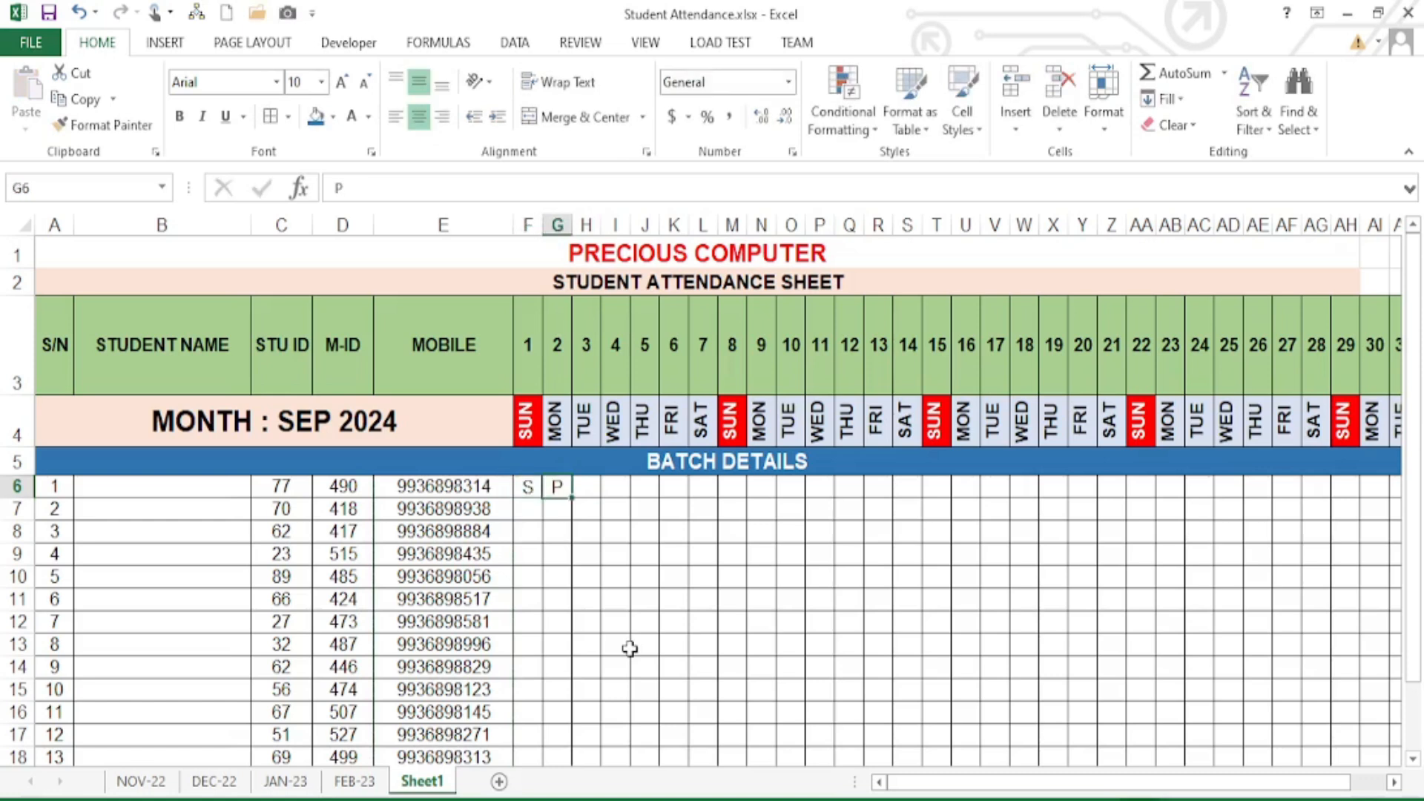
key("Right")
type("P")
key("Right")
type("P")
key("Right")
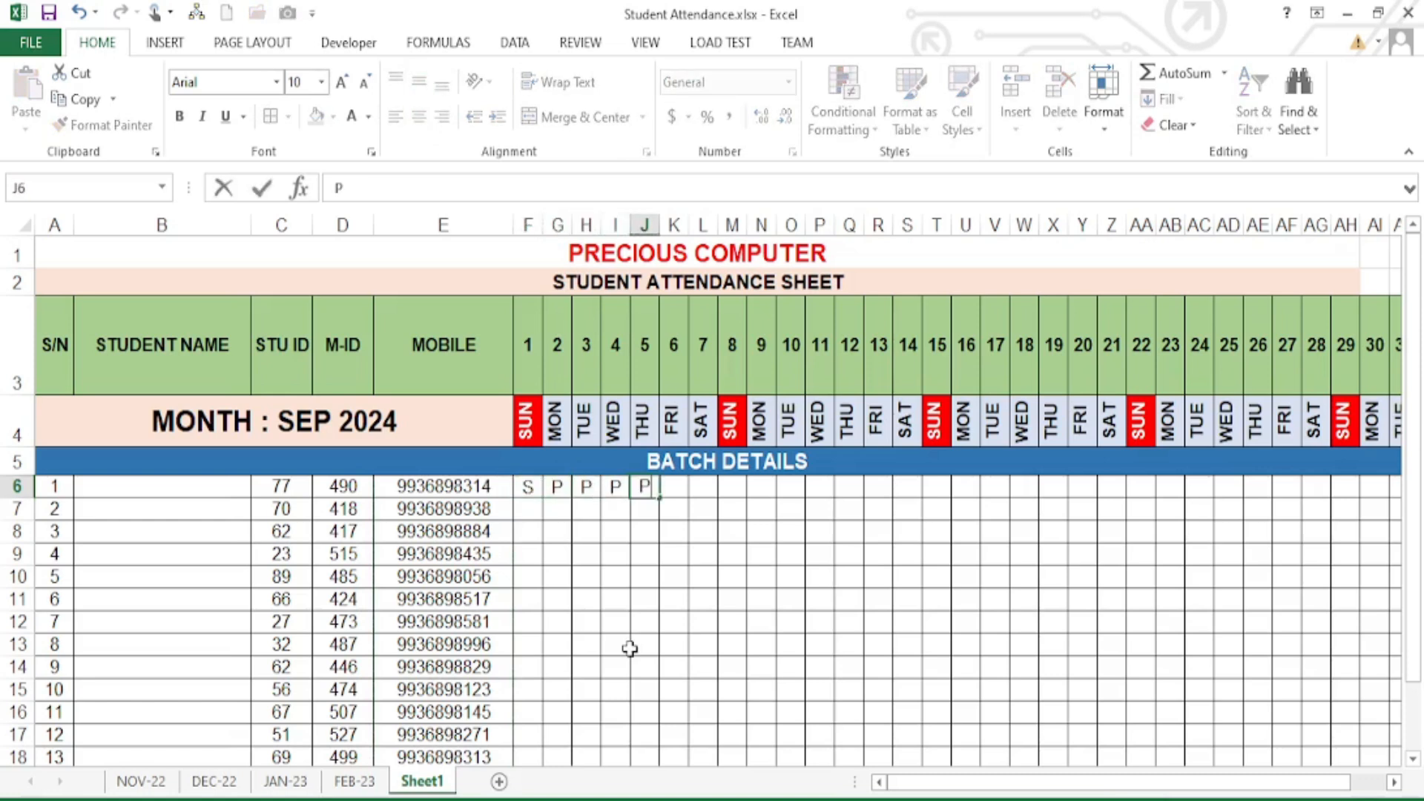
type("P")
key("Right")
type("P")
key("Right")
key("Right")
type("S")
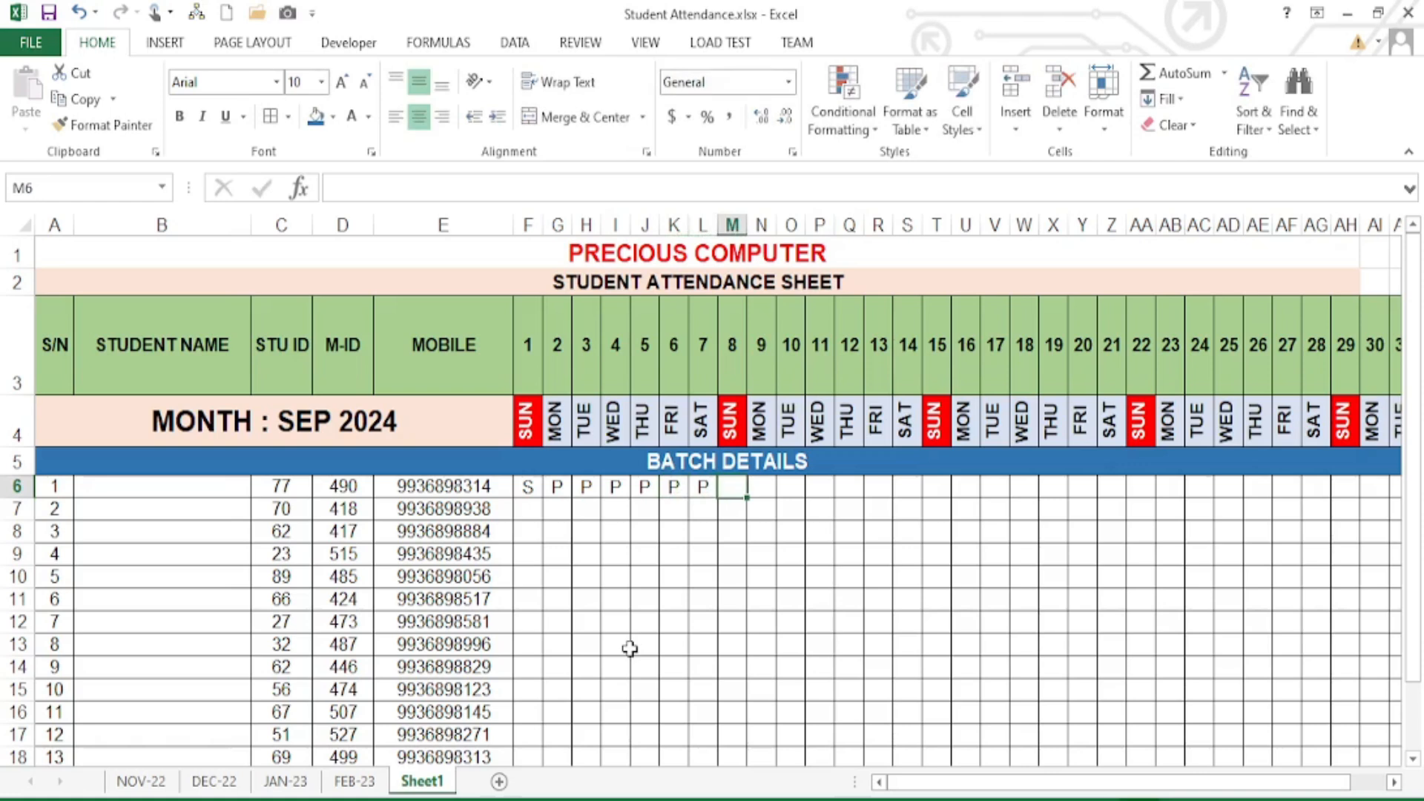
key("Right")
key("Left")
type("S")
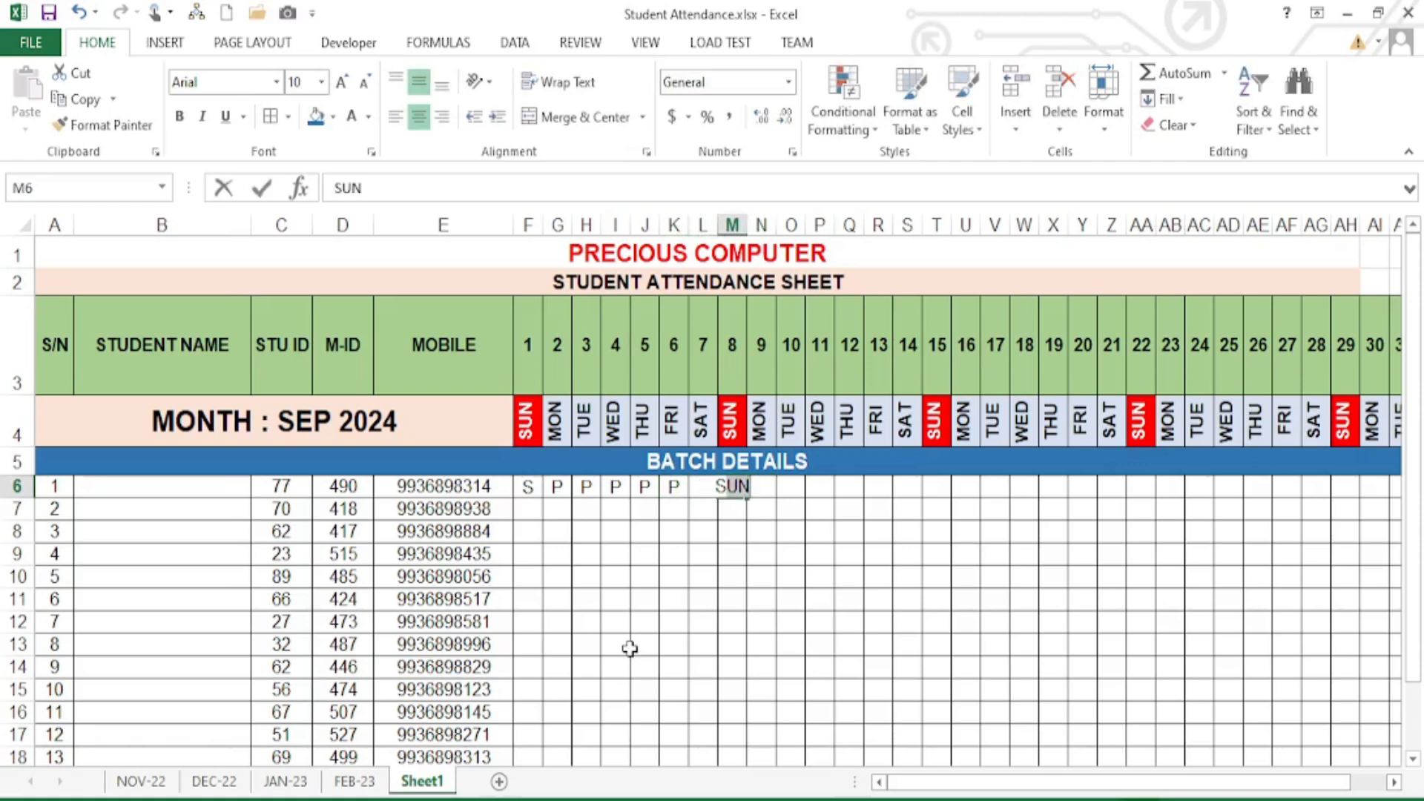
key("Delete")
- Fill days 9–14 with P and A marks and day 15 with S
key("Right")
type("P")
key("Right")
type("P")
key("Right")
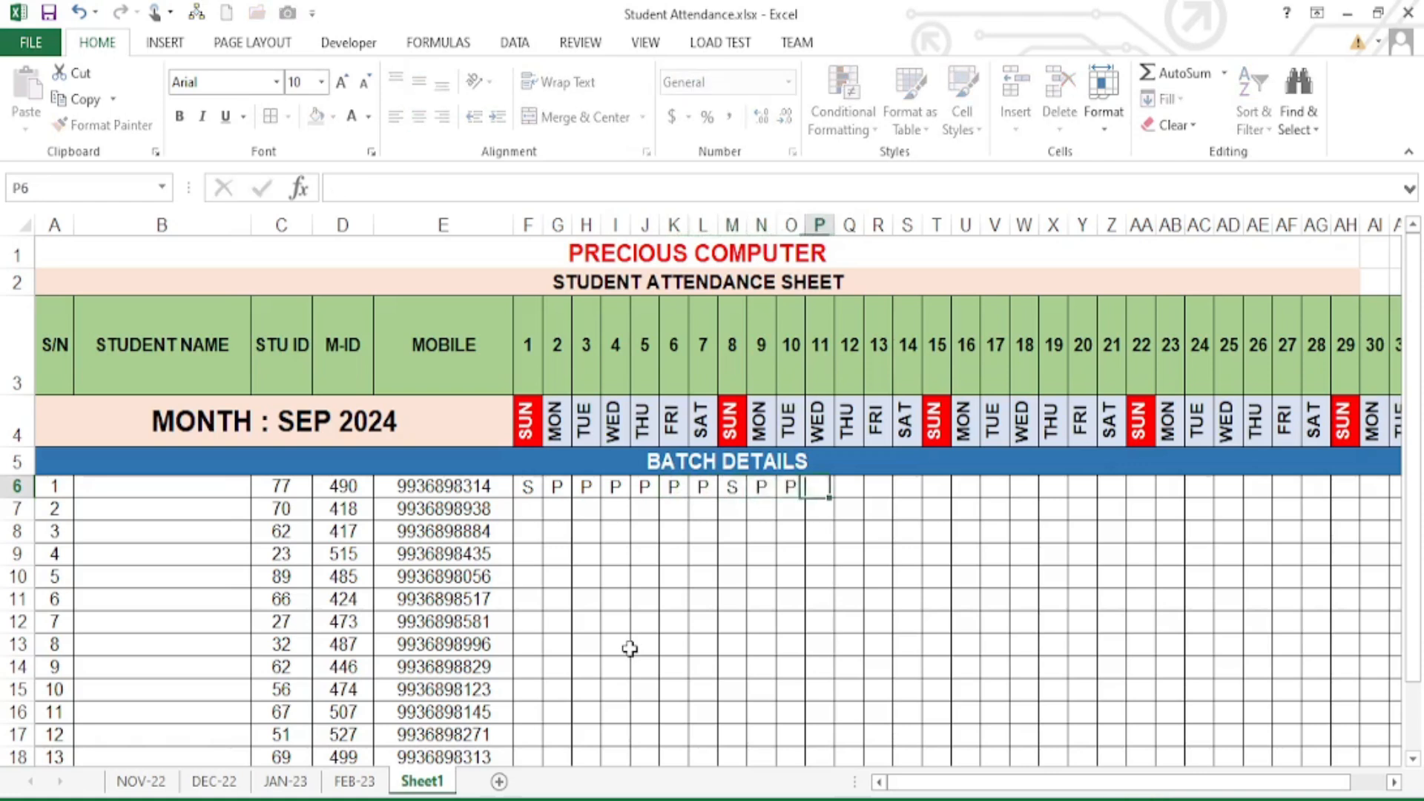
type("A")
key("Right")
type("A")
key("Right")
type("P")
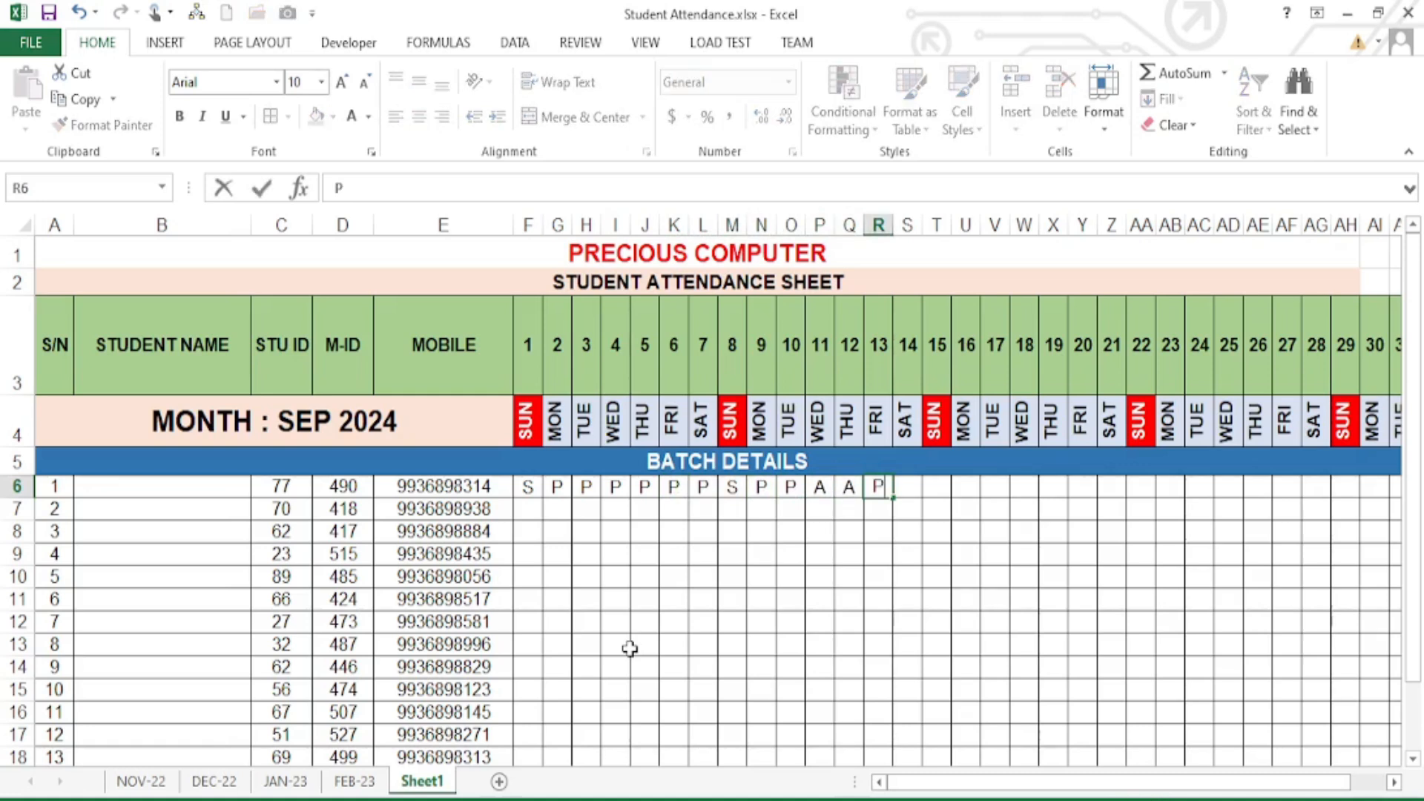
key("Right")
type("P")
key("Right")
type("S")
key("Right")
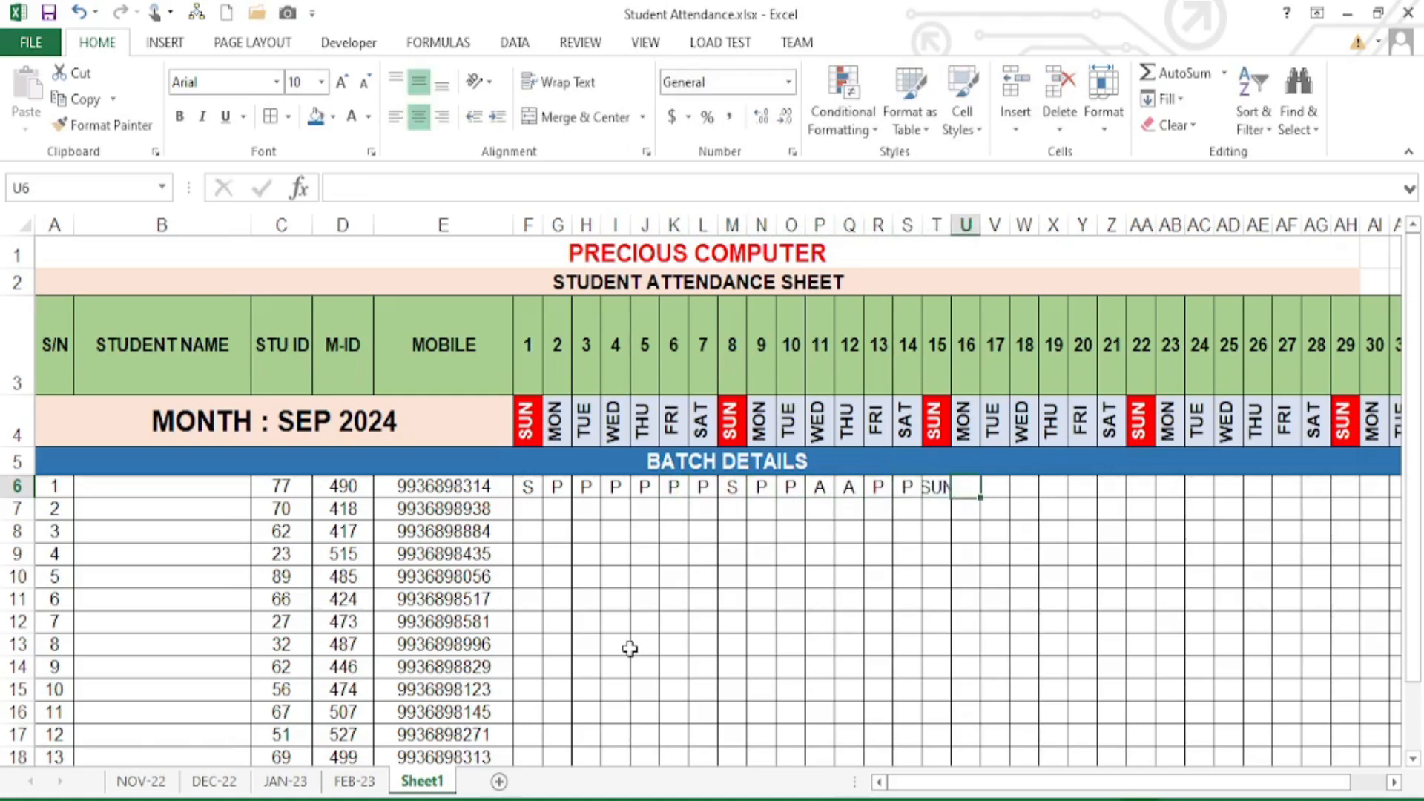
key("Left")
type("S")
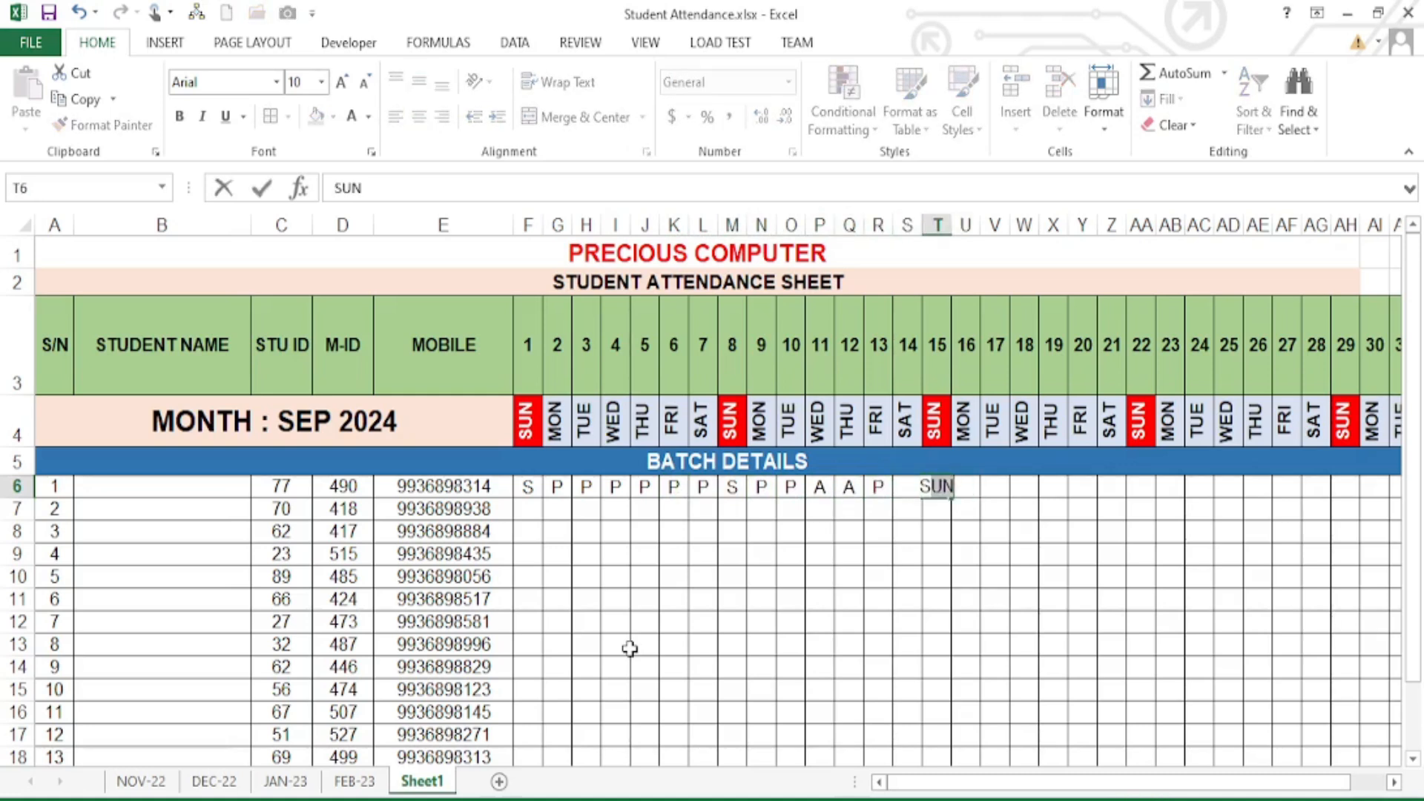
key("BackSpace")
key("Right")
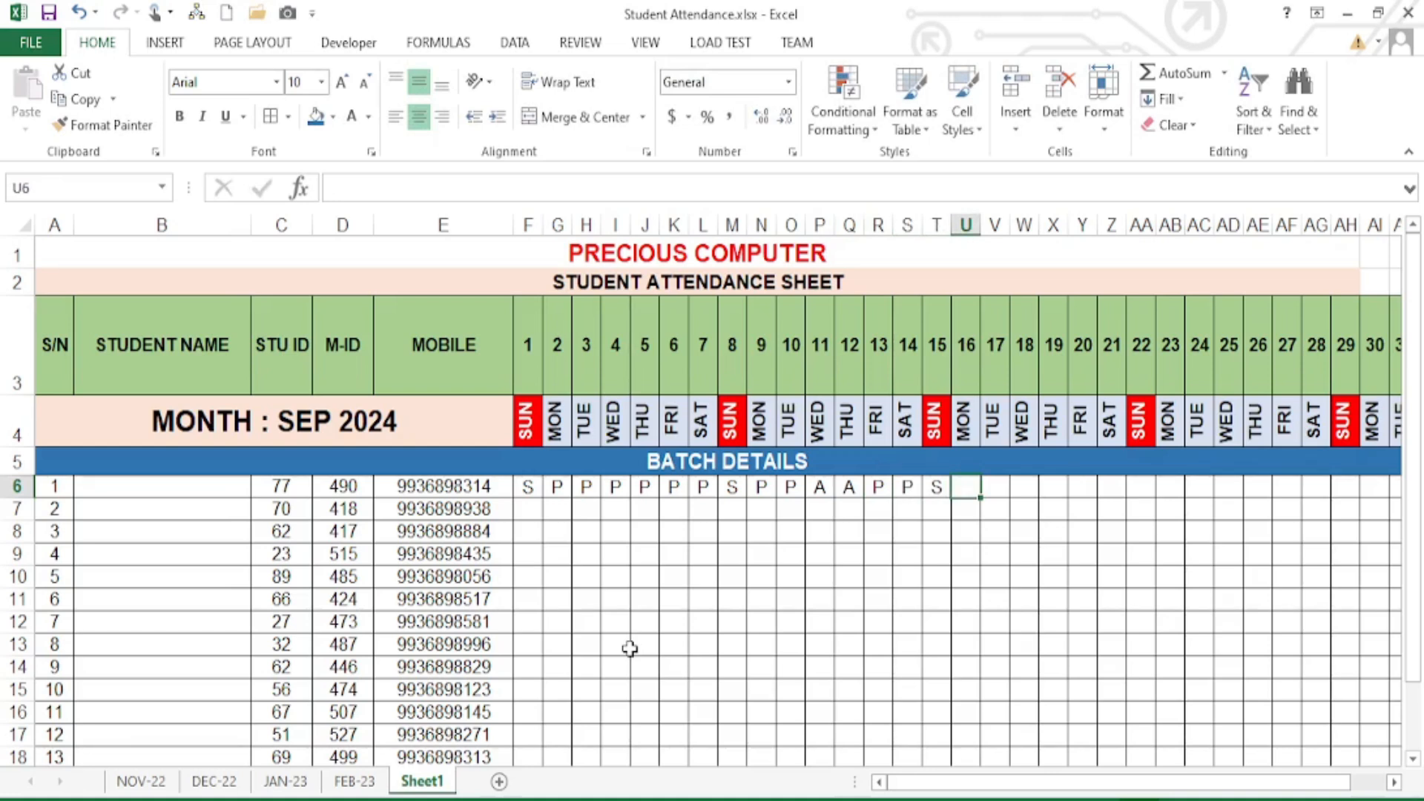
- Mark days 16–21 with P and L entries and Sunday day 22 with S
type("P")
key("Right")
type("P")
key("Right")
type("P")
key("Right")
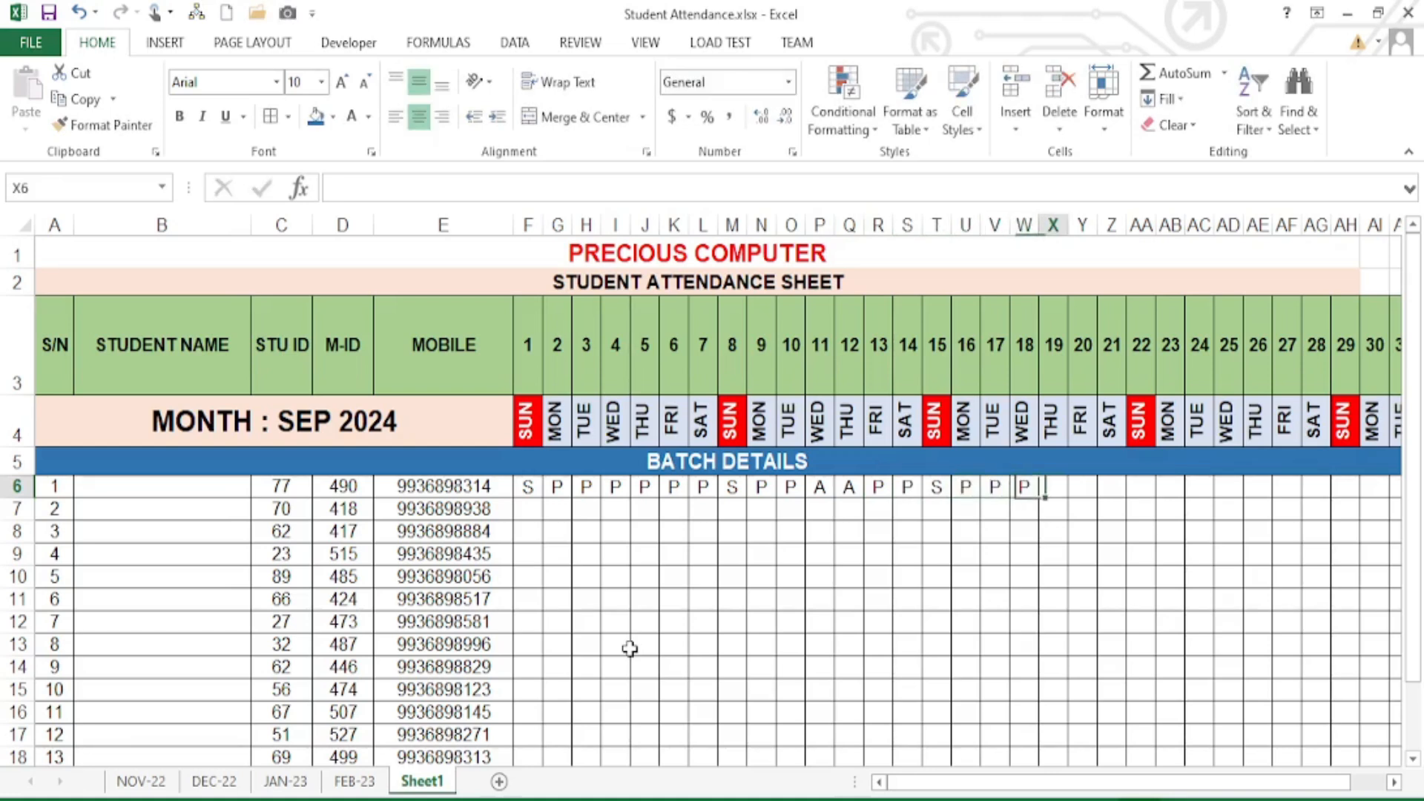
type("L")
key("Right")
type("L")
key("Right")
type("L")
key("Right")
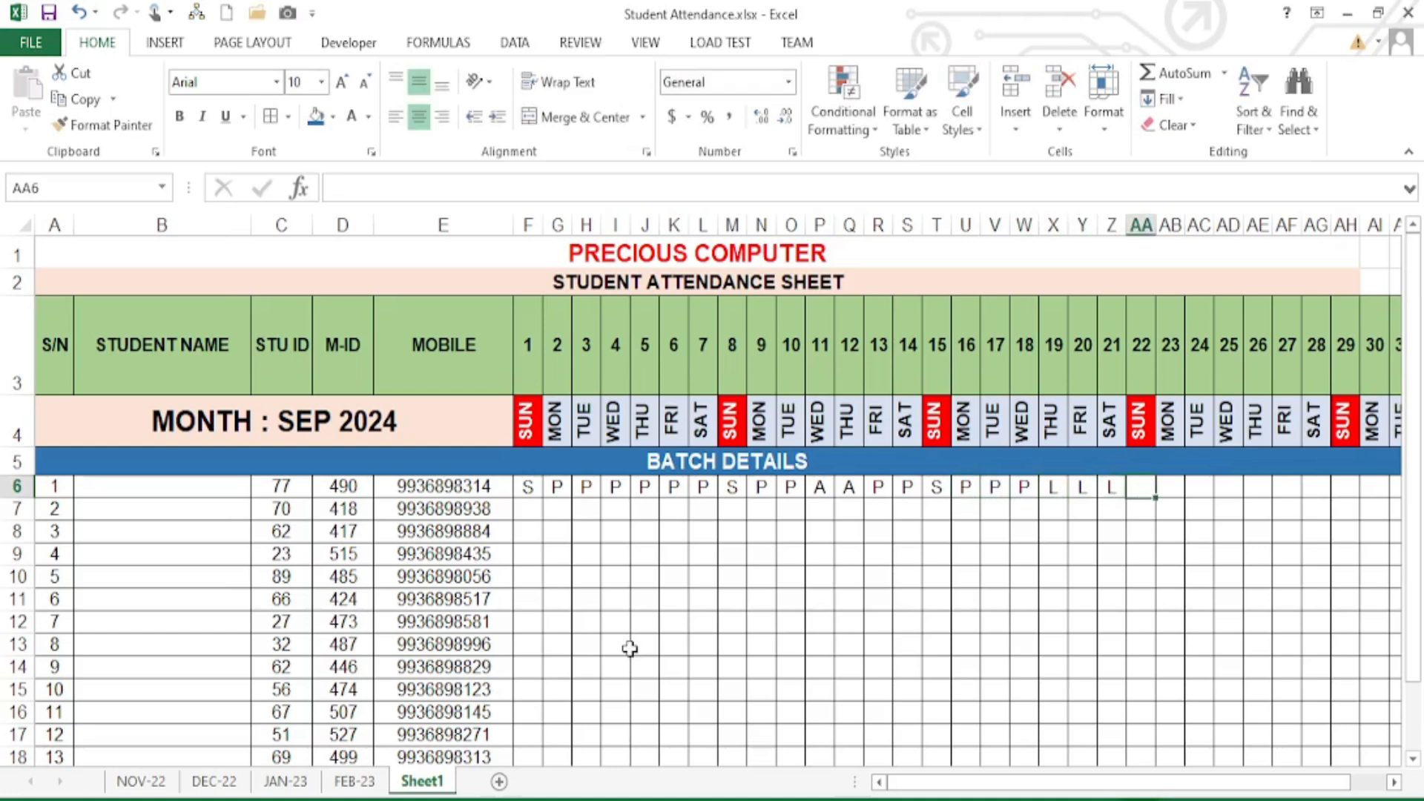
type("S")
key("BackSpace")
- Finish days 23–31 with L and P marks, with S for Sunday day 29
key("Right")
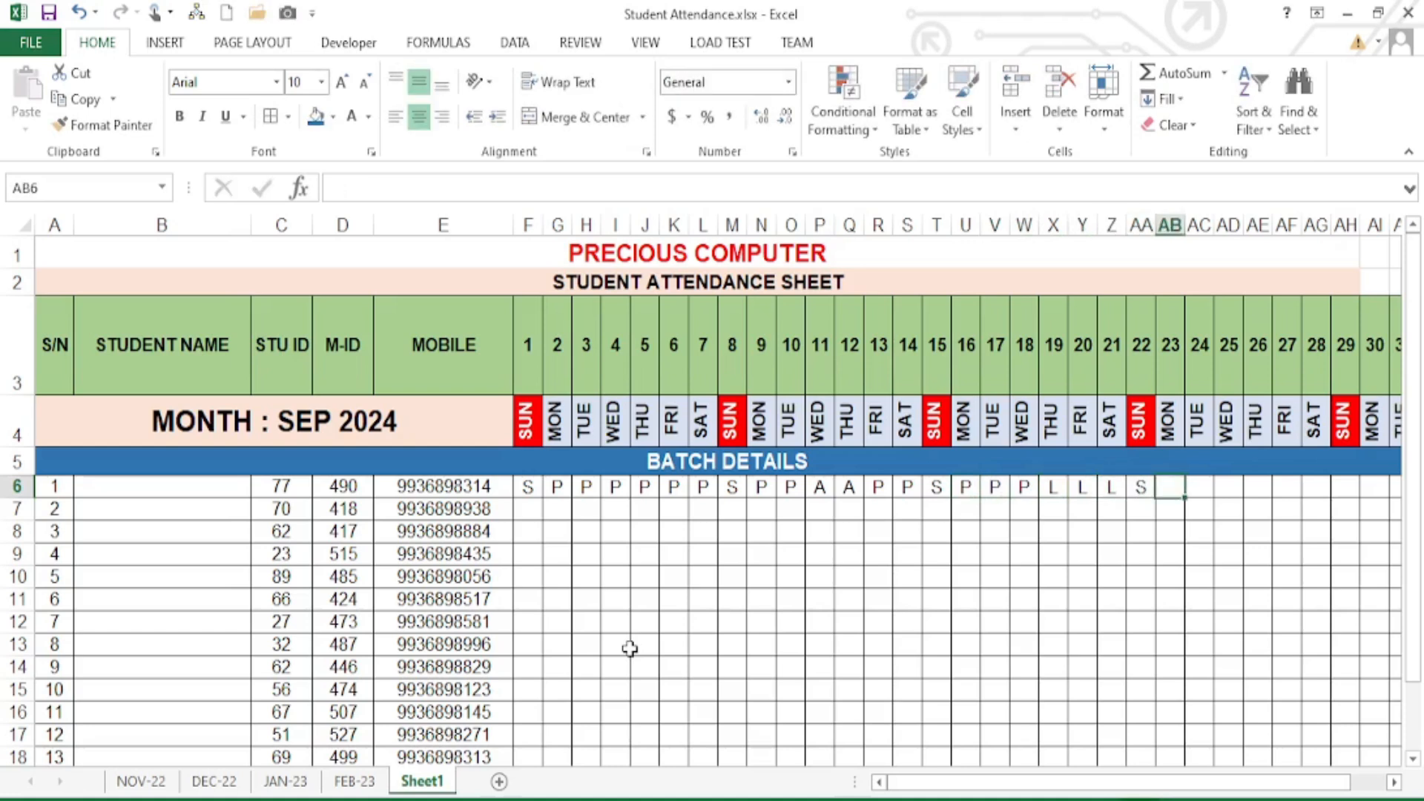
type("L")
key("Right")
type("L")
key("Right")
type("P")
key("Right")
type("P")
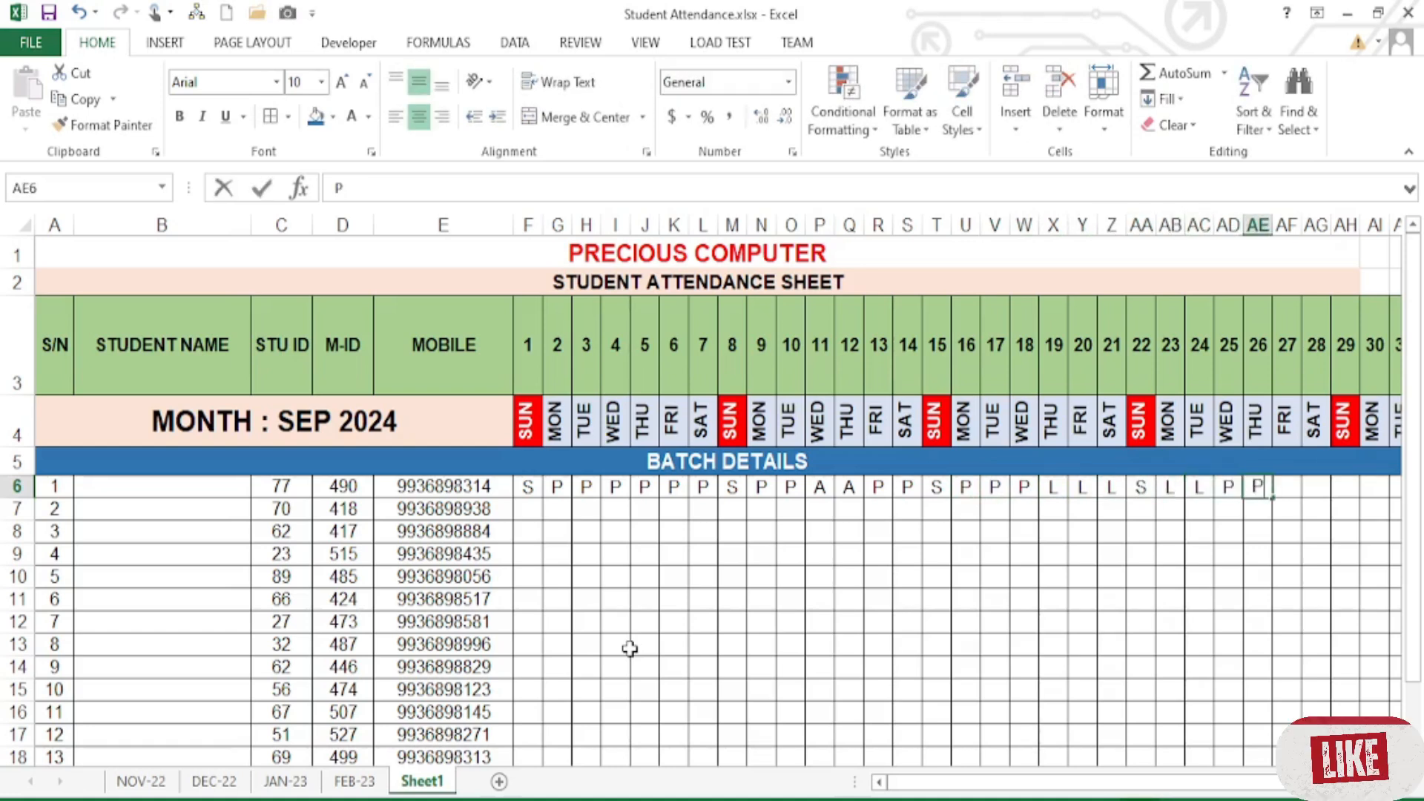
key("Right")
type("P")
key("Right")
type("P")
key("Right")
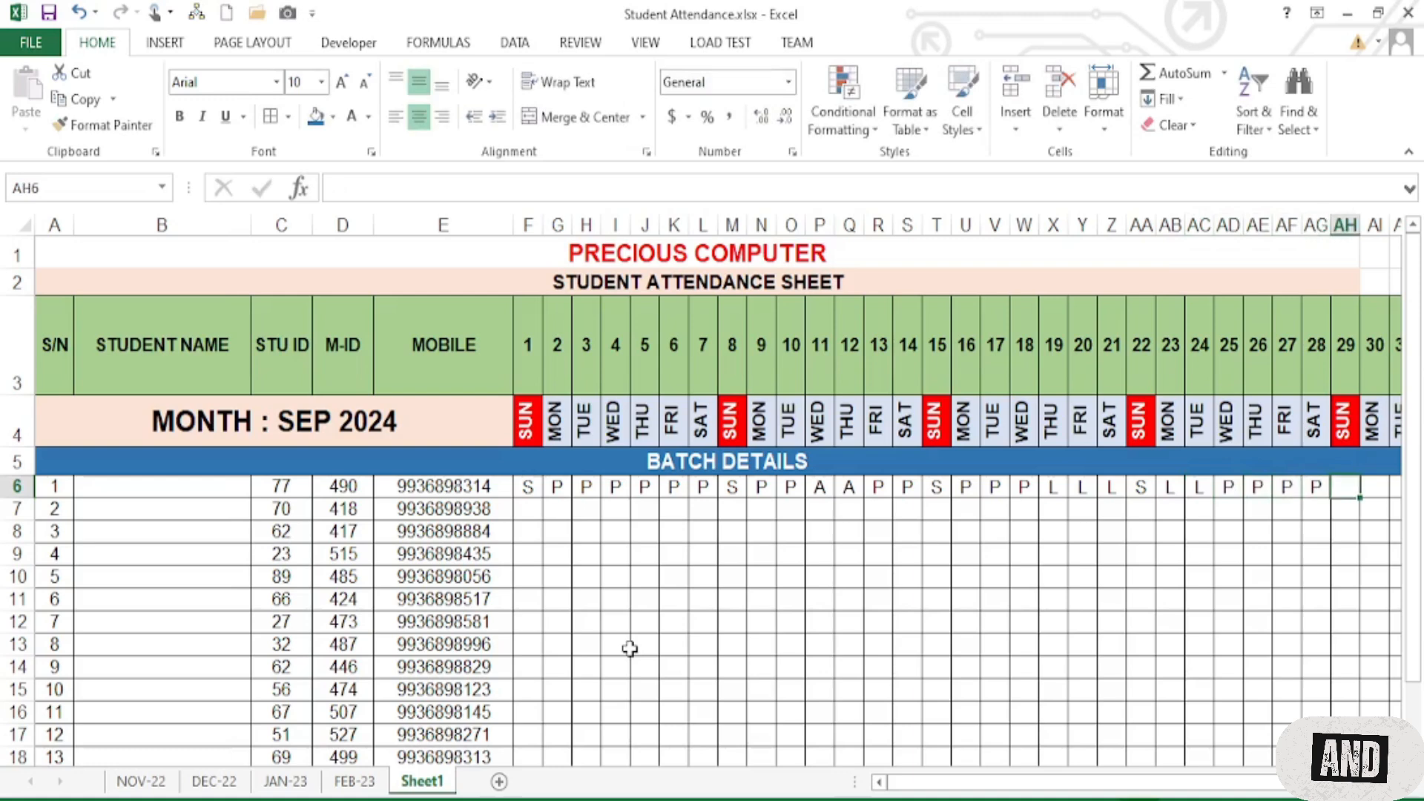
type("S")
key("Right")
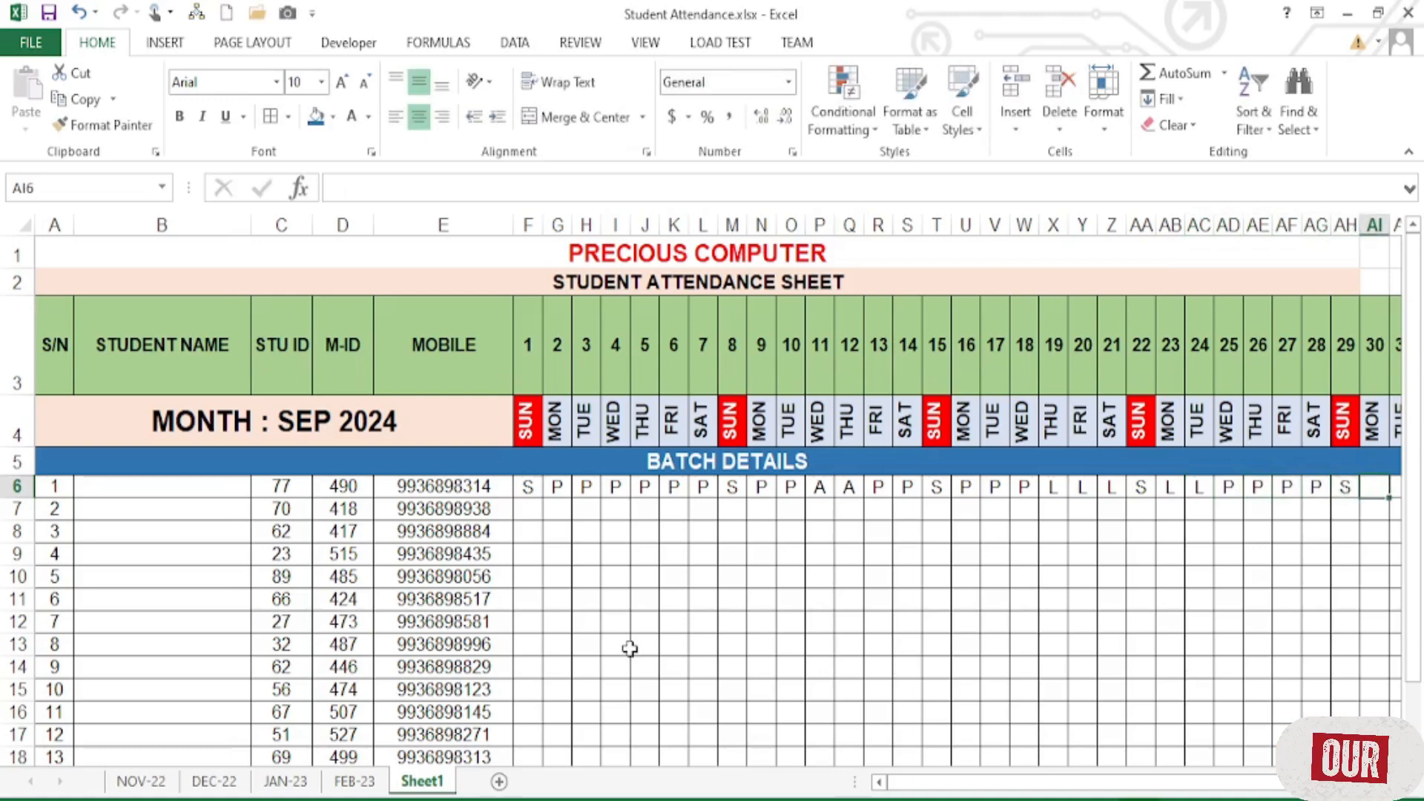
type("P")
key("Right")
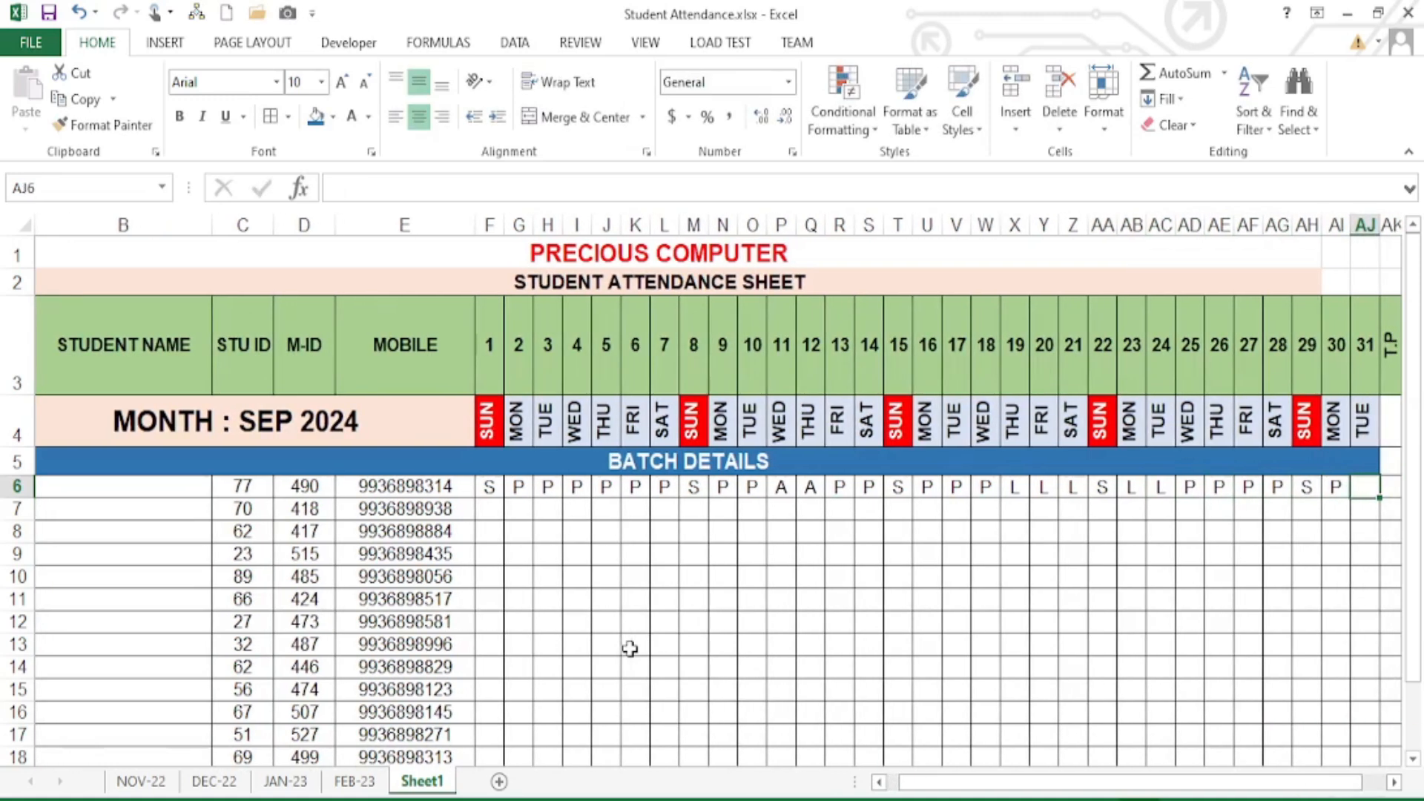
type("P")
key("Right")
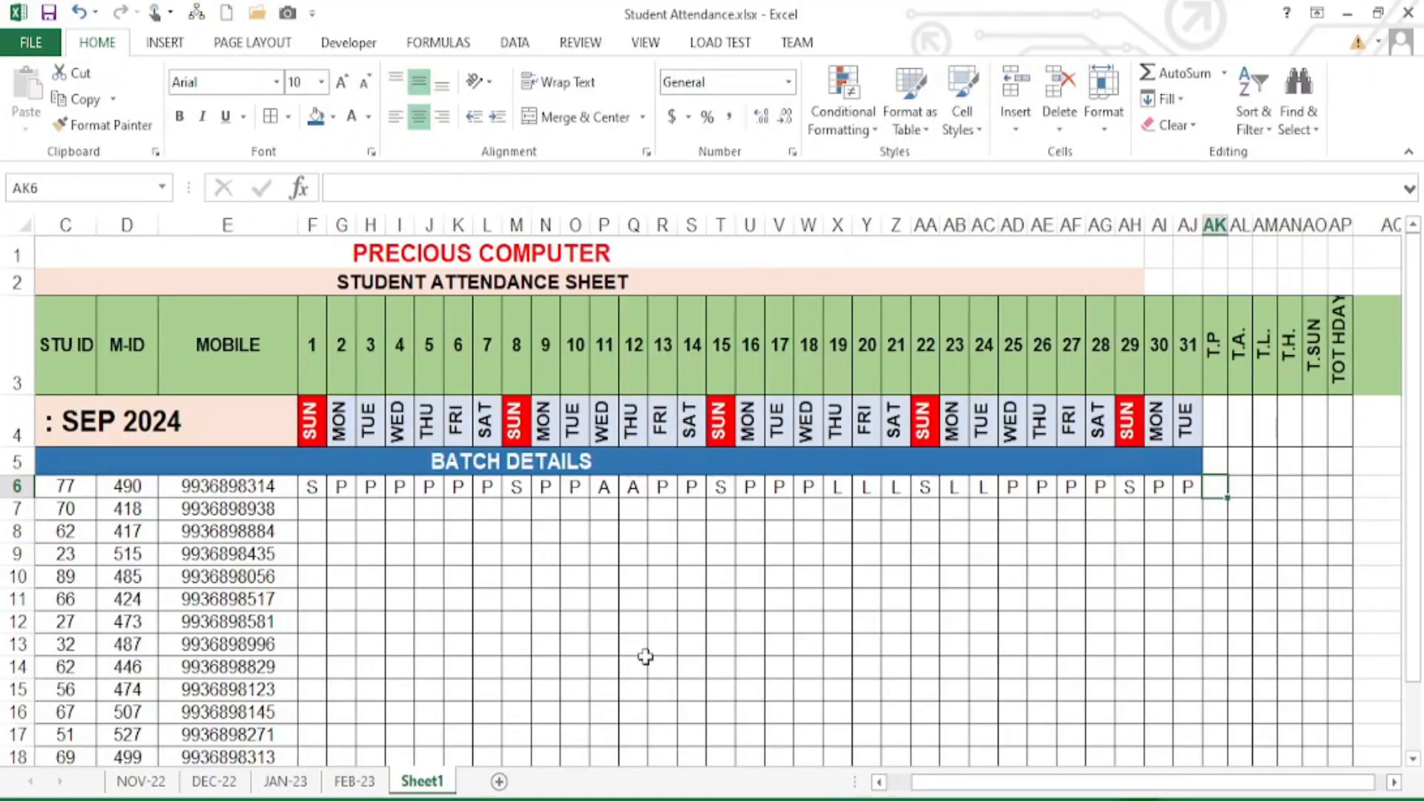
- Enter =COUNTIF(F6:AJ6,"P") in AK6 to total the present days (19)
mouse_move(1220, 368)
left_mouse_down()
mouse_move(1219, 433)
mouse_move(1221, 371)
left_mouse_up()
left_click(1213, 488)
type("=")
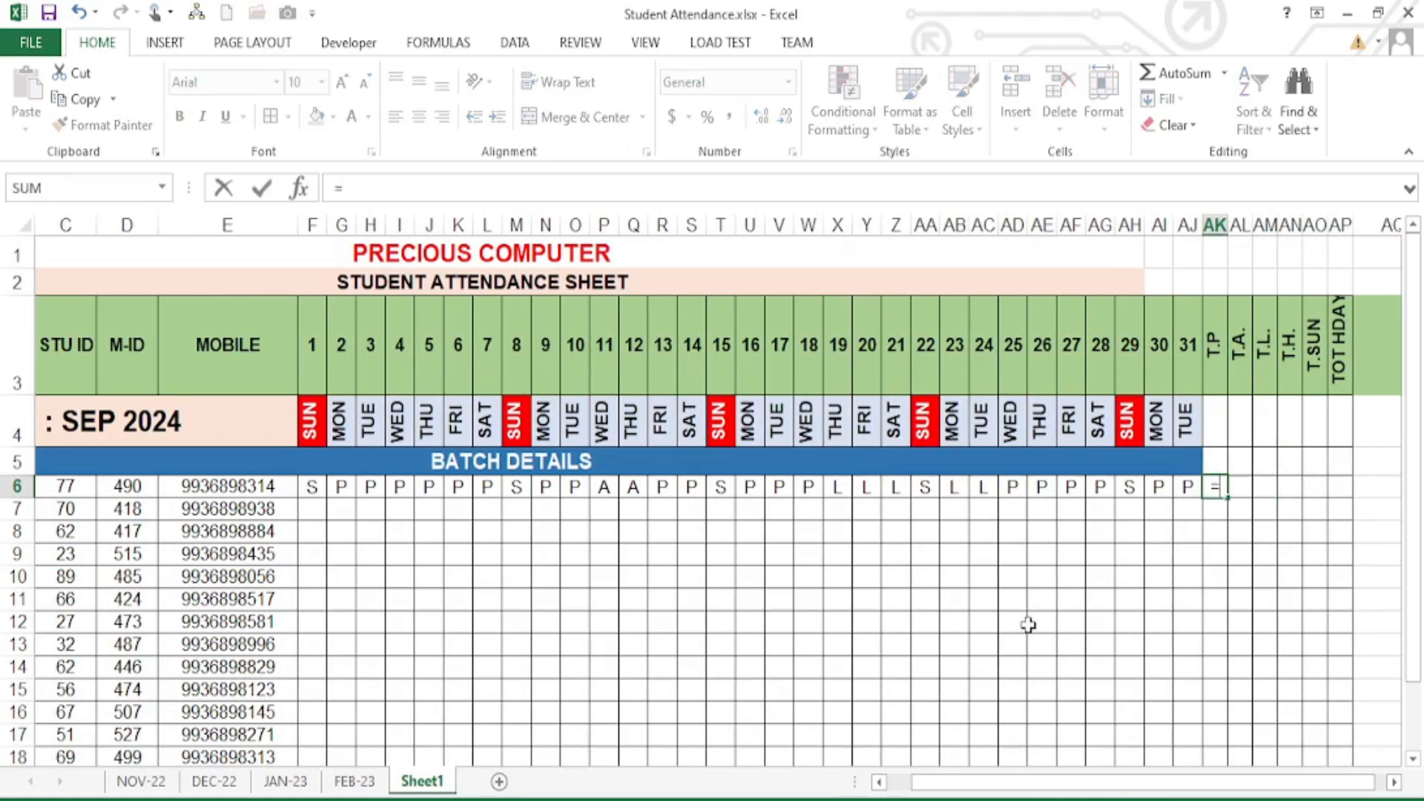
type("COUNT")
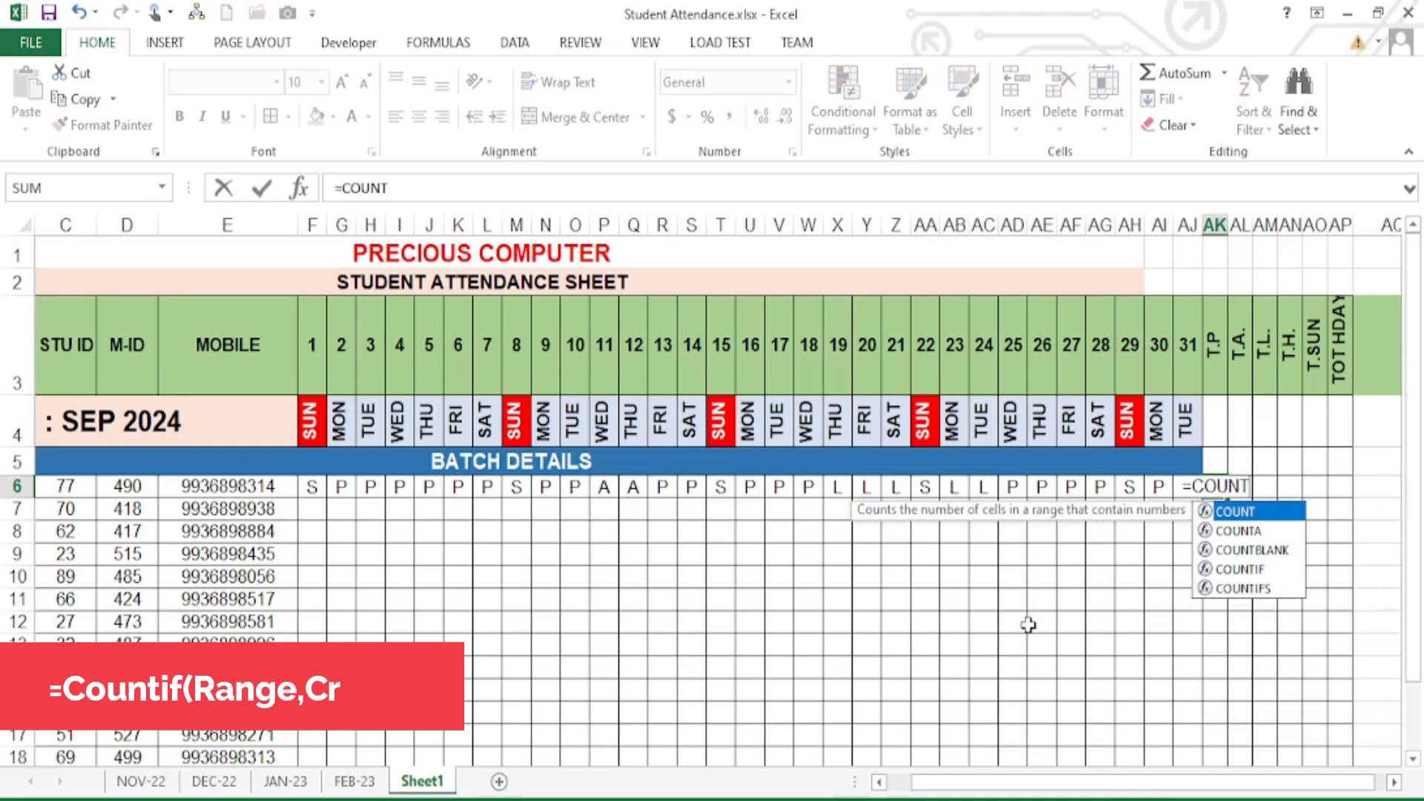
key("Down")
key("Down")
key("Down")
type("IF(")
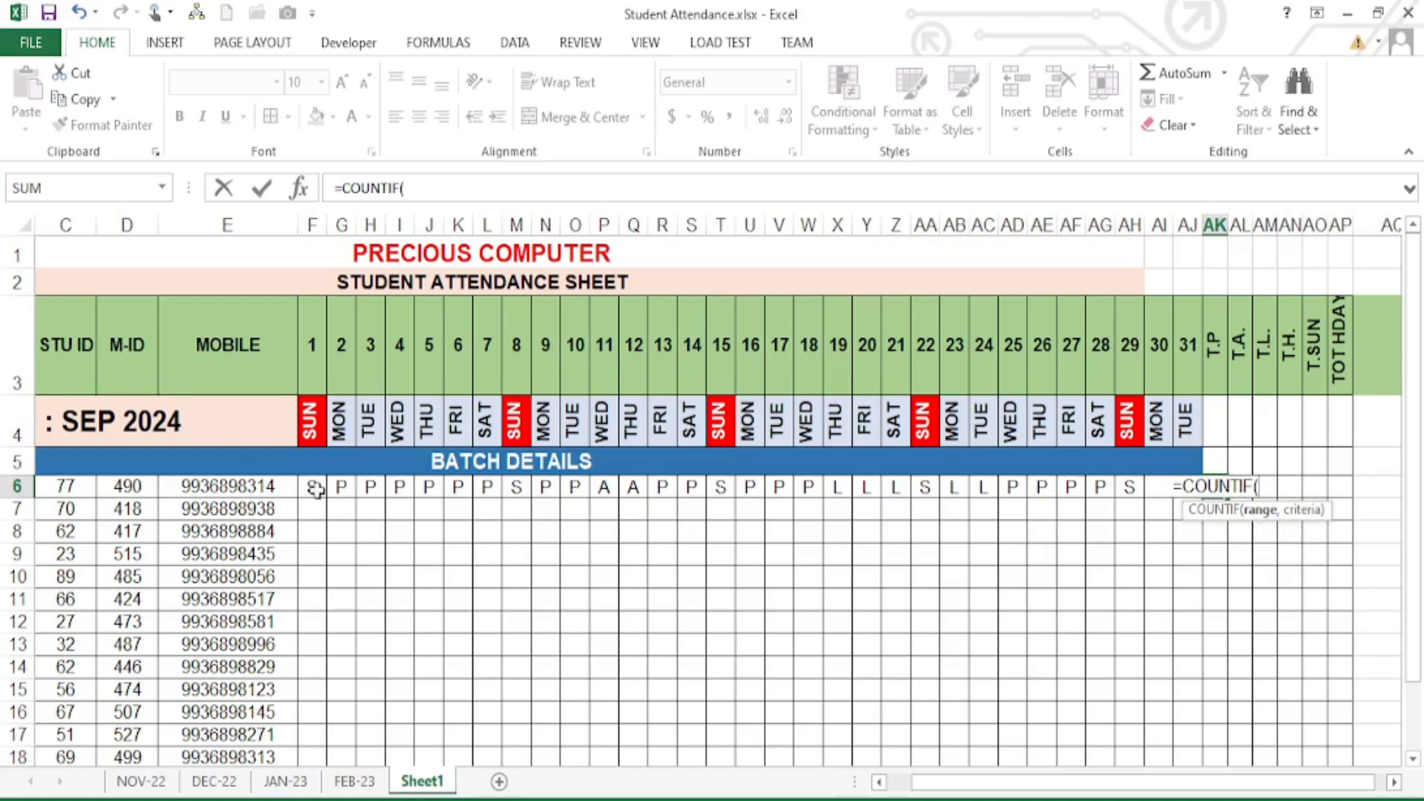
left_click_drag(309, 487, 1188, 490)
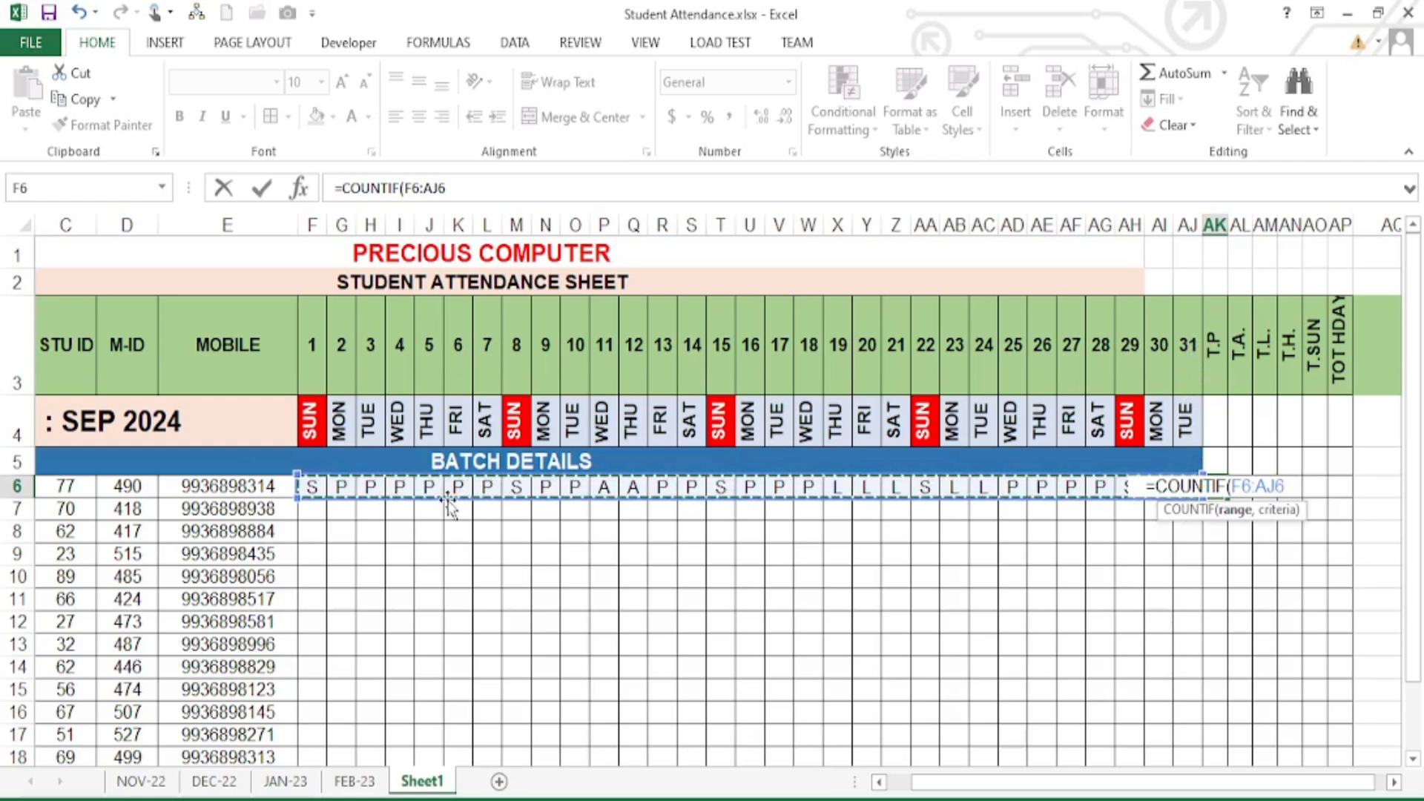
type(",")
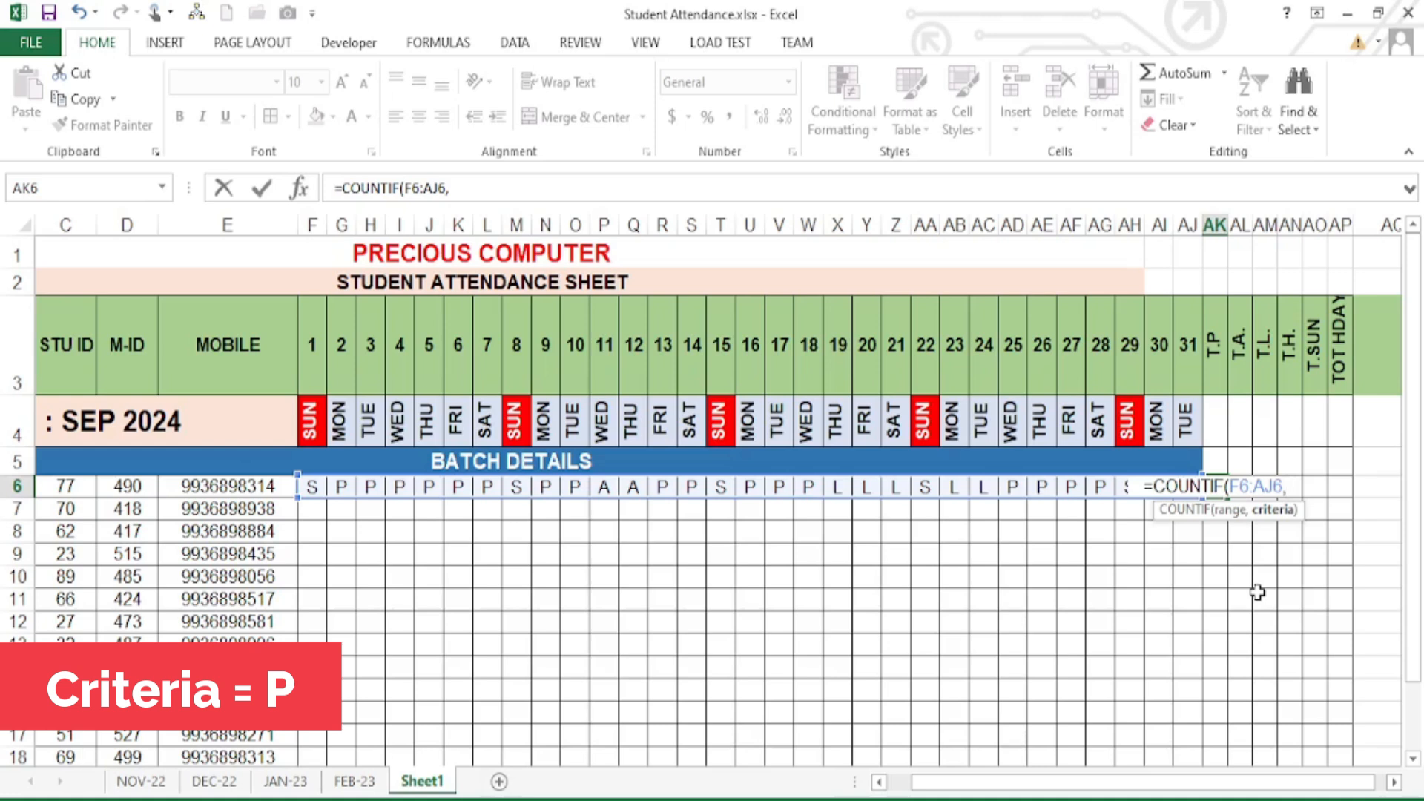
type("\"")
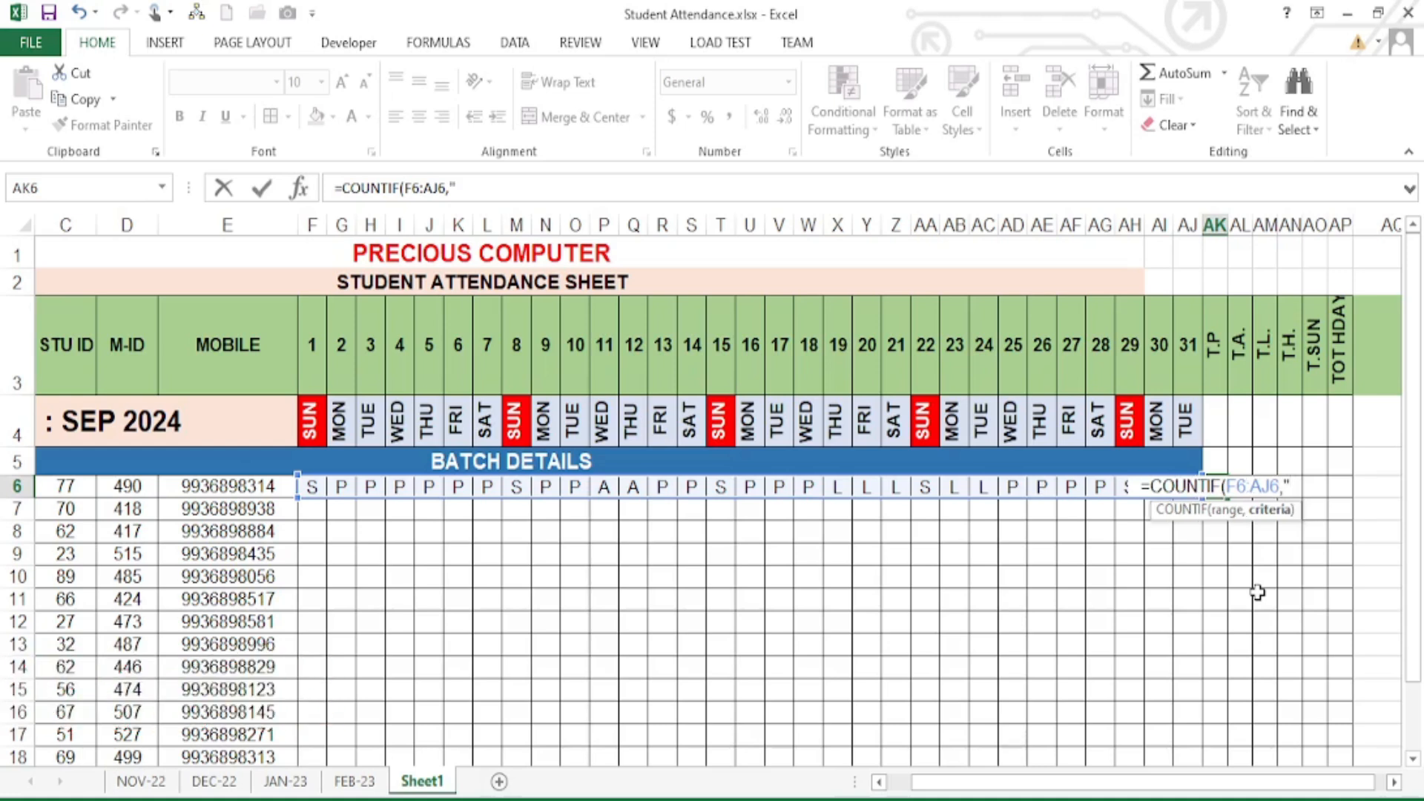
type("P")
type("\"")
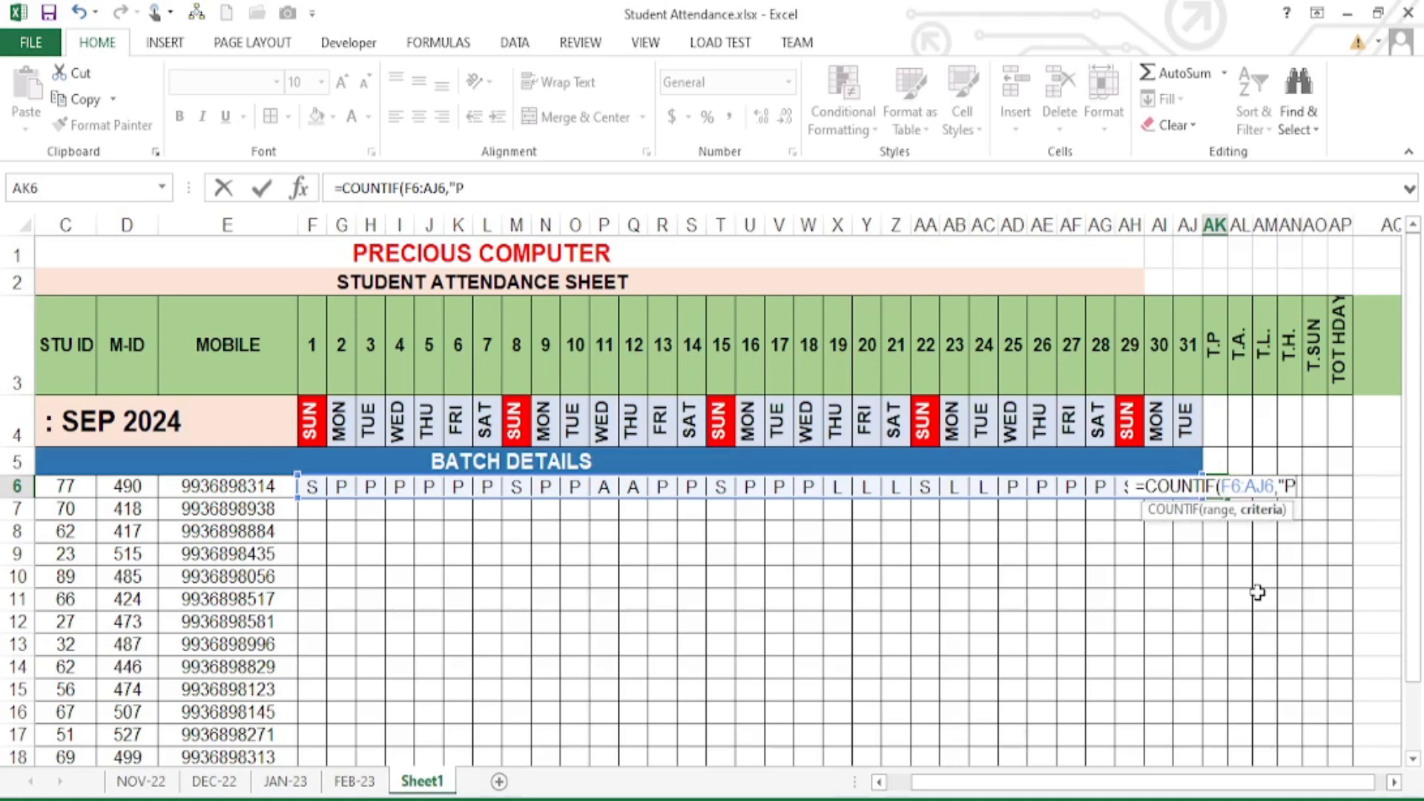
key("Return")
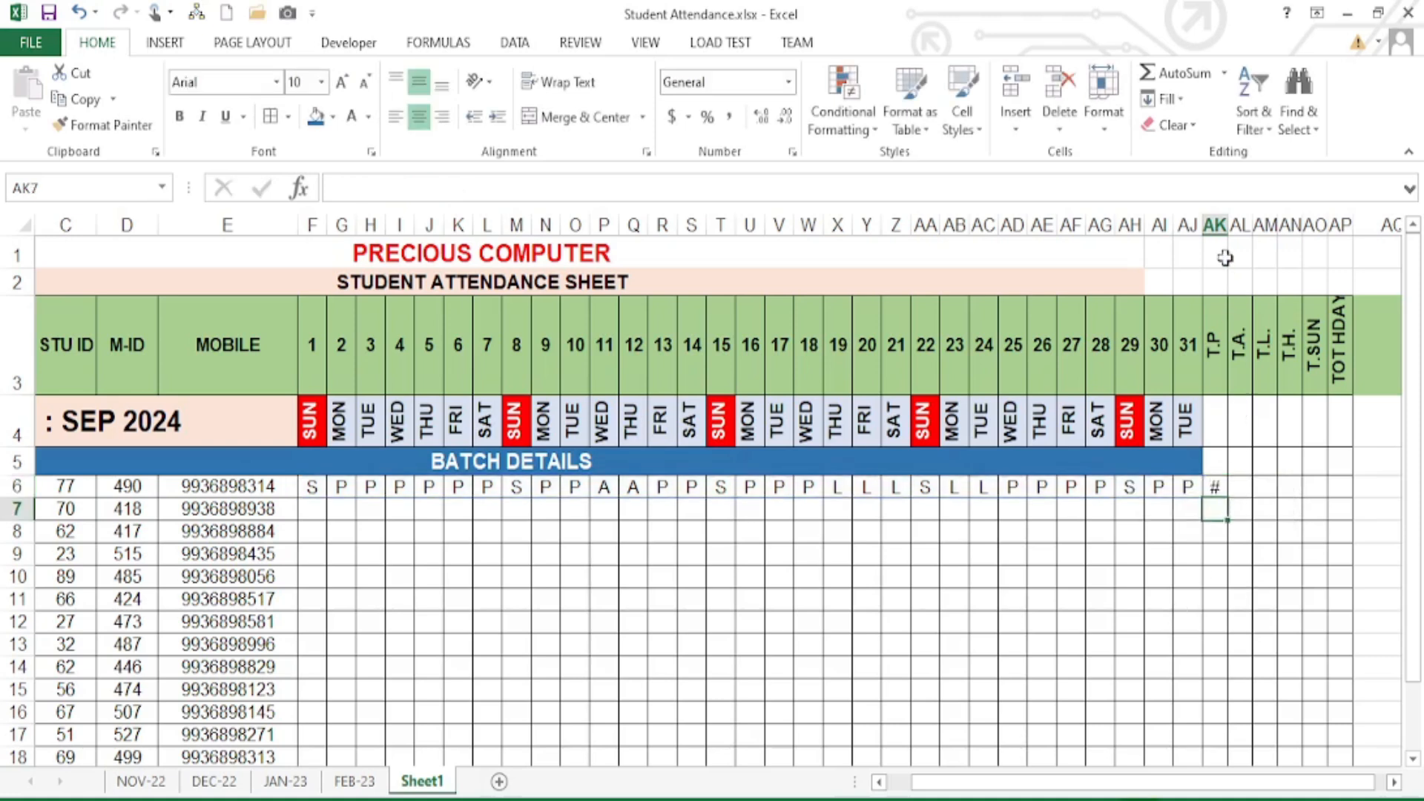
- Select columns AK–AP to review the totals area, recheck AK6, then move to AL6
left_click_drag(1215, 225, 1335, 226)
left_click(1295, 375)
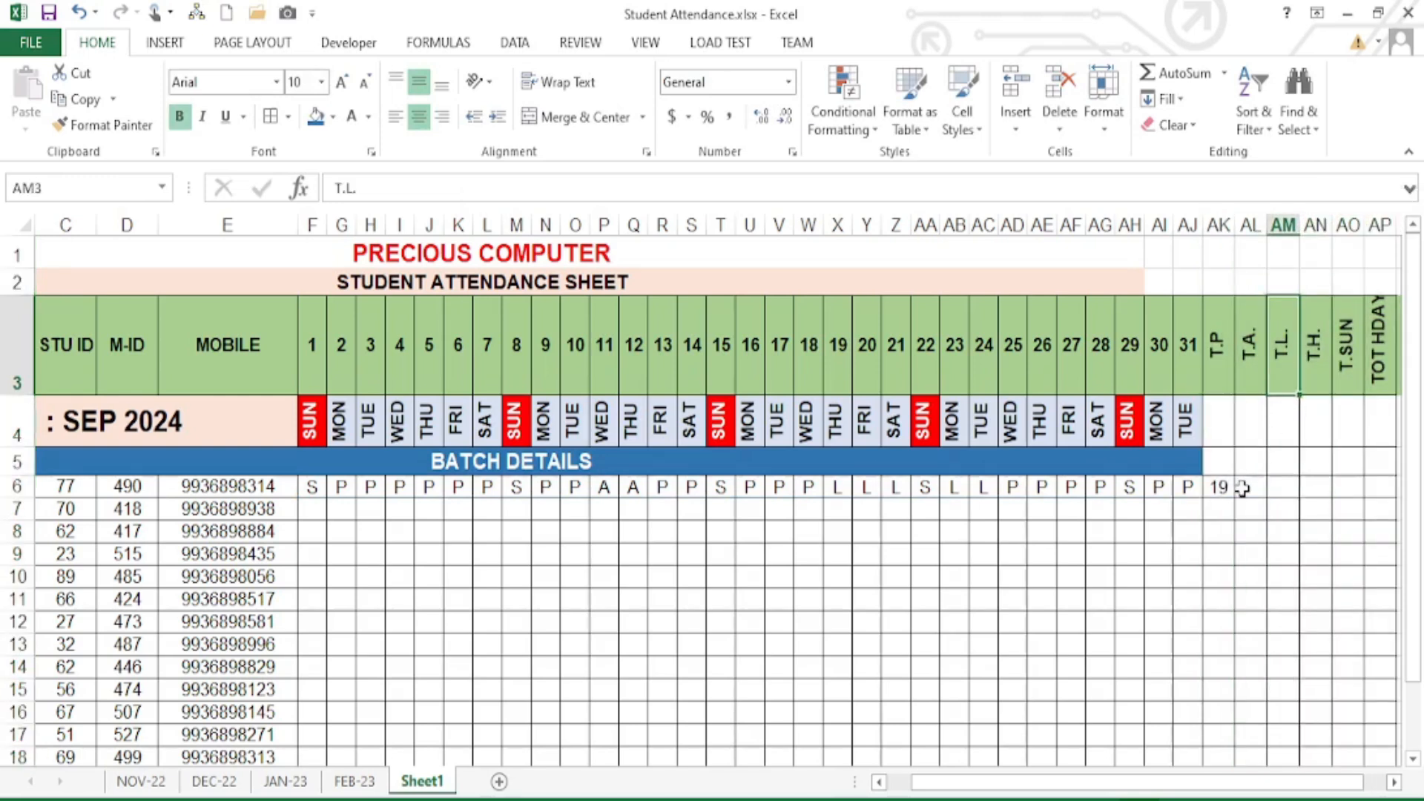
left_click(1218, 488)
left_click_drag(1220, 225, 1380, 225)
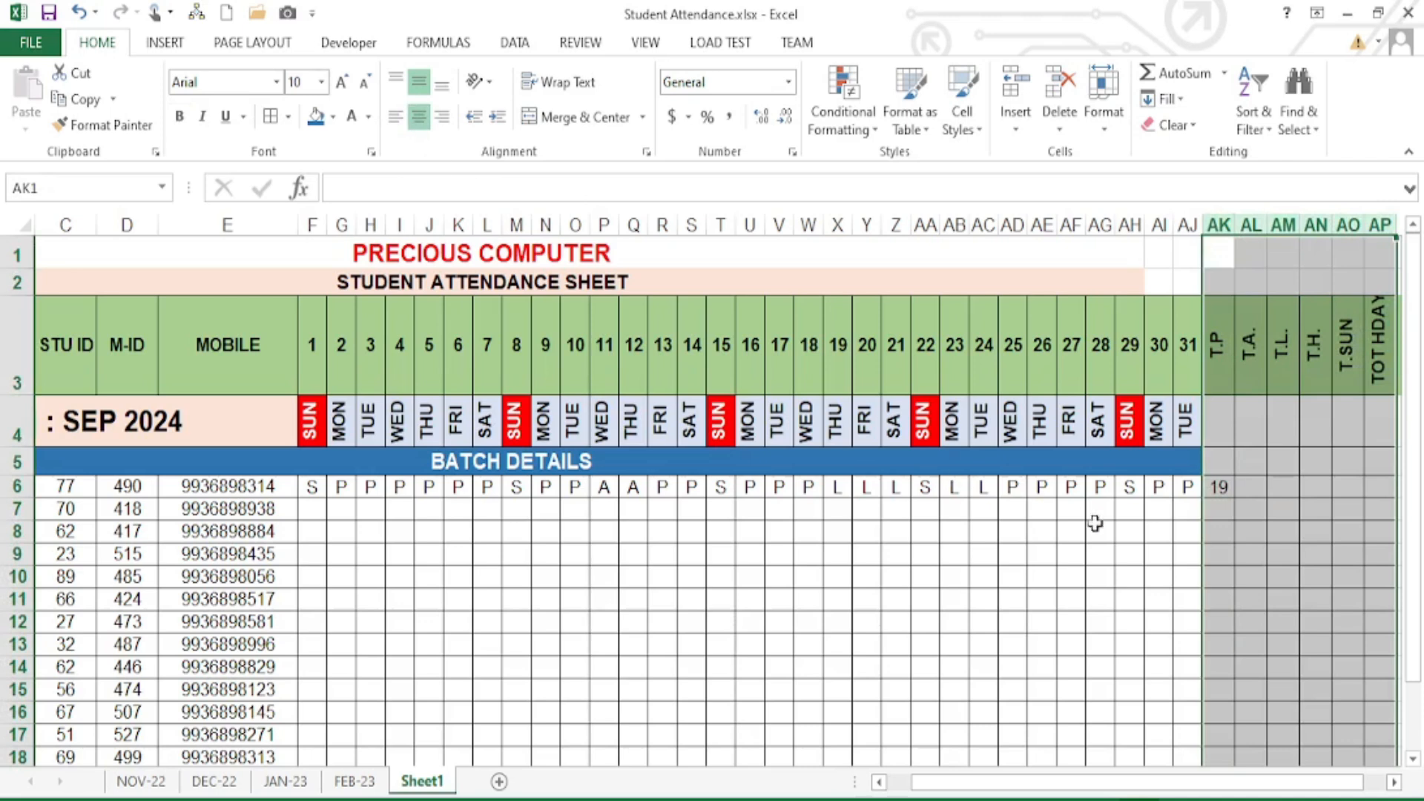
left_click(1199, 525)
left_click(1219, 487)
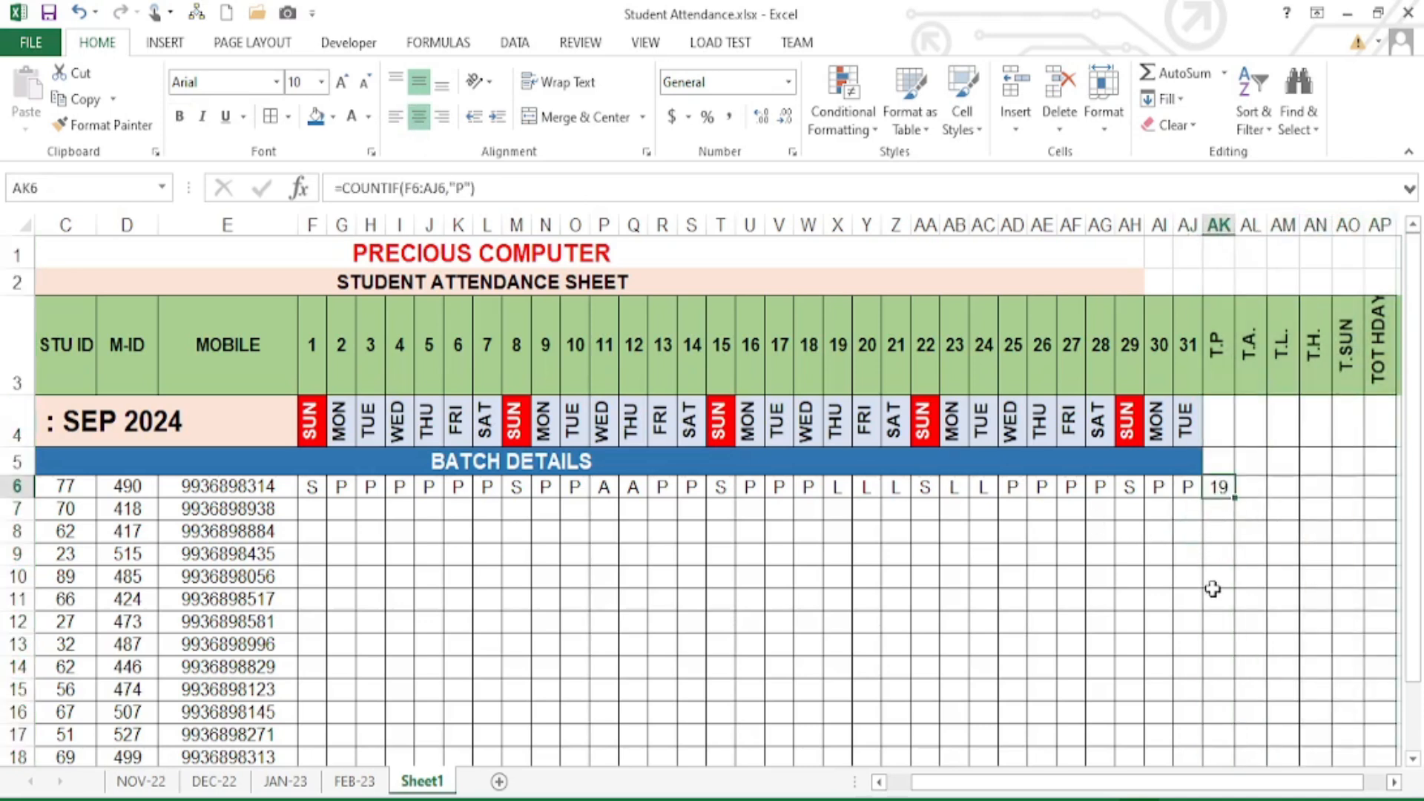
key("Right")
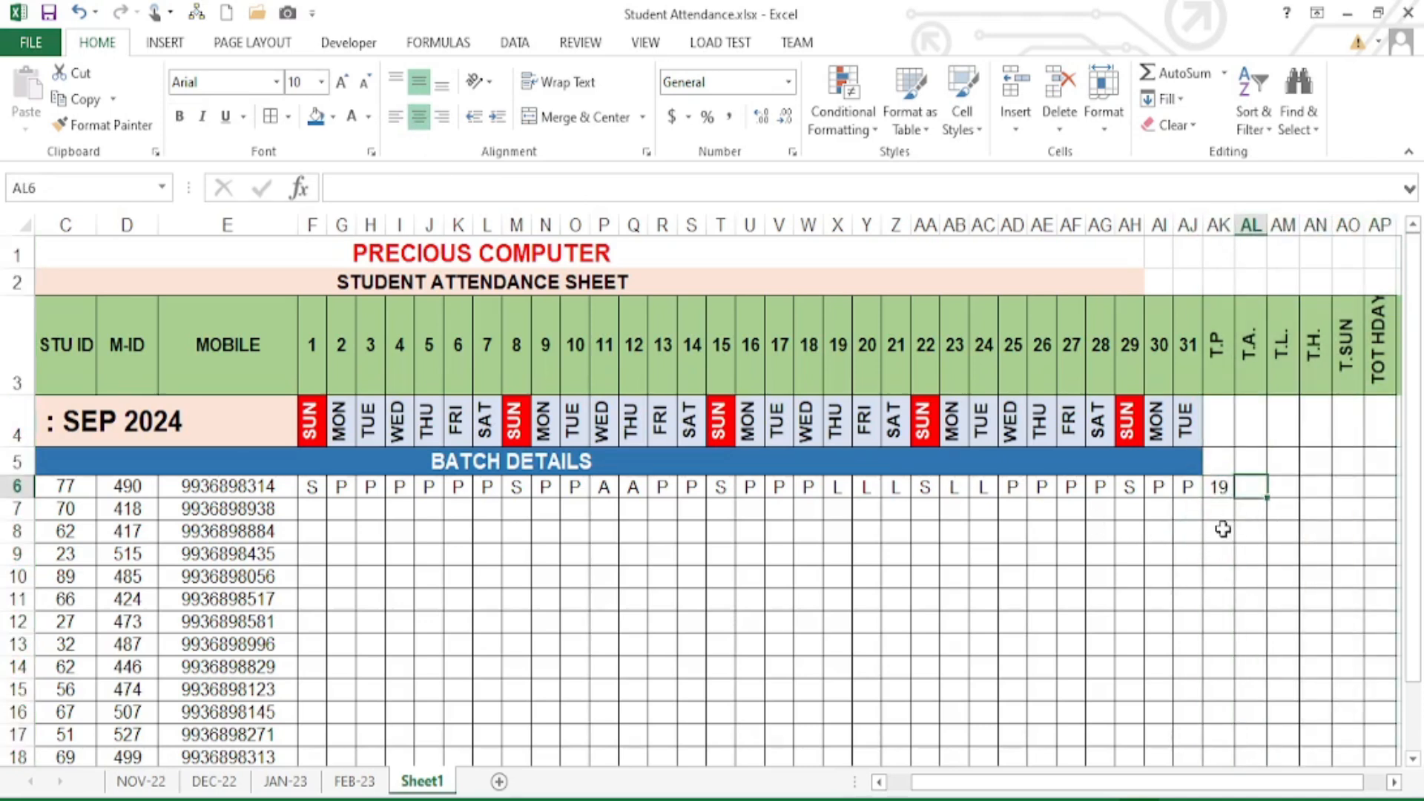
- Enter =COUNTIF(F6:AJ6,"A") in AL6, giving 2 absences
type("=")
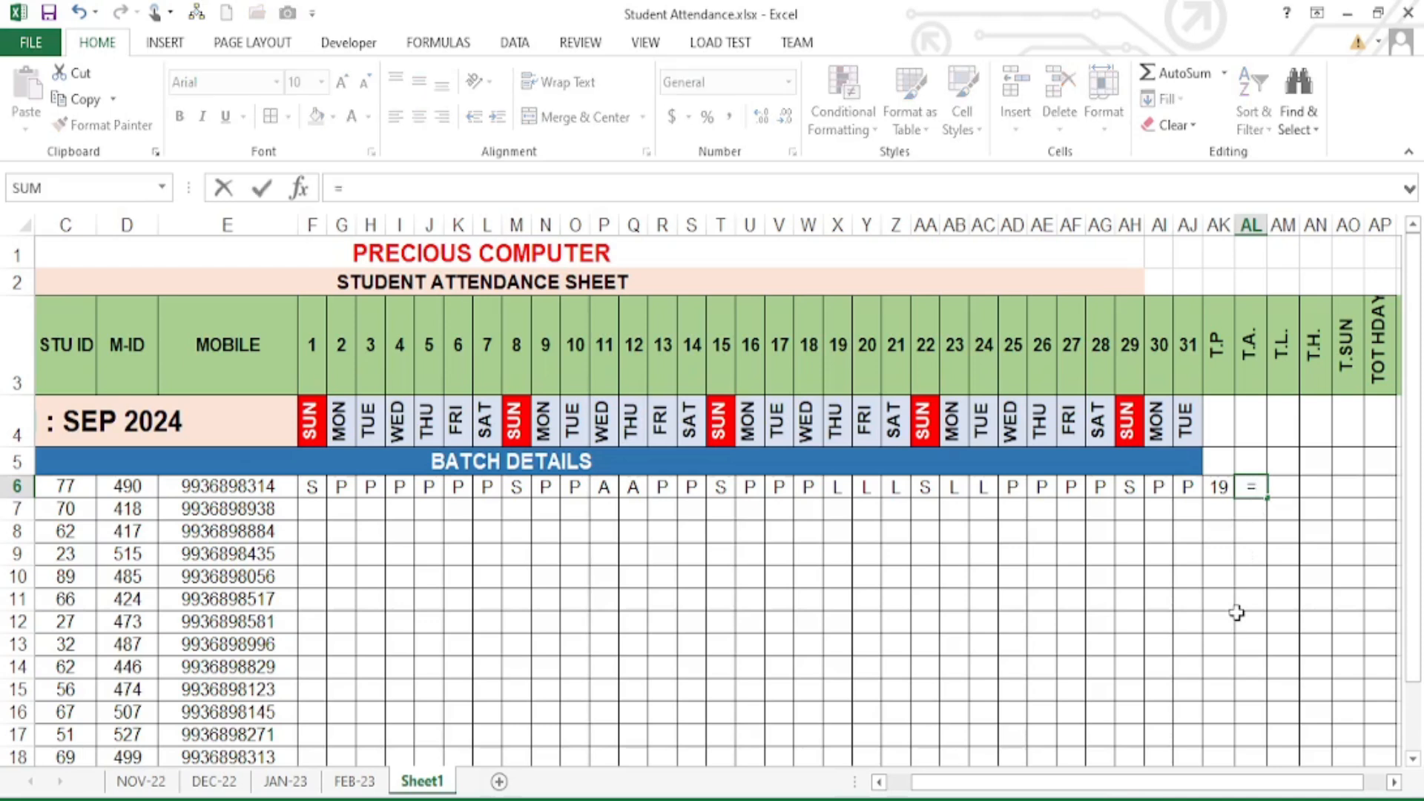
type("COUNT")
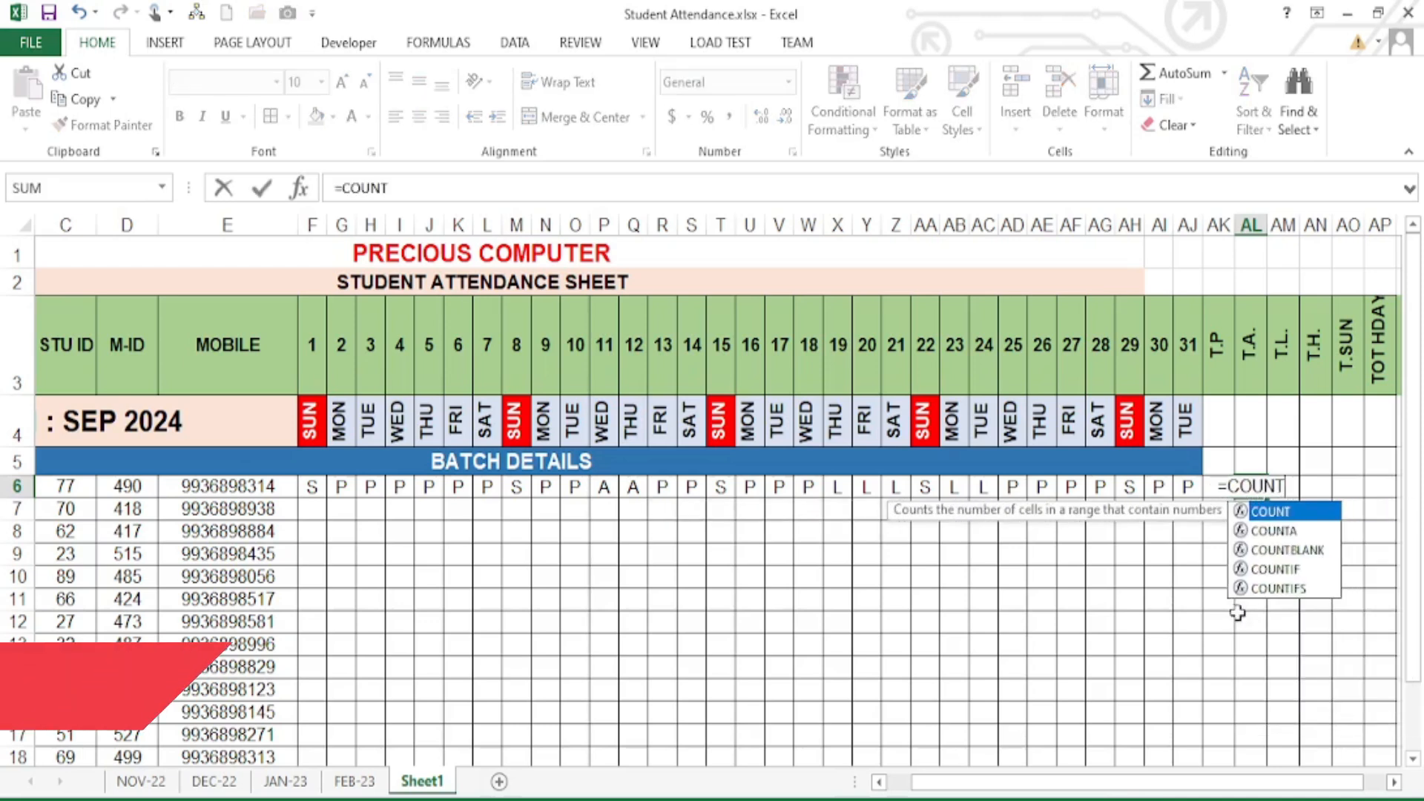
key("Down")
key("Down")
key("Down")
key("Tab")
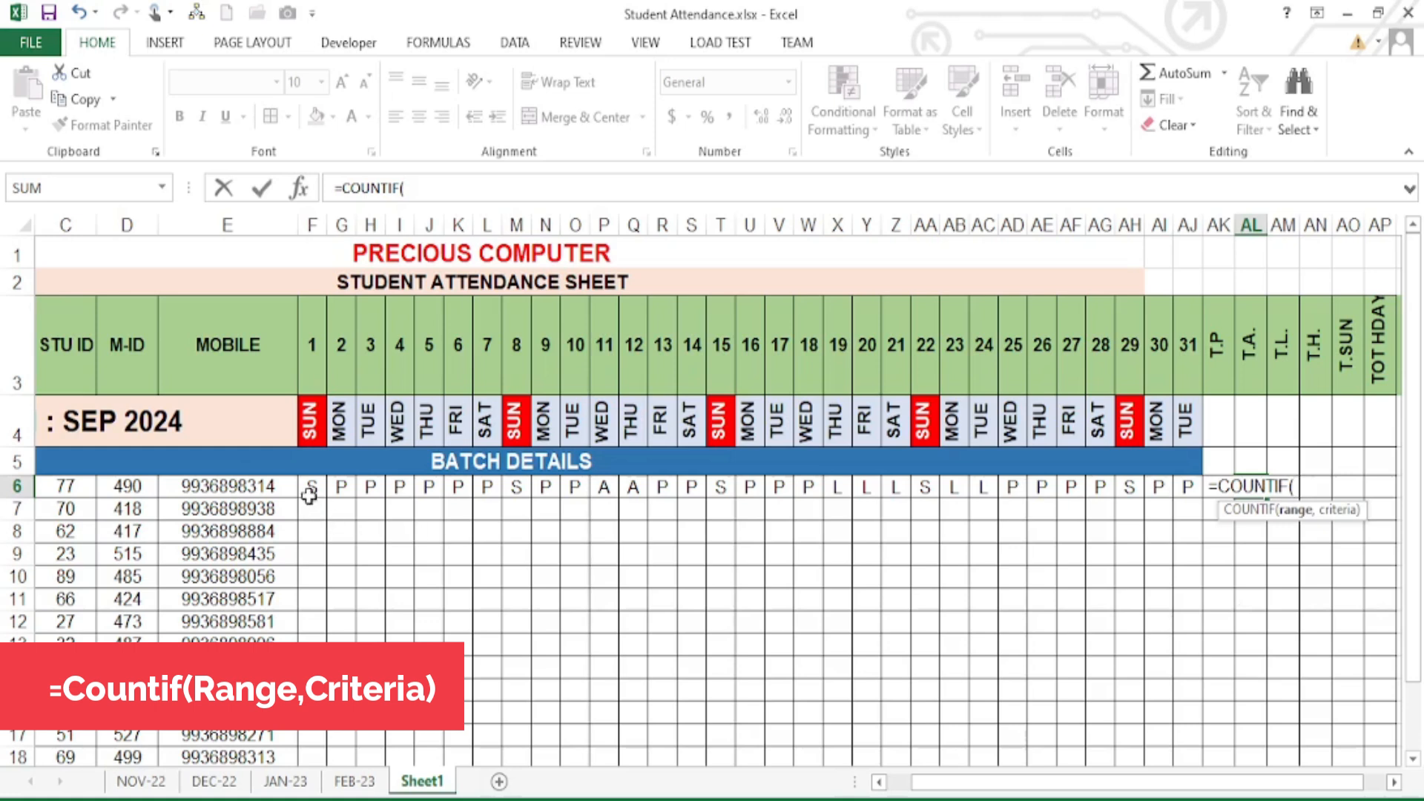
left_click_drag(311, 488, 1186, 488)
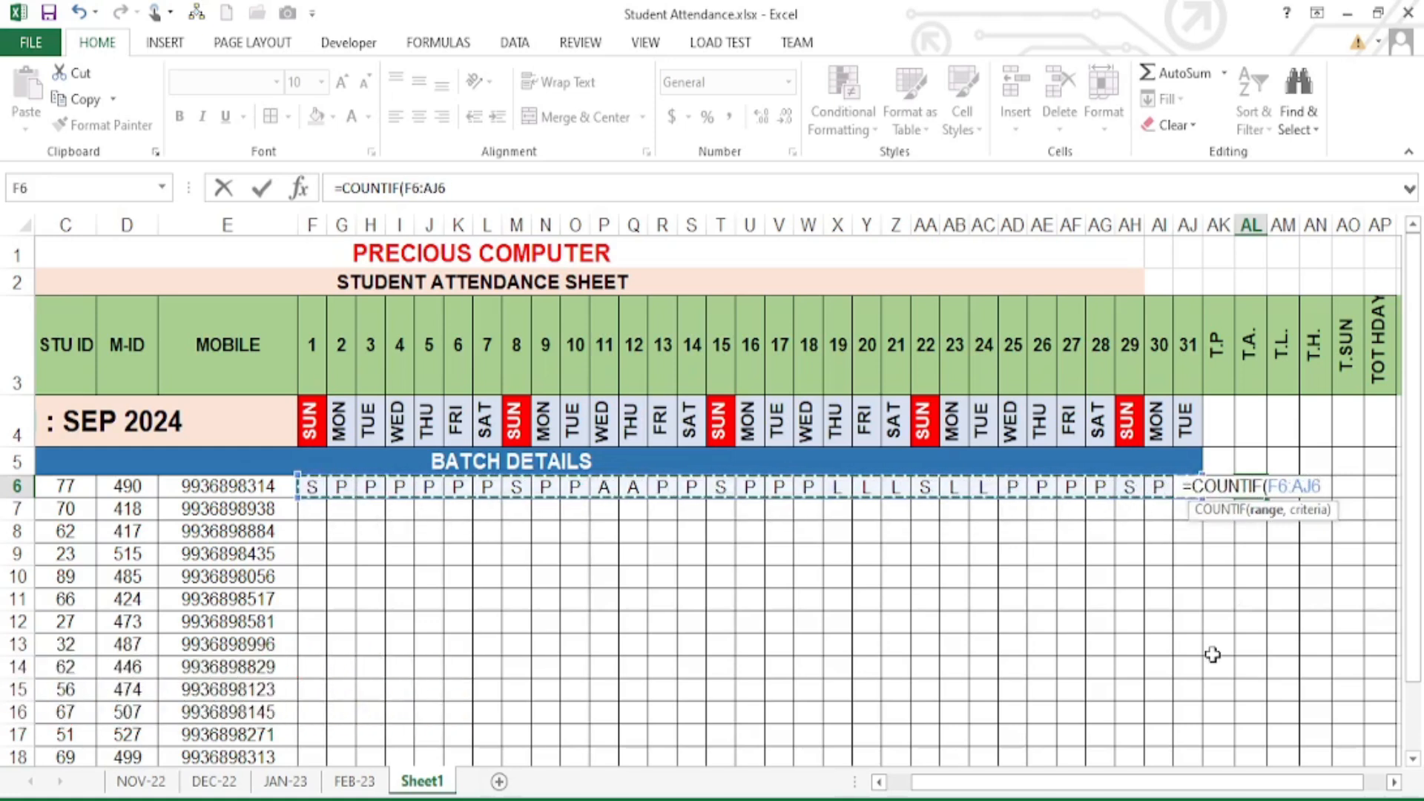
type(",")
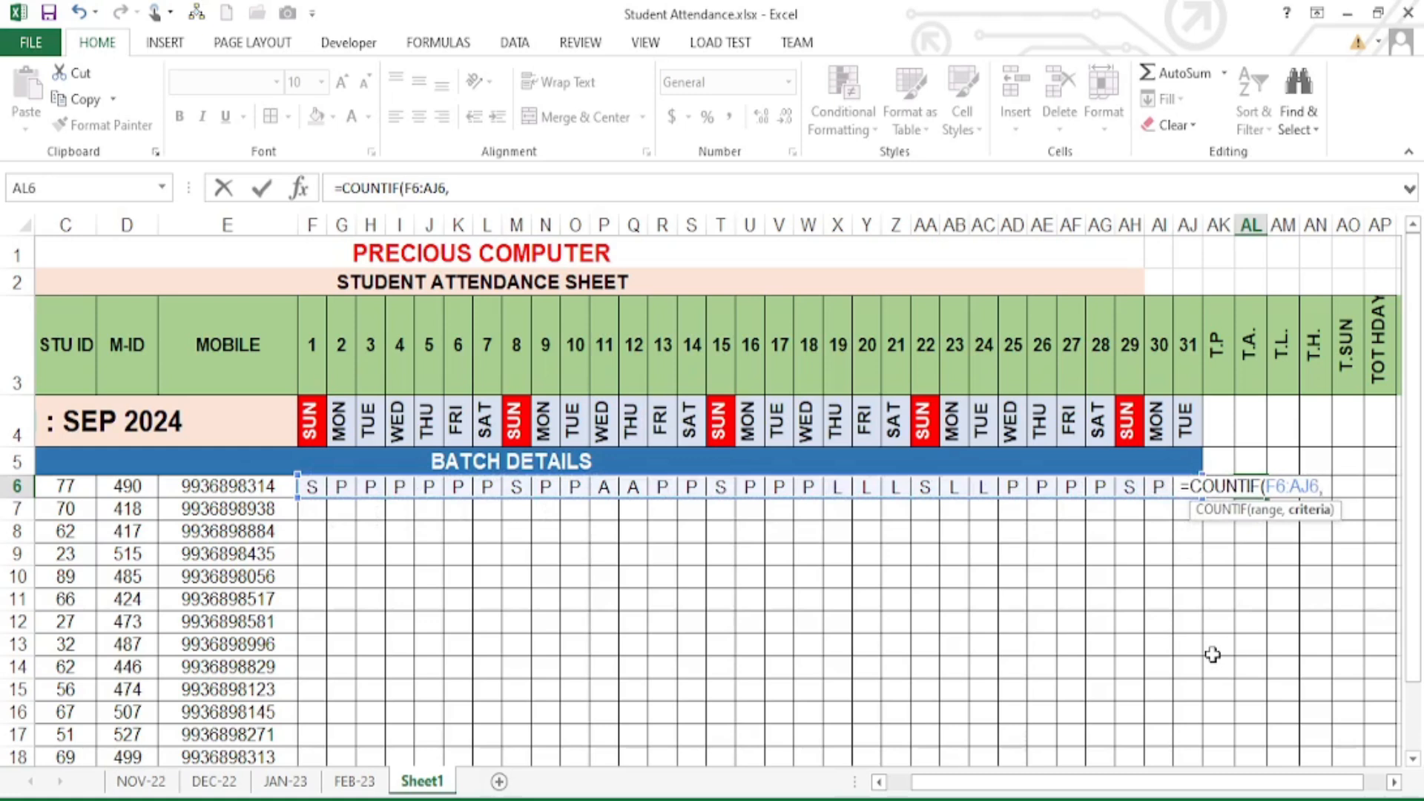
type("\"A\"")
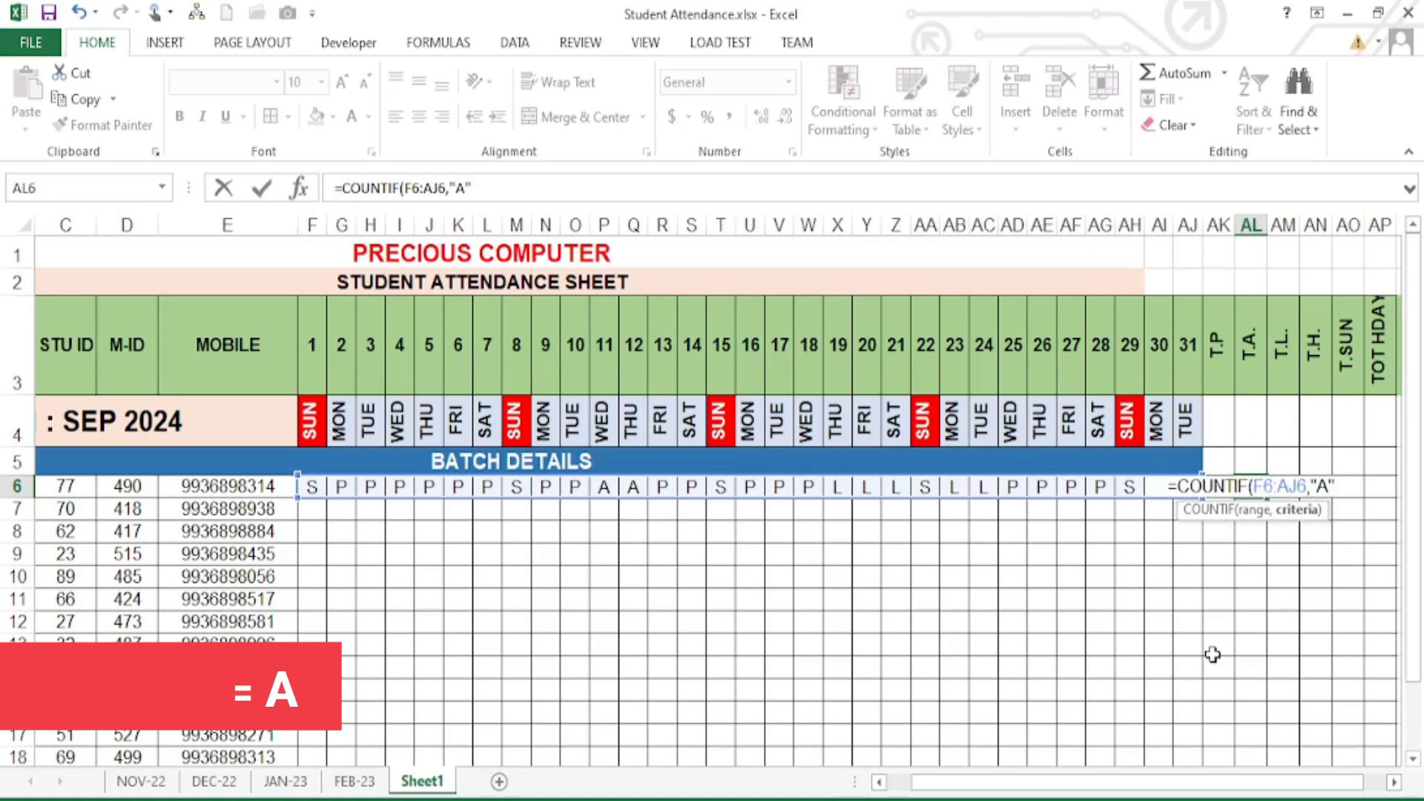
type(")")
key("Return")
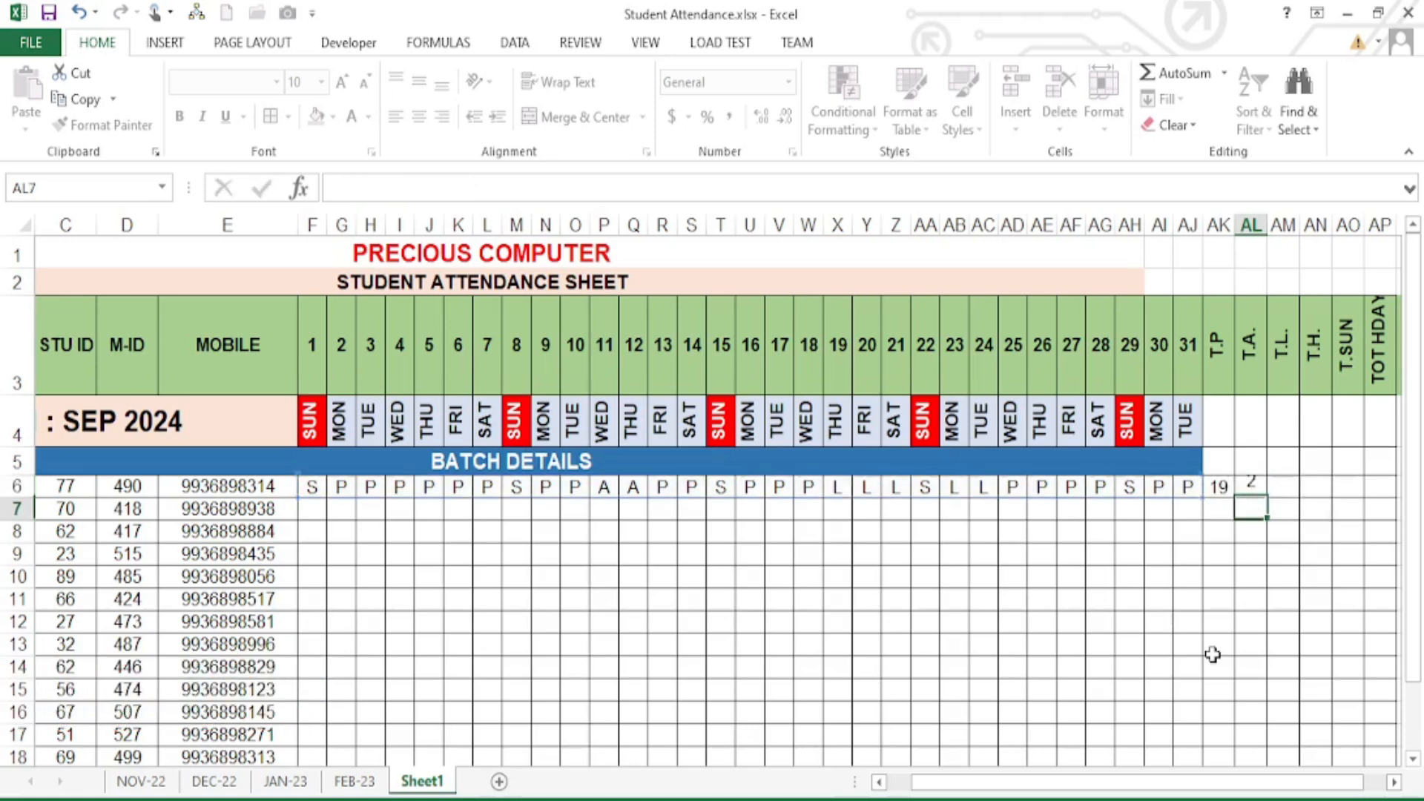
- Enter =COUNTIF(F6:AJ6,"L") in AM6 to count 5 leave days
left_click(1252, 488)
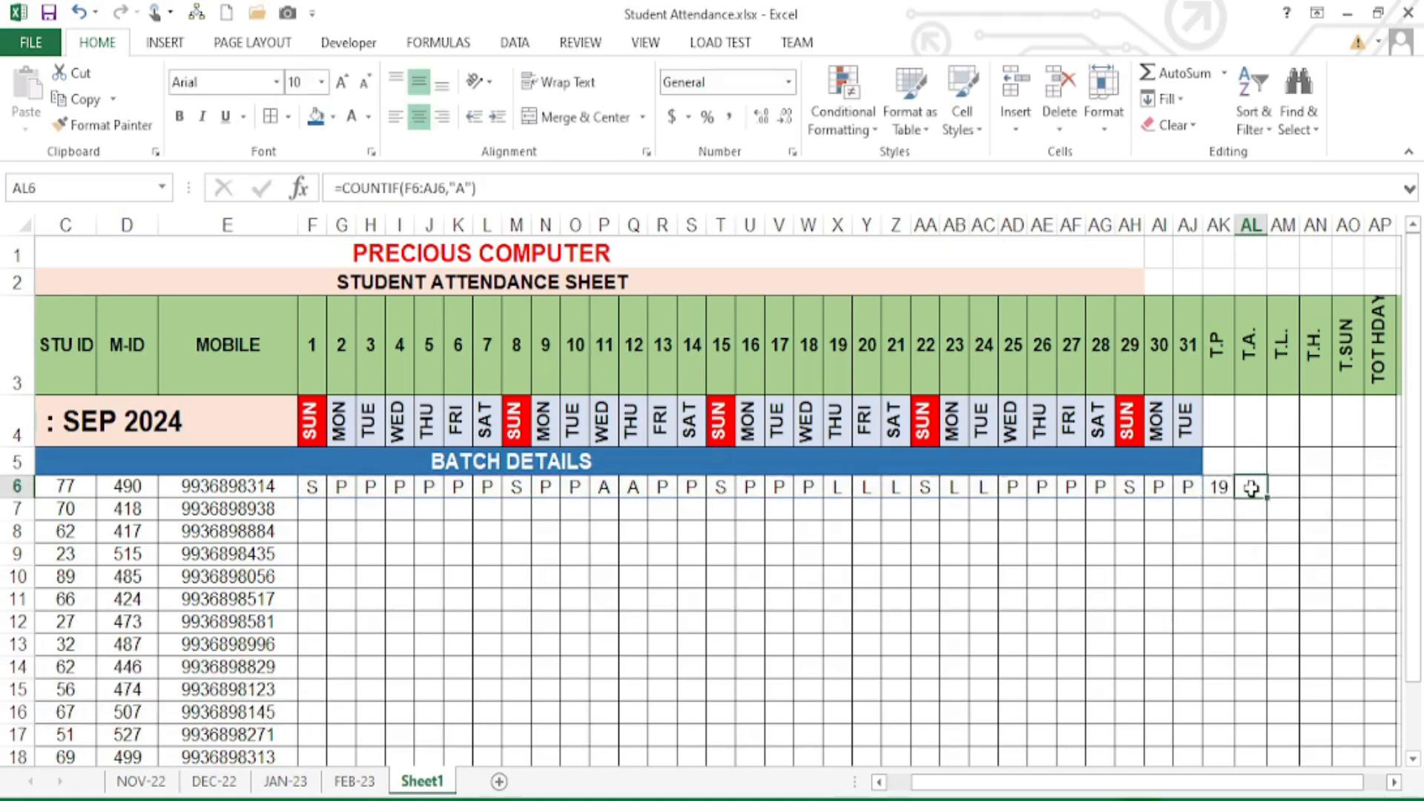
left_click(1283, 491)
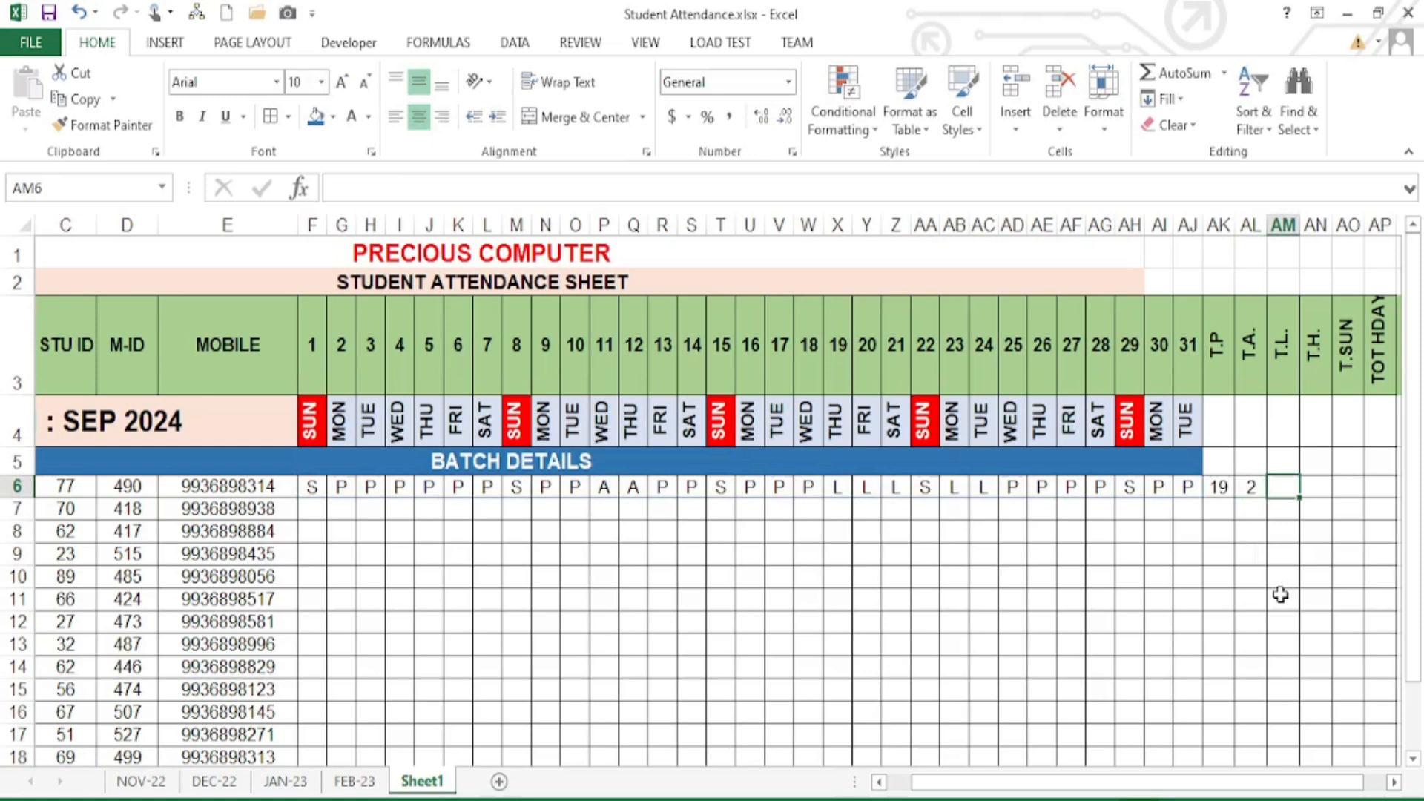
type("=COUNT")
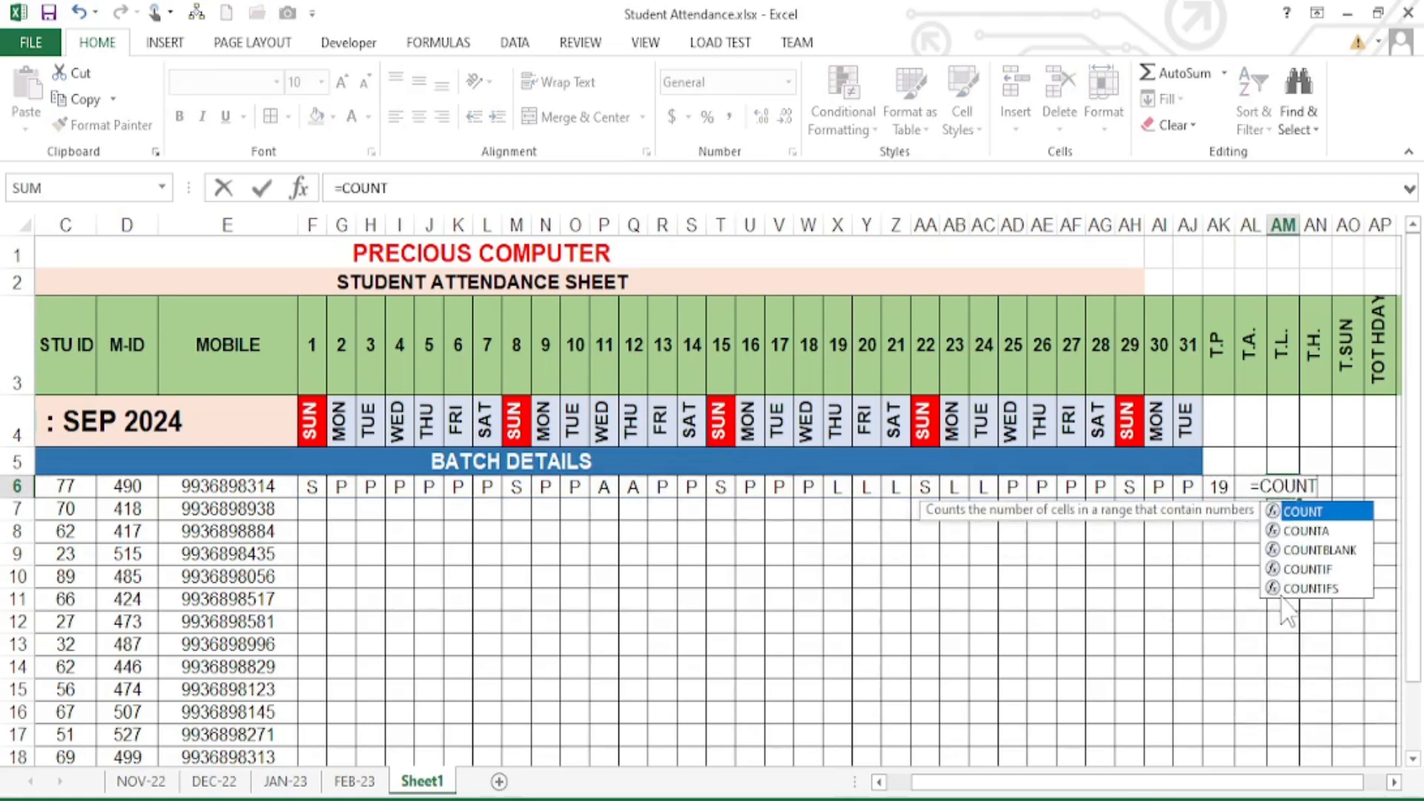
key("Down")
key("Down")
key("Down")
key("Tab")
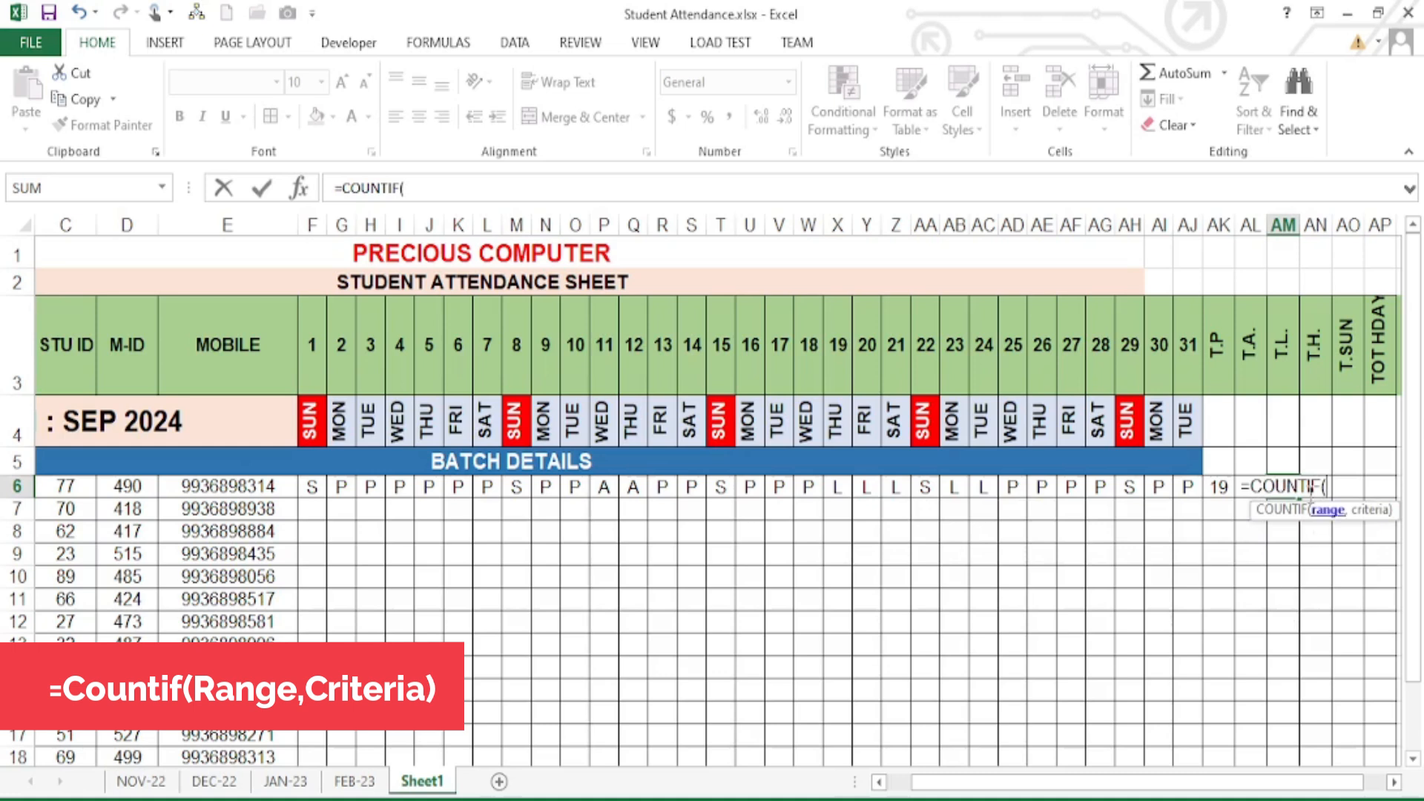
left_click_drag(306, 486, 1190, 486)
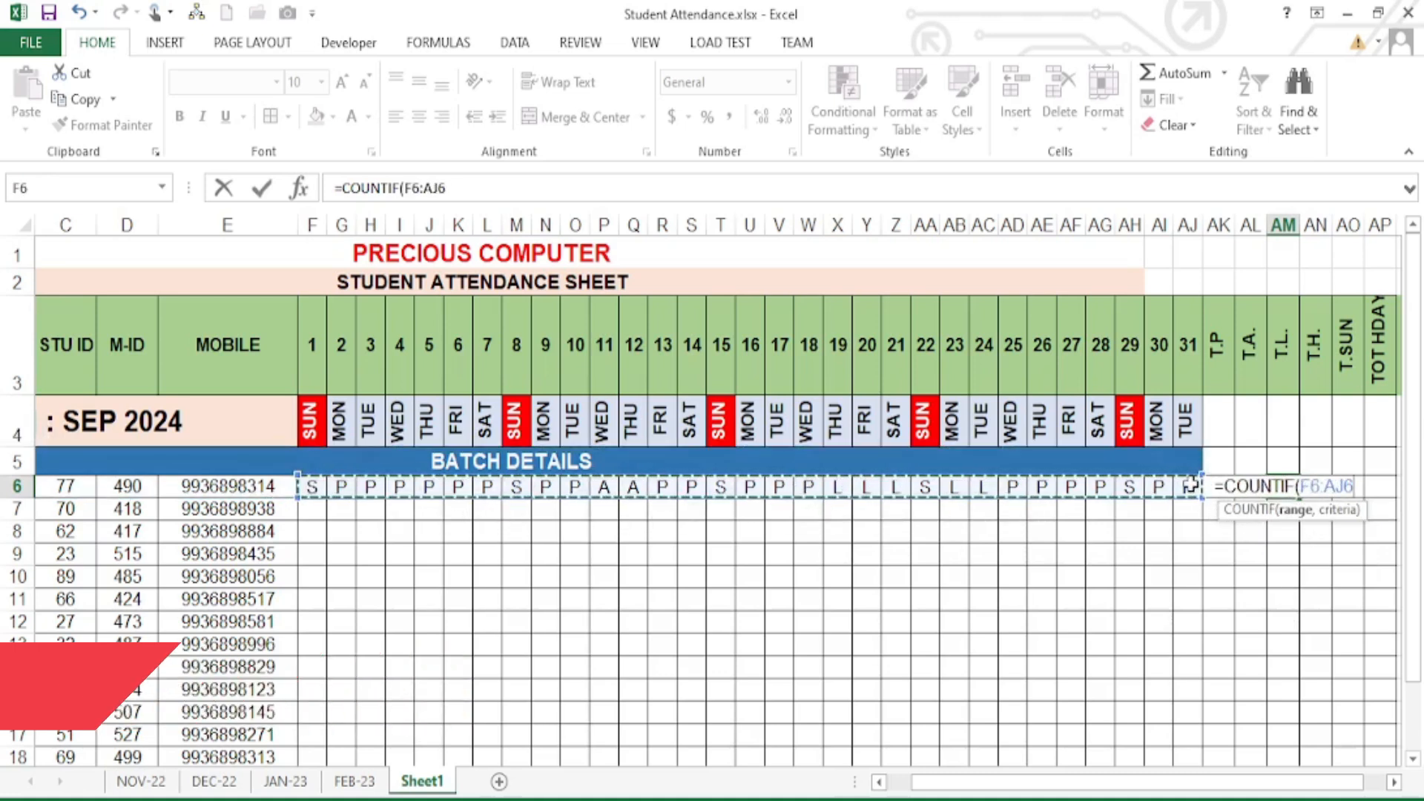
type(",\"")
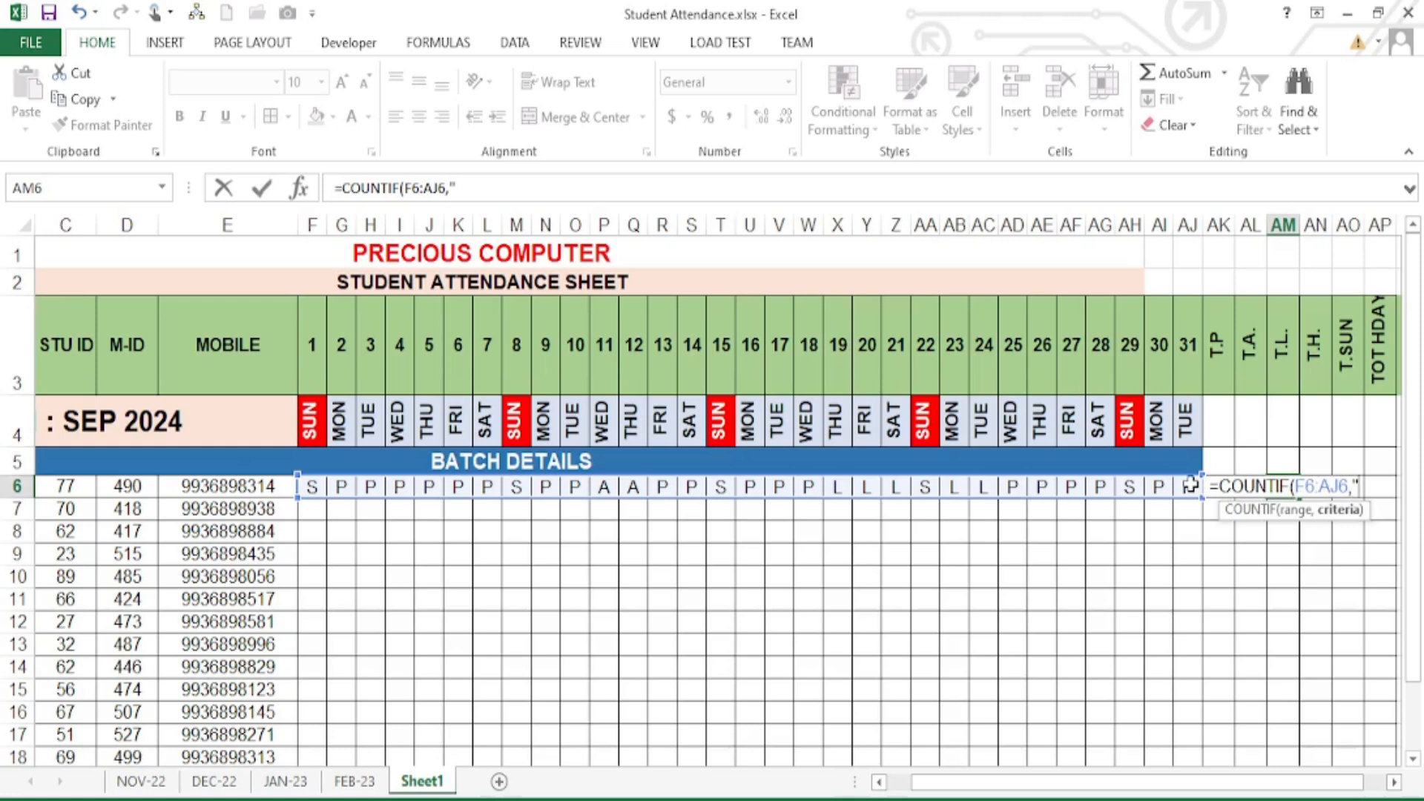
type("L\"")
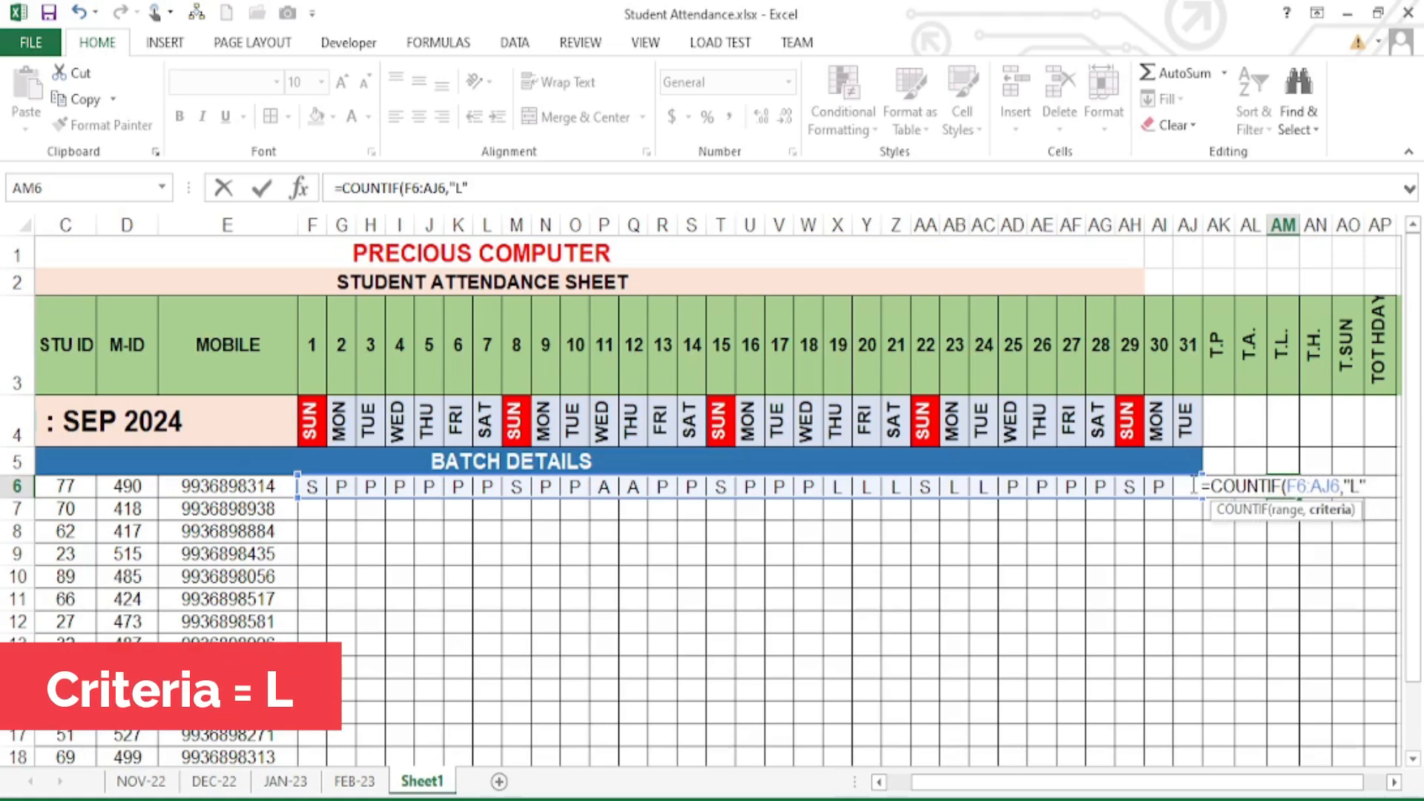
key("Return")
- Review the COUNTIF totals in AK6–AM6, then move across to the T.H and T.SUN cells
key("Up")
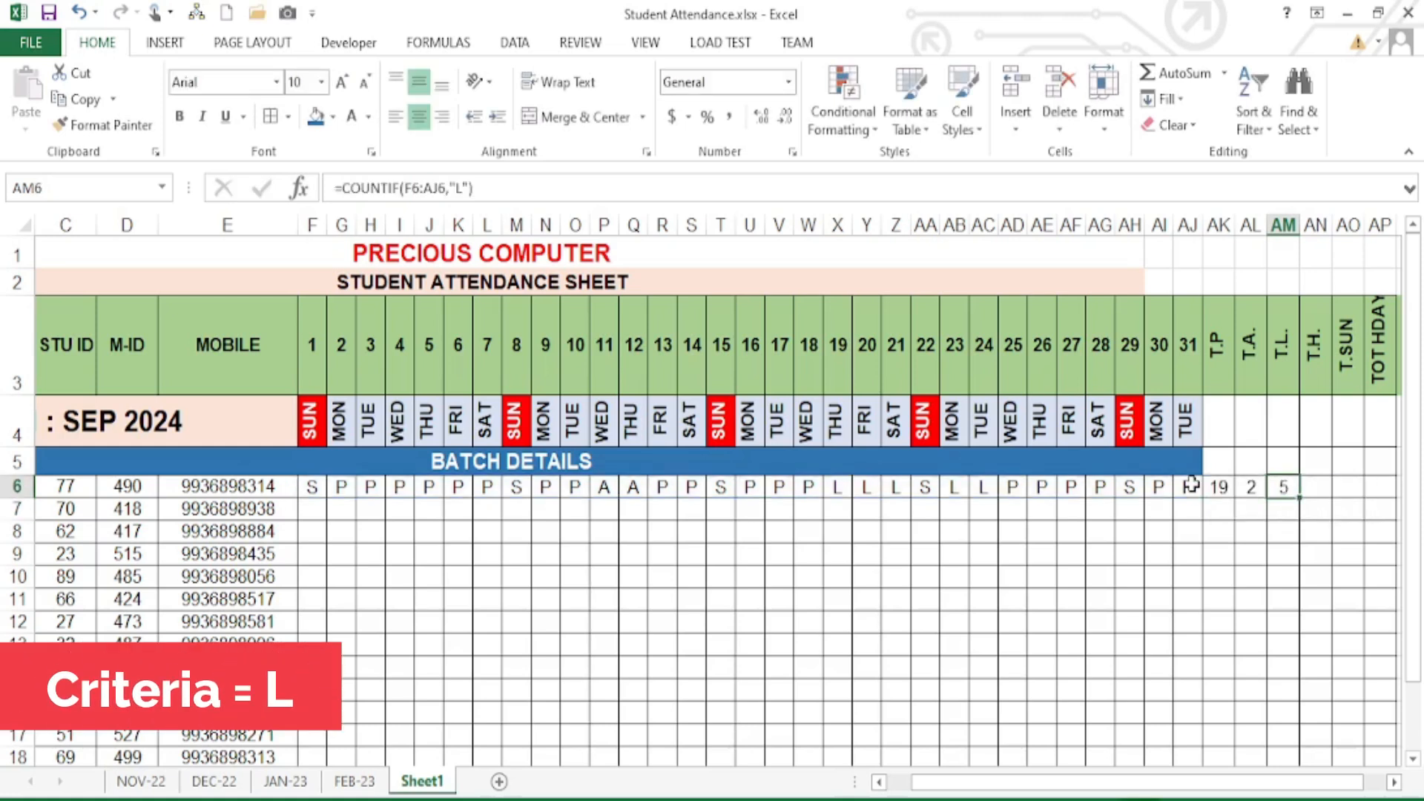
left_click(1218, 487)
left_click(1251, 488)
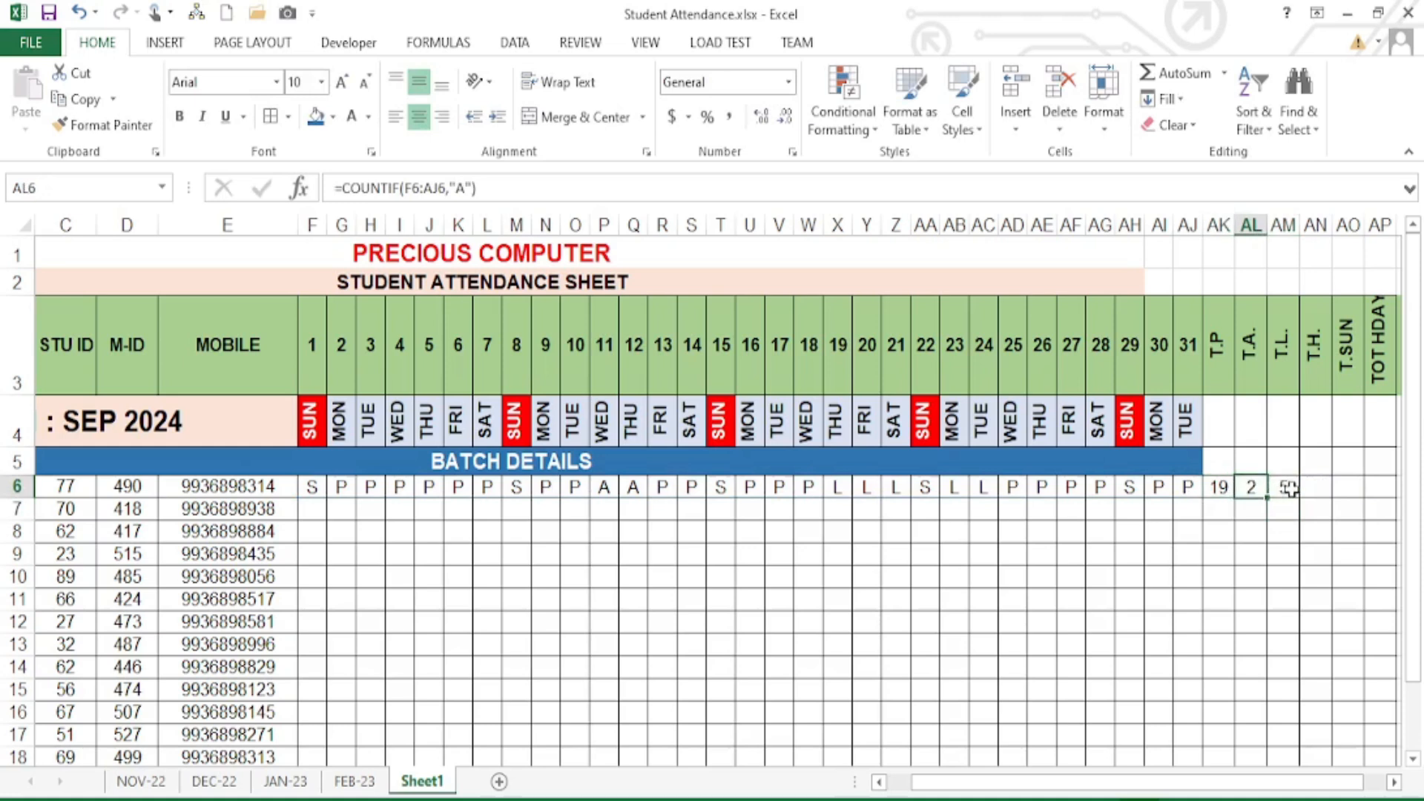
left_click(1291, 489)
left_click(1319, 493)
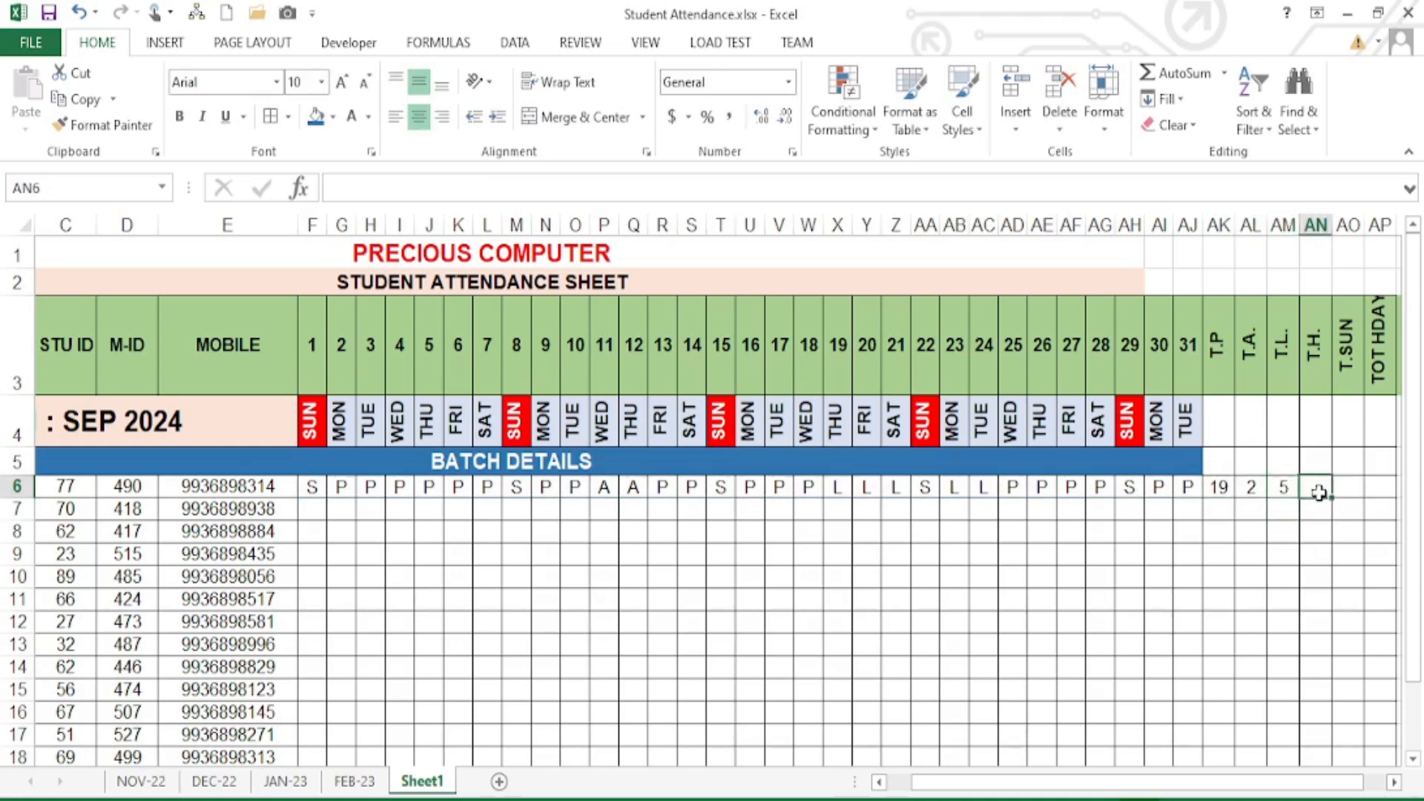
left_click(1355, 487)
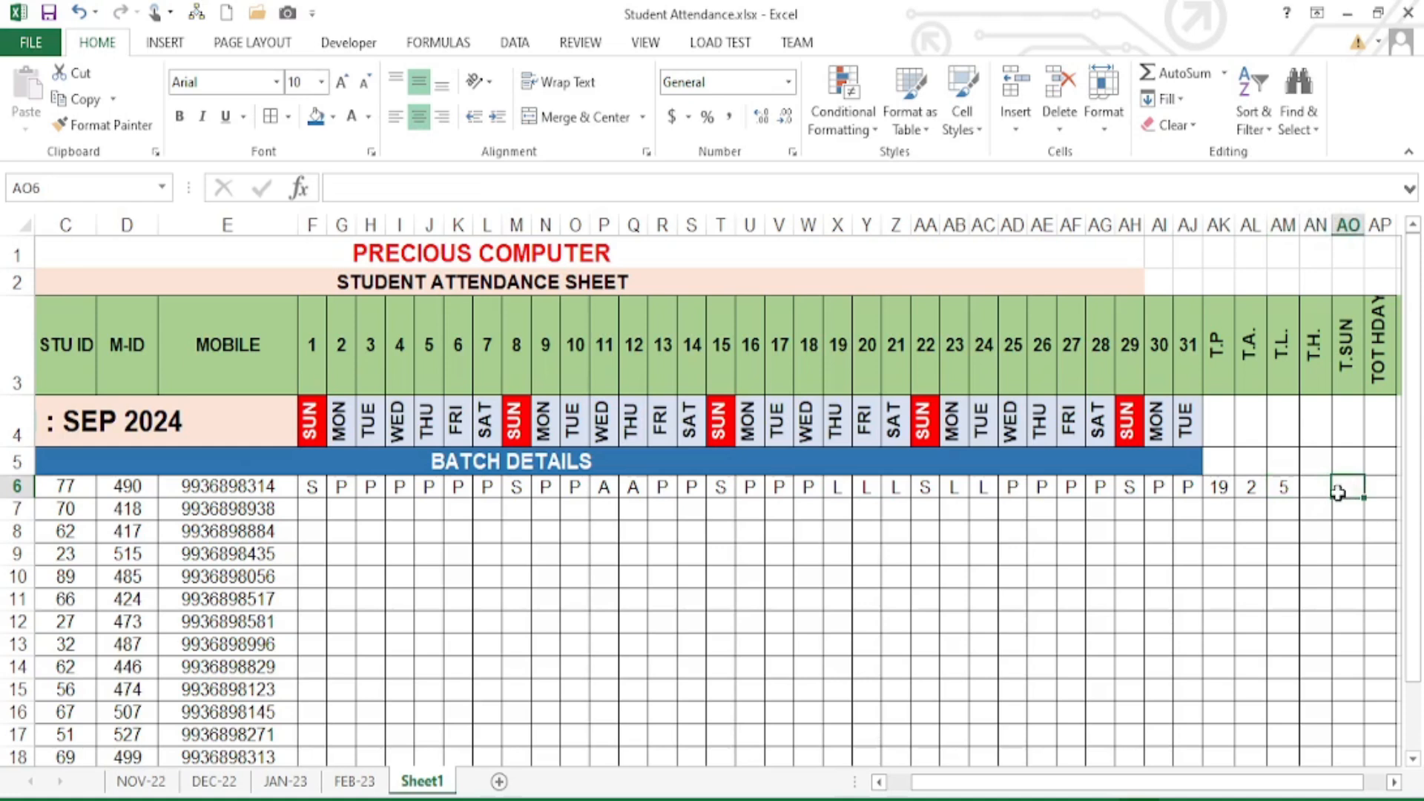
- Fill the leave COUNTIF formula from AM6 across AN6:AP6
left_click(1319, 488)
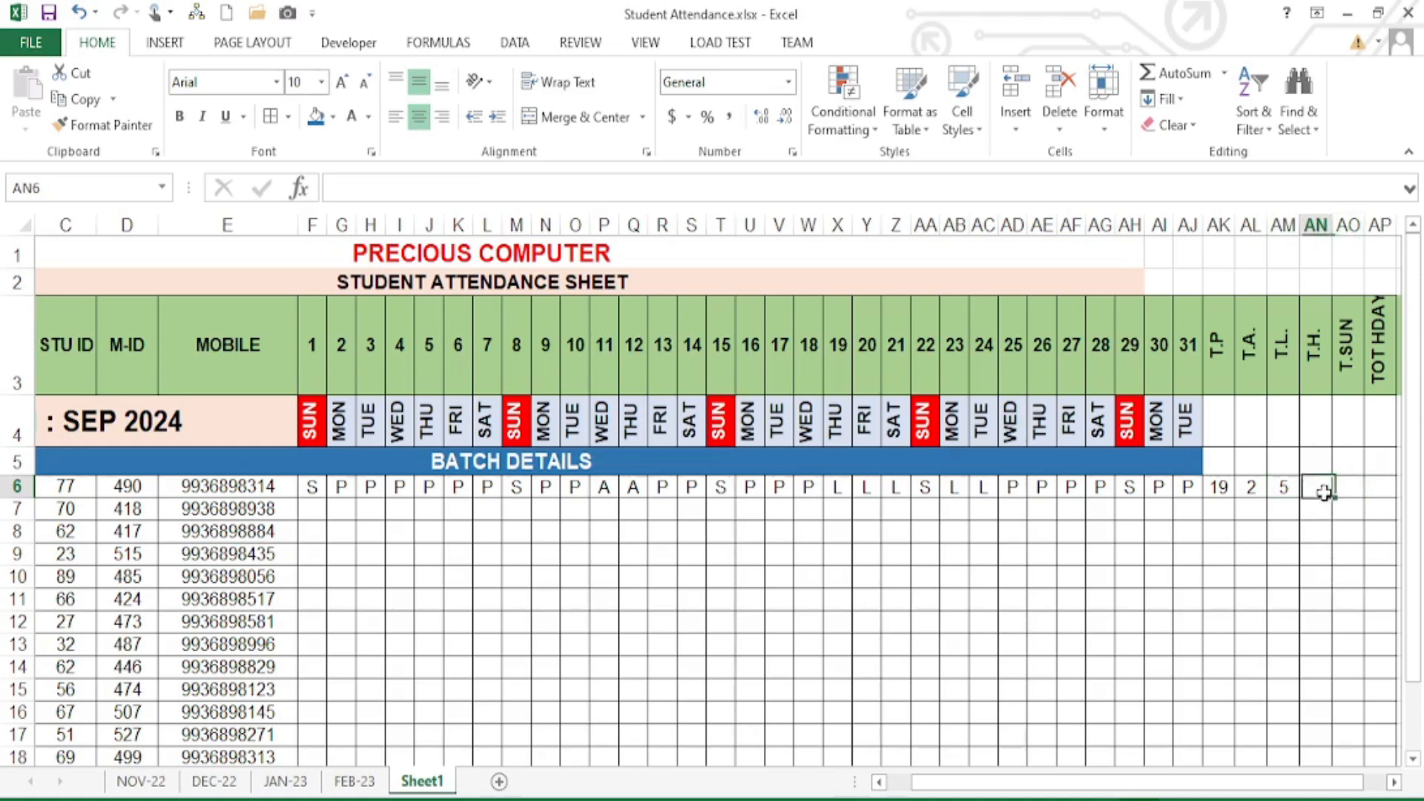
left_click(1289, 486)
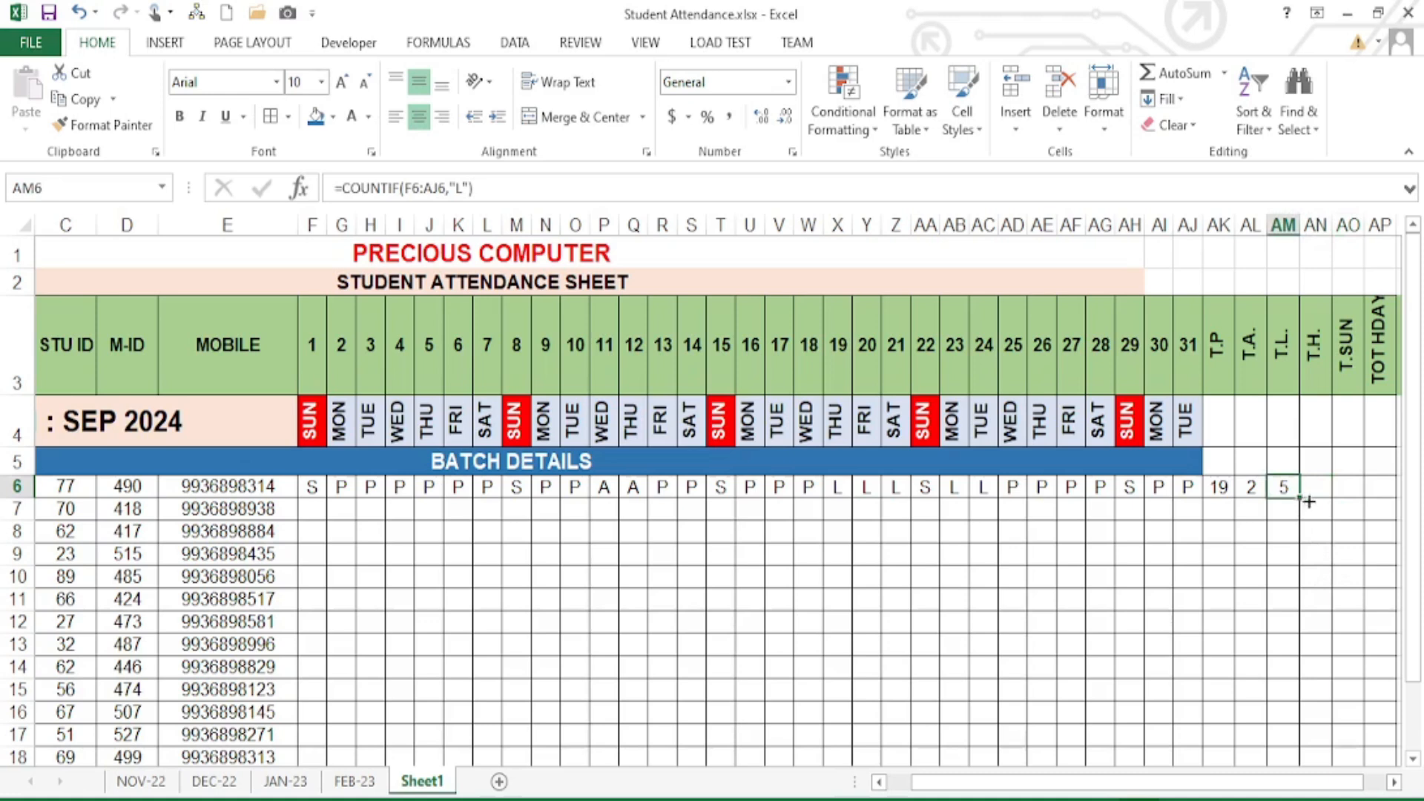
left_click_drag(1307, 501, 1388, 489)
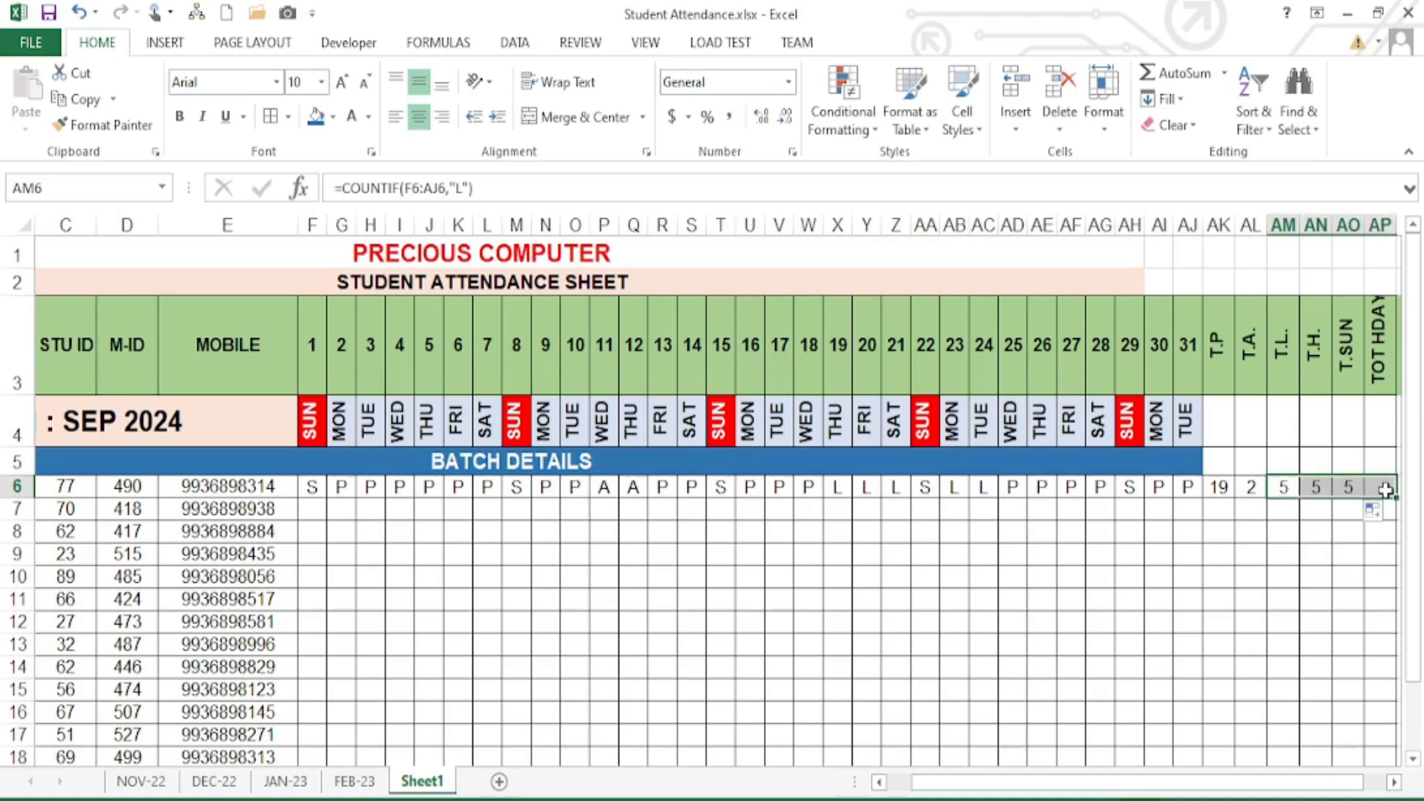
left_click(1318, 491)
- Edit AN6 to =COUNTIF(F6:AJ6,"H") so T.H. counts holiday marks
double_click(1316, 489)
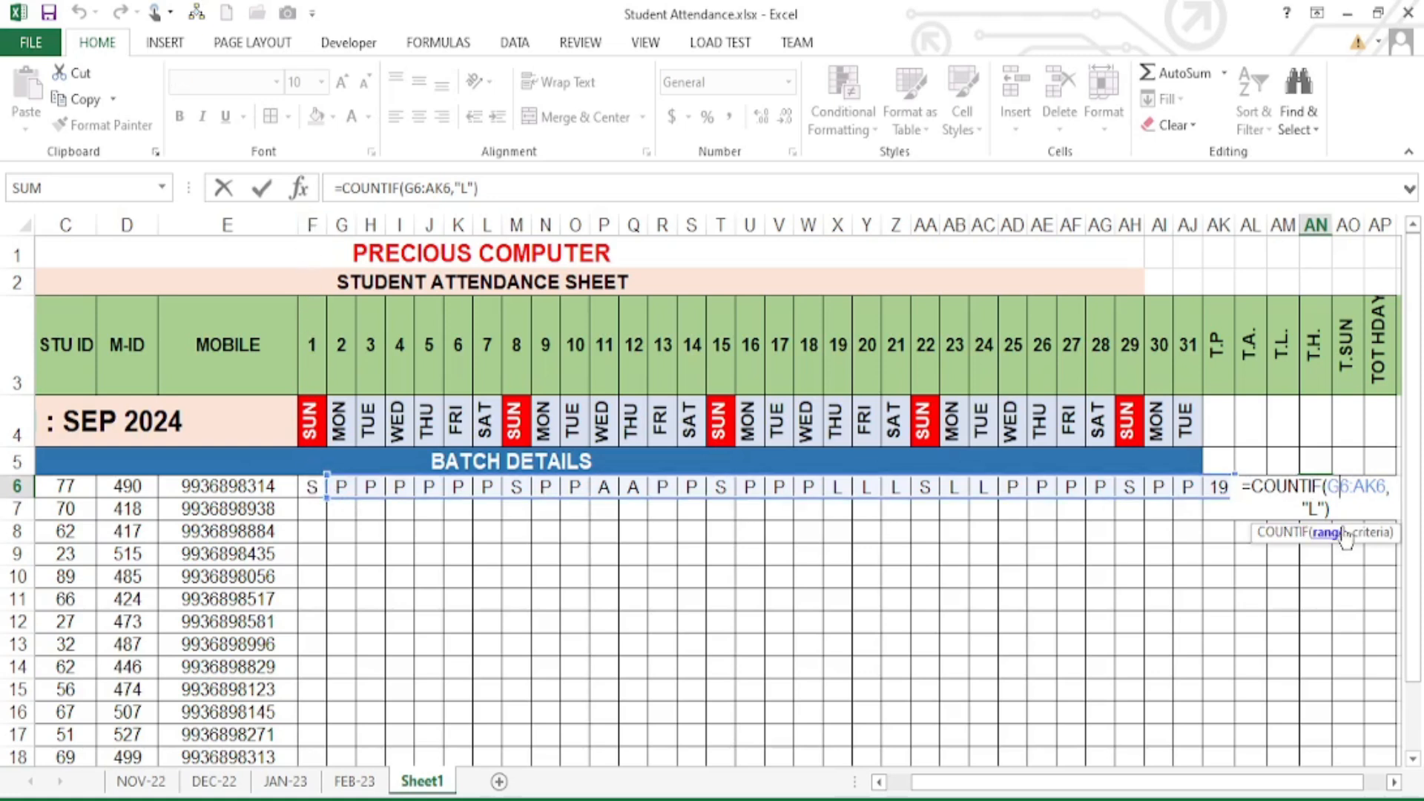
key("BackSpace")
type("F")
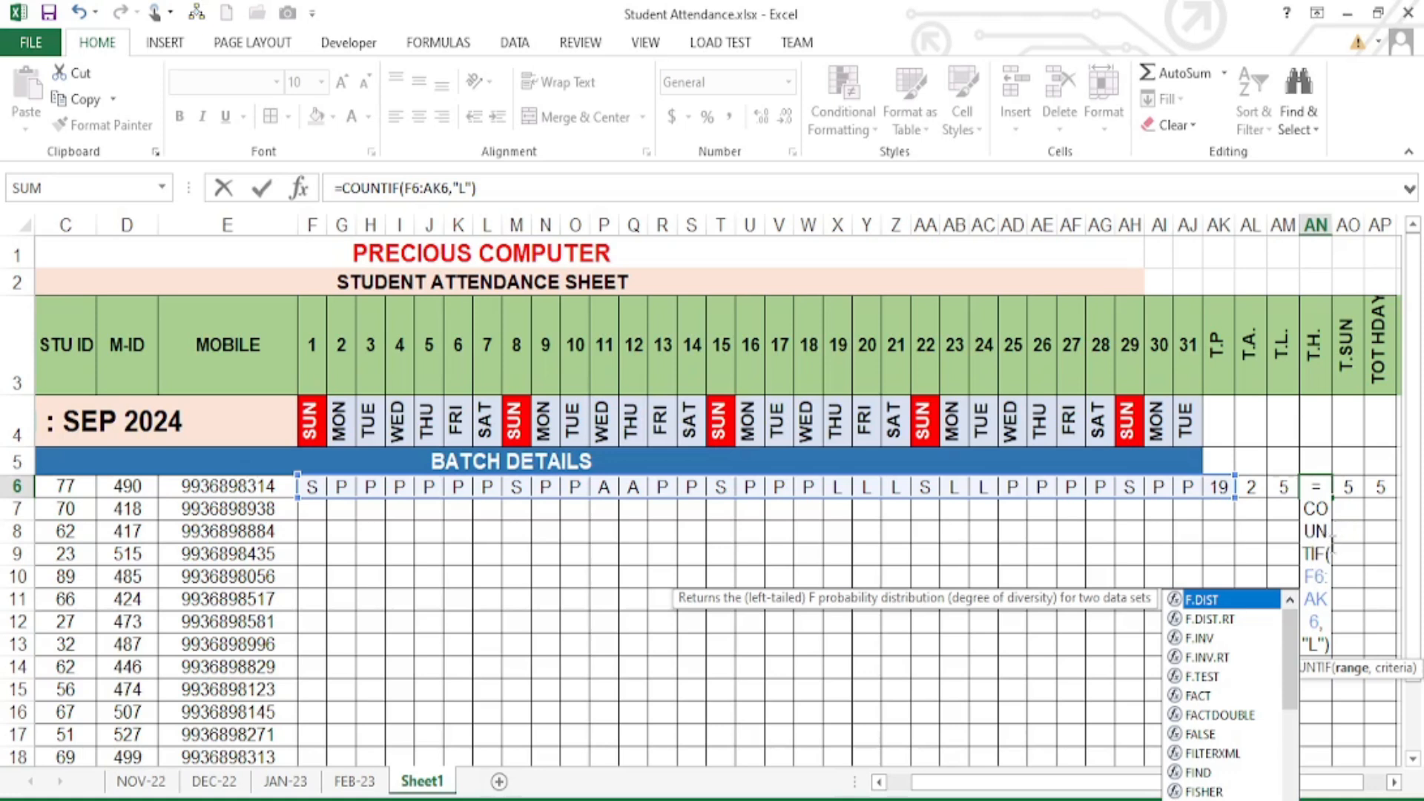
left_click(1324, 600)
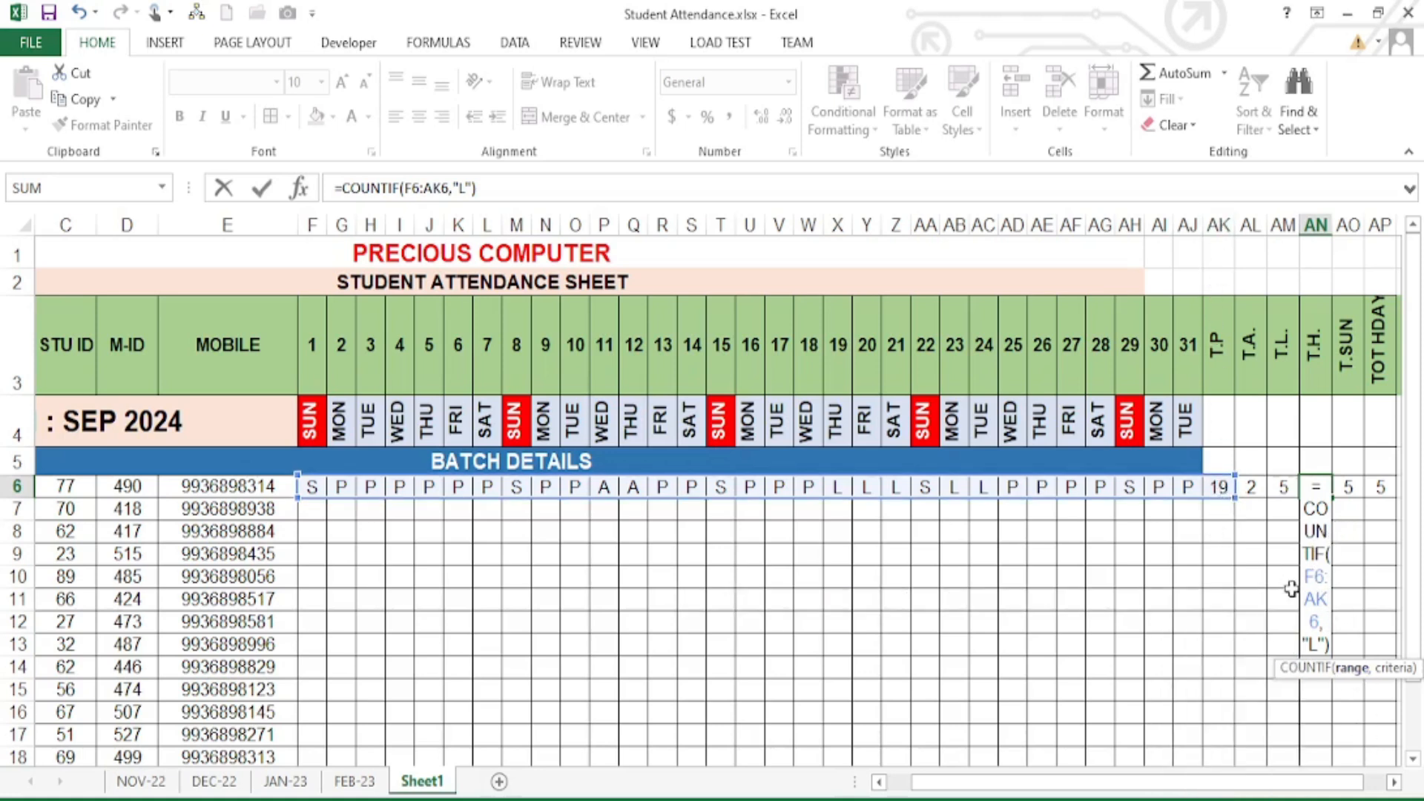
key("BackSpace")
type("J")
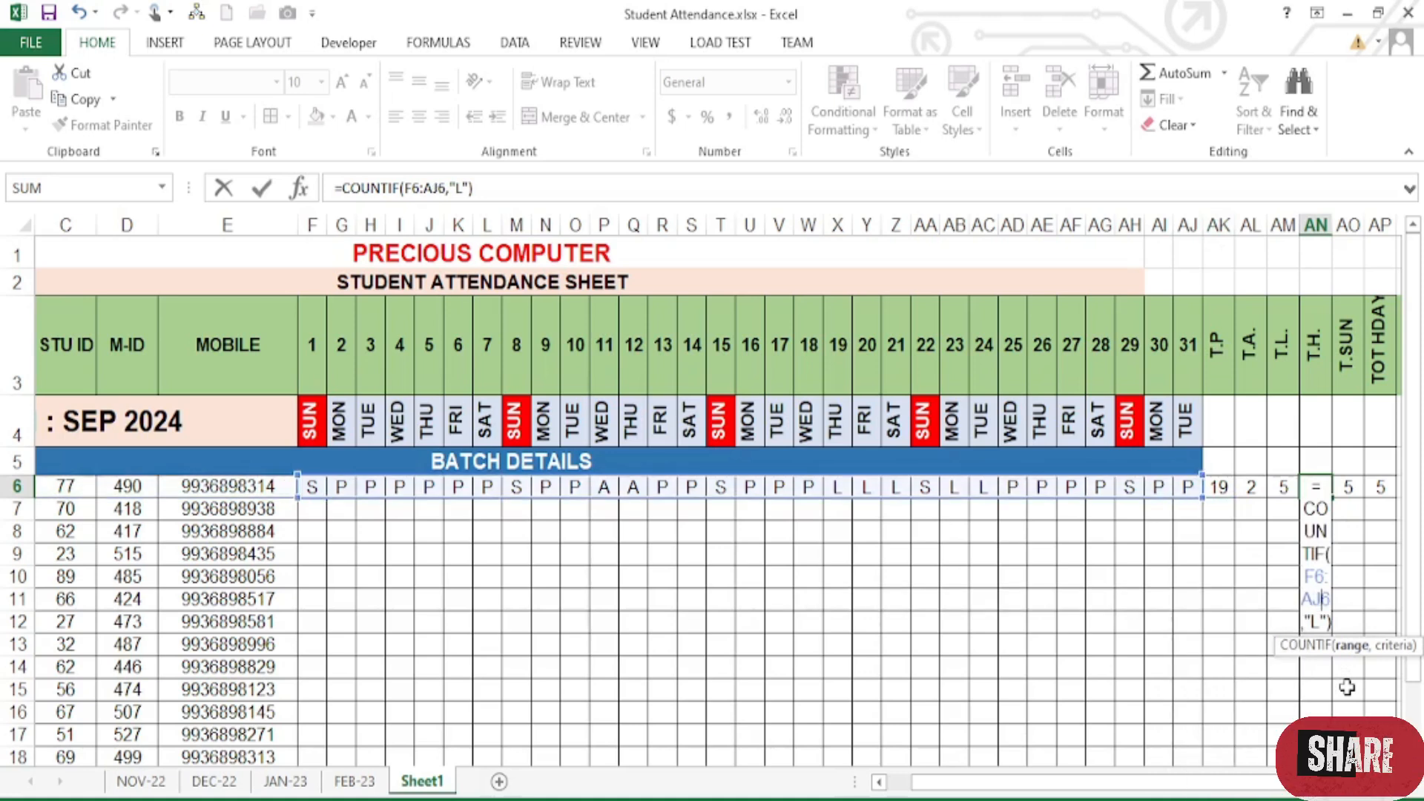
double_click(1316, 622)
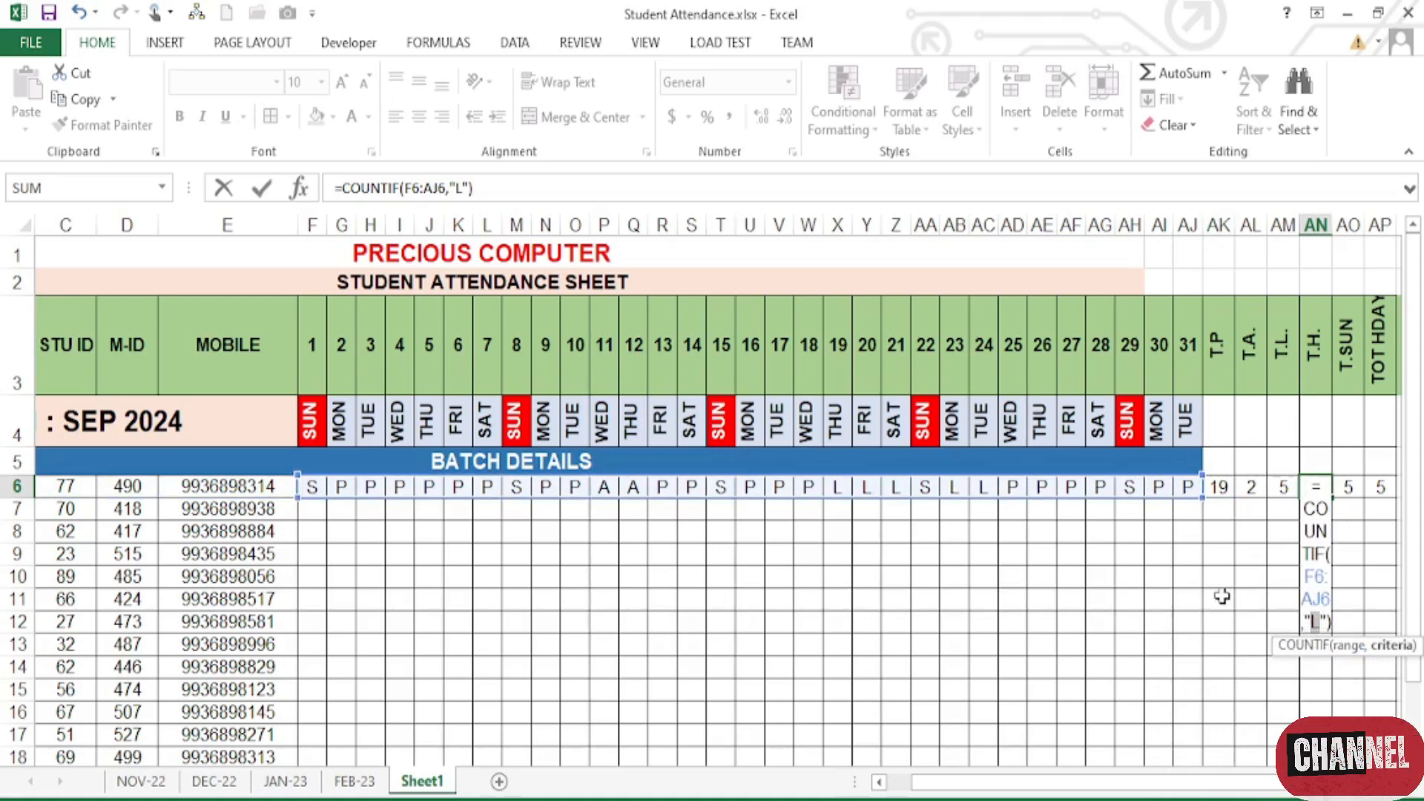
type("H")
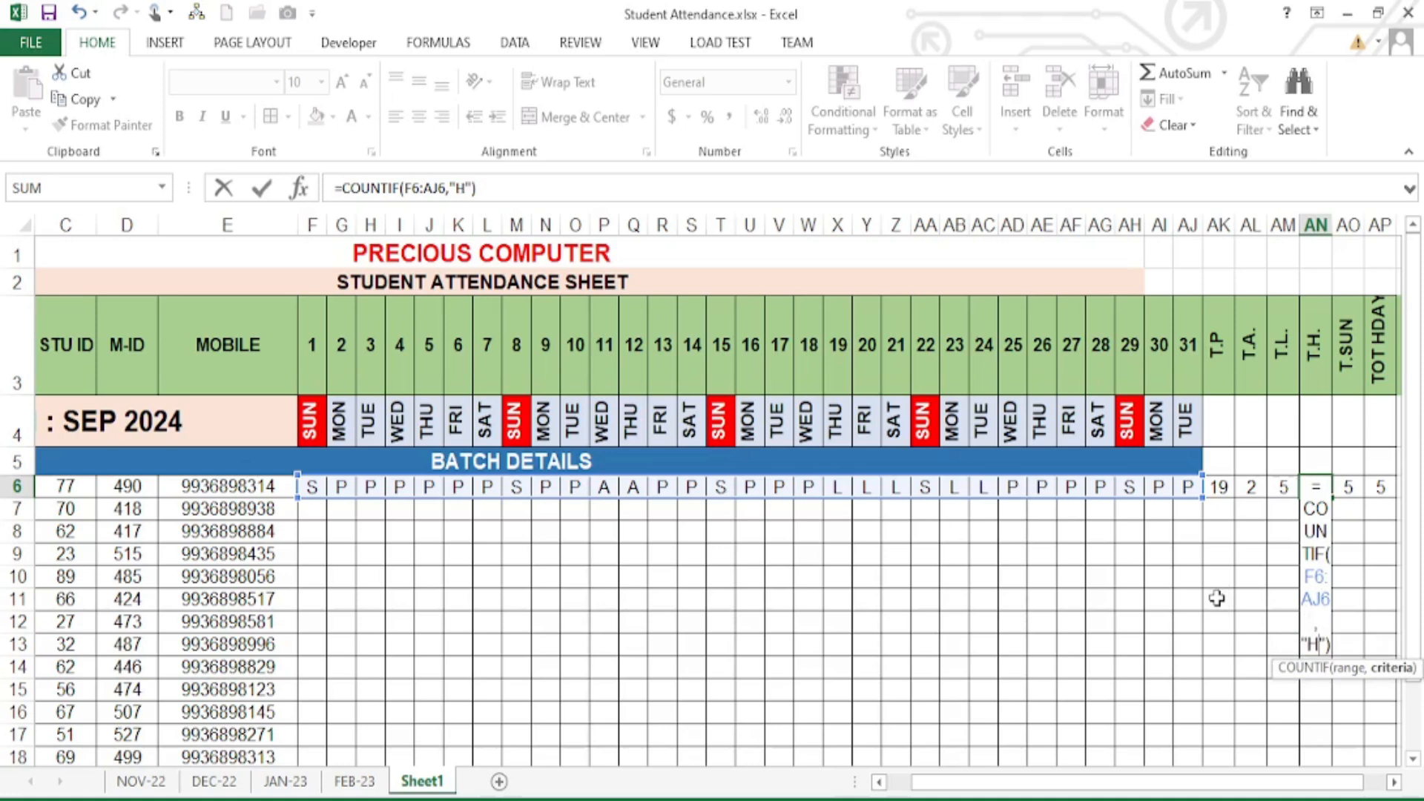
key("Return")
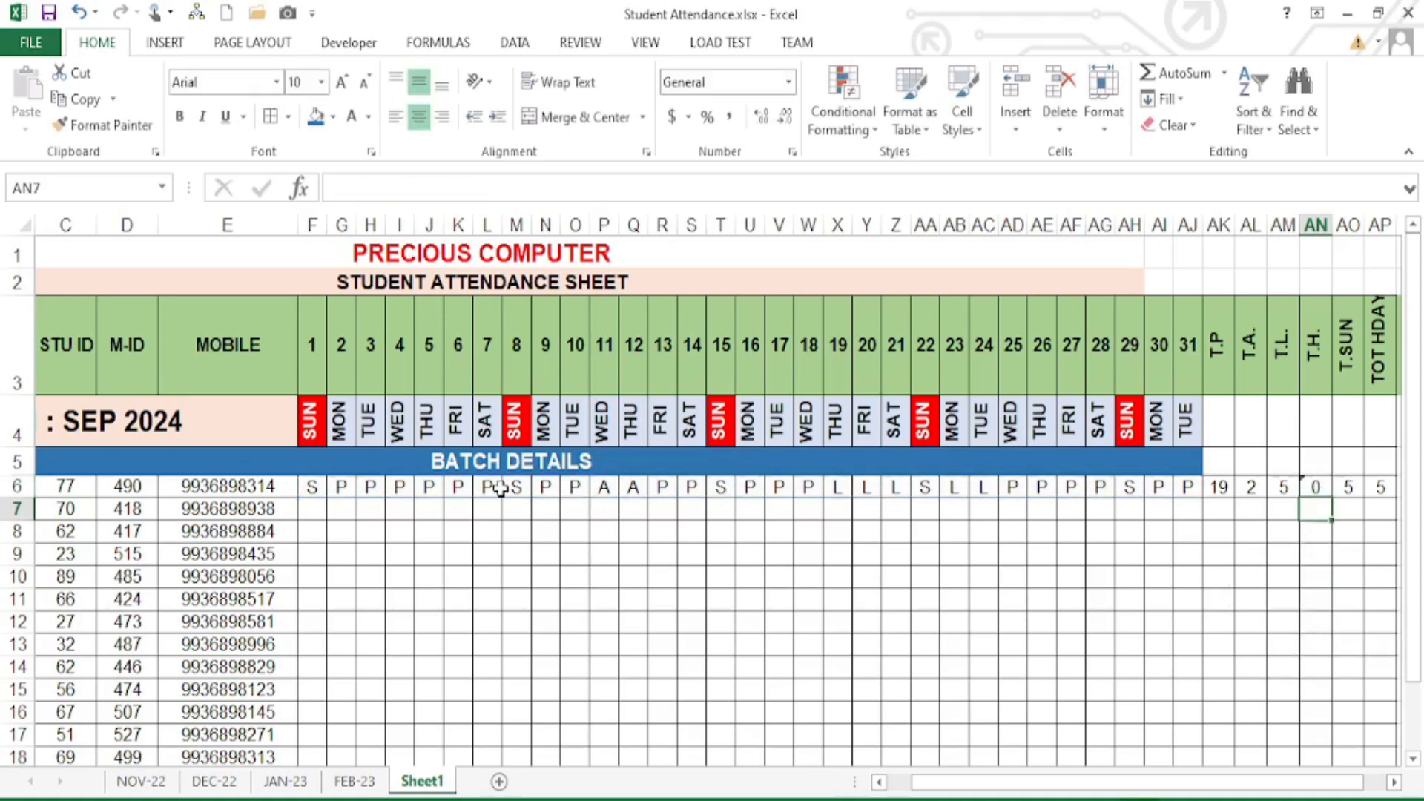
- Mark days 13 and 18 (R6 and W6) as holidays with H
left_click(455, 486)
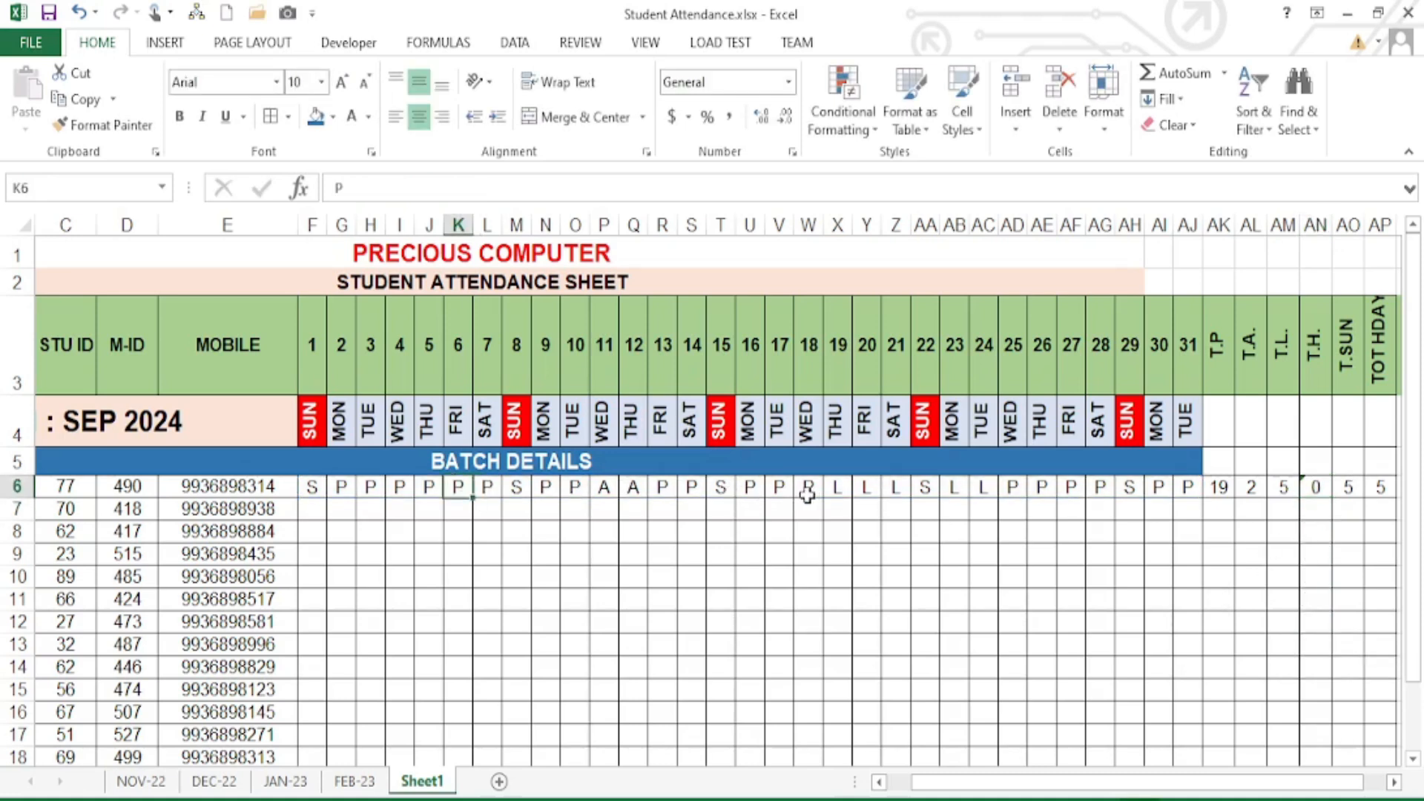
left_click(664, 488)
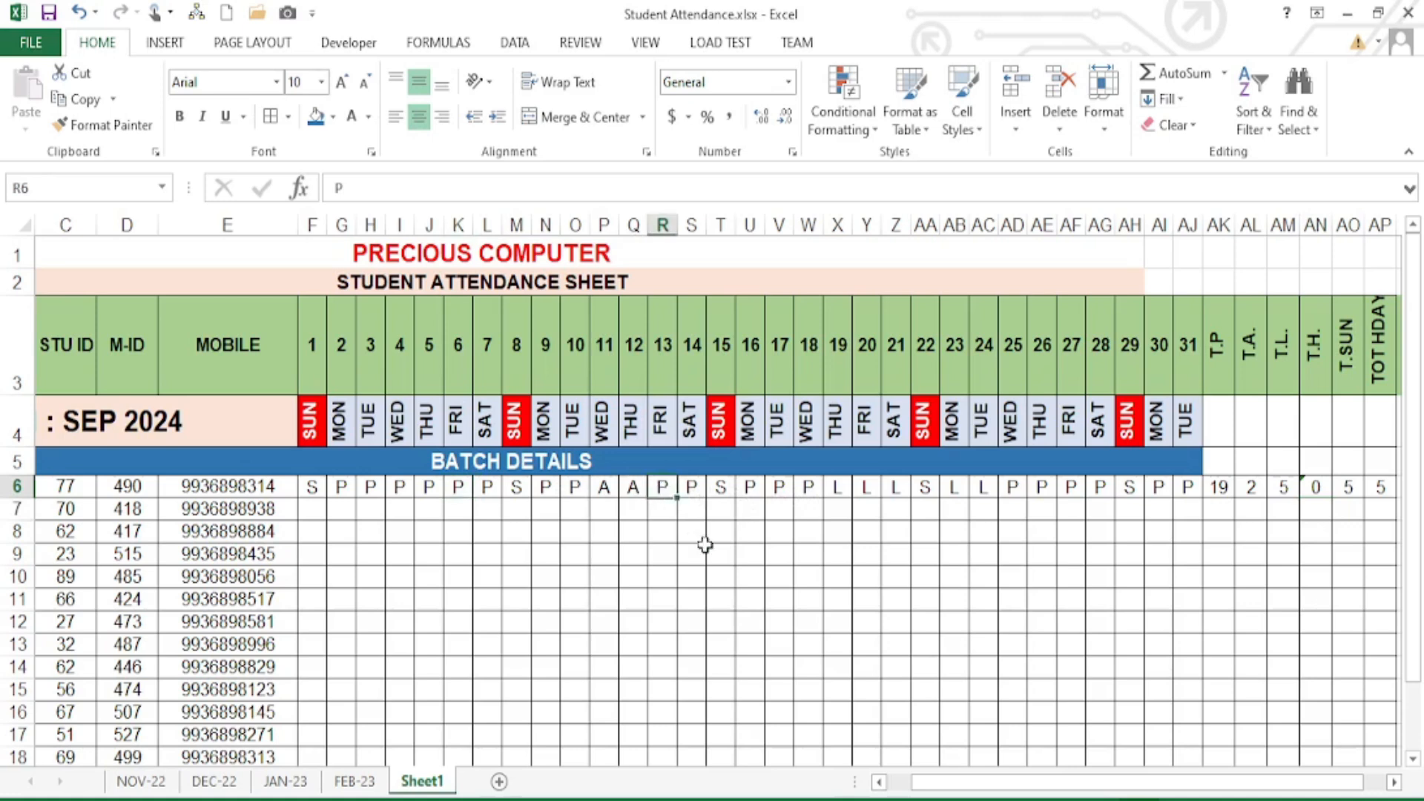
type("H")
left_click(809, 489)
type("H")
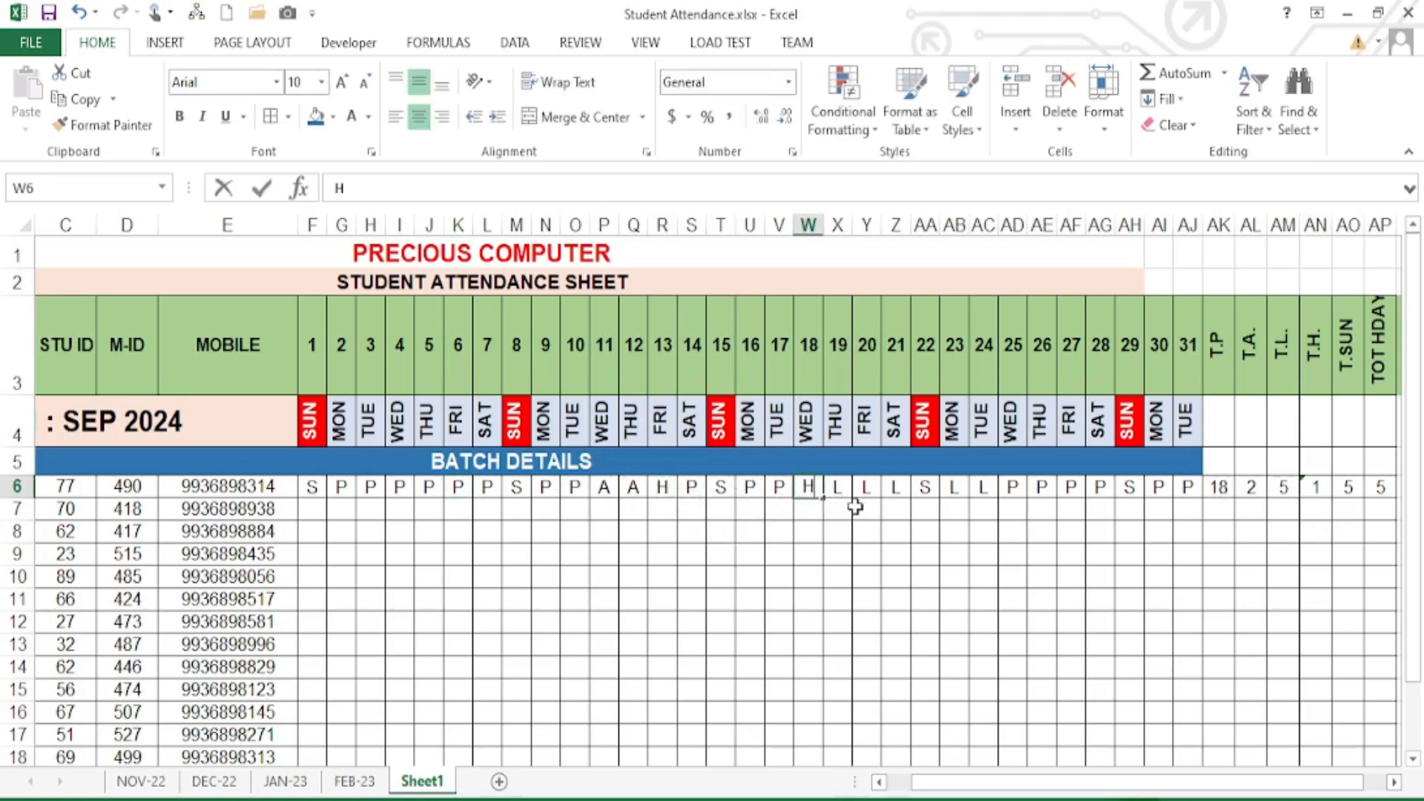
left_click(1044, 511)
- Paste AN6's count formula into the T.SUN cell AO6
left_click(1317, 491)
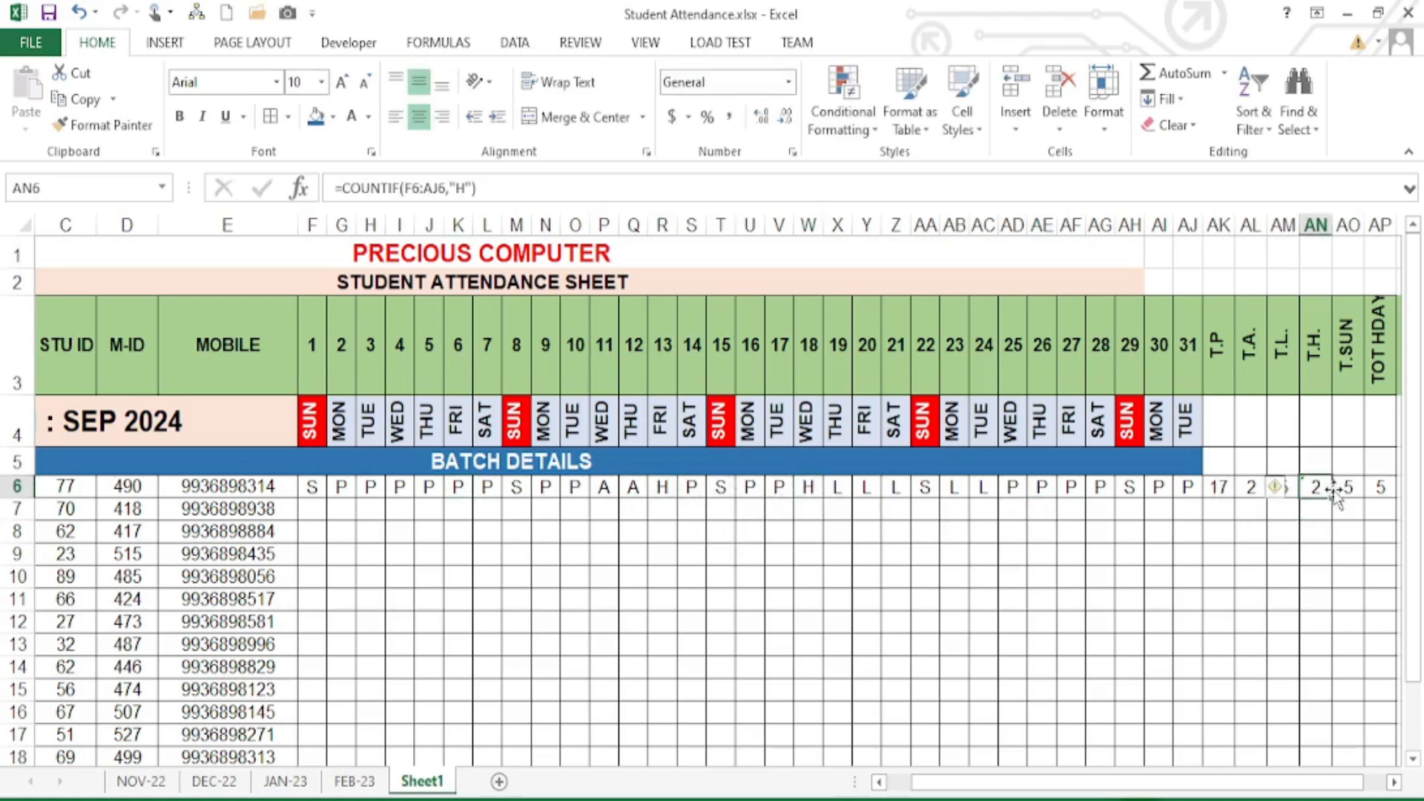
left_click(1351, 487)
key("ctrl+v")
- Change AO6 to =COUNTIF(F6:AJ6,"S") so T.SUN counts Sundays, showing 5
left_click(1395, 783)
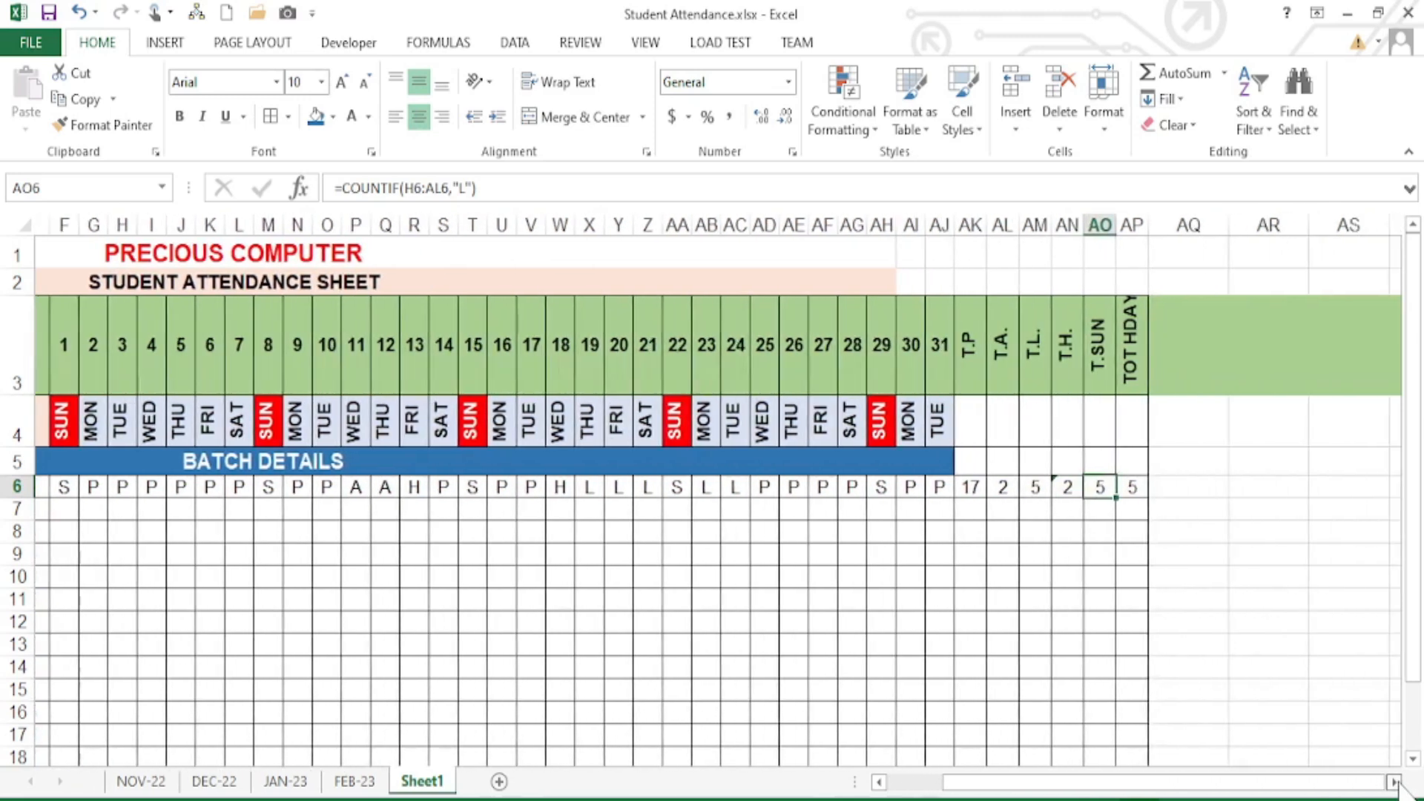
double_click(1057, 488)
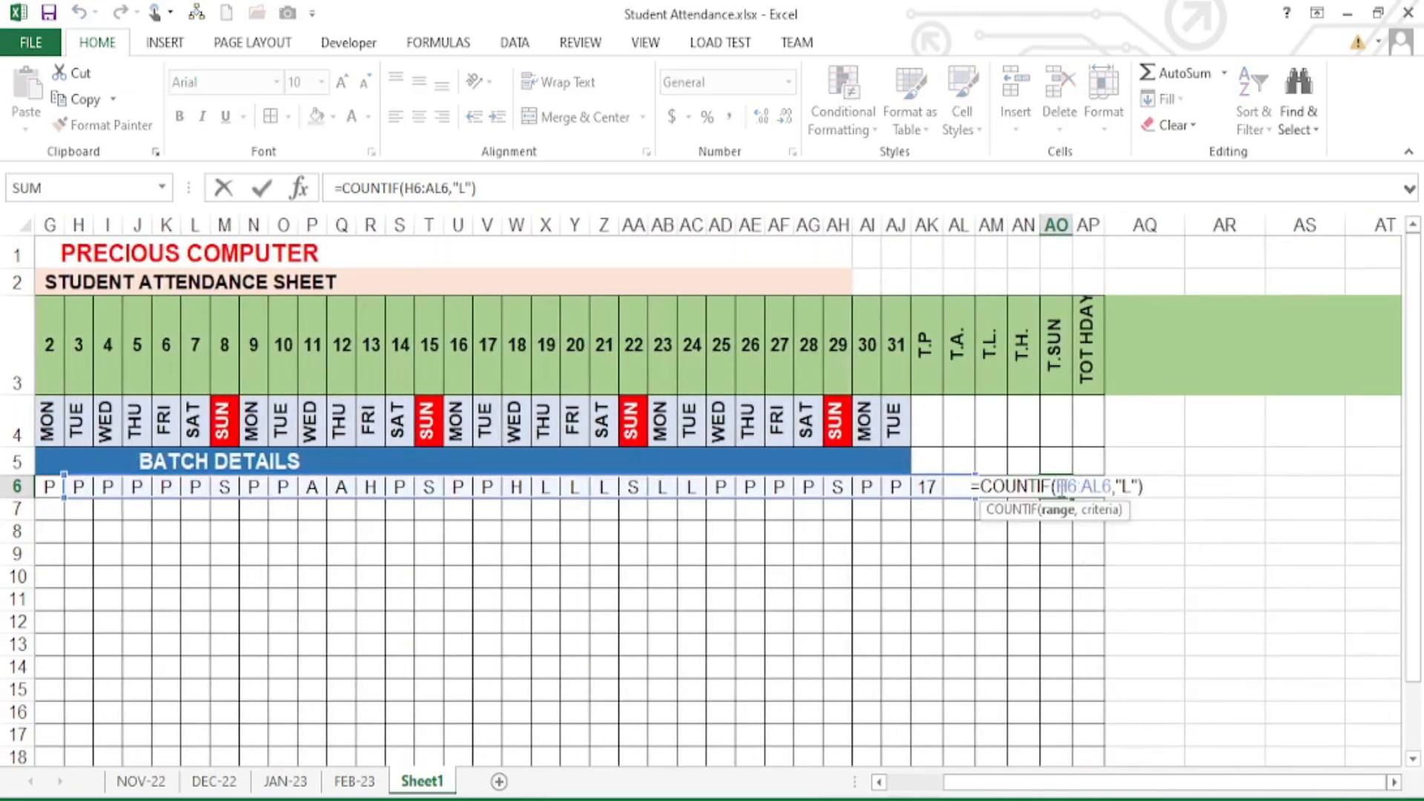
double_click(1127, 486)
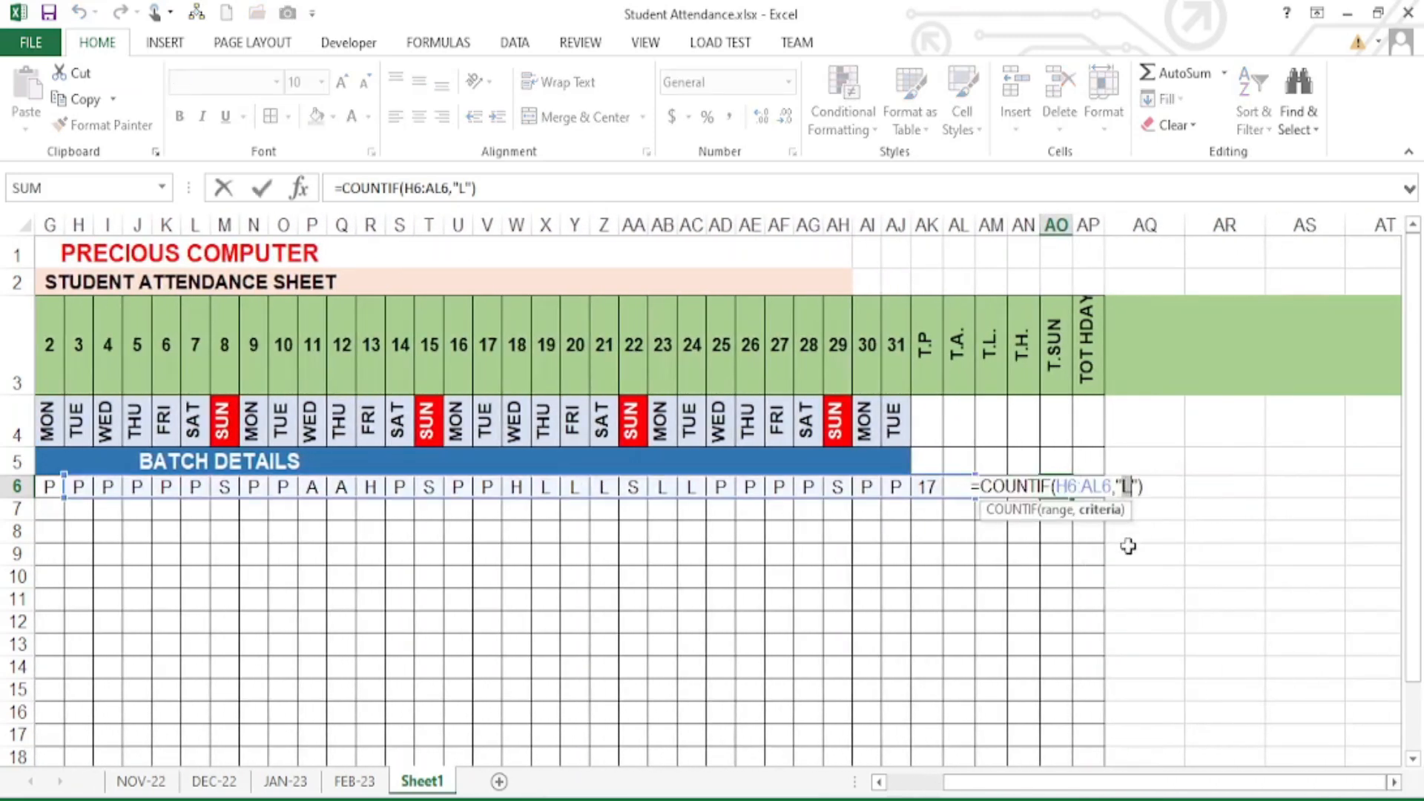
type("S")
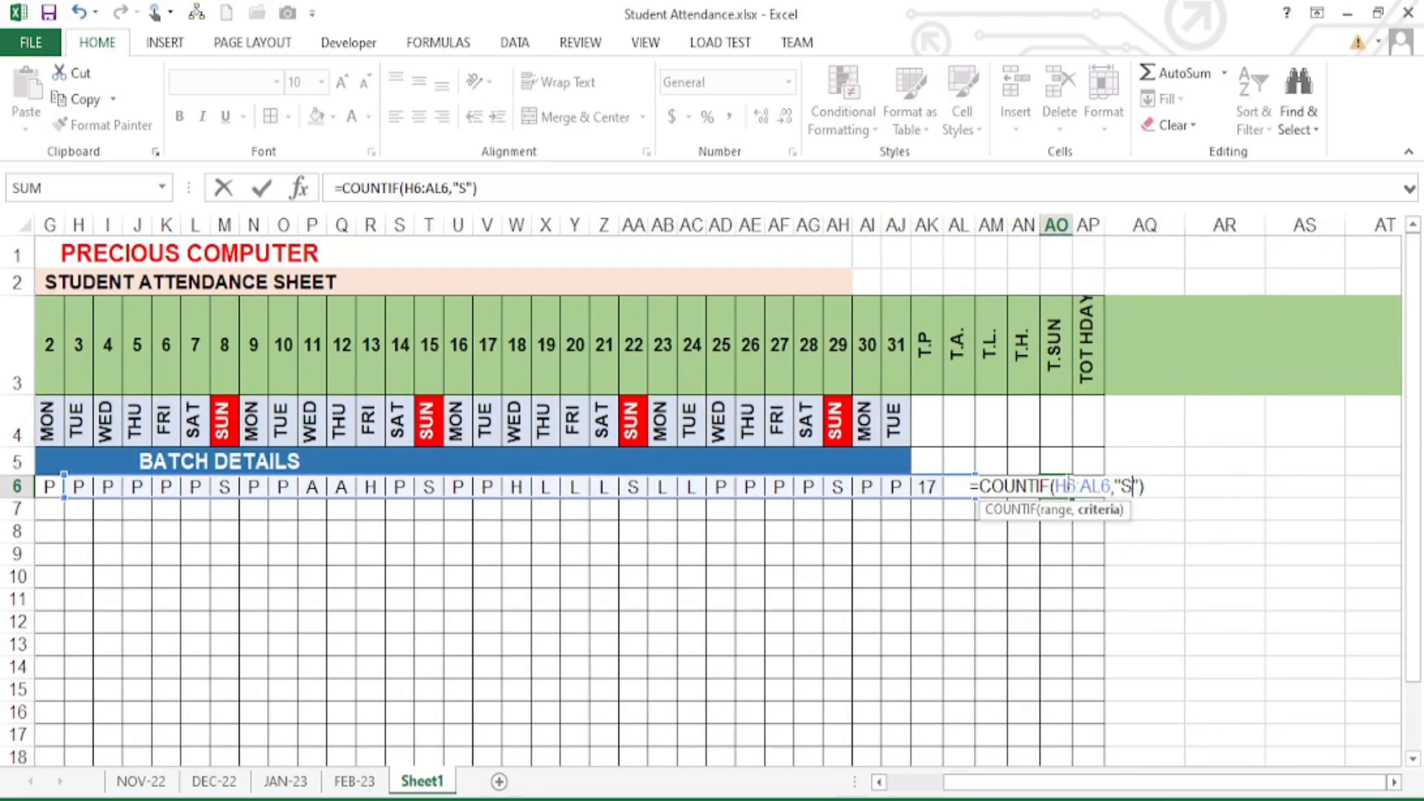
left_click_drag(1170, 786, 1139, 786)
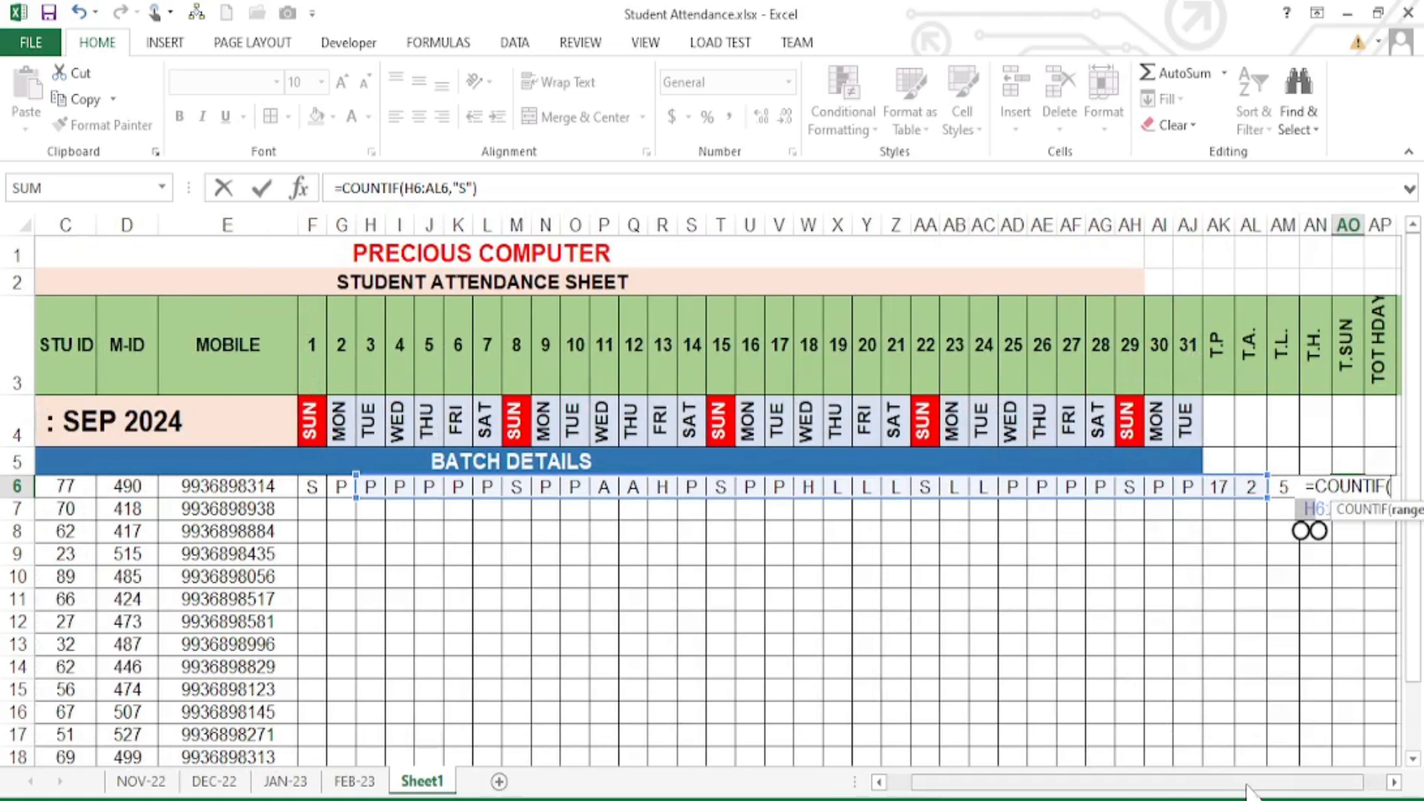
left_click_drag(1253, 791, 1283, 791)
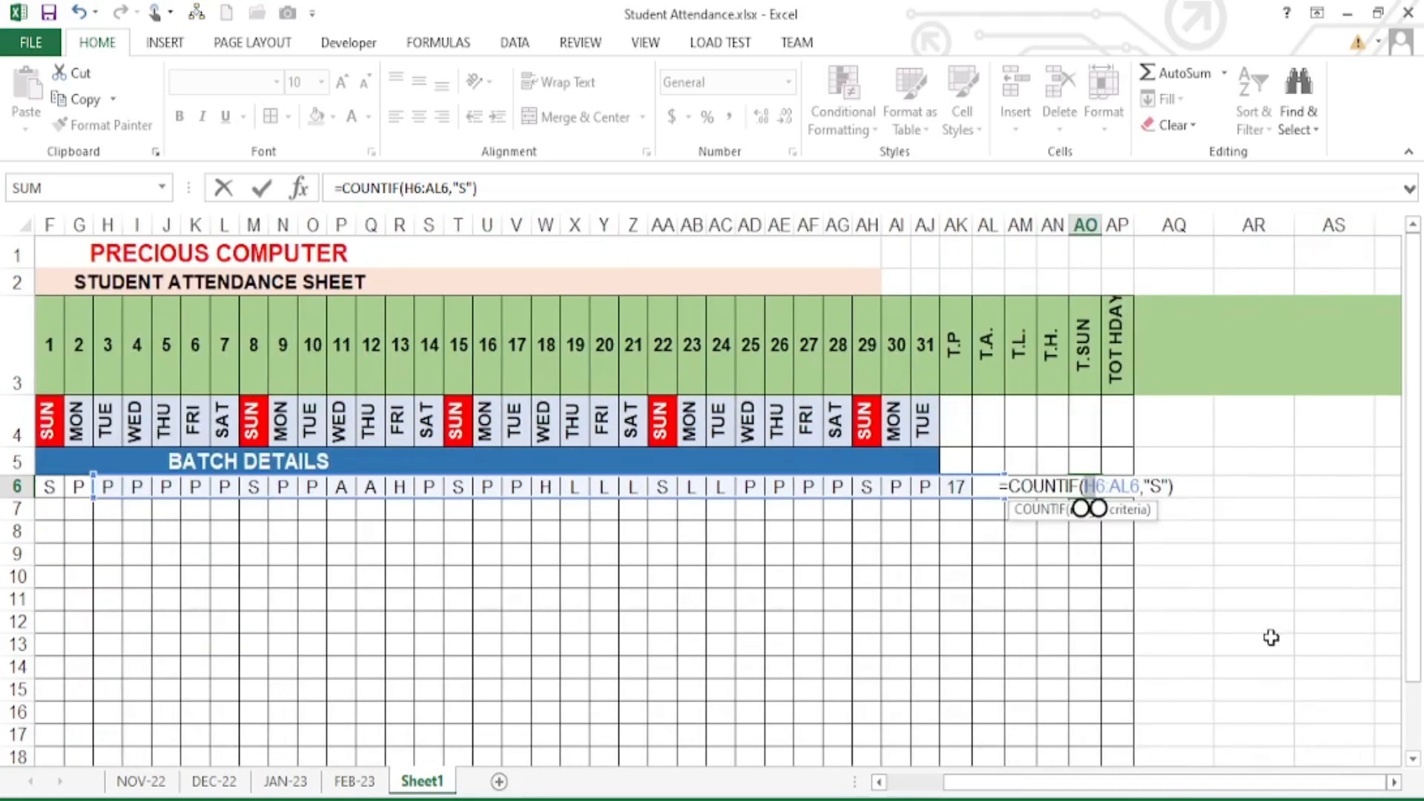
type("F6:")
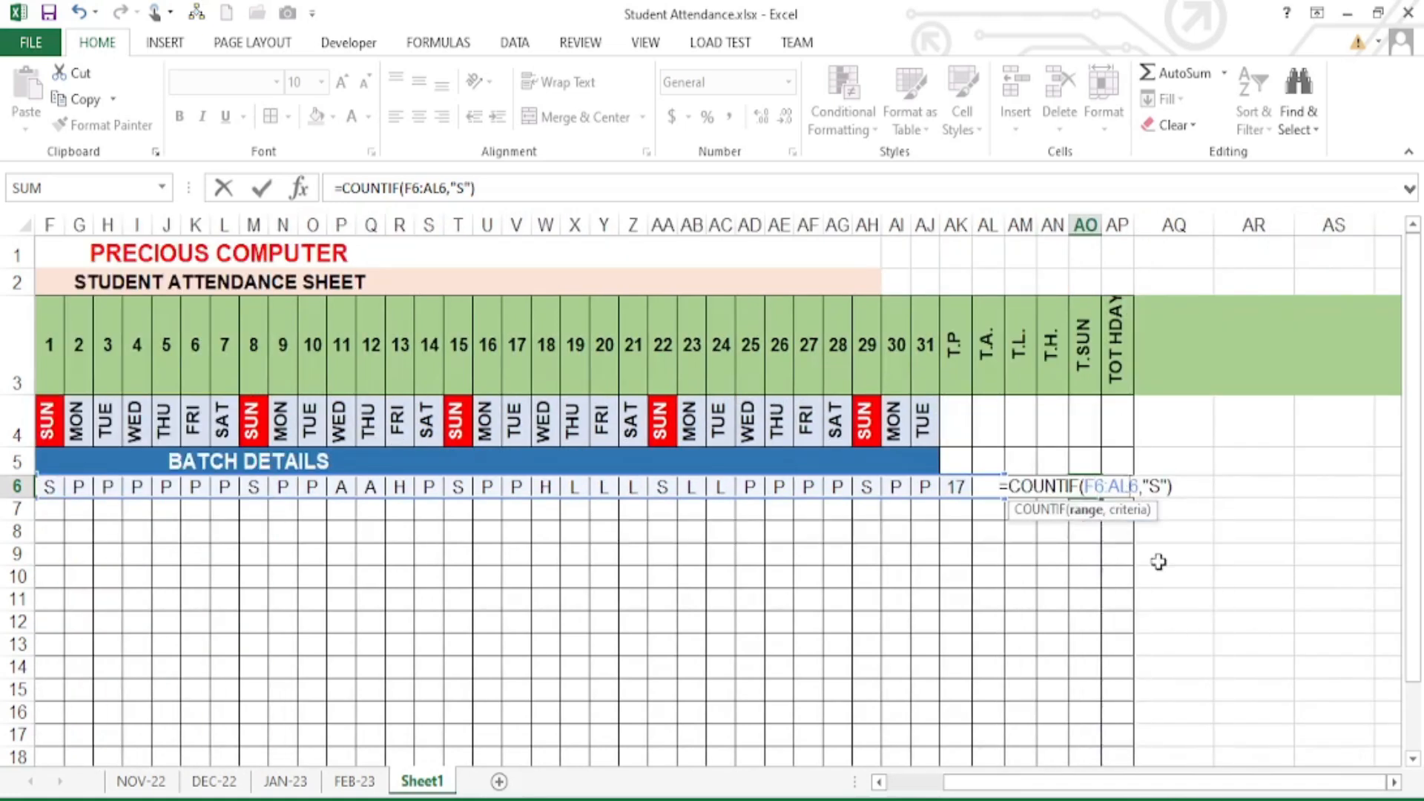
type("AJ")
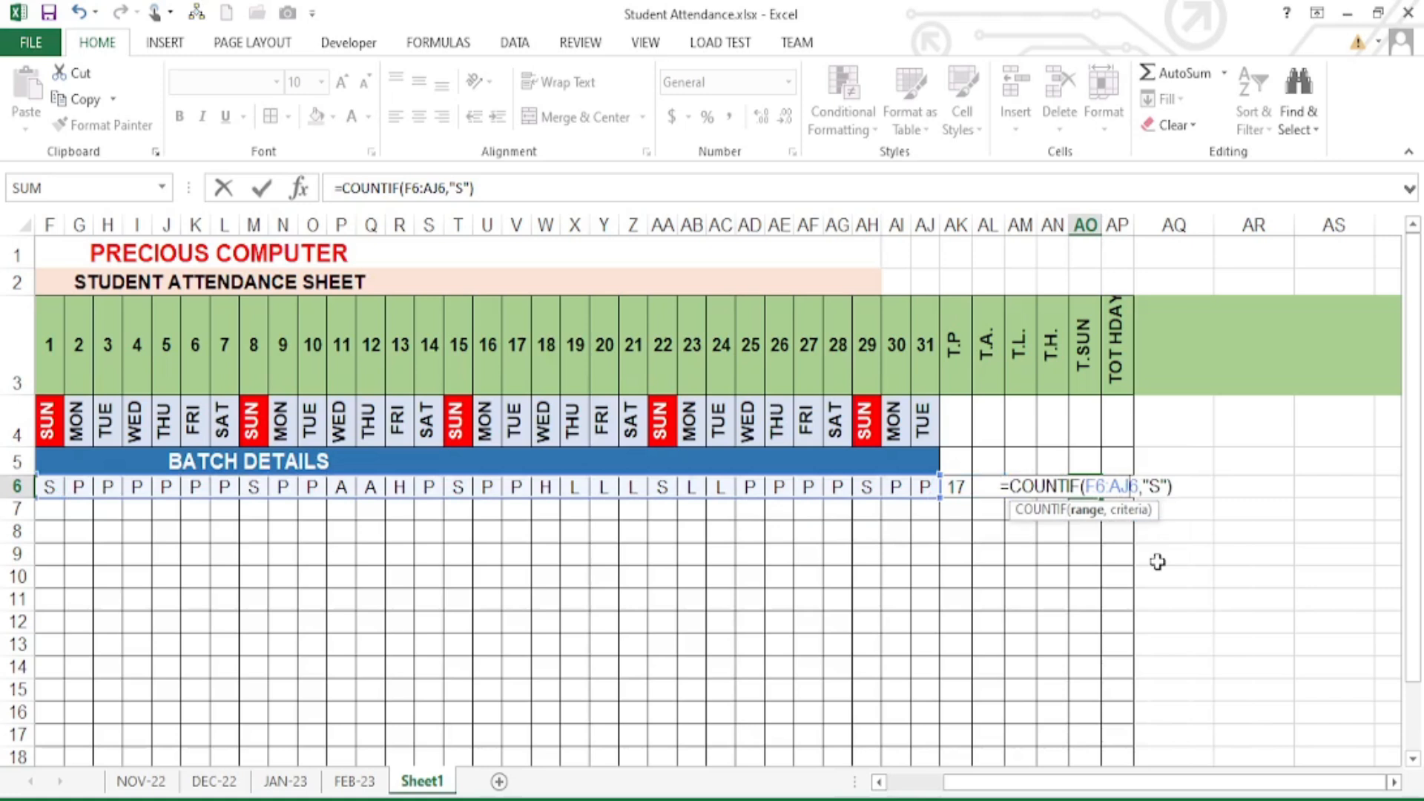
key("Return")
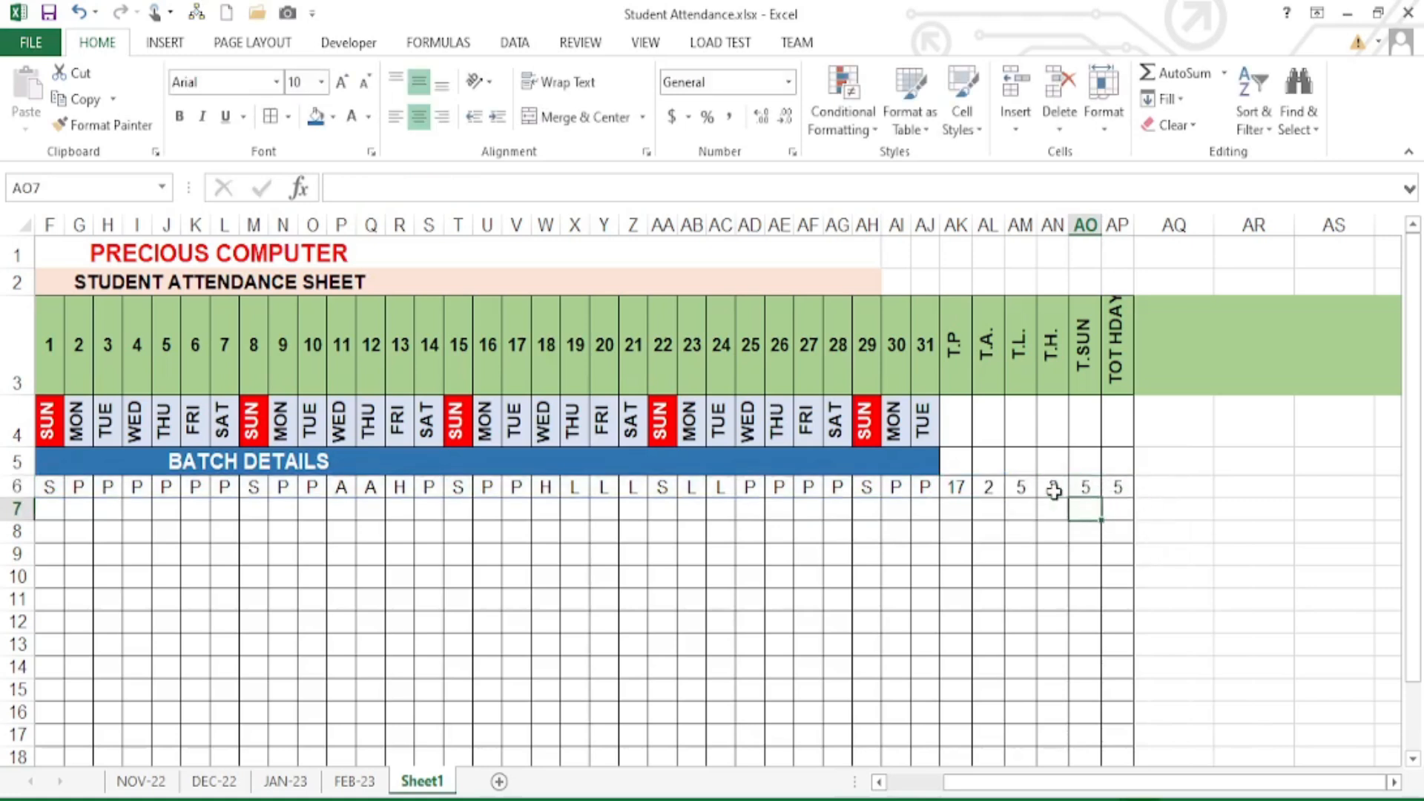
- Begin a new formula with = in the TOT HDAY cell AP6
left_click_drag(1052, 345, 1083, 346)
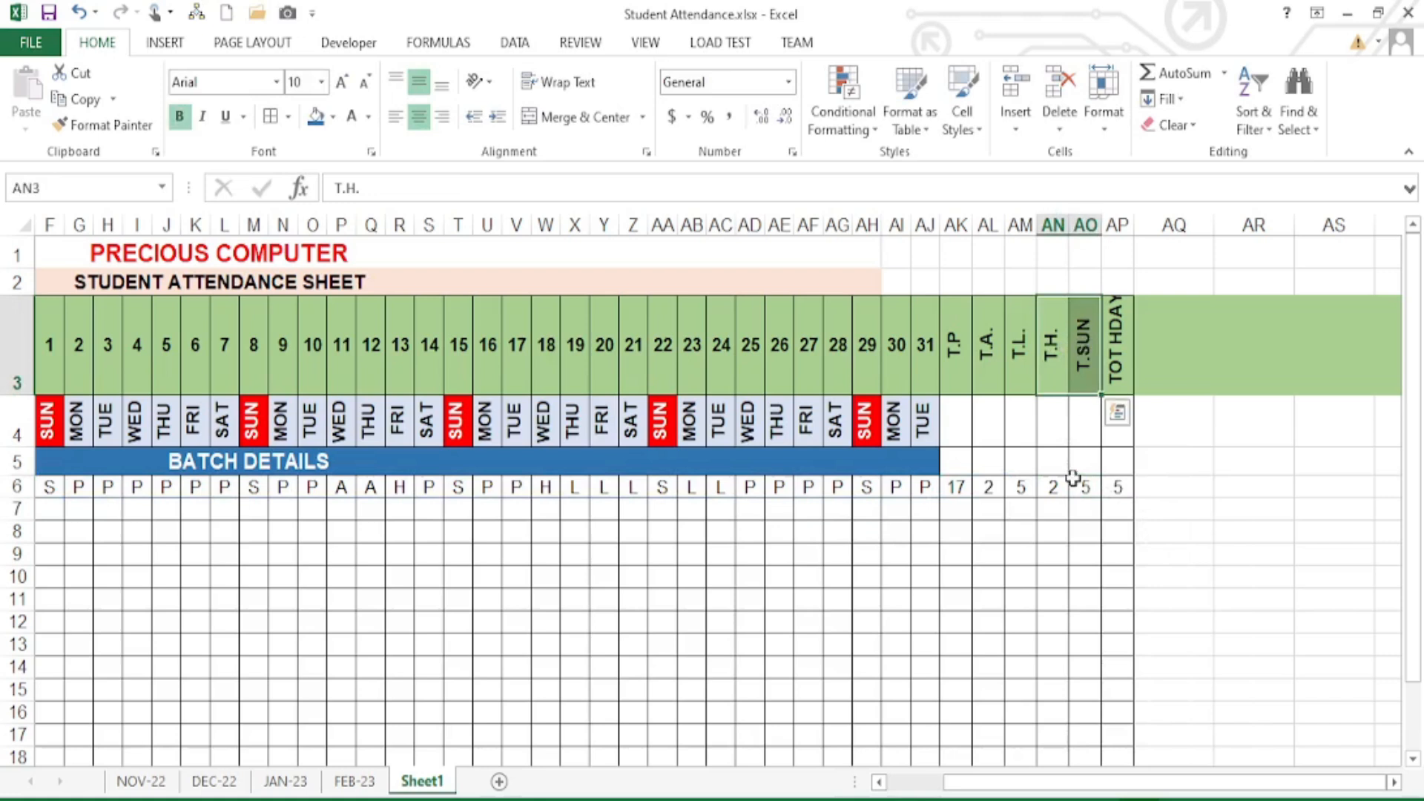
left_click(1061, 489)
left_click(1116, 485)
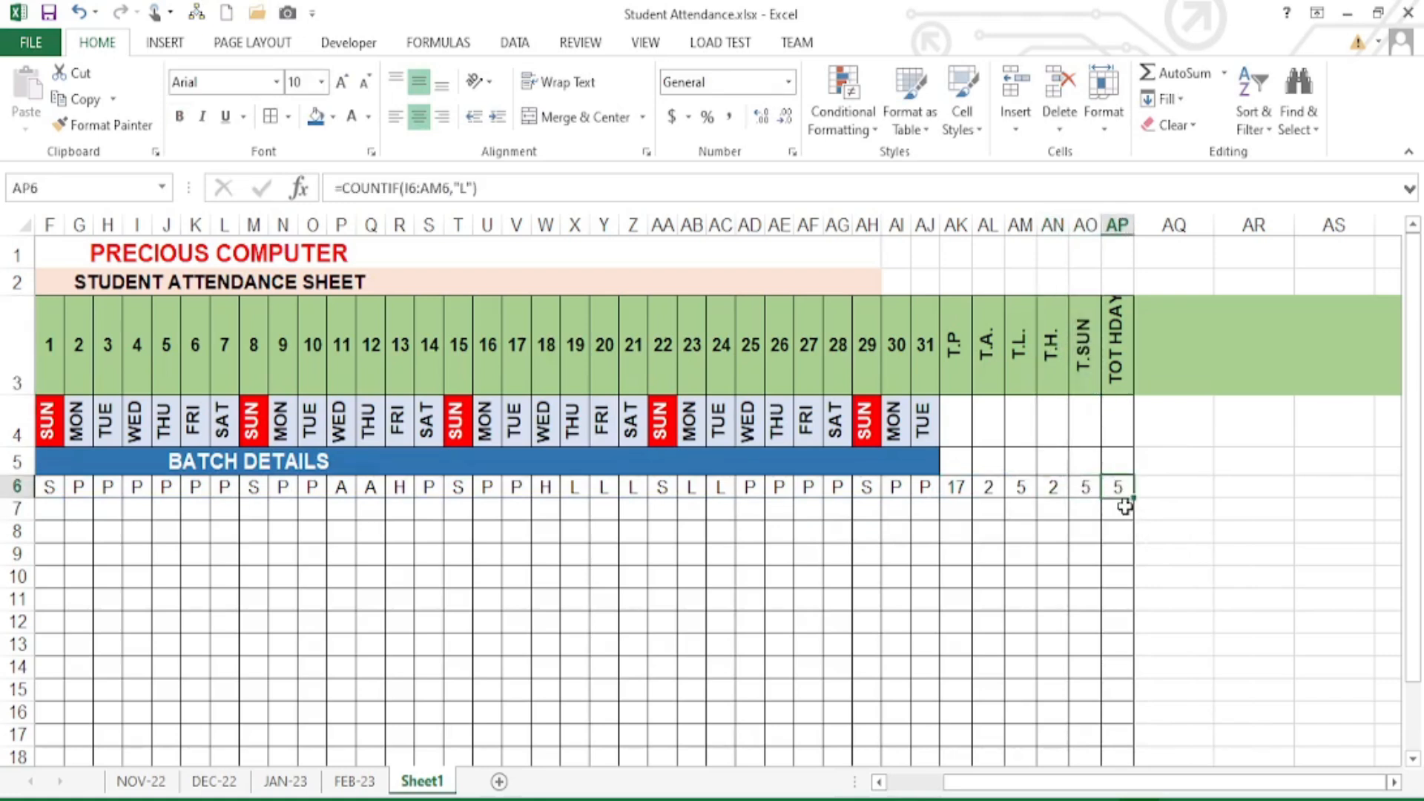
type("=")
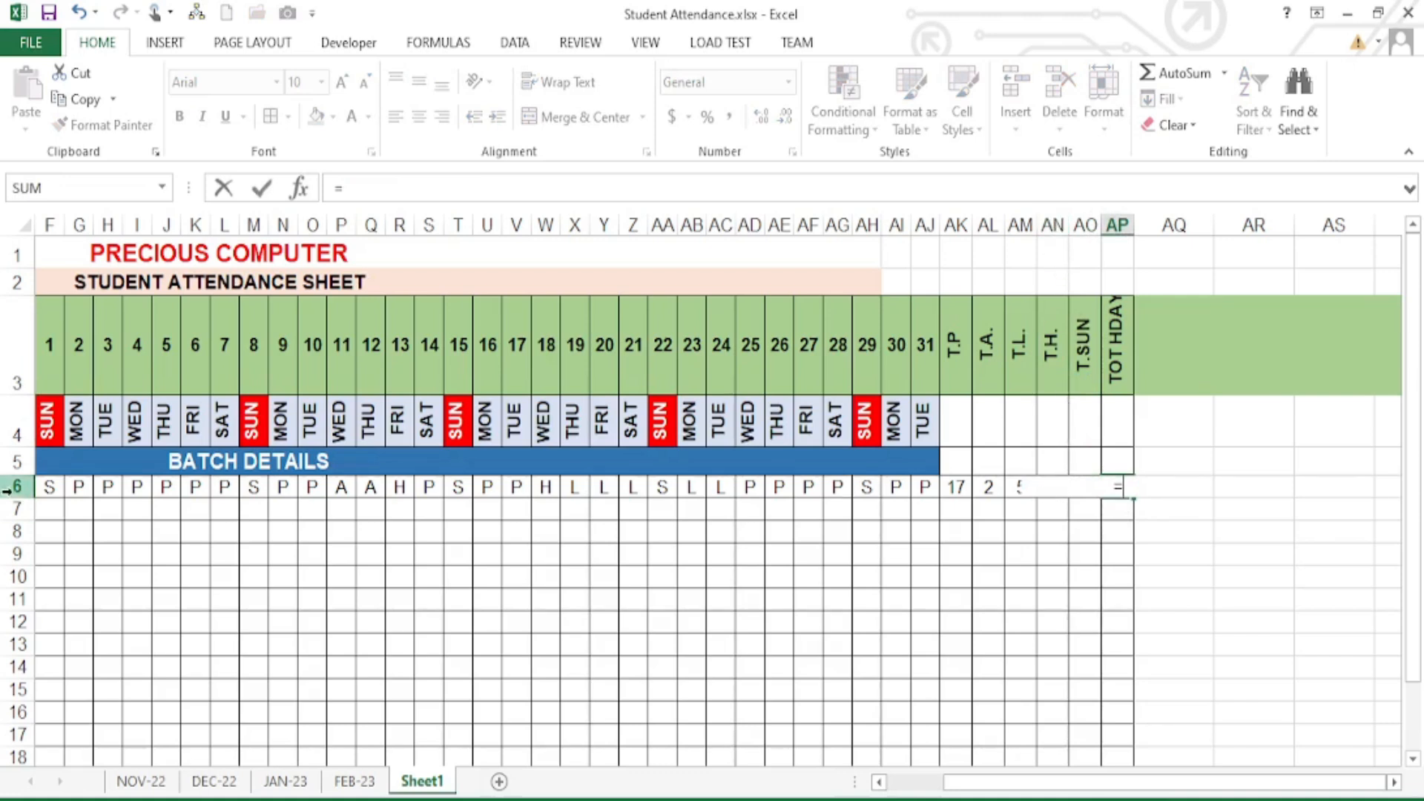
- Complete TOT HDAY as =AN6+AO6, adding holidays and Sundays to show 7
type("A")
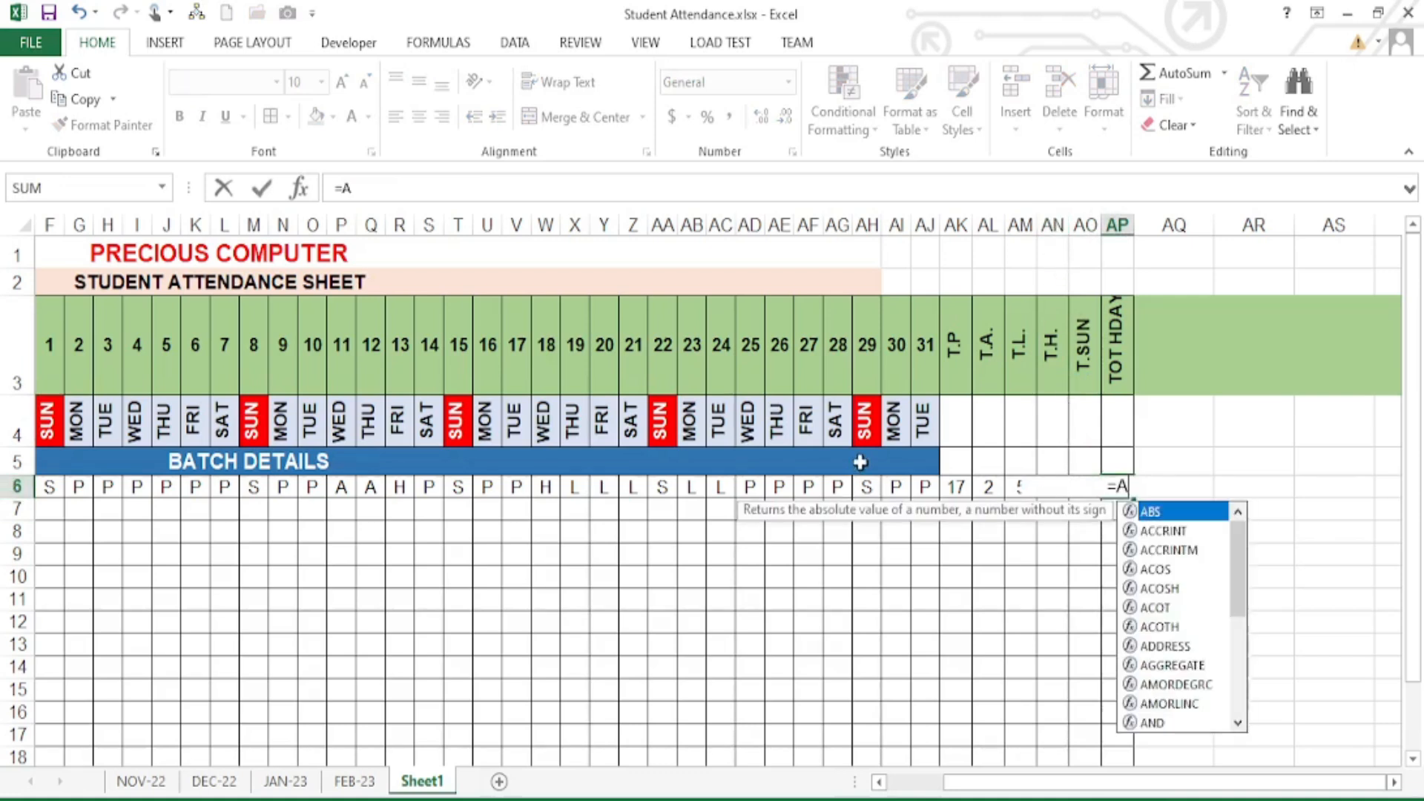
type("N")
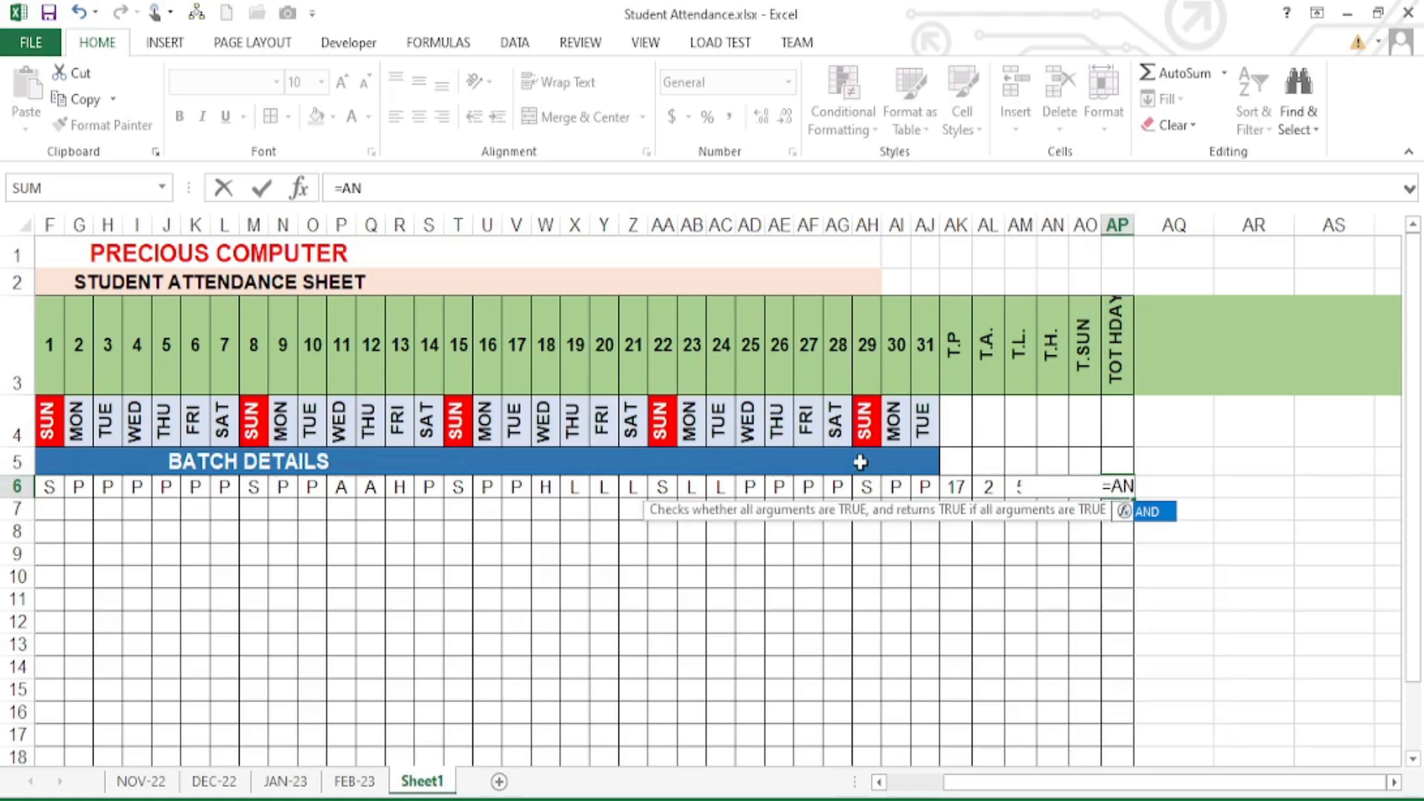
type("6")
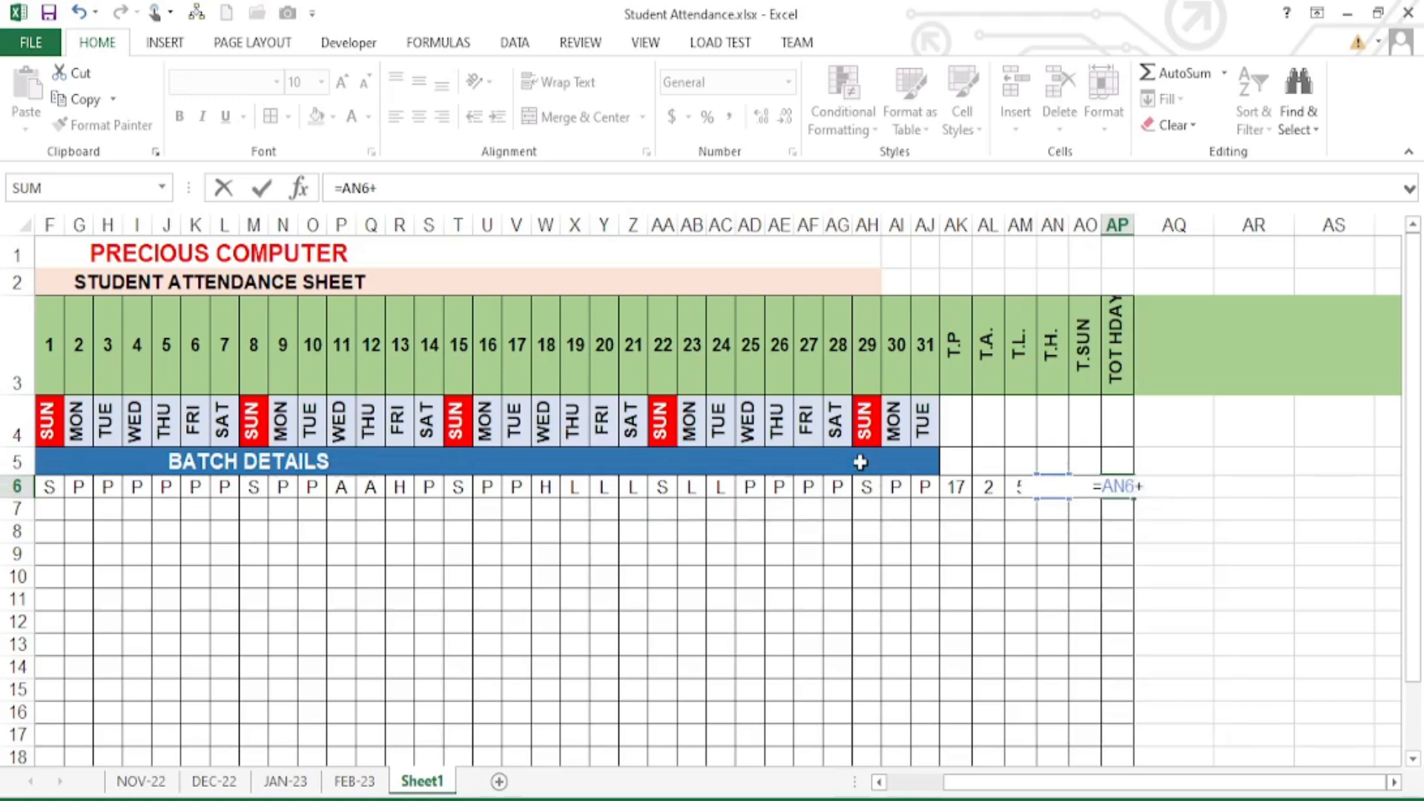
type("+")
key("Left")
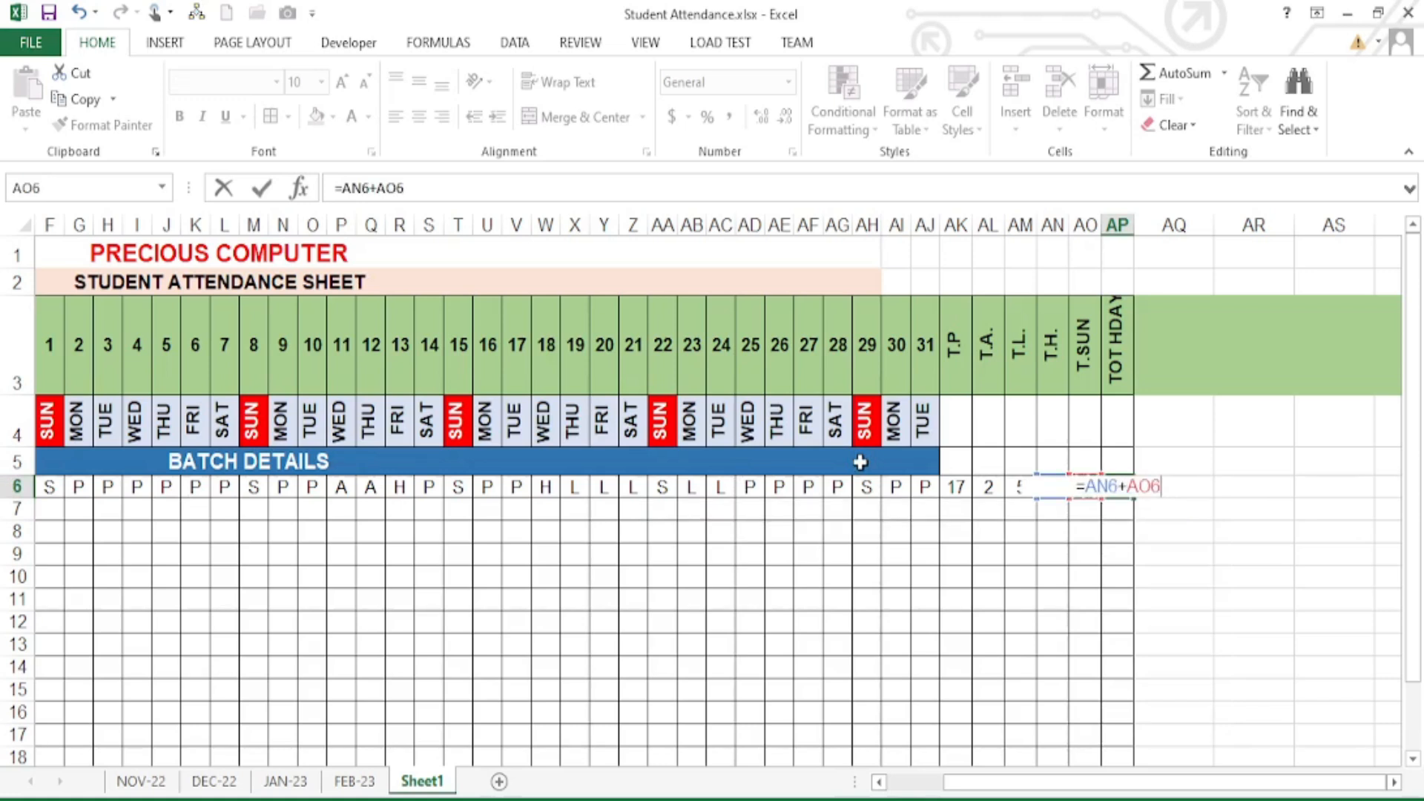
key("Left")
key("Left")
key("Up")
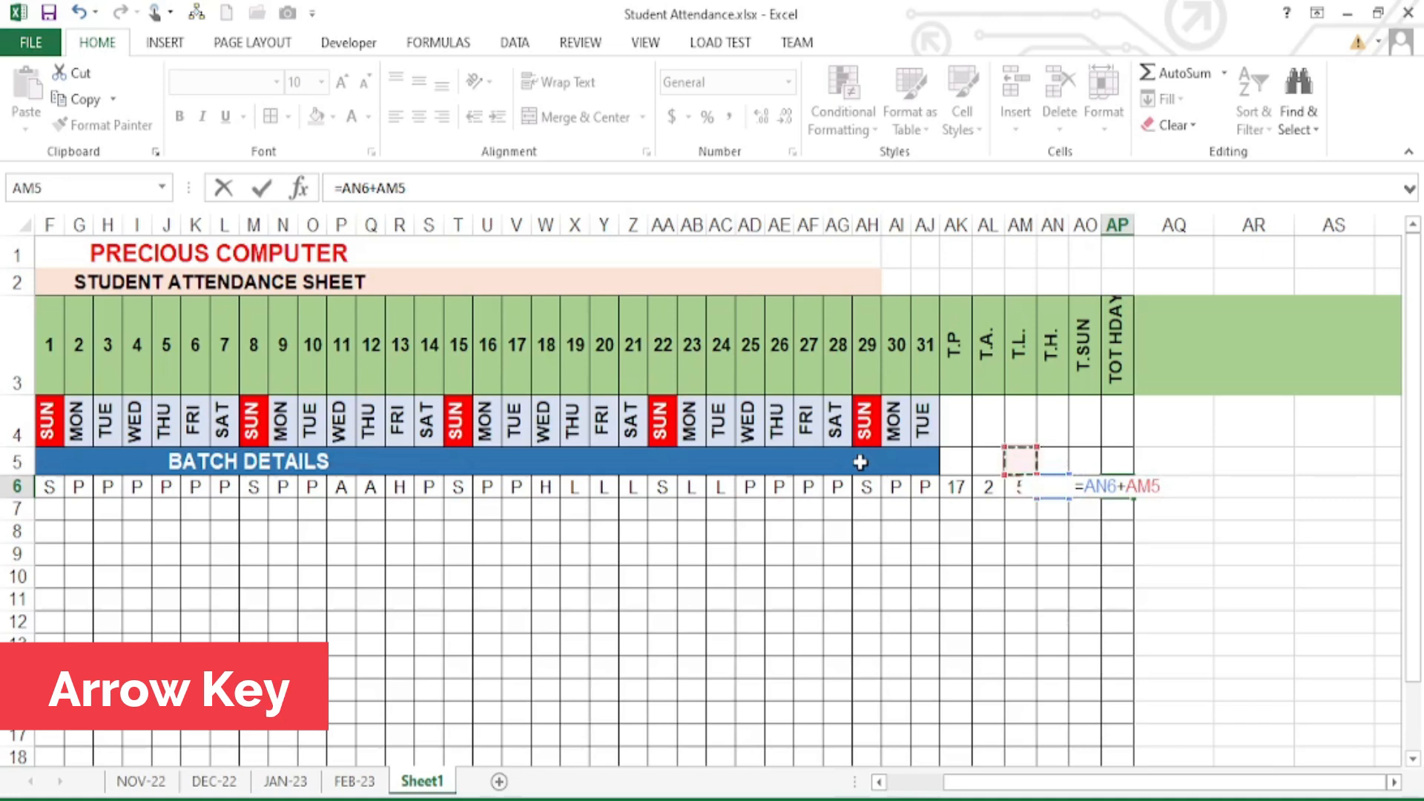
key("Up")
key("Right")
key("Down")
key("Down")
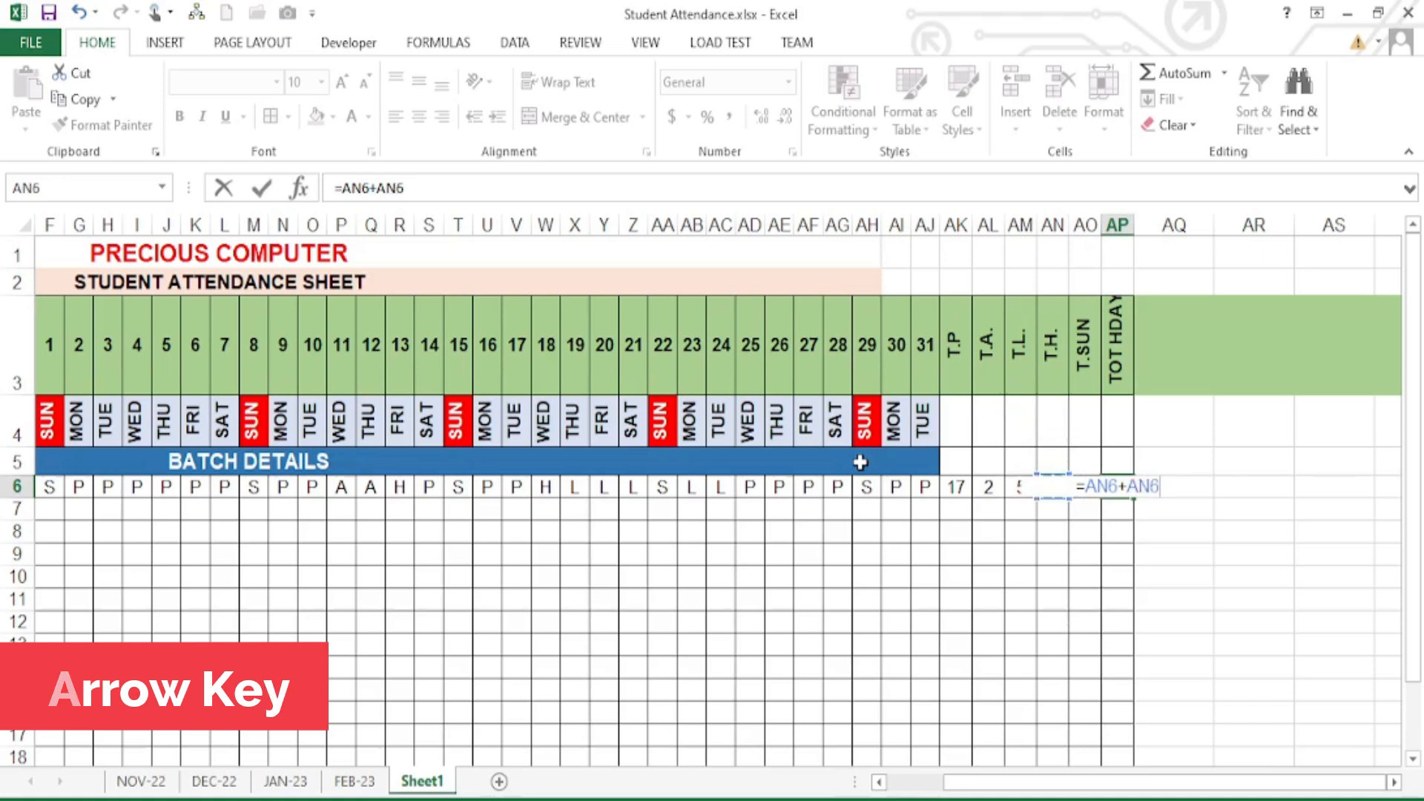
key("Right")
key("Return")
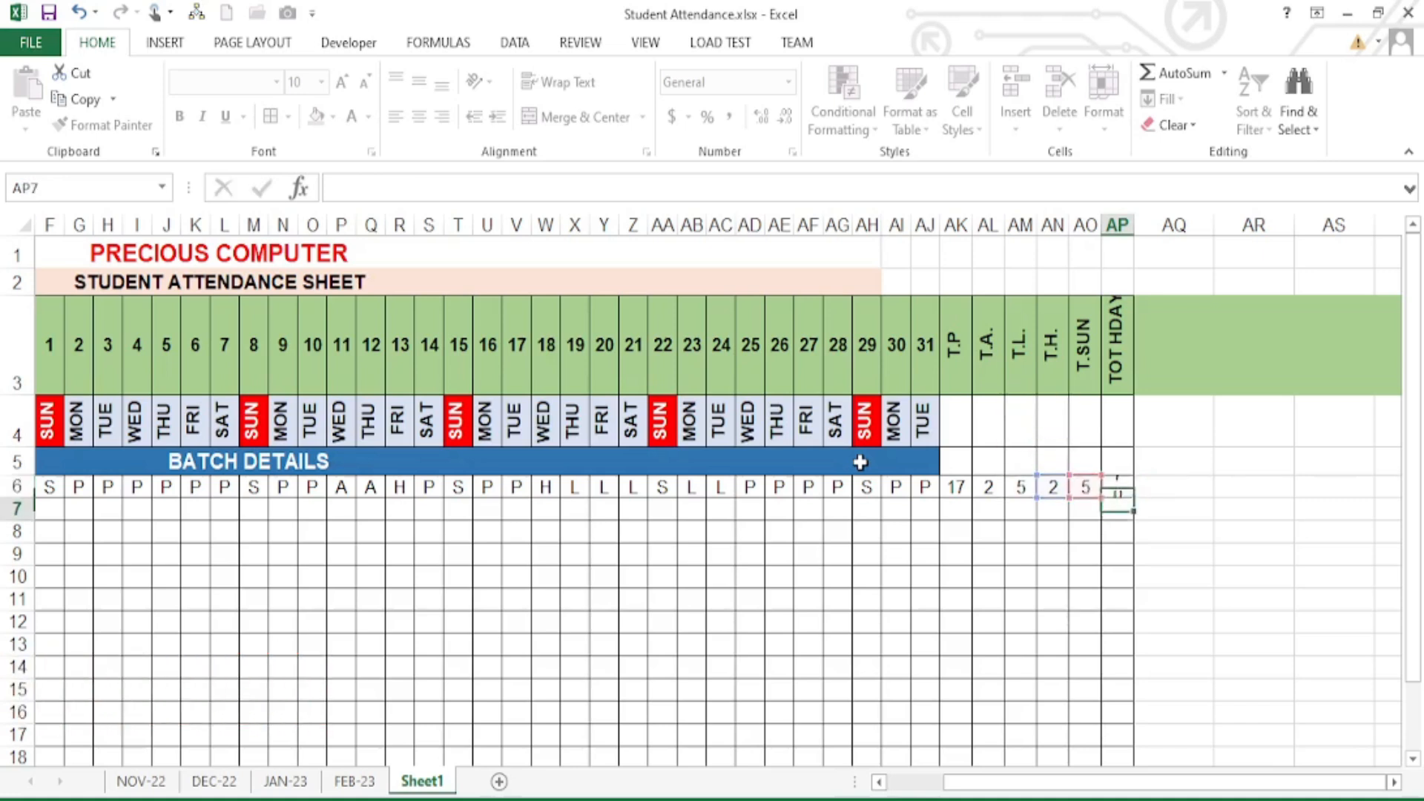
- Make the six row 6 totals AK6:AP6 bold
left_click(1058, 490)
left_click(1113, 487)
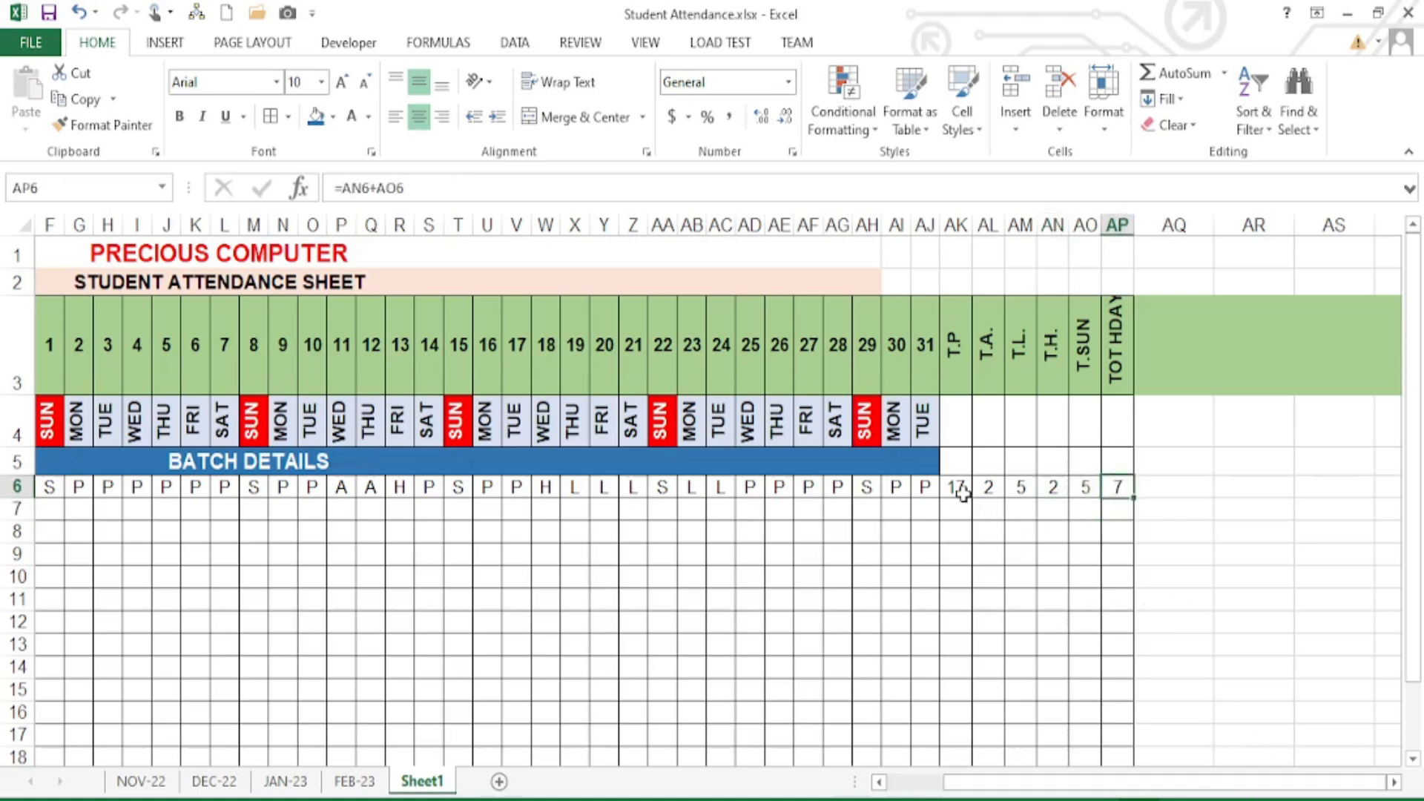
left_click_drag(963, 493, 1119, 487)
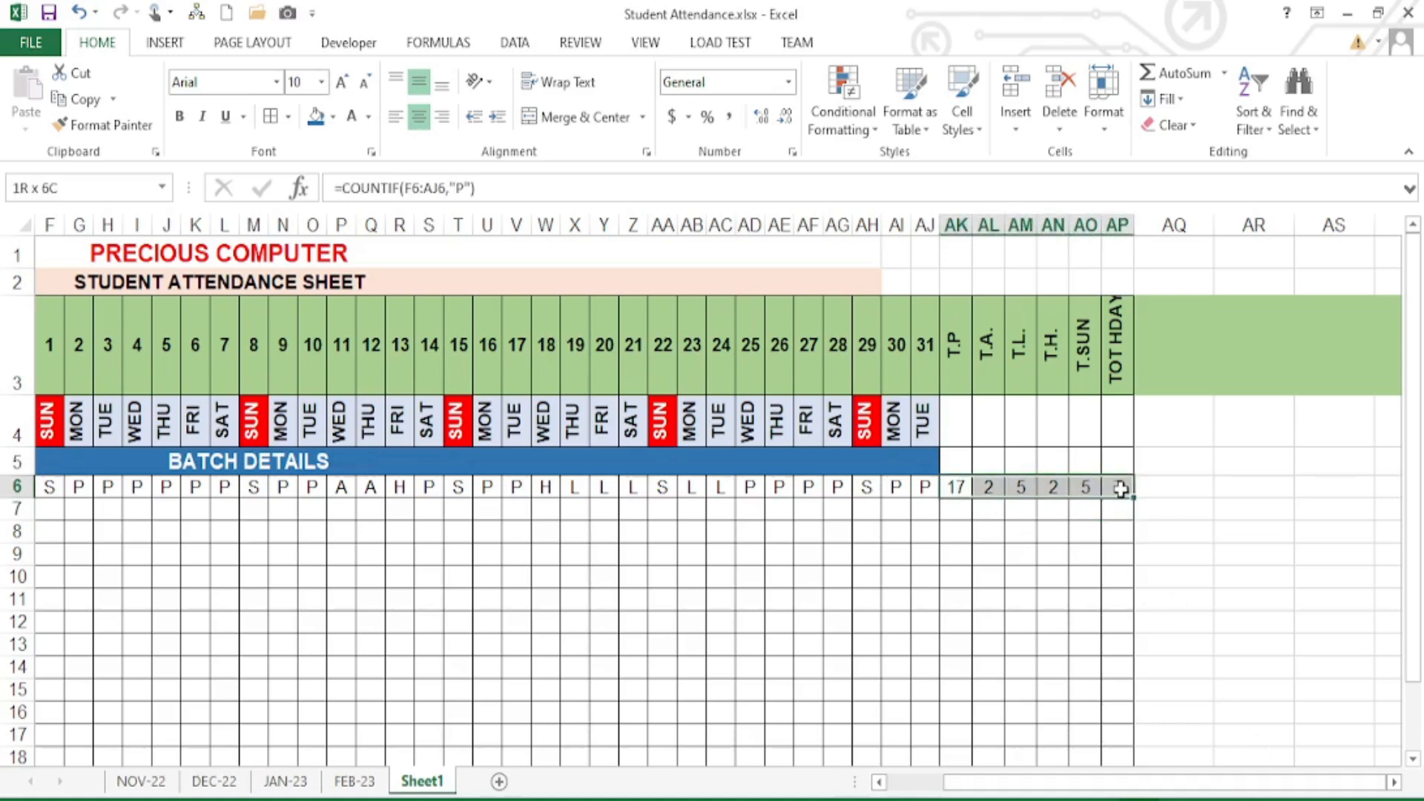
left_click(180, 116)
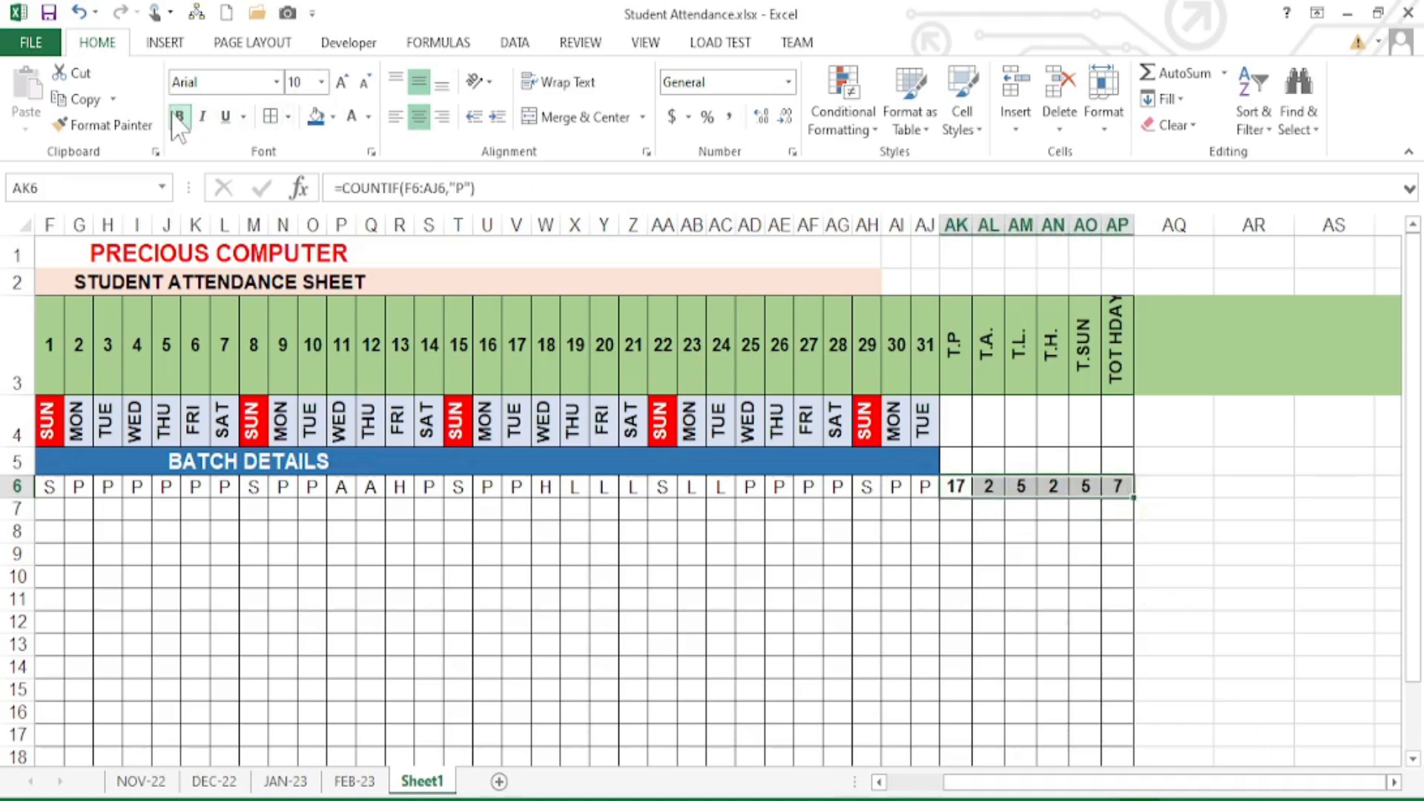
left_click(871, 548)
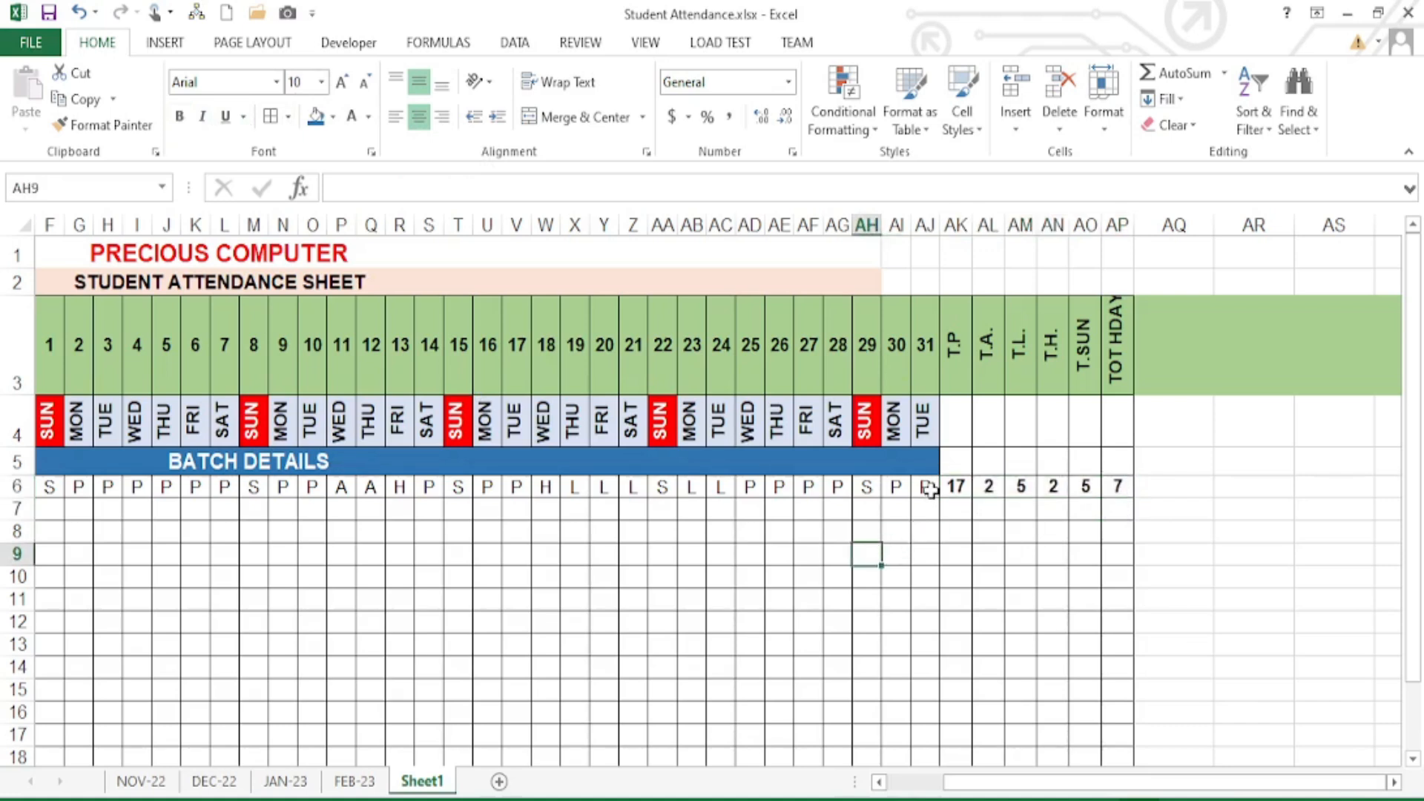
left_click_drag(930, 491, 518, 489)
- Select parts of row 6's marks to review the attendance pattern
left_click(635, 549)
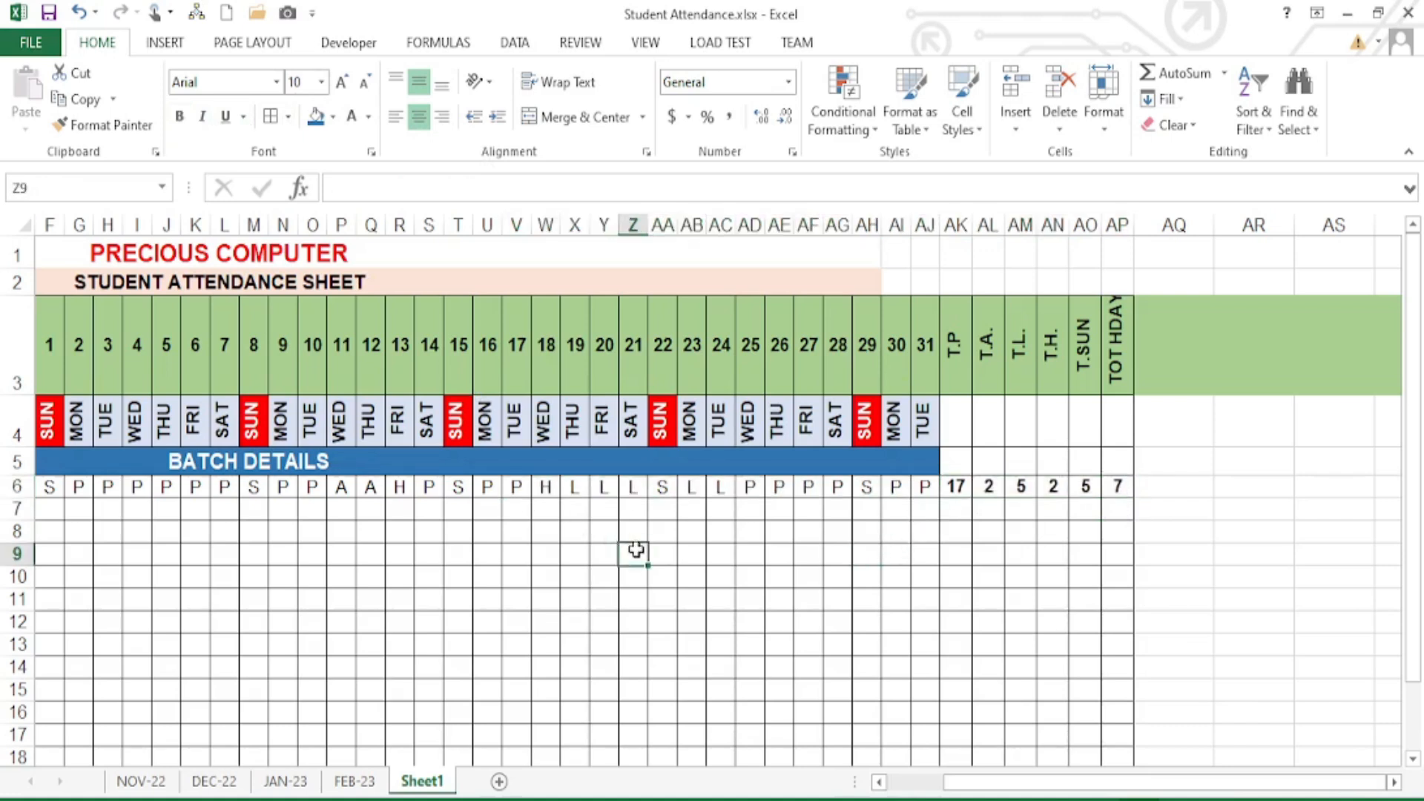
left_click_drag(1228, 779, 1172, 781)
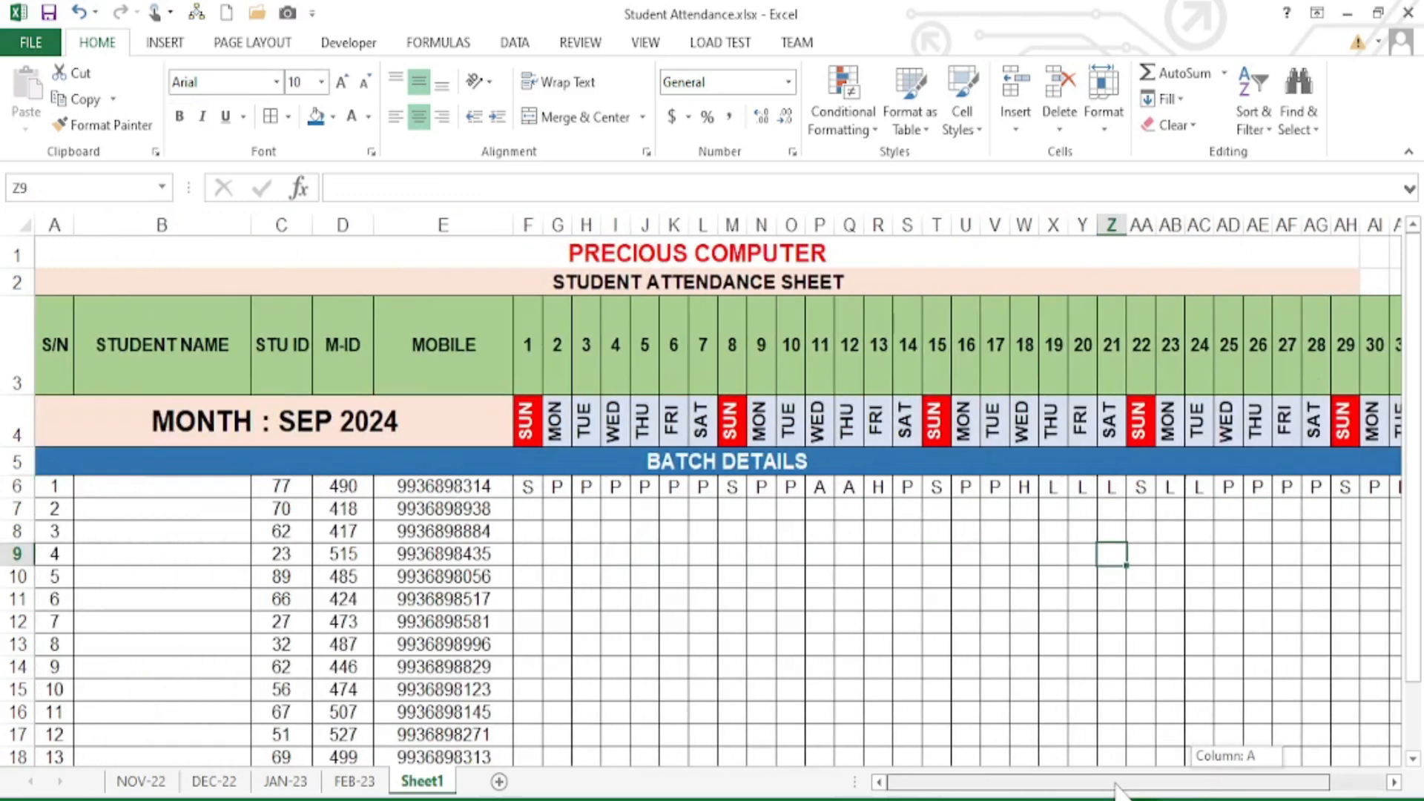
left_click_drag(533, 494, 923, 564)
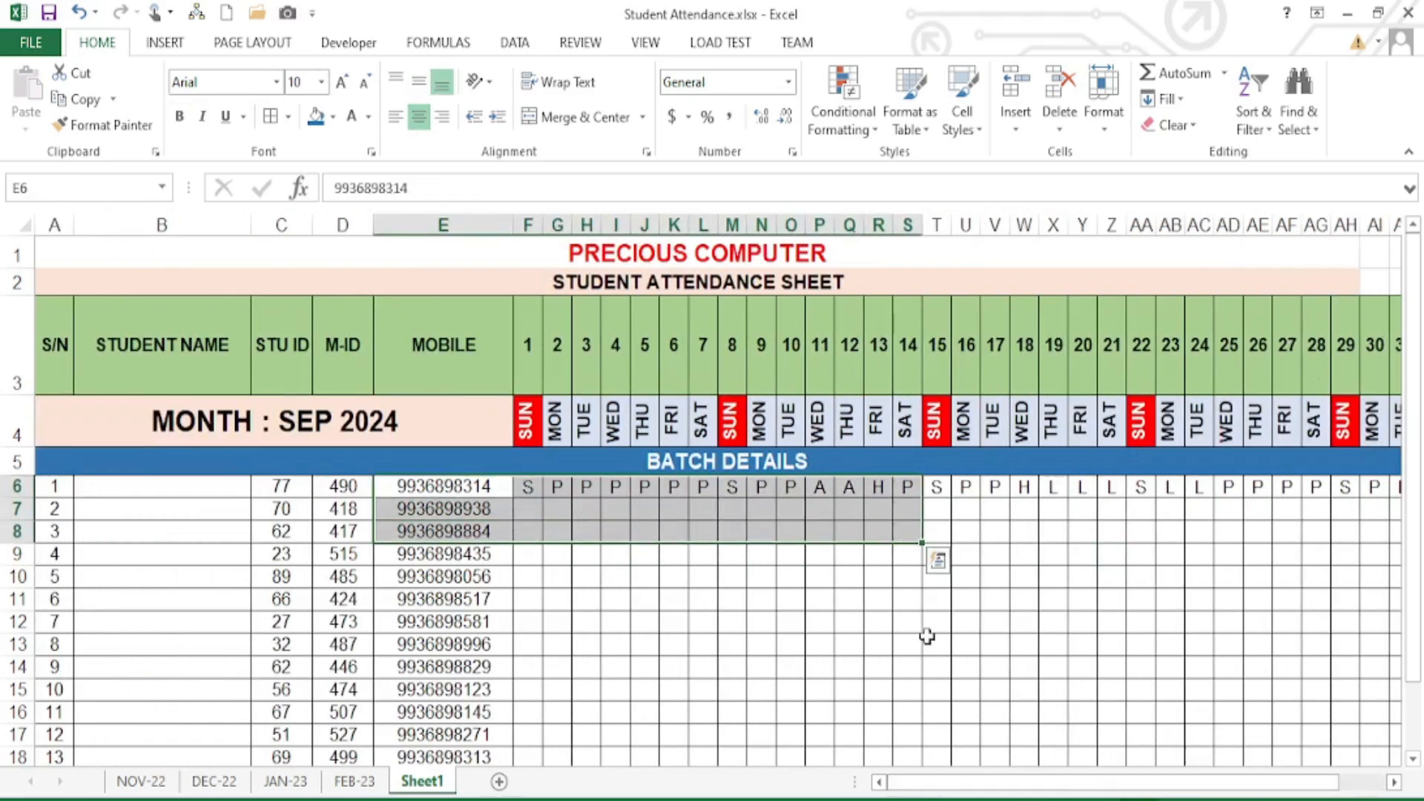
left_click(932, 639)
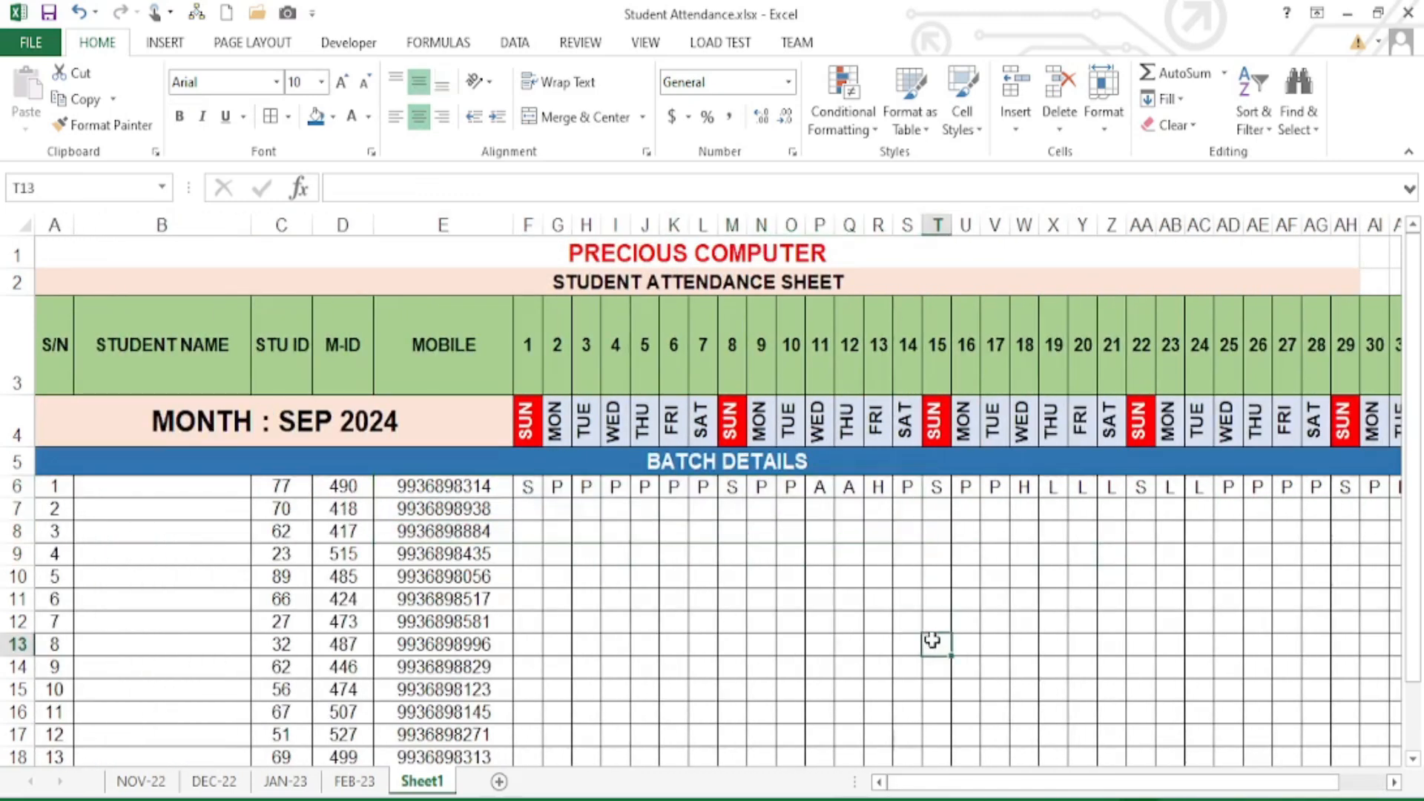
left_click_drag(531, 495, 954, 499)
left_click(545, 493)
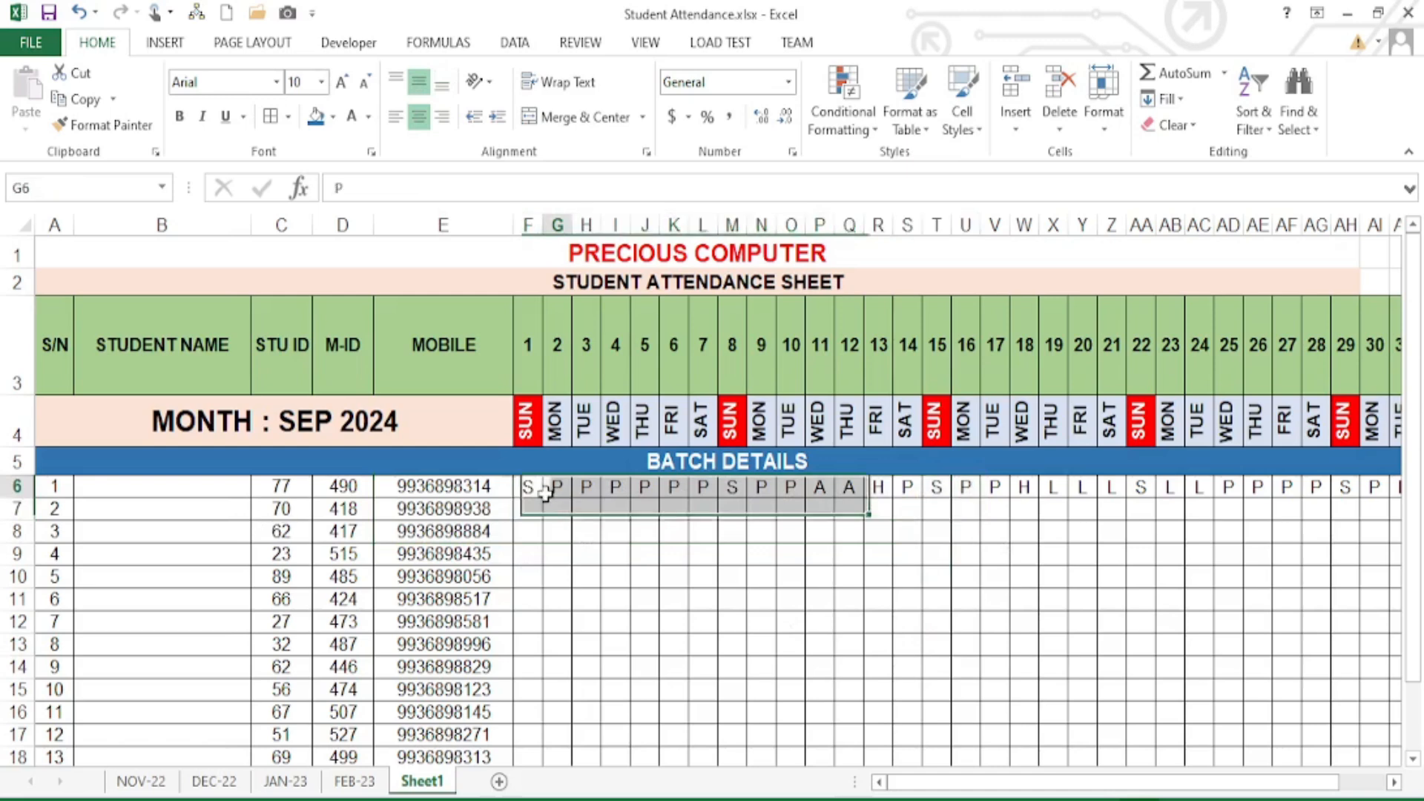
left_click_drag(528, 490, 1189, 486)
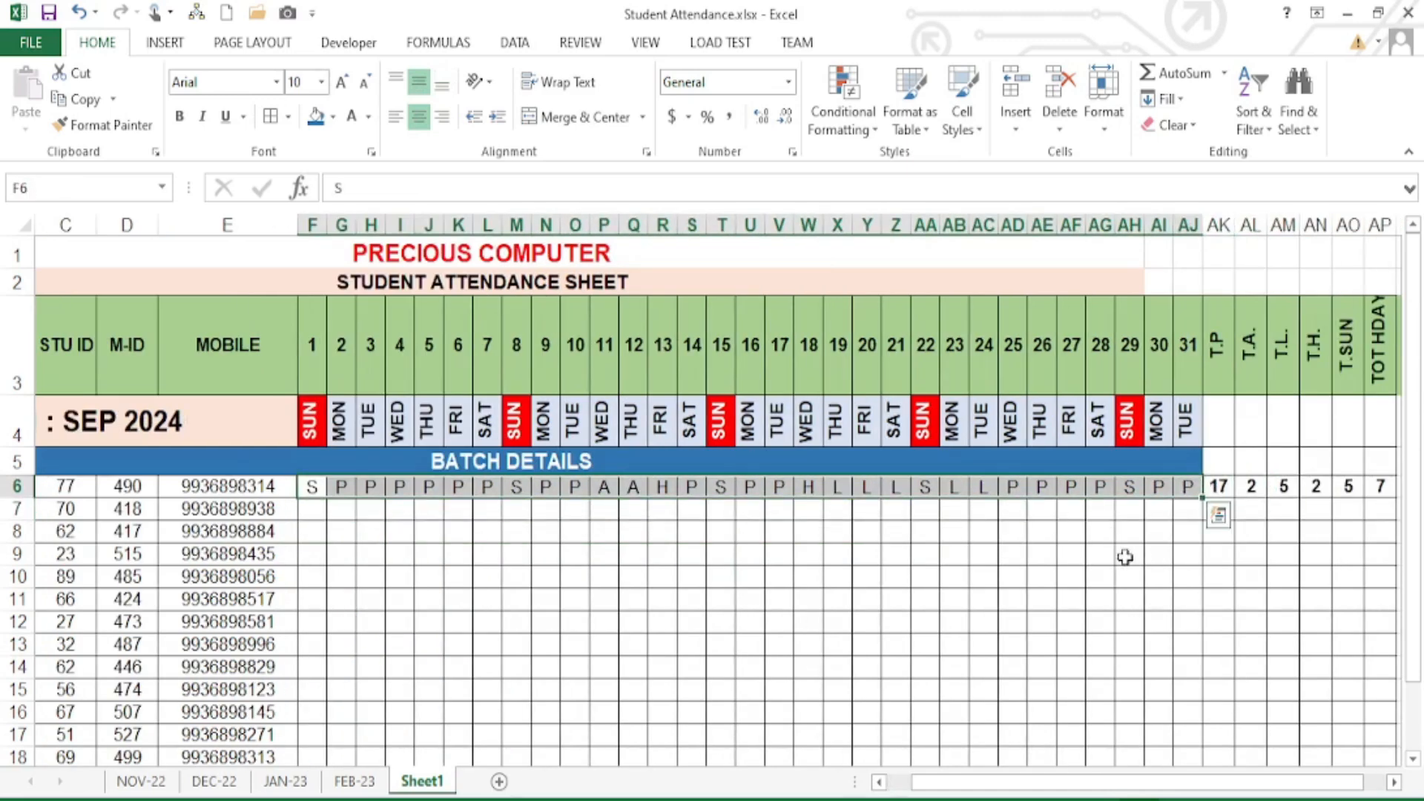
left_click(925, 554)
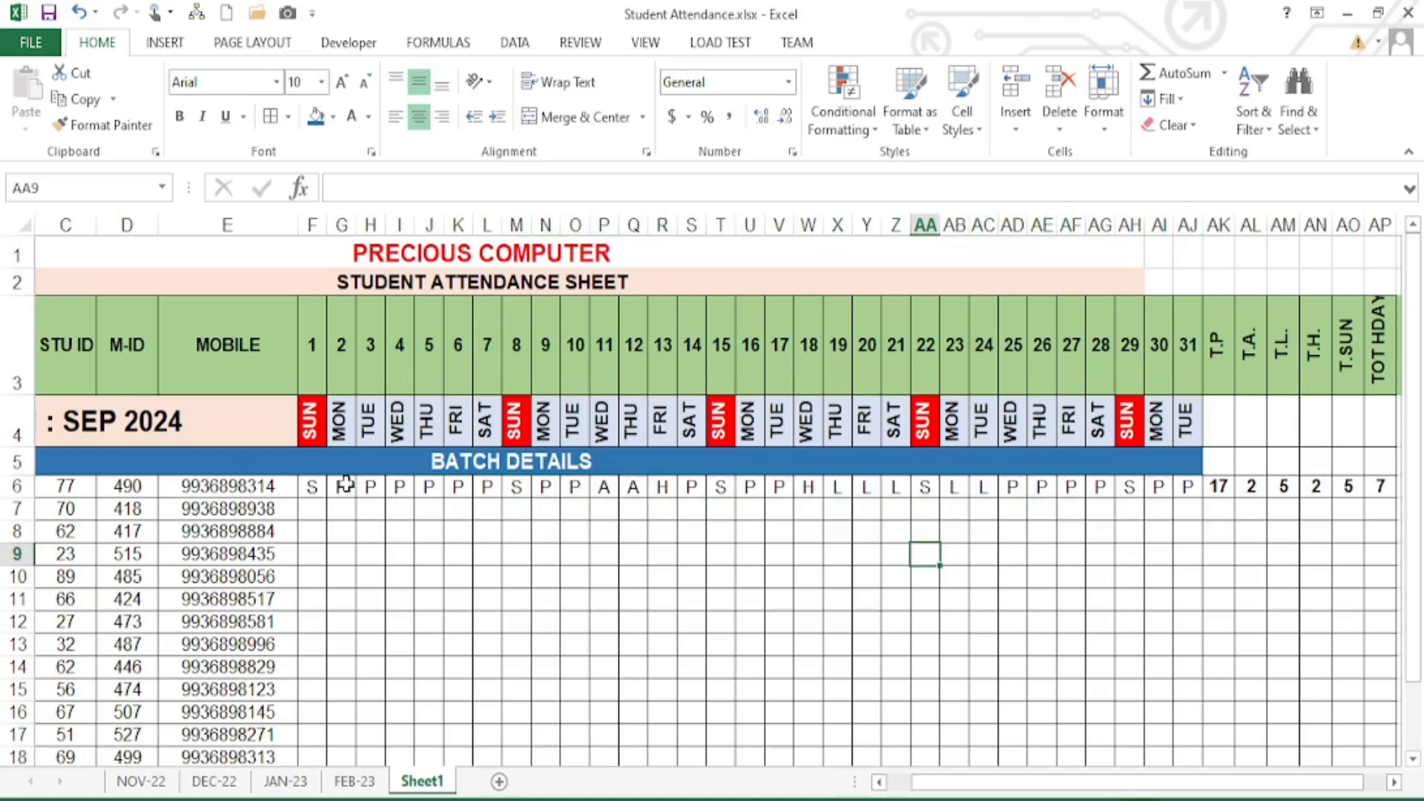
- Copy the P marks for days 2–7 and 9–14 into rows 7 and 8
left_click_drag(346, 485, 479, 512)
key("ctrl+c")
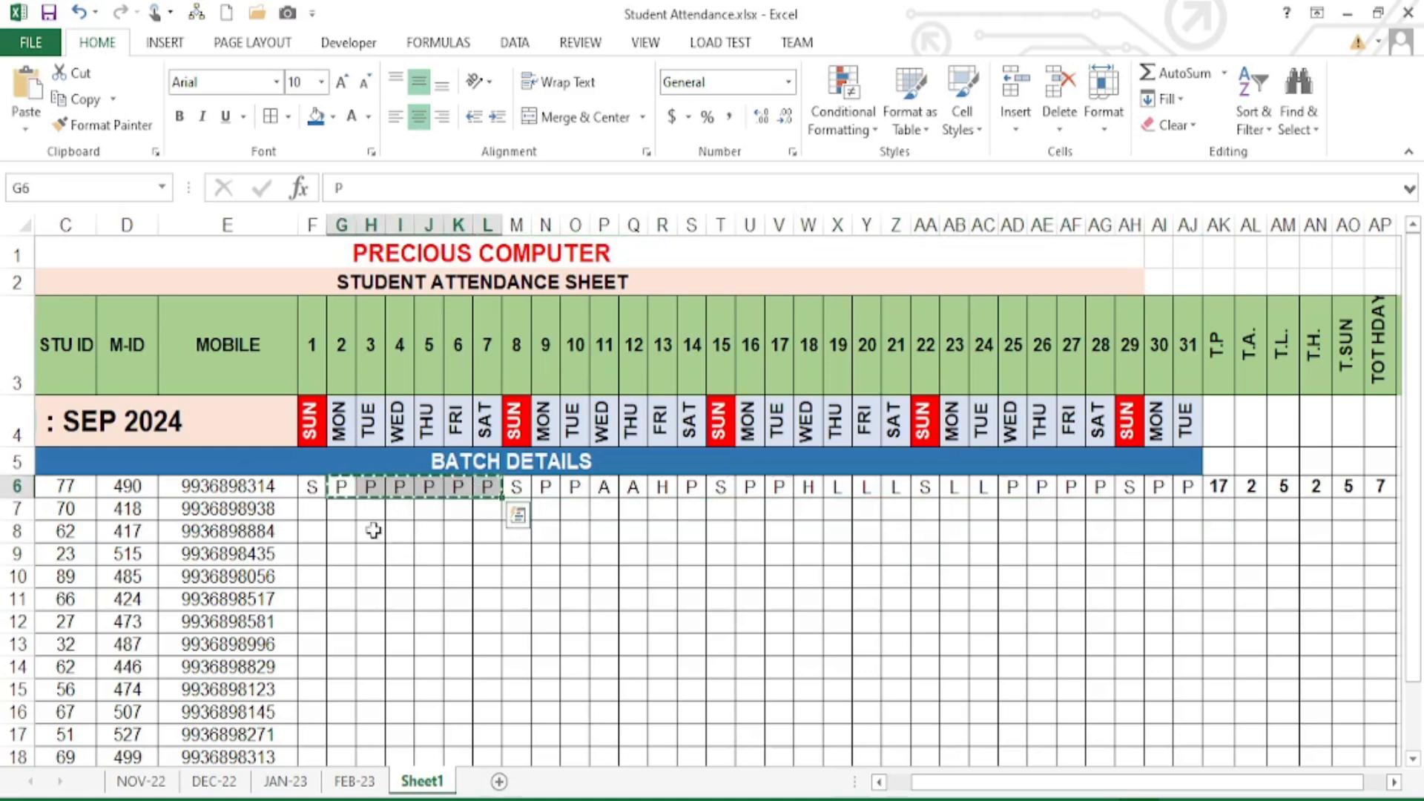
left_click(340, 509)
key("ctrl+v")
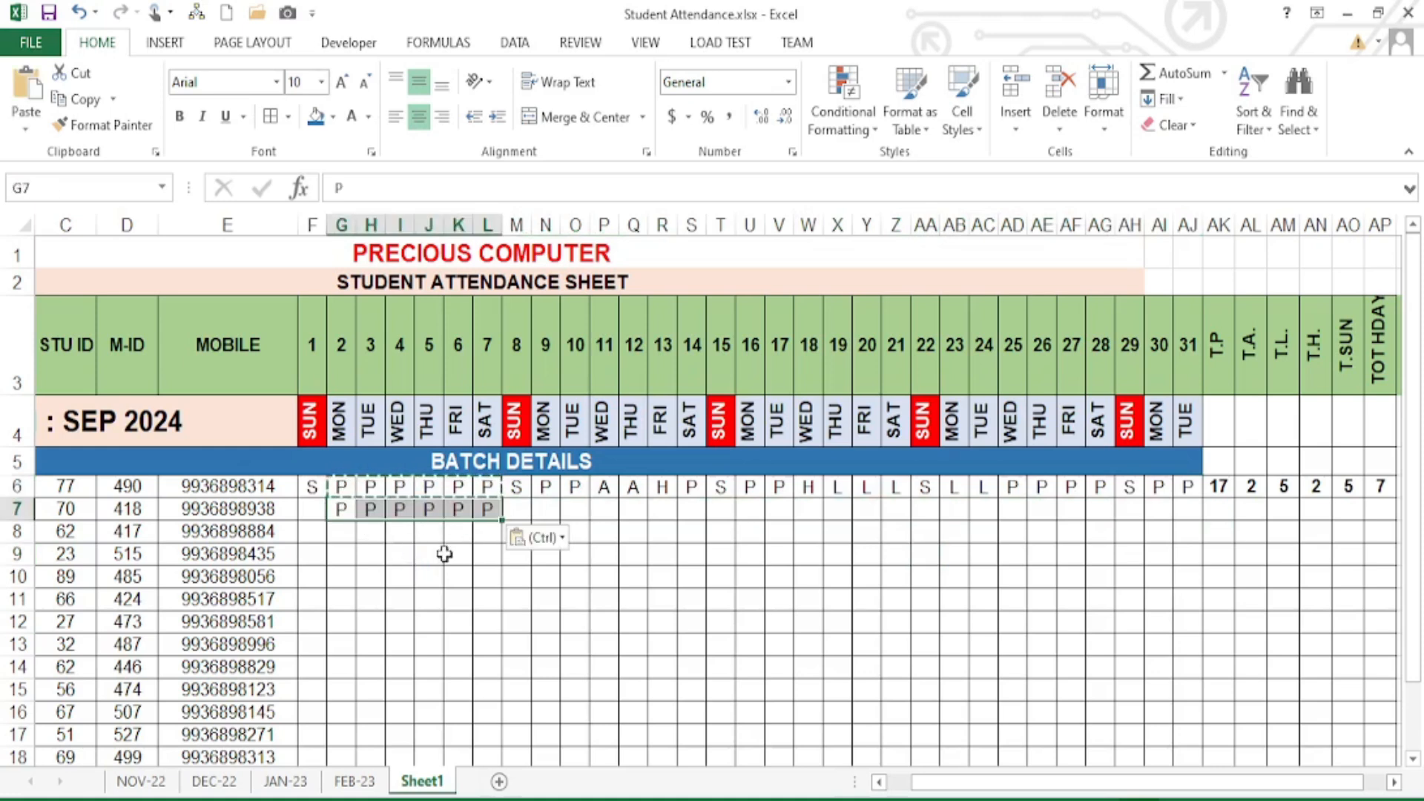
left_click(546, 509)
key("ctrl+v")
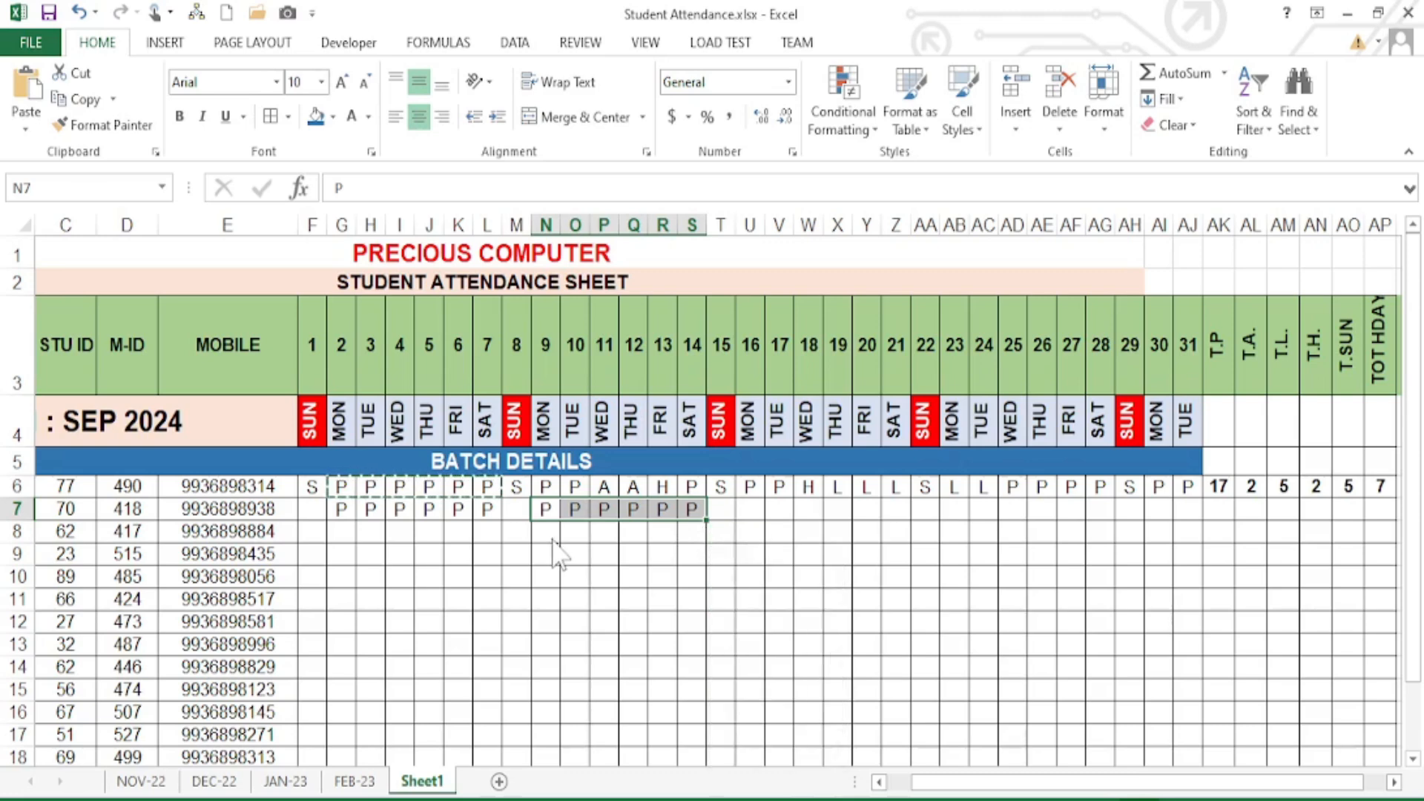
left_click_drag(604, 509, 644, 713)
key("ctrl+c")
left_click(555, 535)
key("ctrl+v")
- Fill the P marks and column F's S mark down to row 23
left_click_drag(340, 351, 497, 716)
left_click(399, 507)
left_click(312, 327)
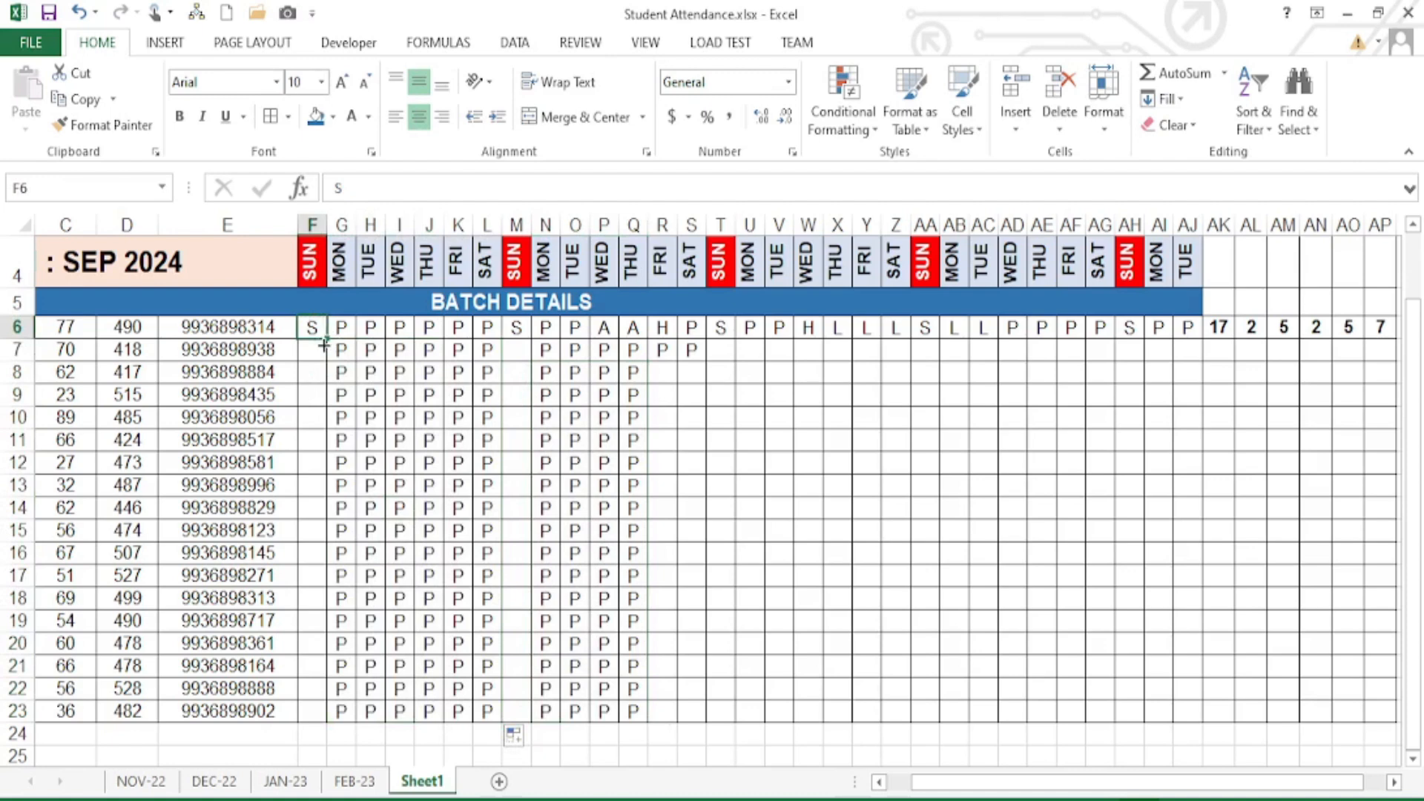
left_click_drag(324, 345, 318, 716)
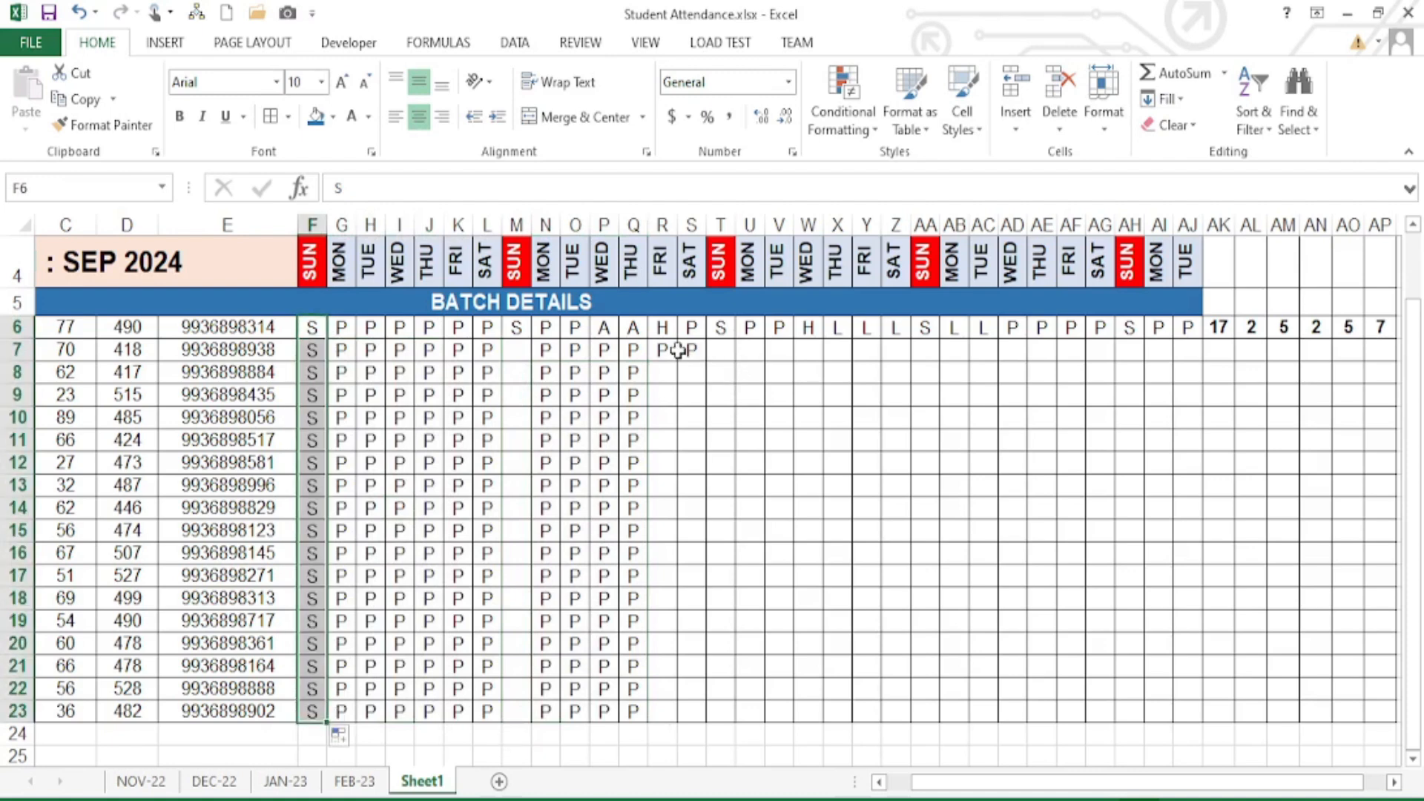
- Fill row 6's codes for days 13–31 and column M's S mark down to row 23
scroll(678, 351, "up", 1)
left_click_drag(664, 509, 1125, 716)
left_click(925, 487)
left_click(517, 330)
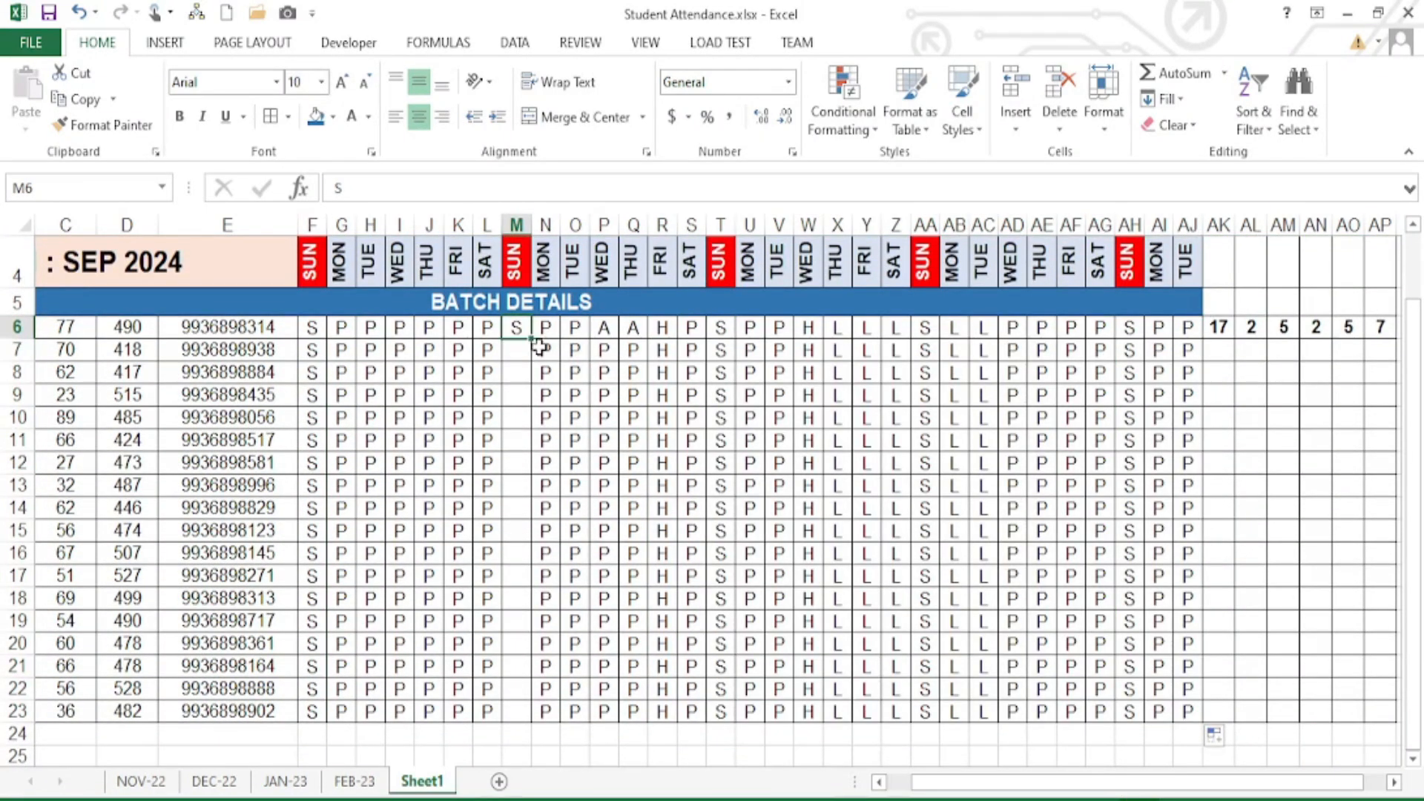
left_click_drag(532, 341, 541, 734)
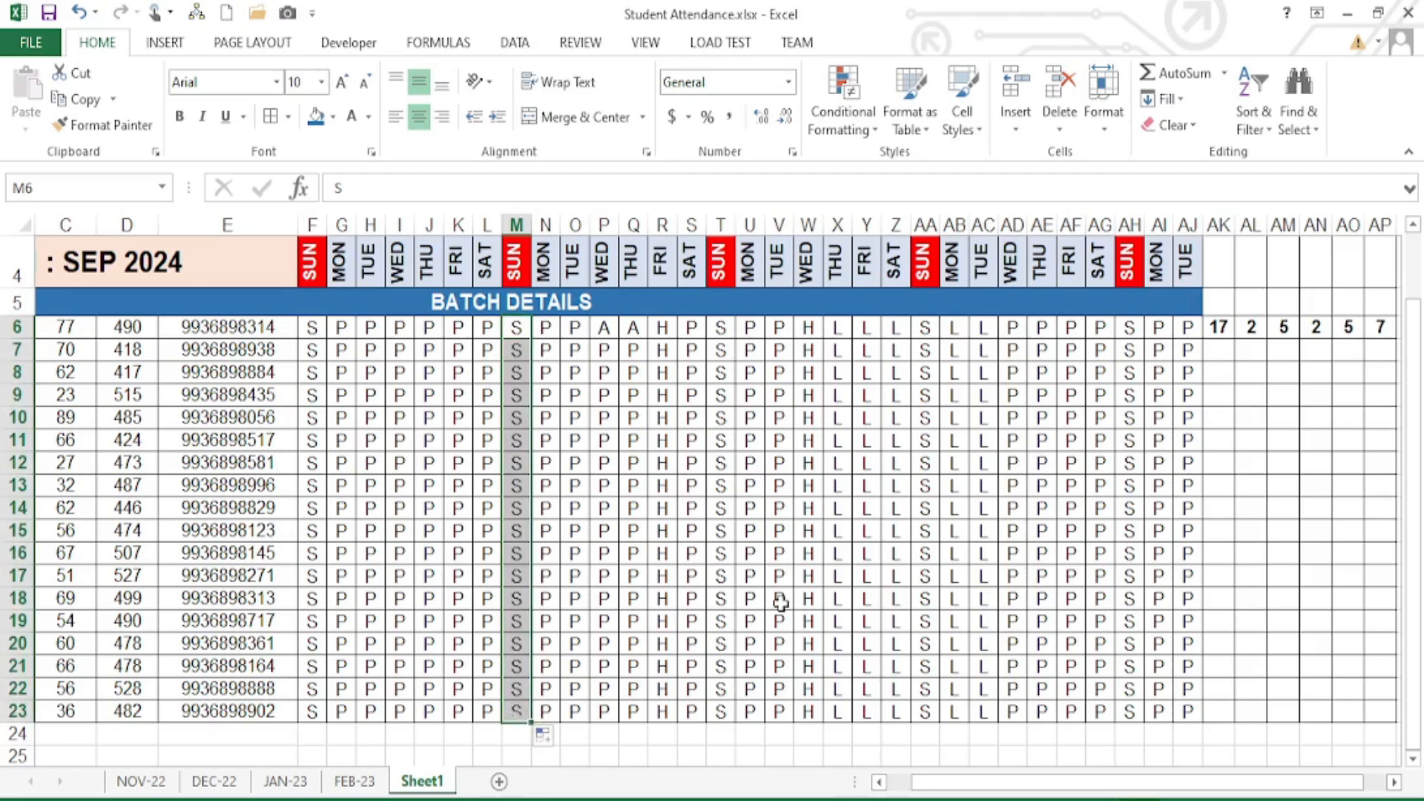
left_click(781, 604)
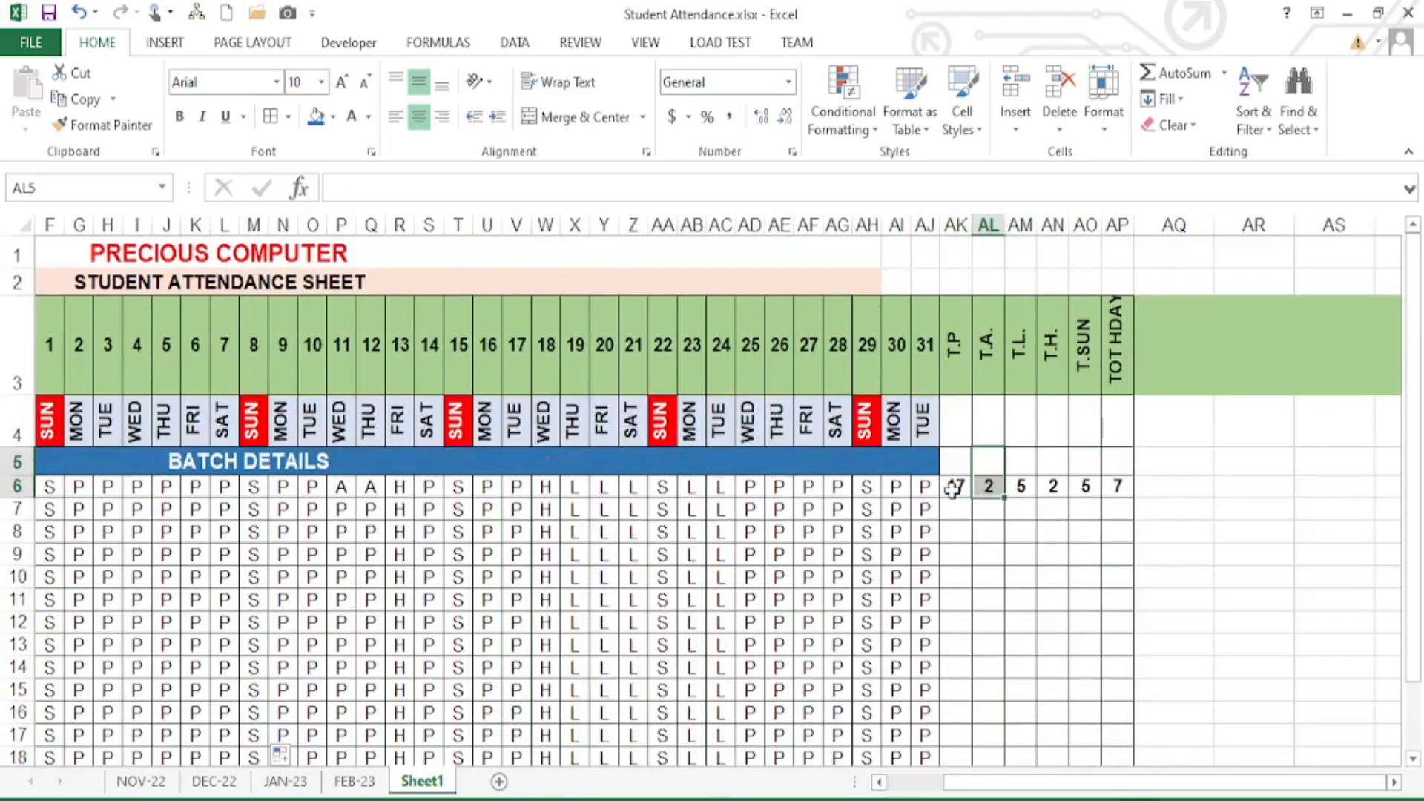
left_click_drag(955, 490, 1075, 697)
- Fill the AK6:AP6 total formulas down to row 23, then select the mark grid F6:AJ23
left_click(989, 598)
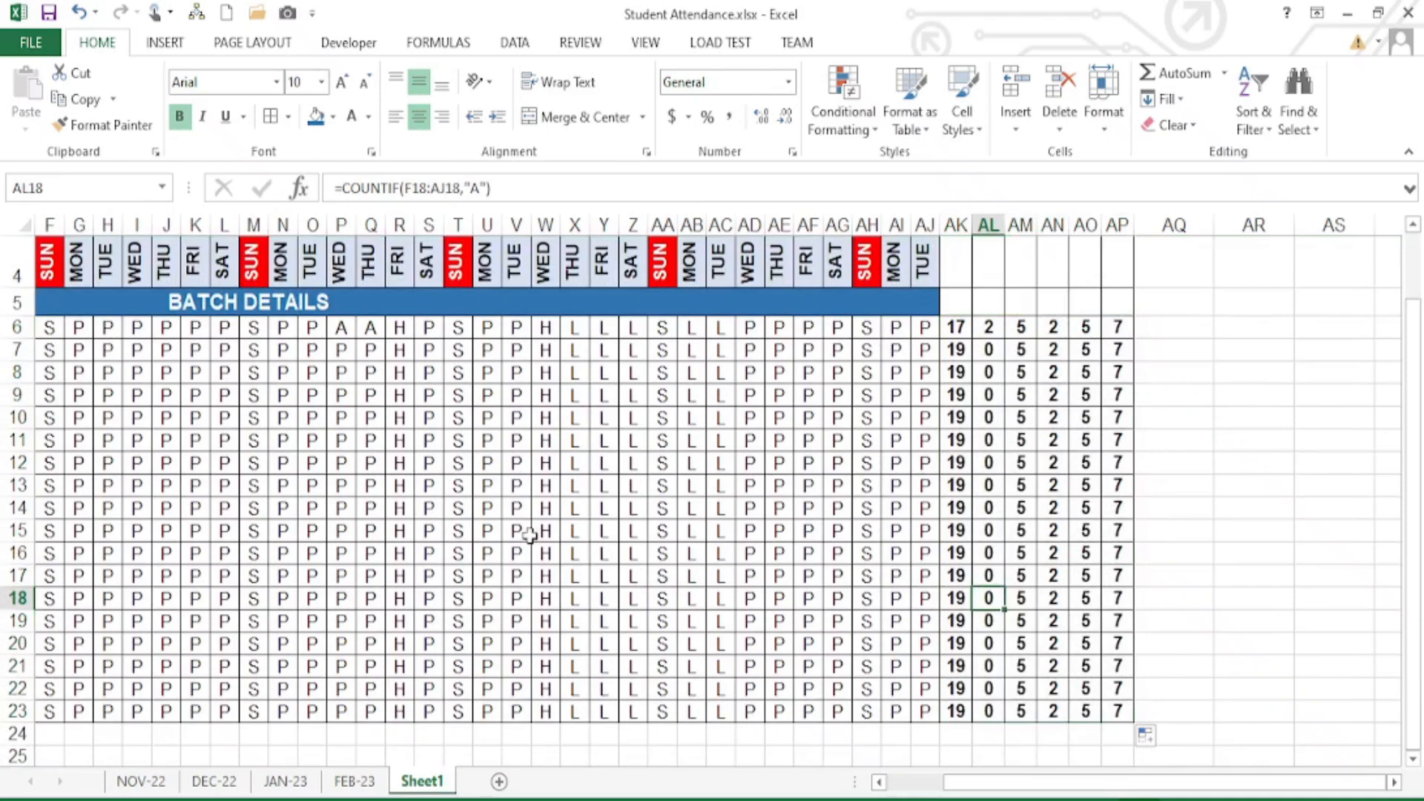
scroll(1115, 584, "left", 5)
scroll(1115, 584, "right", 3)
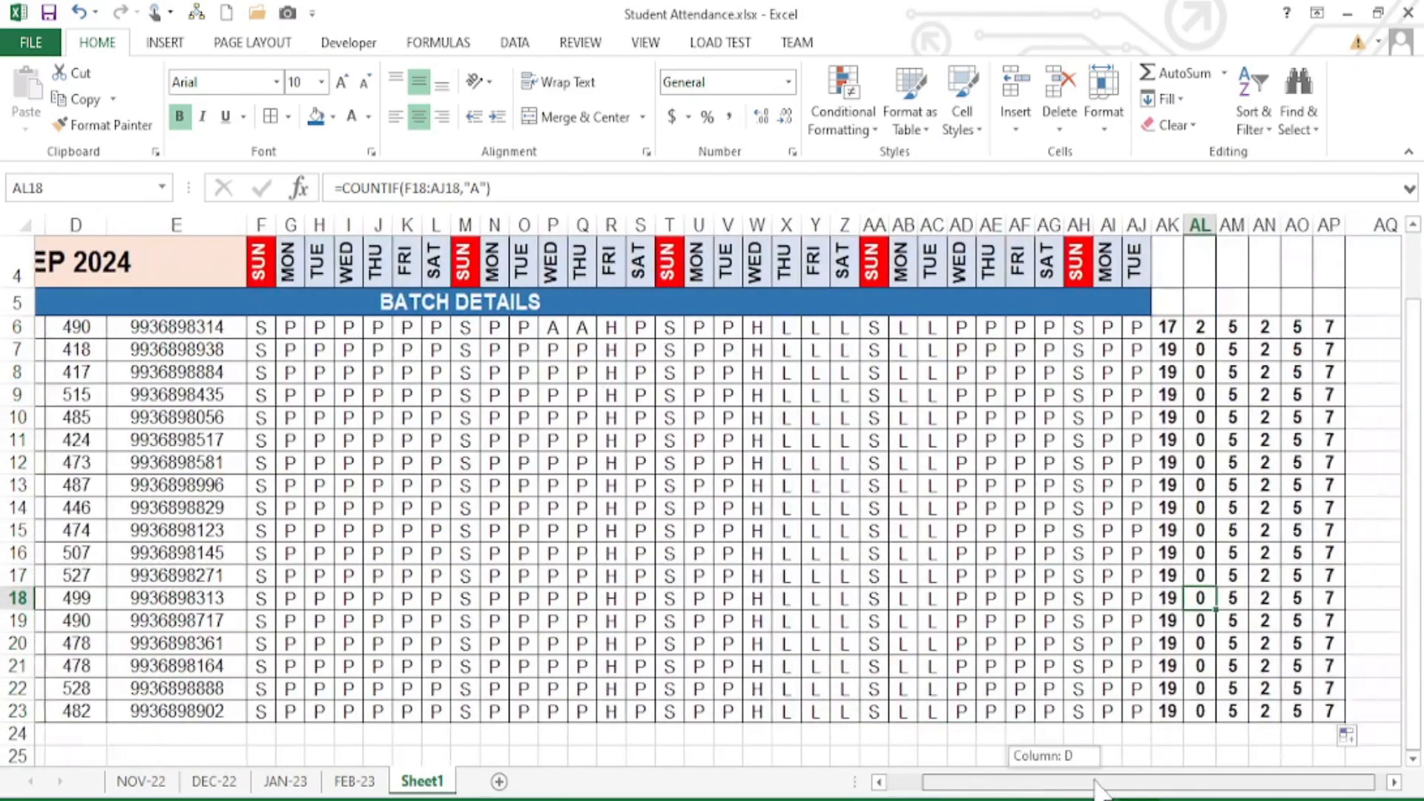
left_click_drag(312, 443, 805, 620)
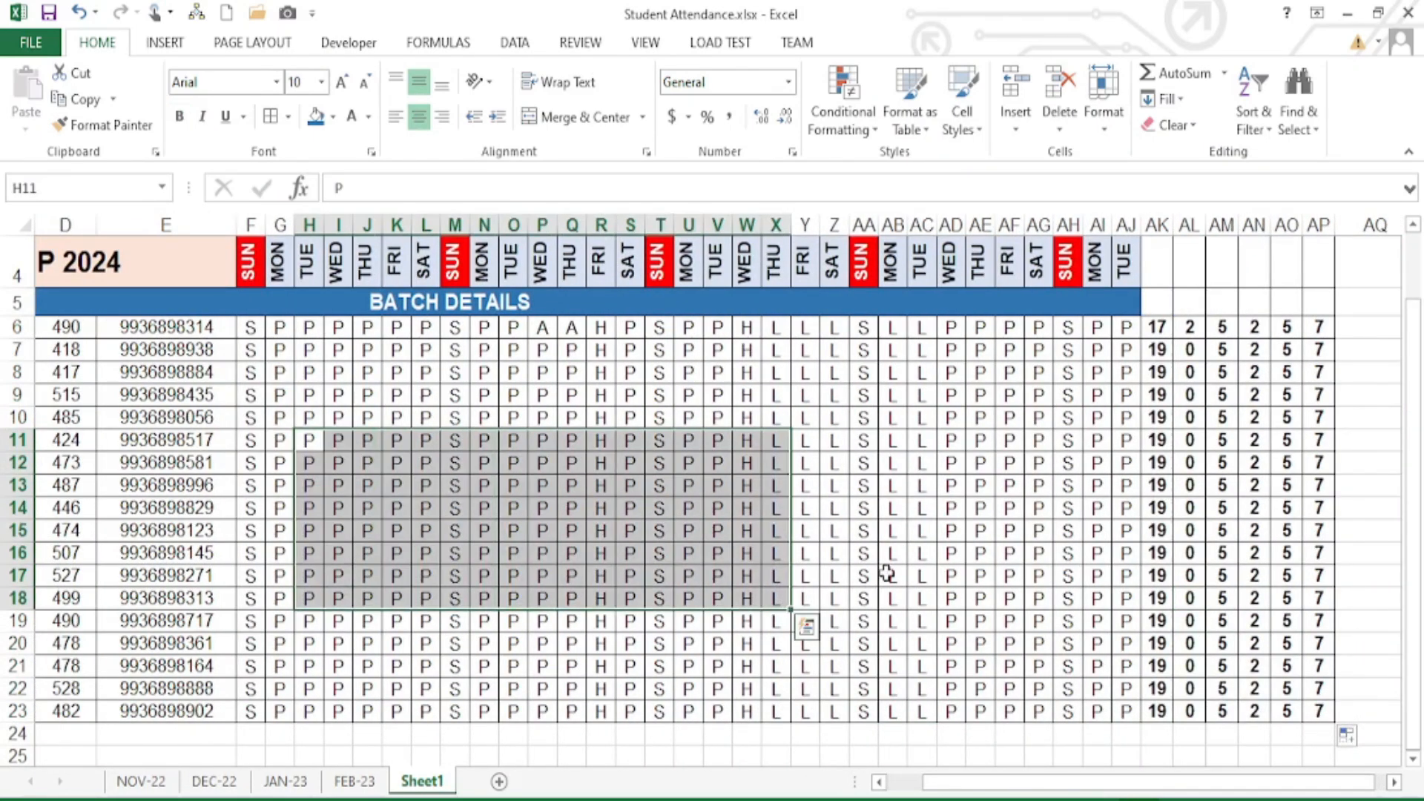
left_click(922, 553)
scroll(922, 552, "up", 1)
scroll(548, 547, "down", 1)
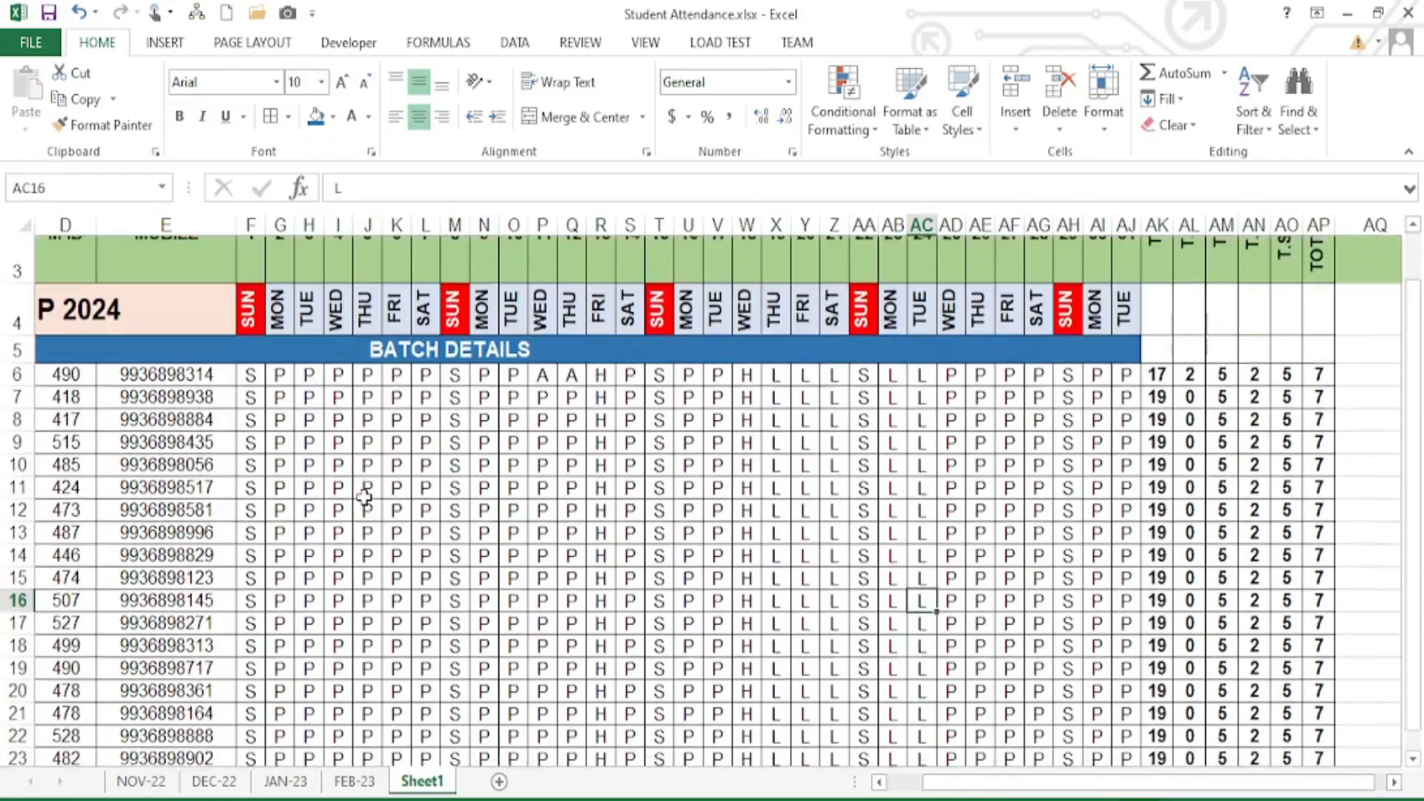
left_click_drag(250, 328, 1123, 712)
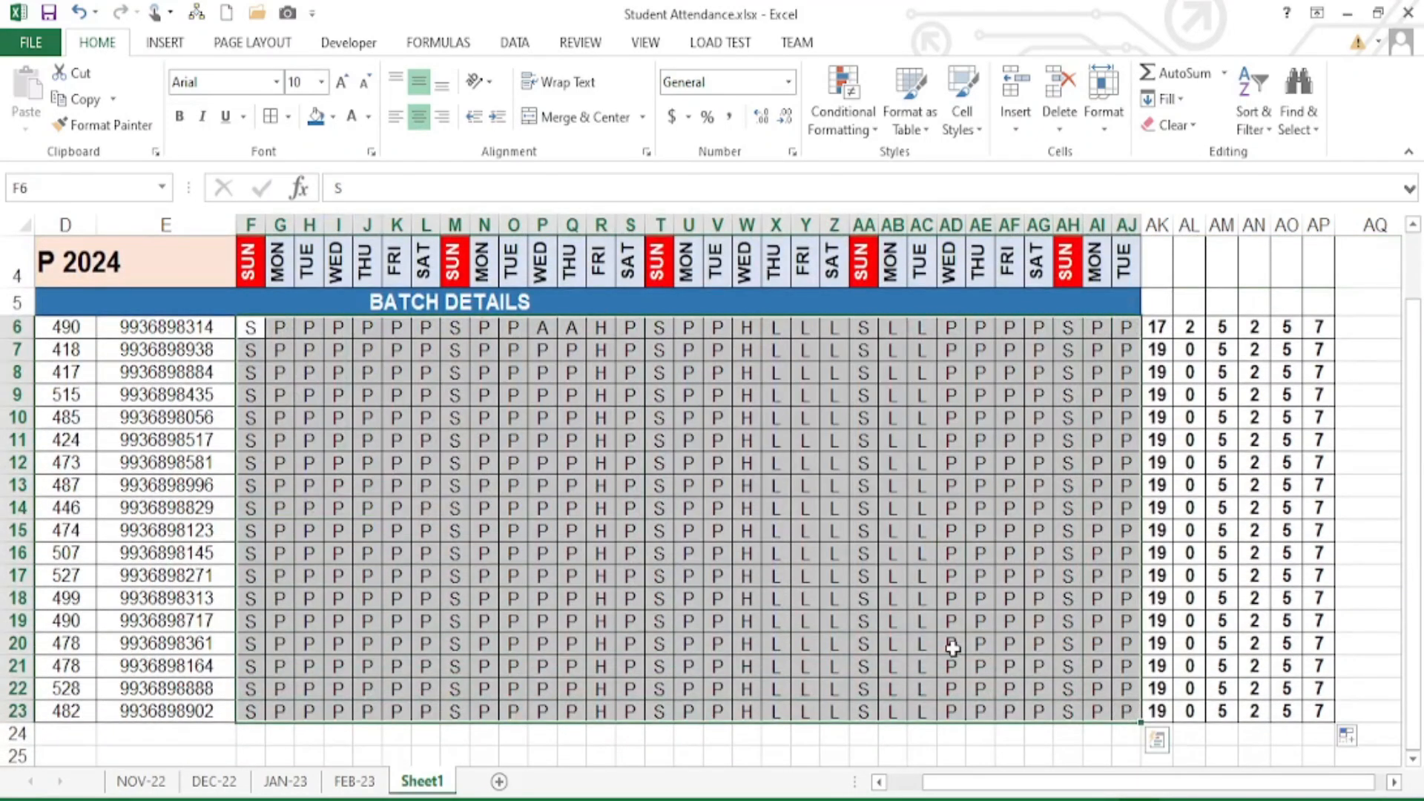
scroll(663, 541, "up", 1)
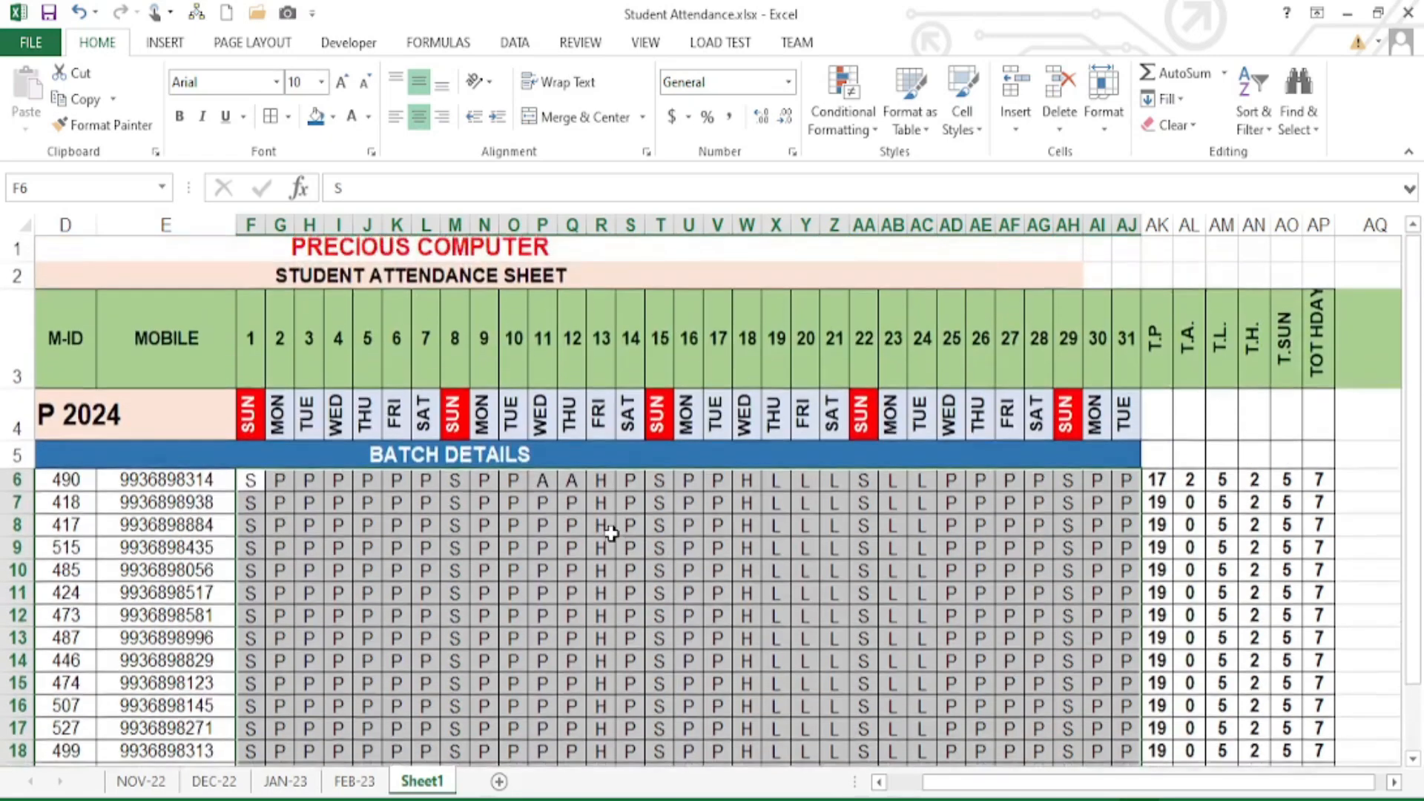
scroll(618, 569, "down", 1)
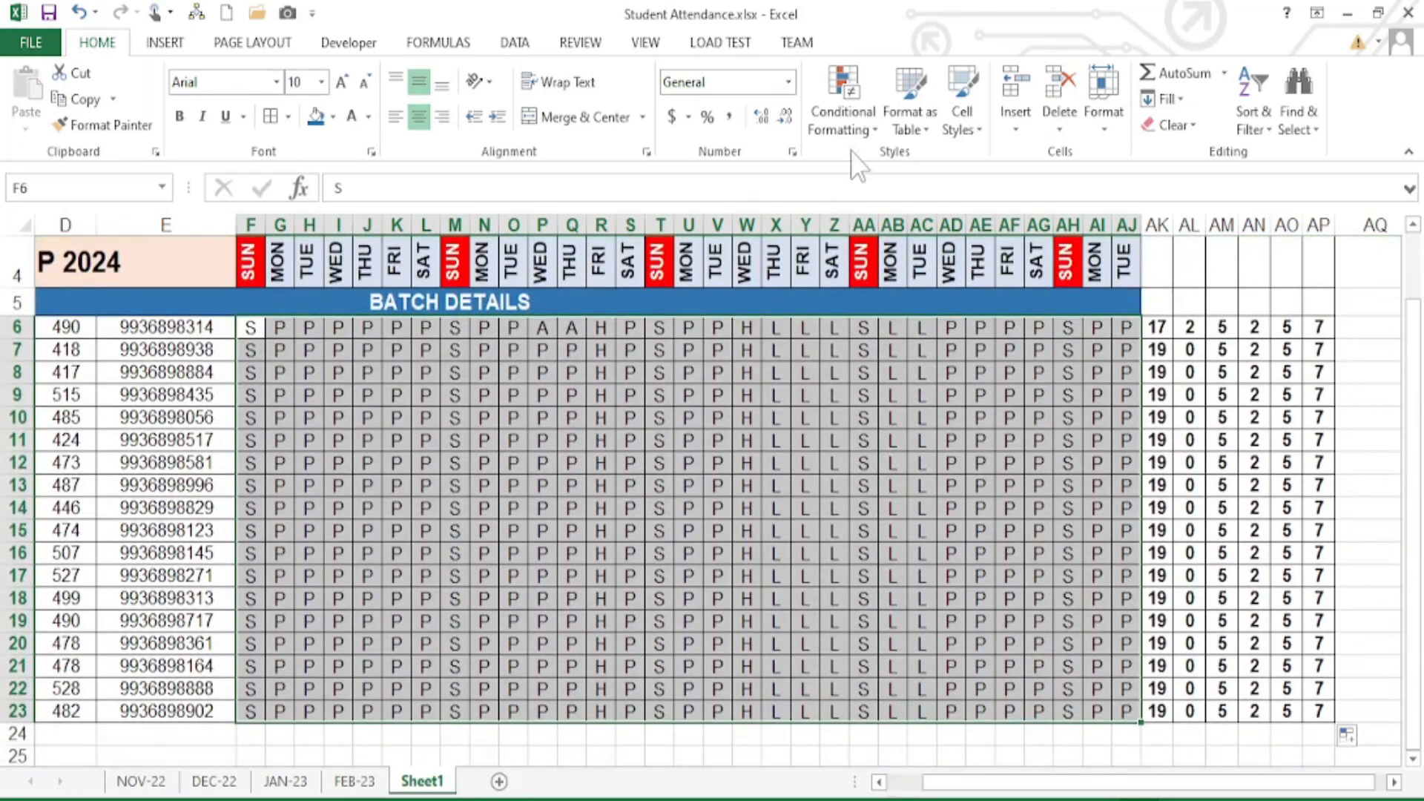
- Start a Text that Contains rule matching S with a custom format
left_click(848, 111)
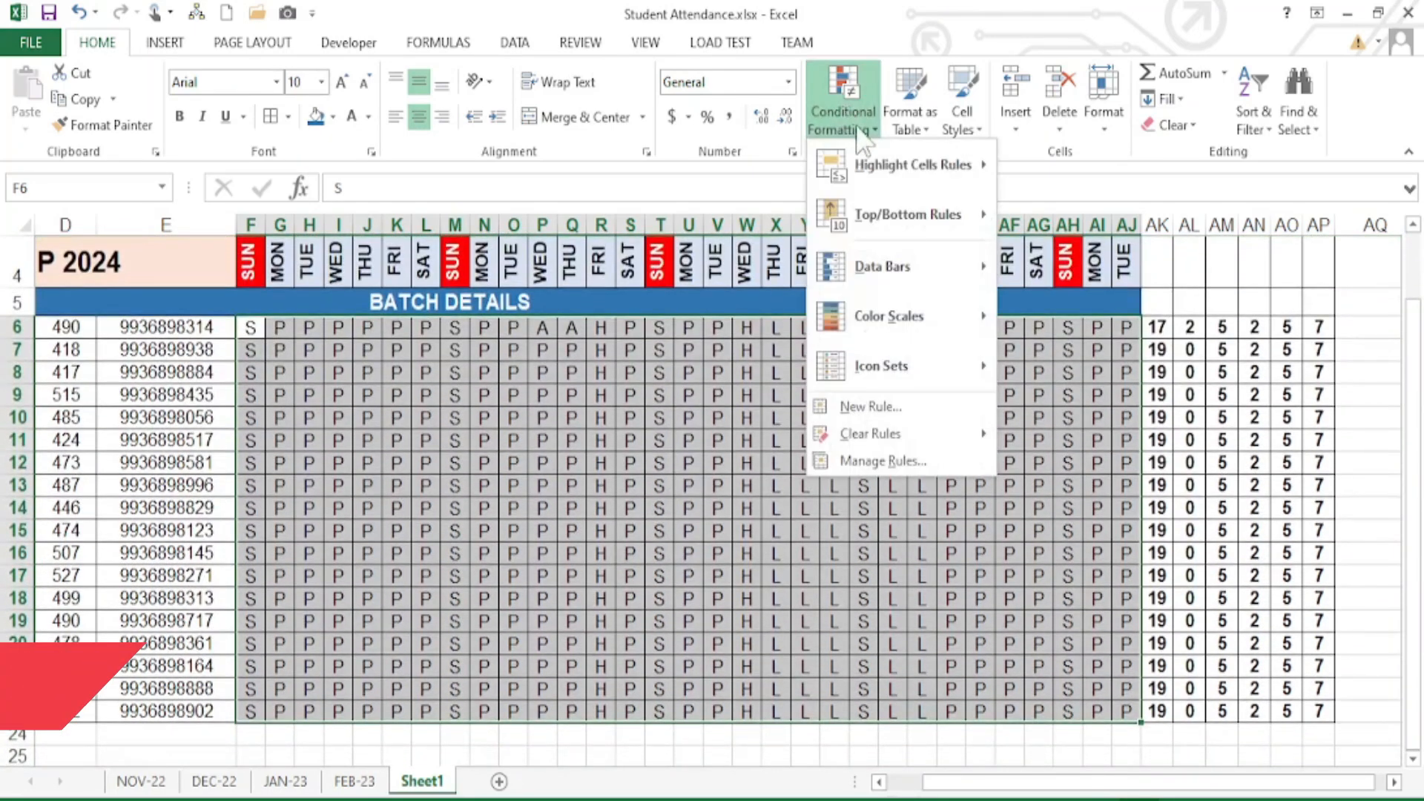
mouse_move(917, 158)
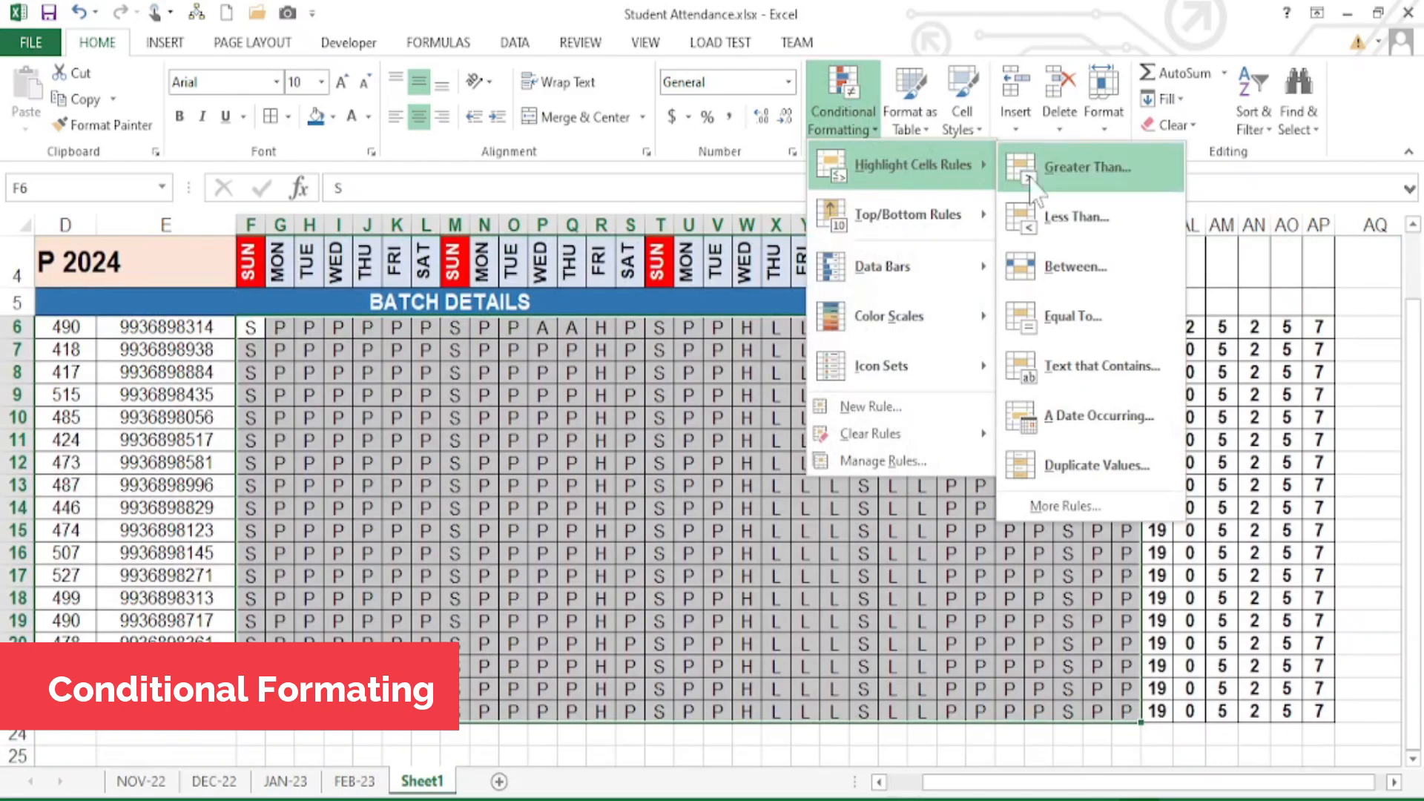
left_click(1126, 373)
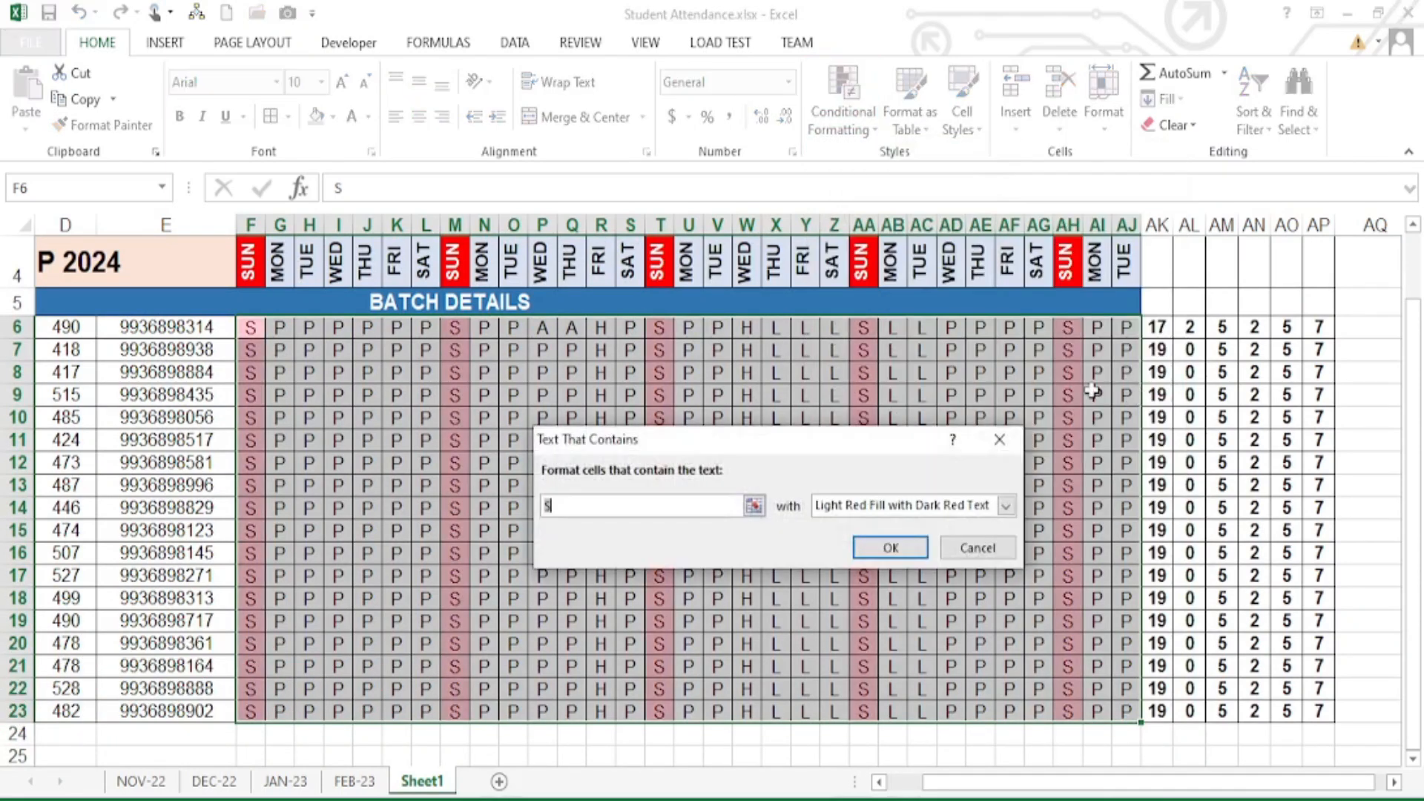
left_click(551, 507)
left_click(924, 512)
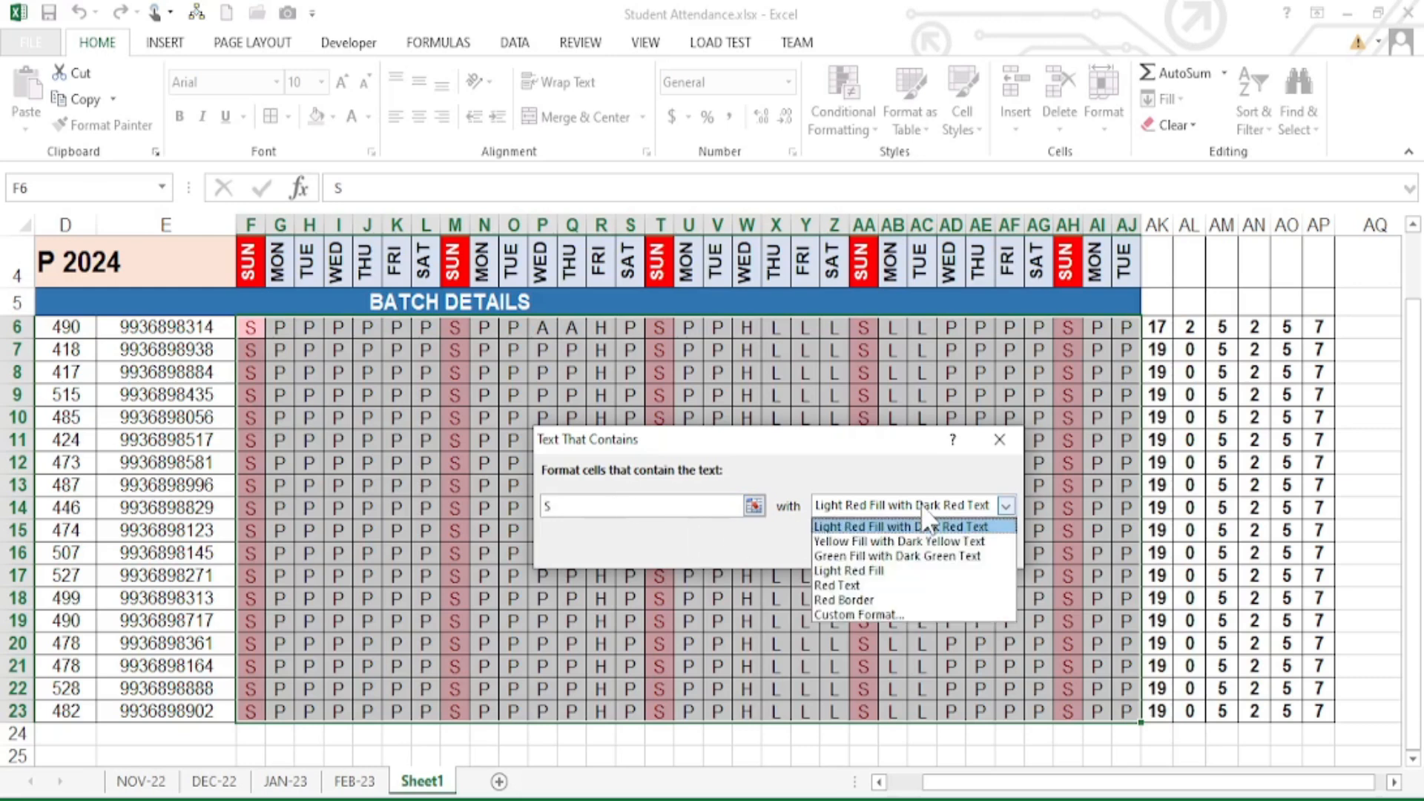
left_click(861, 612)
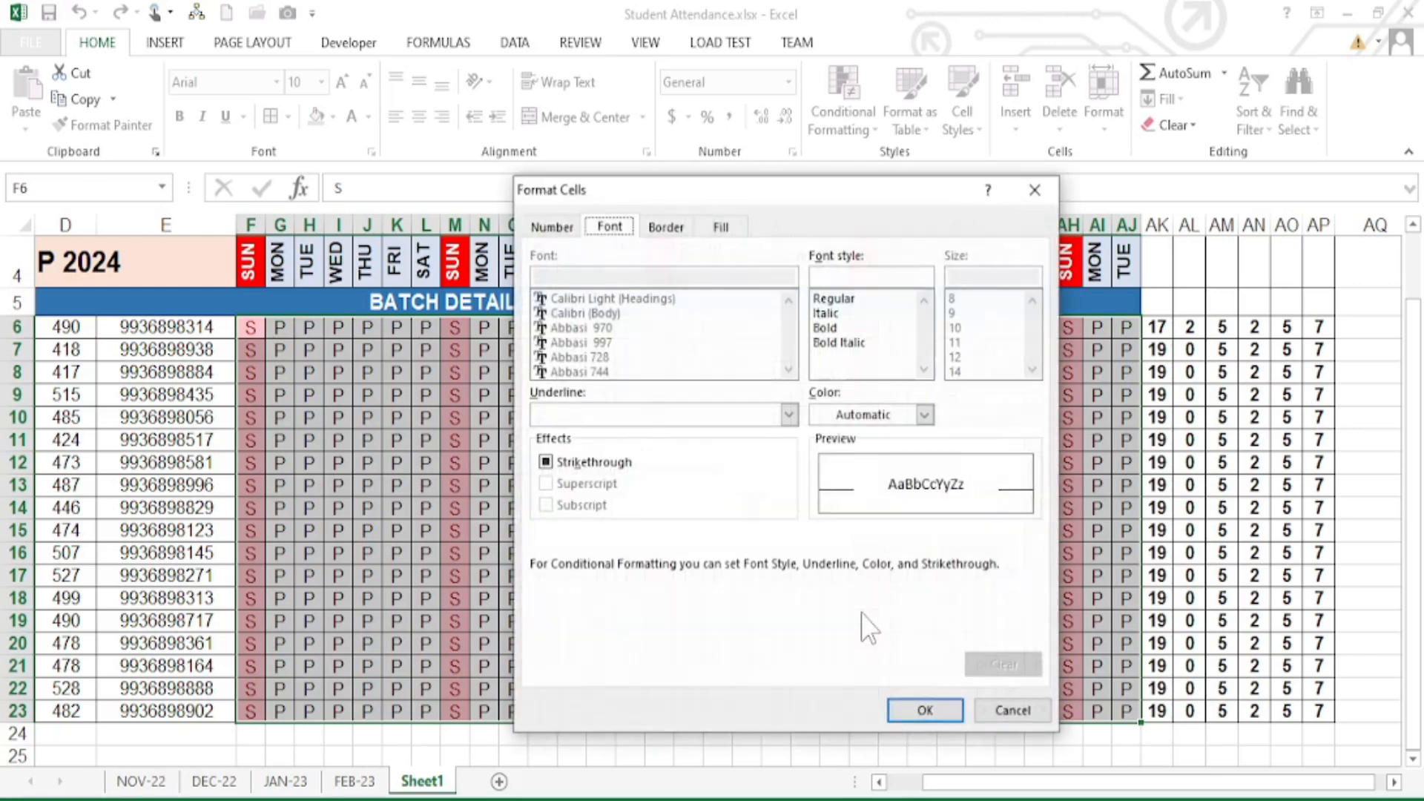
- Give the S rule a red fill with bold white font and apply it
left_click(723, 227)
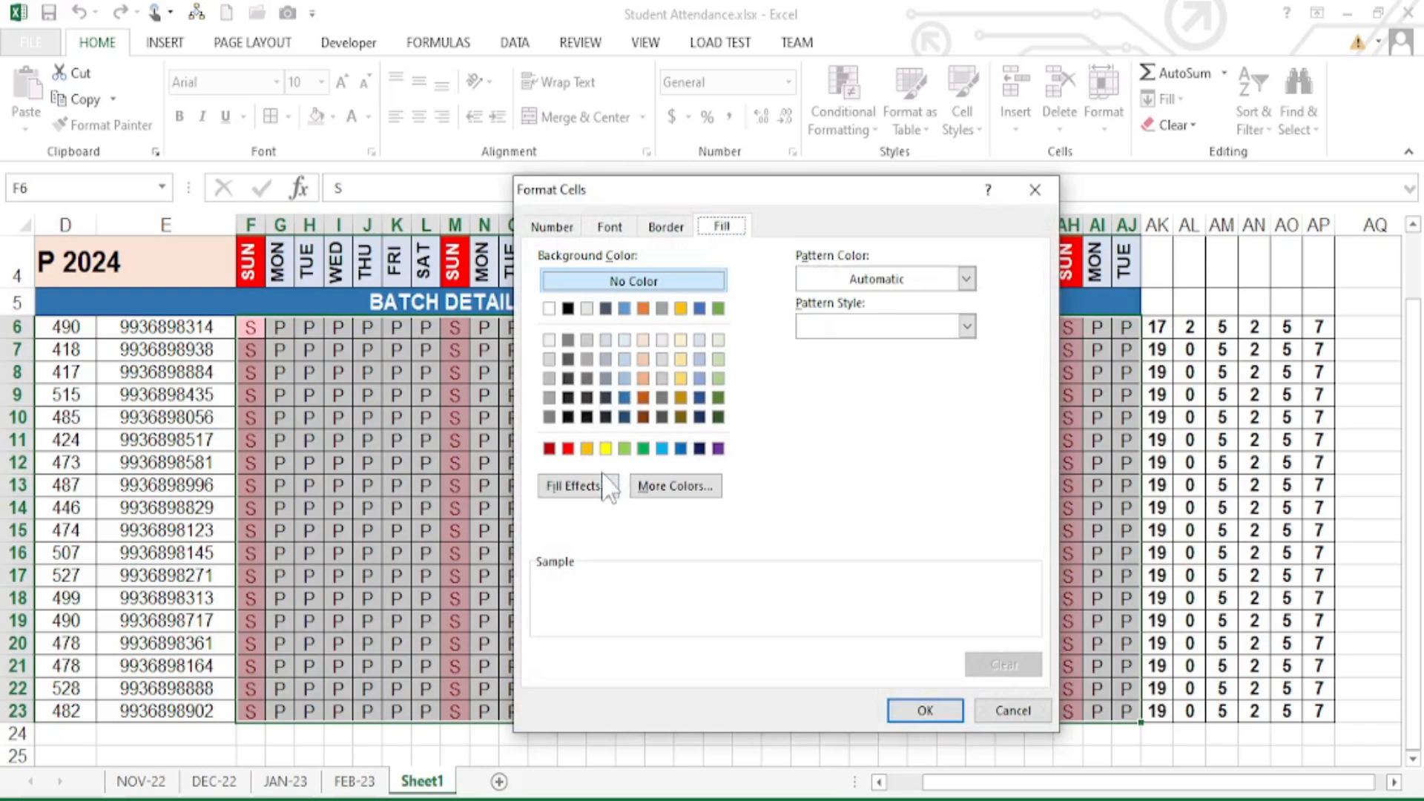
left_click(569, 448)
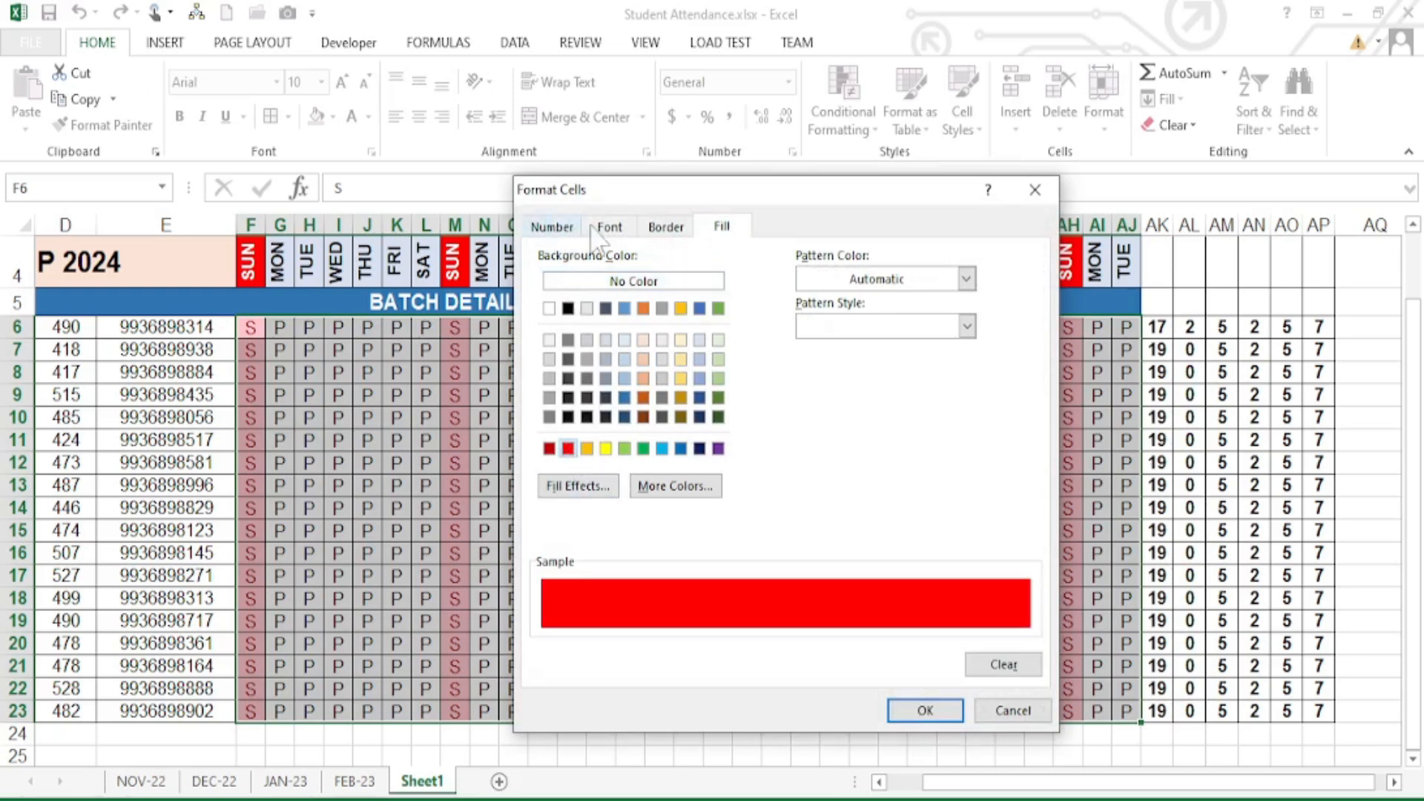
left_click(661, 229)
left_click(616, 228)
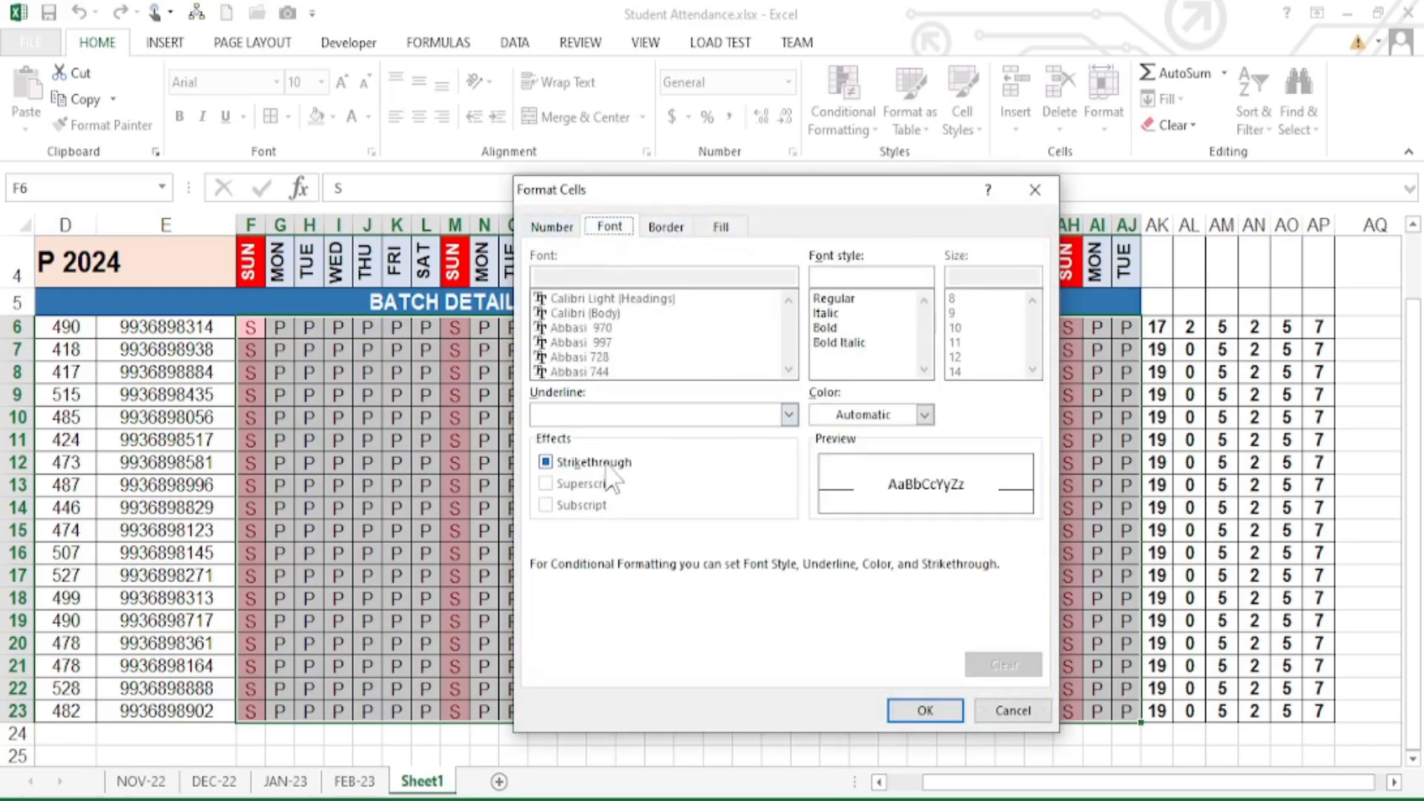
left_click(825, 328)
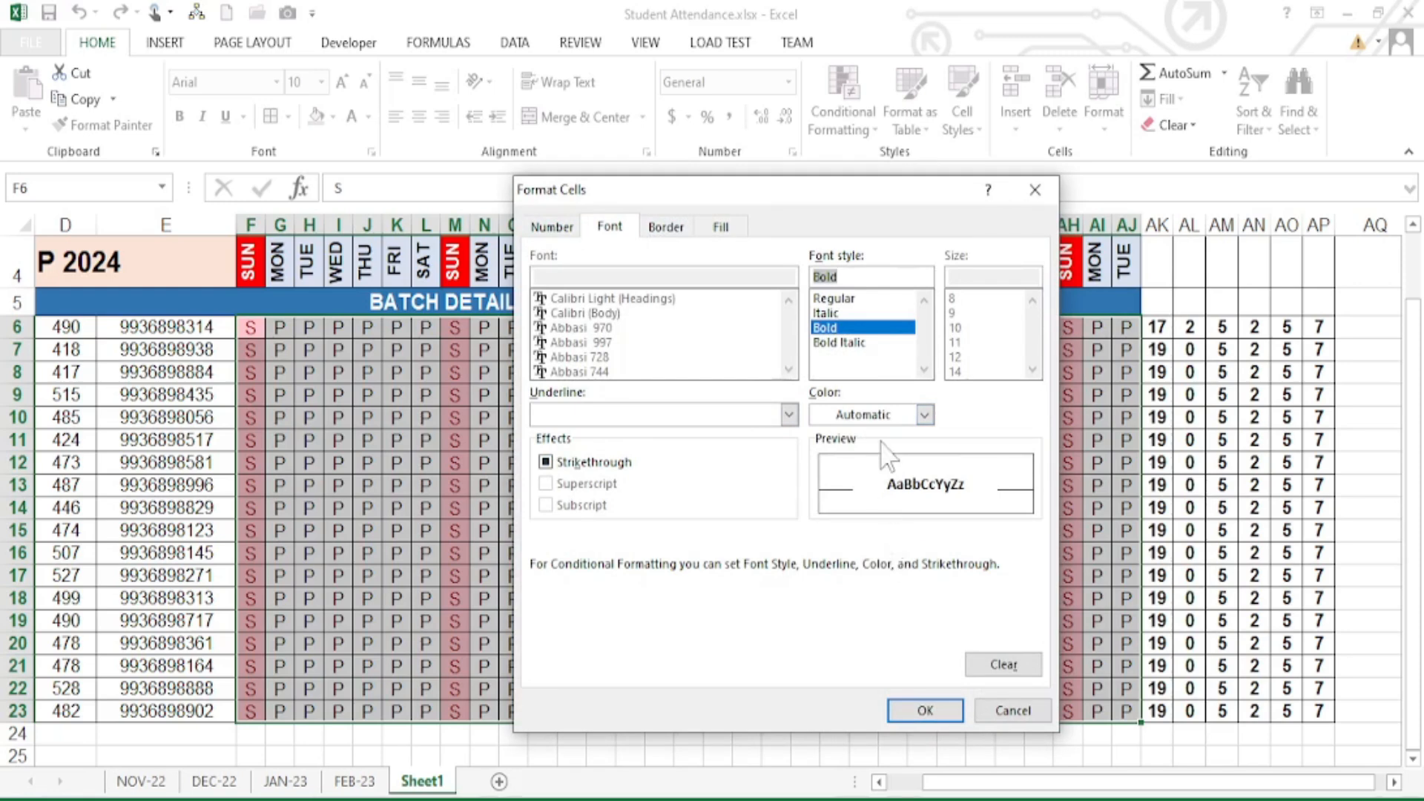
left_click(894, 415)
left_click(820, 491)
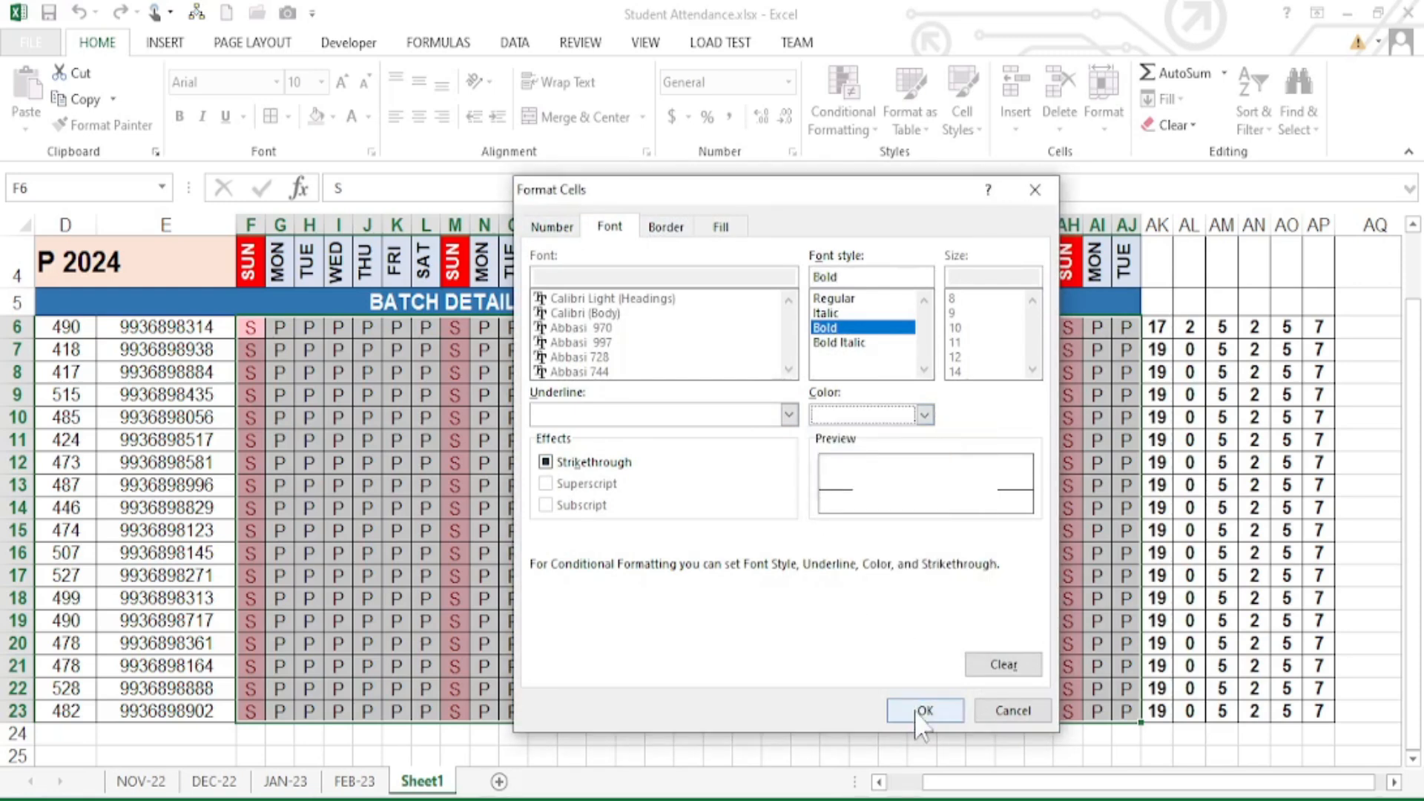
left_click(925, 711)
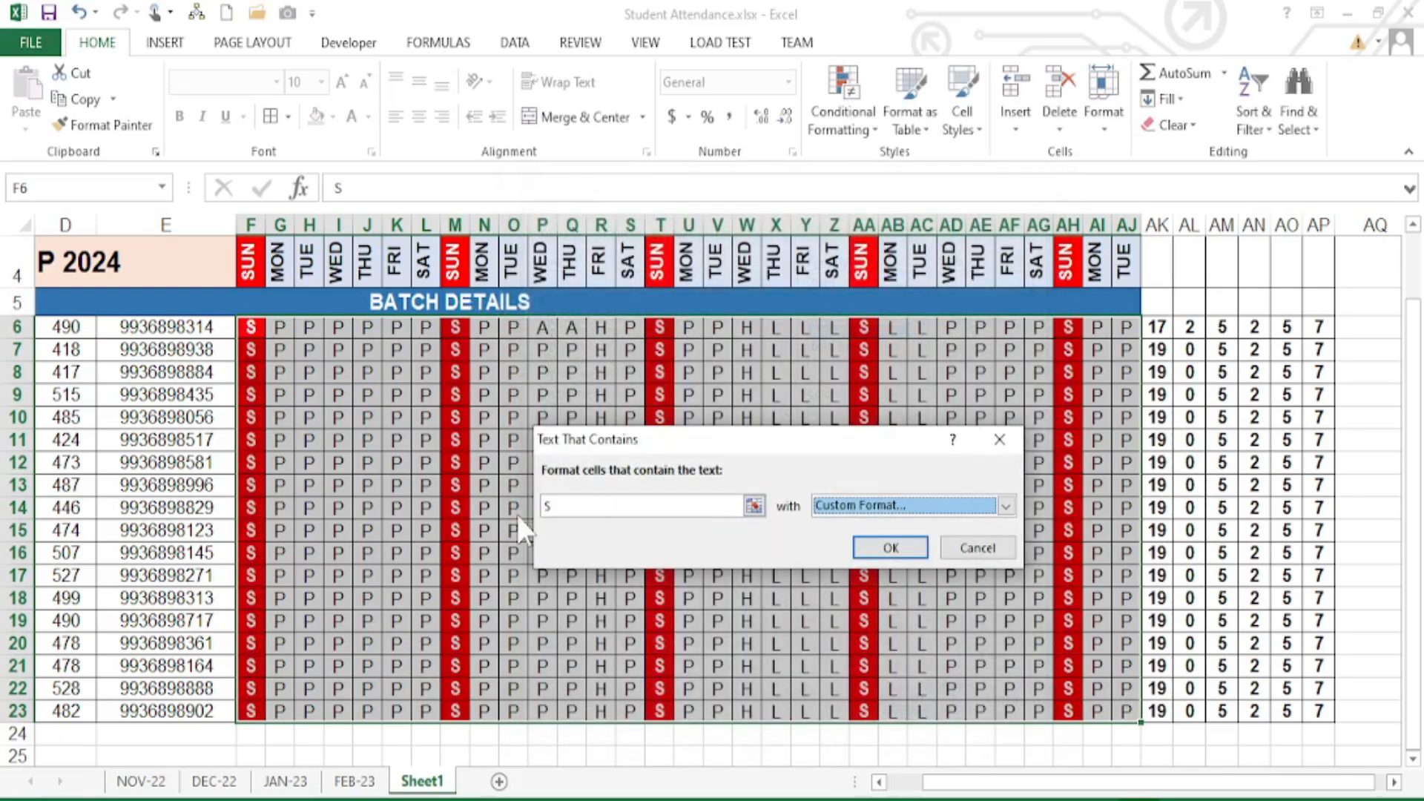
left_click(891, 549)
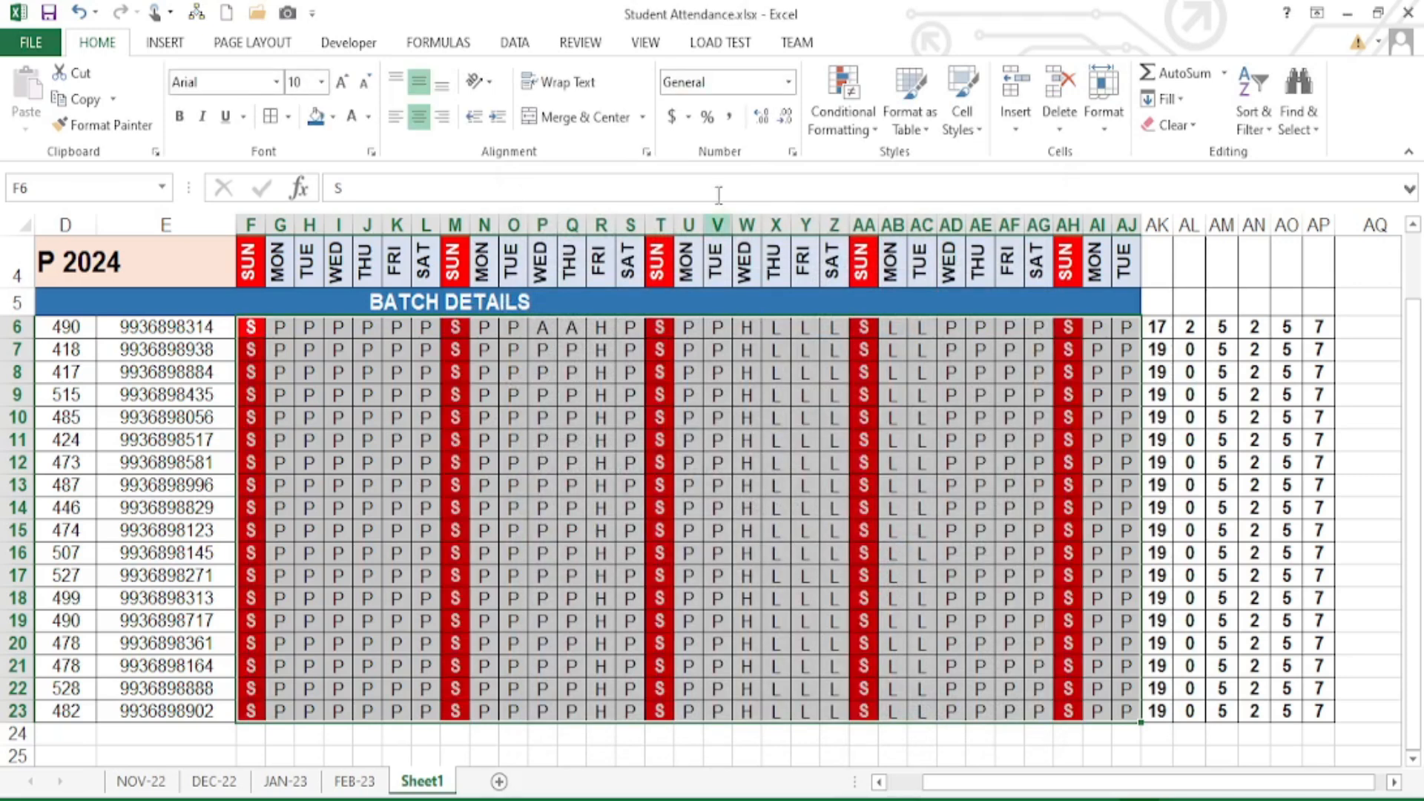
- Add a Text that Contains rule for P using Green Fill with Dark Green Text
left_click(847, 111)
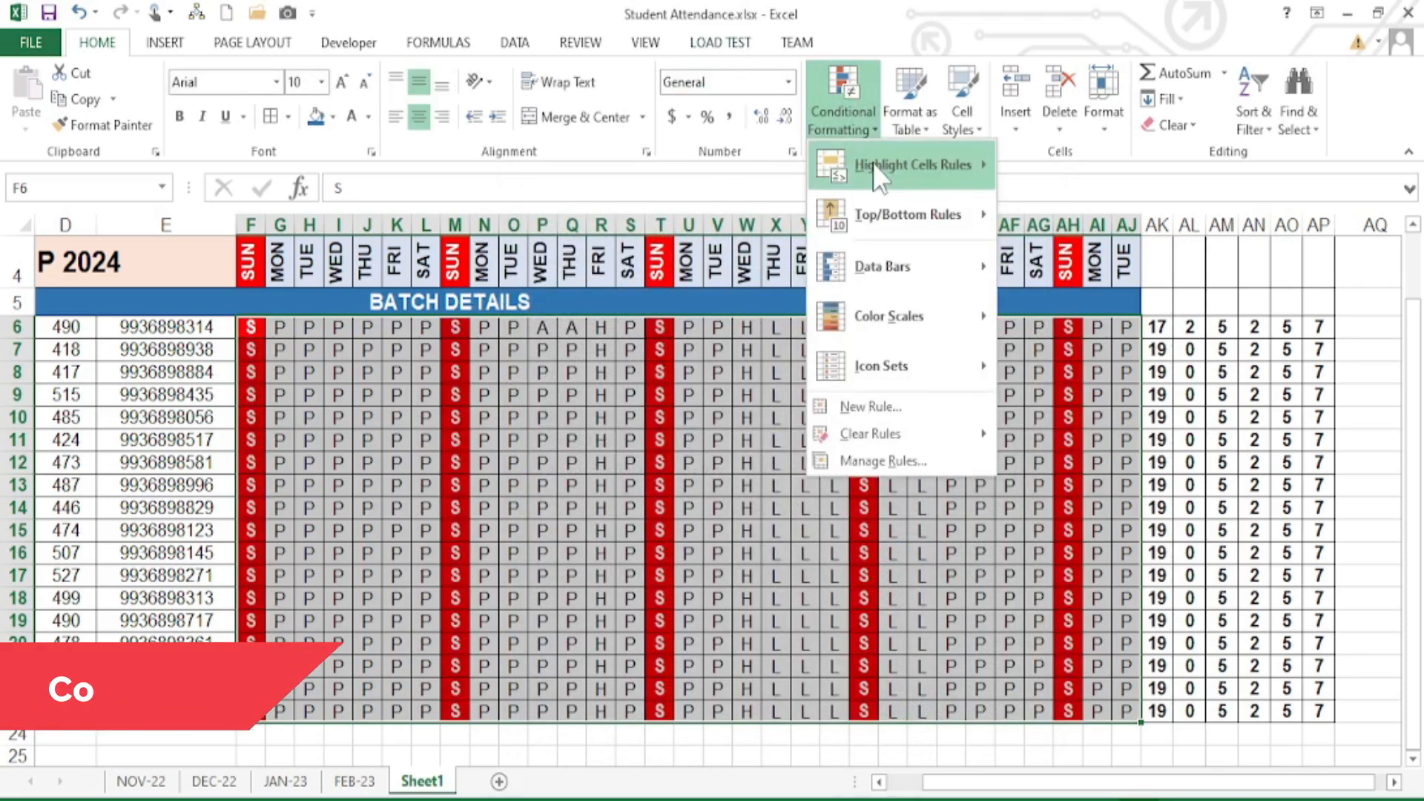
mouse_move(913, 165)
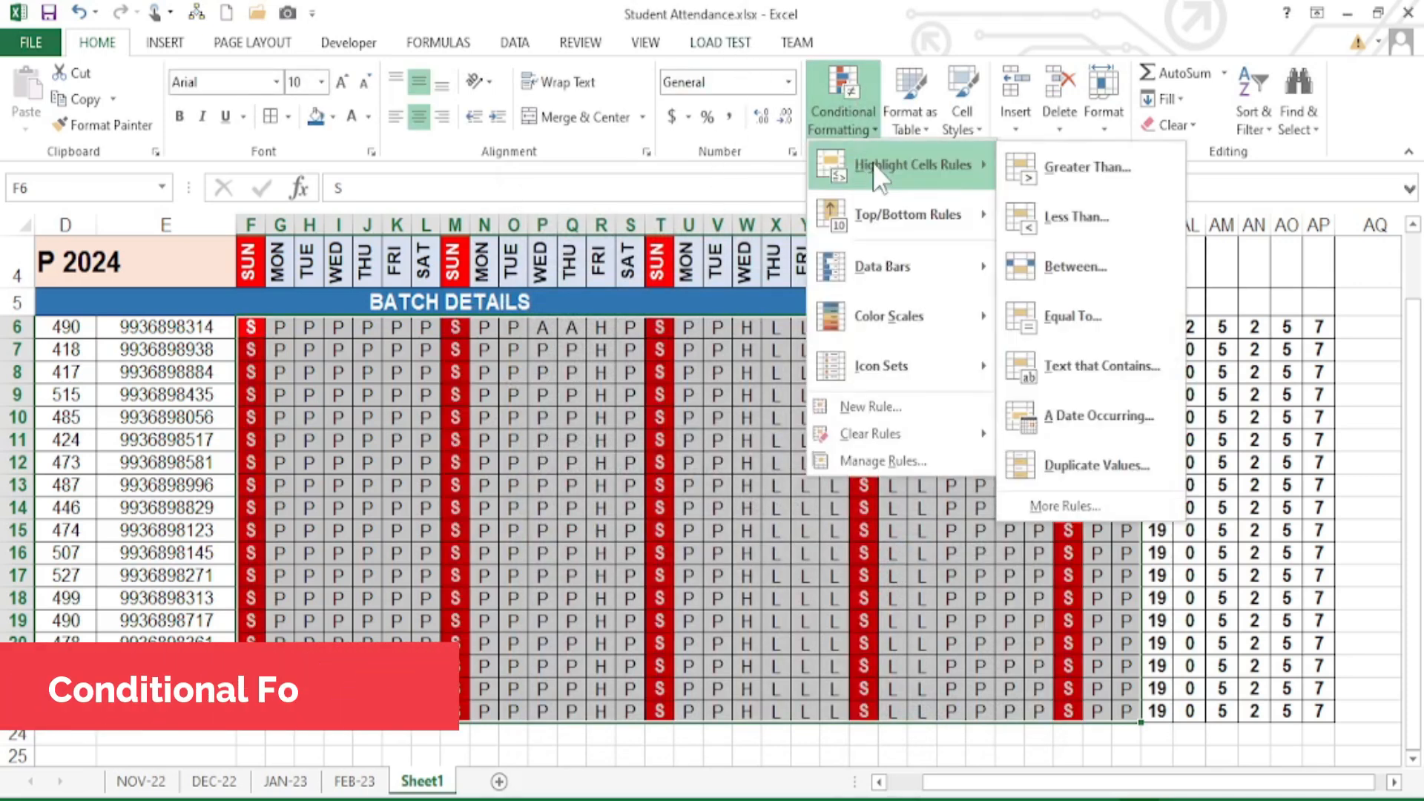
left_click(1075, 377)
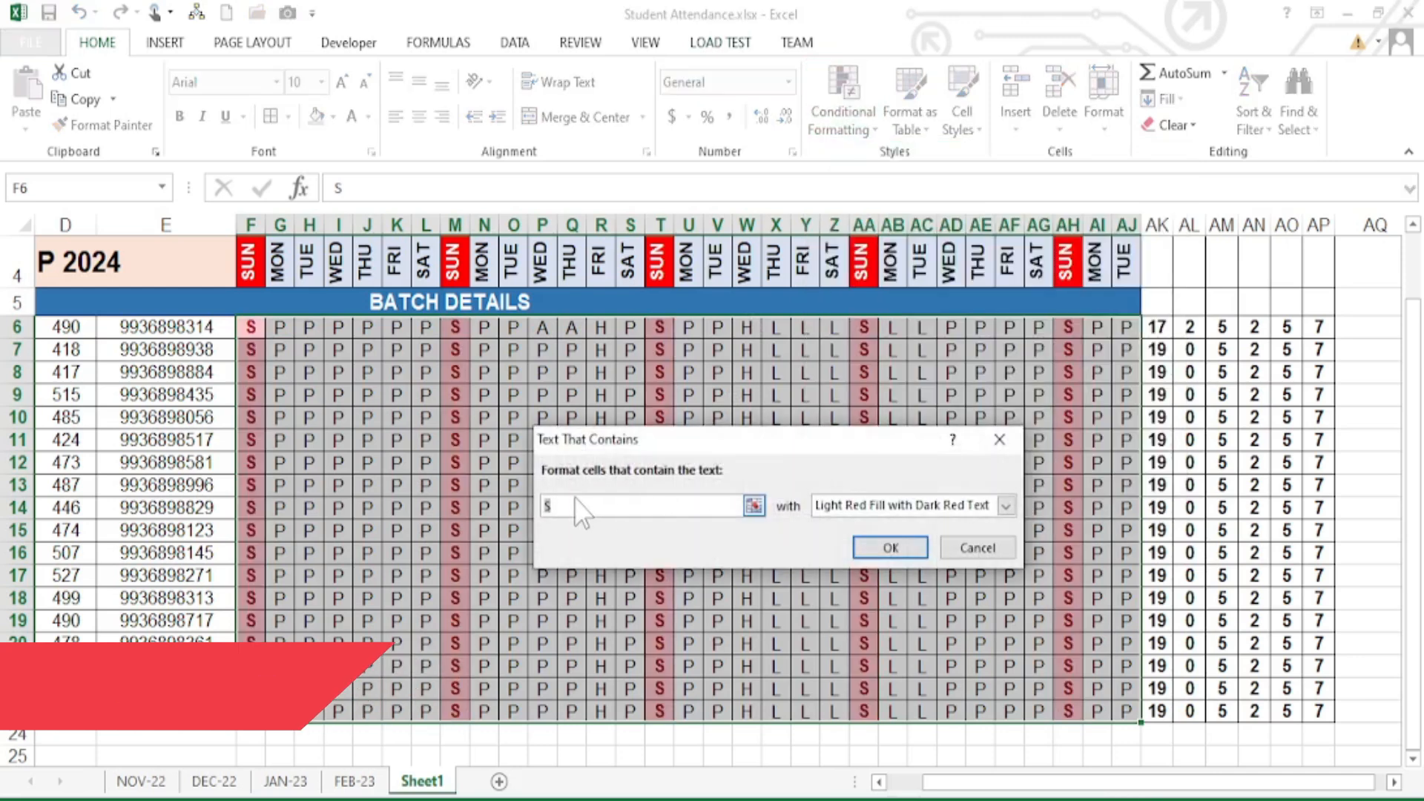
key("BackSpace")
type("P")
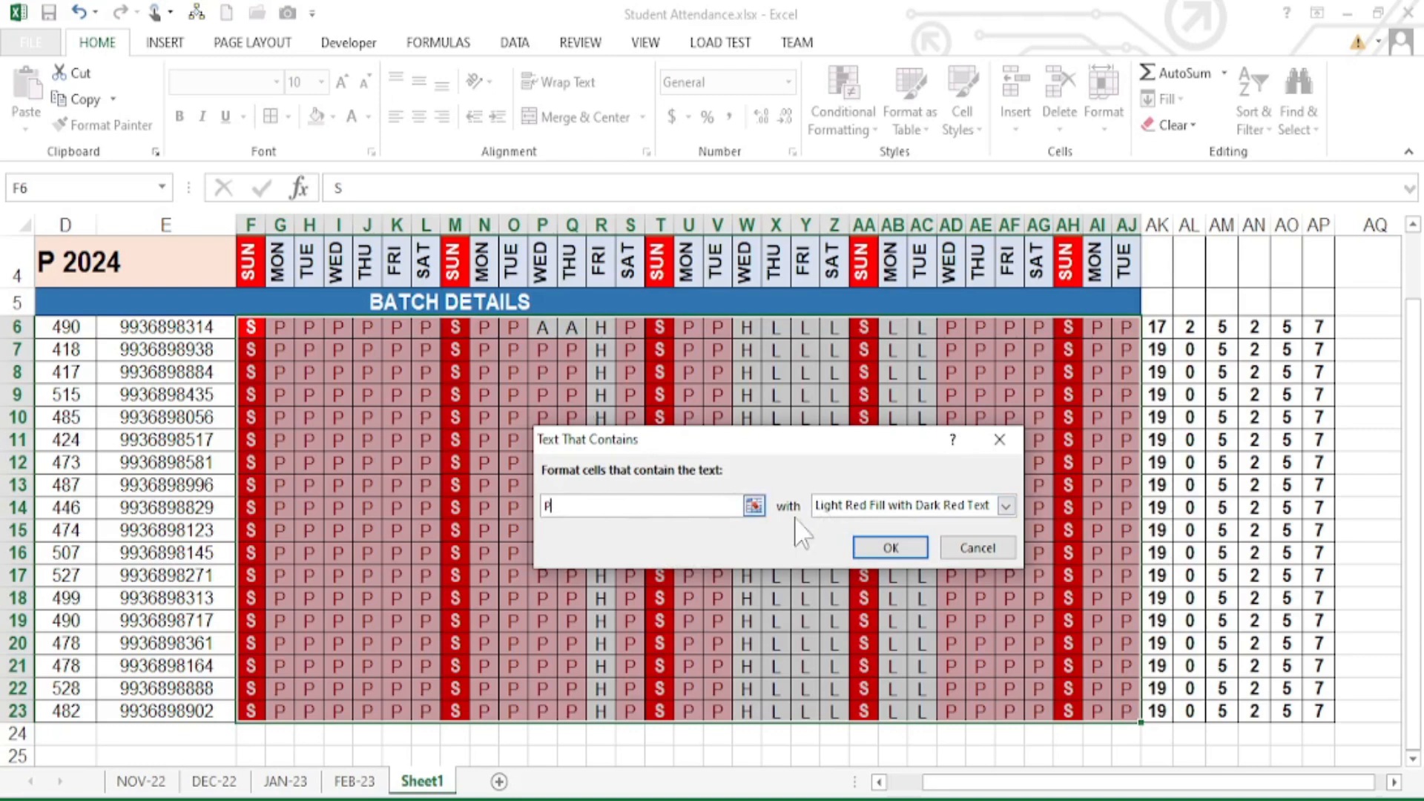
left_click(873, 509)
left_click(879, 555)
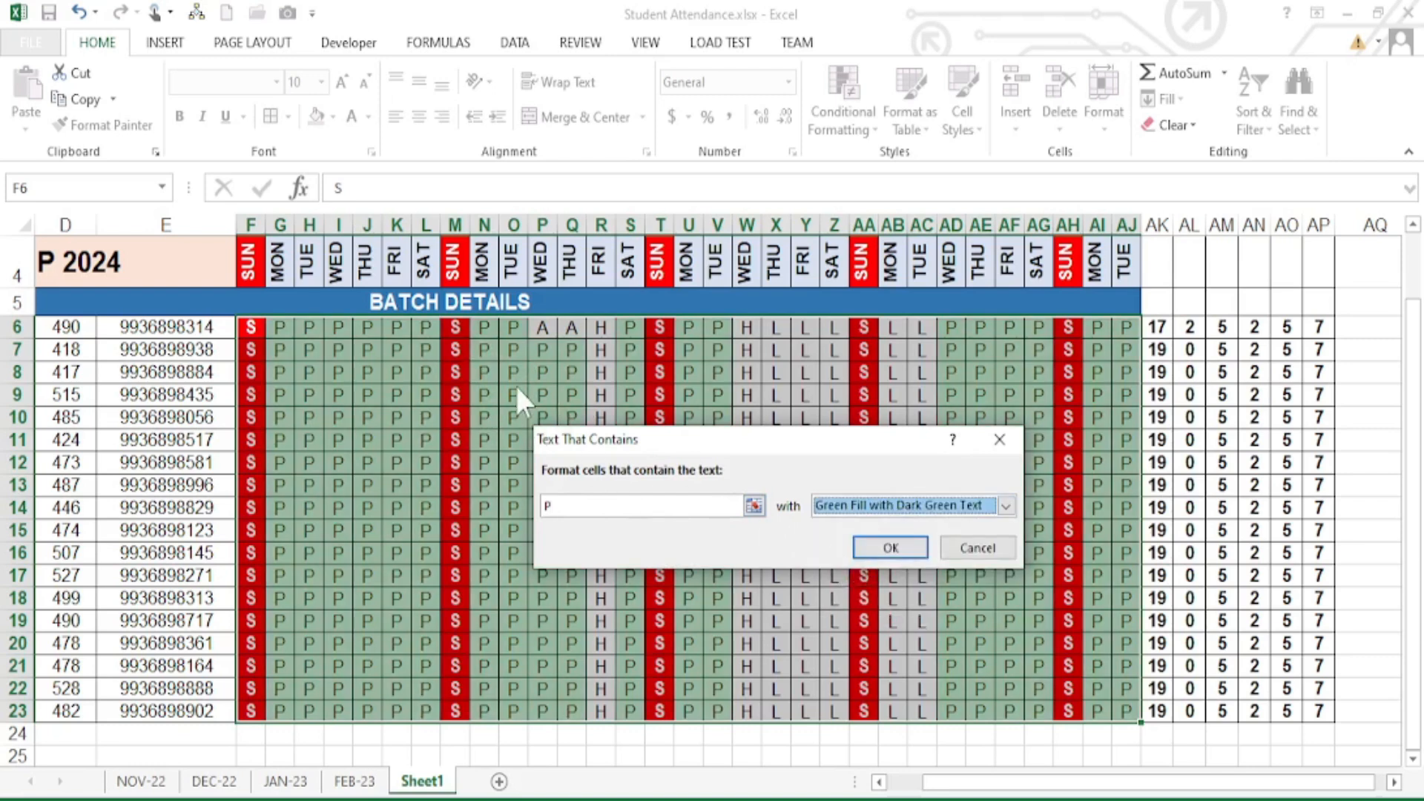
left_click(891, 549)
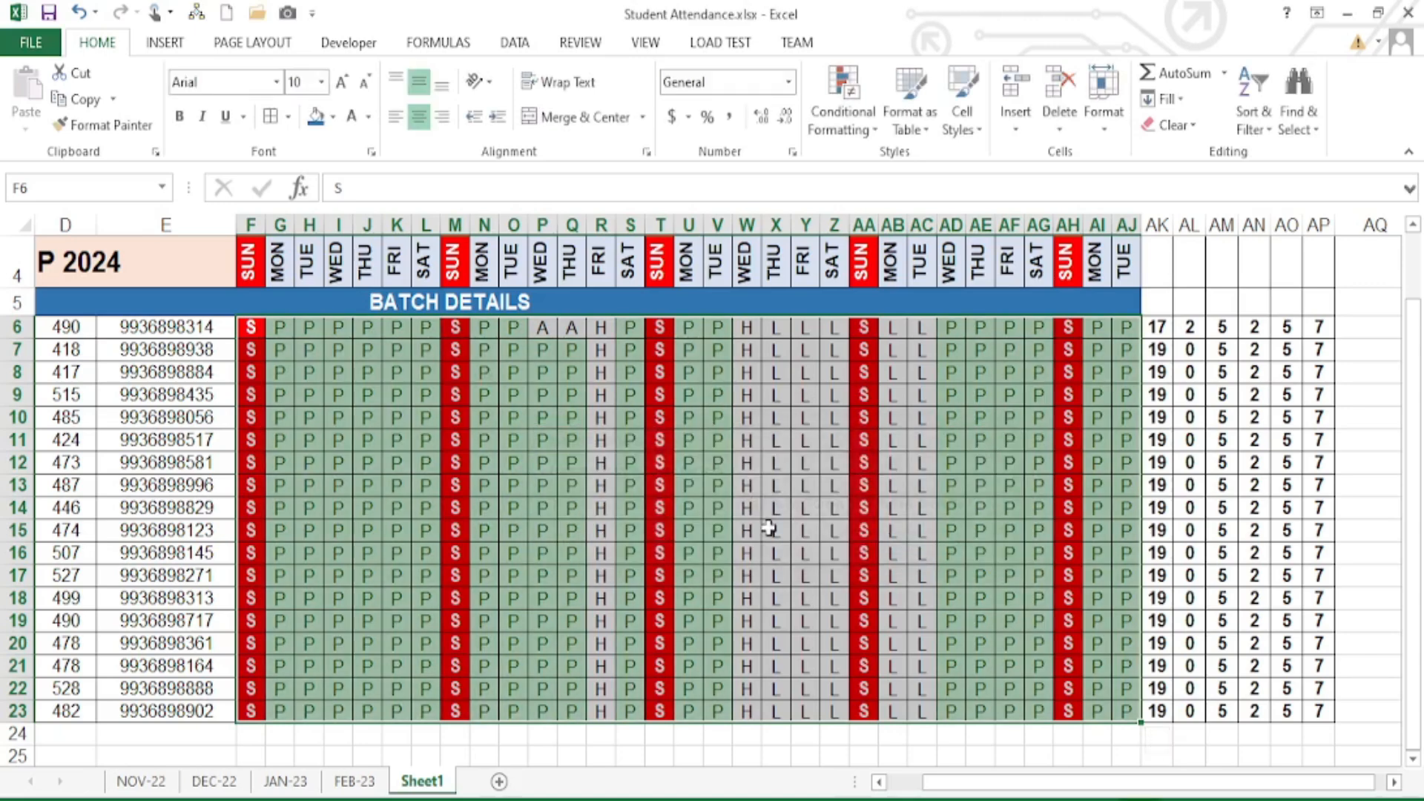
- Mark cells G9 and I10 absent with A
scroll(611, 483, "down", 3)
scroll(620, 493, "up", 4)
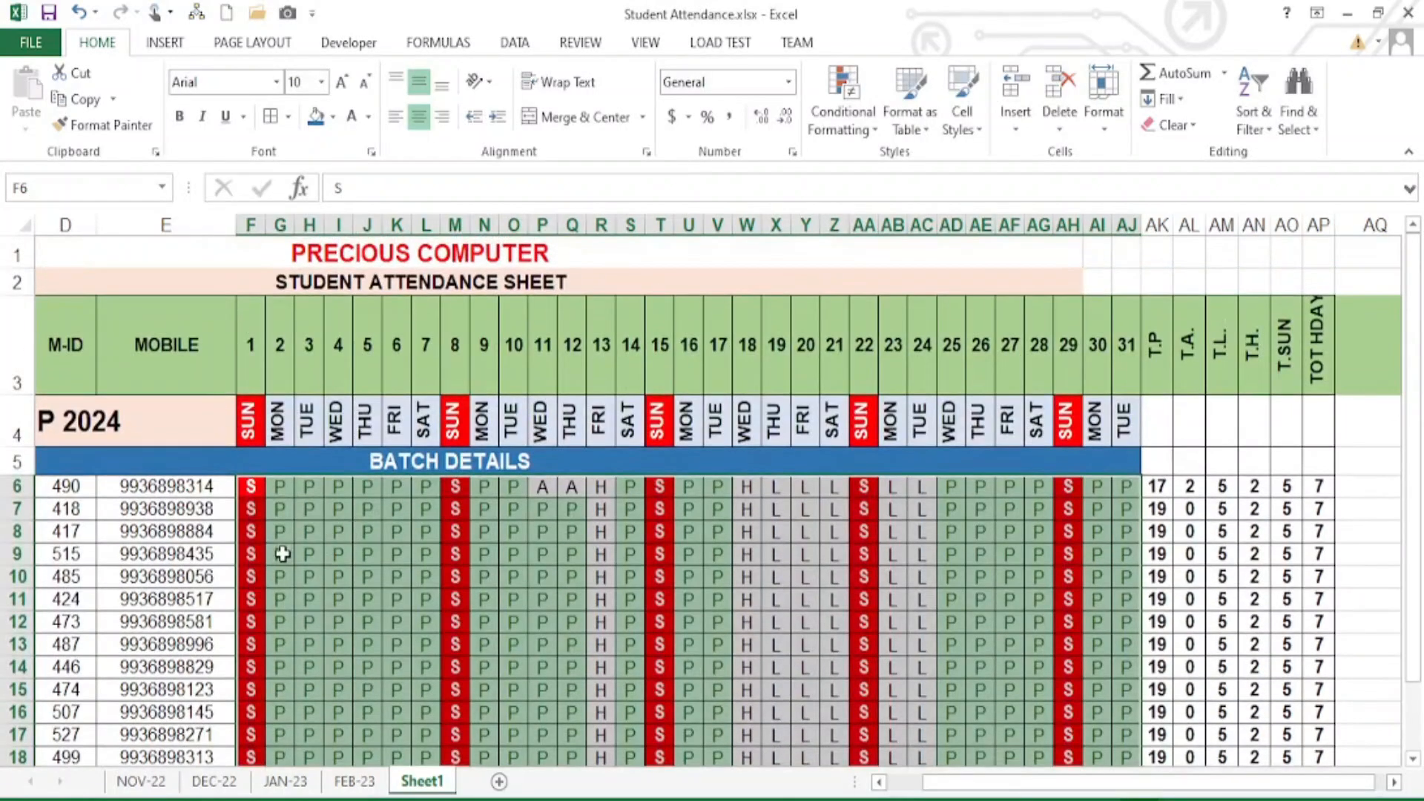
left_click(283, 554)
type("A")
left_click(340, 577)
type("A")
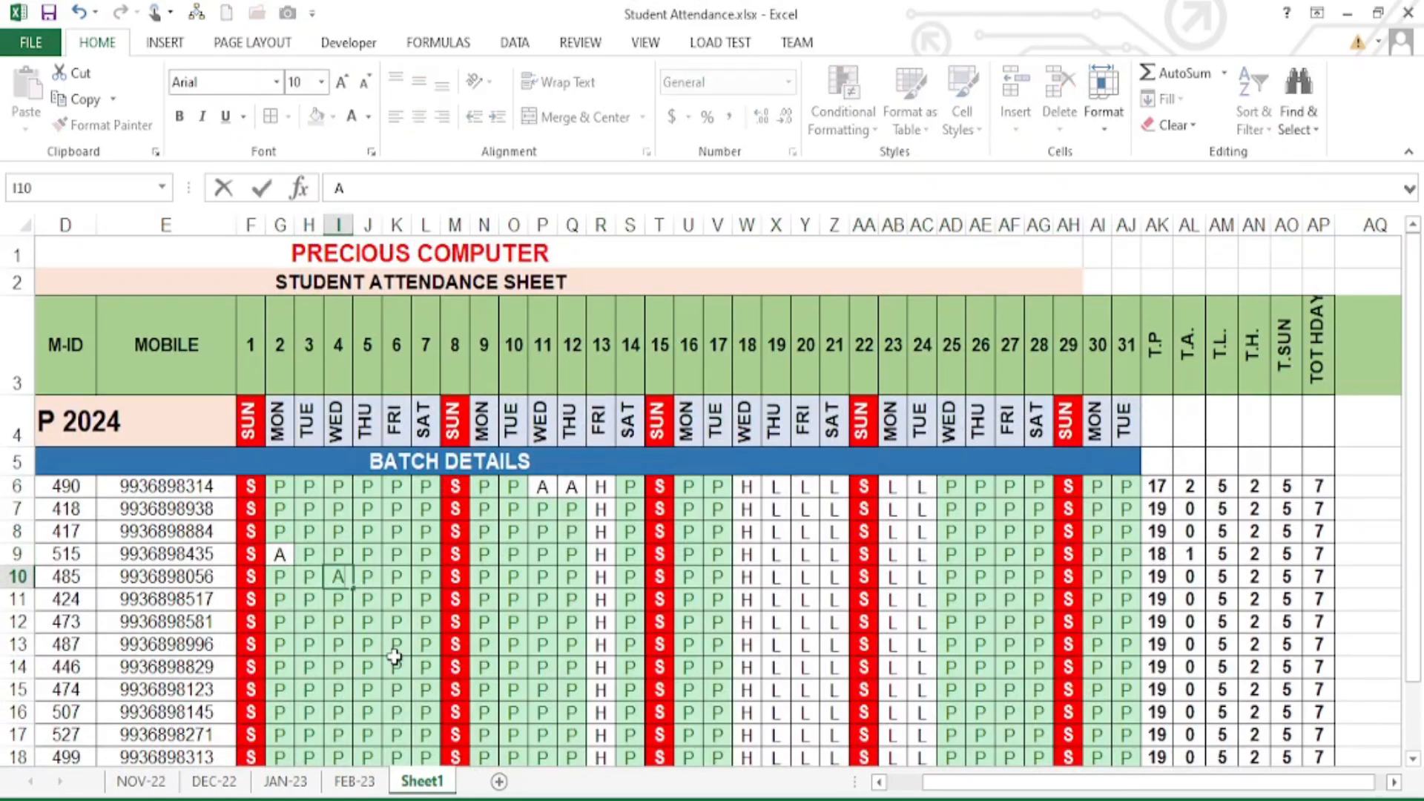
key("Tab")
key("Tab")
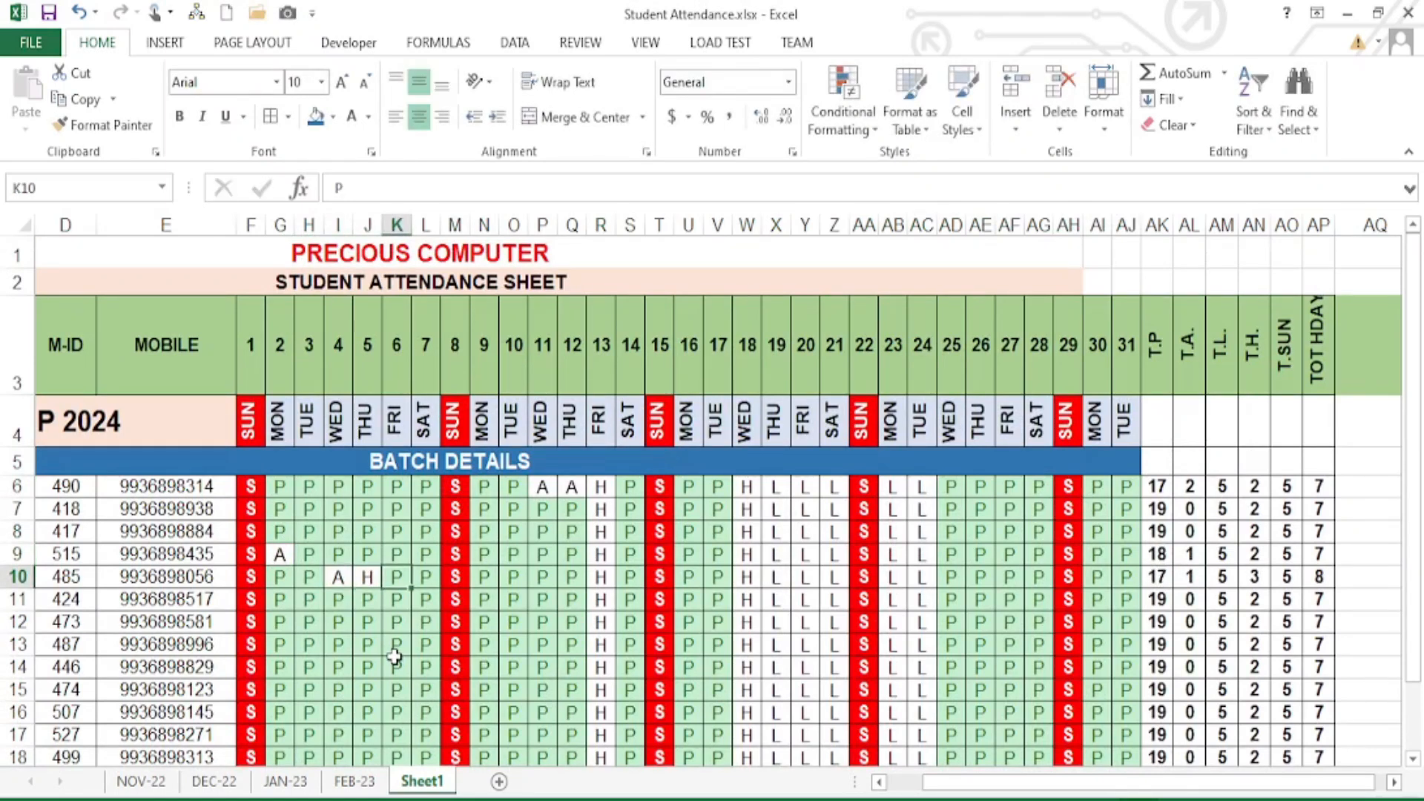
key("Down")
- Enter L leave marks in cells from K11 through H14
key("Down")
type("L")
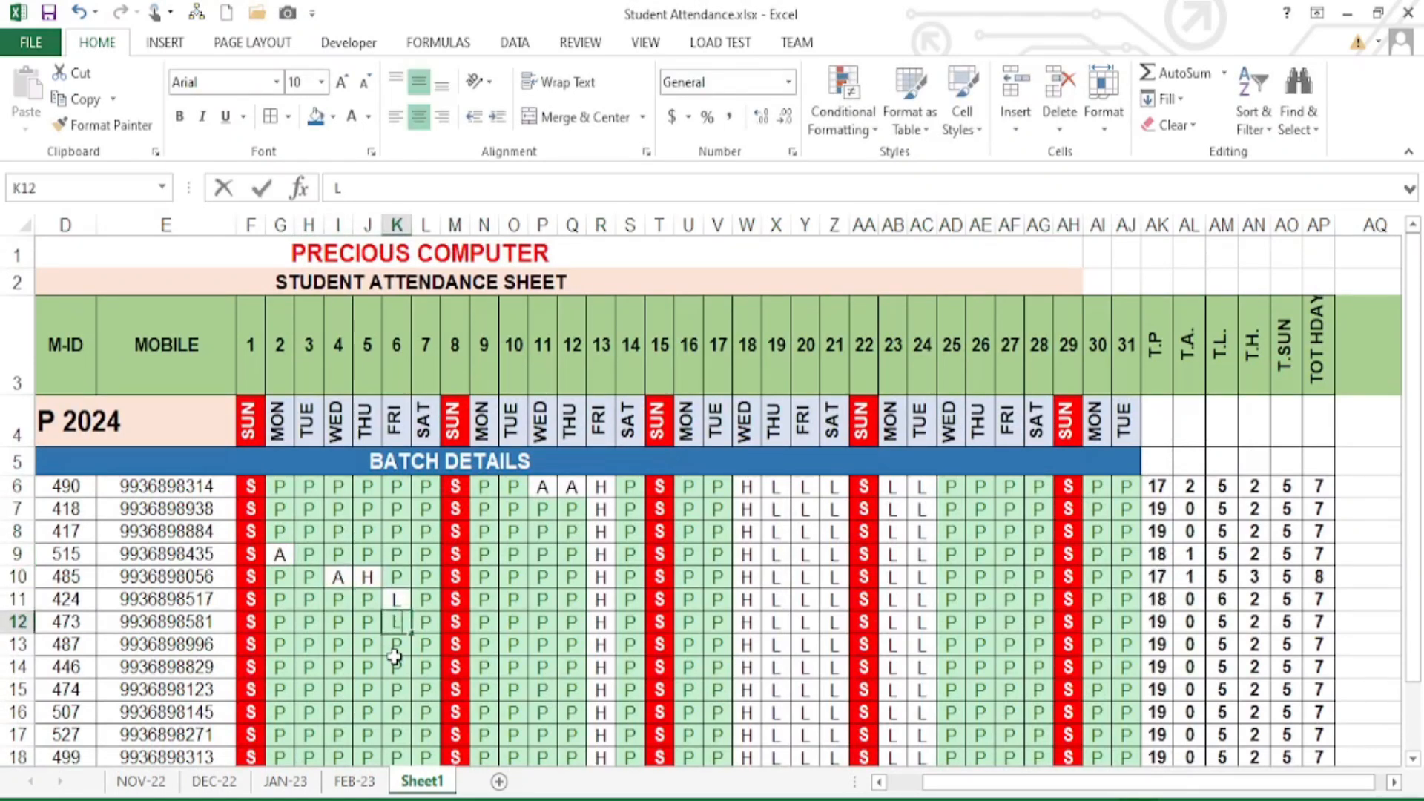
key("Left")
type("L")
key("Left")
type("L")
key("Left")
key("Down")
type("L")
key("Down")
type("L")
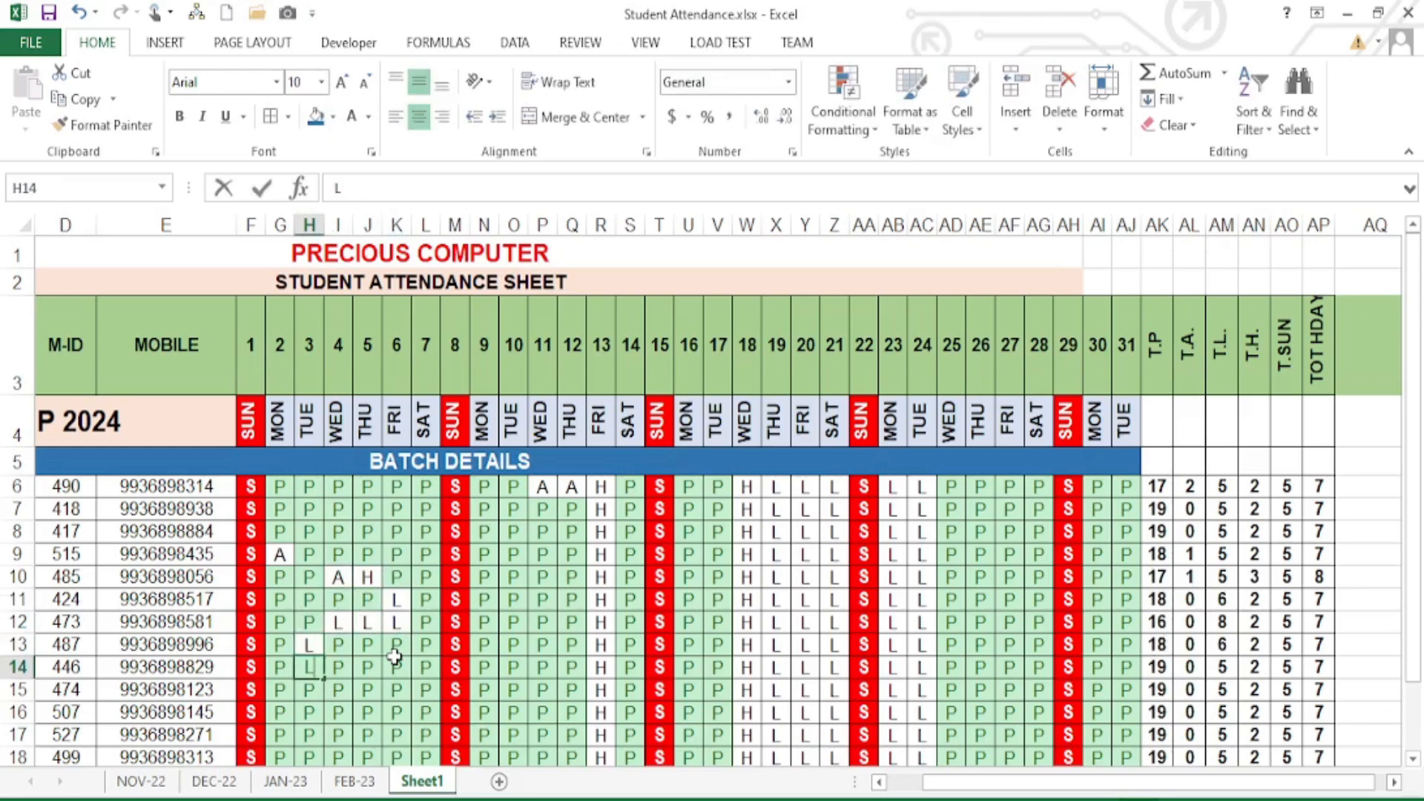
key("Down")
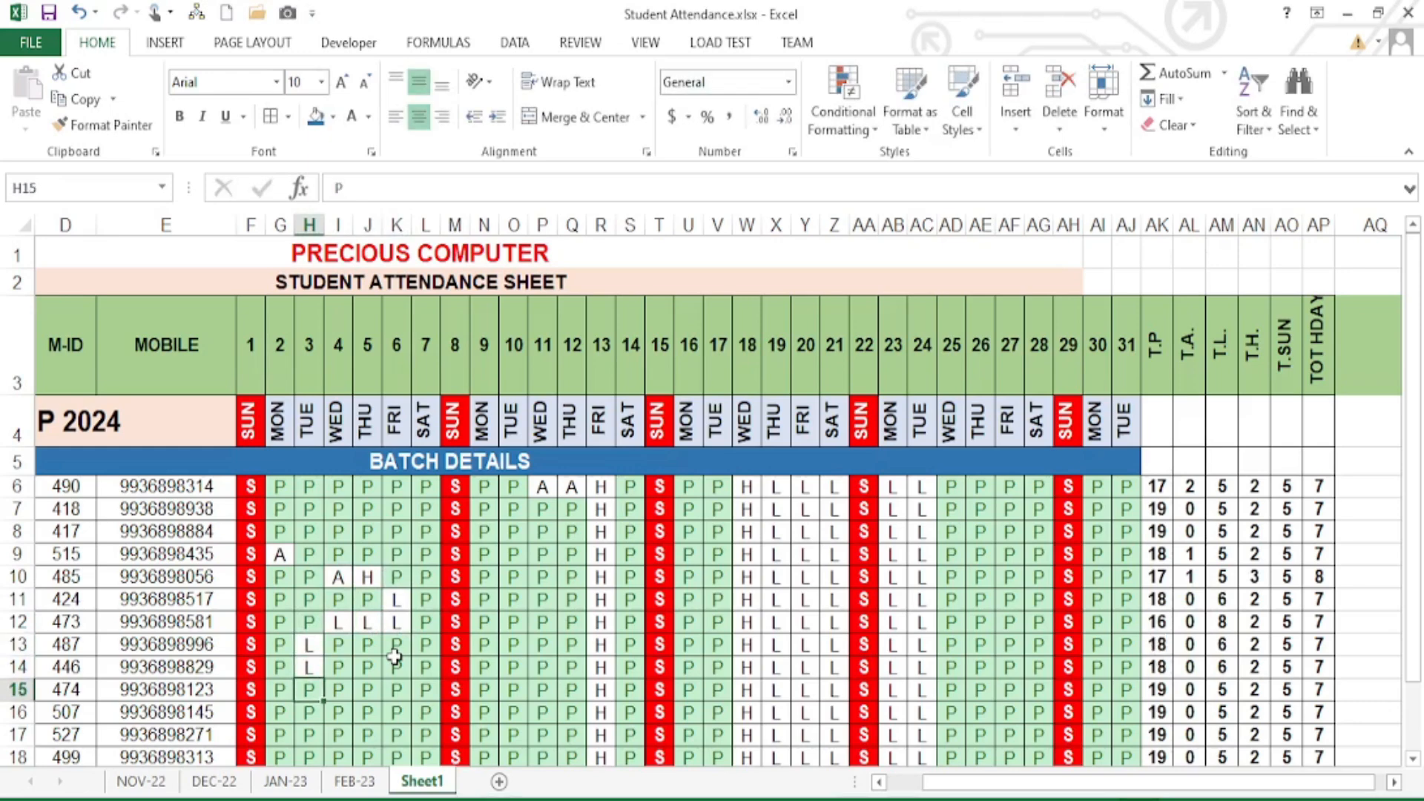
- Mark the next cells down column H absent with A and cancel a stray entry below the table
type("A")
key("Down")
type("A")
key("Down")
key("Right")
key("Page_Down")
type("A")
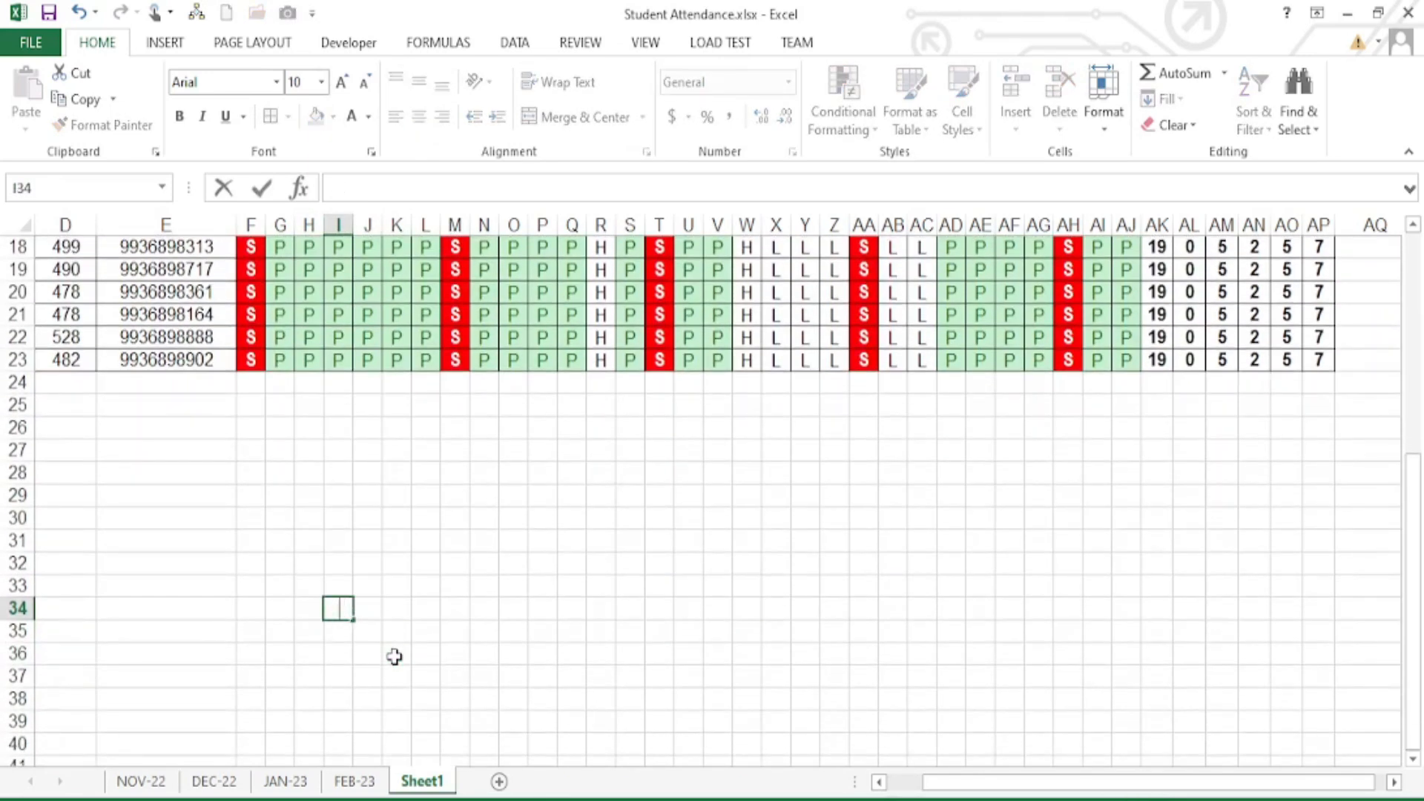
key("Escape")
scroll(370, 564, "up", 6)
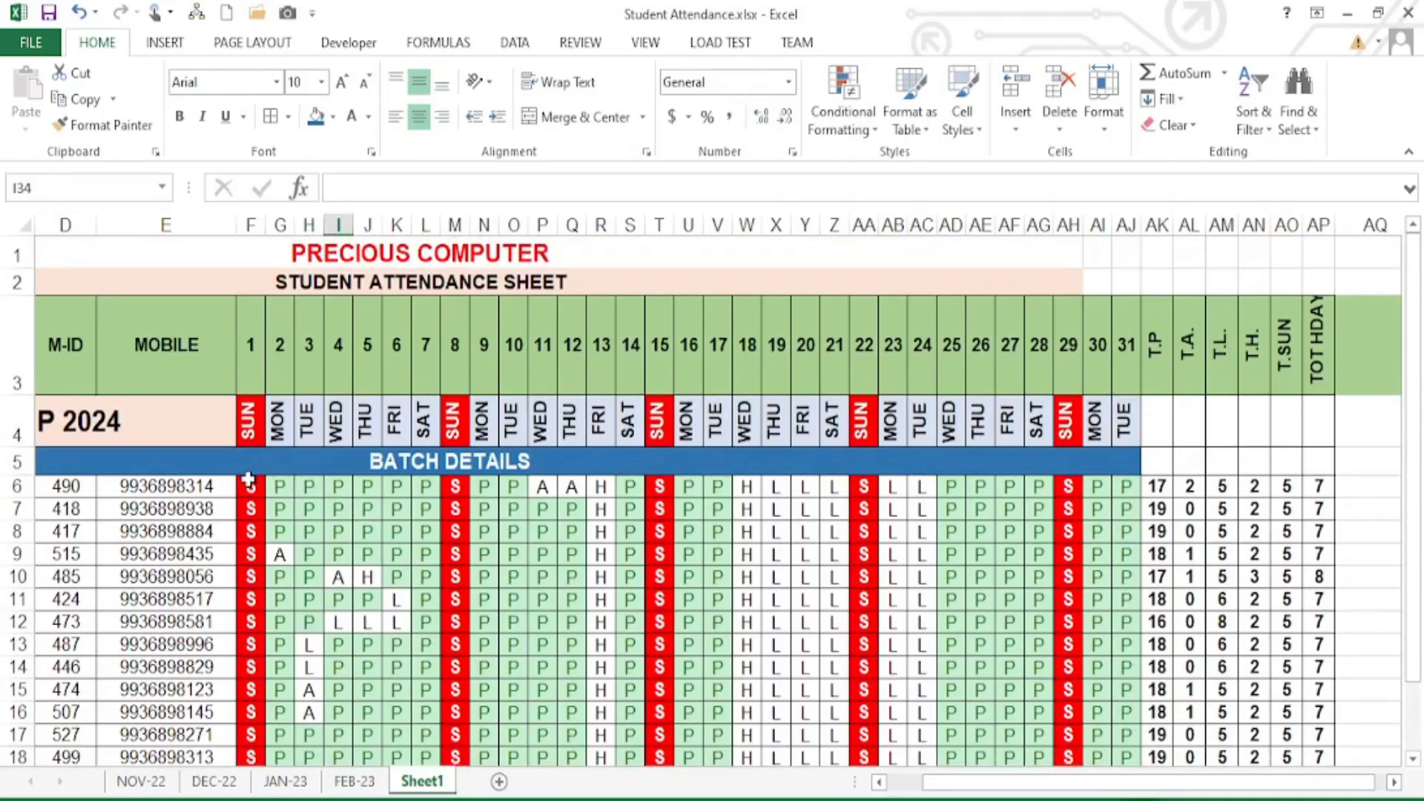
- Highlight cells containing A with light red fill and dark red text
left_click_drag(249, 483, 1126, 711)
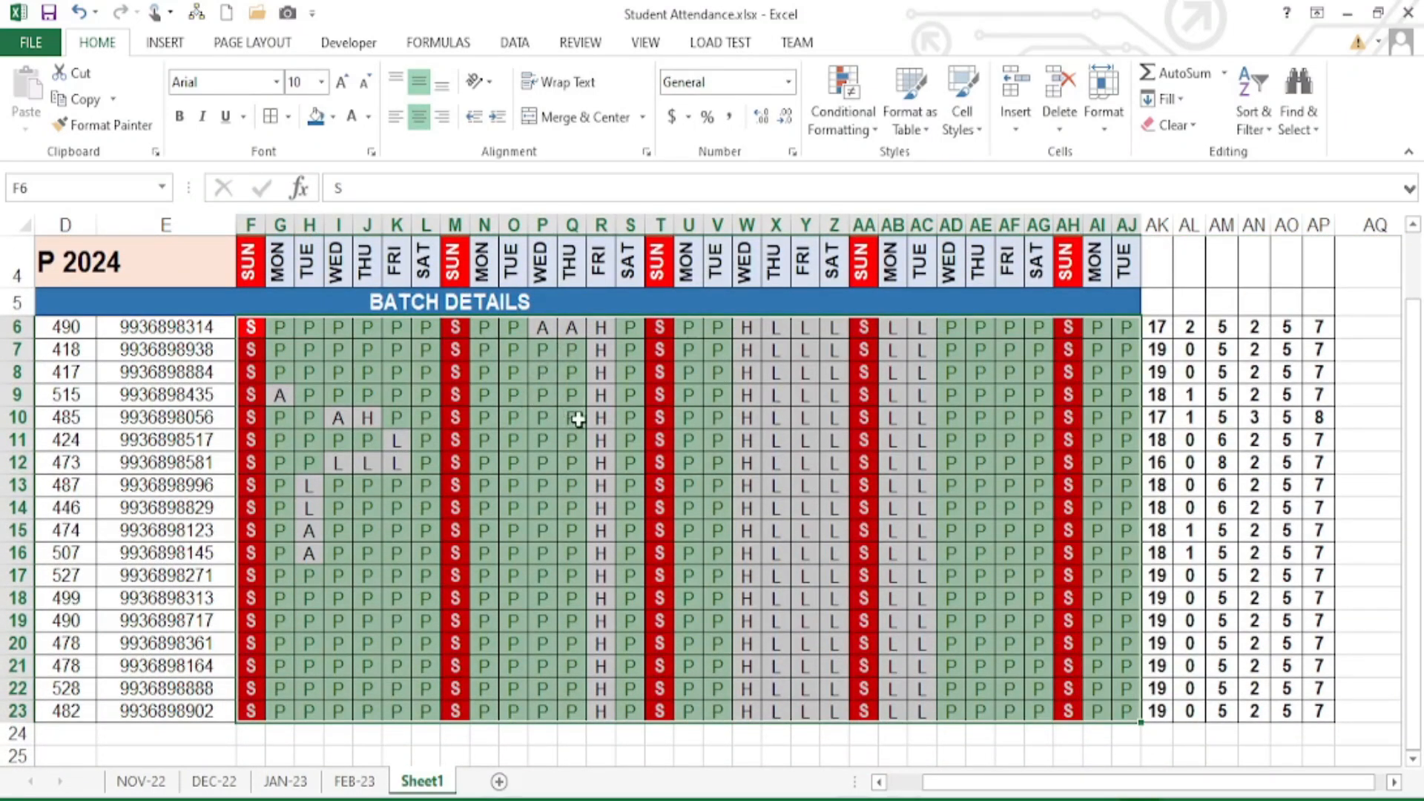
scroll(578, 419, "up", 1)
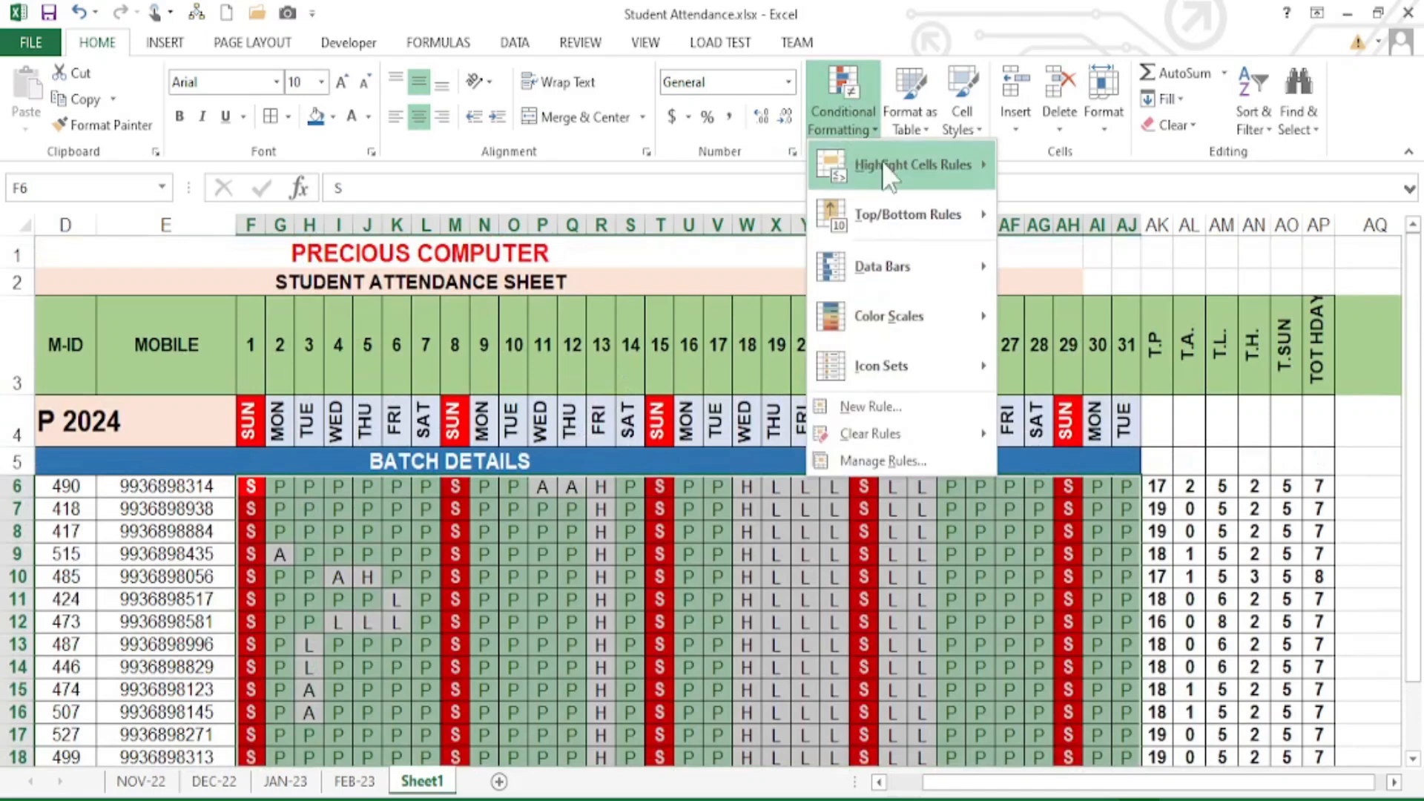
mouse_move(912, 154)
left_click(1068, 360)
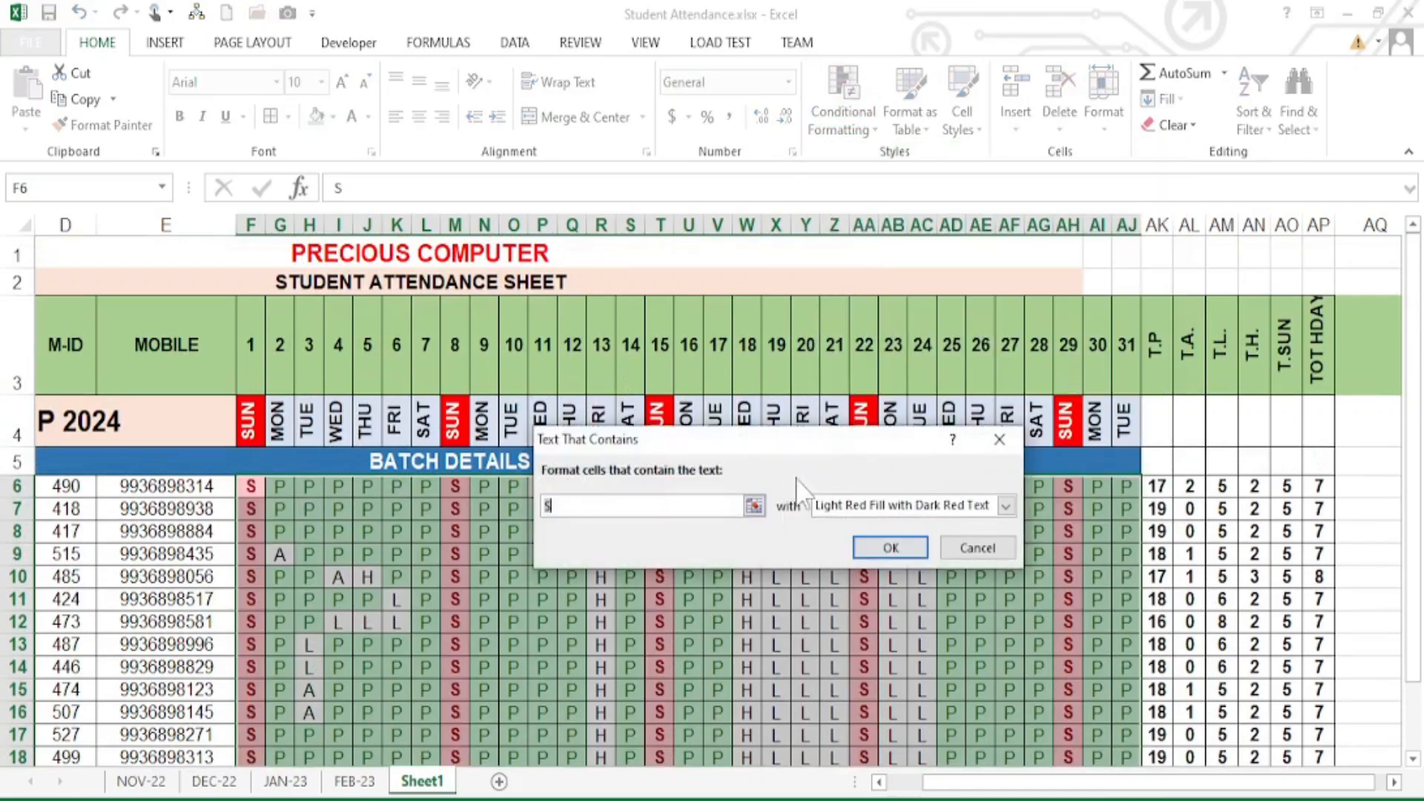
type("A")
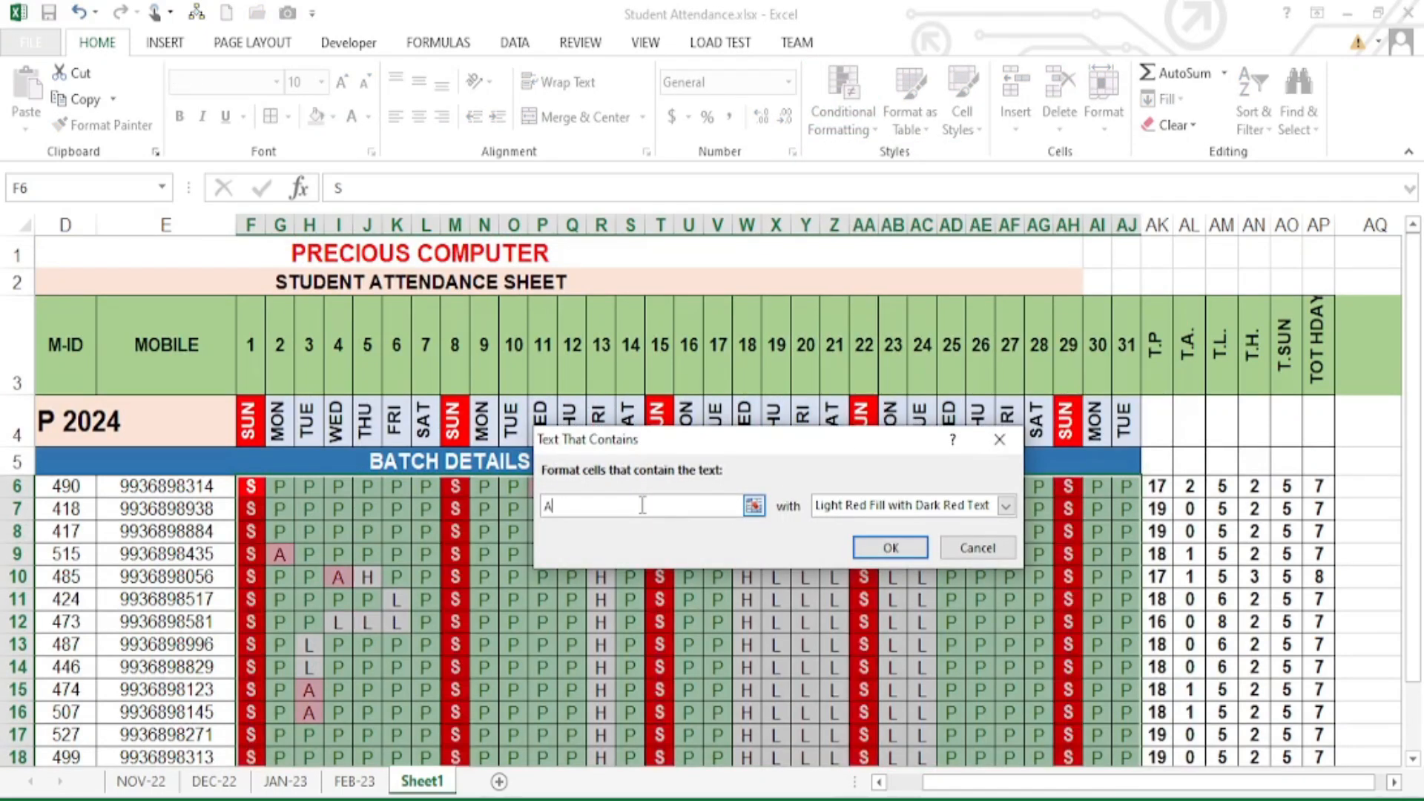
left_click(883, 506)
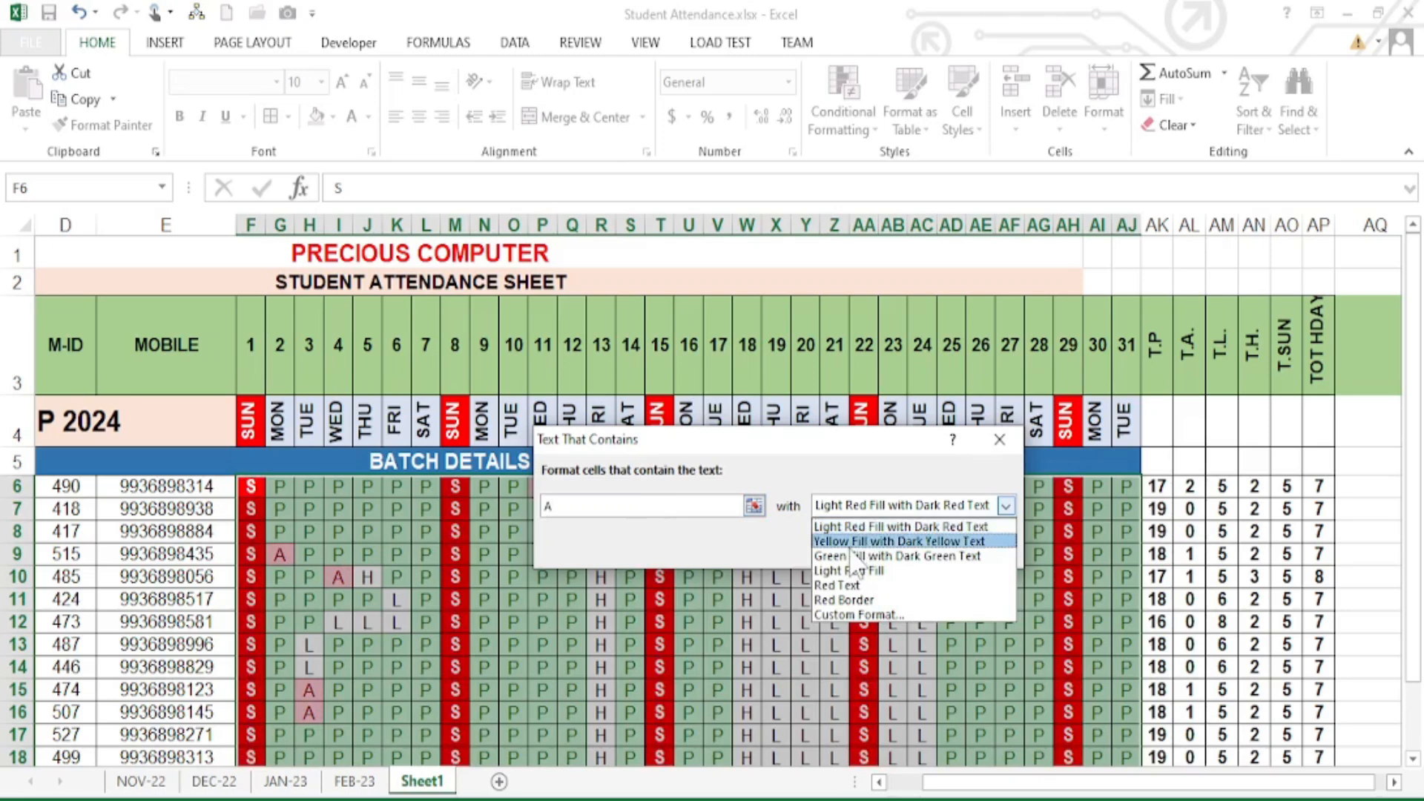
left_click(861, 528)
left_click(893, 546)
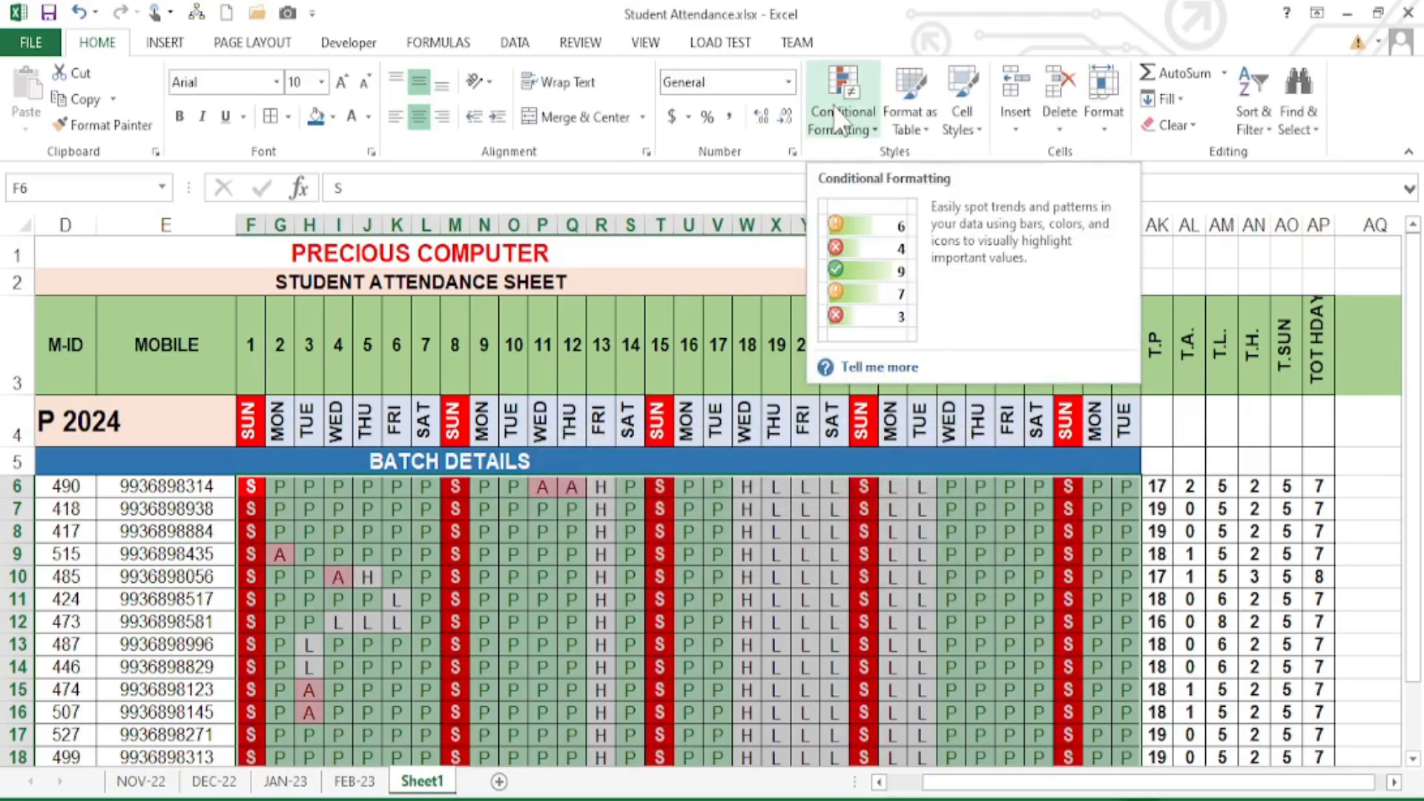
- Highlight cells containing L with yellow fill and dark yellow text
left_click(837, 108)
mouse_move(913, 165)
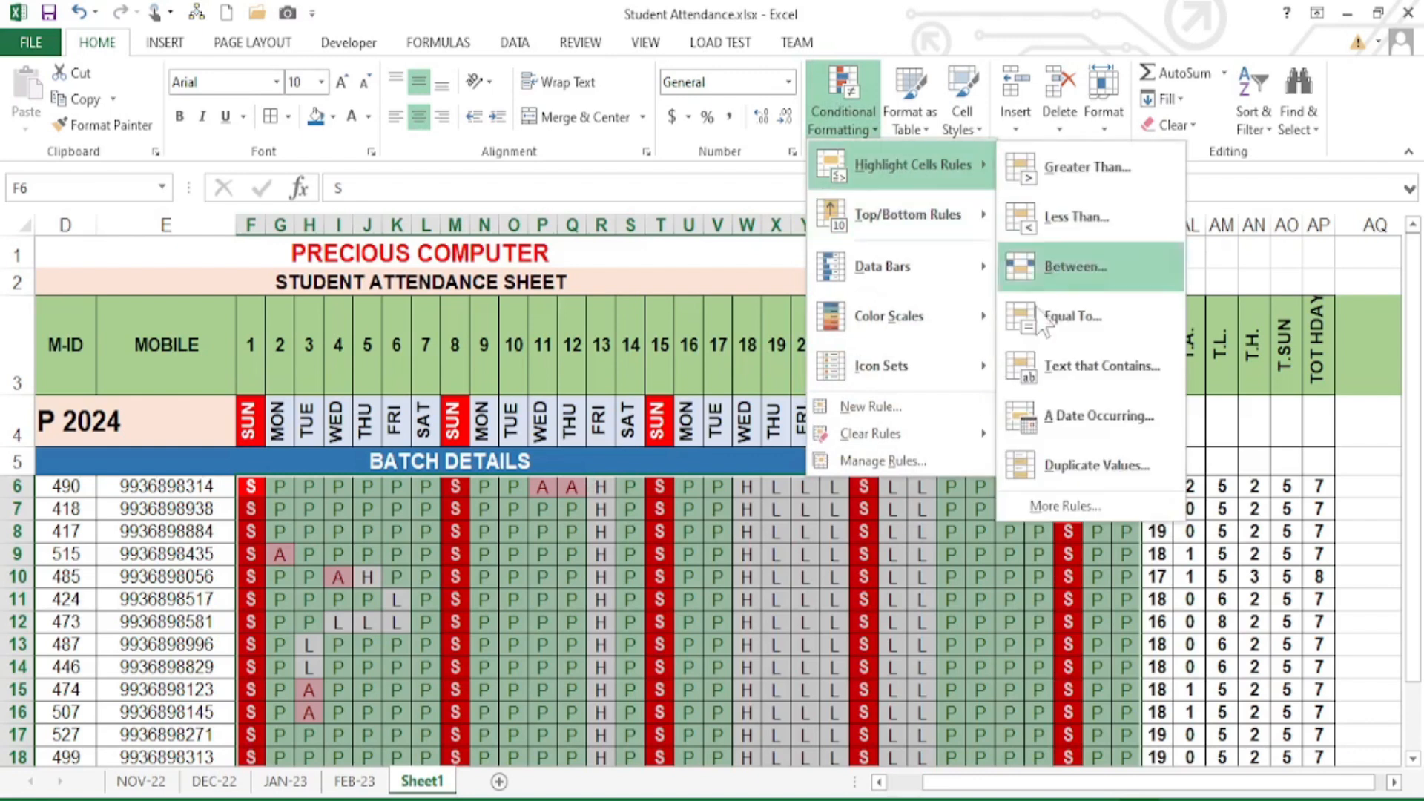
left_click(1090, 367)
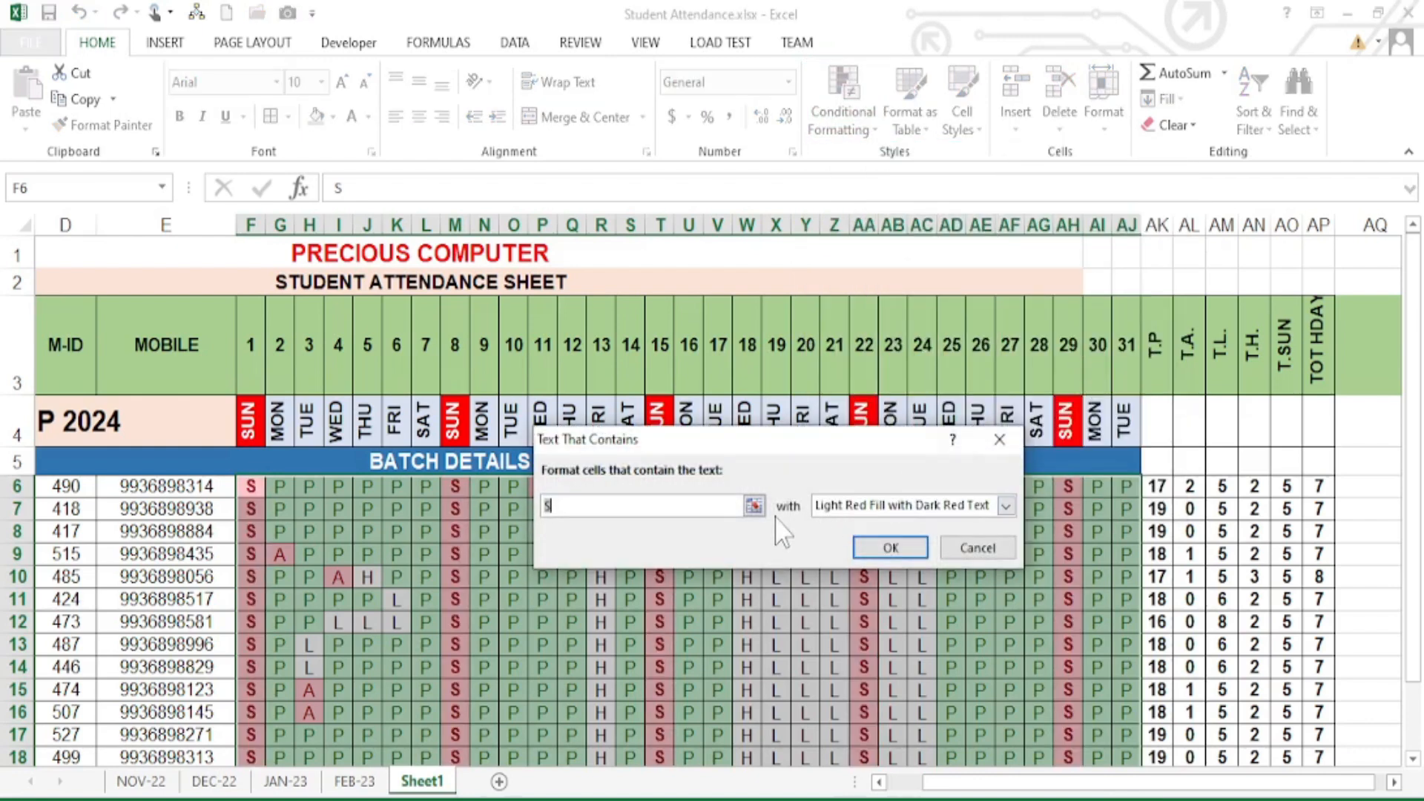
type("L")
left_click(1006, 505)
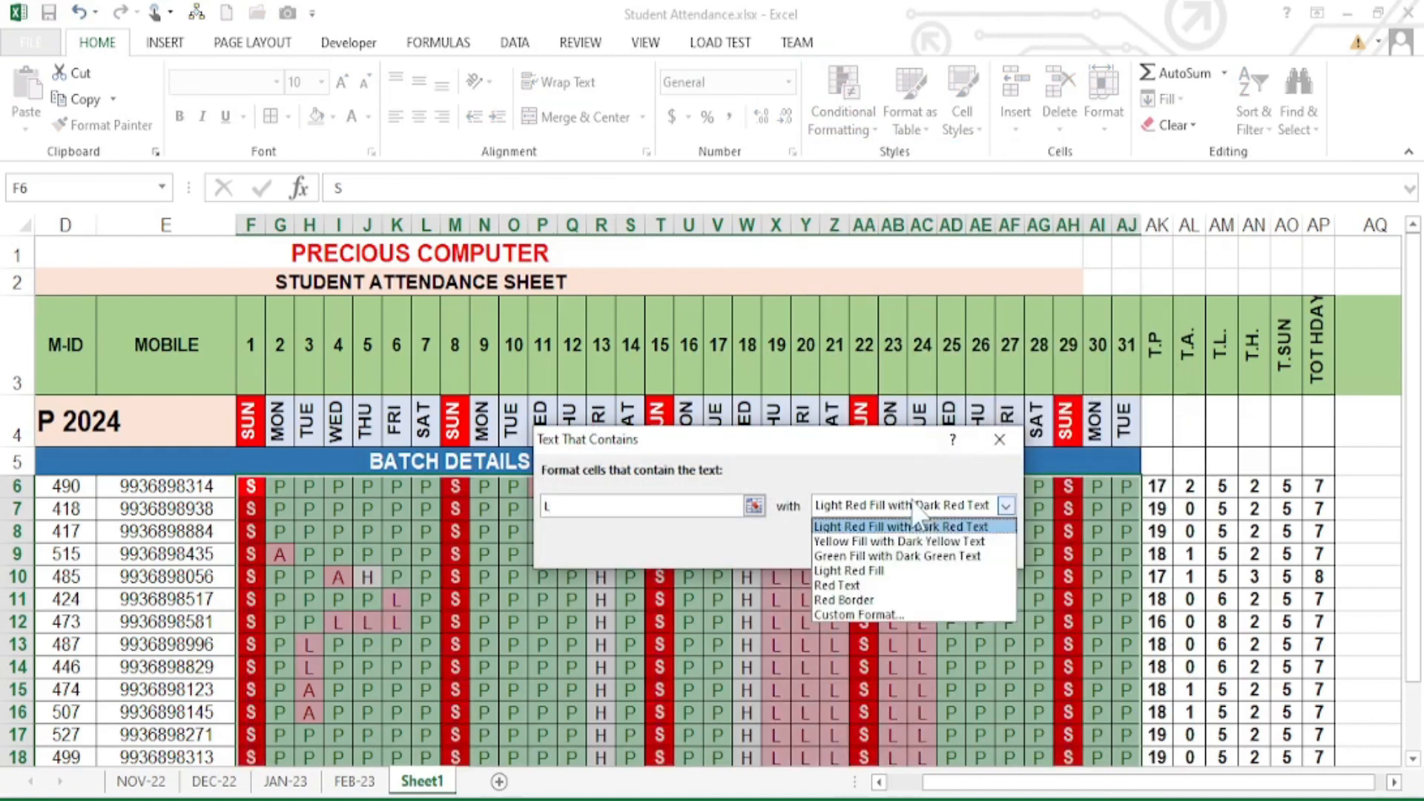
left_click(890, 542)
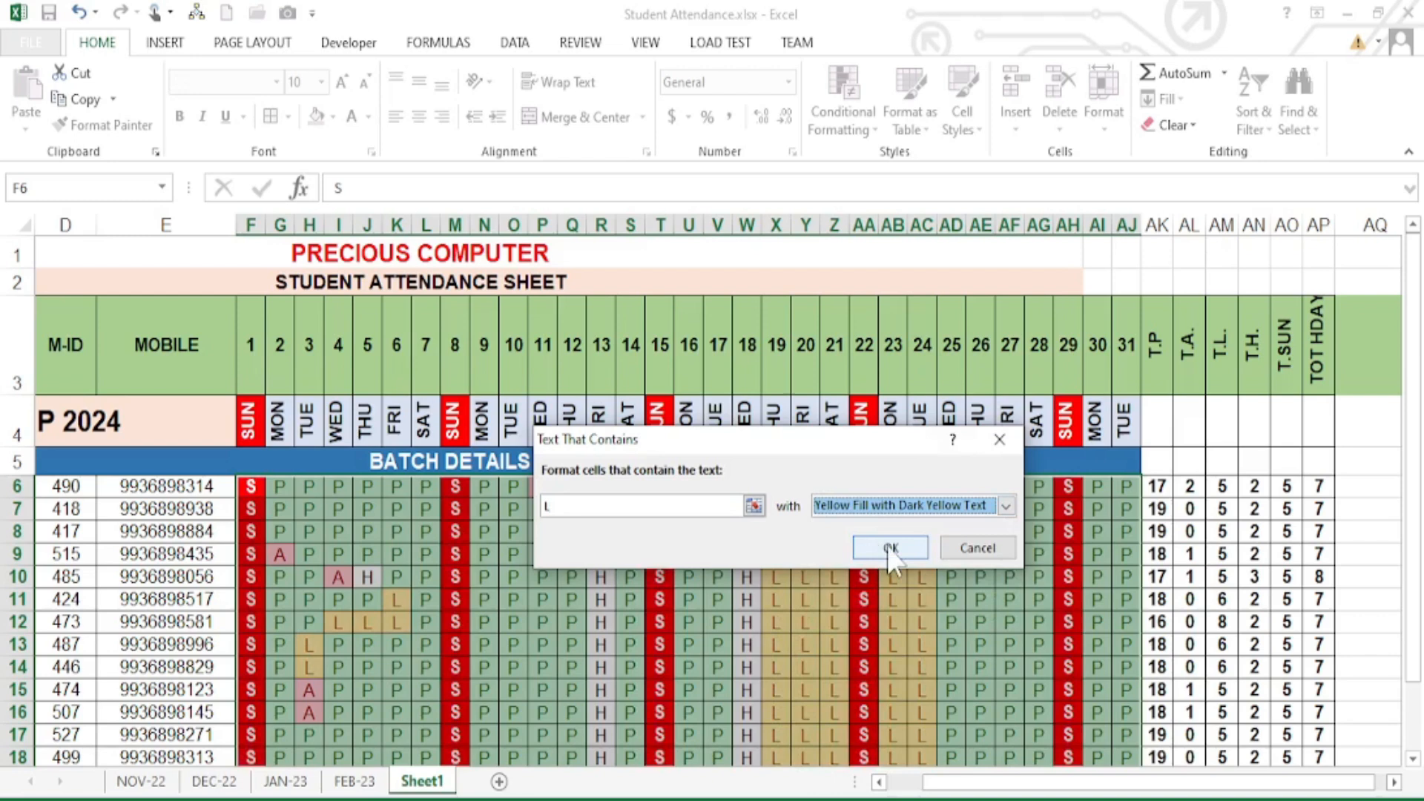
left_click(884, 549)
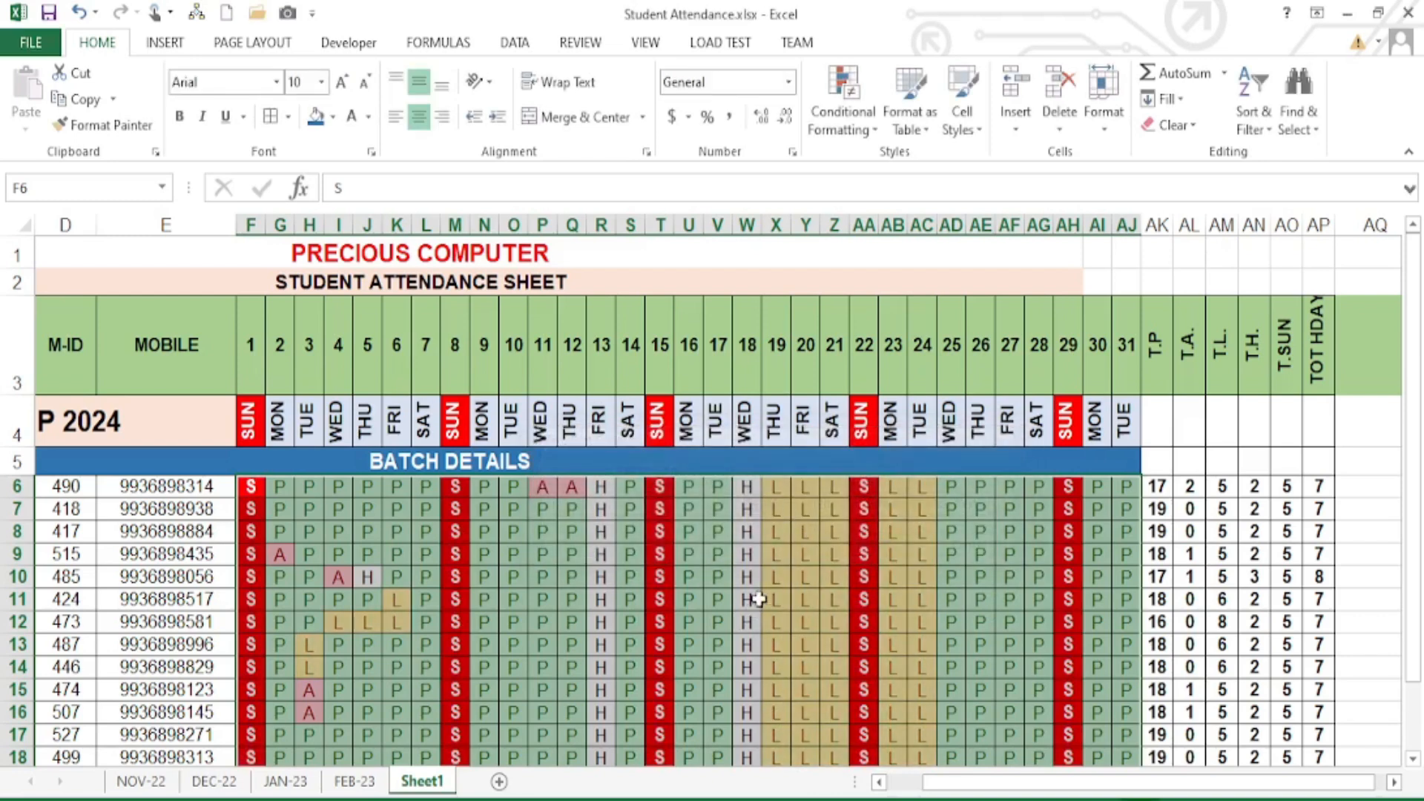
- Highlight cells containing H with light red fill and dark red text
left_click(839, 99)
mouse_move(882, 159)
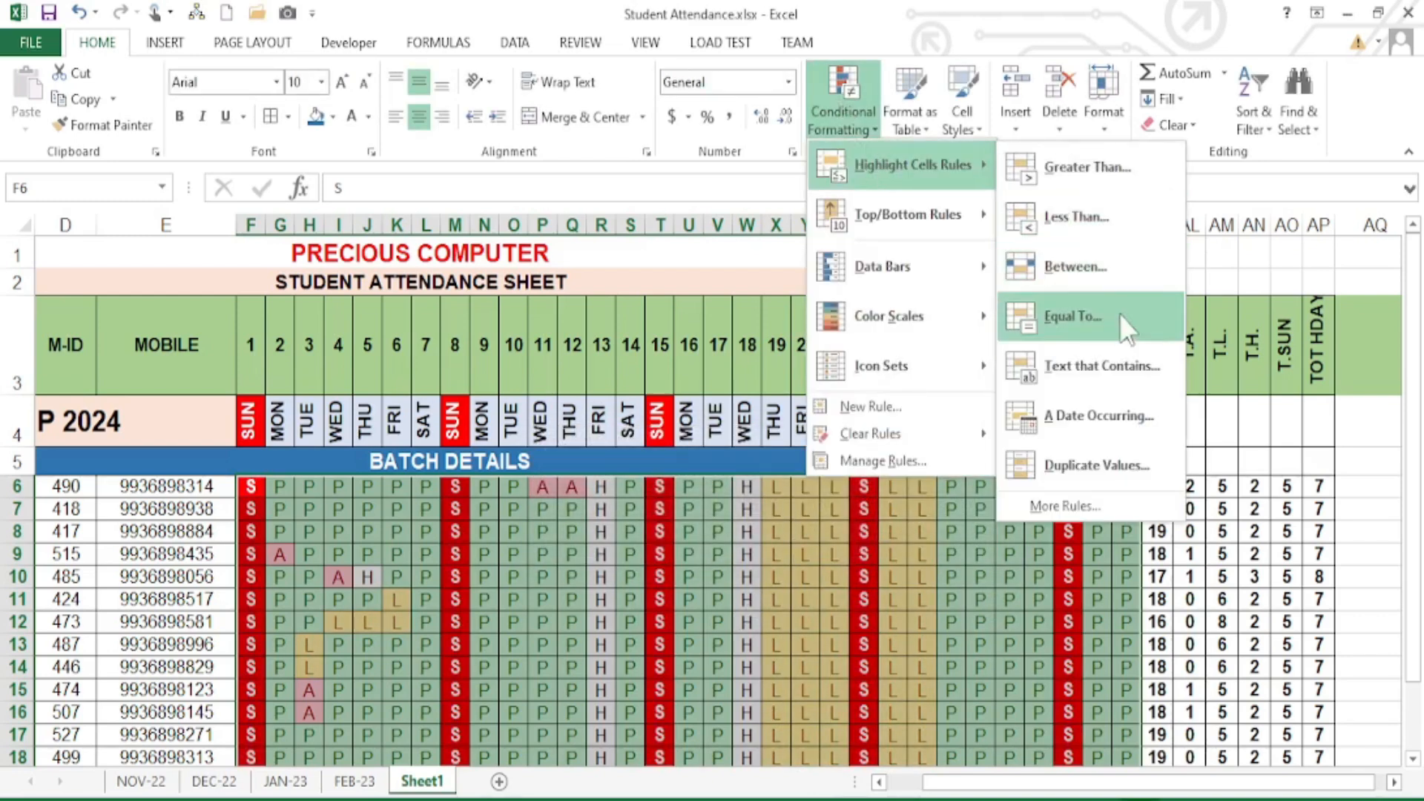
left_click(1079, 369)
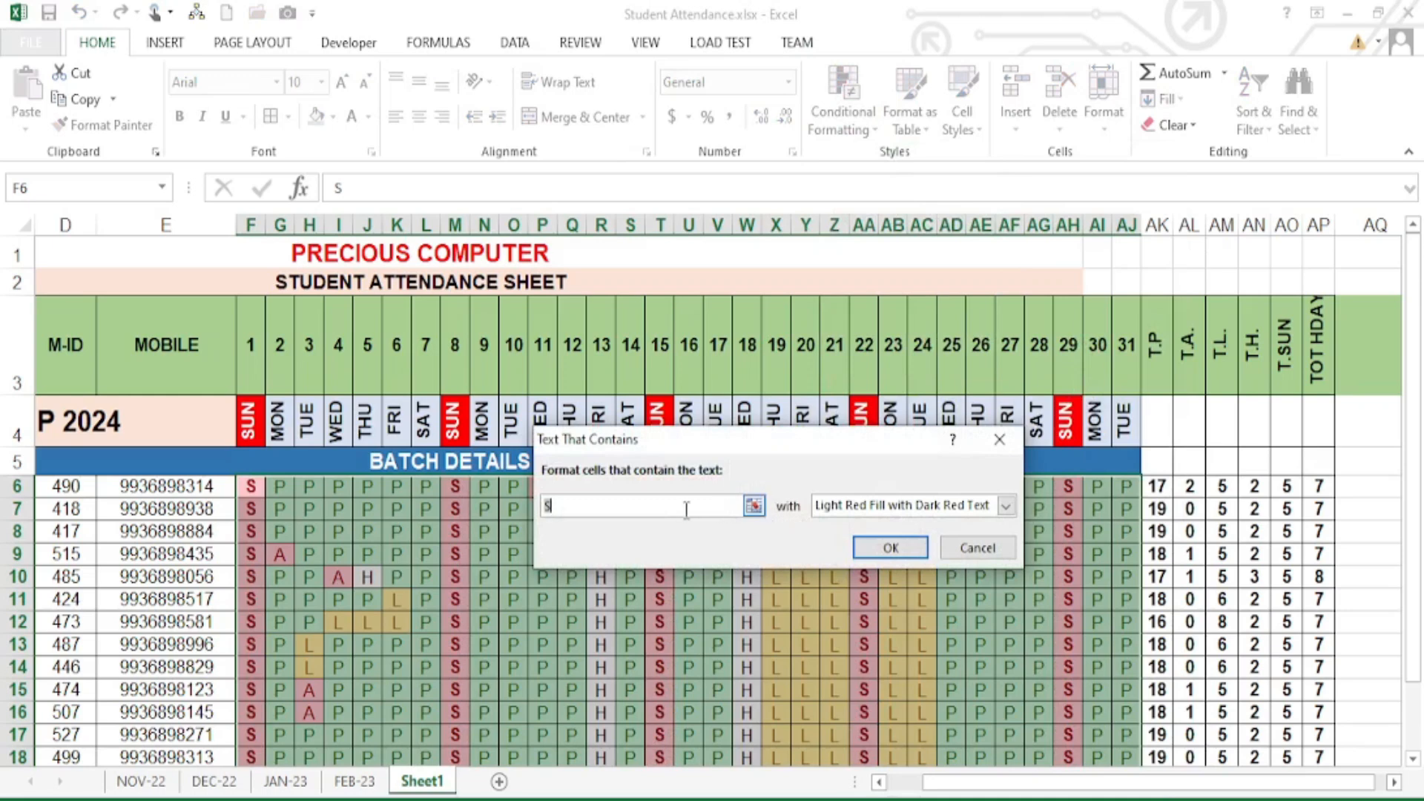
type("H")
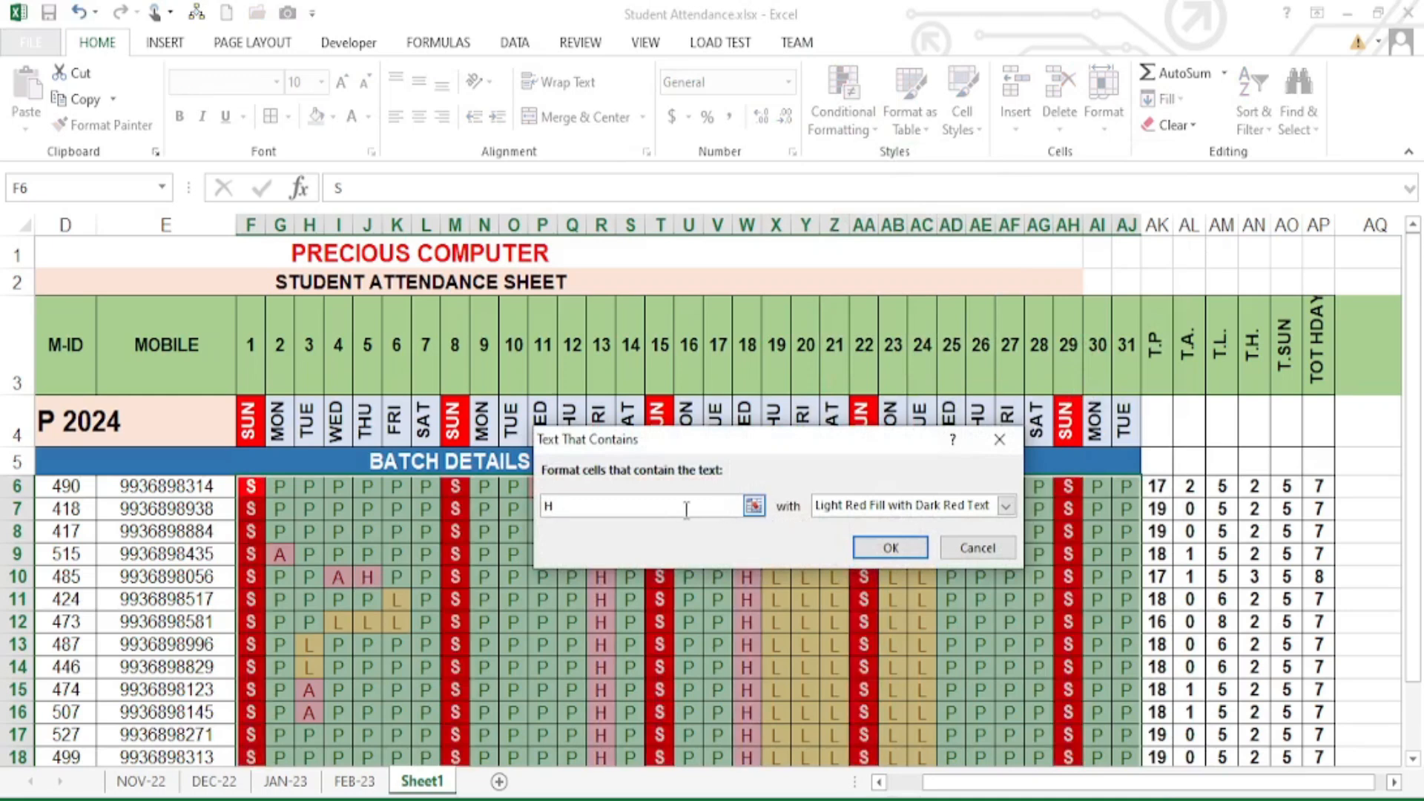
left_click(877, 506)
left_click(877, 506)
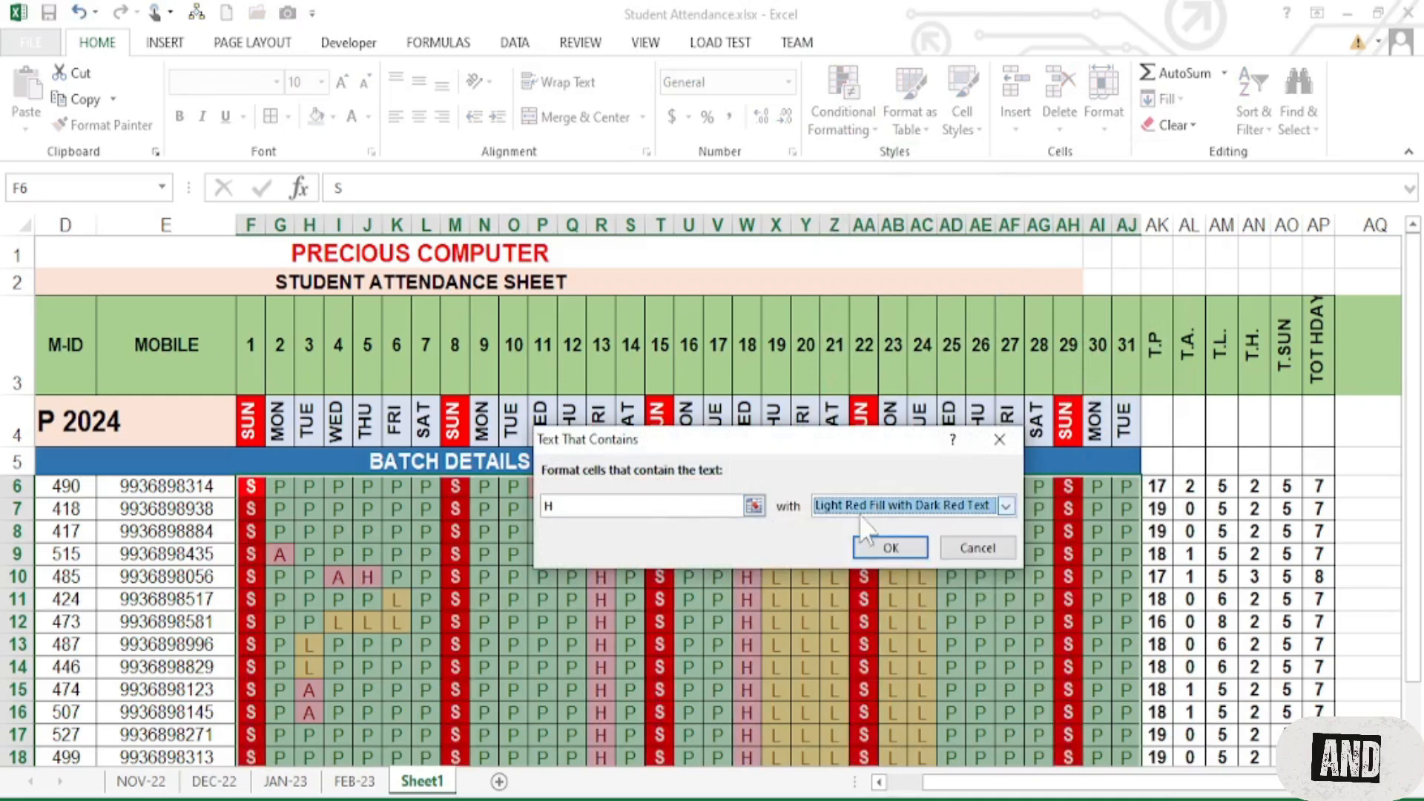
left_click(892, 549)
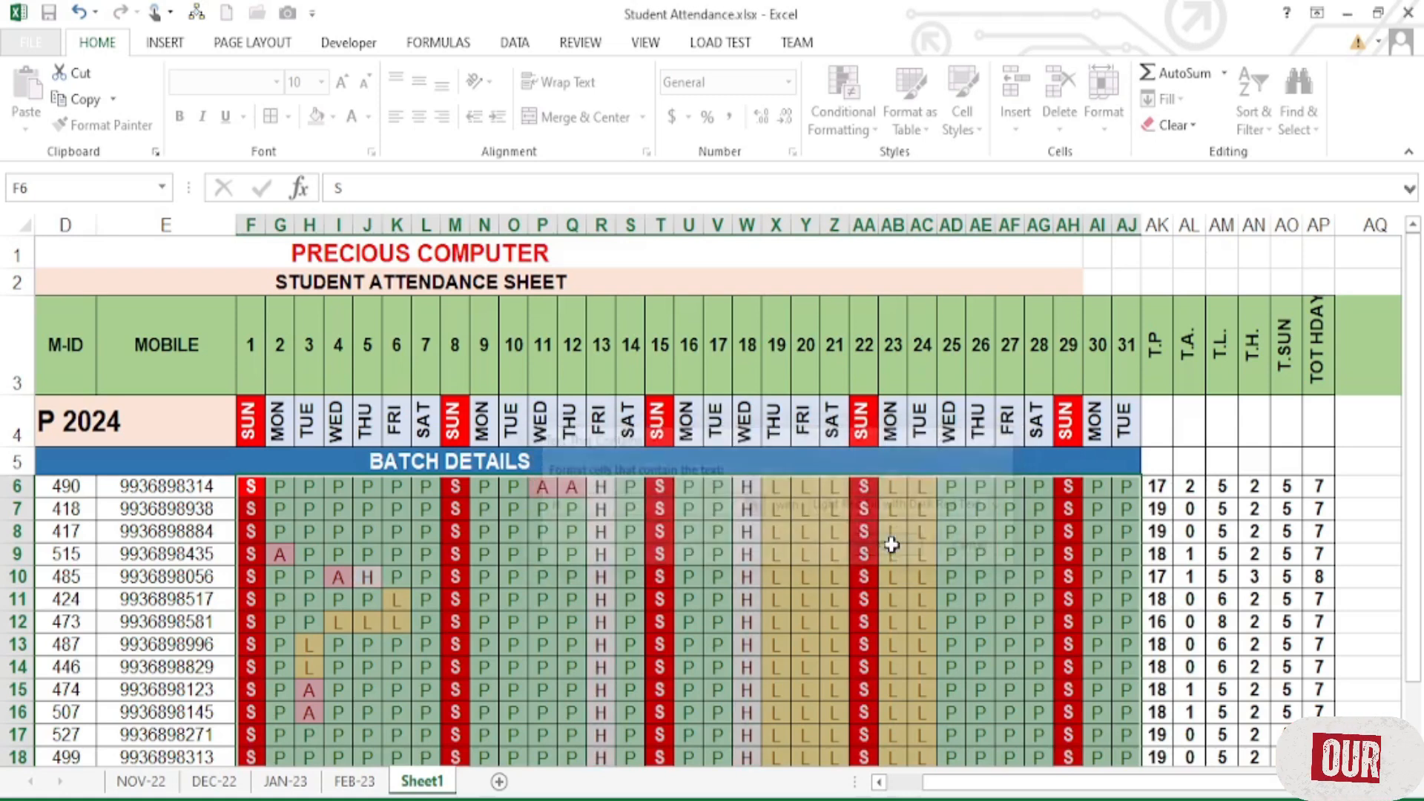
scroll(312, 375, "down", 1)
- Change row 6's attendance marks from H6 onward to A, A, L, P and P
left_click_drag(289, 363, 1070, 624)
left_click(1016, 572)
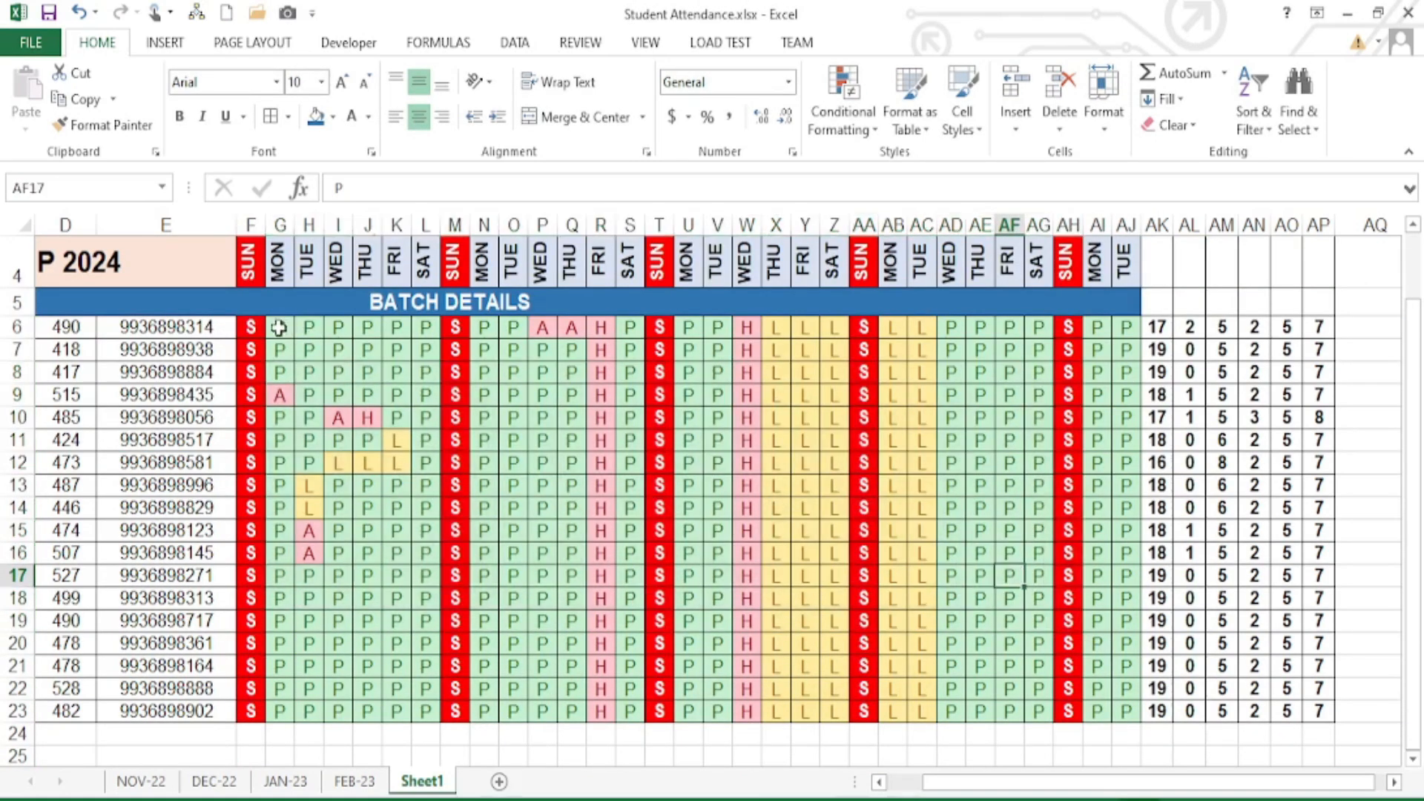
left_click_drag(279, 327, 1119, 693)
left_click(768, 532)
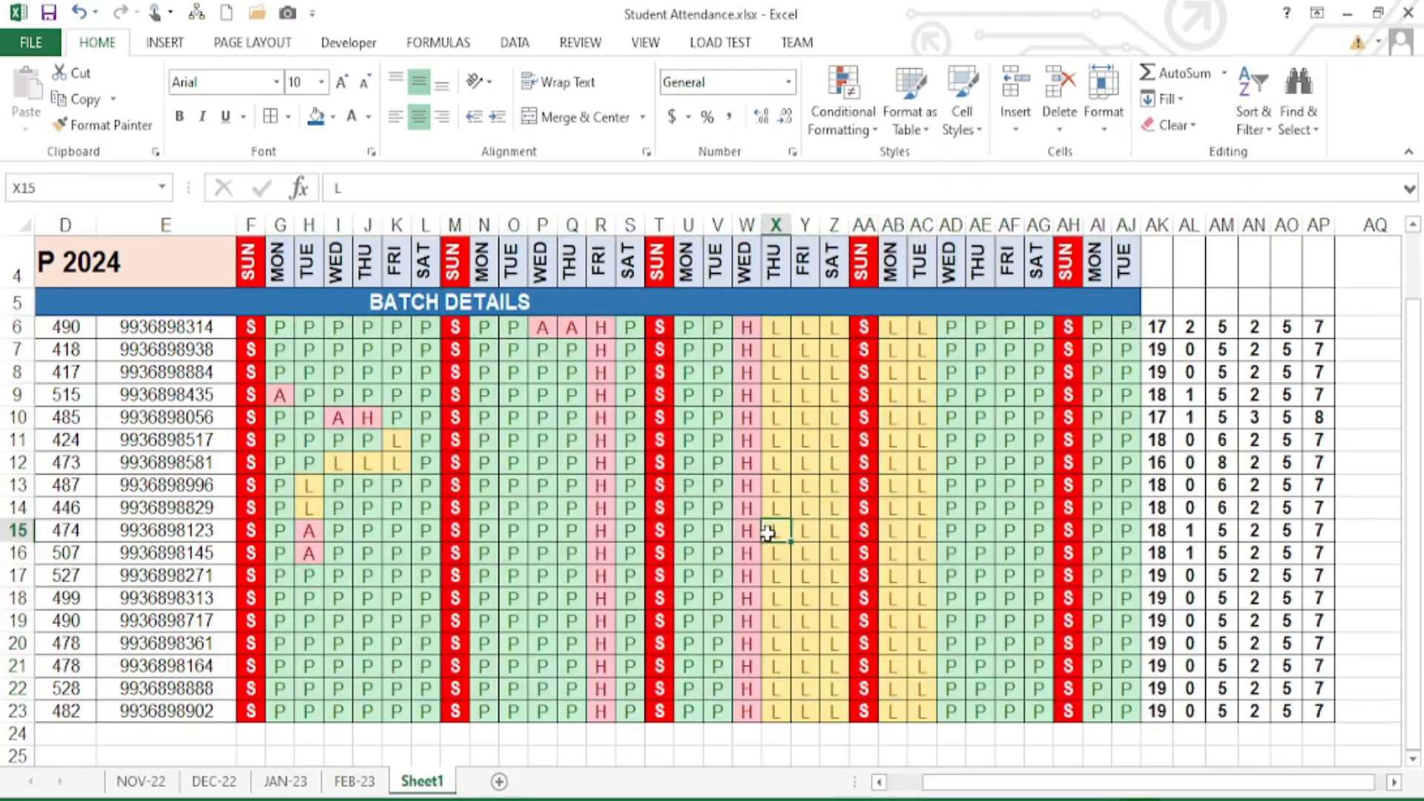
left_click(313, 335)
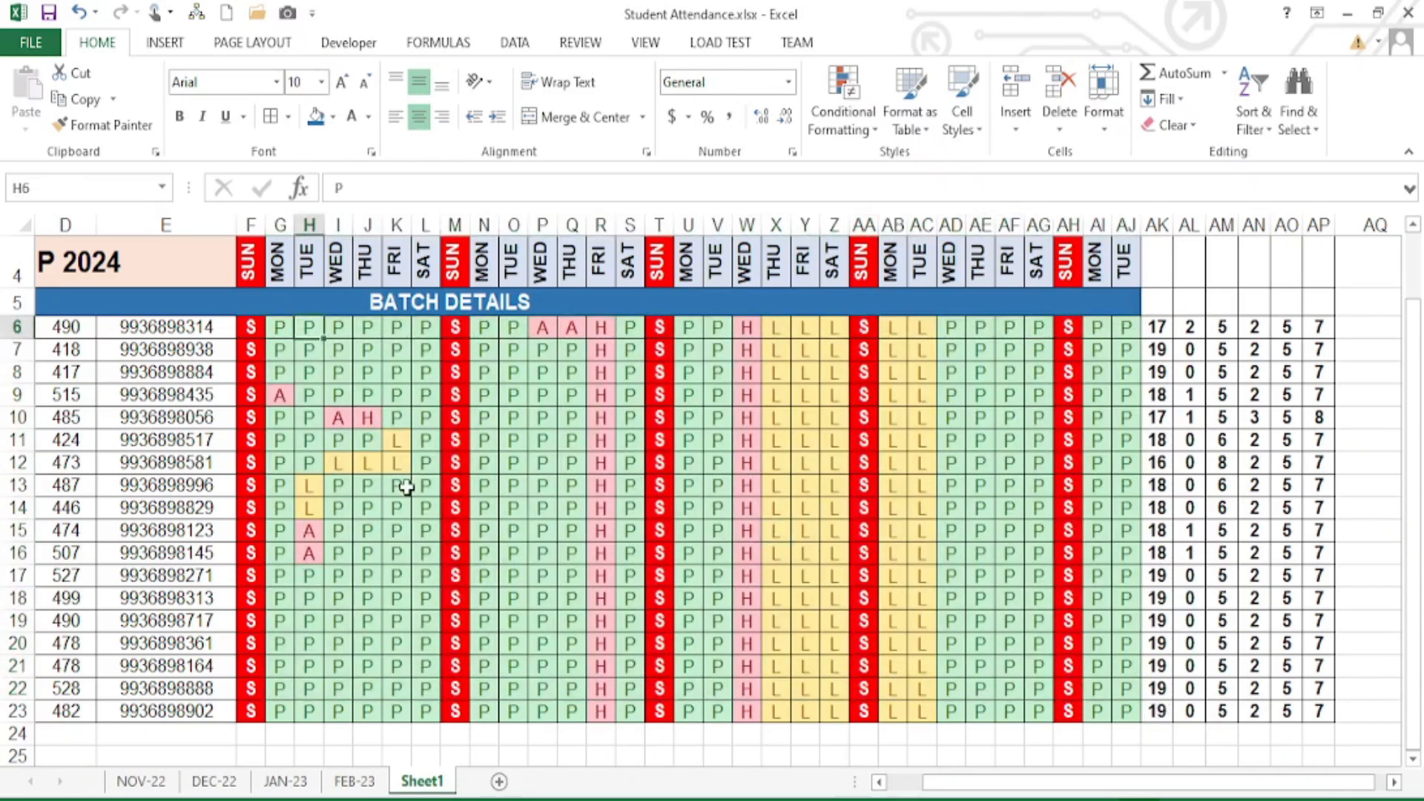
type("A")
key("Tab")
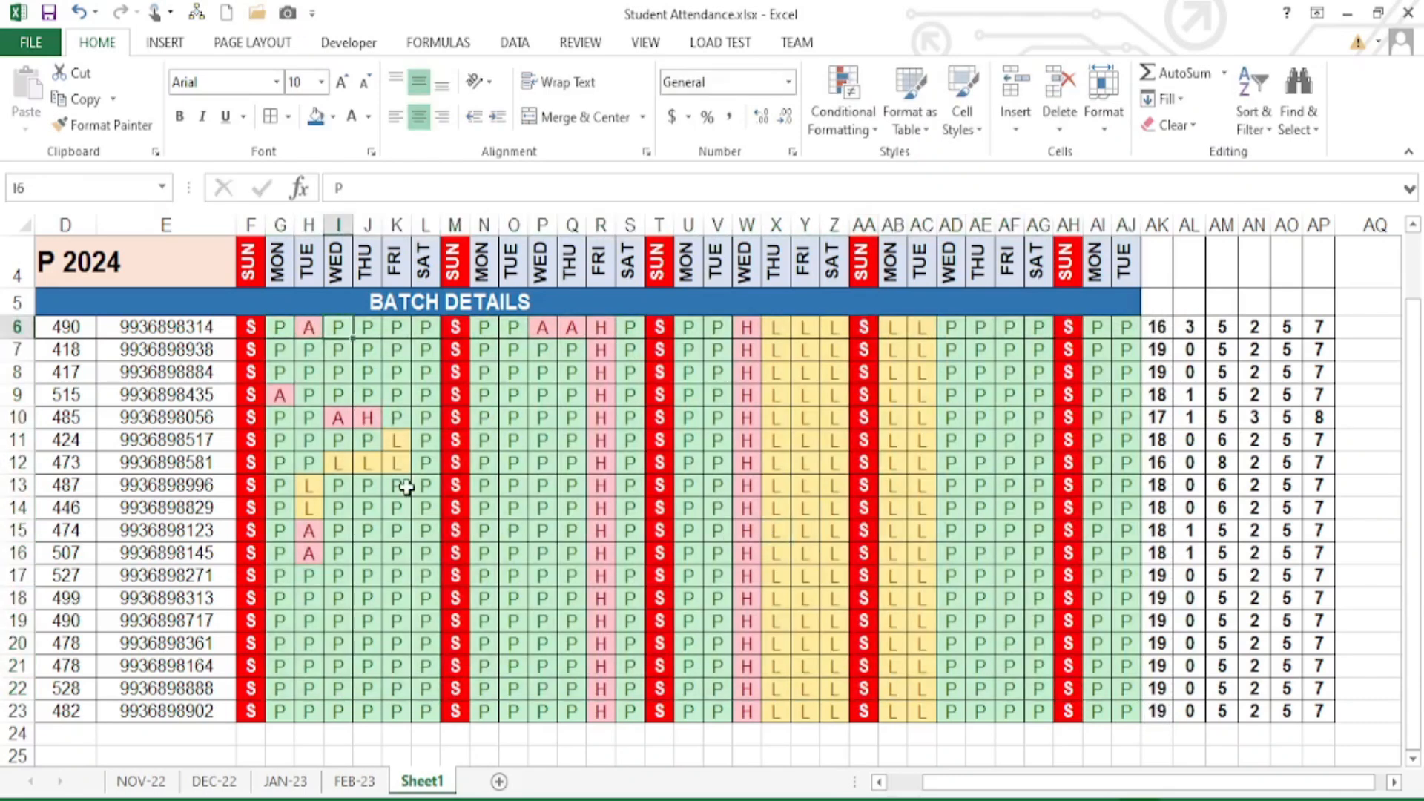
key("Tab")
type("A")
key("Tab")
key("Tab")
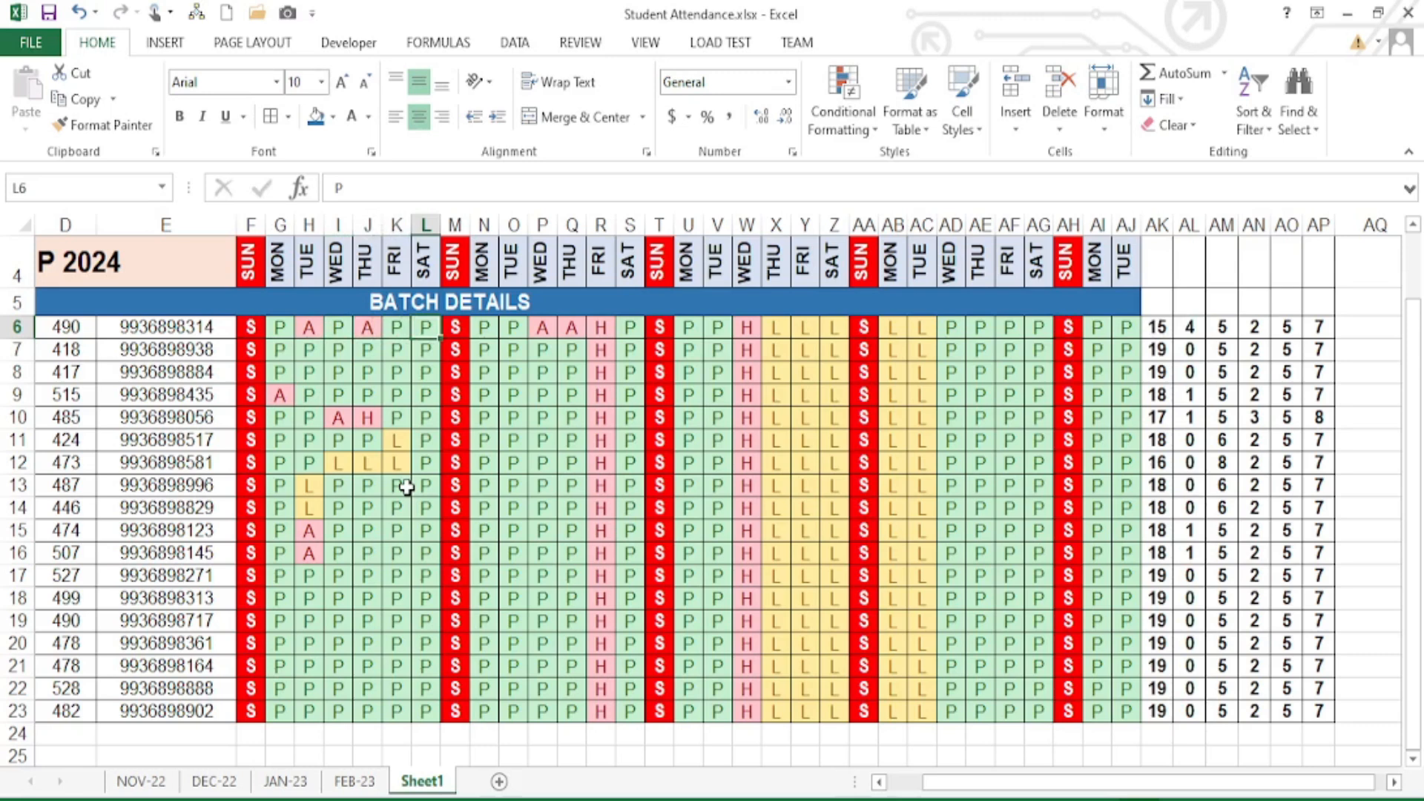
type("L")
key("Tab")
key("Tab")
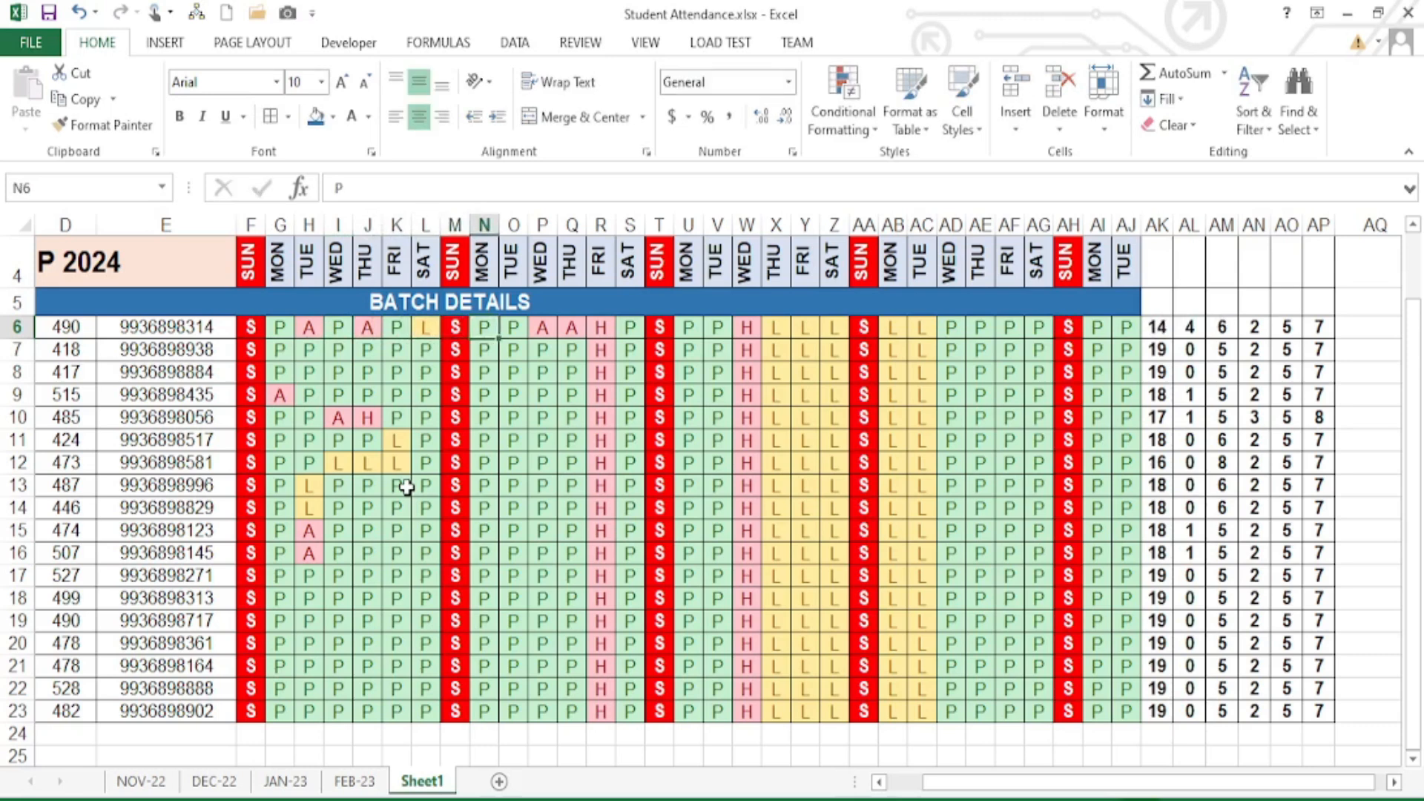
key("Tab")
key("Tab")
type("P")
key("Tab")
type("P")
key("Tab")
key("Tab")
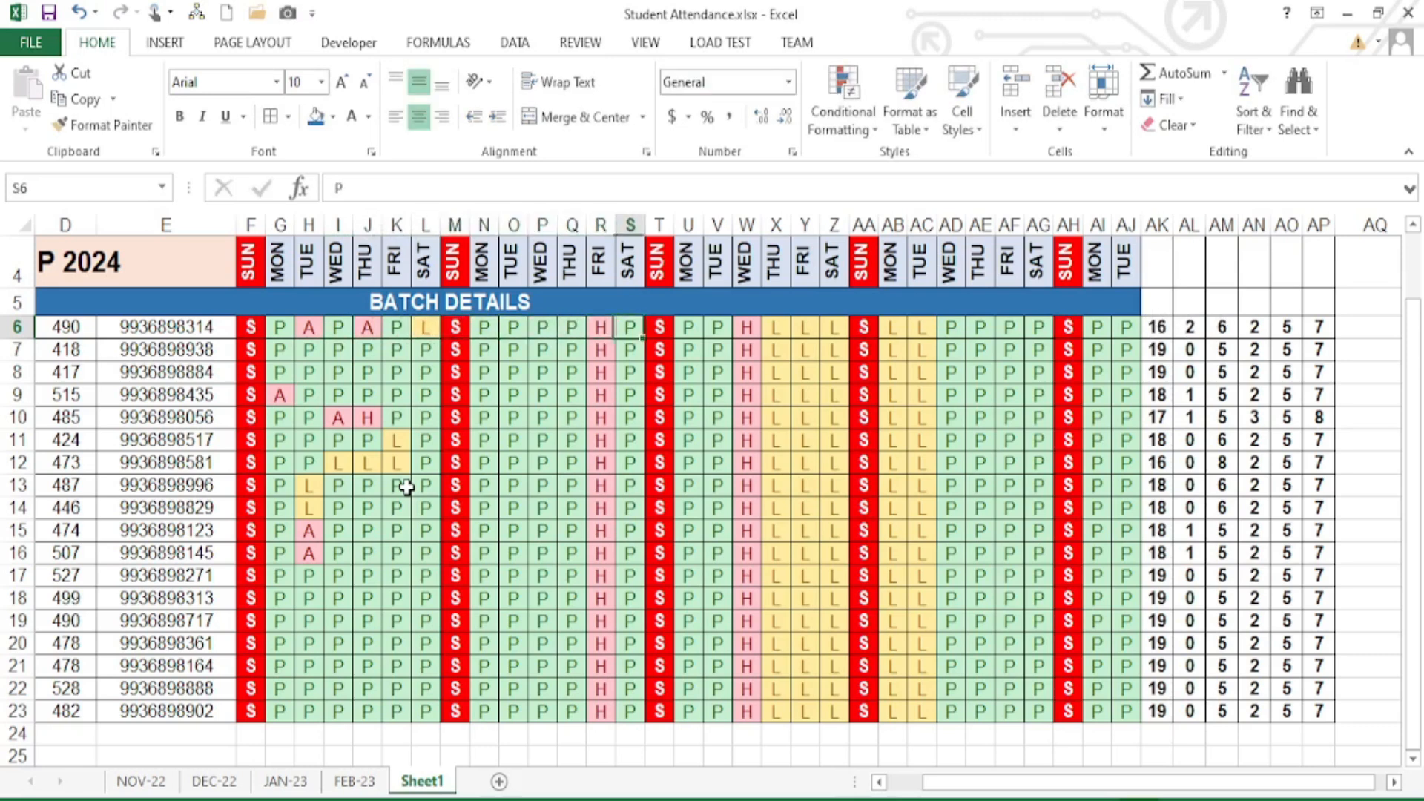
key("Tab")
key("Tab")
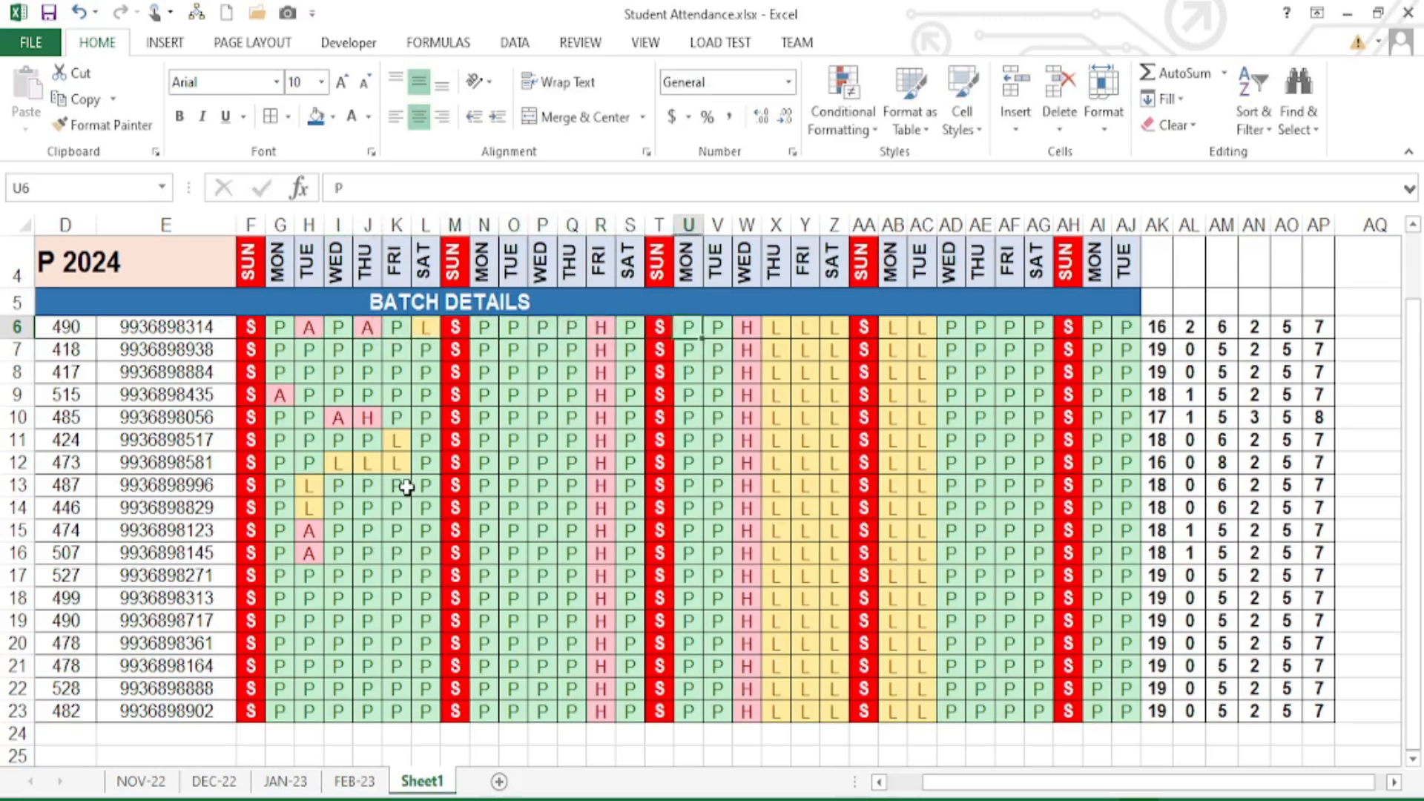
- Change marks in columns X–Z of rows 7–19 to H, P and A
left_click(793, 349)
type("H")
left_click(778, 399)
type("H")
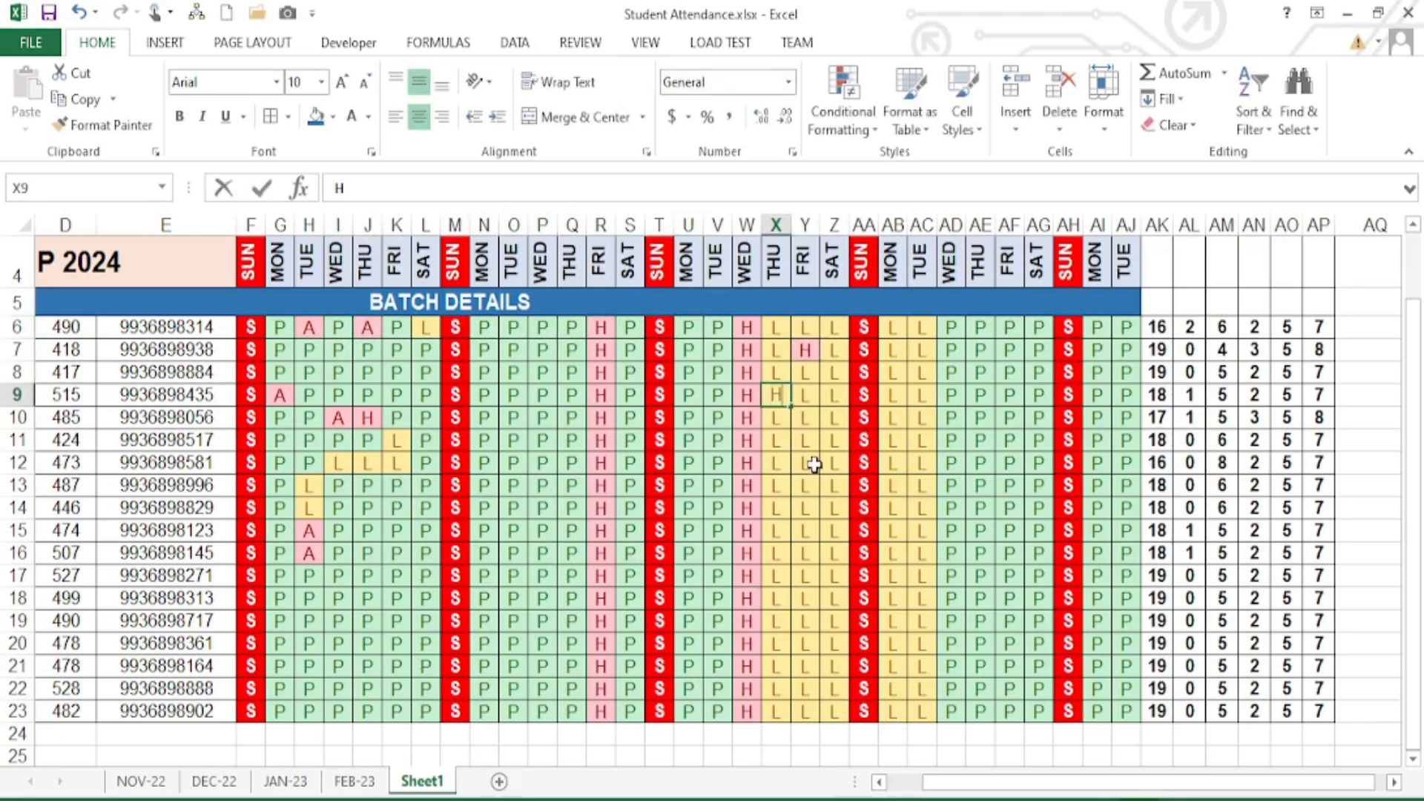
left_click(815, 489)
left_click(833, 398)
type("P")
left_click(815, 438)
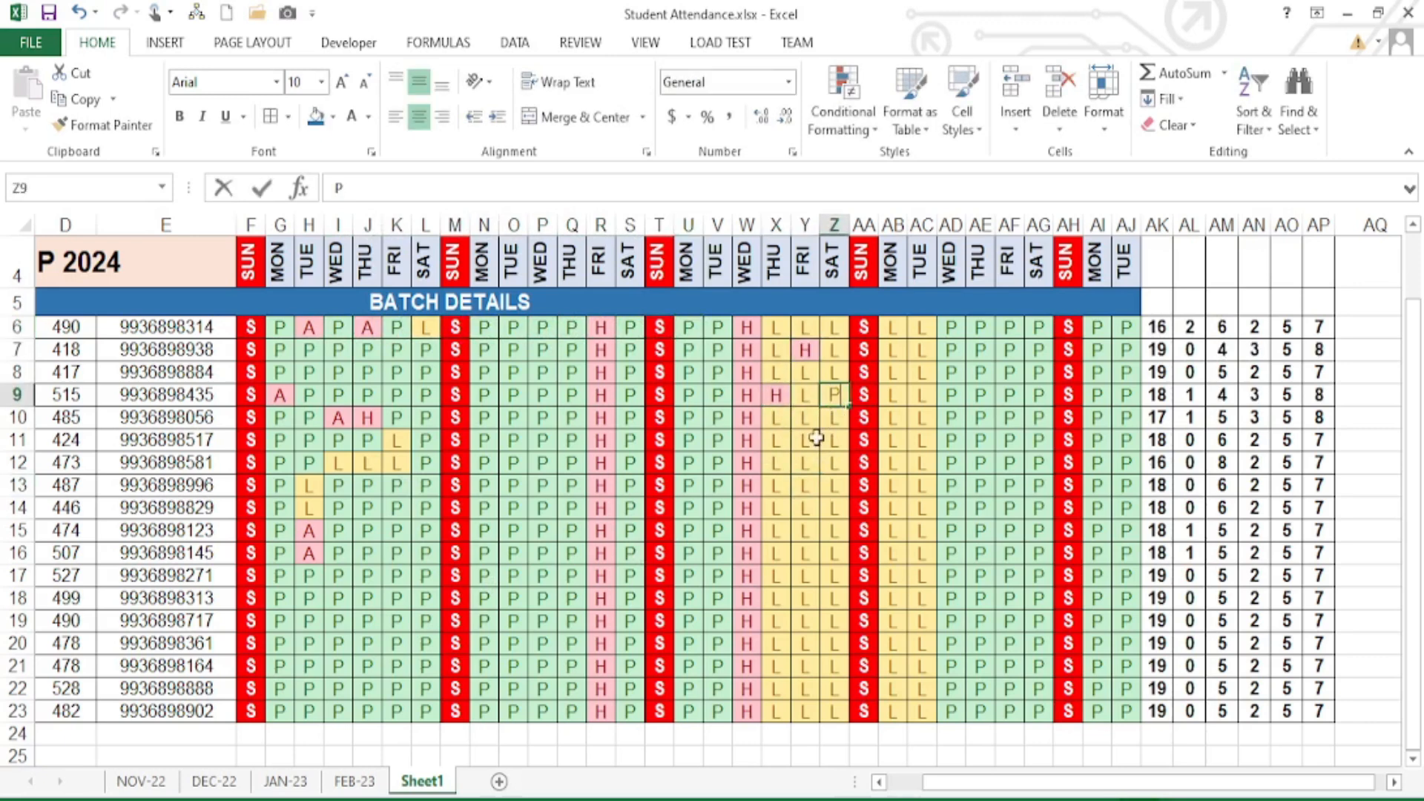
type("A")
left_click(807, 507)
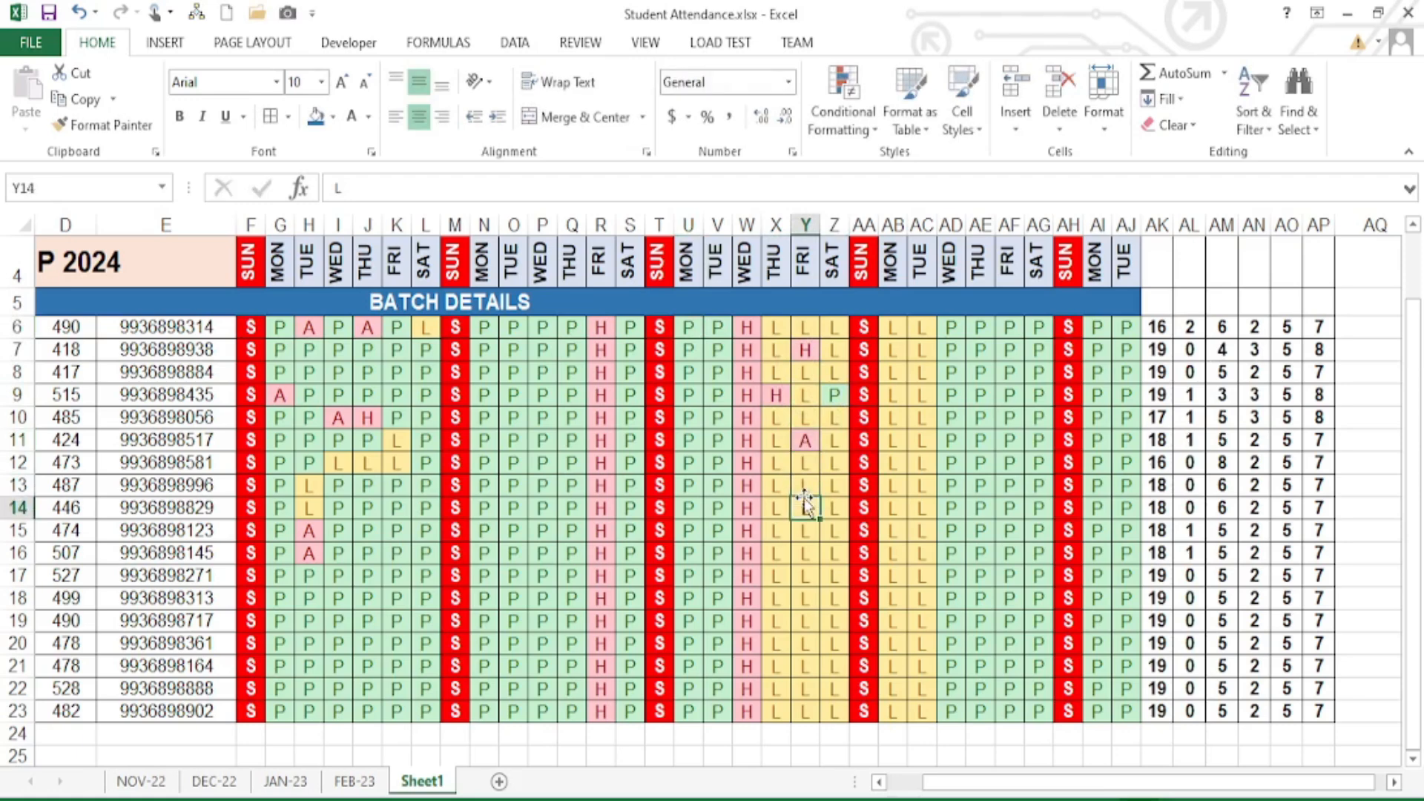
type("P")
left_click(837, 506)
type("P")
left_click(801, 571)
type("P")
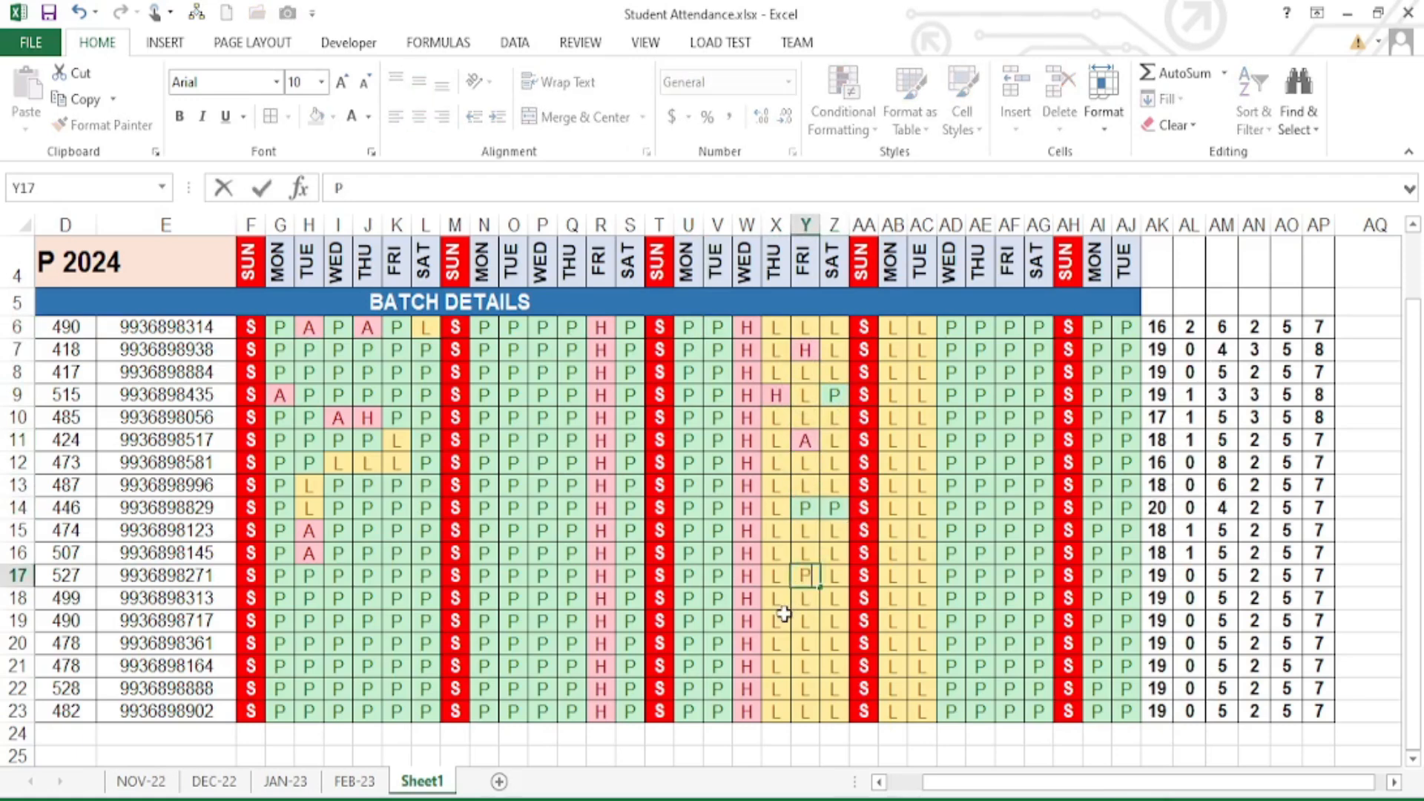
left_click(779, 617)
type("P")
left_click(831, 619)
type("P")
left_click(833, 664)
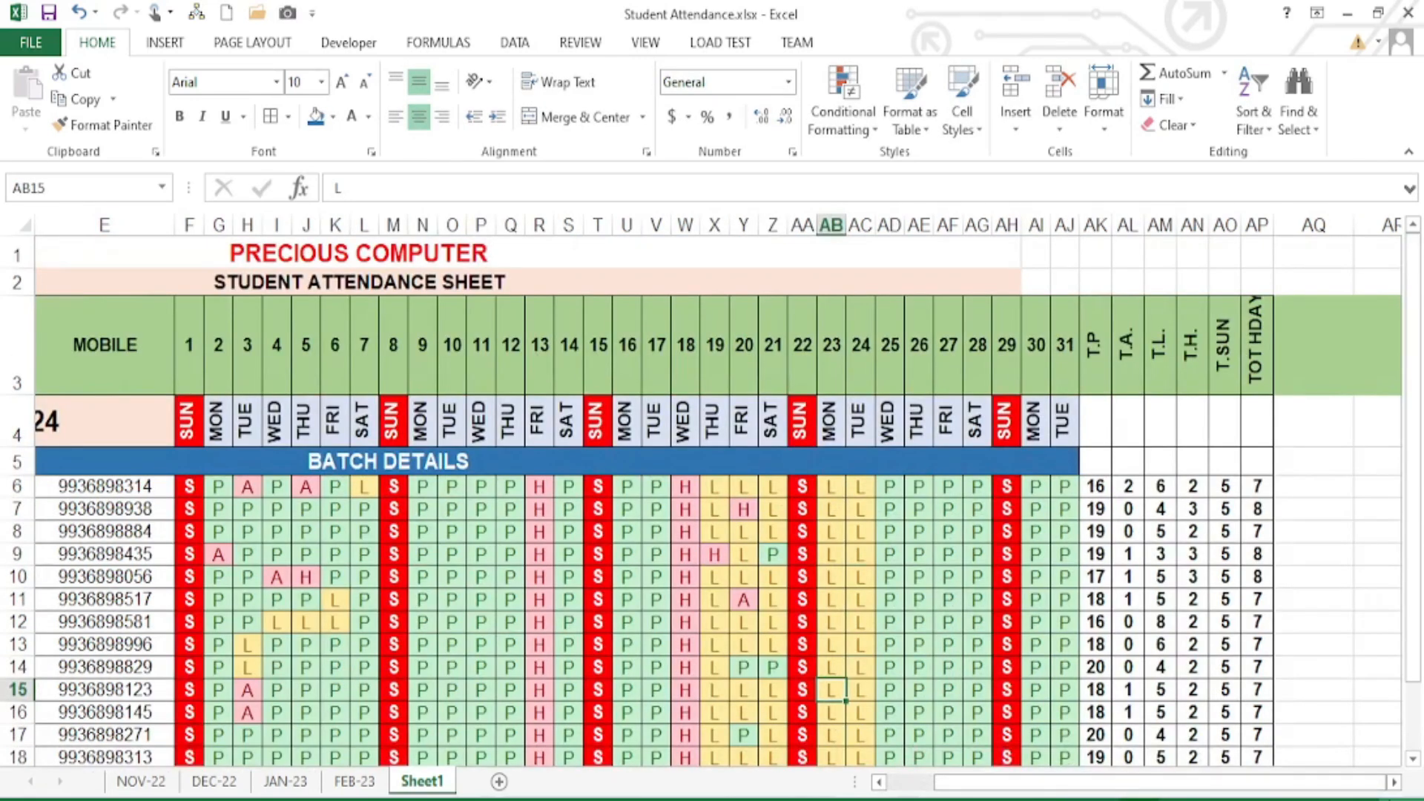
- Select cell AQ5 in the empty column, then switch to the FEB-23 sheet
left_click_drag(1395, 783, 1395, 784)
left_click(764, 462)
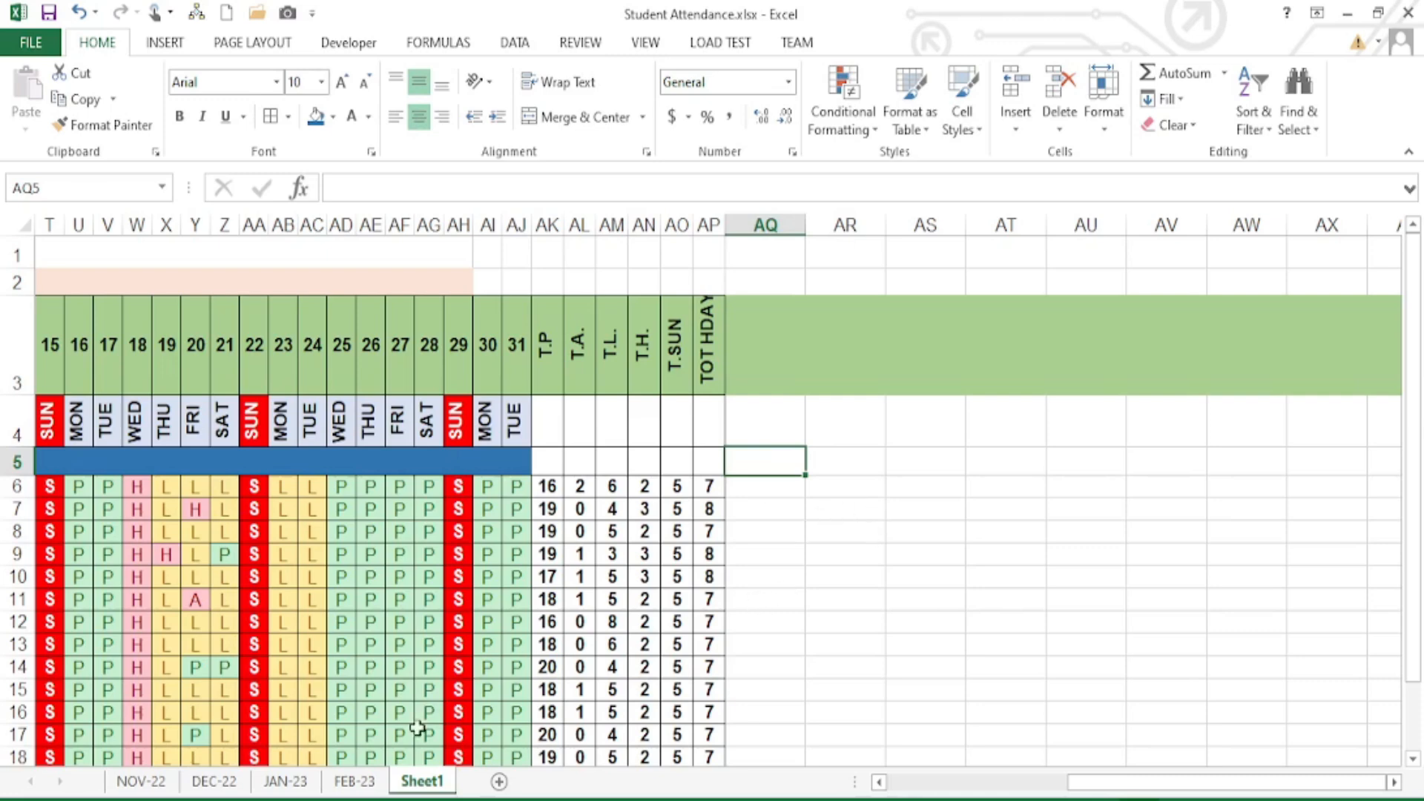
left_click(354, 781)
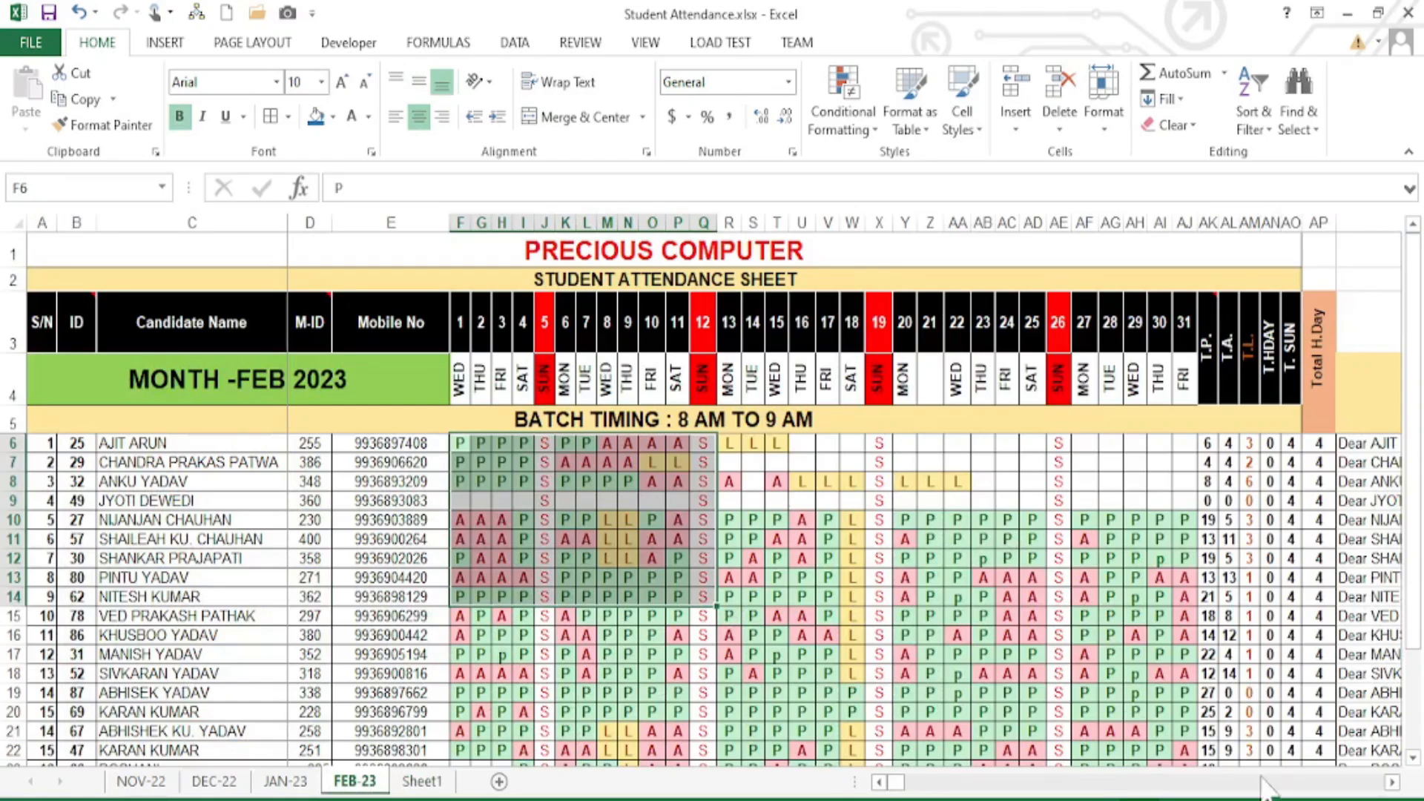
- Inspect the CONCATENATE SMS message formulas in AQ13 and AQ6 on FEB-23
left_click(1392, 783)
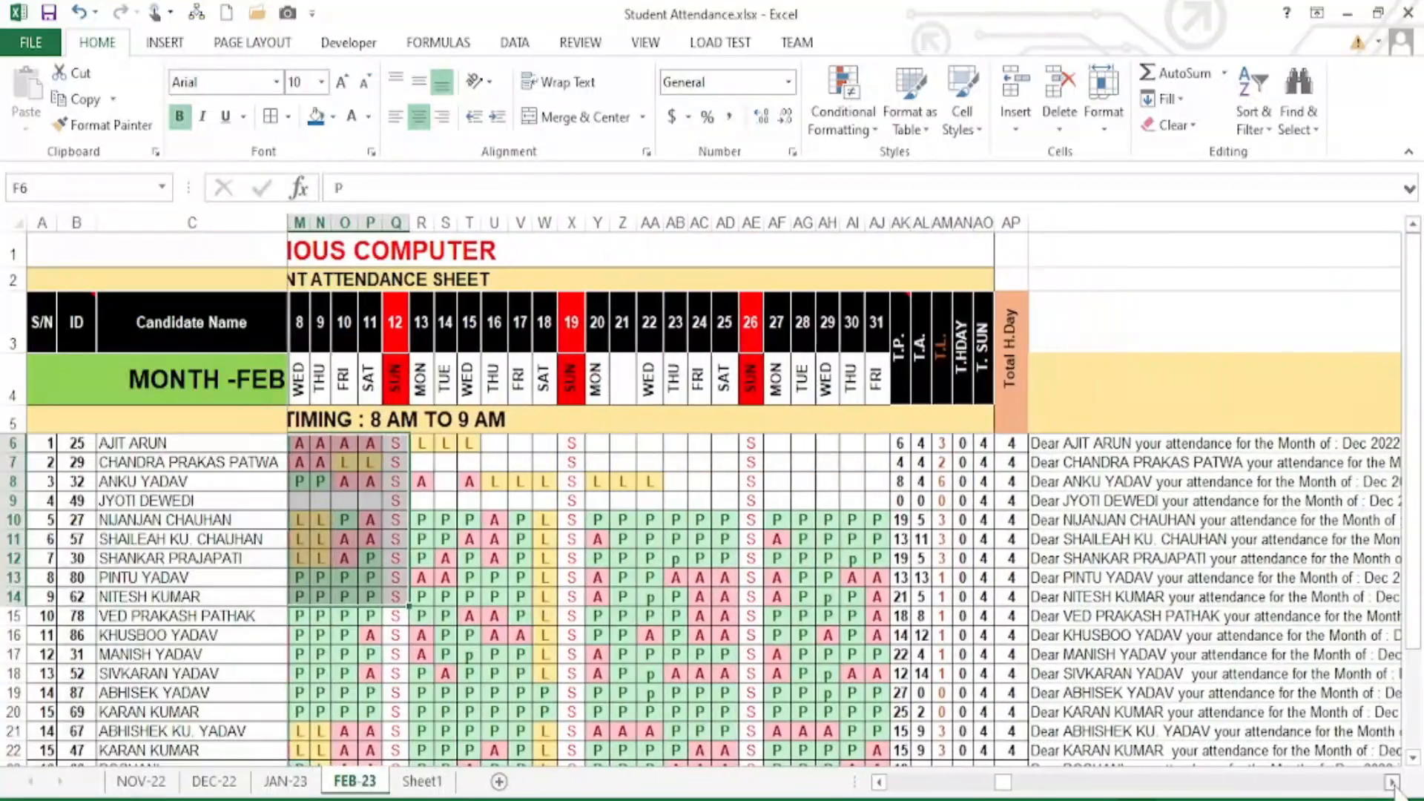
left_click(1392, 783)
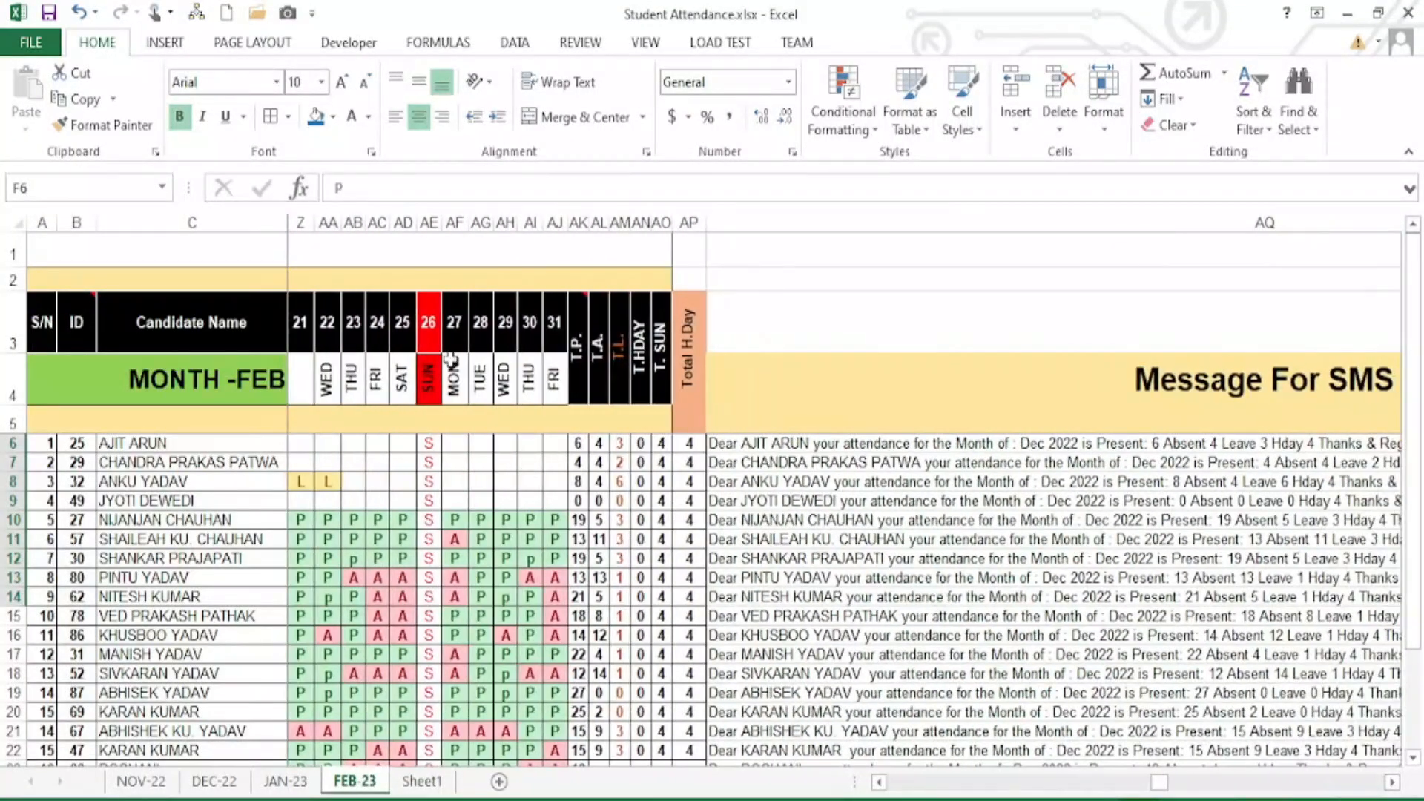
left_click(1393, 783)
scroll(779, 557, "down", 8)
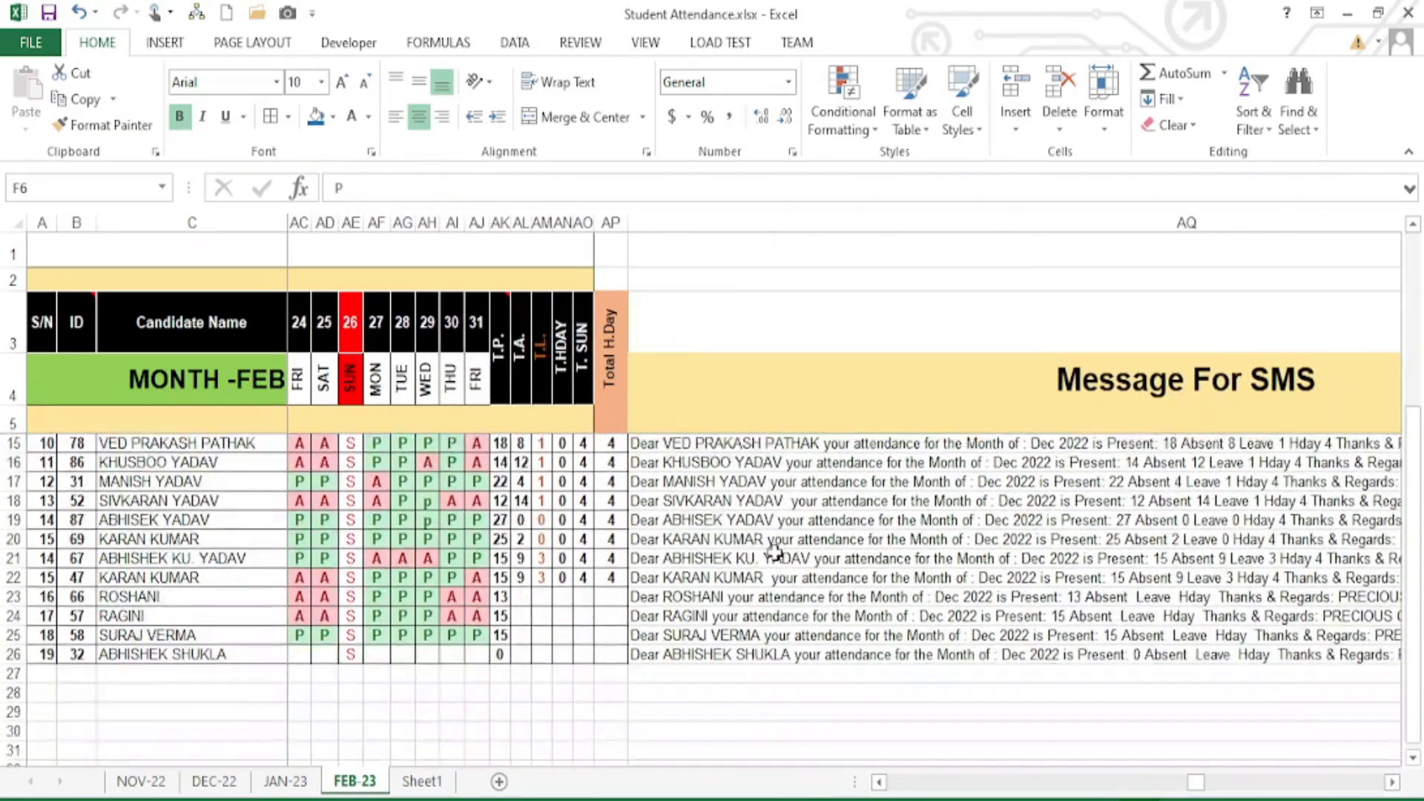
scroll(779, 556, "up", 8)
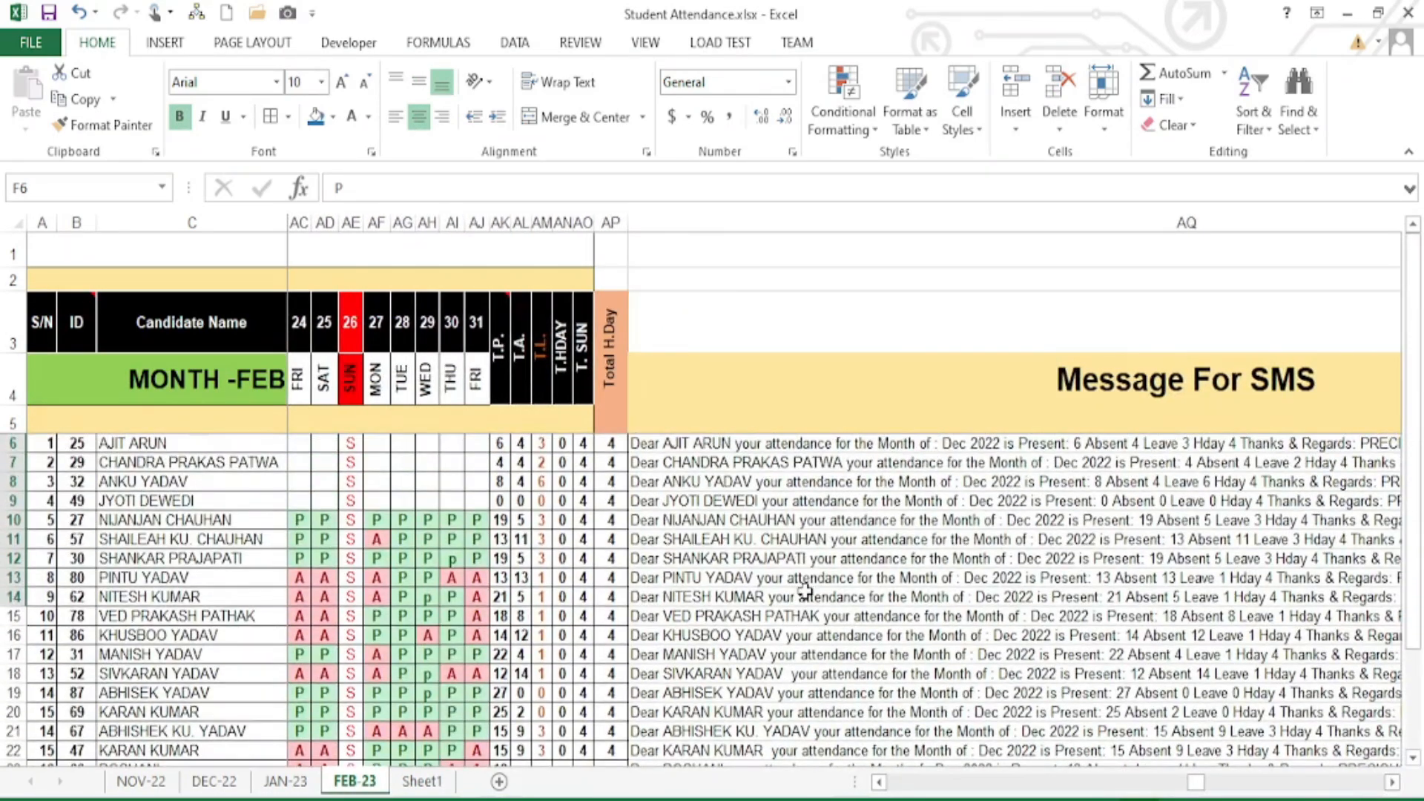
left_click(810, 579)
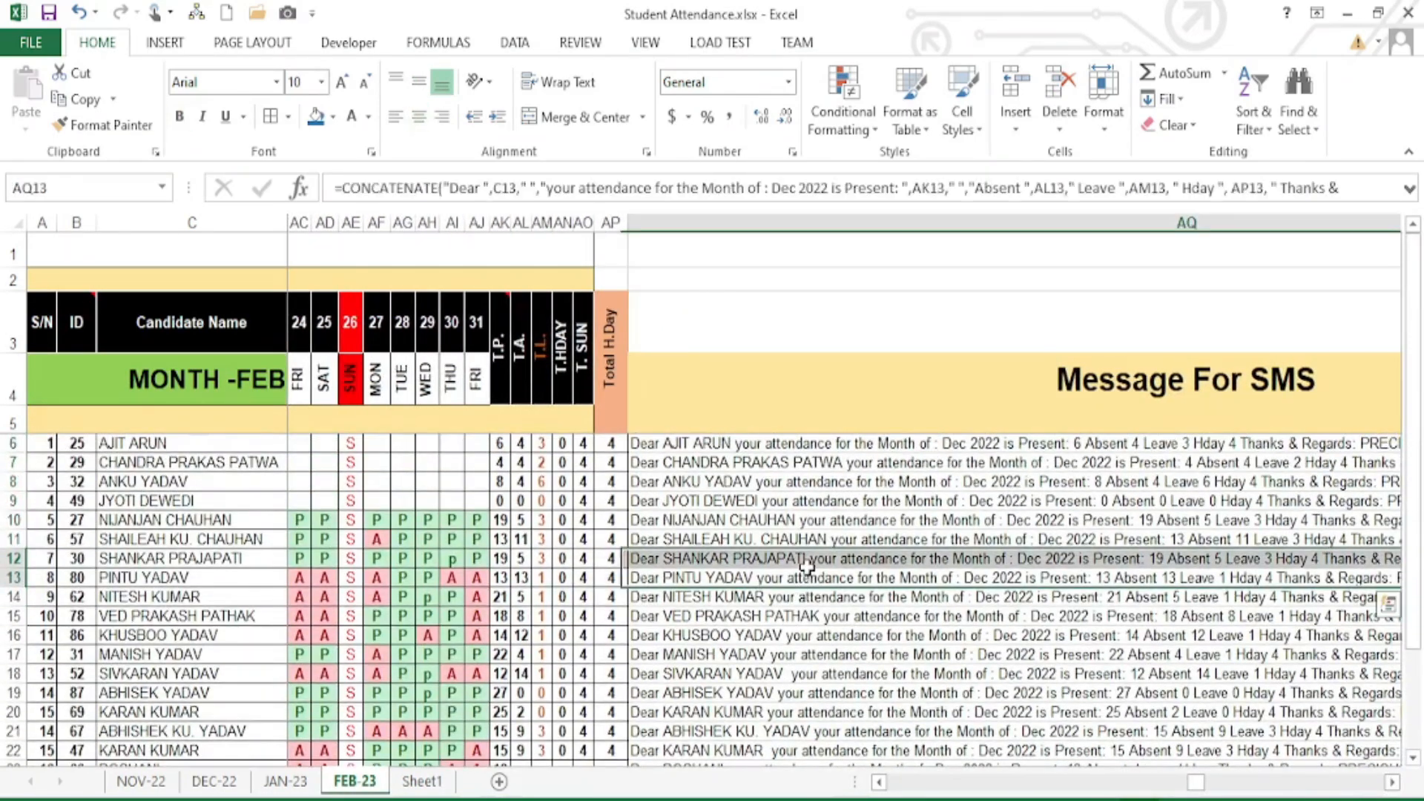
left_click(700, 445)
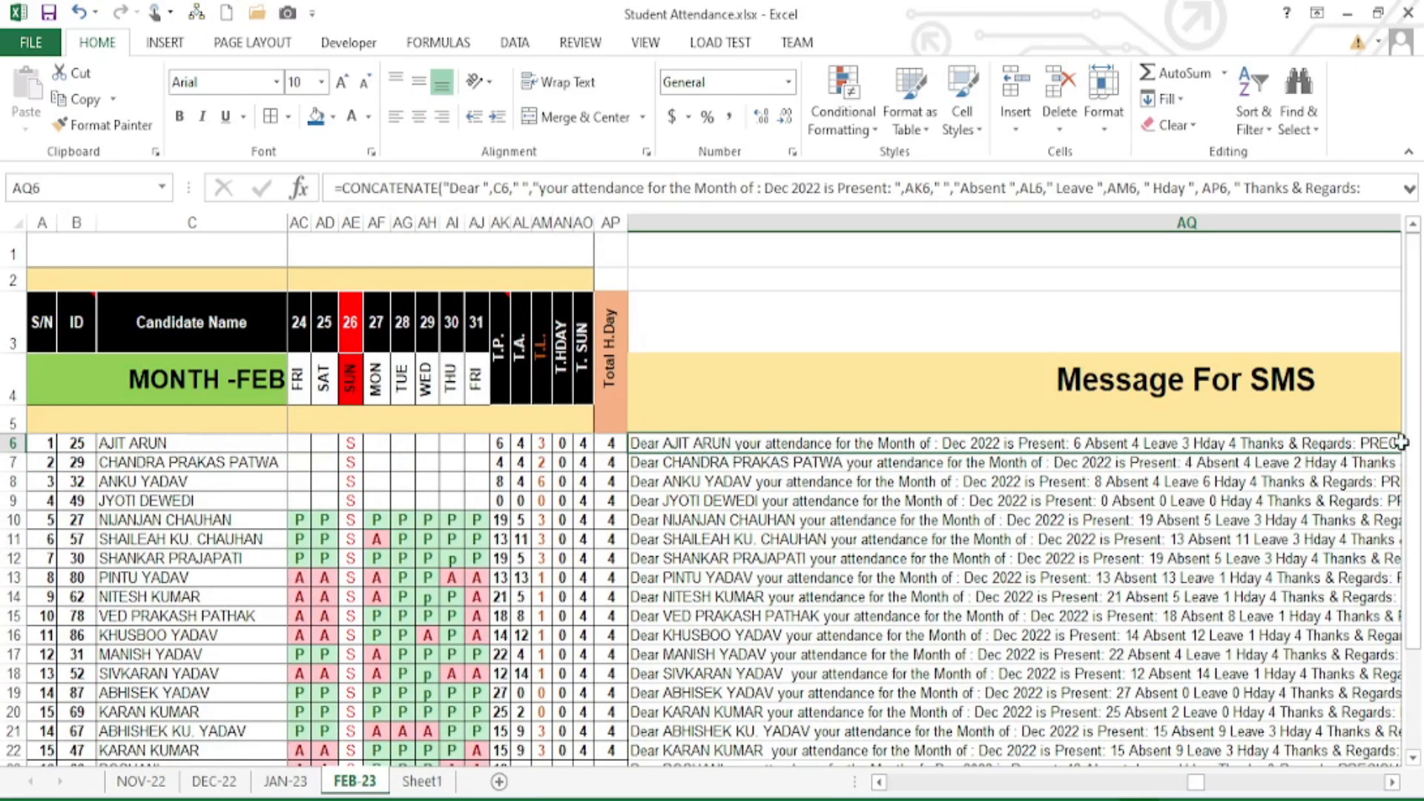
- Back on Sheet1, widen column AQ to the window's edge and select AQ6
left_click(423, 781)
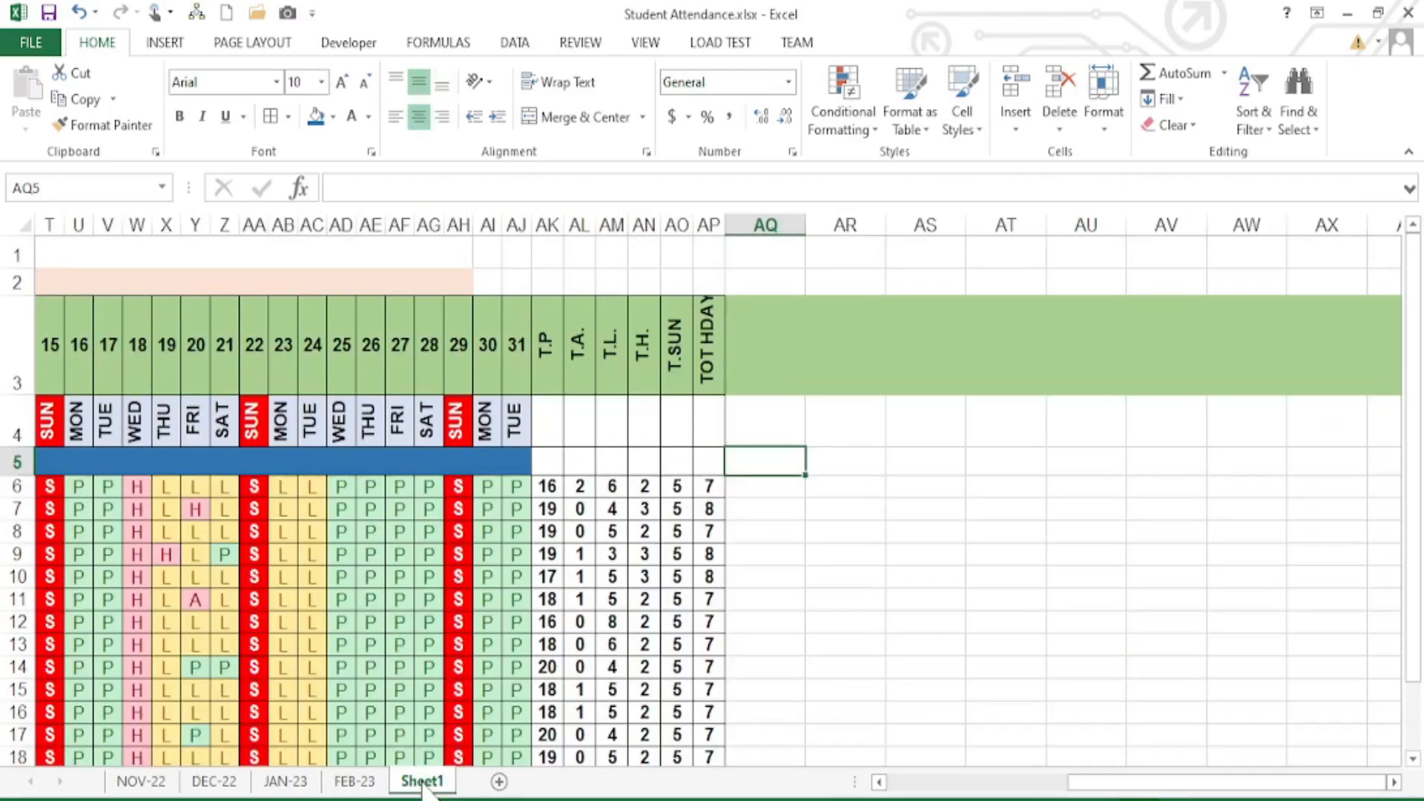
left_click_drag(804, 242, 1404, 269)
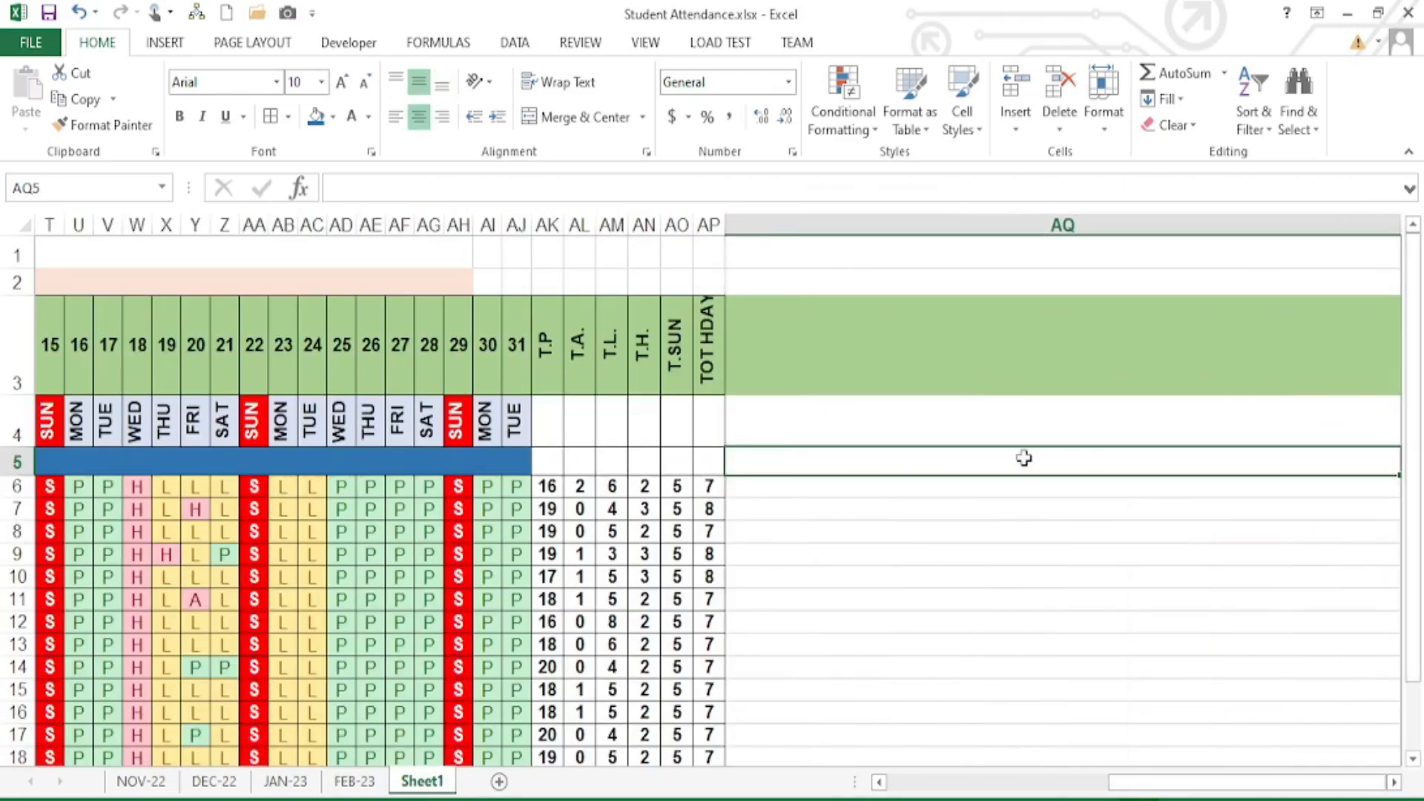
left_click(784, 488)
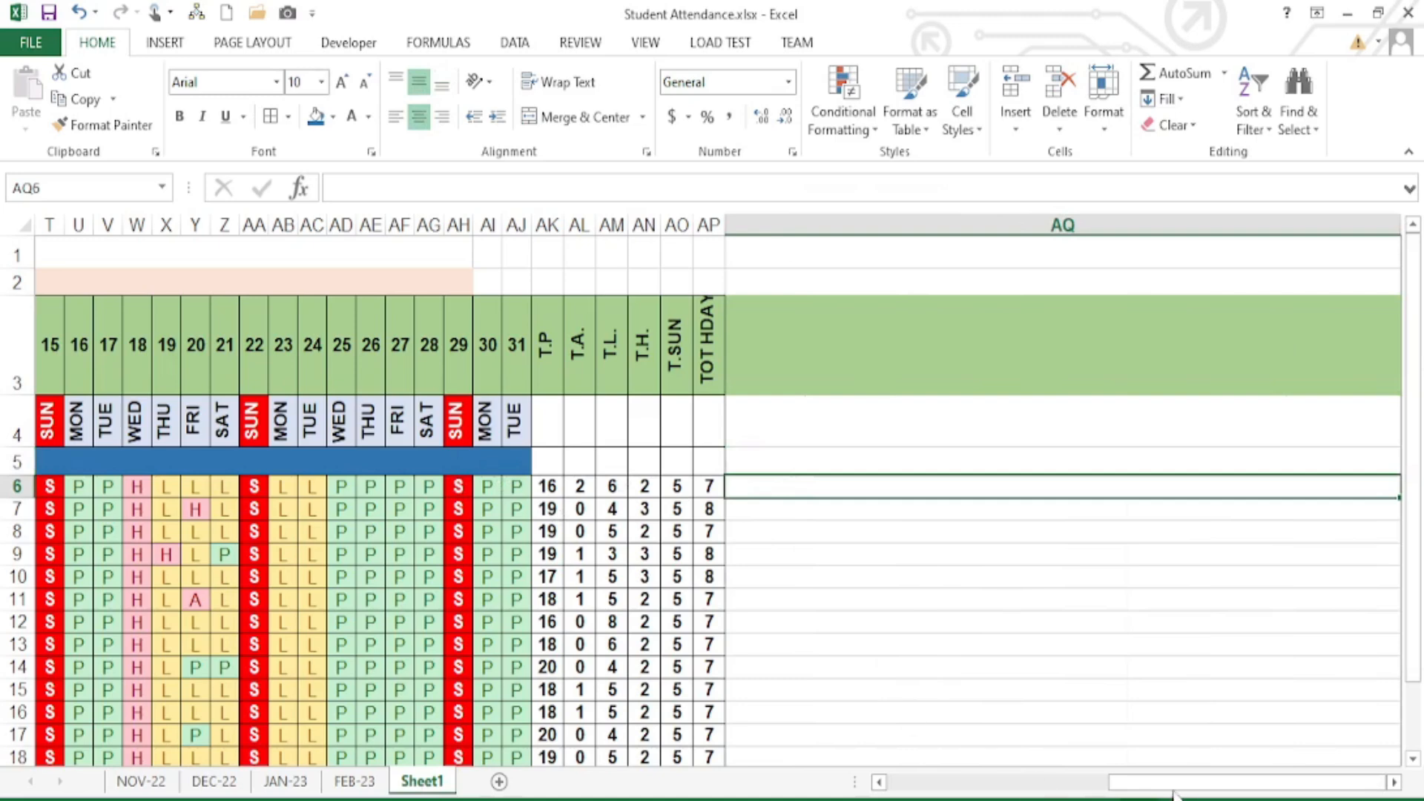
left_click_drag(1174, 793, 936, 793)
- Enter ten student names down B6:B15, then return to the FEB-23 sheet
left_click(174, 493)
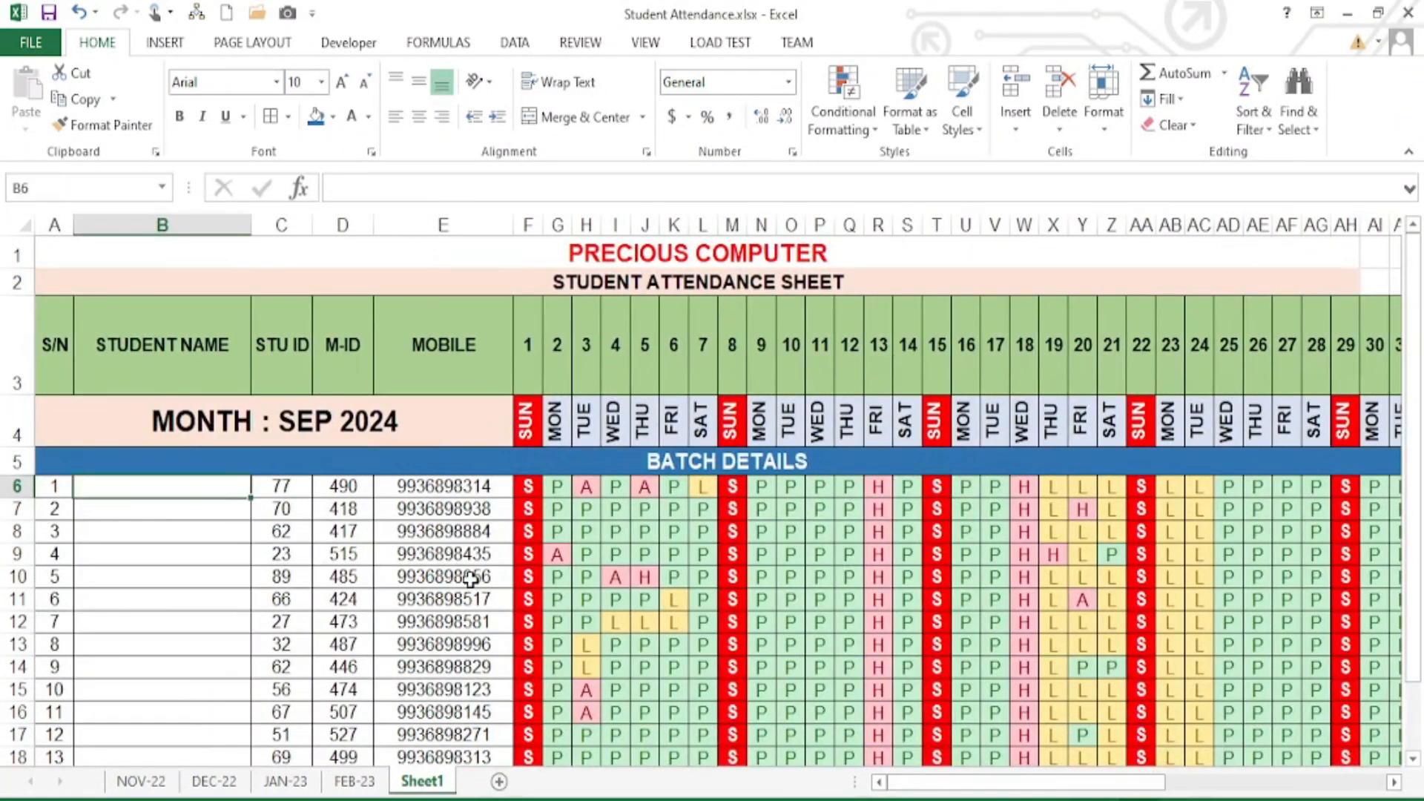
type("RAJESH")
key("Return")
type("AMI")
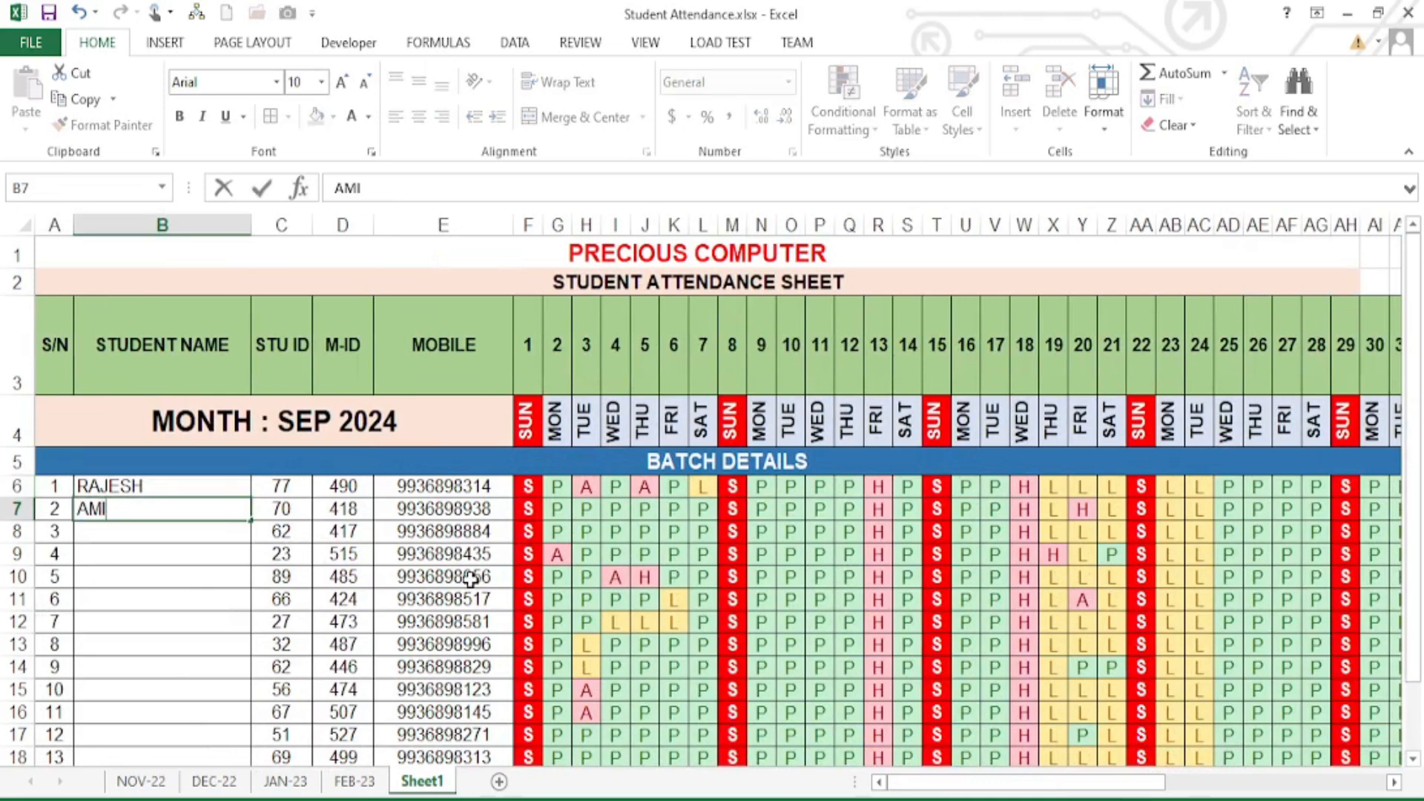
type("T")
key("Return")
type("ASHOK")
key("Return")
type("R")
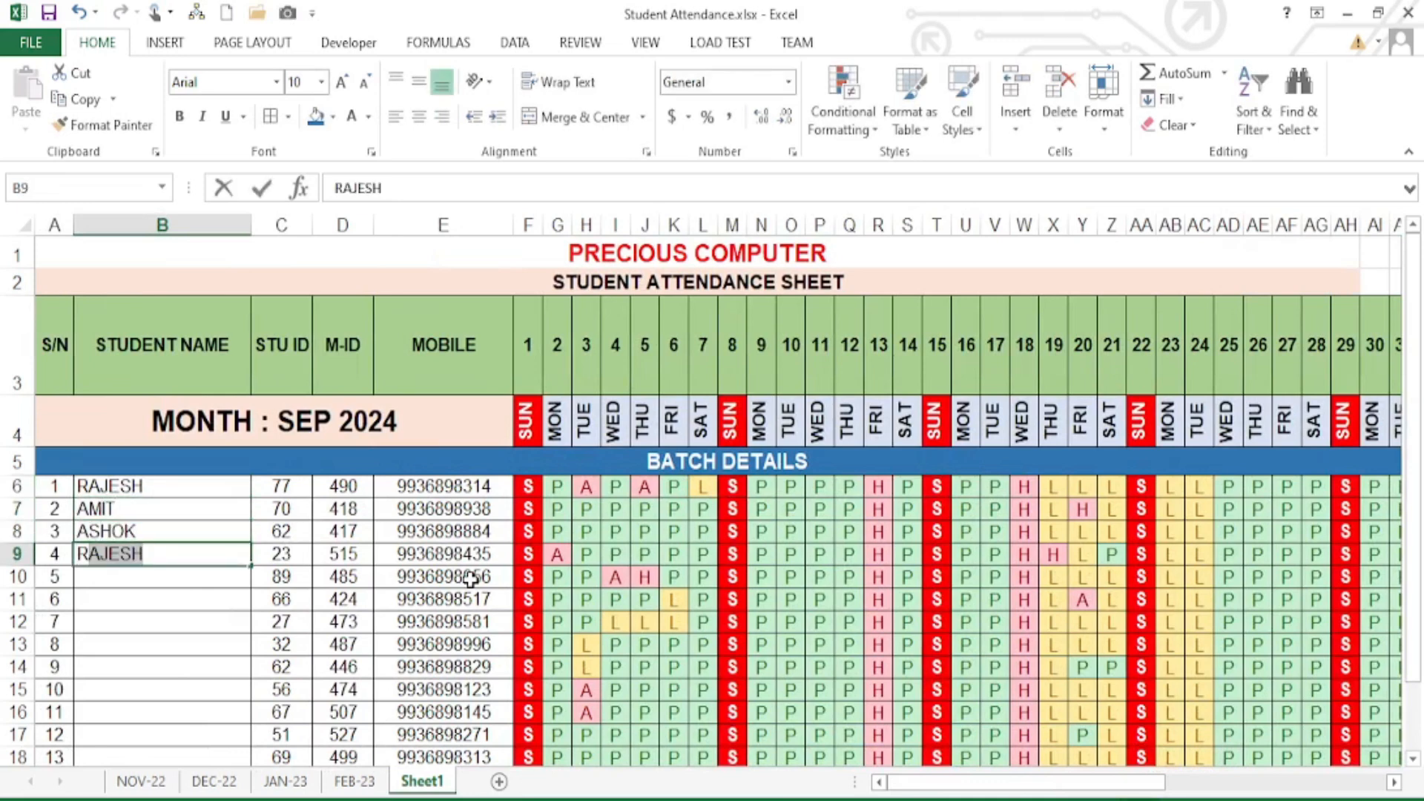
type("AHUL")
key("Return")
type("RASHID")
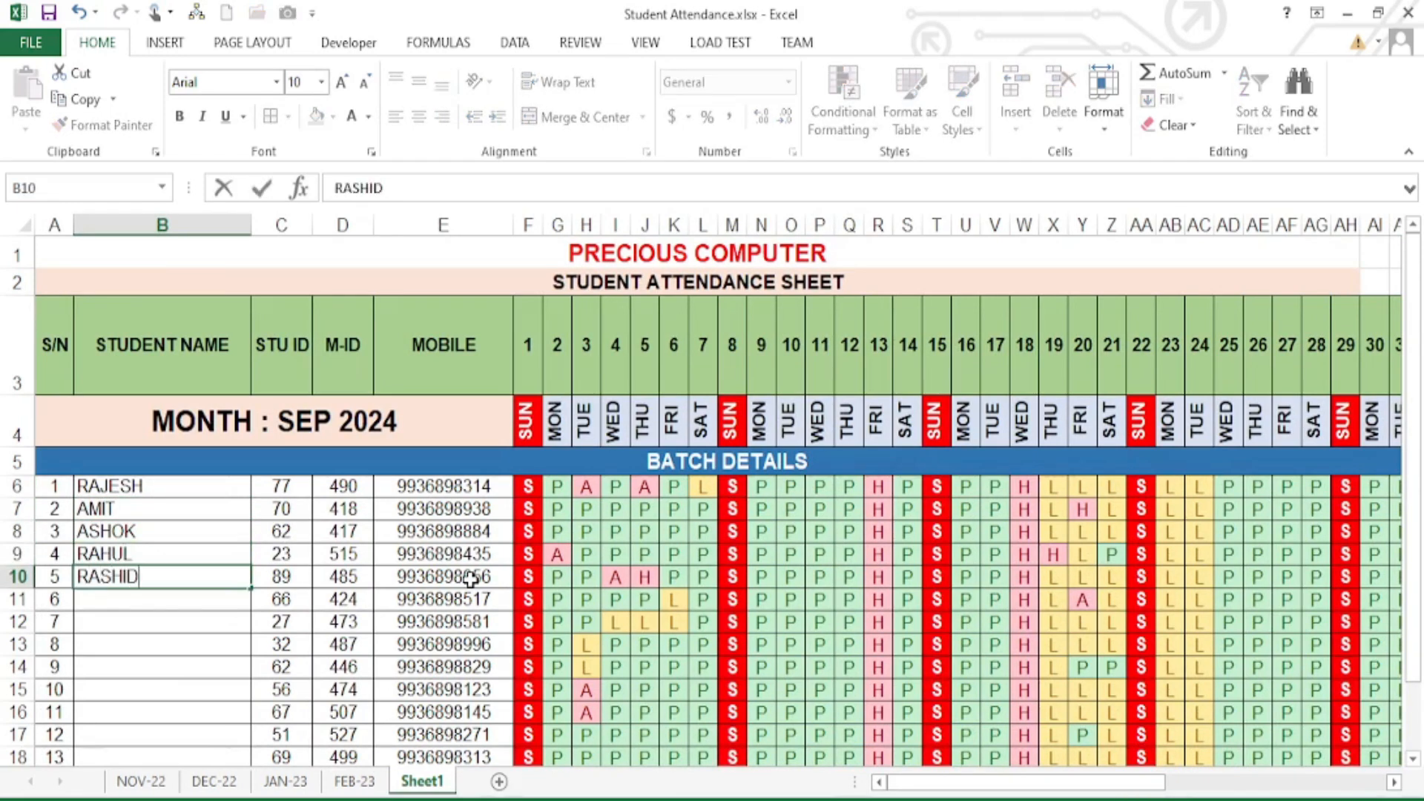
key("Return")
type("SANTOSH")
key("Return")
type("SAN")
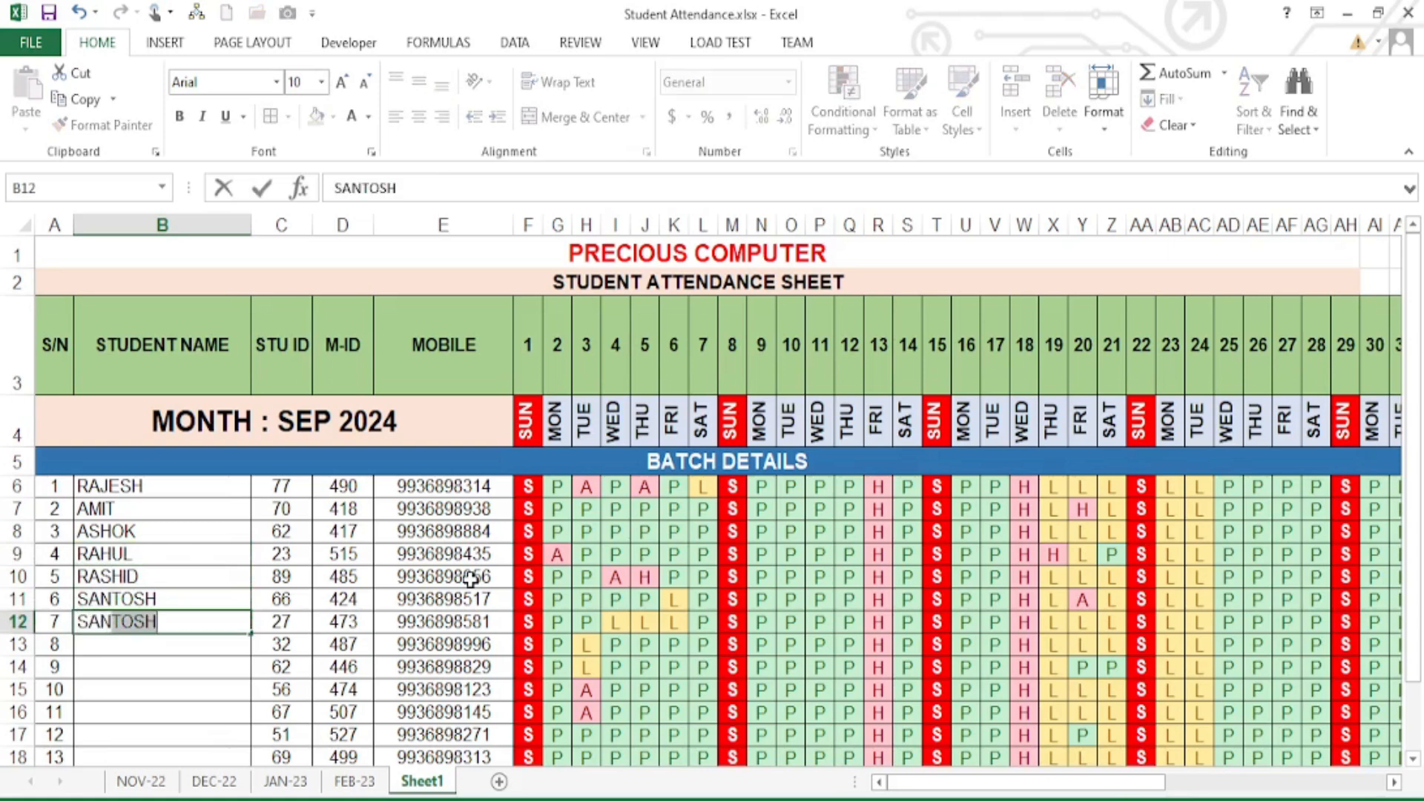
type("JAY")
key("Return")
type("REENA")
key("Return")
type("MA")
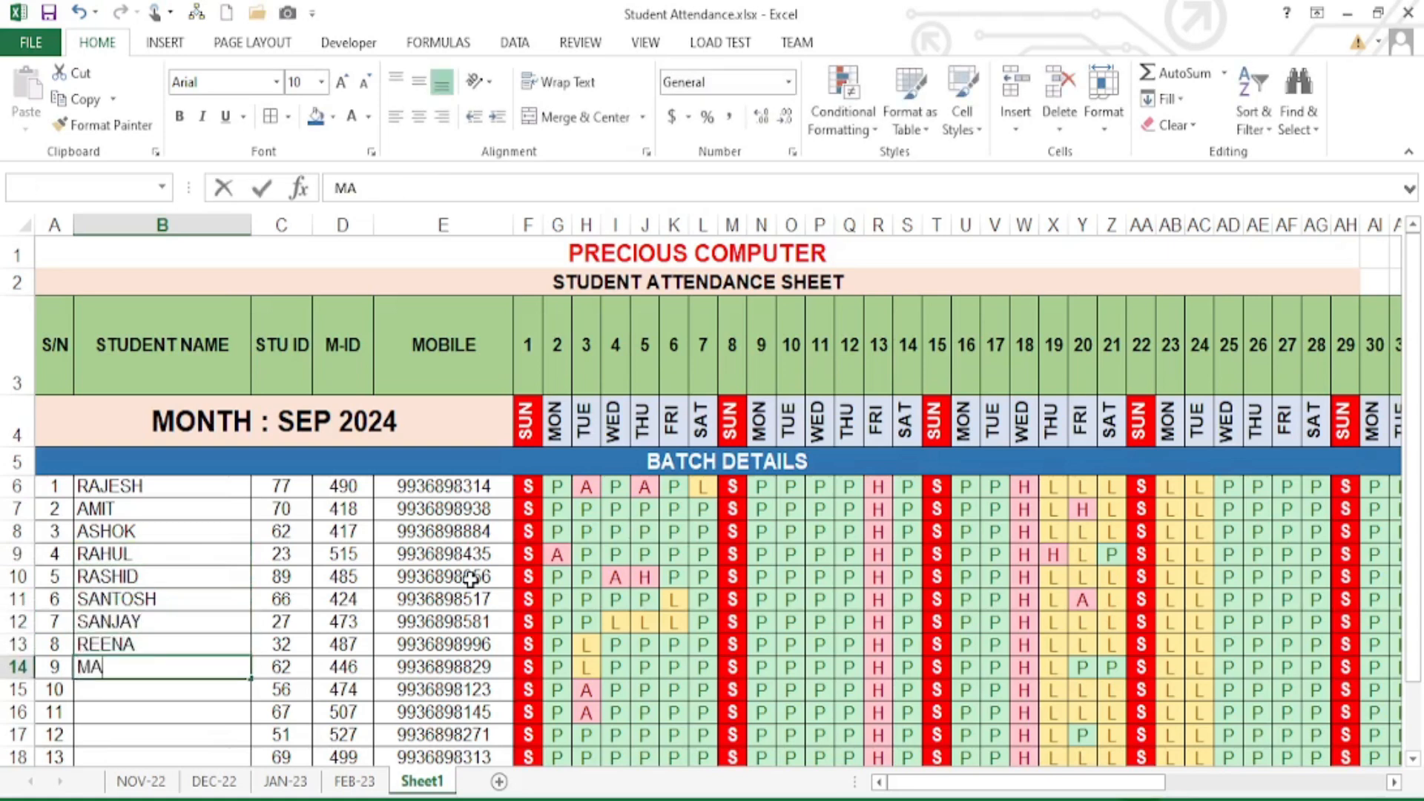
type("HESH")
key("Return")
type("DHIRAJ")
key("Return")
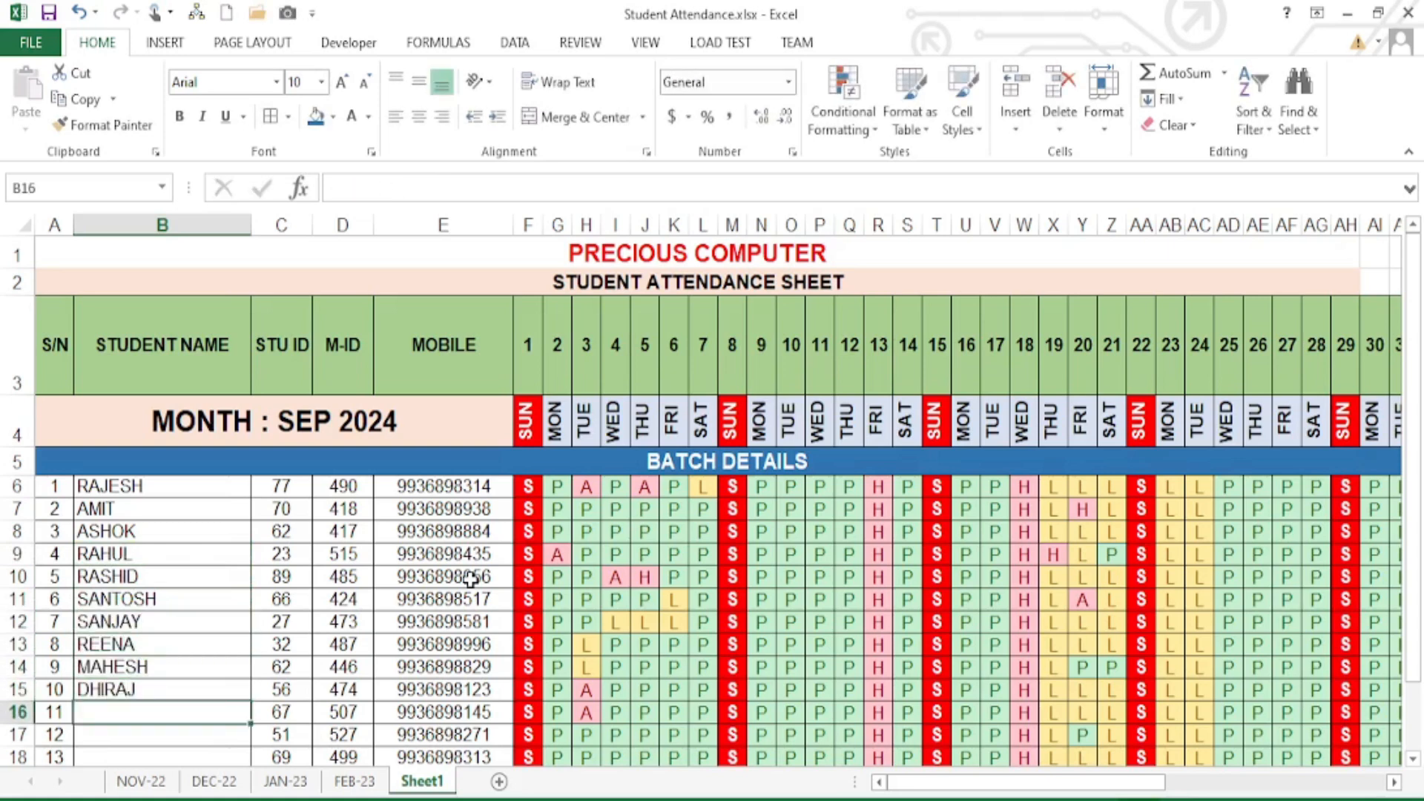
left_click(354, 781)
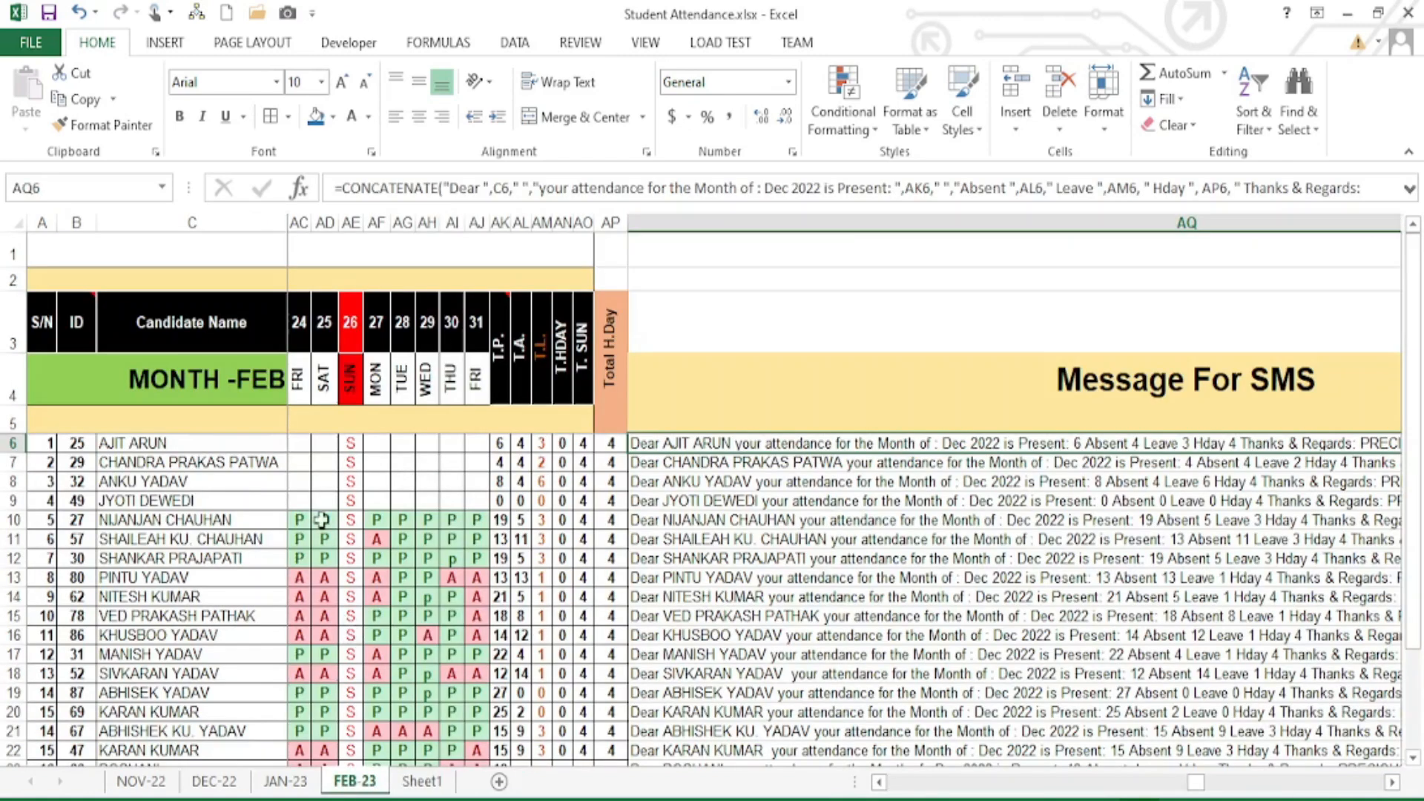
- Copy the seven names in FEB-23's C15:C21 into Sheet1's B16:B22
left_click_drag(167, 615, 178, 730)
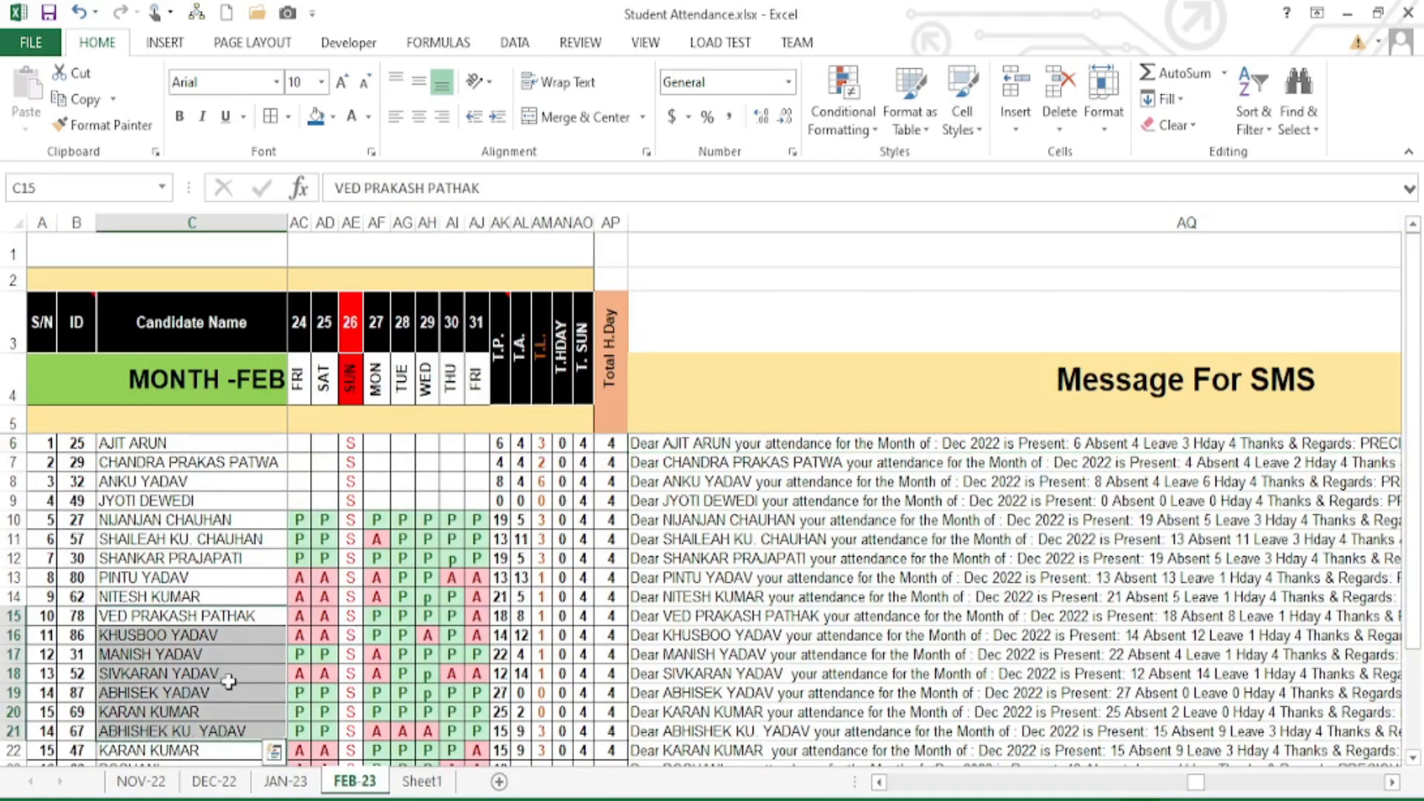
key("ctrl+c")
left_click(421, 781)
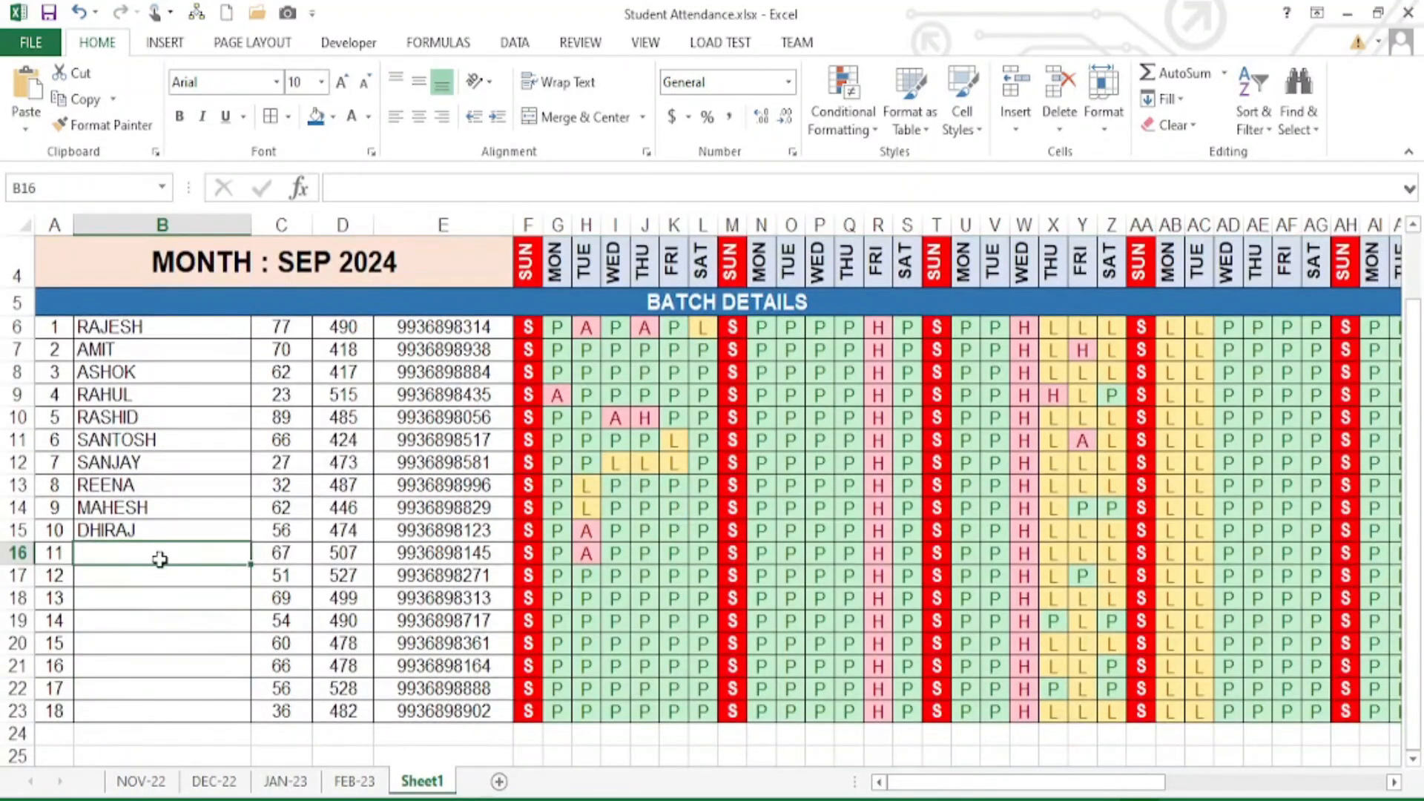
key("ctrl+v")
- Type the last student's name in B23 and autofit column B to the longest name
left_click(158, 689)
left_click(158, 709)
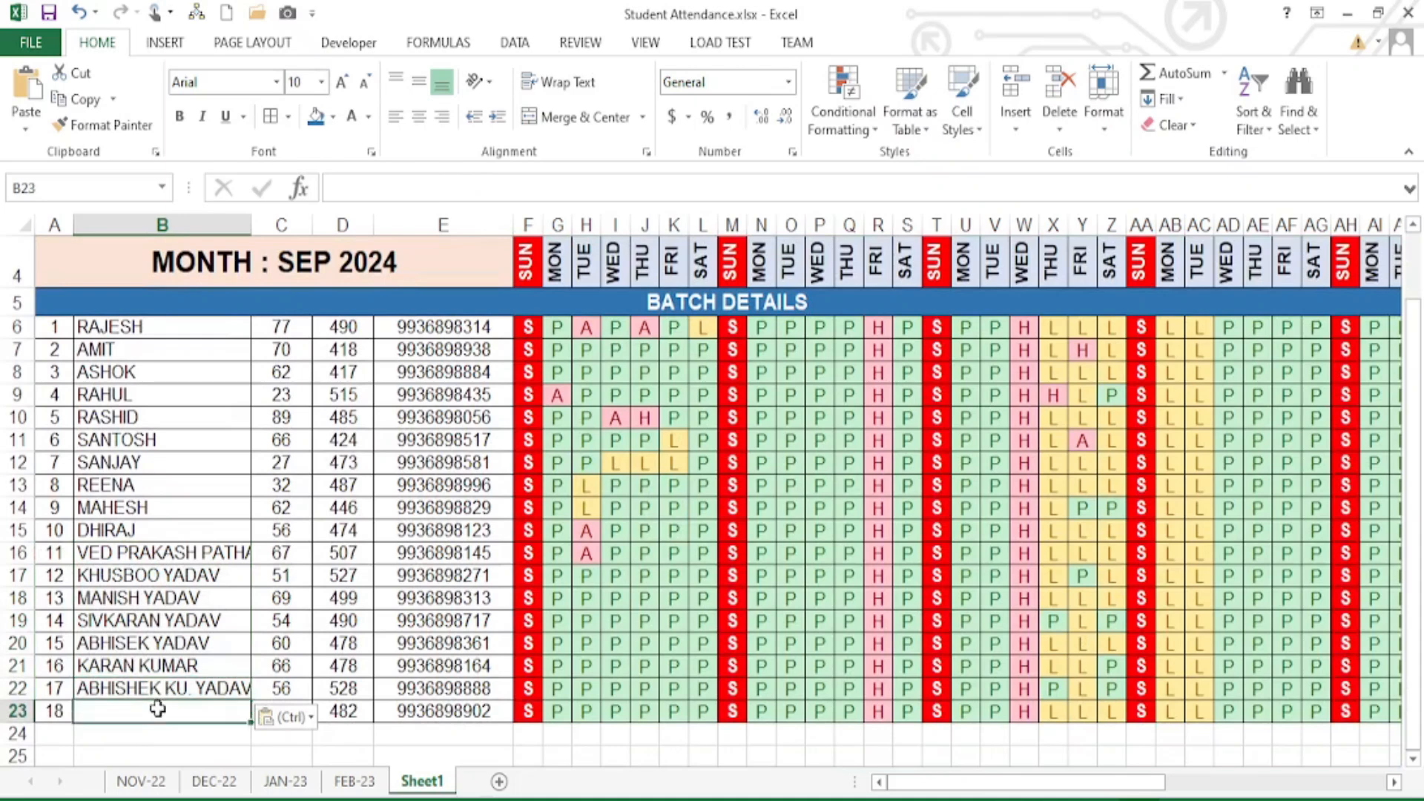
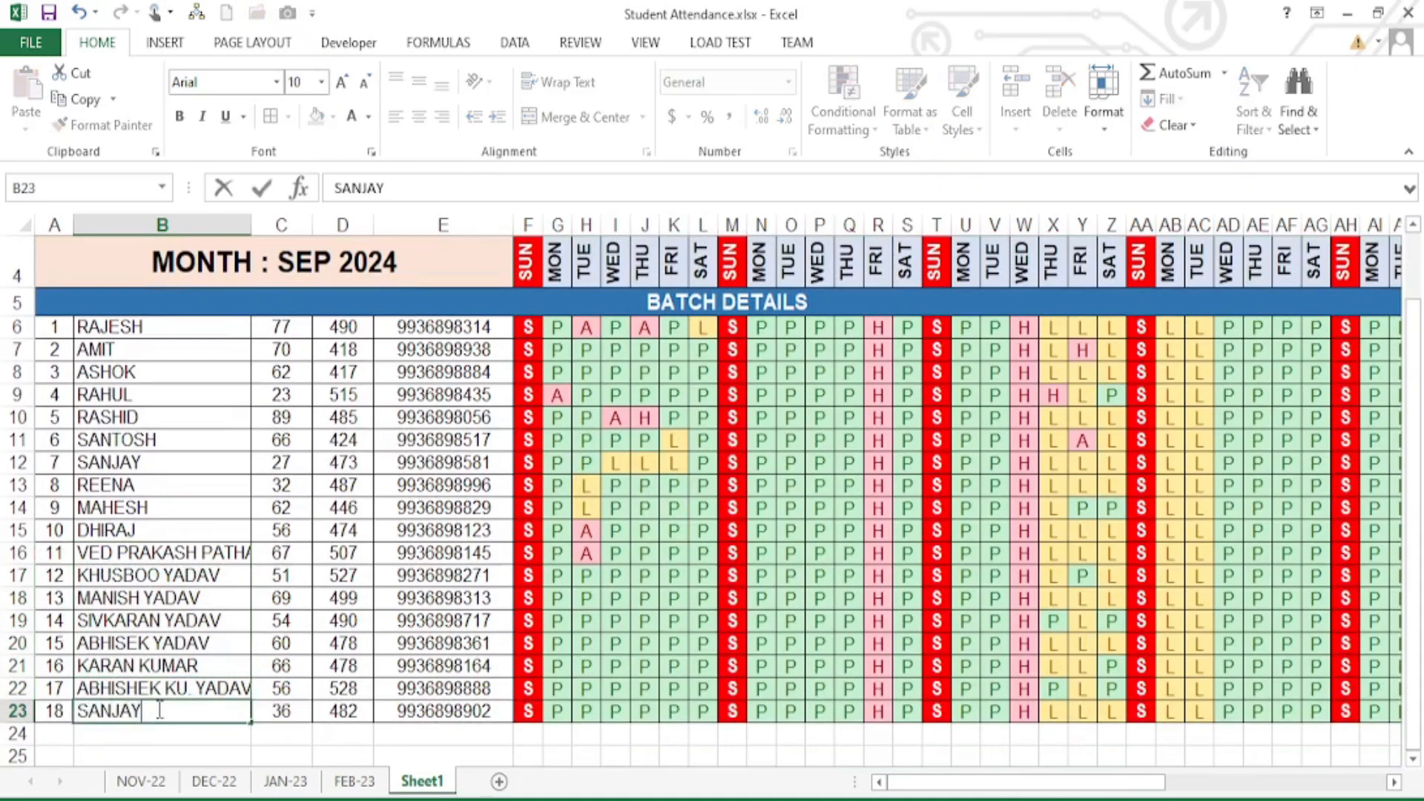
key("Tab")
double_click(252, 225)
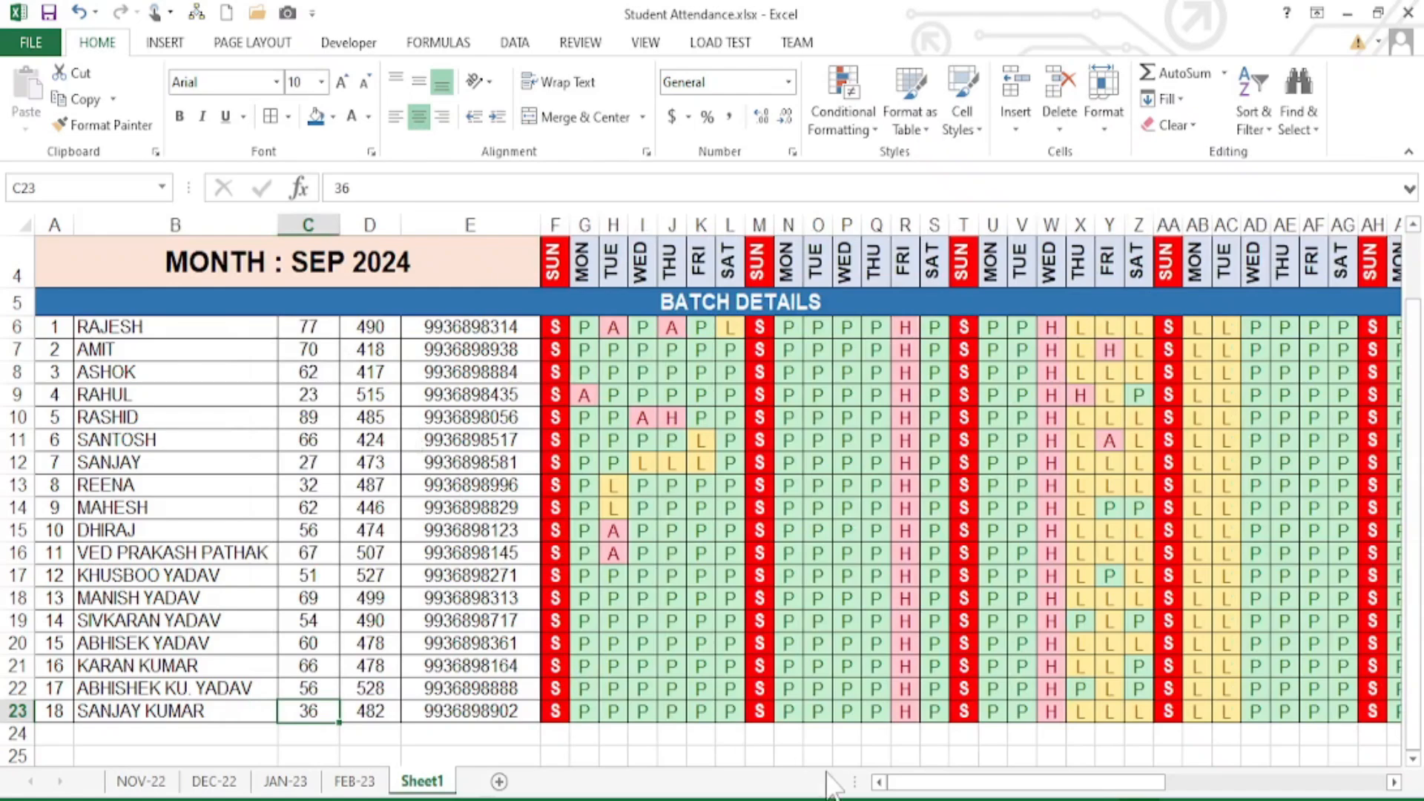
mouse_move(1016, 790)
left_mouse_down()
mouse_move(1243, 788)
mouse_move(939, 788)
mouse_move(1124, 790)
mouse_move(1007, 788)
left_mouse_up()
left_click(785, 330)
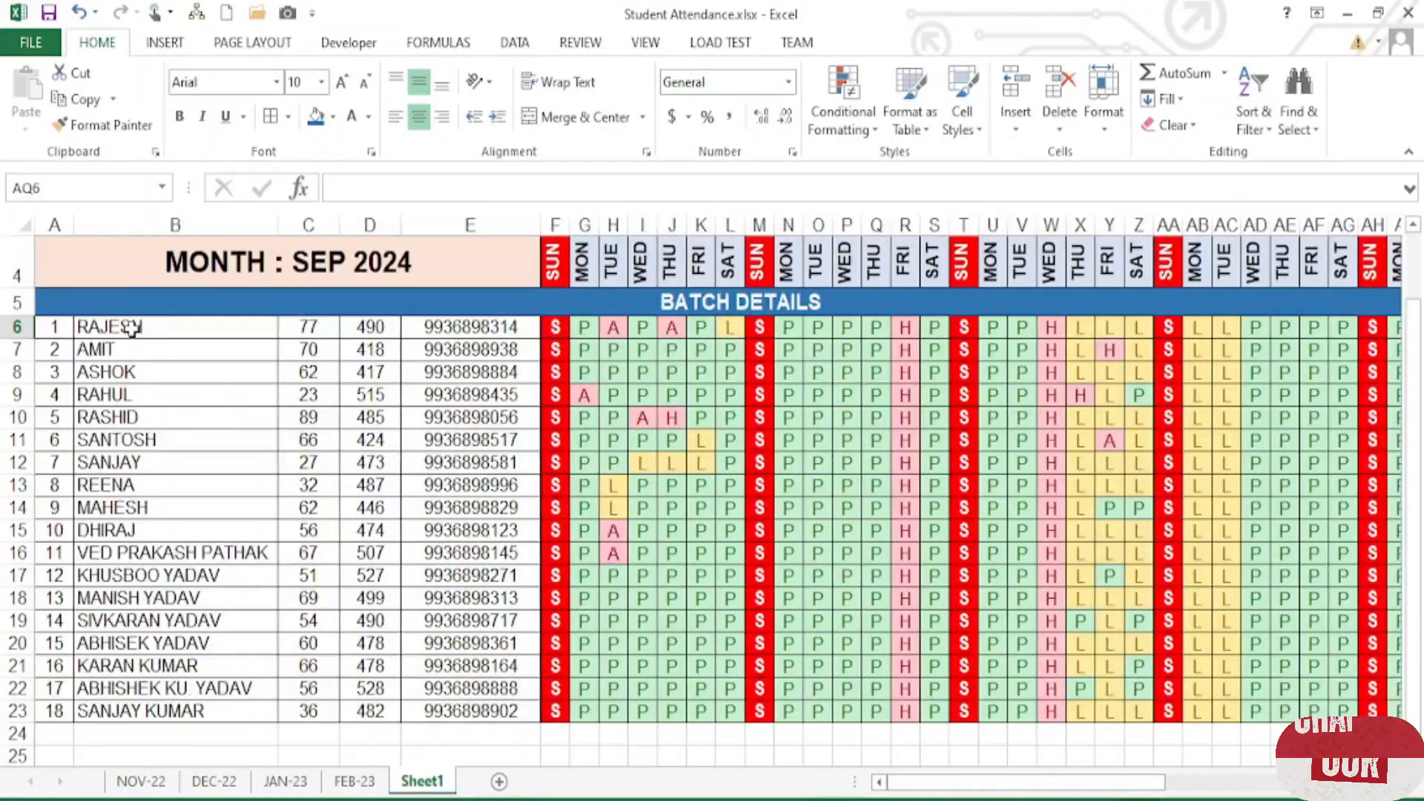
left_click_drag(122, 327, 185, 620)
scroll(356, 527, "down", 9)
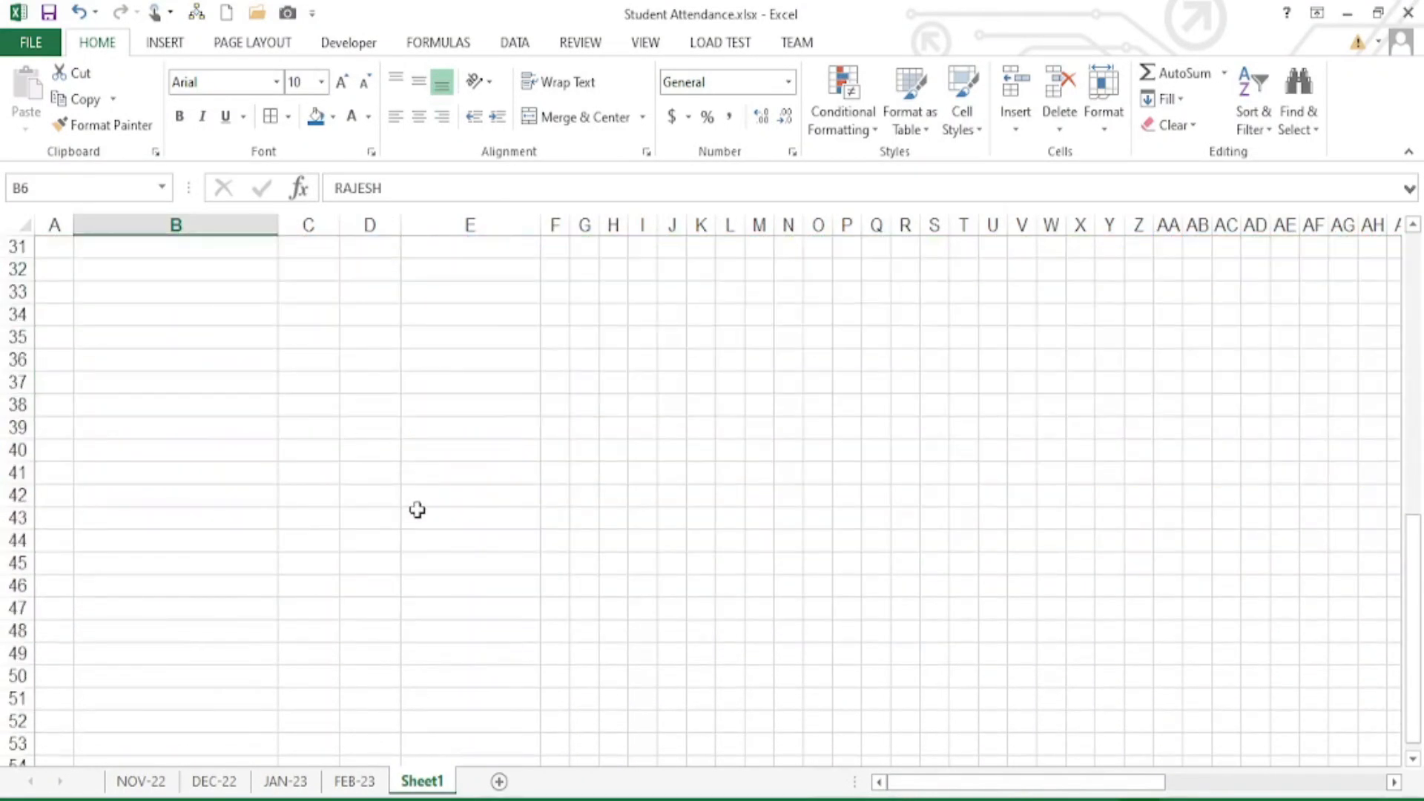
scroll(370, 578, "up", 10)
left_click_drag(515, 417, 932, 417)
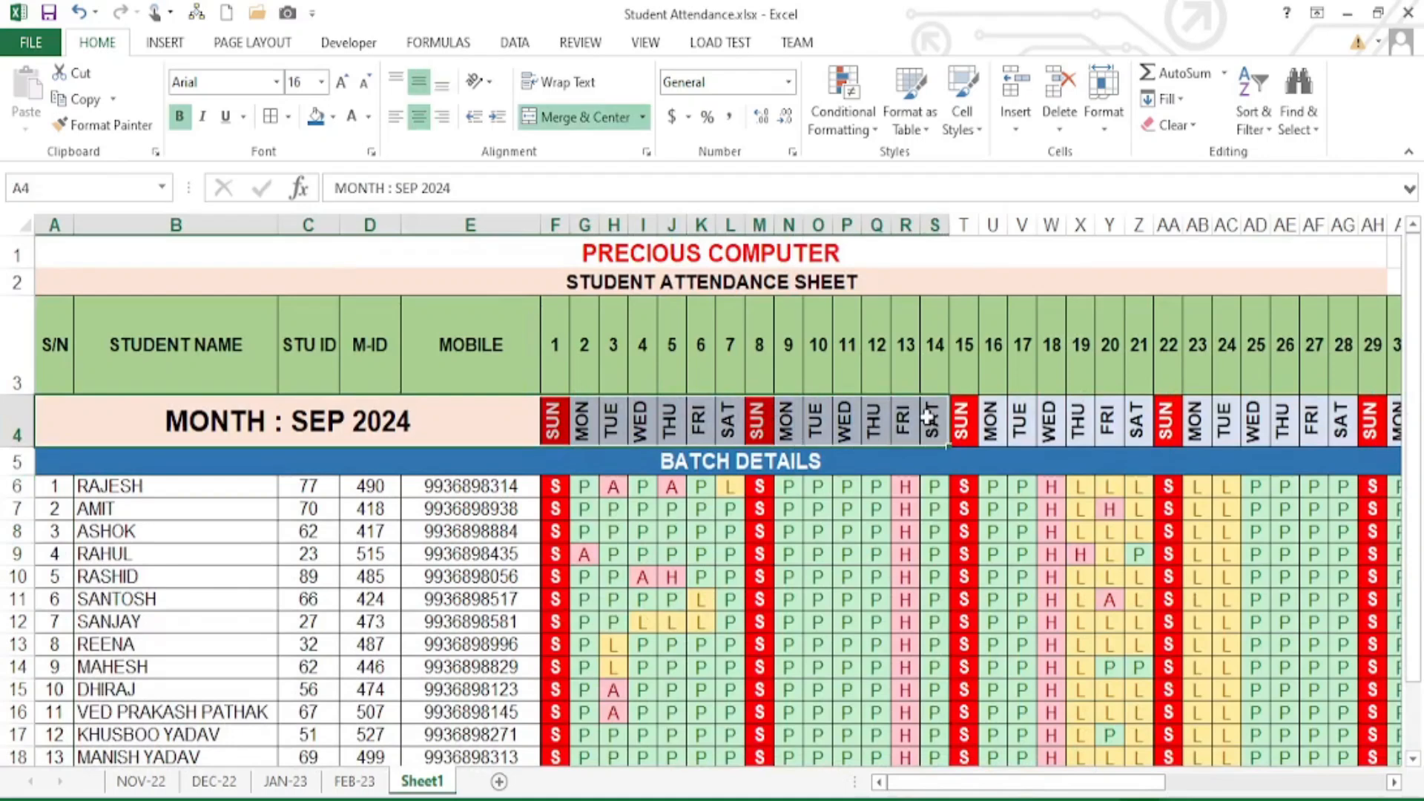
left_click(931, 418)
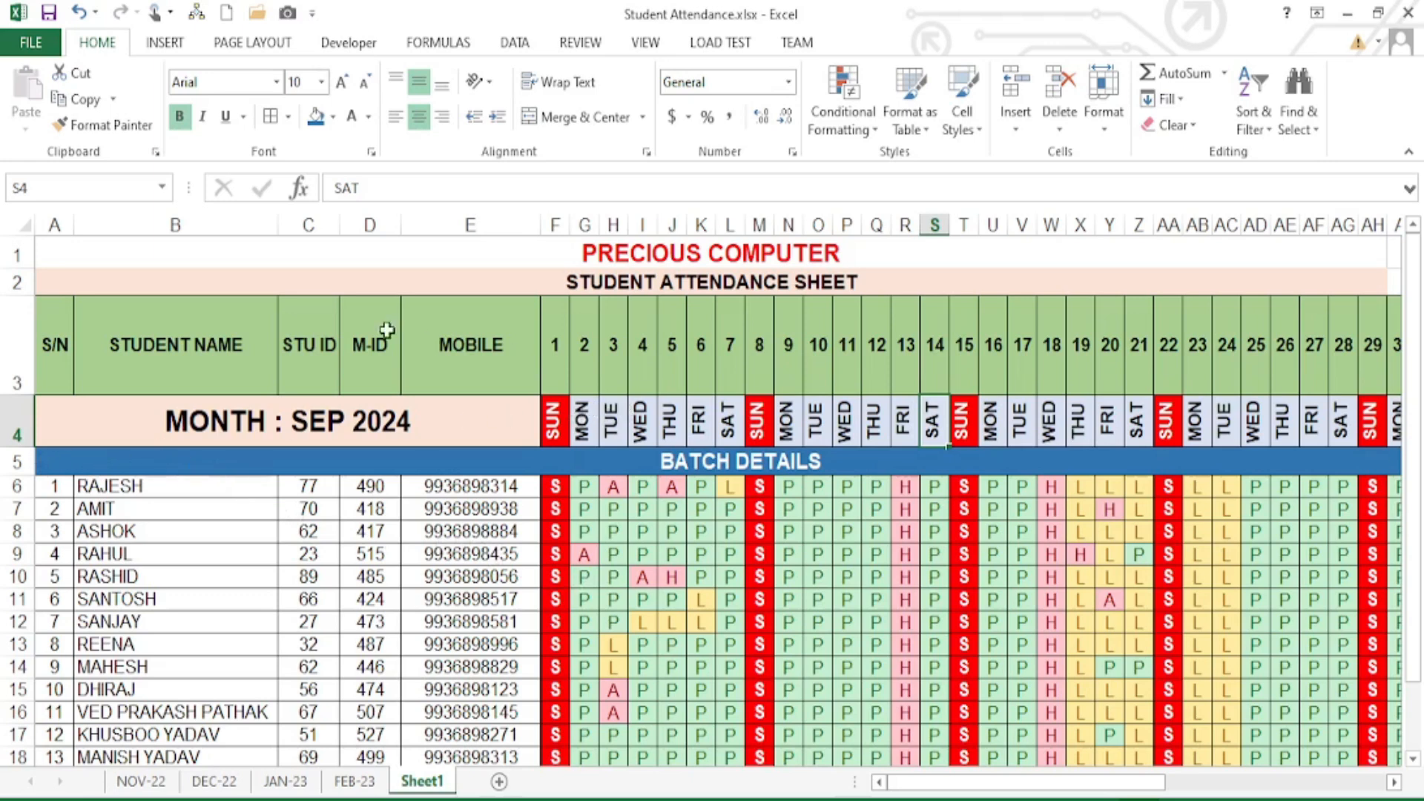
left_click_drag(252, 328, 1172, 345)
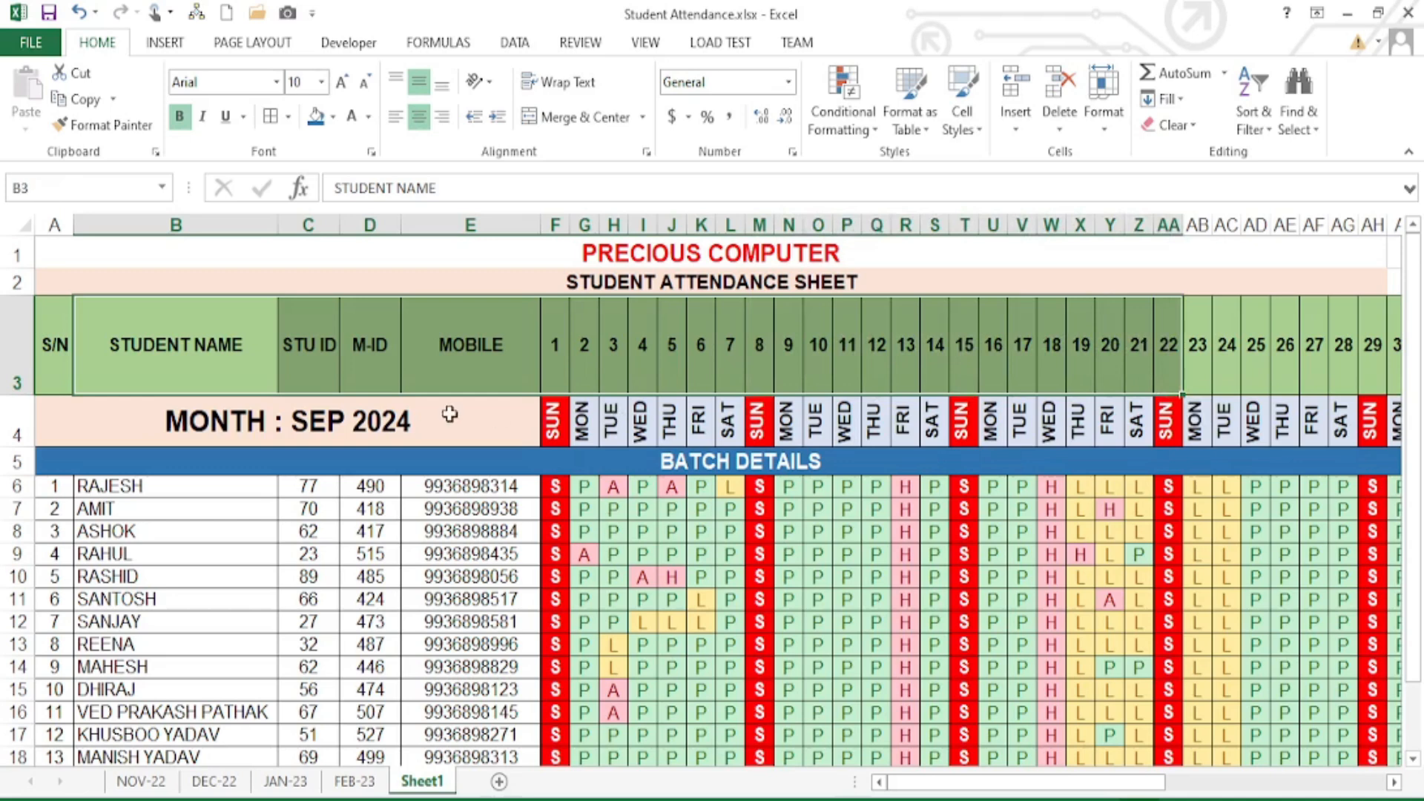
left_click_drag(449, 413, 490, 446)
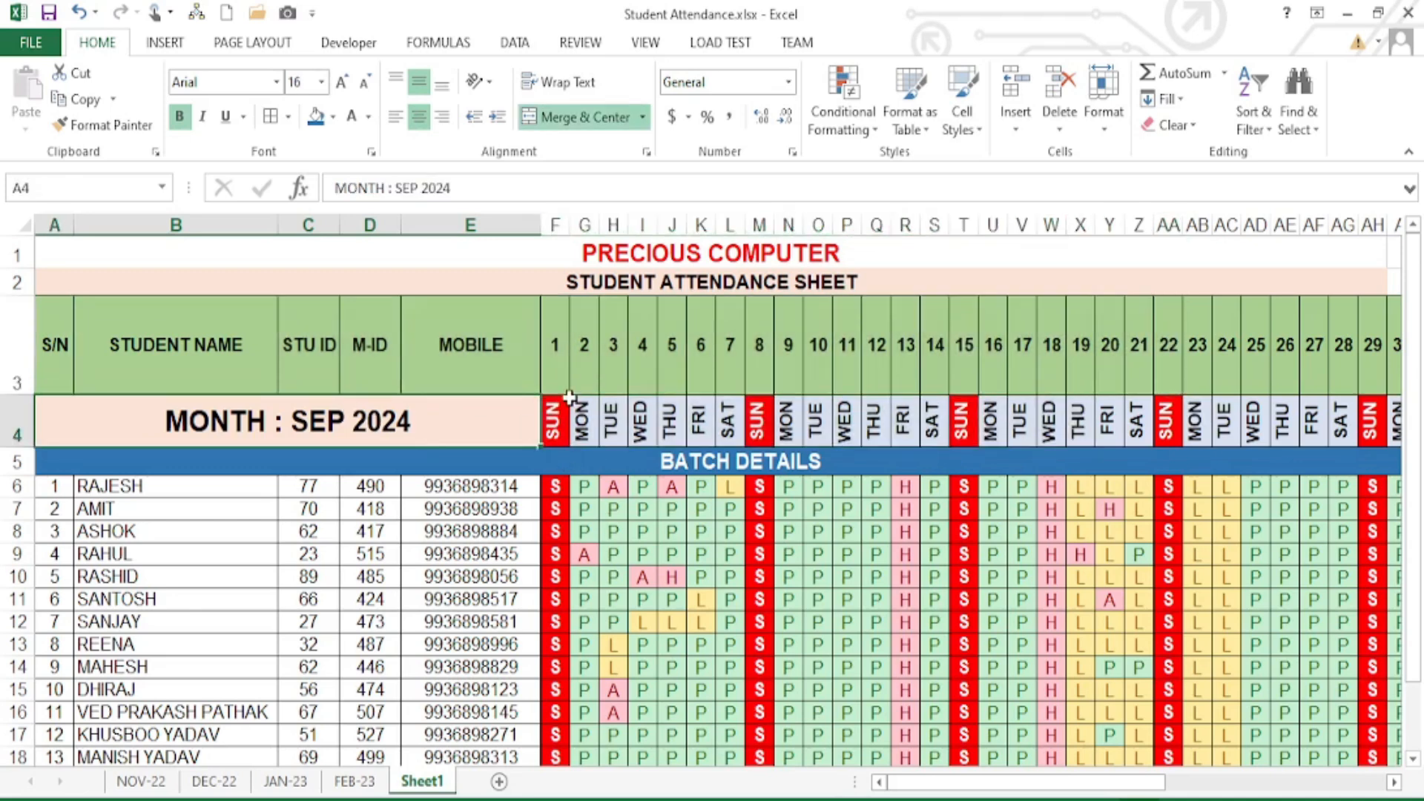
left_click(310, 349)
left_click(304, 421)
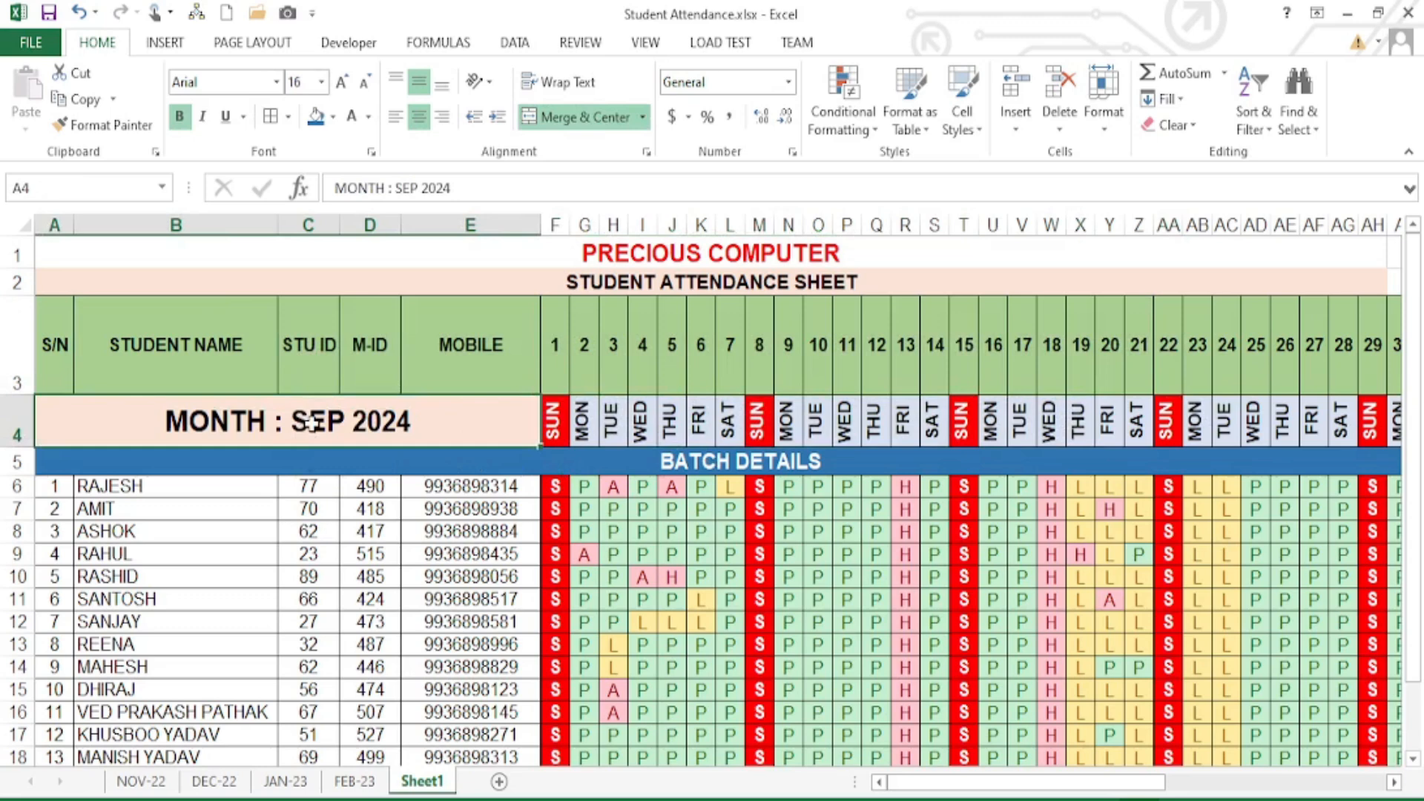
left_click(16, 424)
left_click(292, 464)
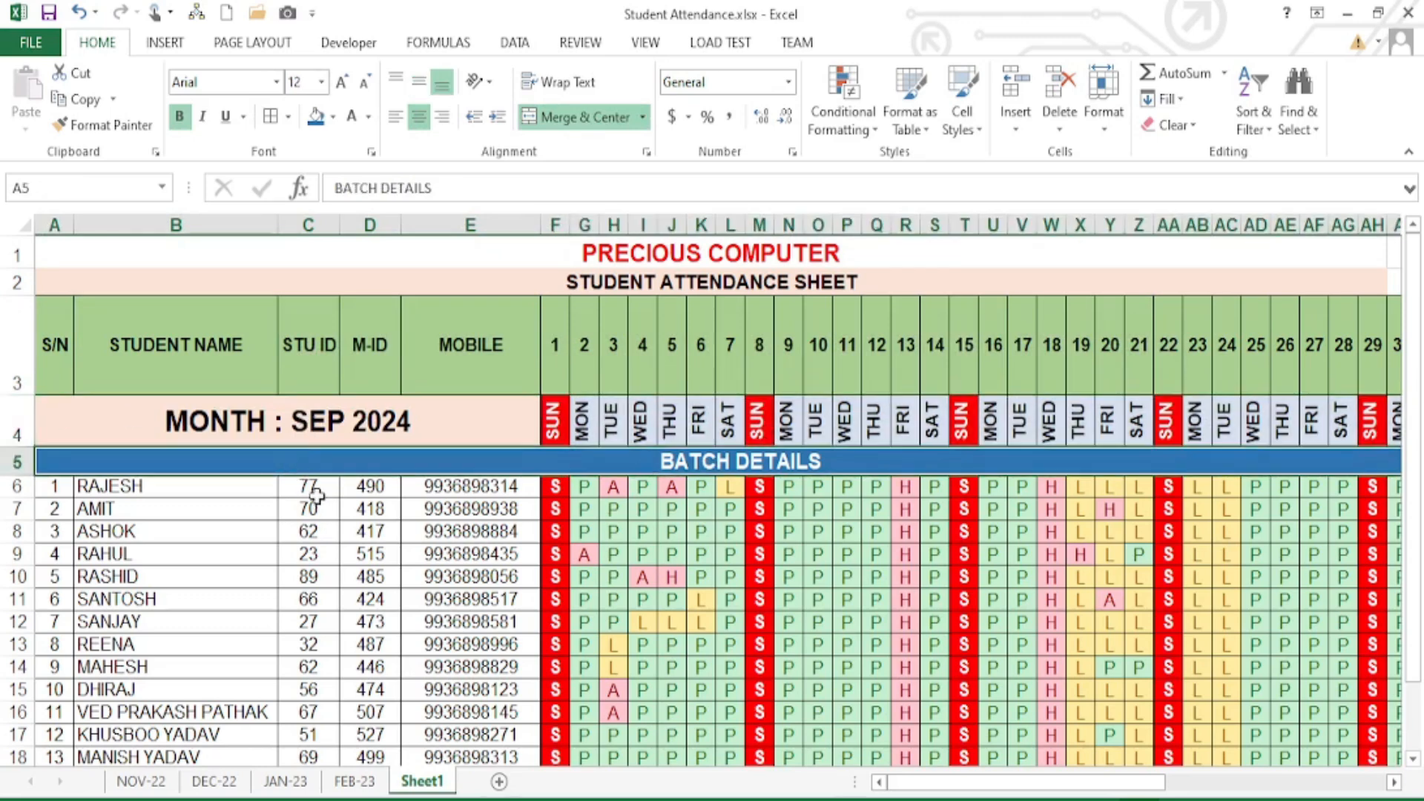
left_click(307, 487)
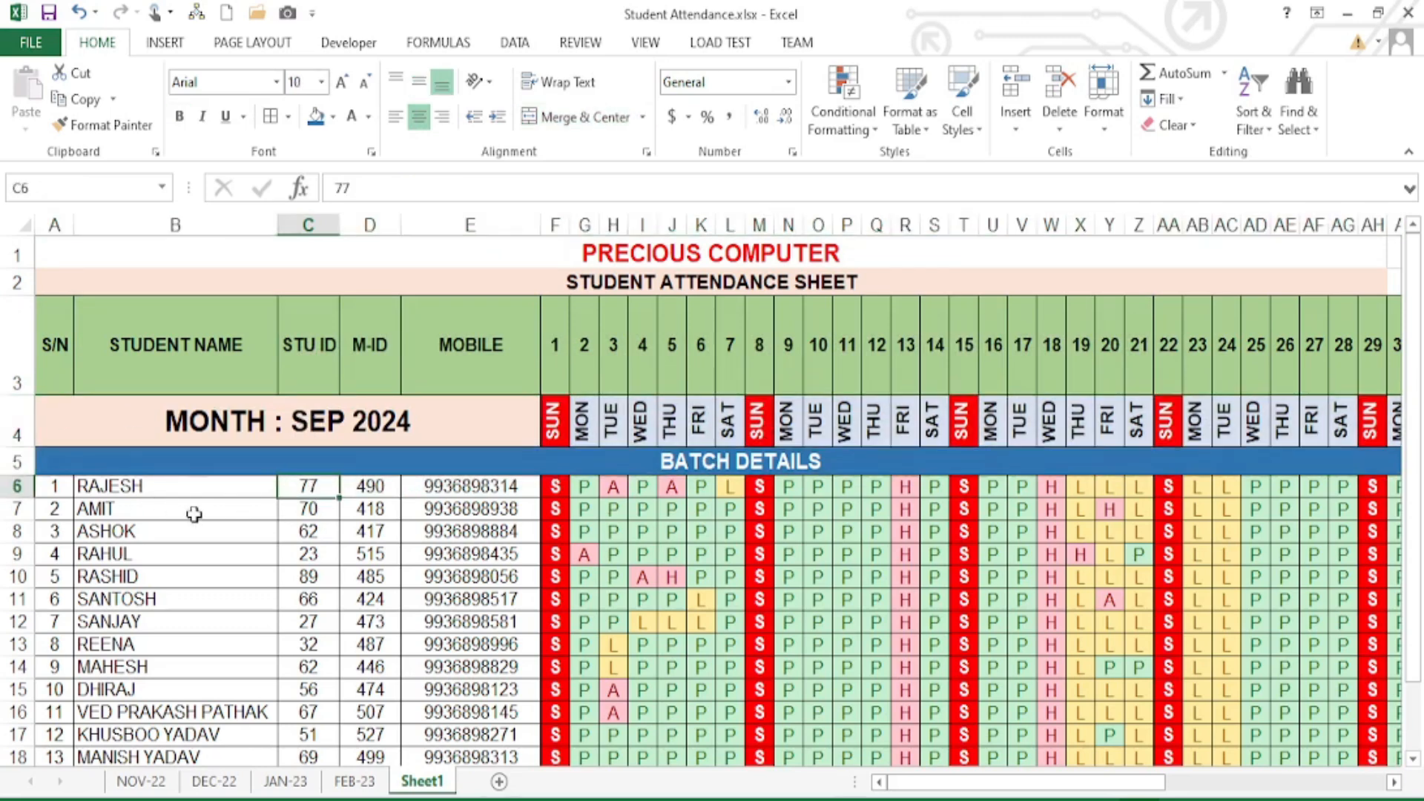
left_click(15, 486)
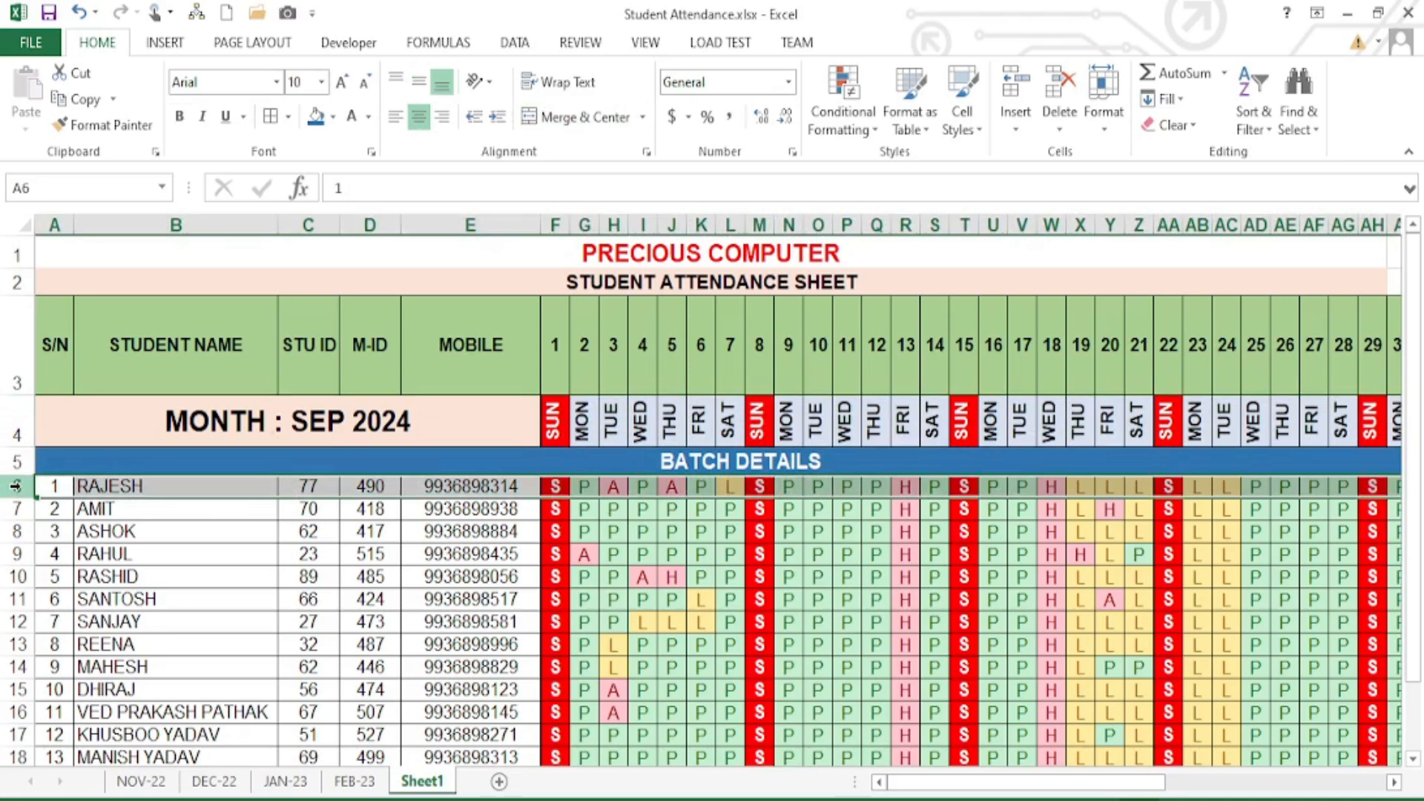
left_click(118, 573)
left_click_drag(52, 486, 229, 643)
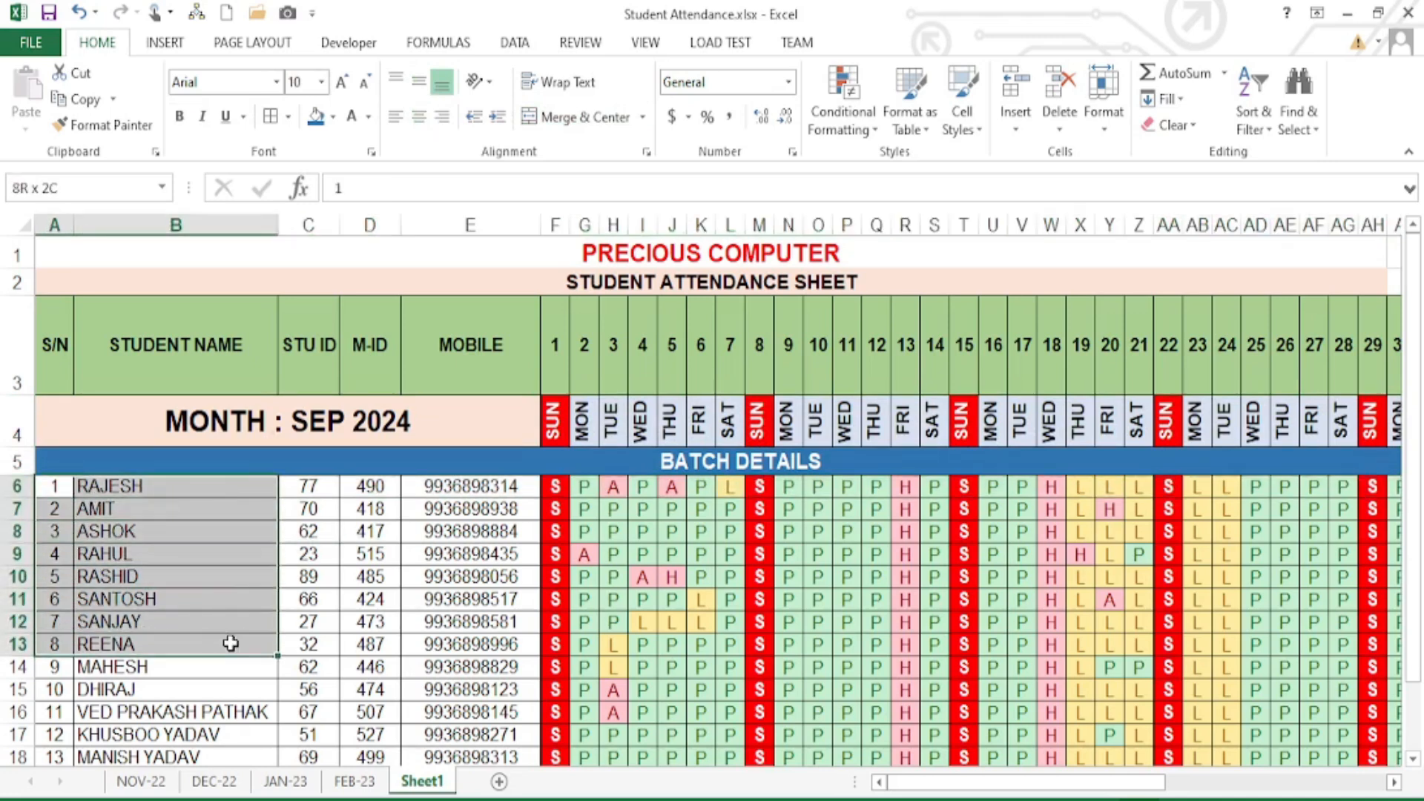
left_click(99, 483)
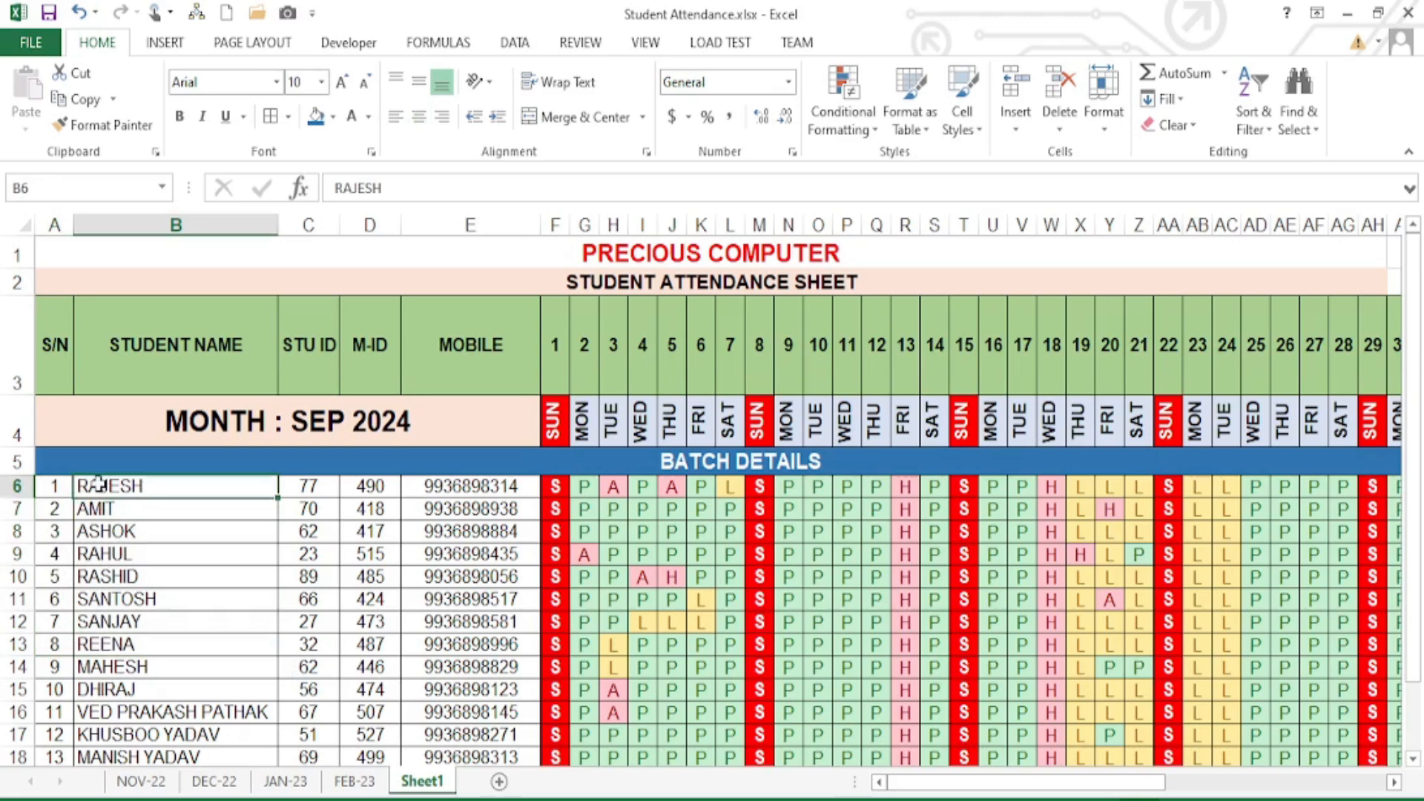
left_click(18, 477)
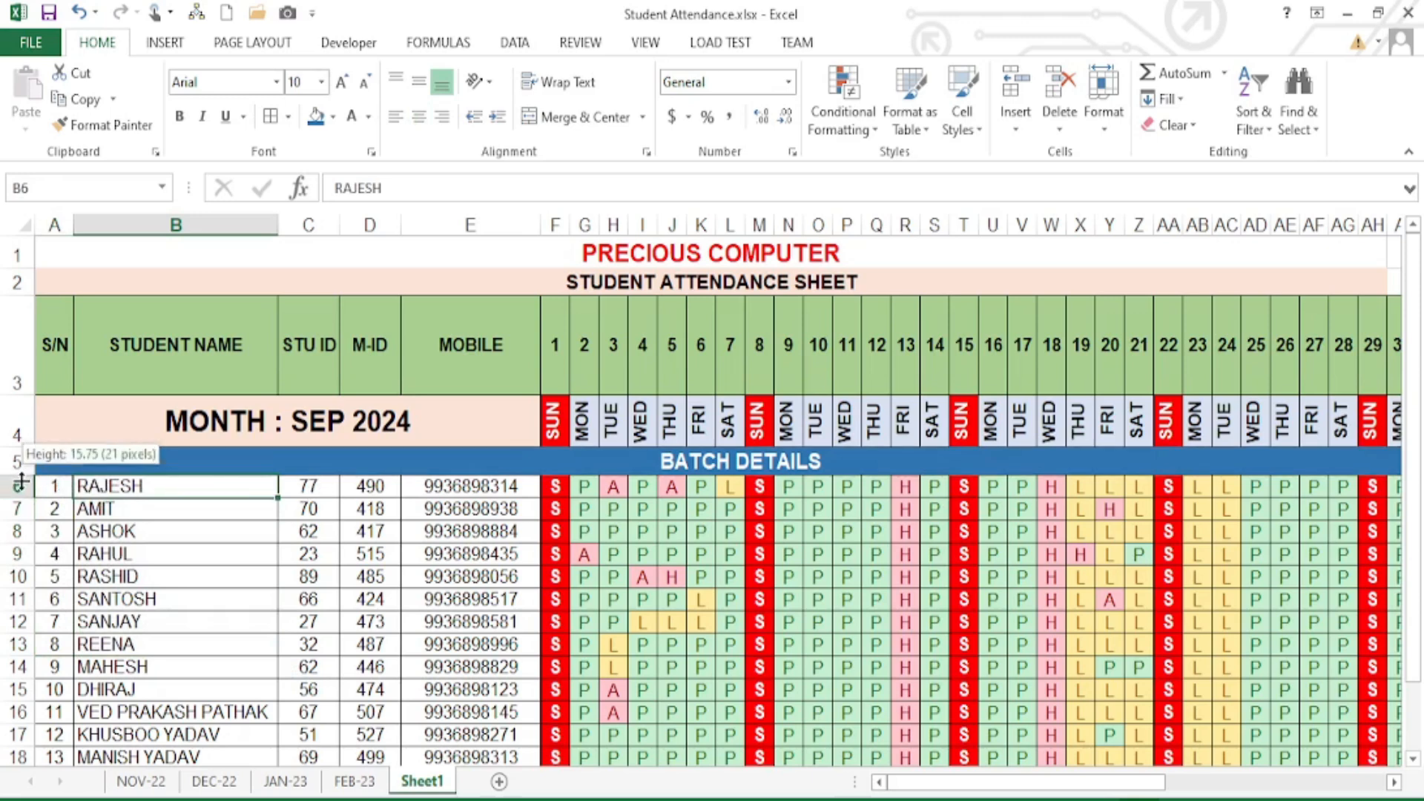
left_click(319, 485)
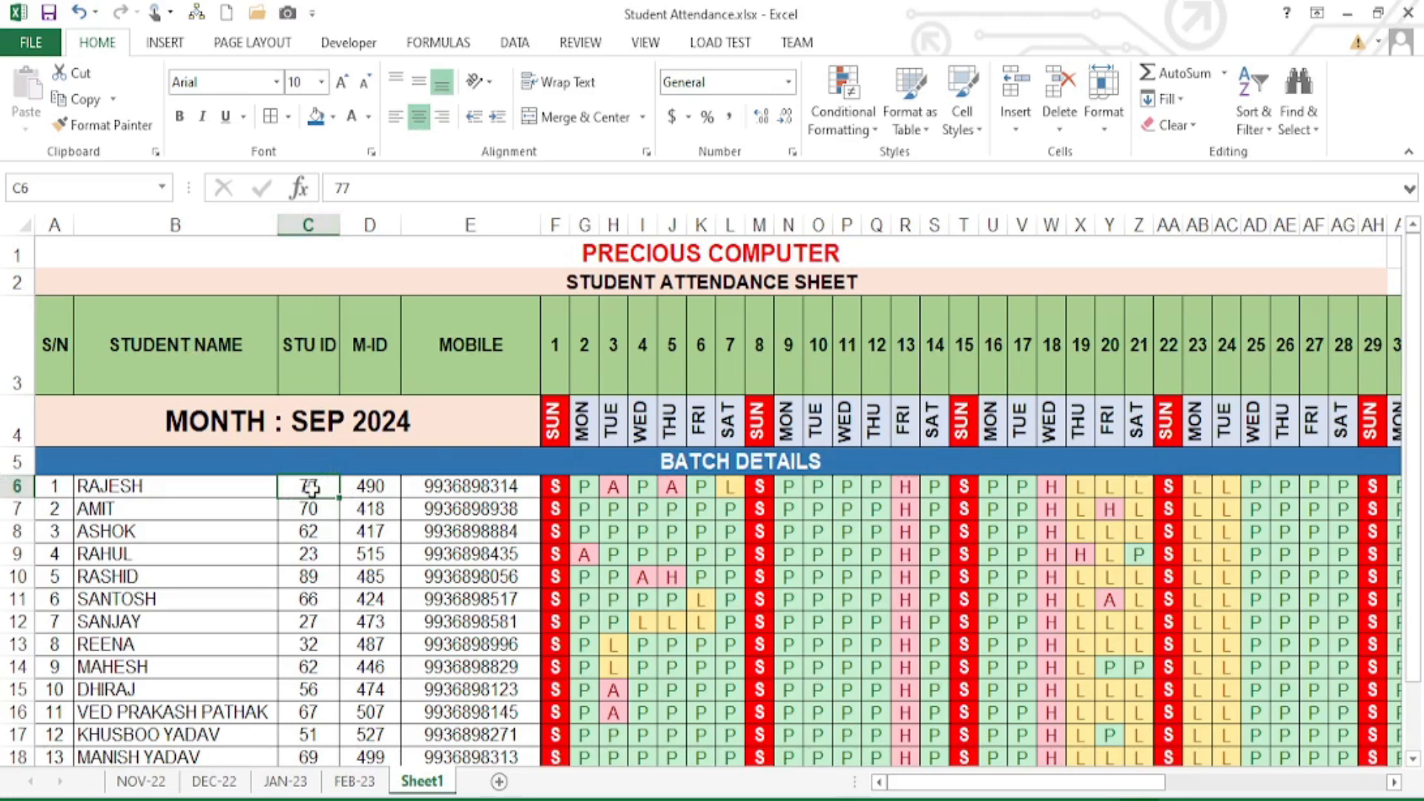
- Freeze panes at C6, then scroll down and right to verify headings and names stay fixed
left_click(662, 46)
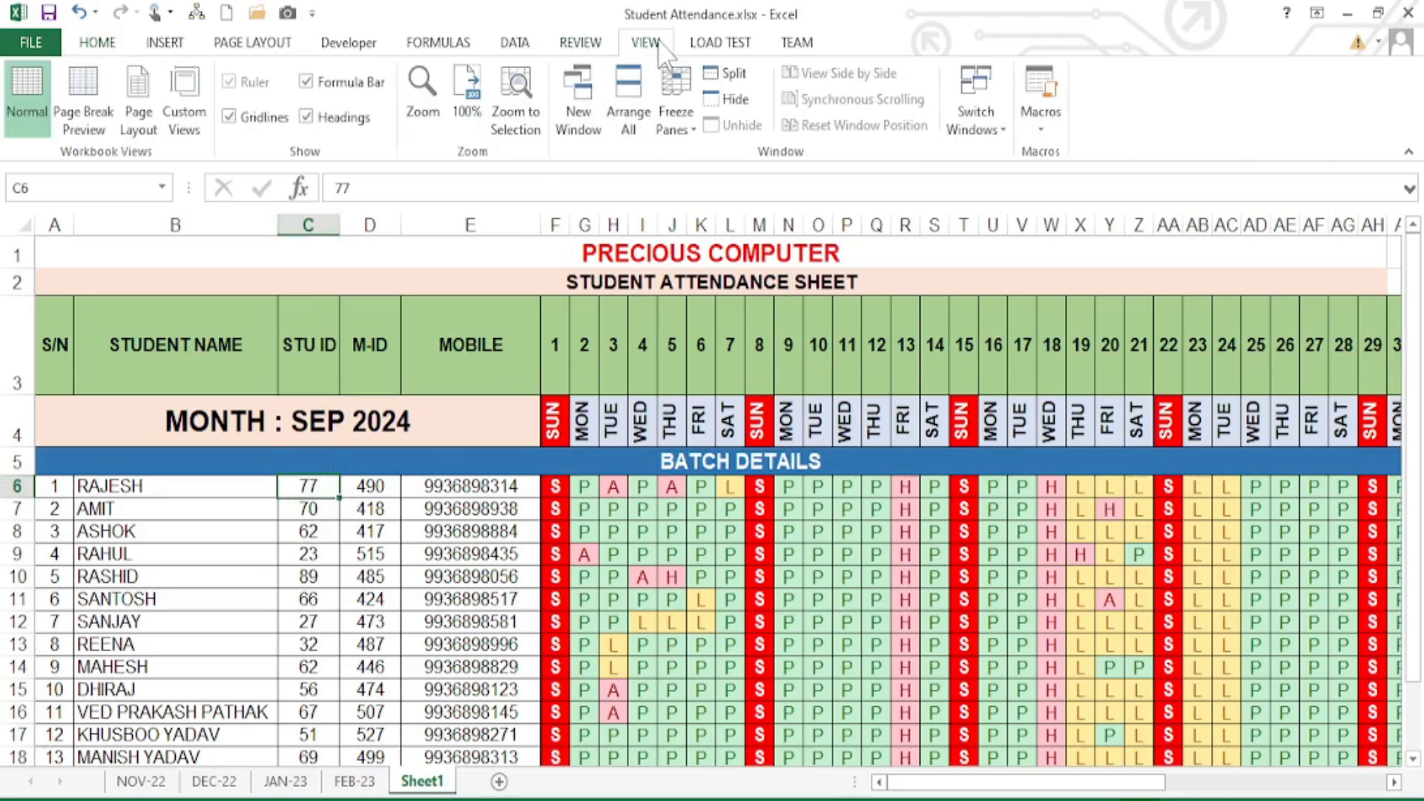
left_click(677, 104)
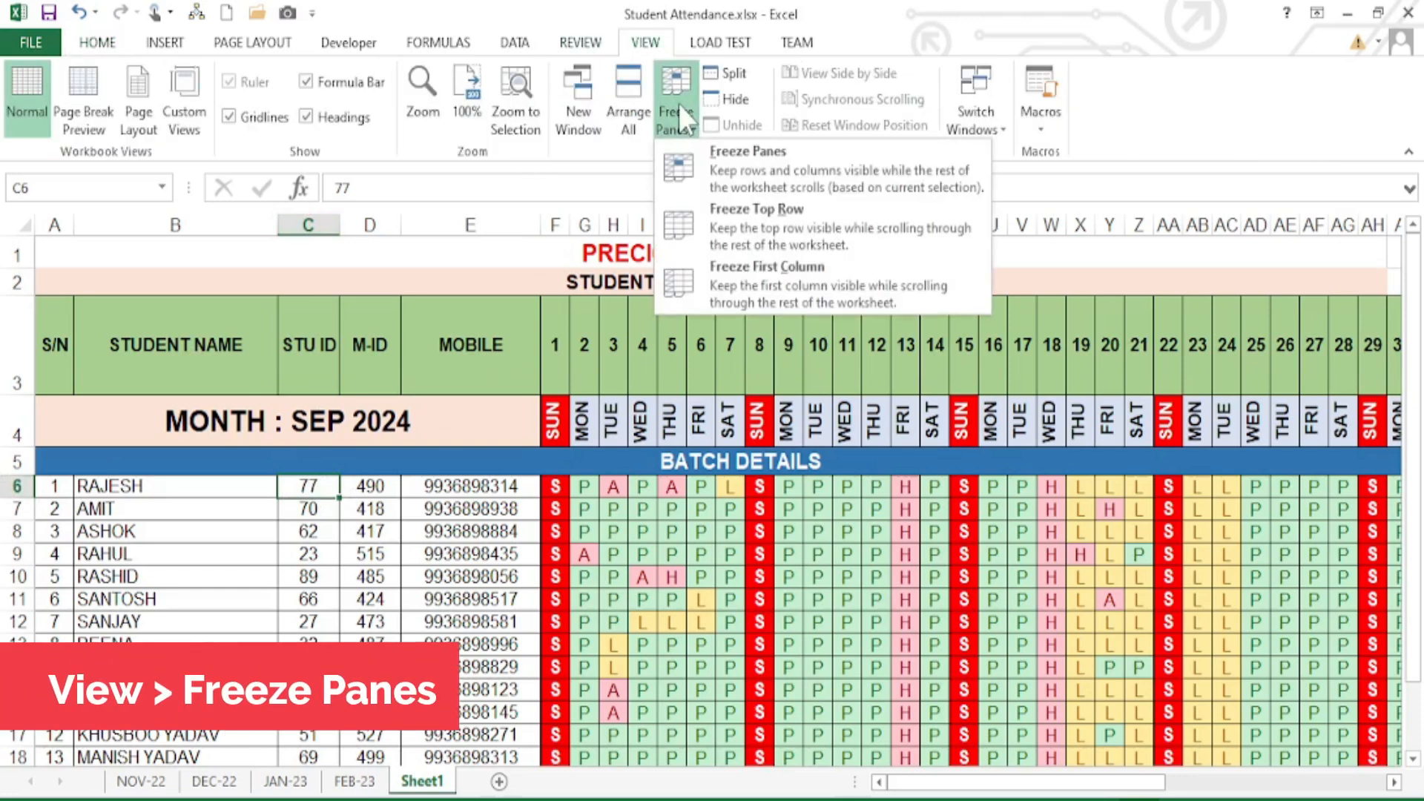
left_click(780, 180)
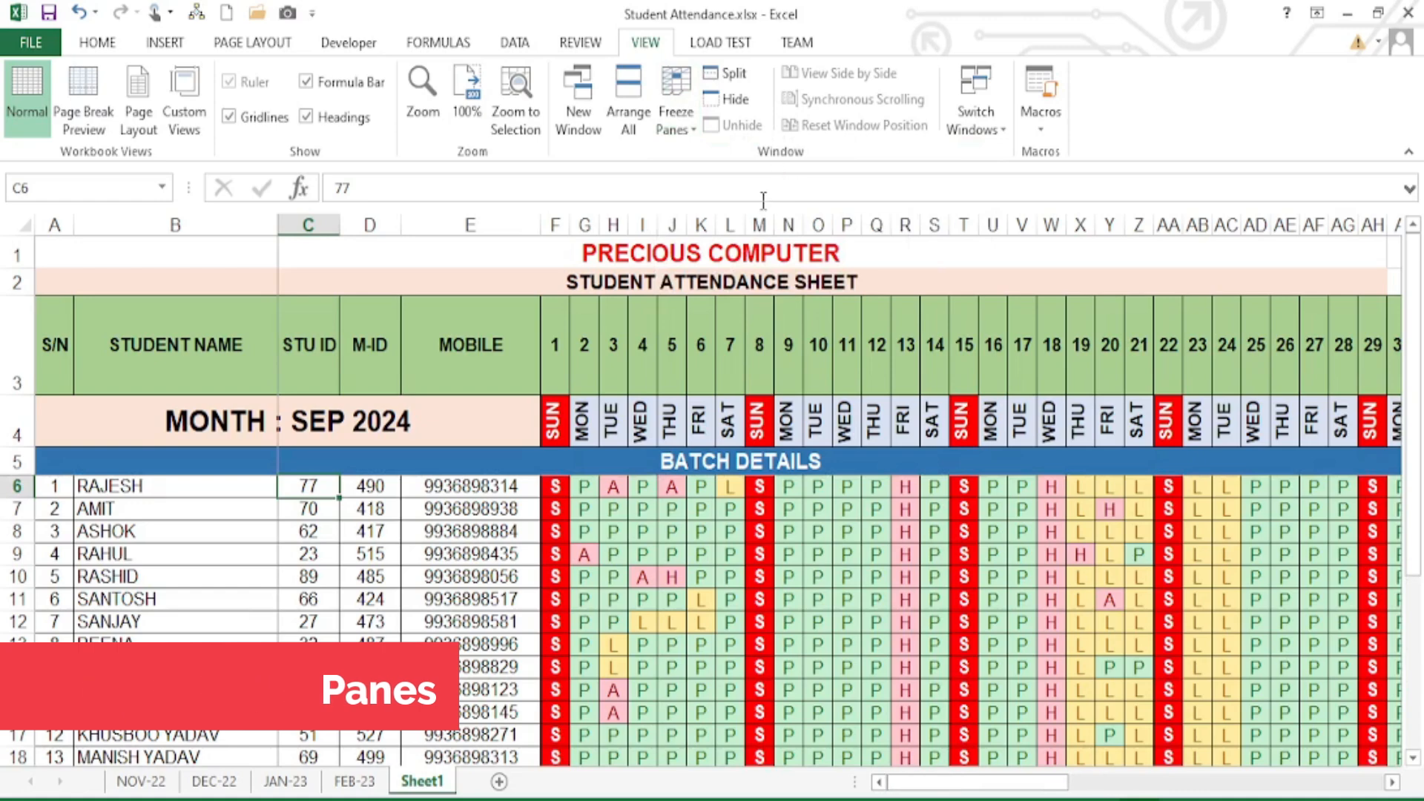
left_click(445, 576)
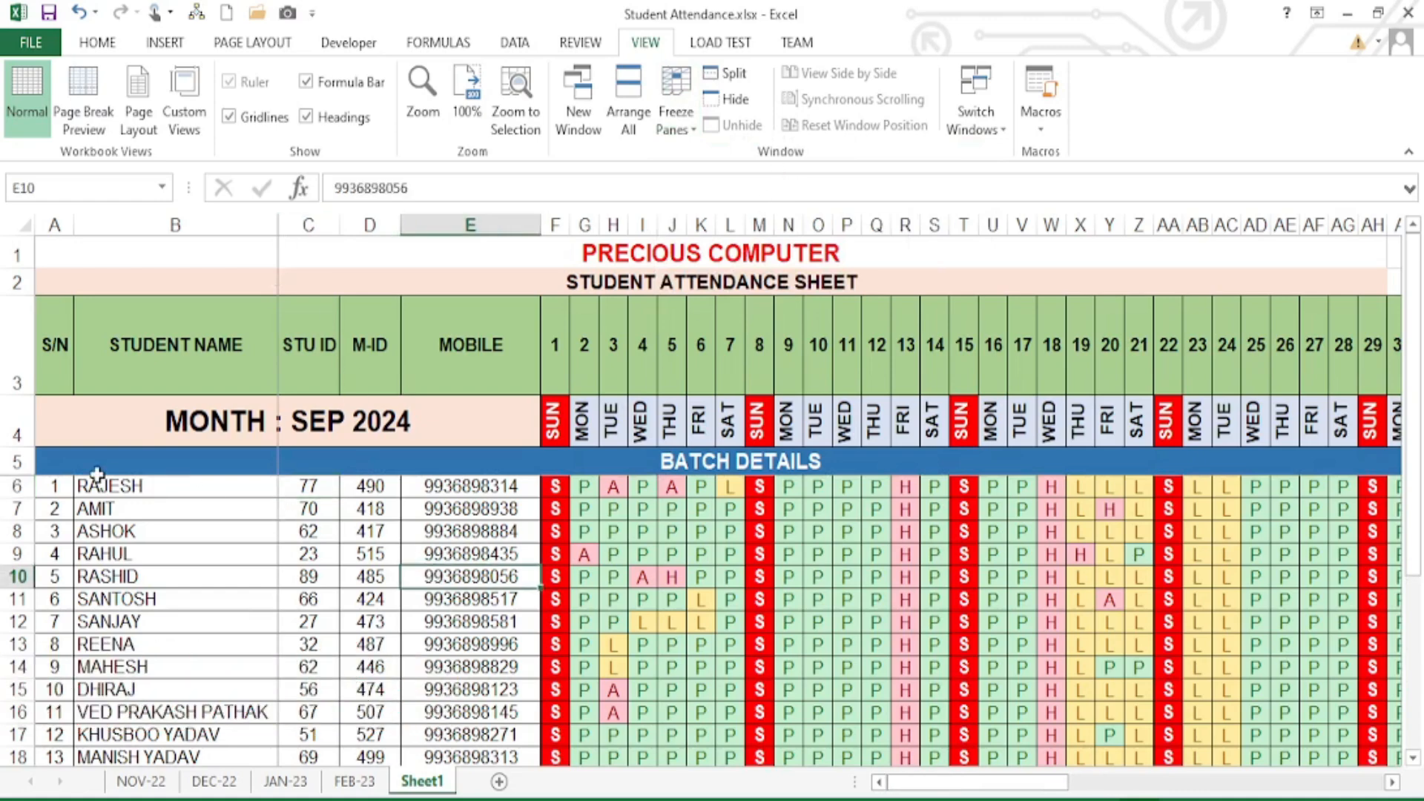
scroll(591, 553, "down", 7)
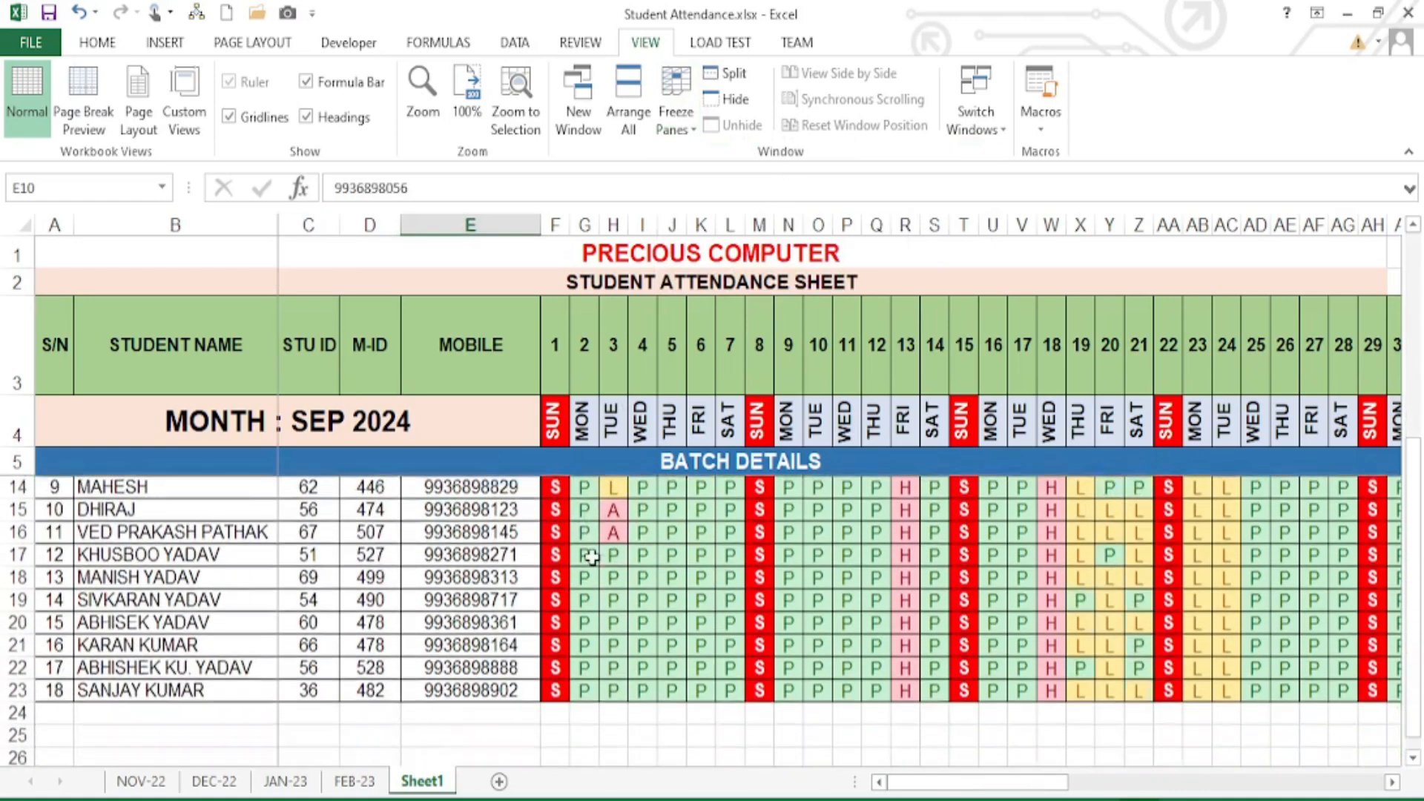
scroll(599, 630, "up", 7)
scroll(601, 635, "down", 7)
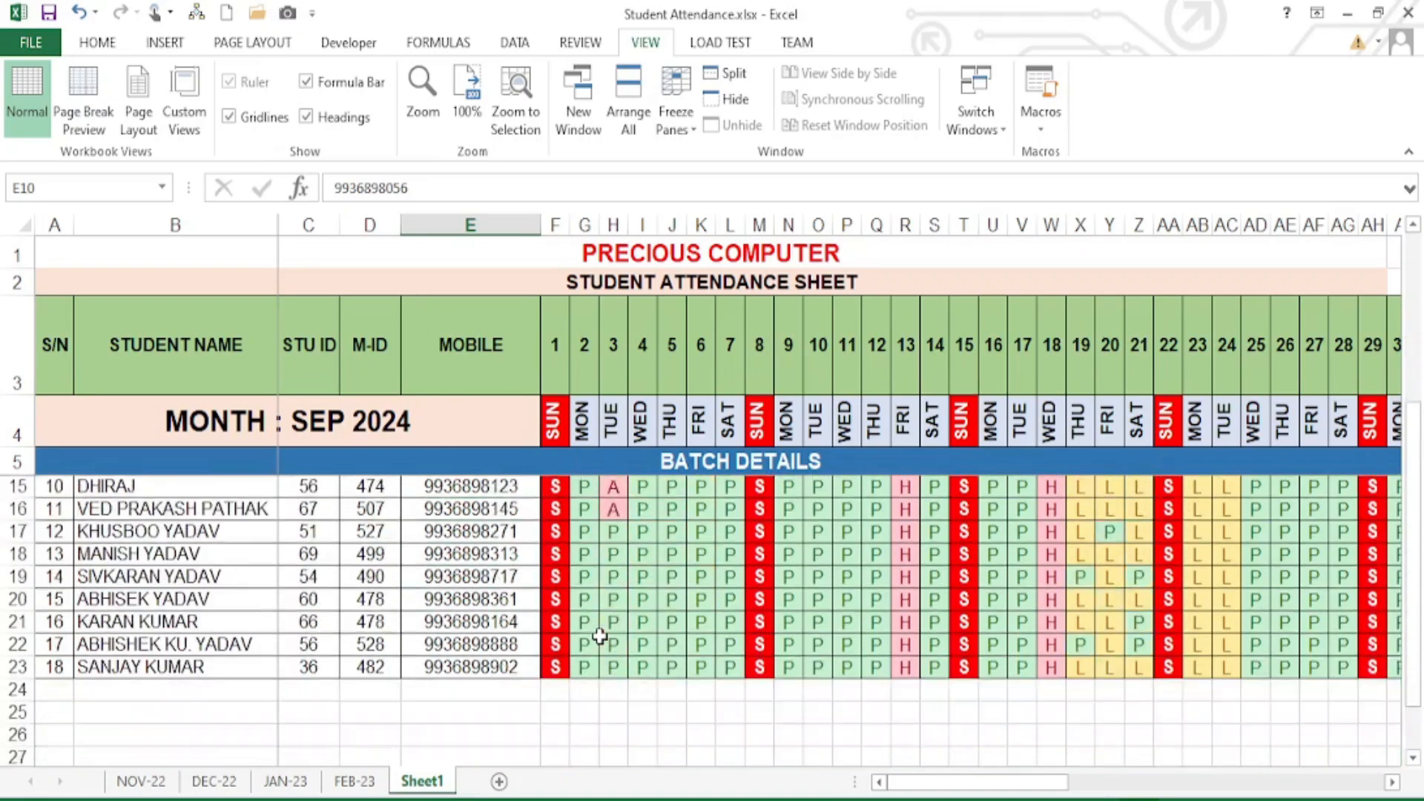
scroll(601, 636, "up", 6)
scroll(601, 628, "up", 4)
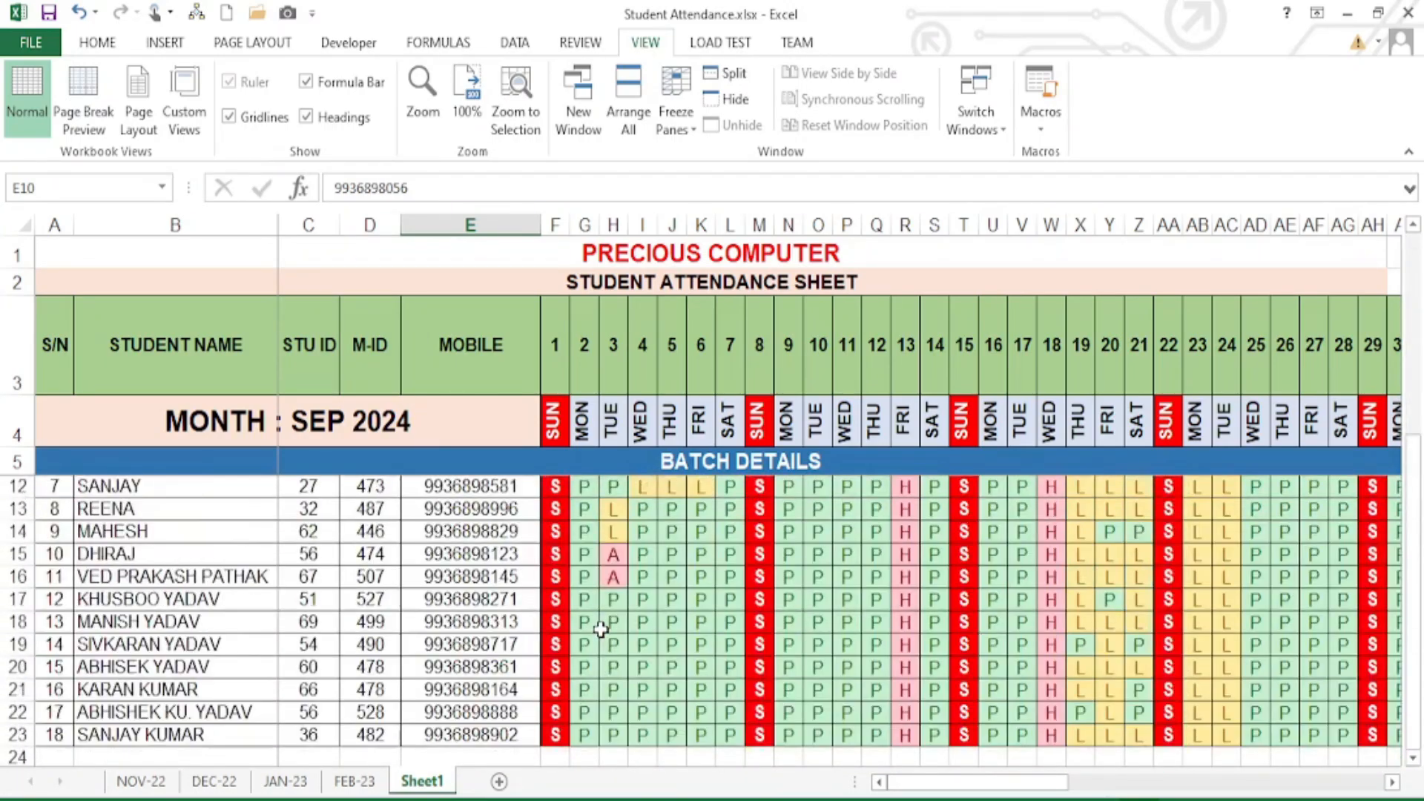
left_click(1393, 781)
left_click_drag(1392, 782, 1393, 782)
- In AQ6, start the formula =CONCATENATE("Dear", with the greeting as first argument
left_click(879, 782)
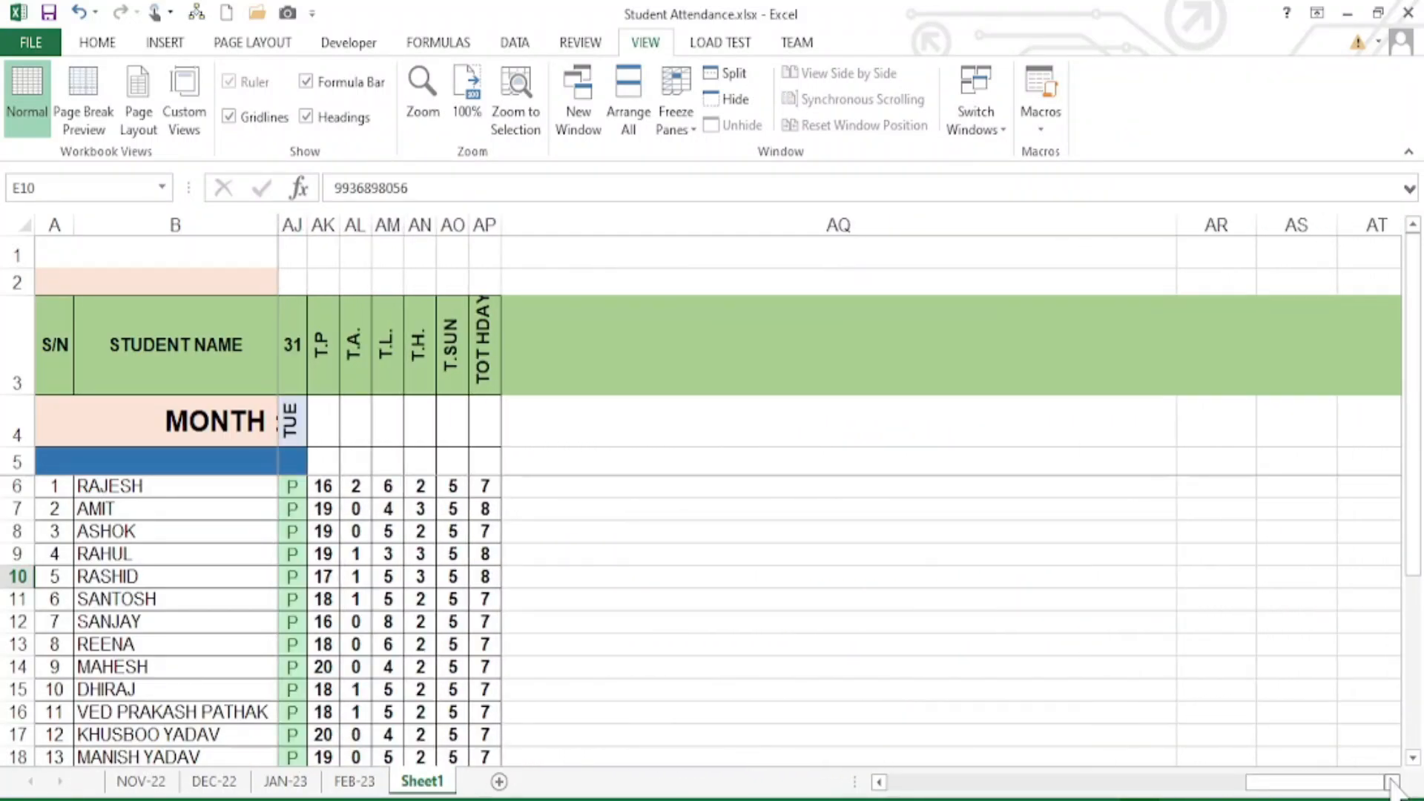
left_click(556, 487)
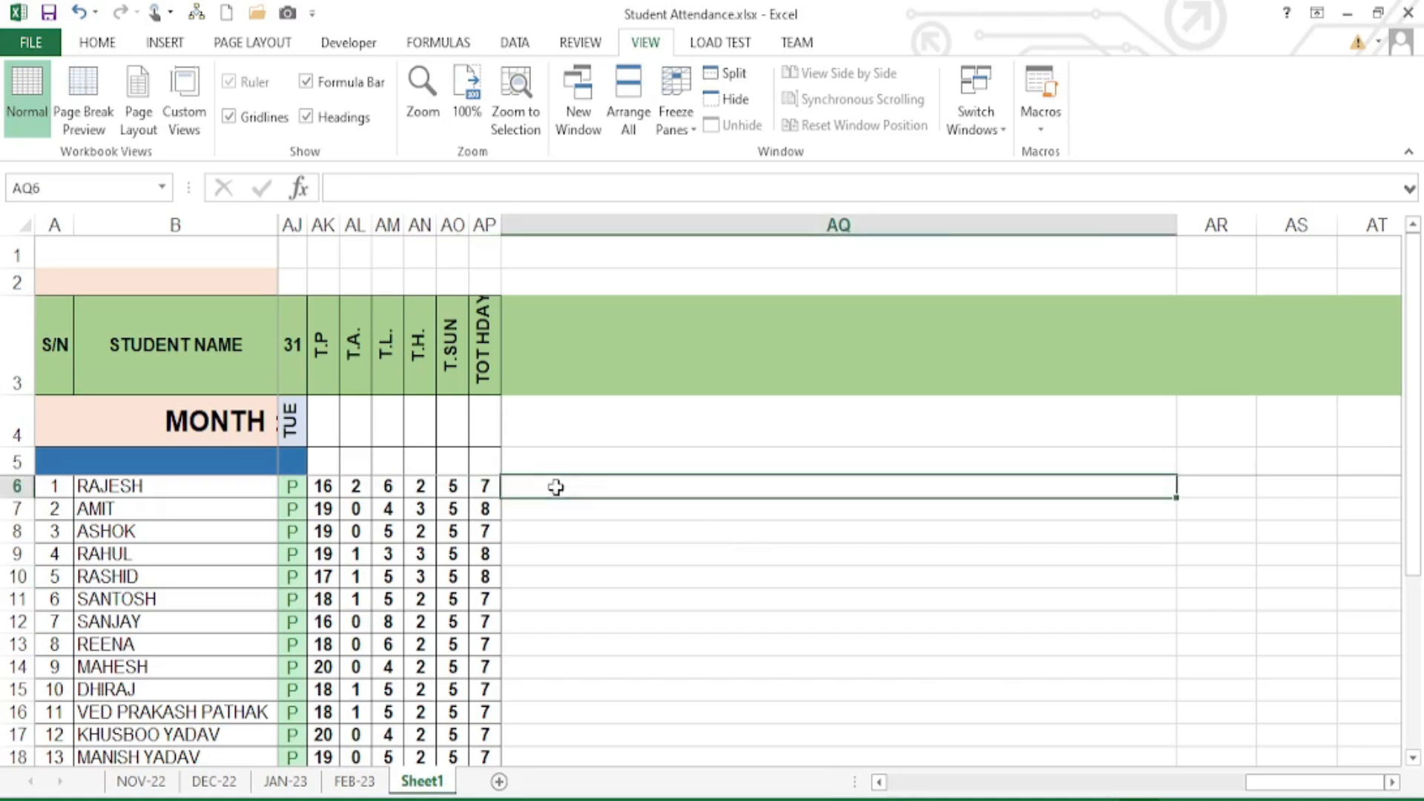
left_click(879, 782)
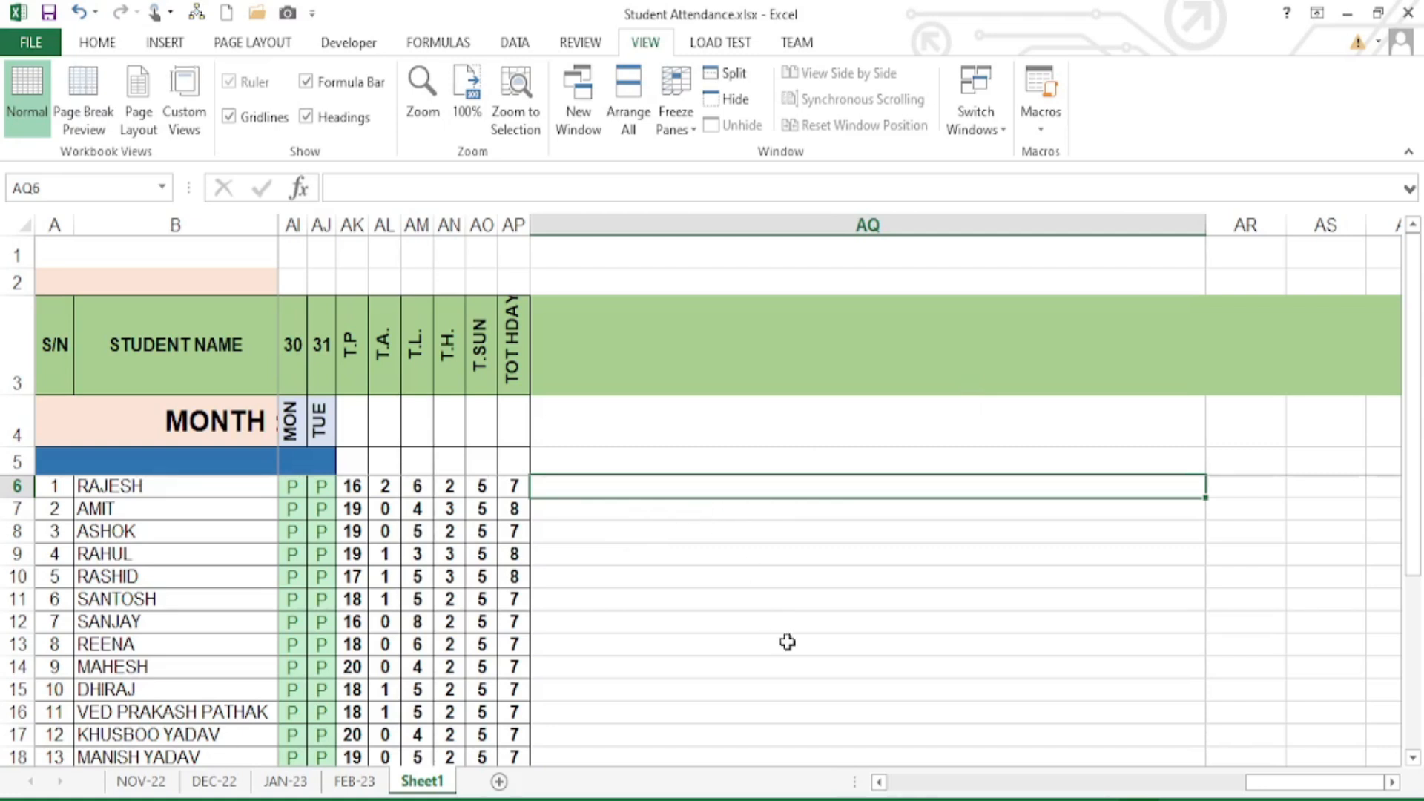
type("=")
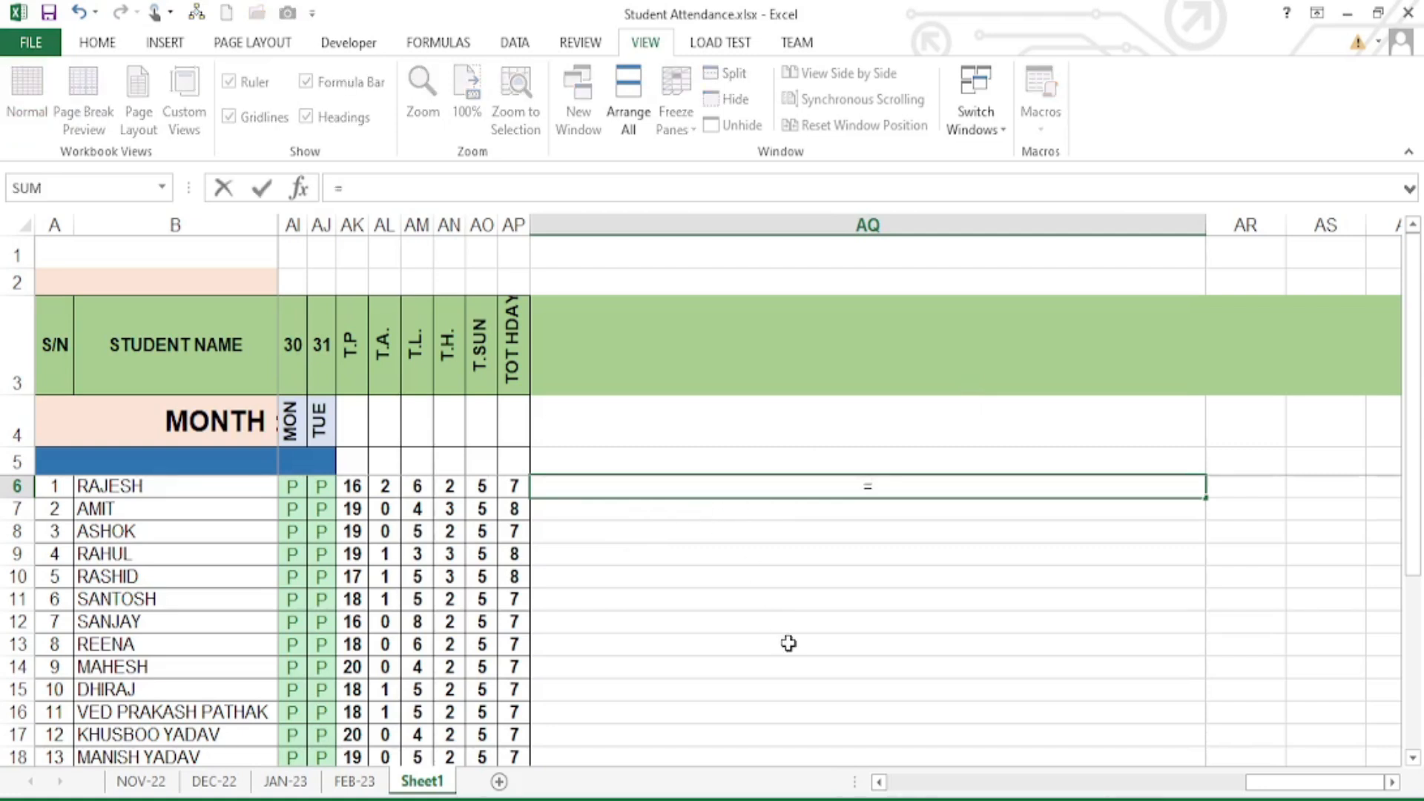
type("CON")
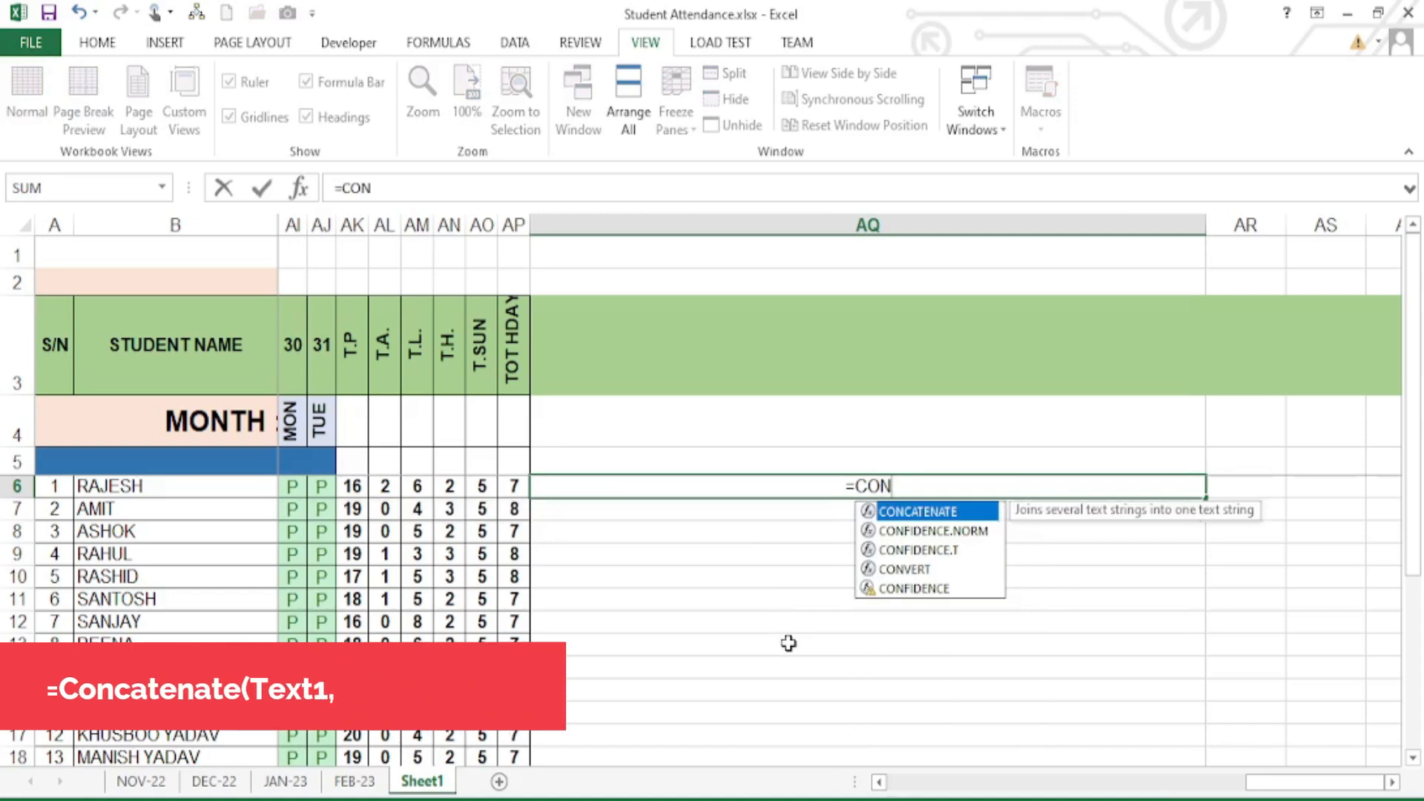
type("C")
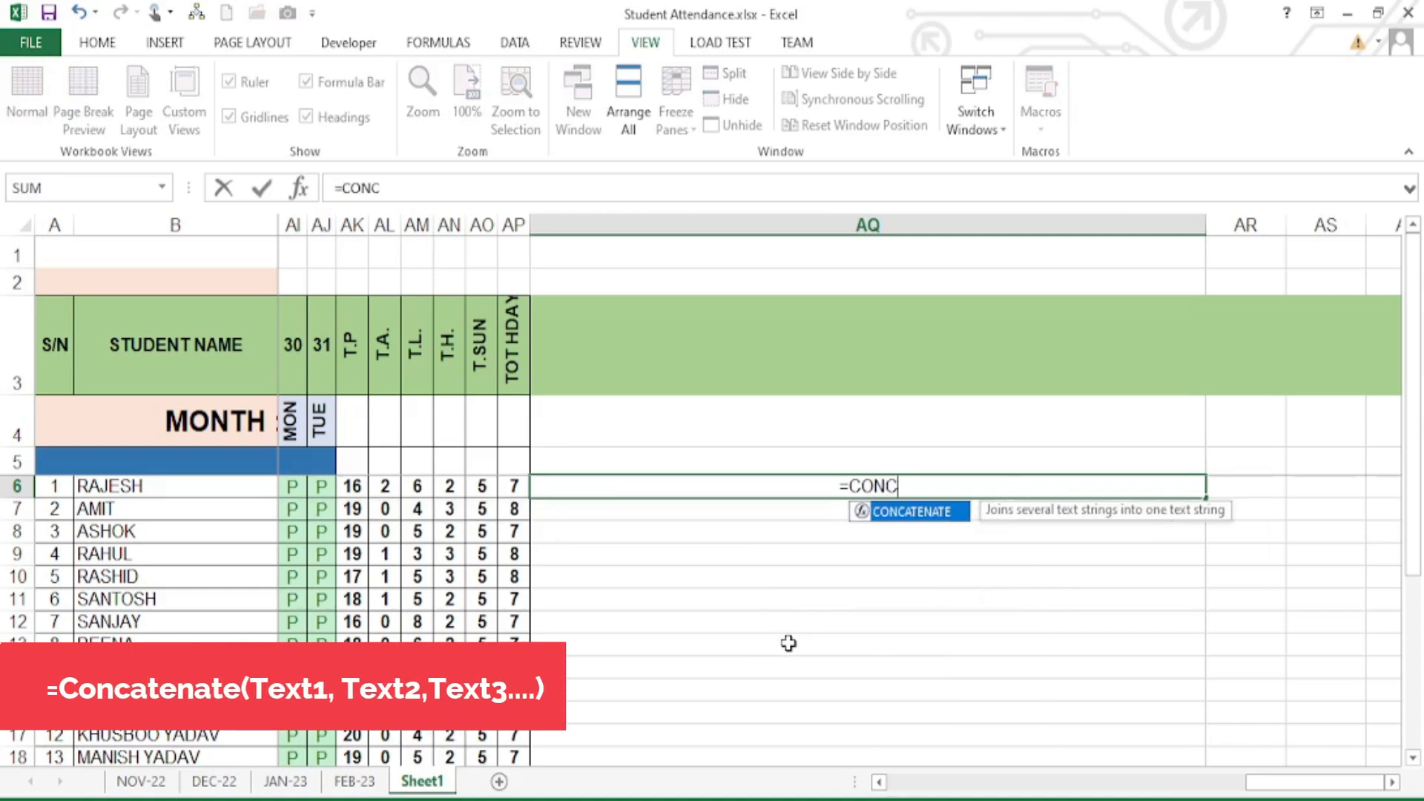
key("Tab")
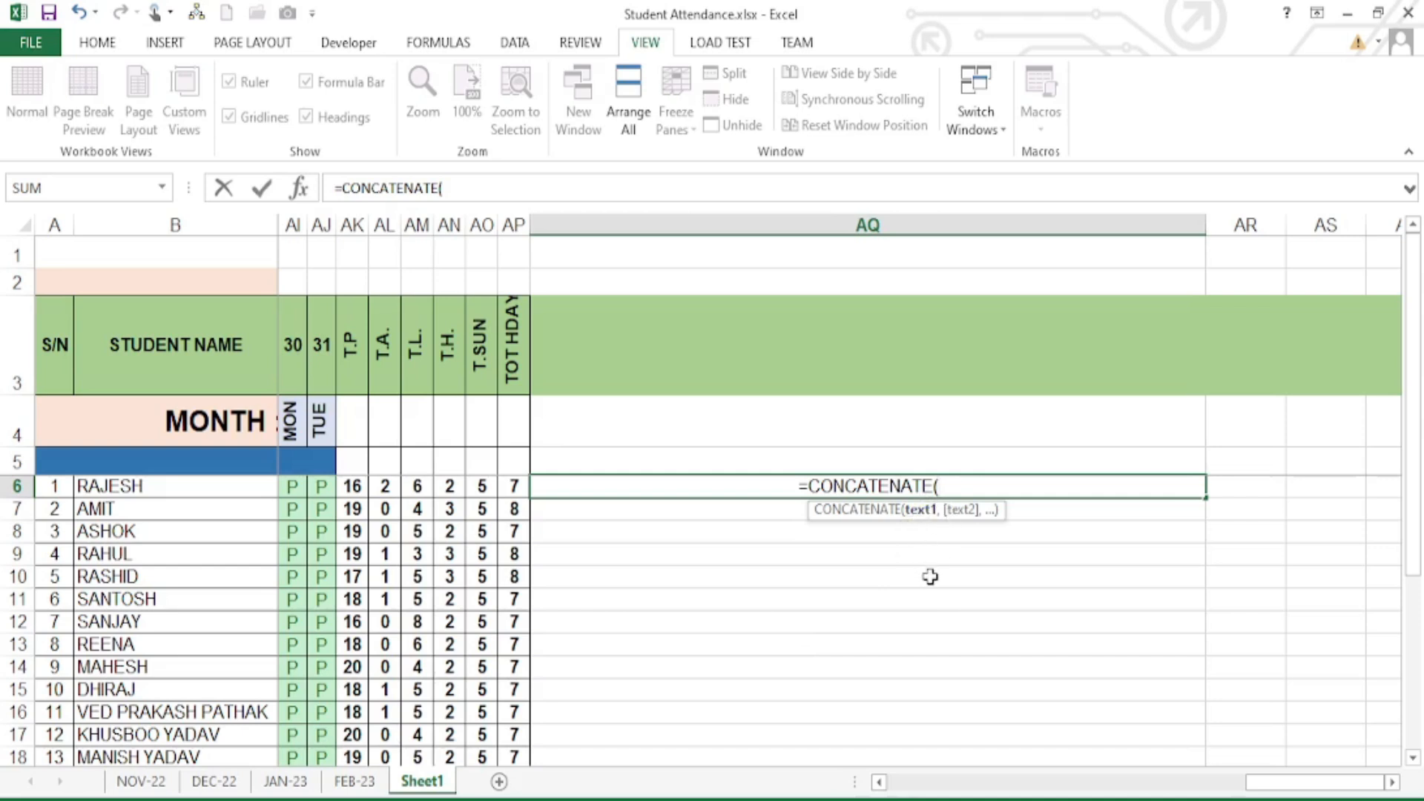
type("\"")
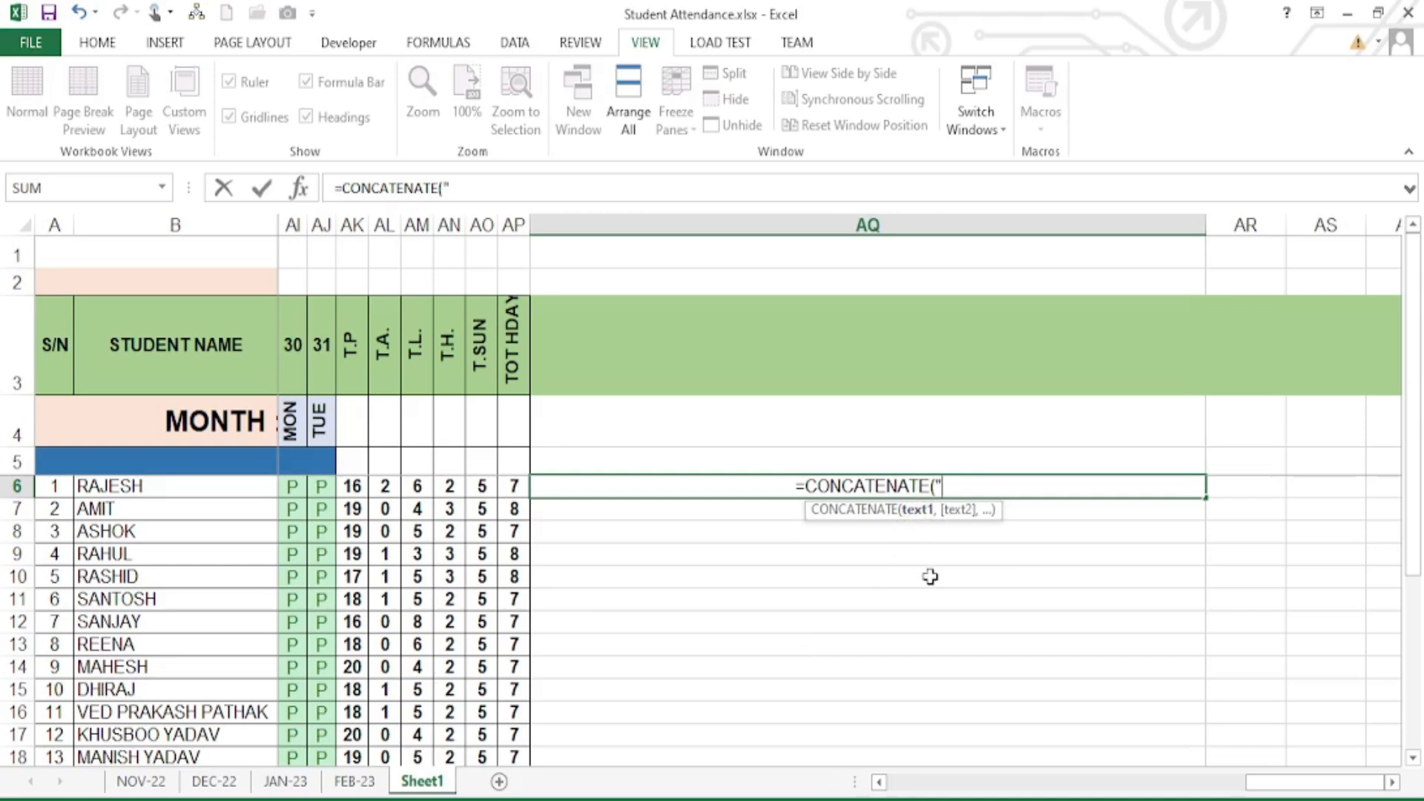
type("Dear")
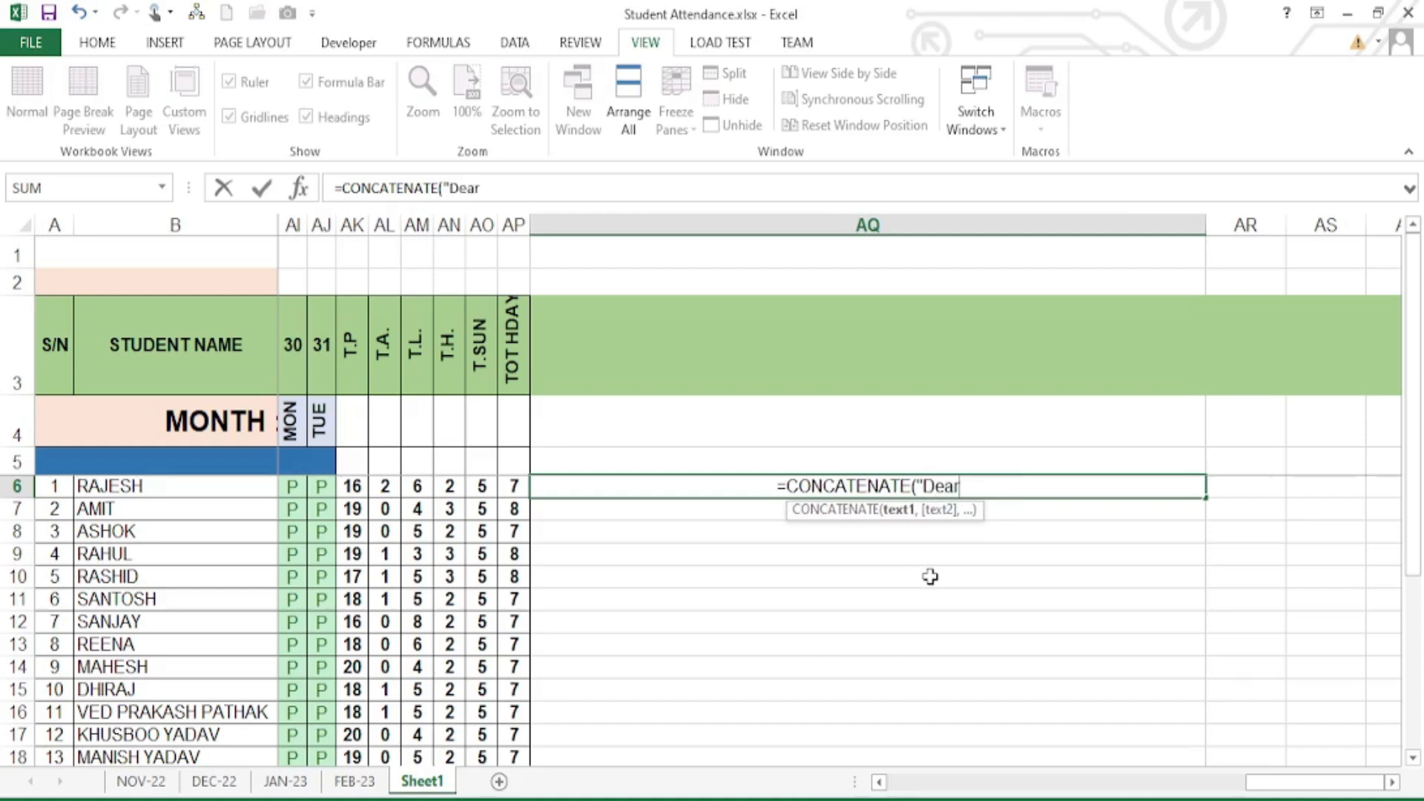
type("\",")
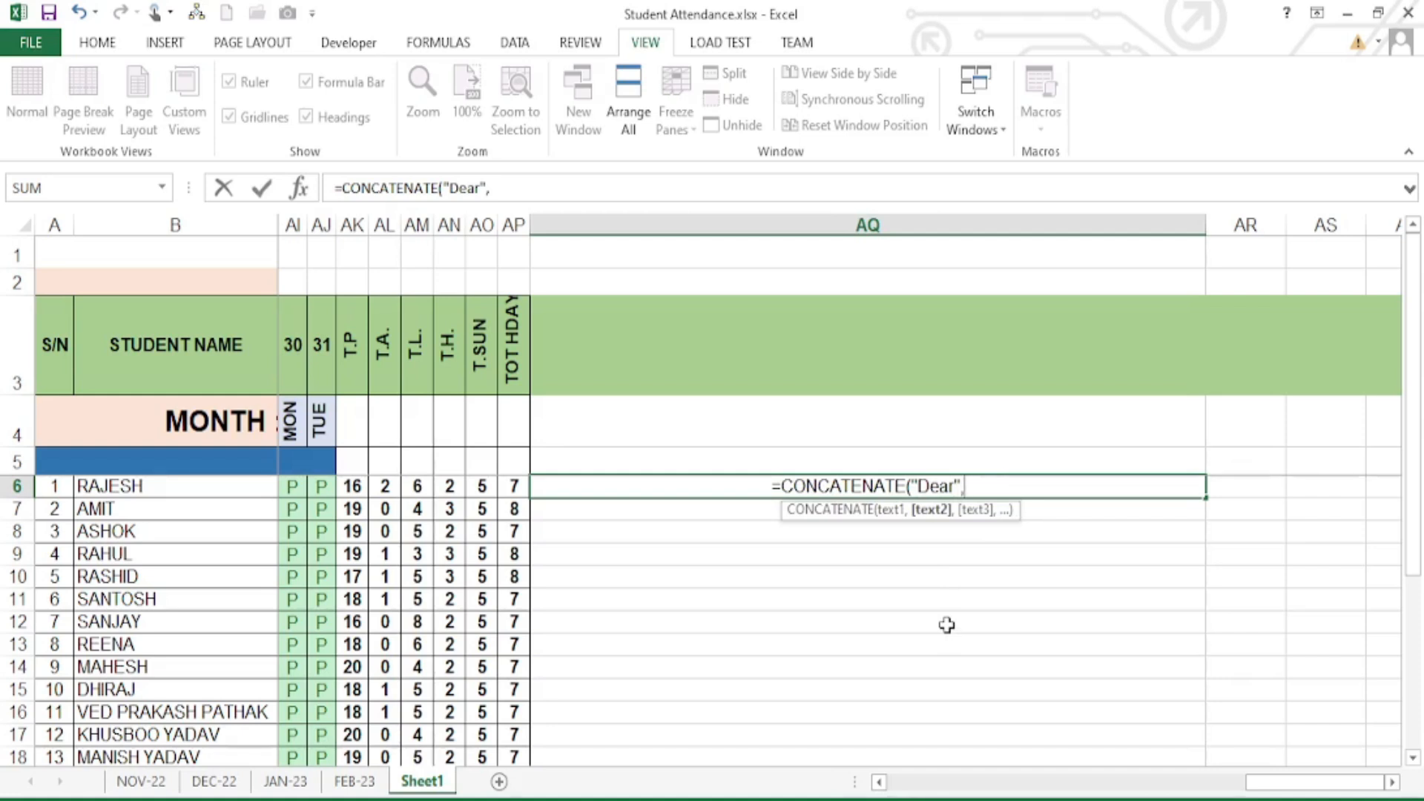
- Add B6 and the text "Your Attendance For the Month " to the AQ6 formula
left_click(131, 487)
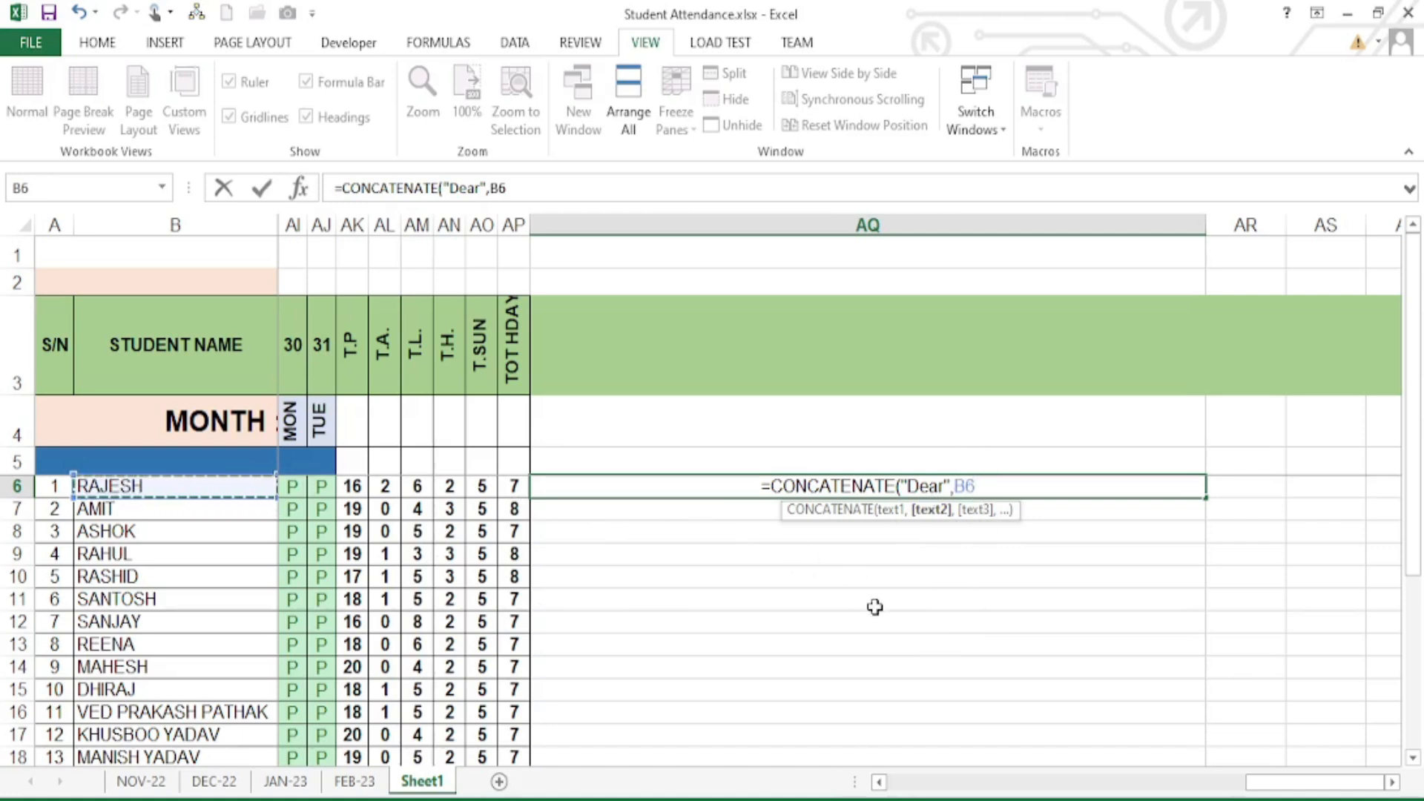
type(",")
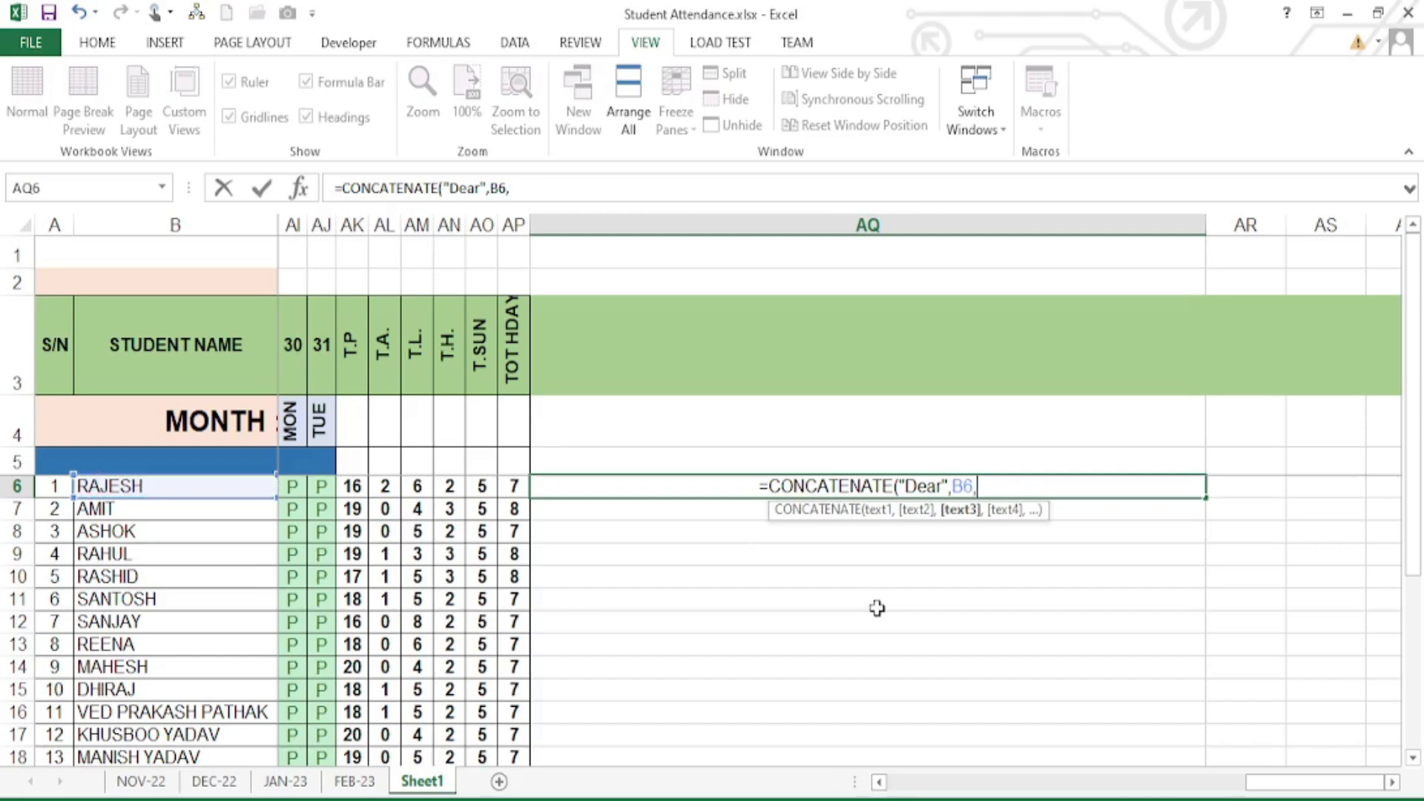
type("\"")
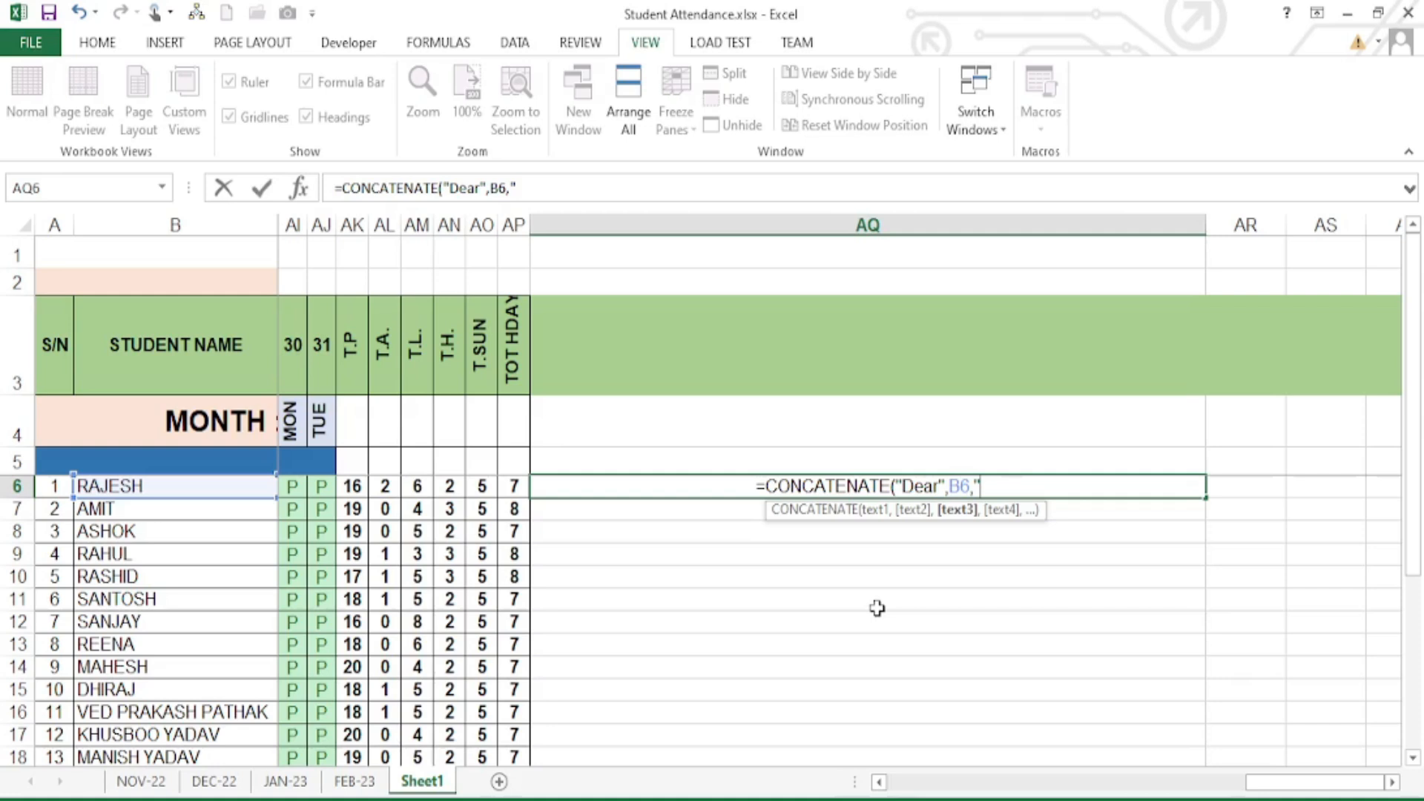
type("Your P")
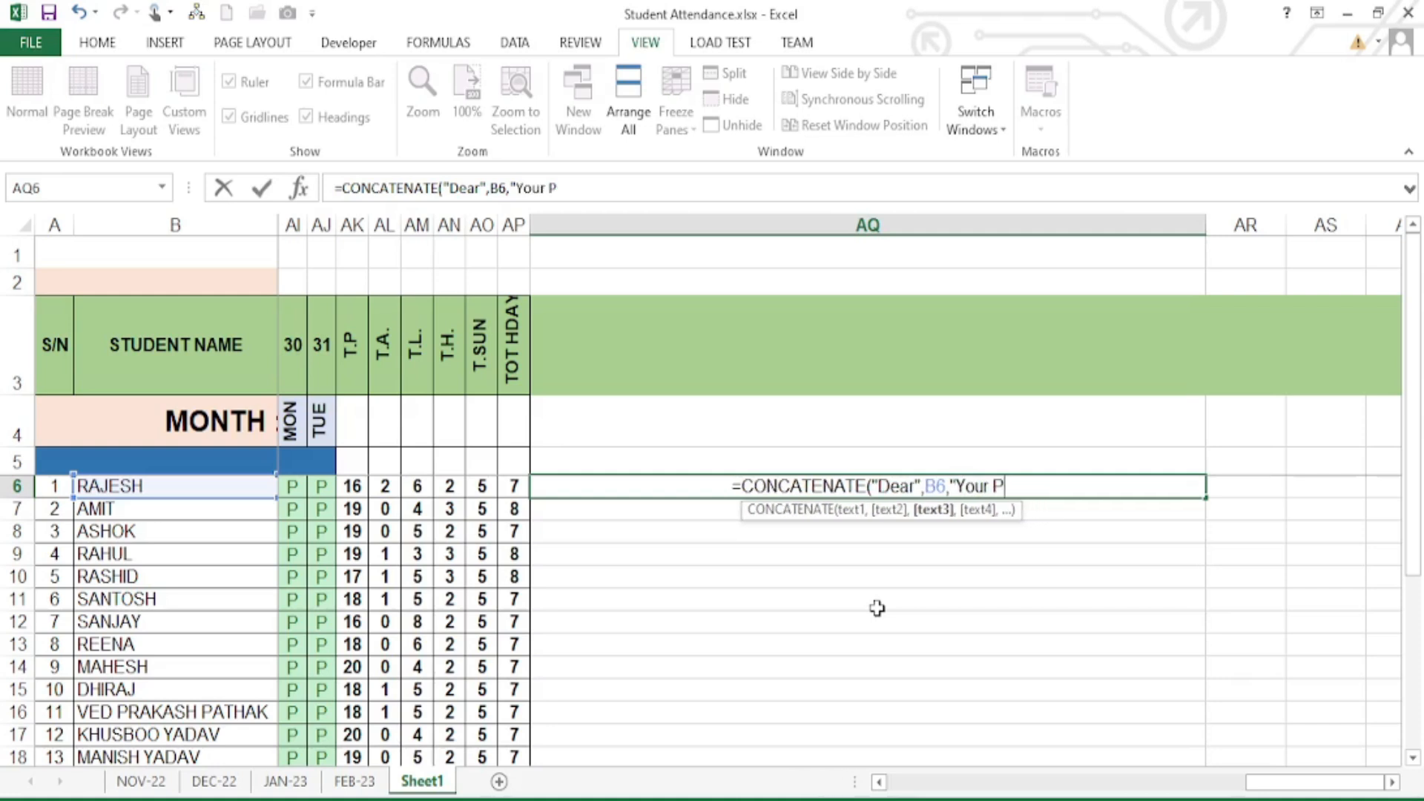
type("rese")
key("BackSpace")
key("BackSpace")
key("BackSpace")
key("BackSpace")
key("BackSpace")
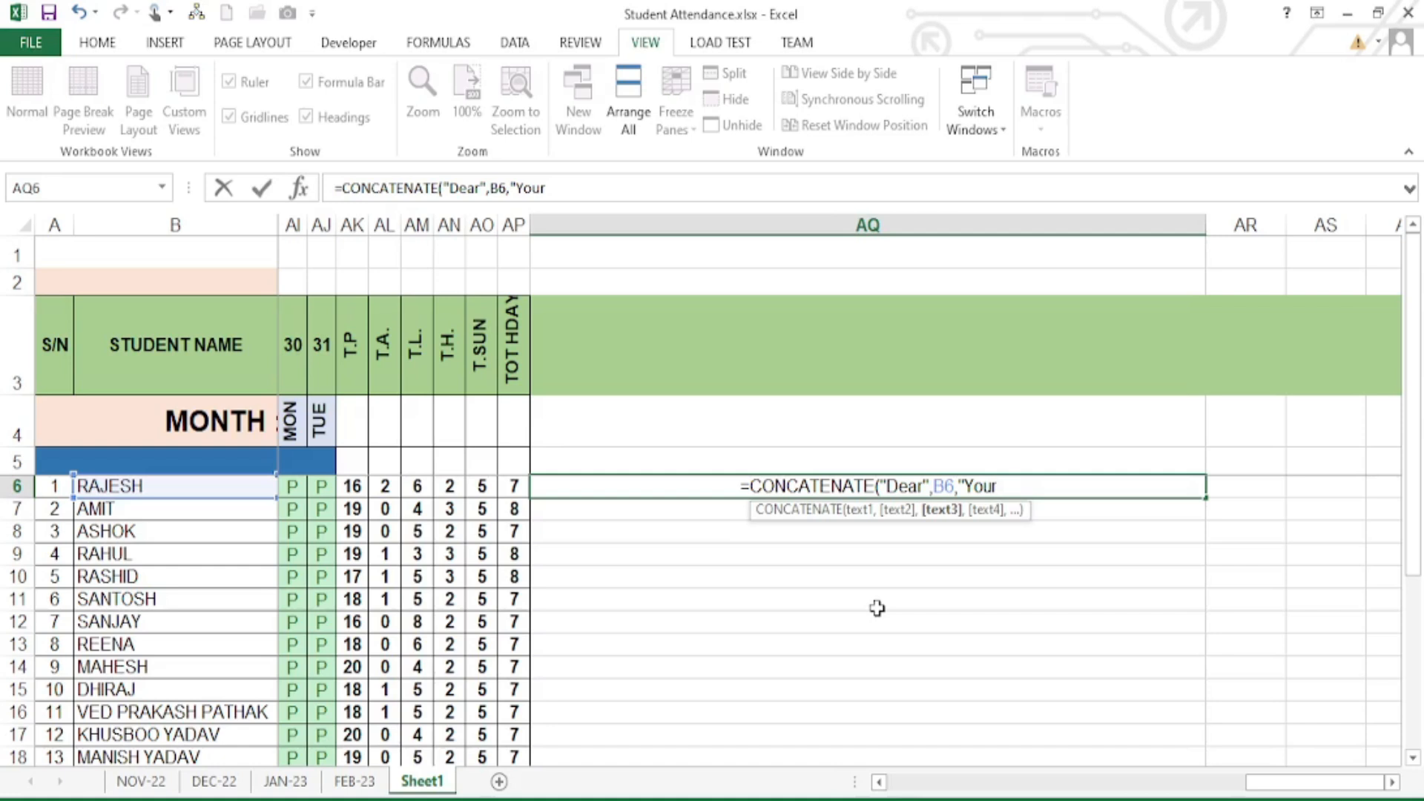
type("Attendan")
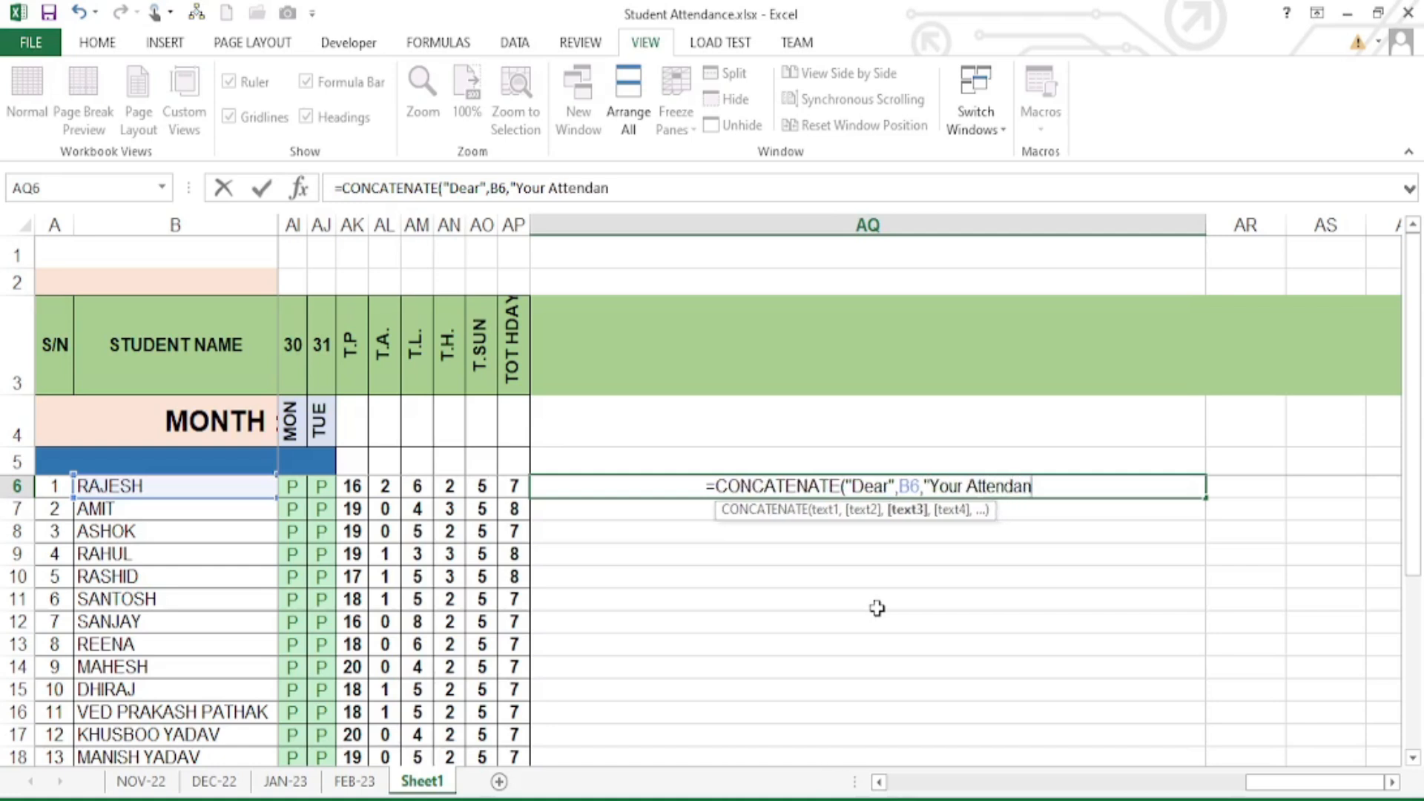
type("ce For th")
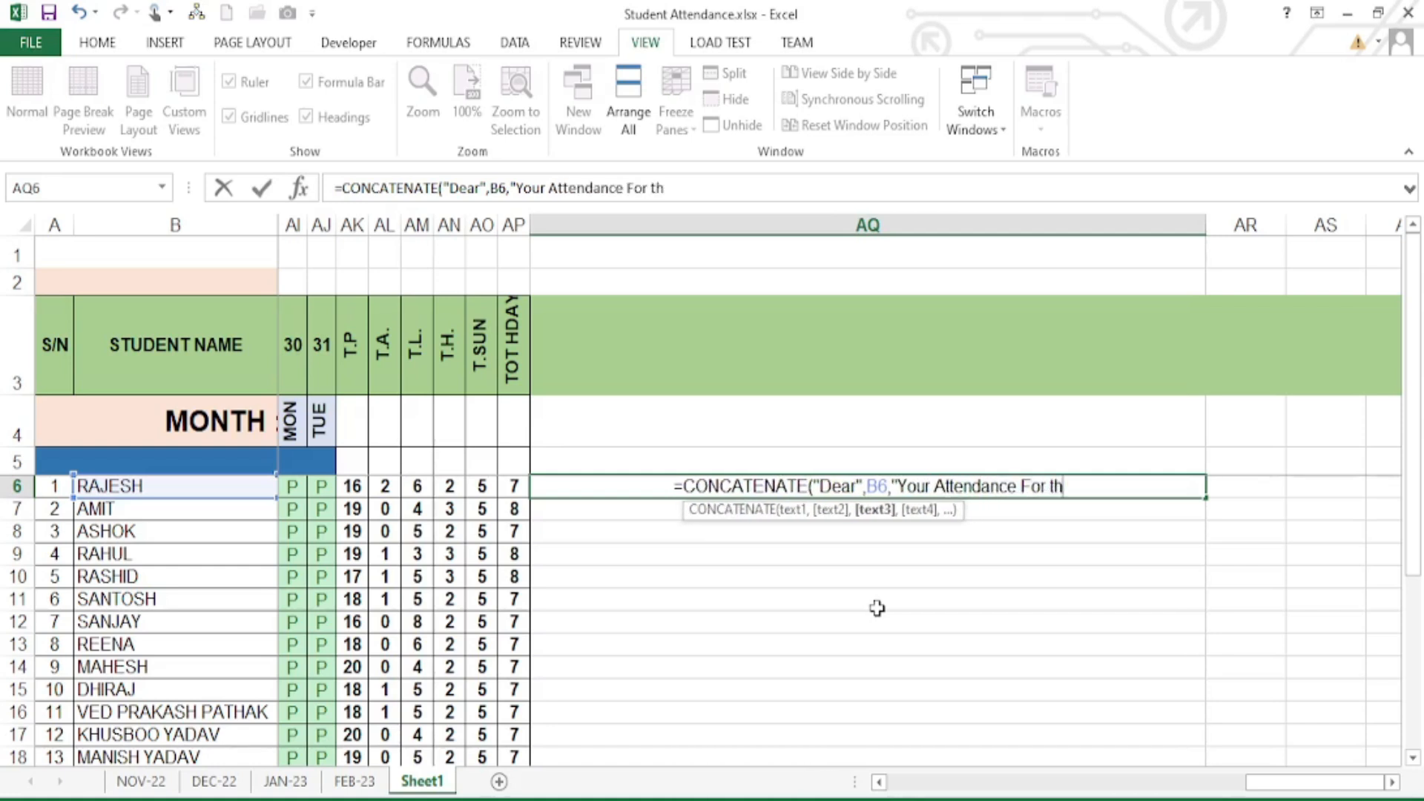
type("e Month")
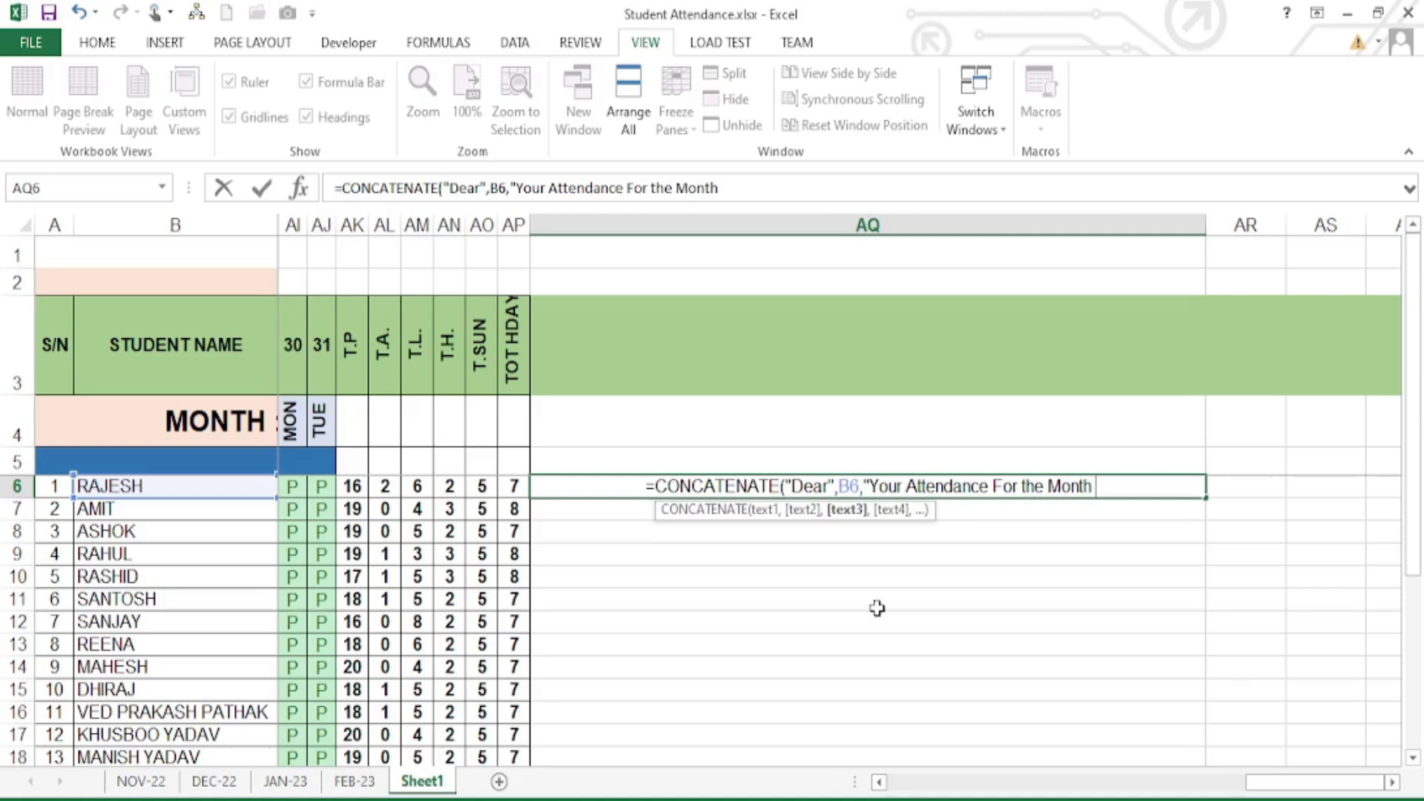
type(" \",")
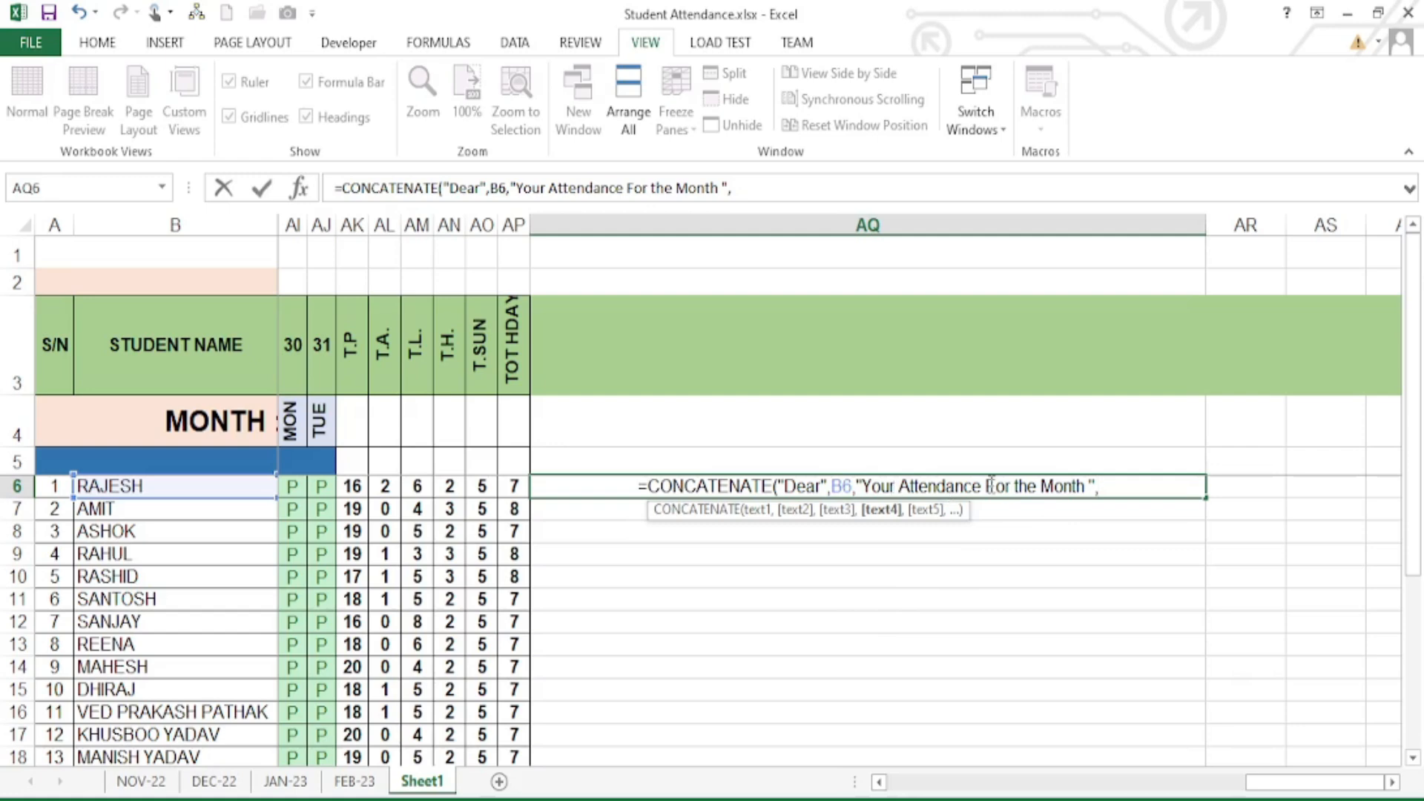
- Append the month cell A4 and the text "Present" to the AQ6 formula
left_click_drag(1314, 783, 914, 793)
left_click(261, 427)
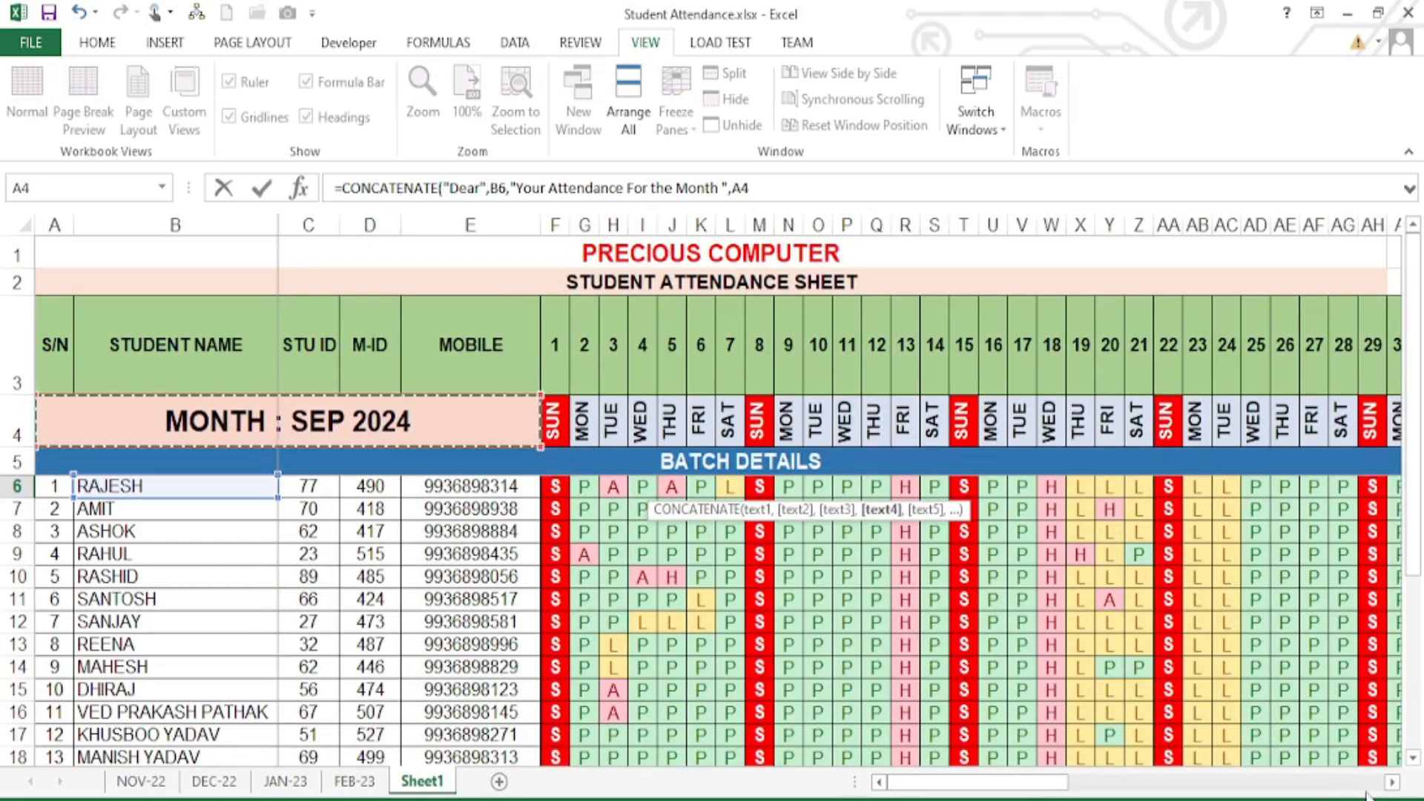
left_click(1391, 782)
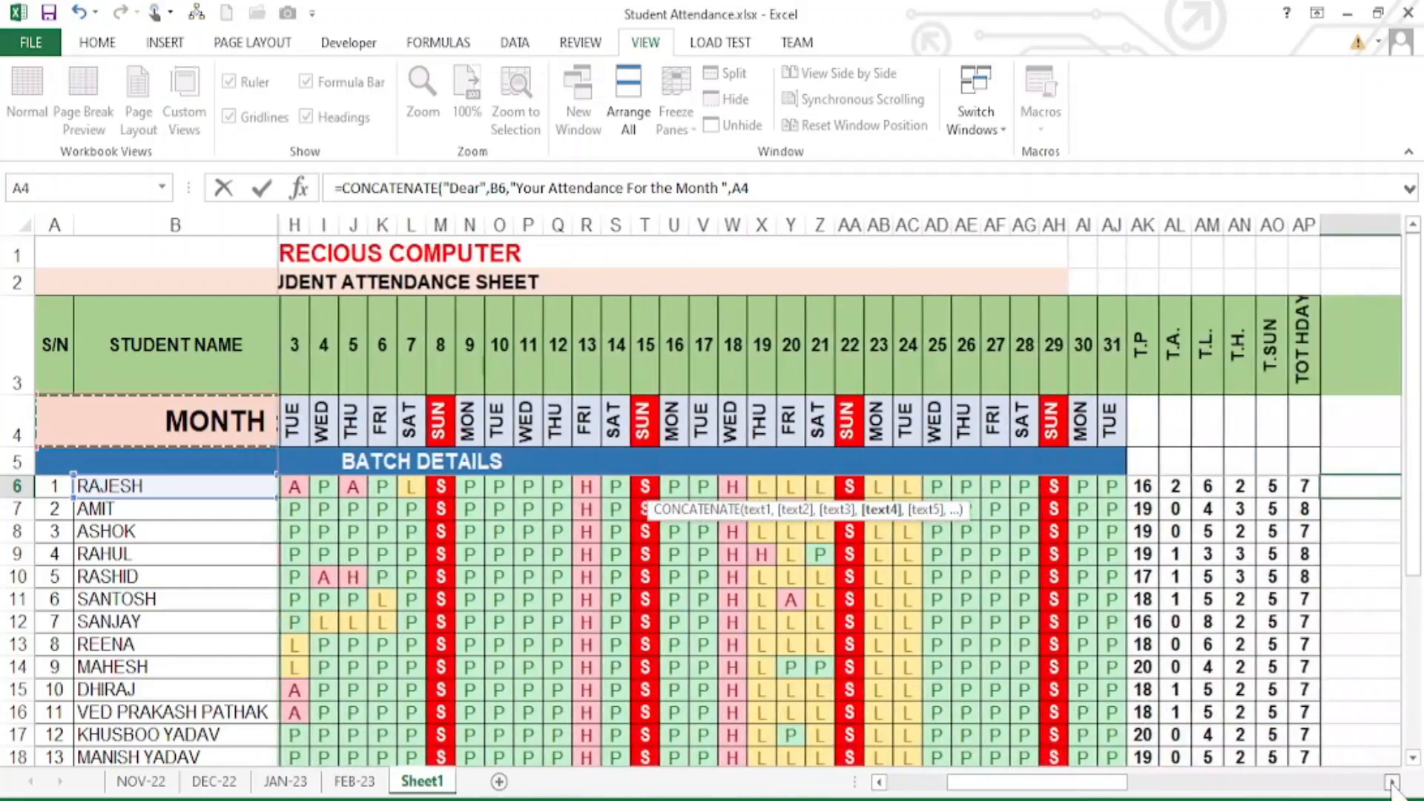
left_click_drag(1392, 782, 1392, 783)
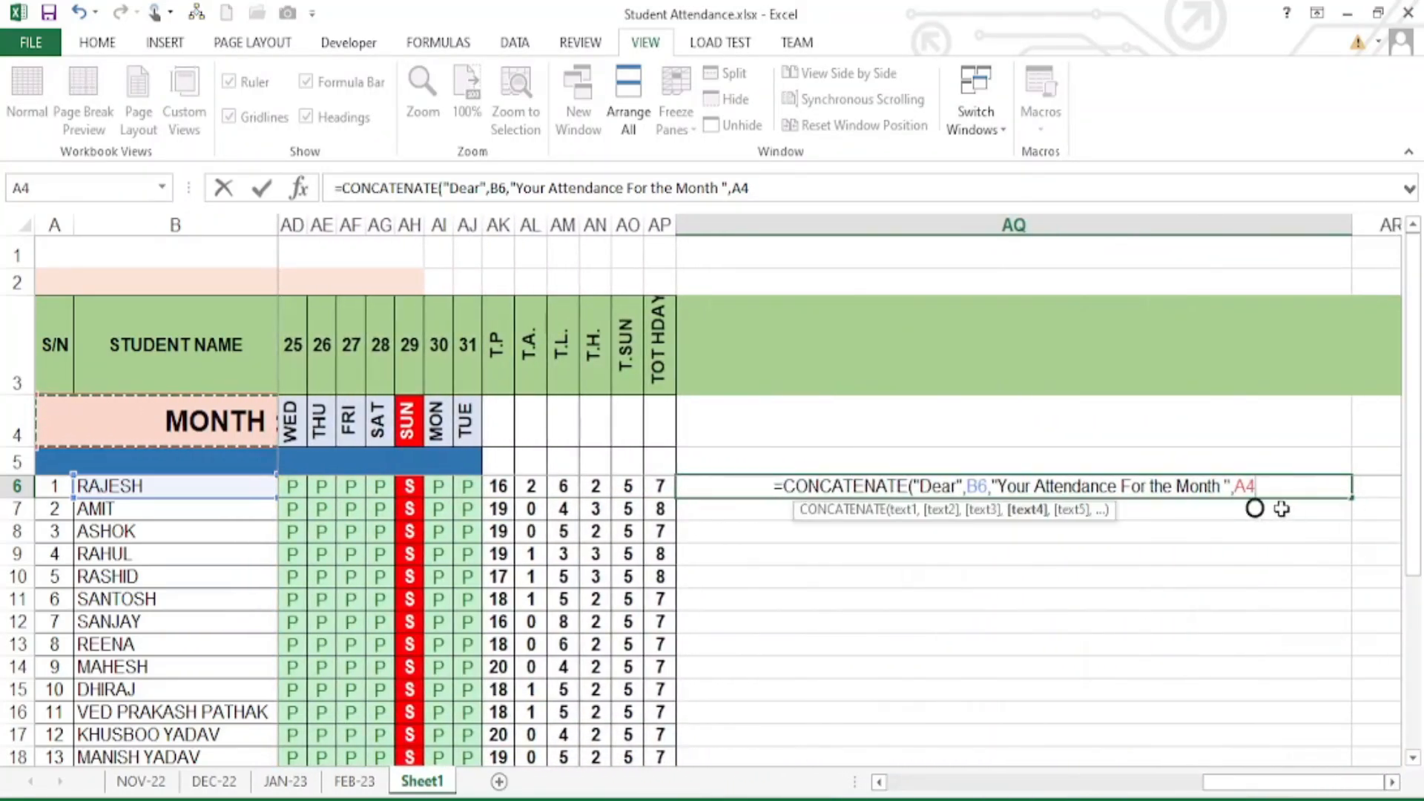
type(",")
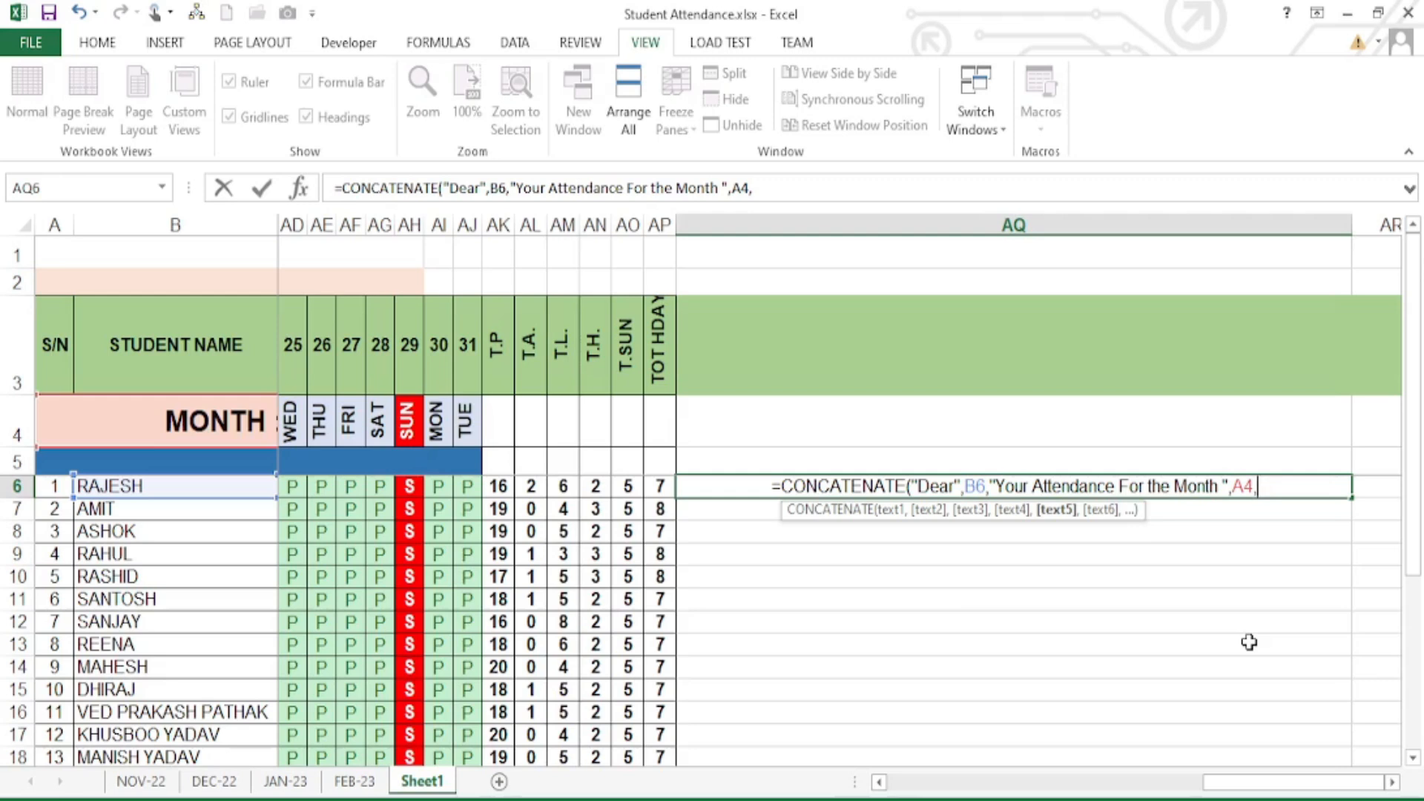
type("\"")
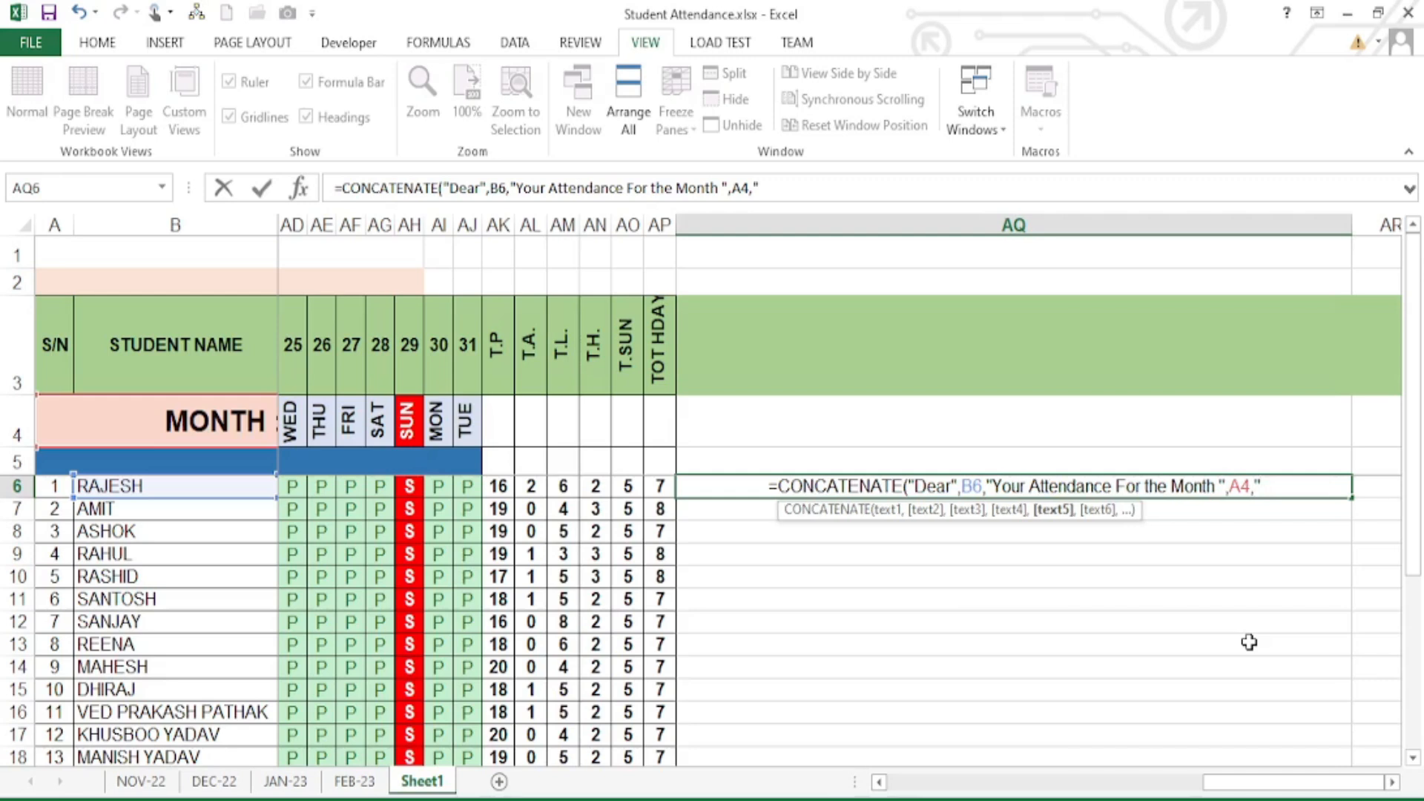
type("Presen")
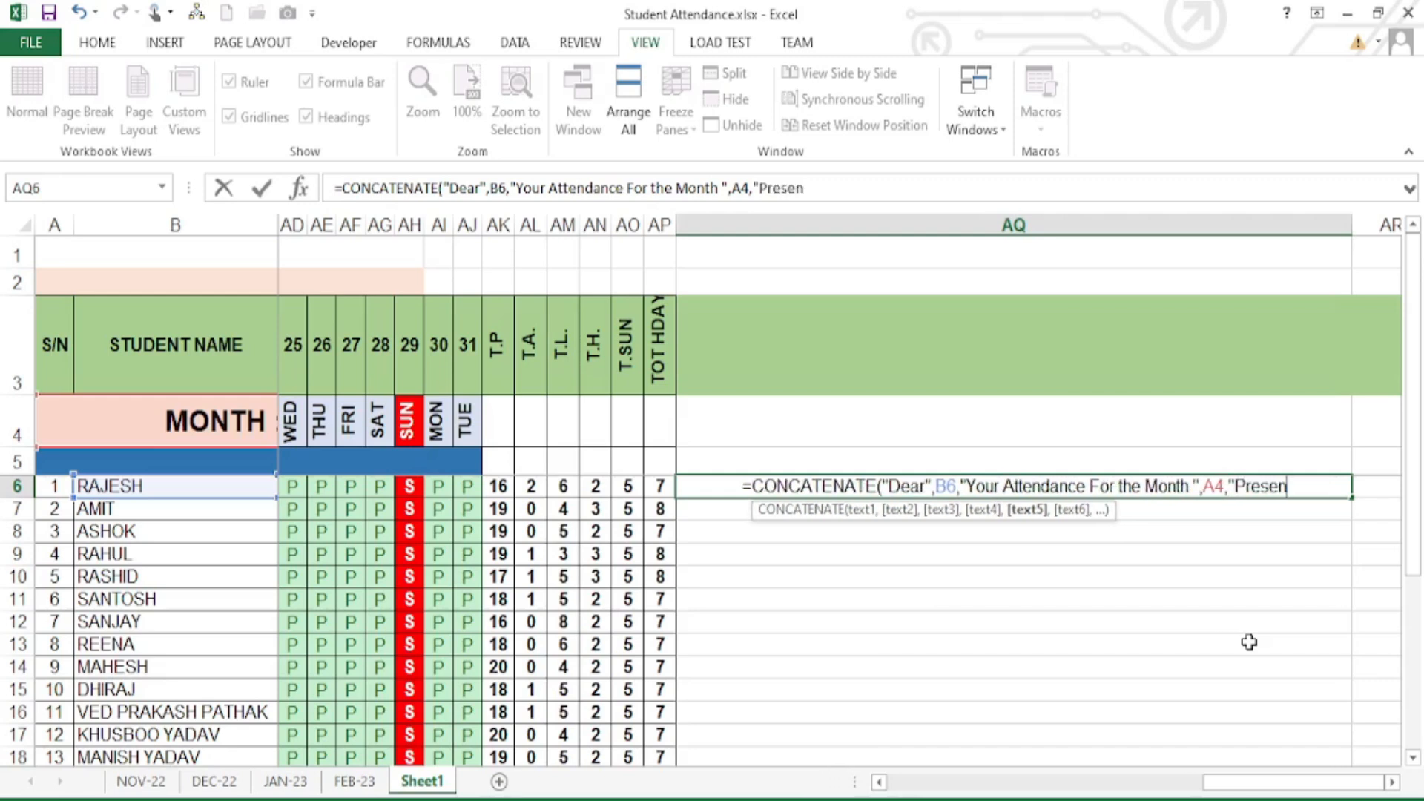
type("t\",")
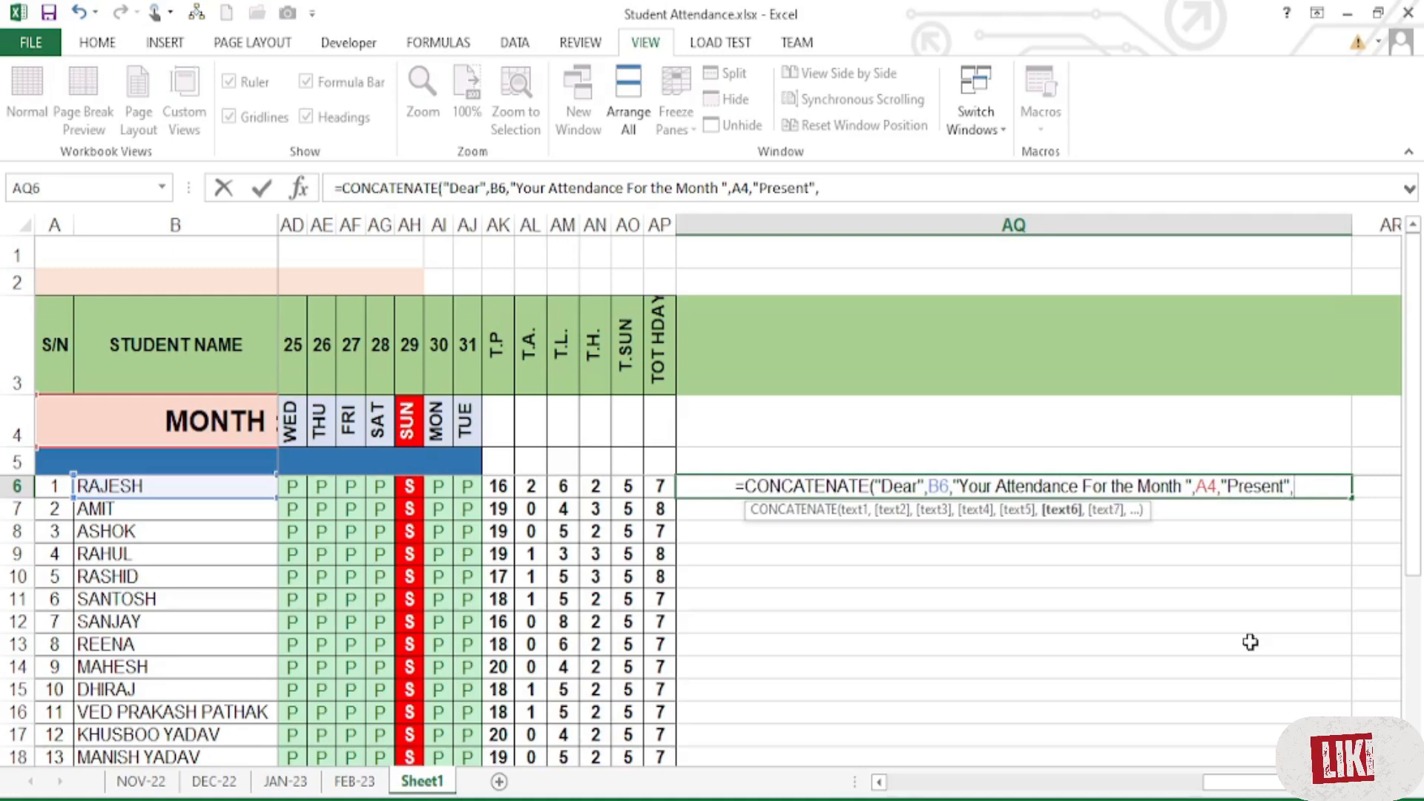
- Extend the AQ6 CONCATENATE formula with AK6, "Absent", AL6, "Leave" and AM6
left_click(498, 488)
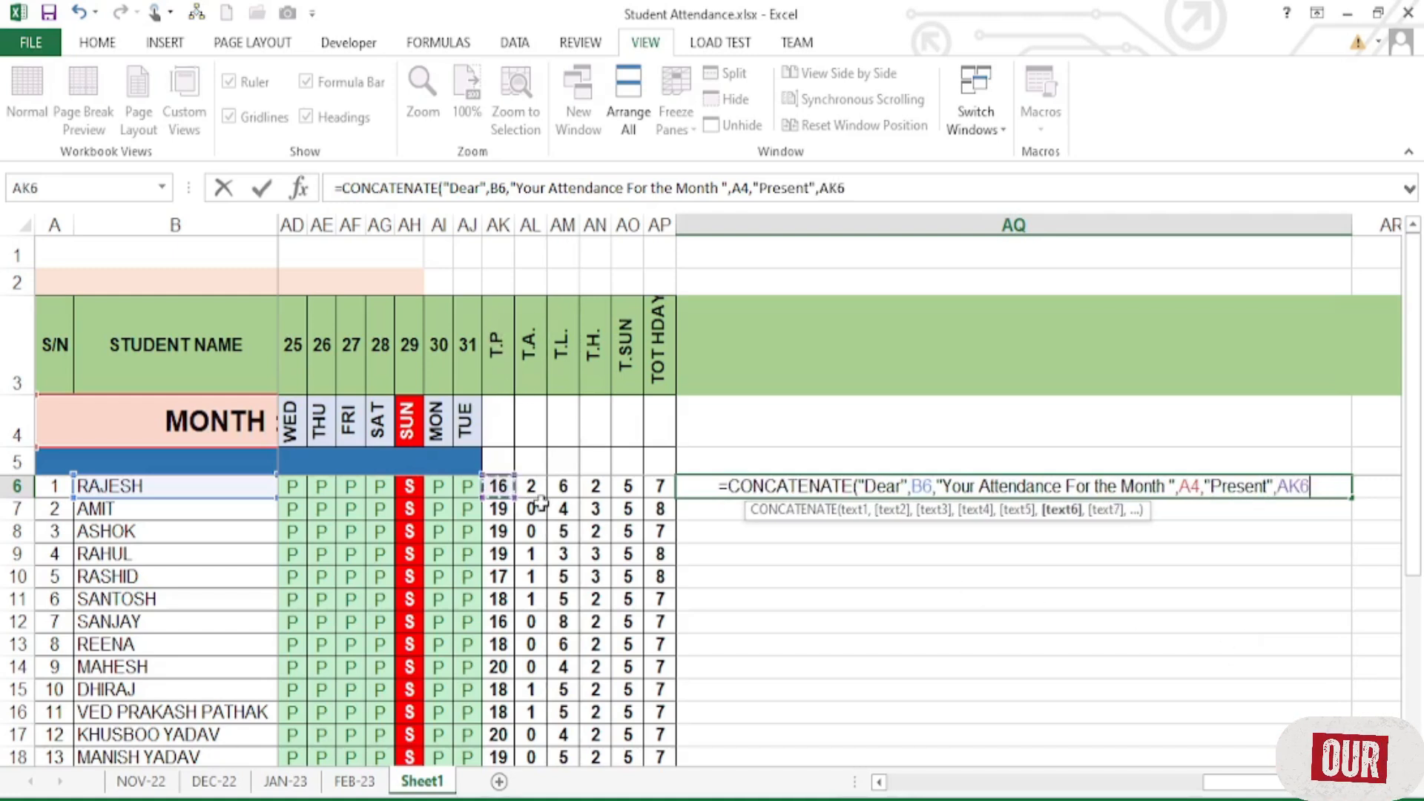
type(",")
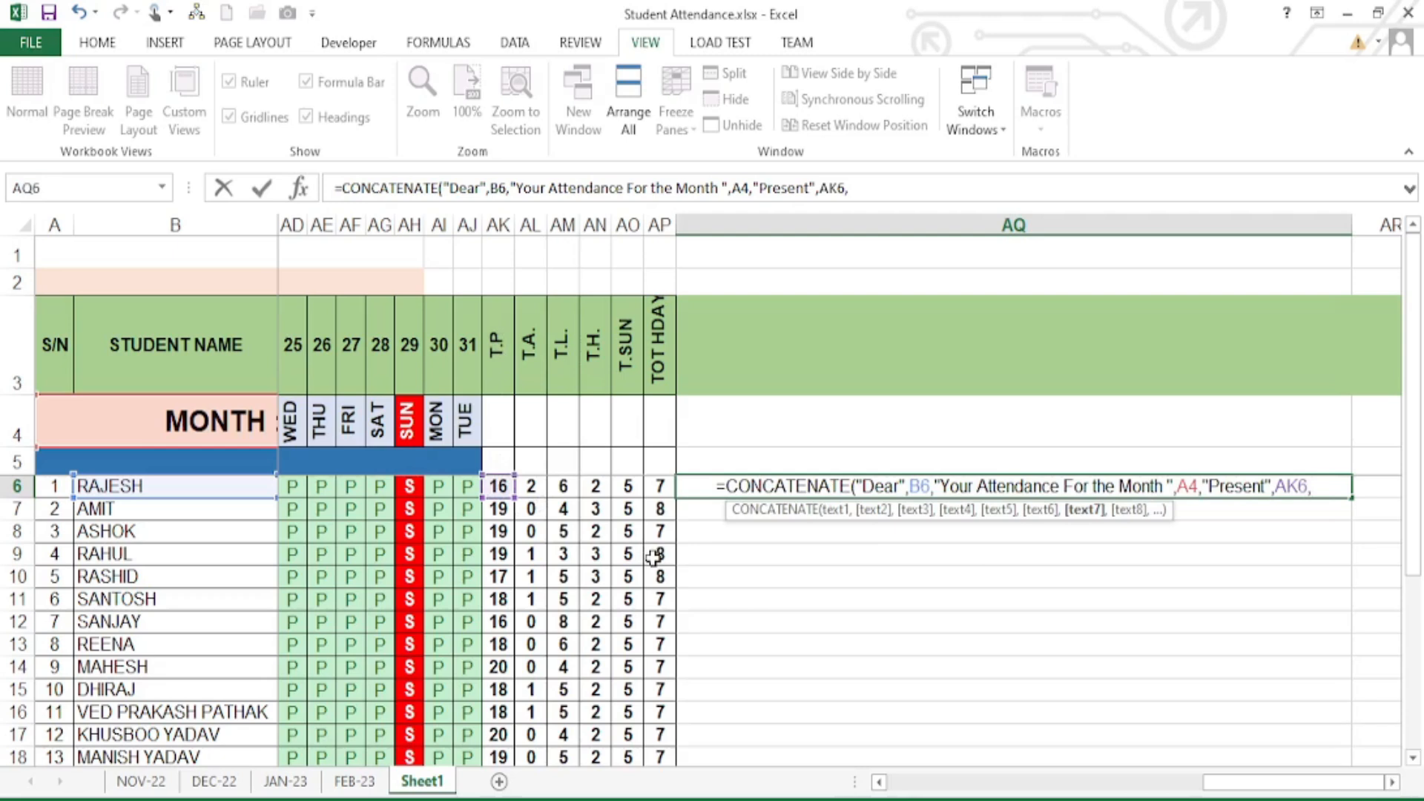
type("\"")
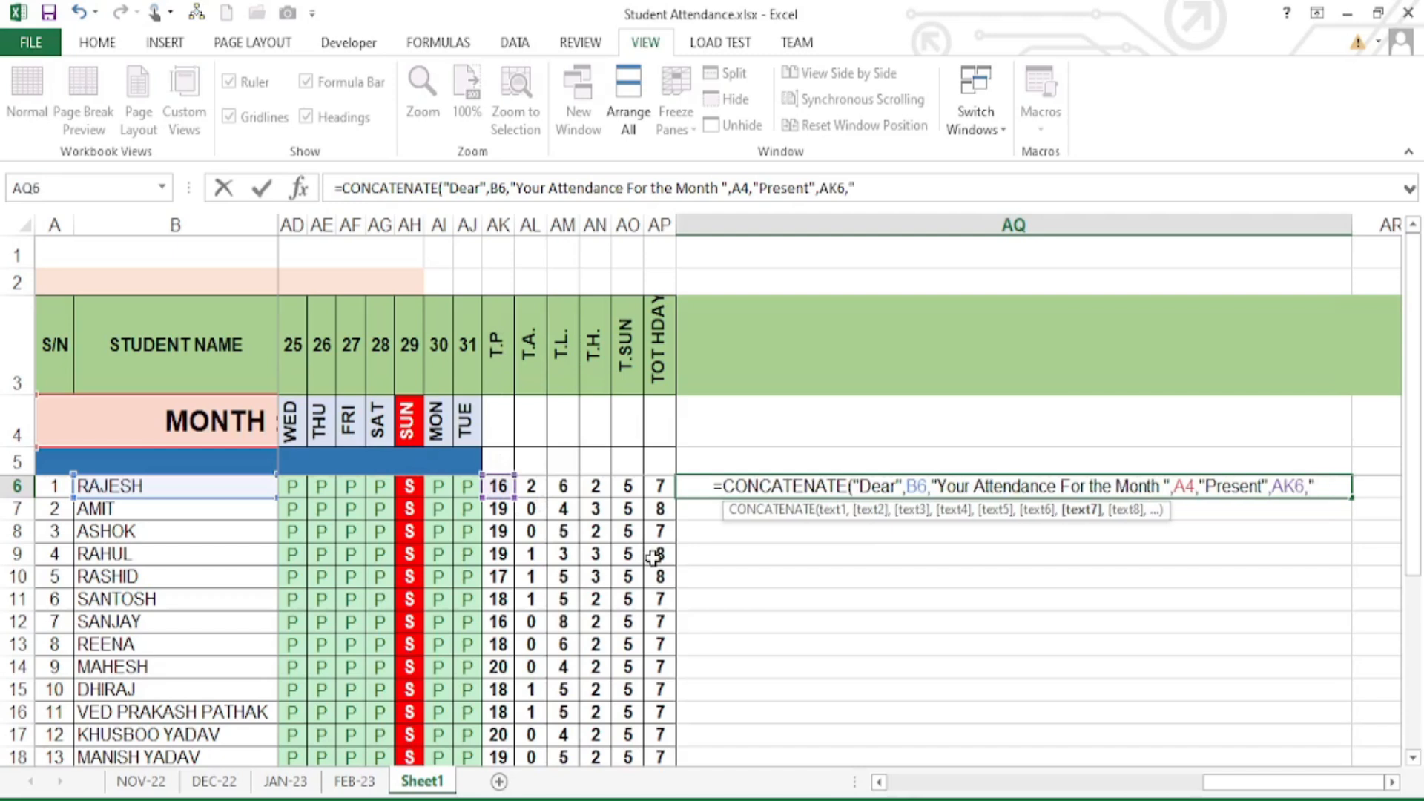
type("Absent")
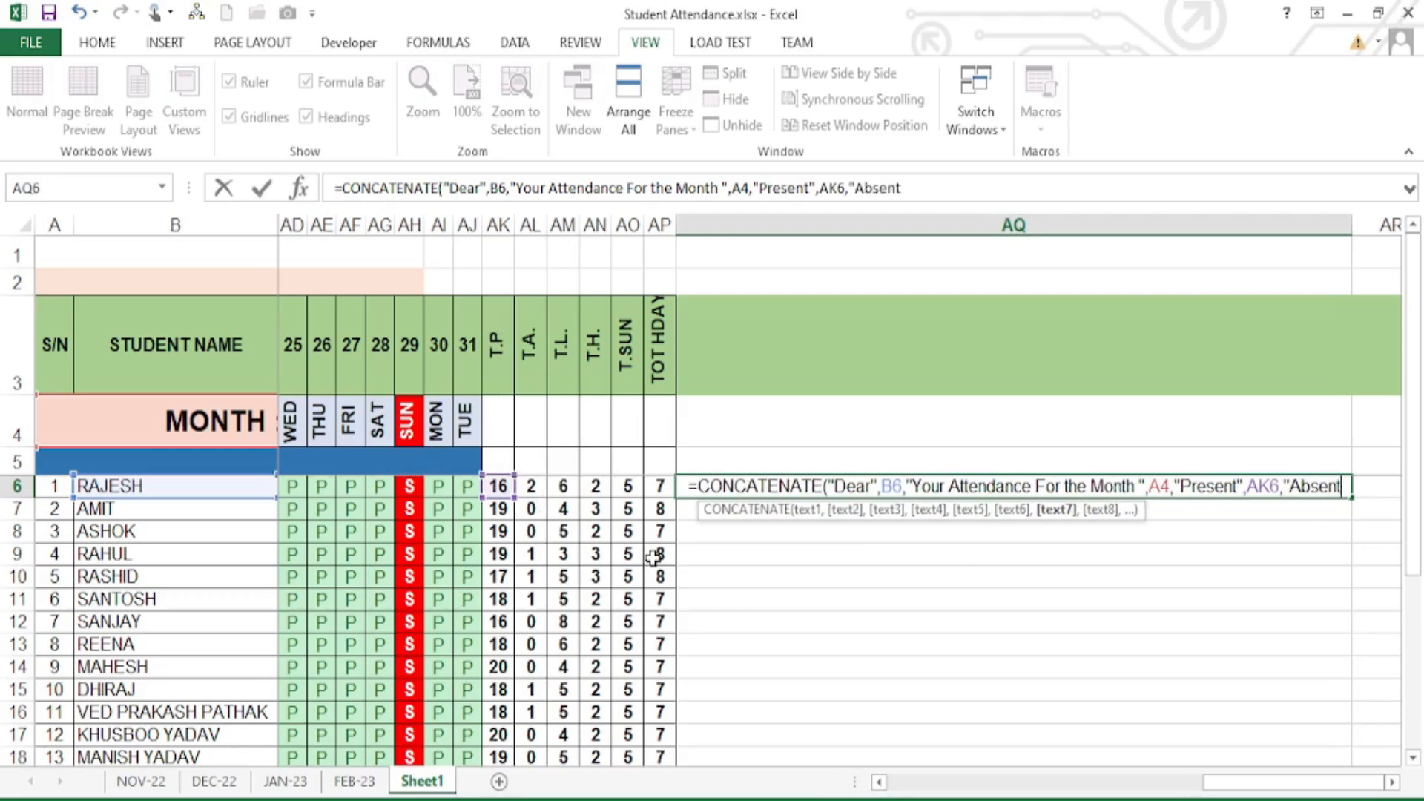
type("\",")
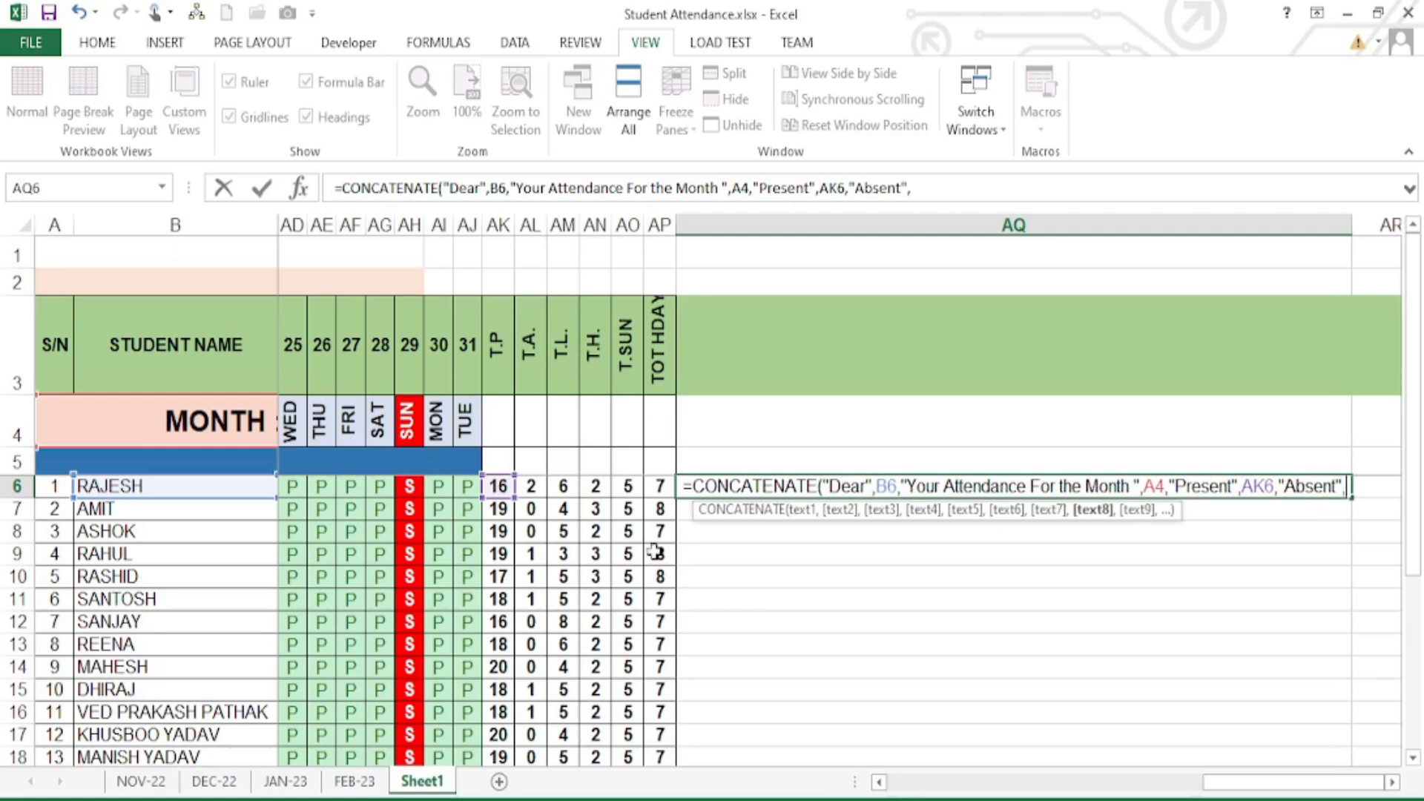
left_click(531, 486)
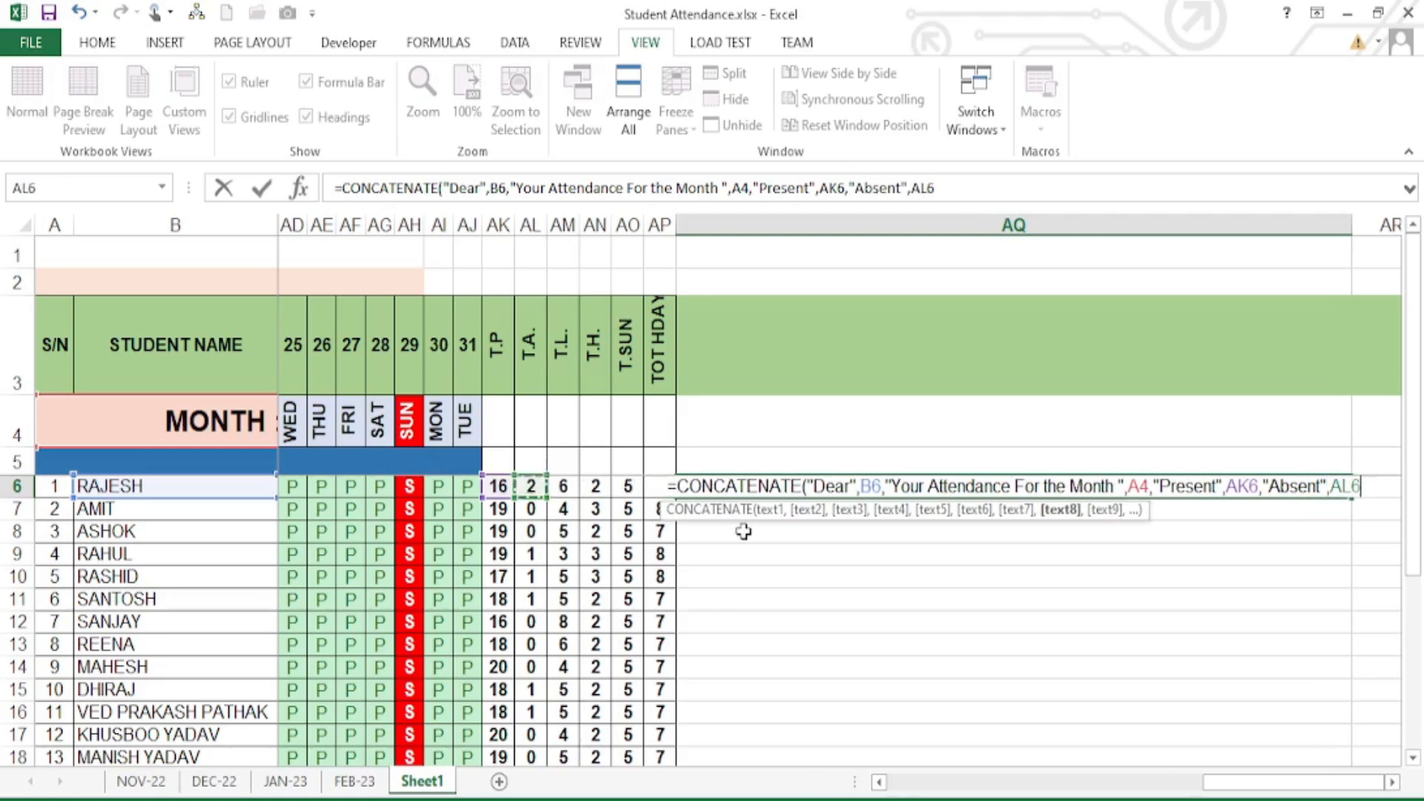
type(",")
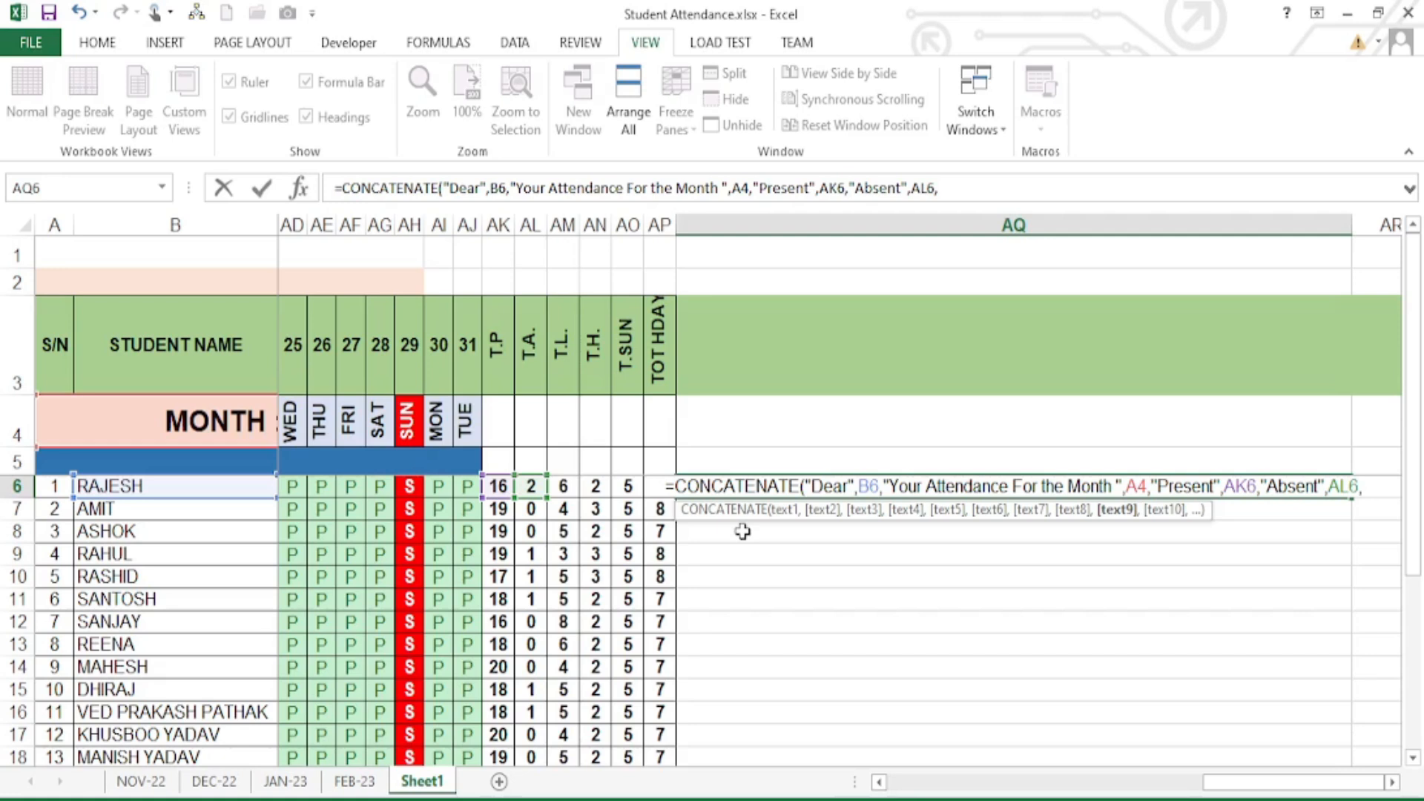
type("\"Lead")
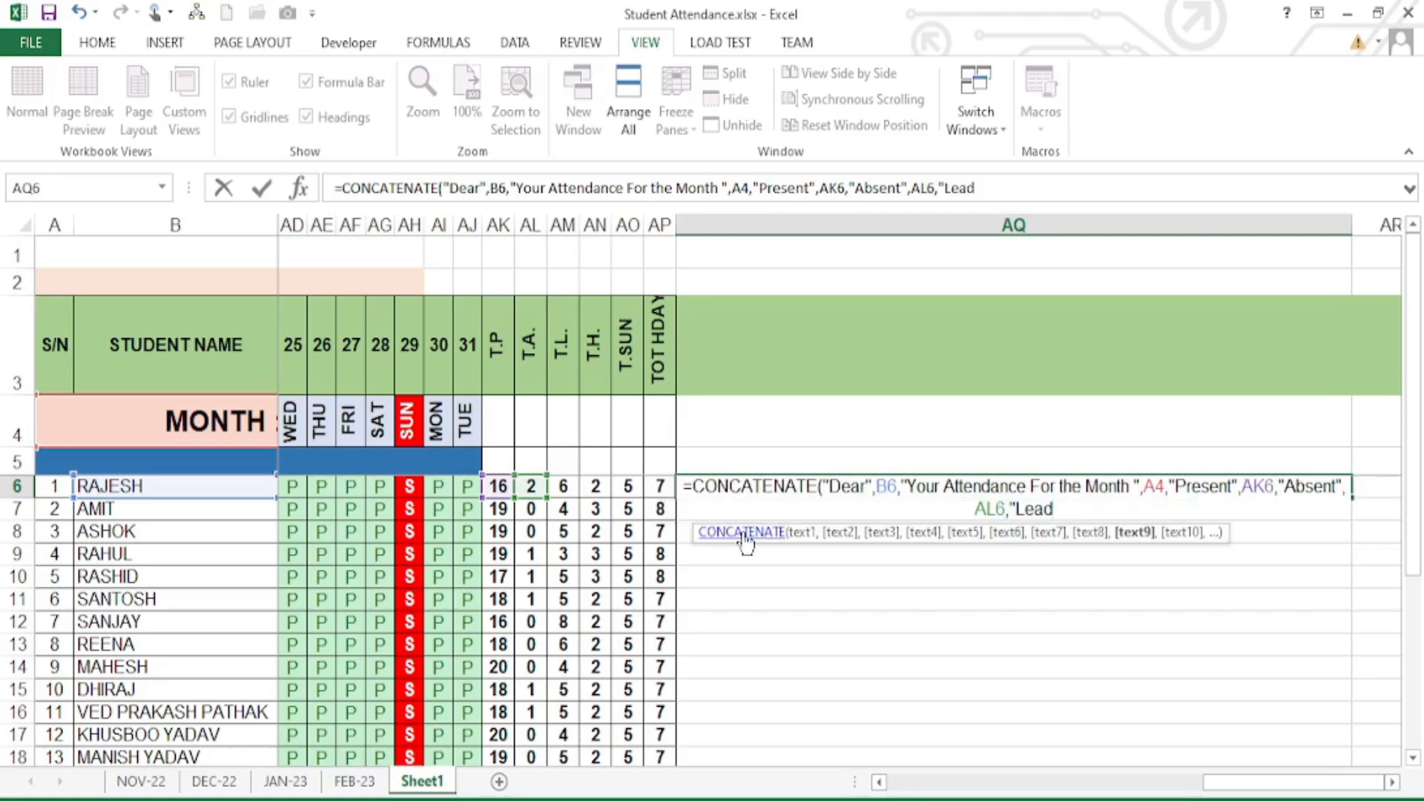
key("BackSpace")
type("ve\"")
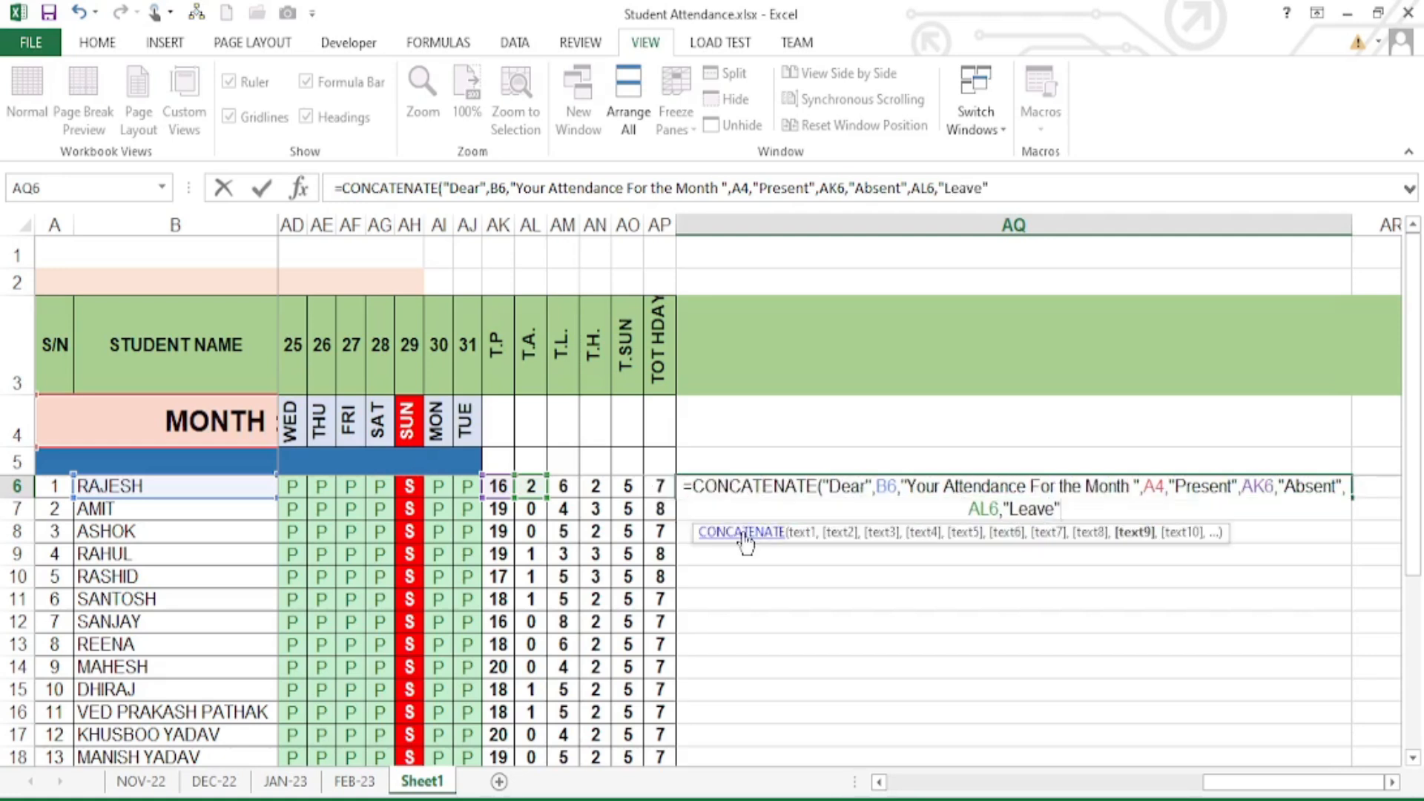
type(",")
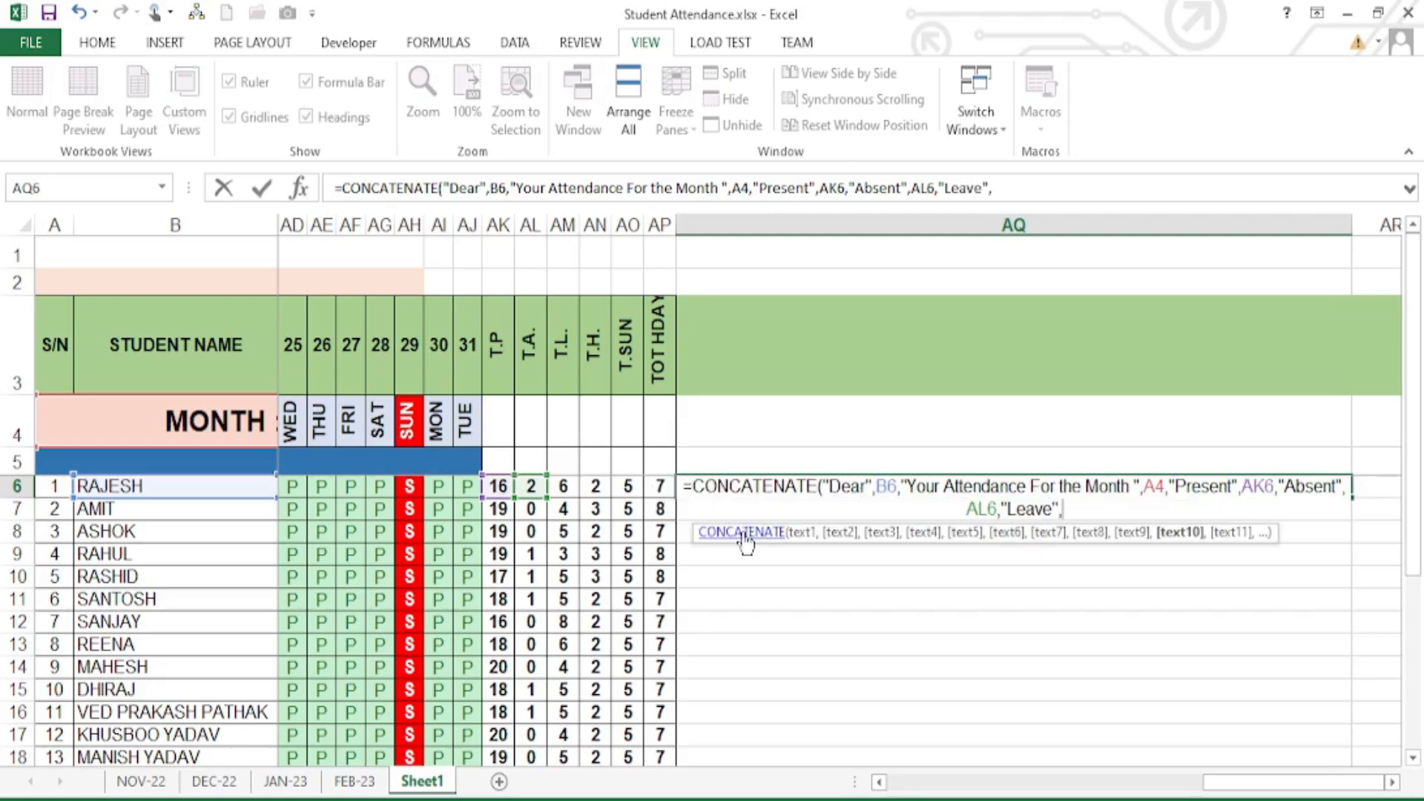
left_click(564, 488)
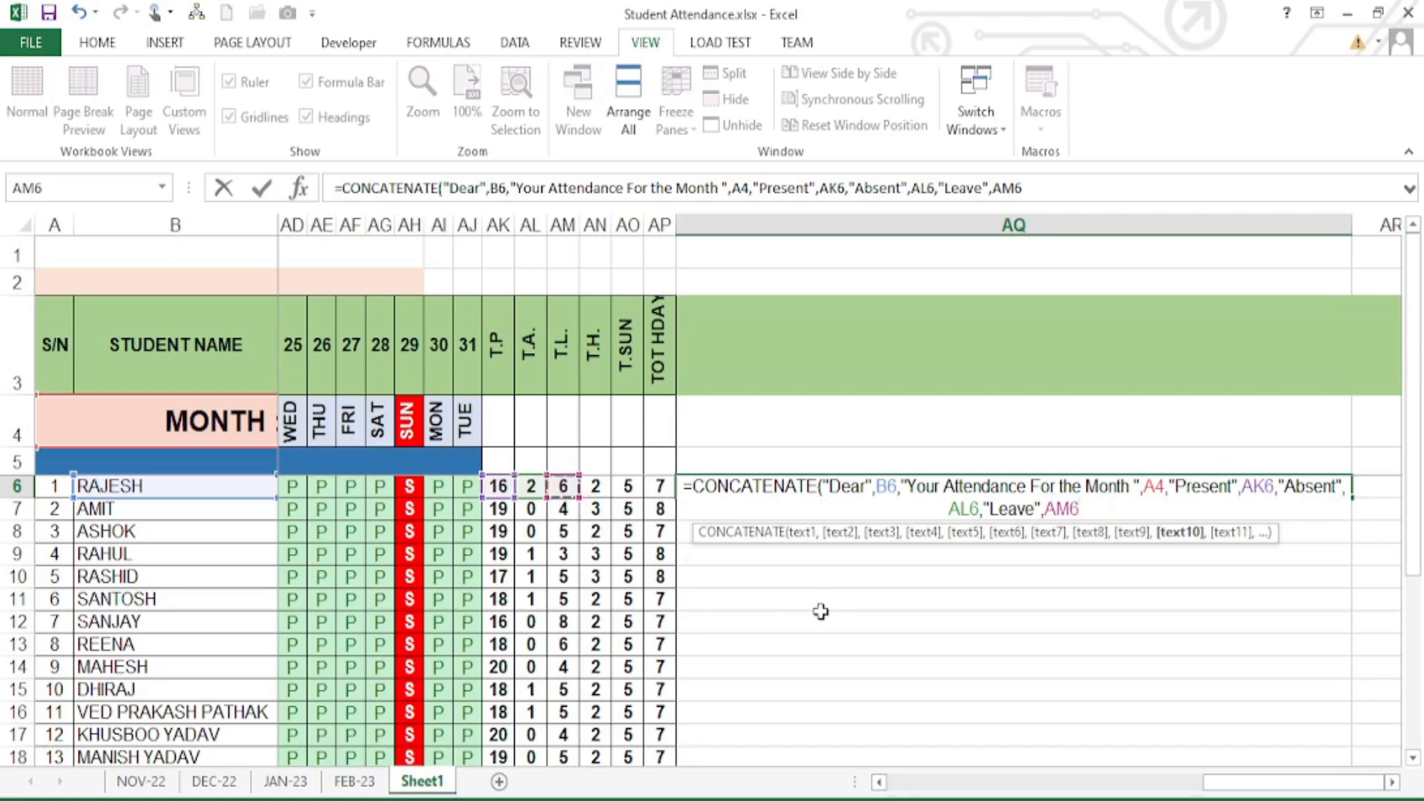
- Append the "Total Holiday" label and the AP6 holiday count to the AQ6 CONCATENATE formula
type(",")
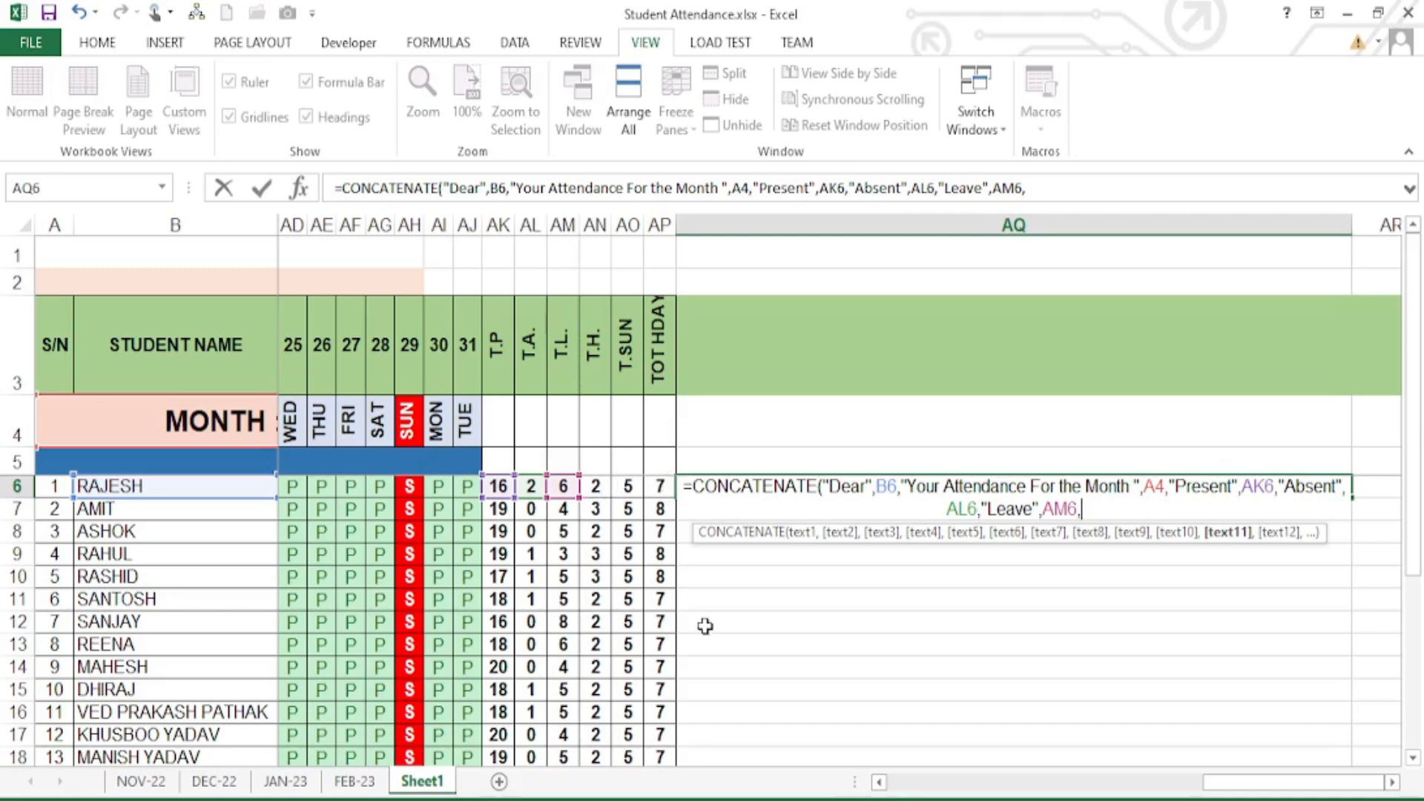
type(",\"Tot")
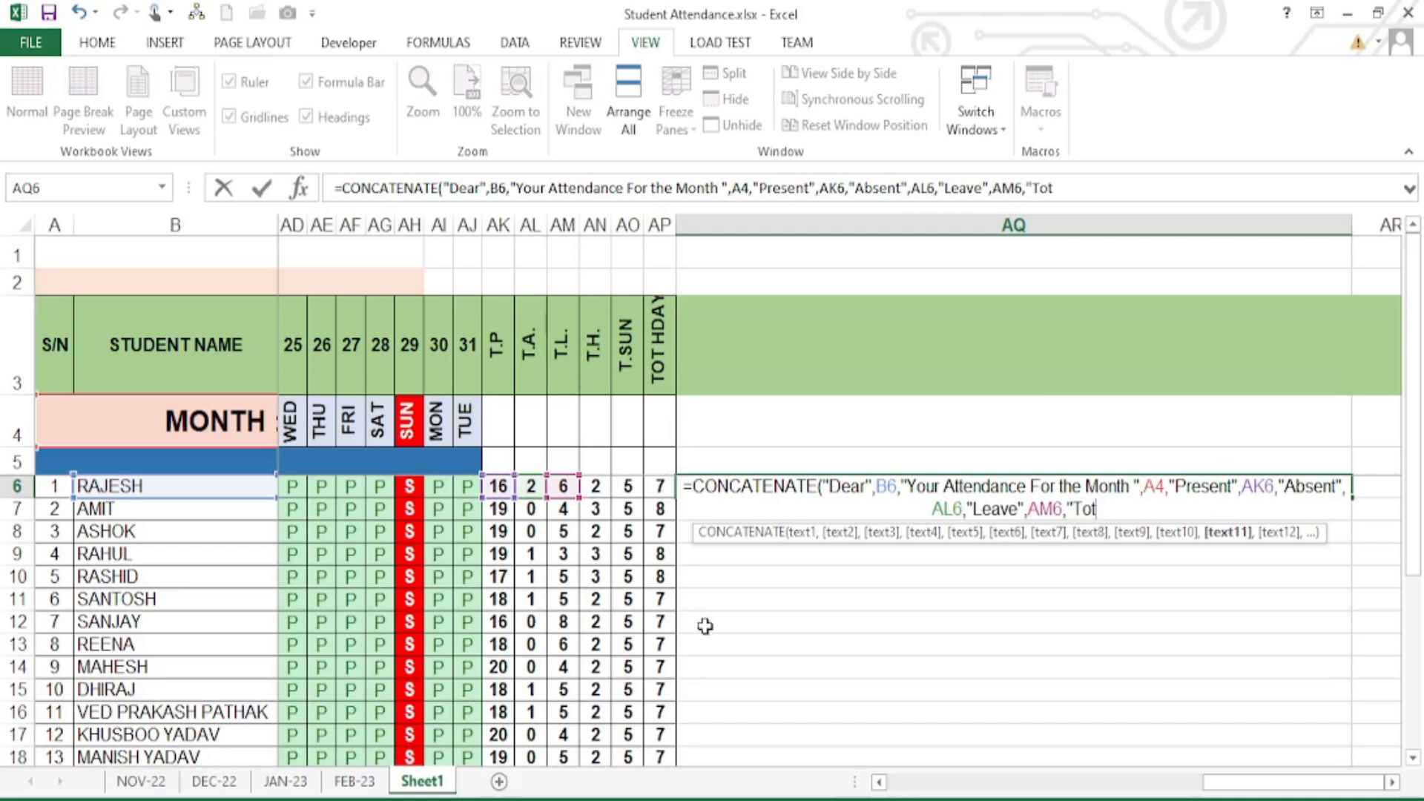
type("al Holiday")
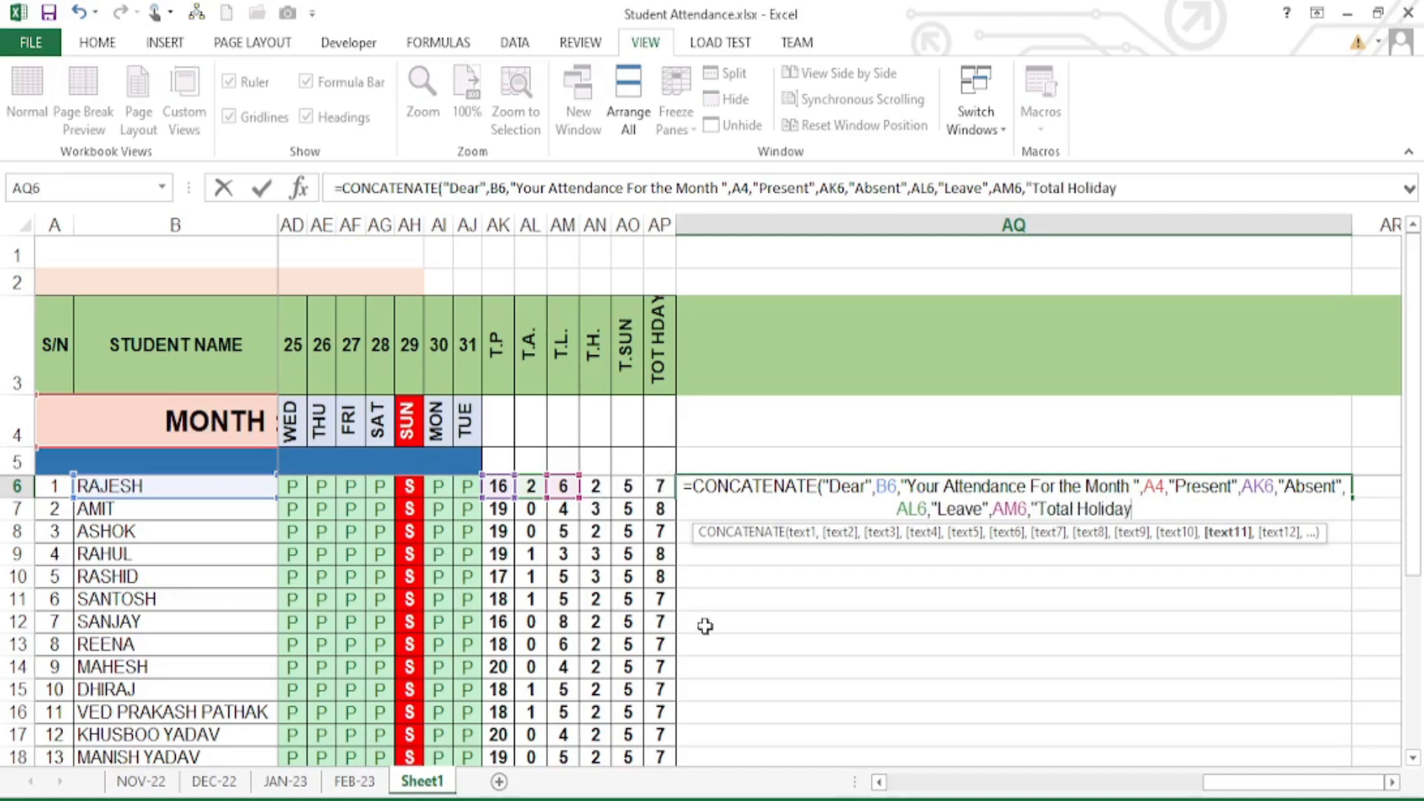
type("\"")
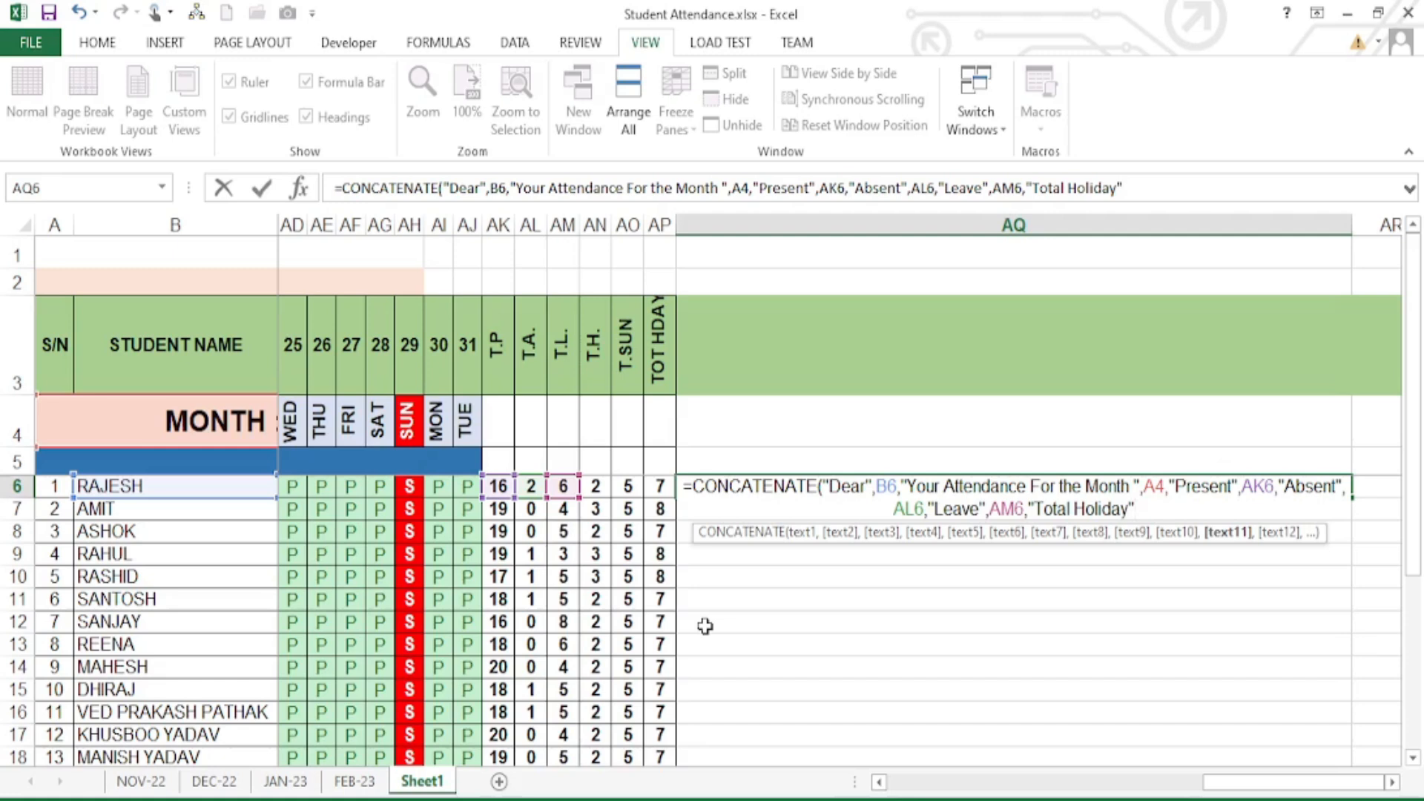
type(",")
left_click(657, 487)
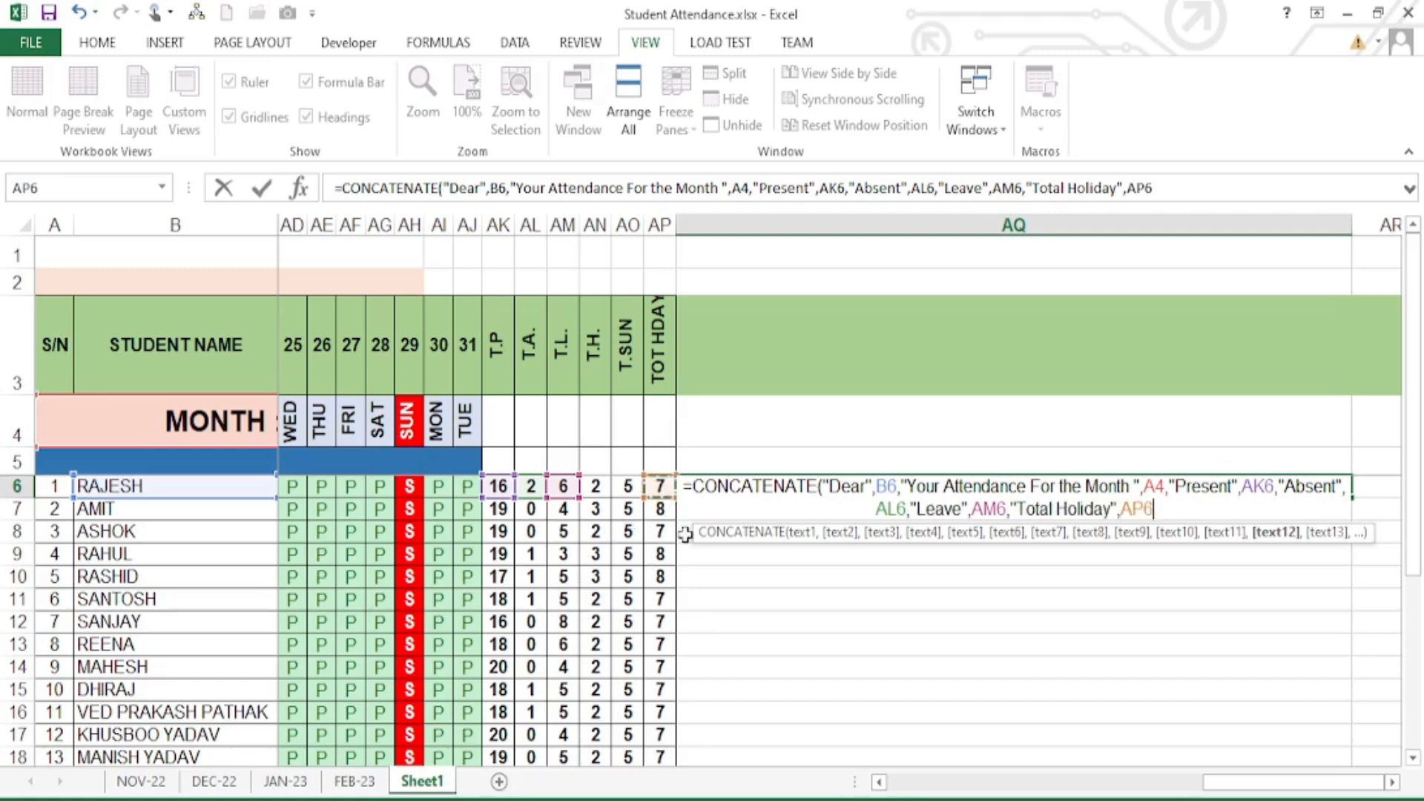
- Enter the AQ6 formula and autofit column AQ to the message width
key("Return")
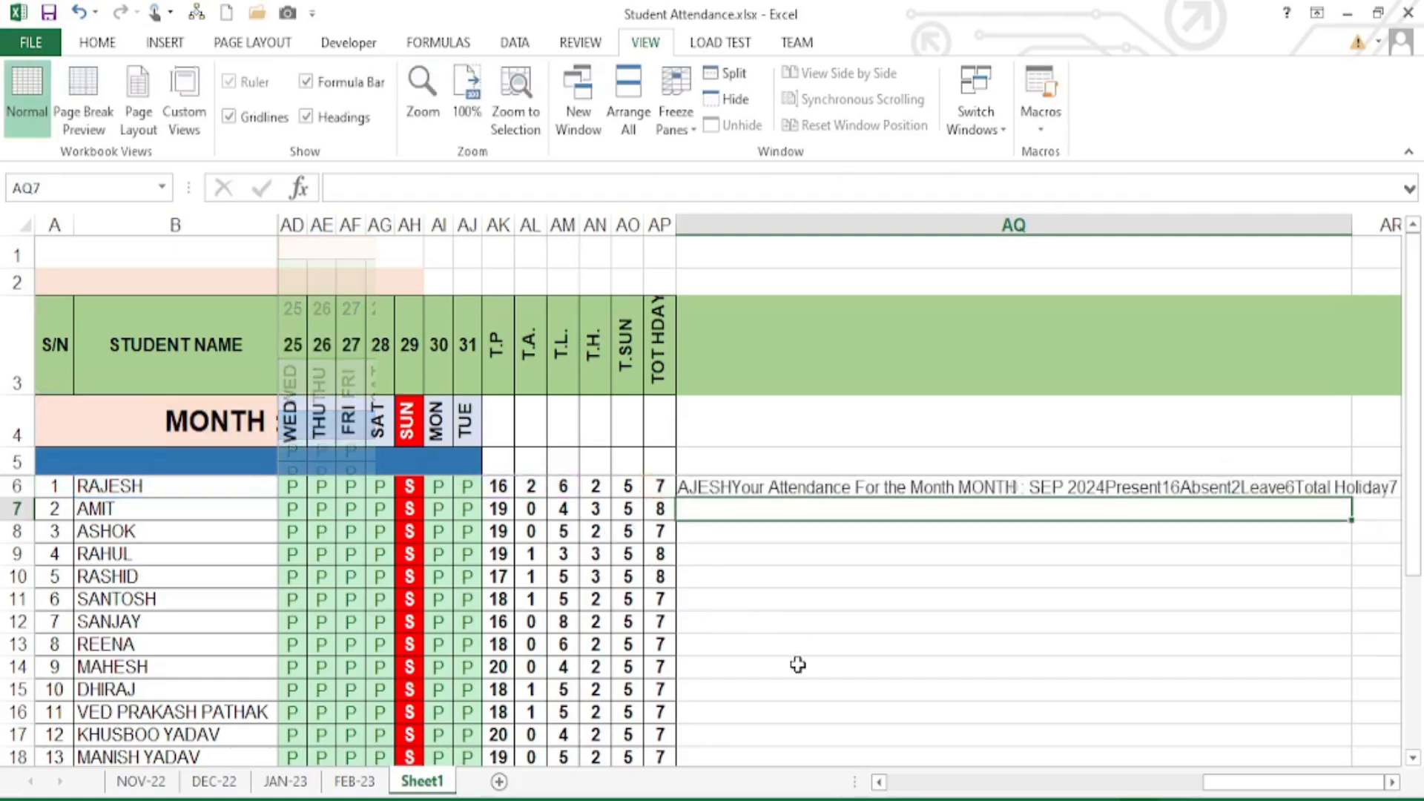
left_click(991, 494)
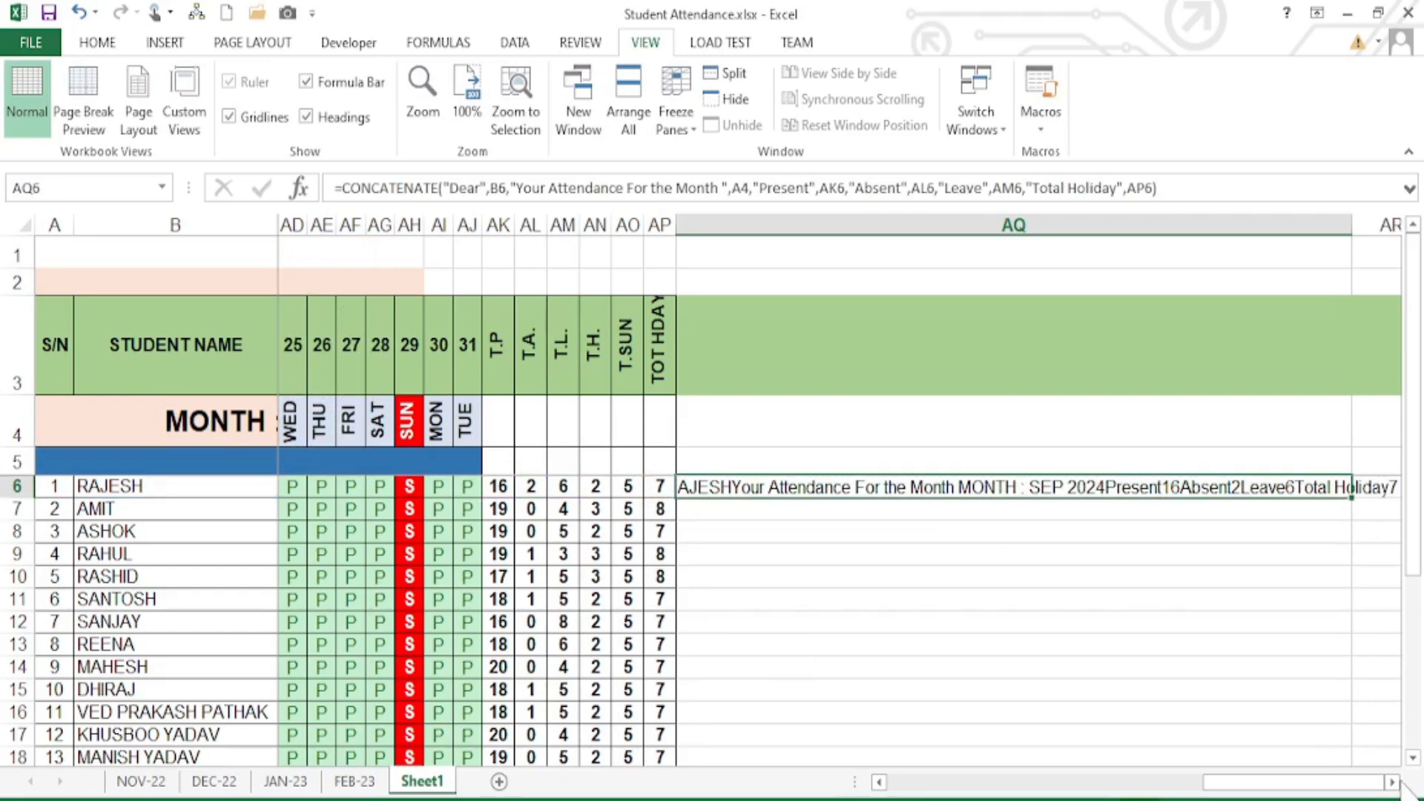
left_click(1392, 782)
left_click(1392, 782)
left_click_drag(1295, 230, 1358, 231)
double_click(1358, 232)
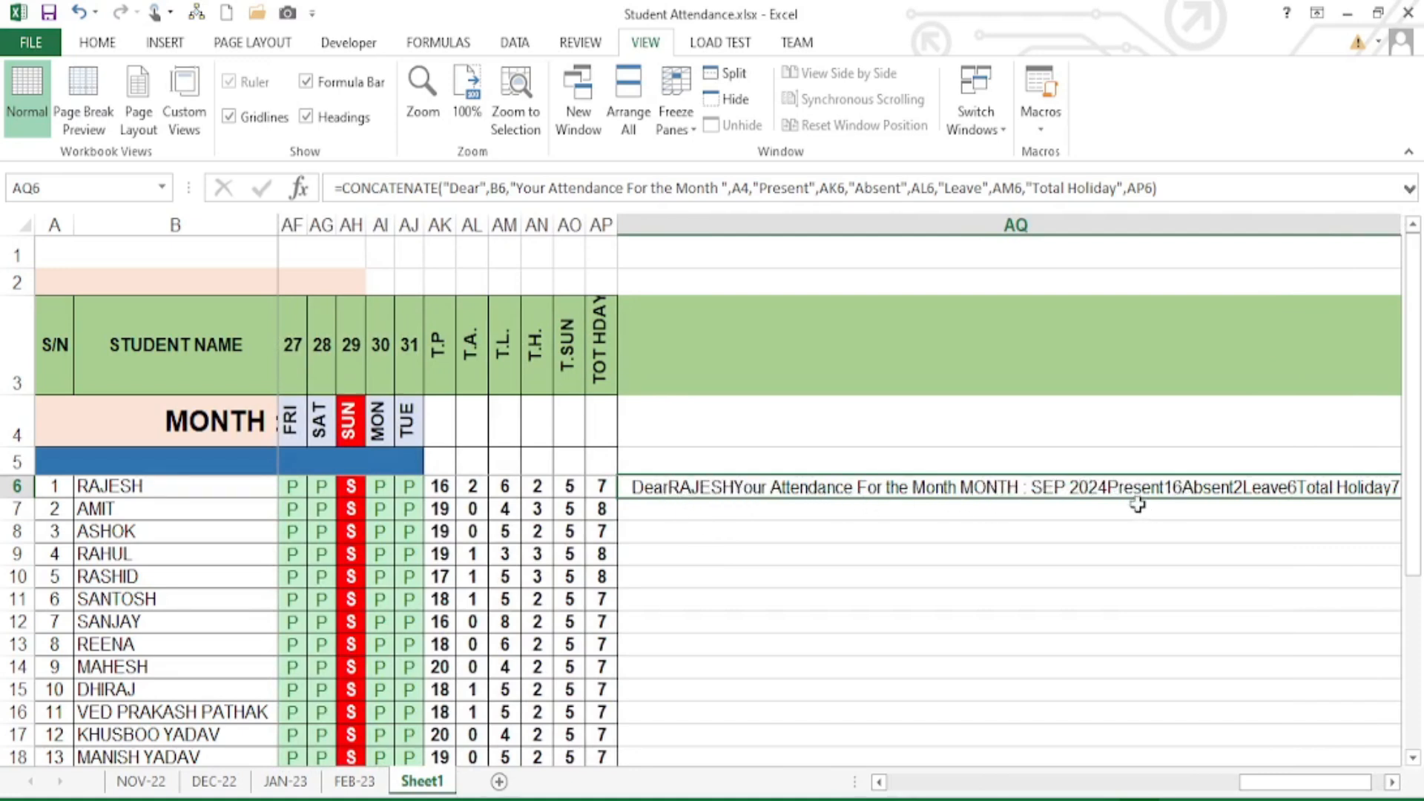
- Add spaces around Dear, Your, Present, Absent, Leave and Total Holiday in AQ6's quoted labels
double_click(846, 490)
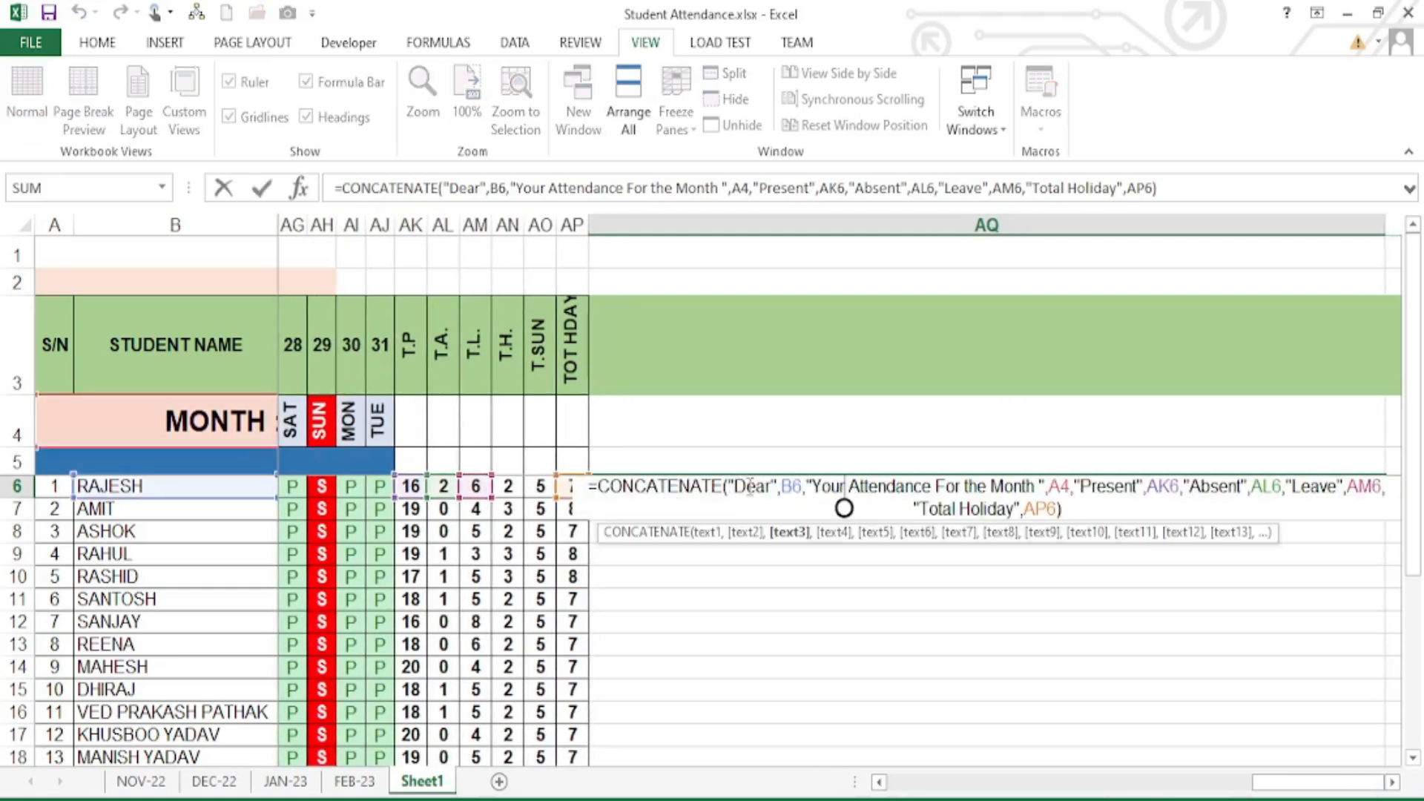
left_click(772, 486)
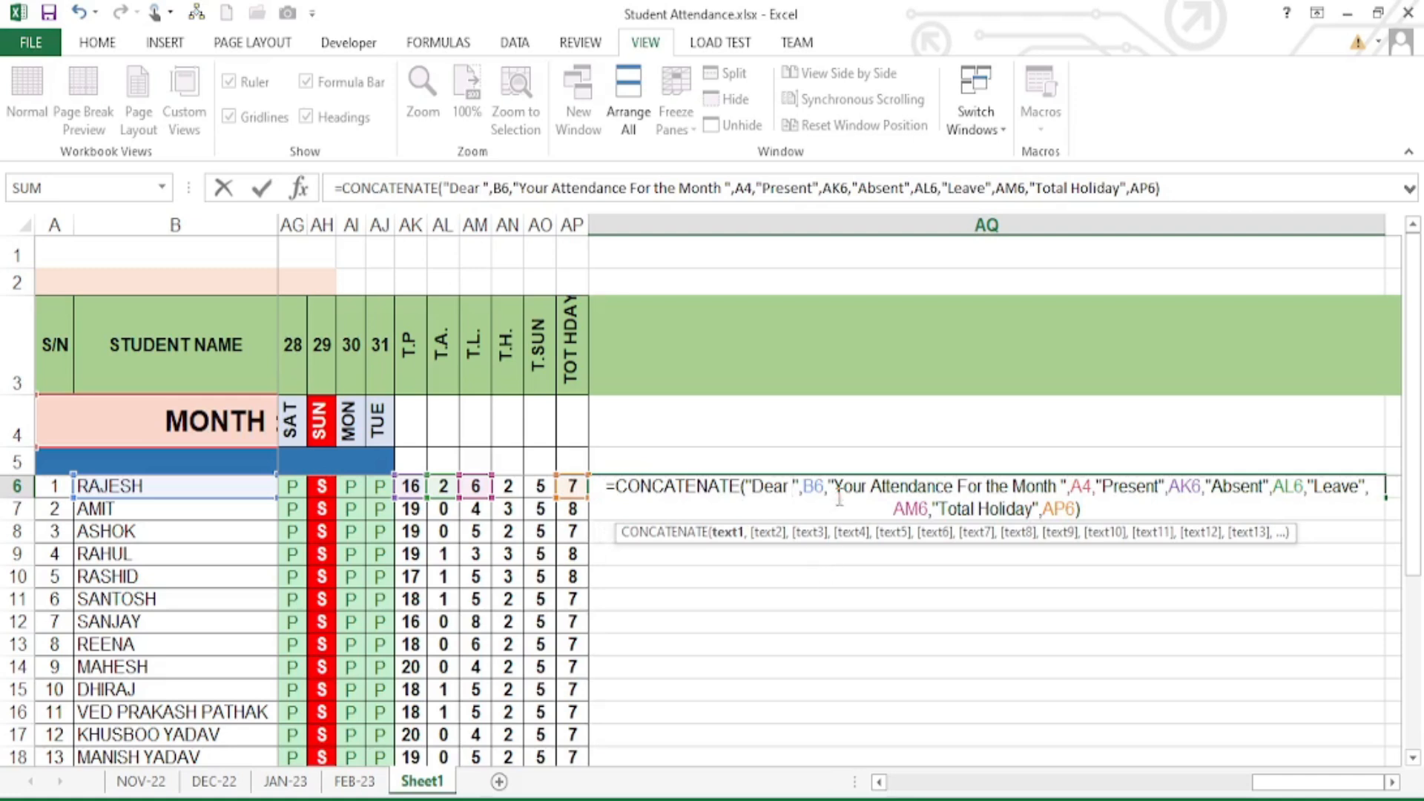
left_click(834, 486)
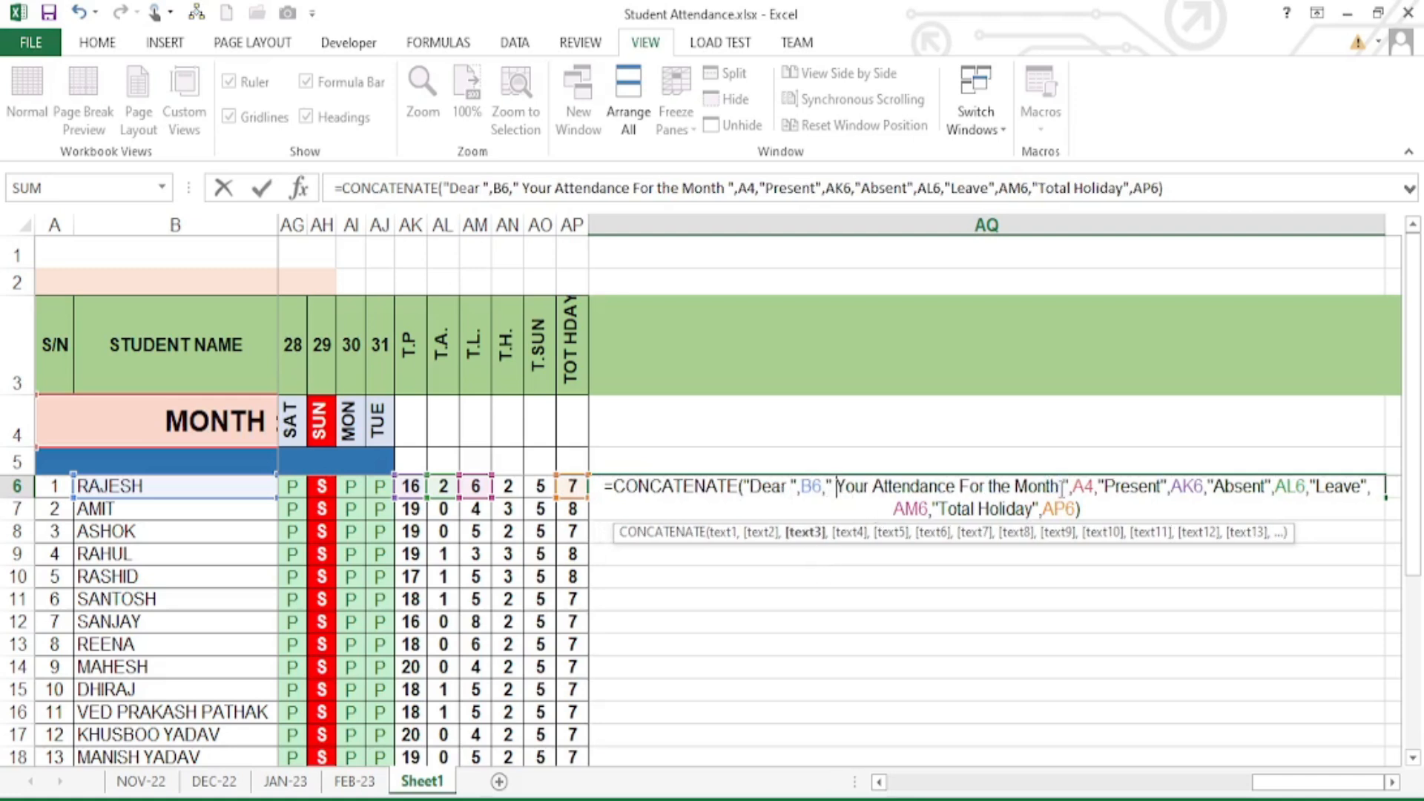
left_click(1108, 486)
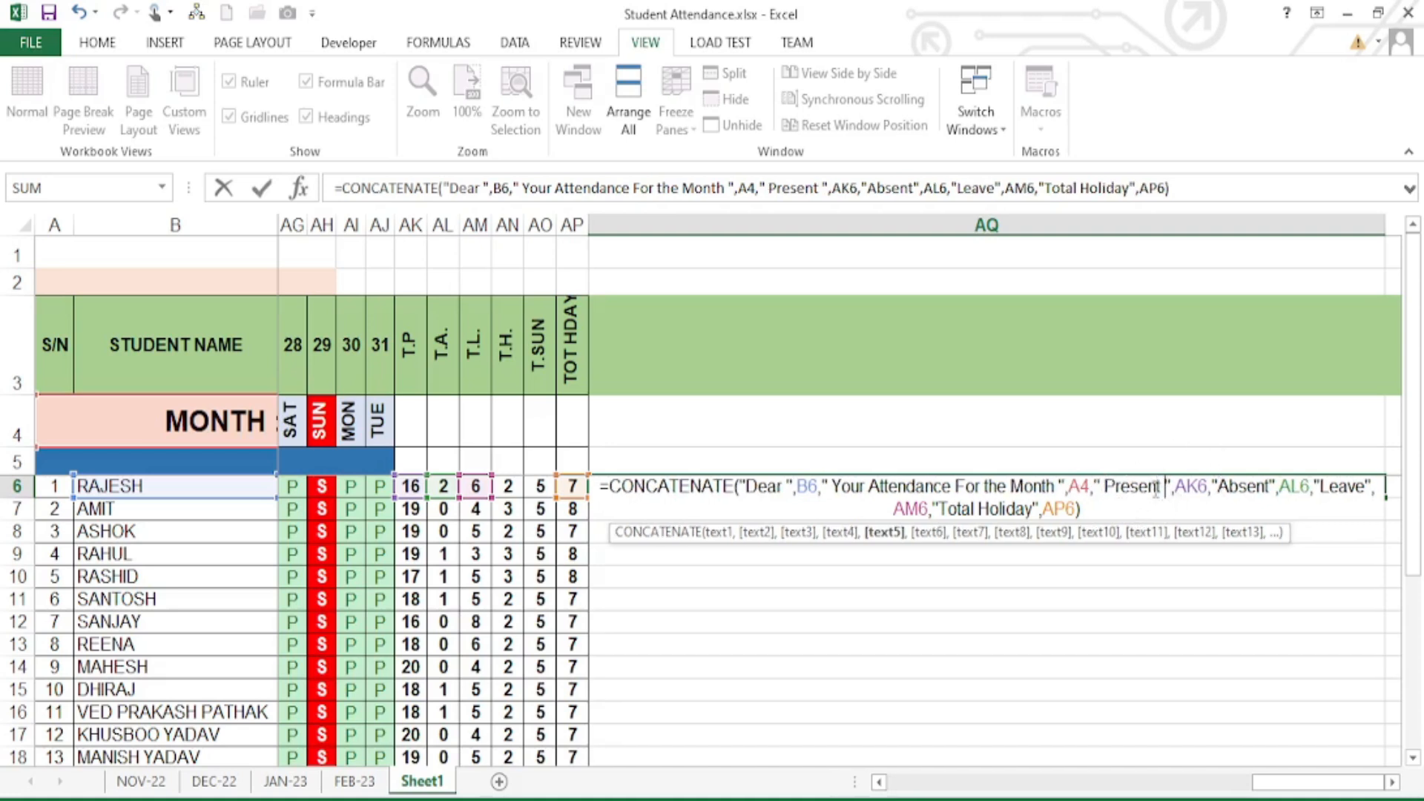
left_click(1270, 486)
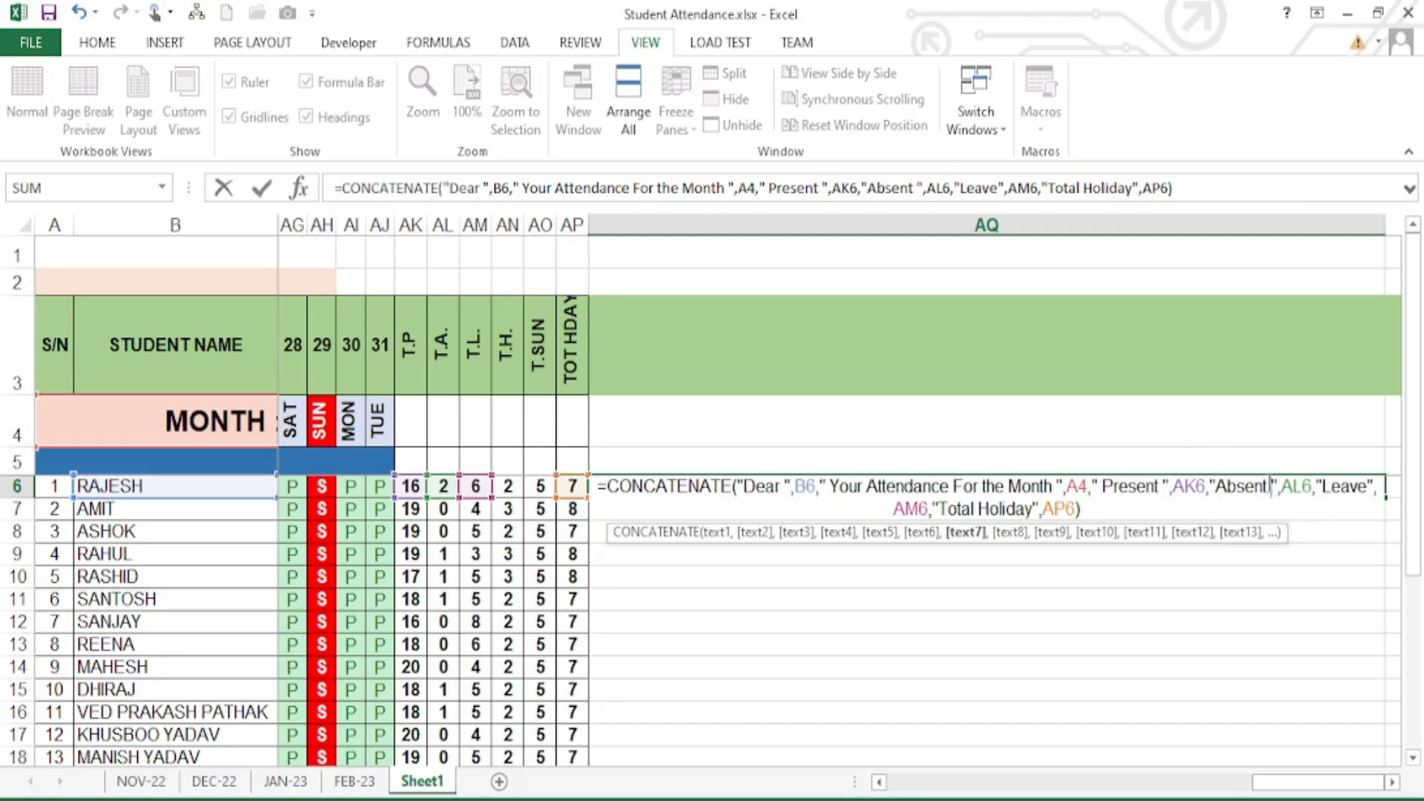
left_click(1367, 483)
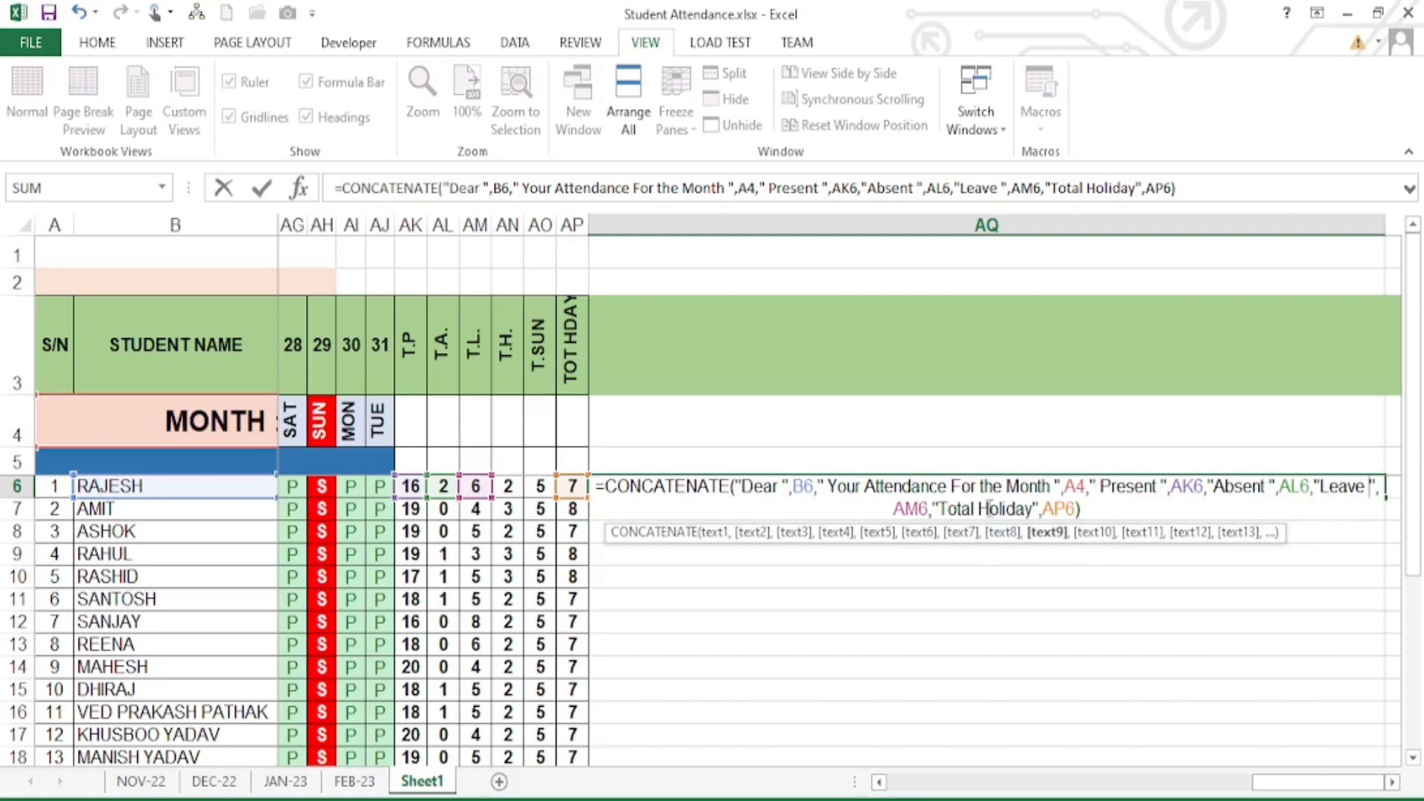
left_click(1032, 507)
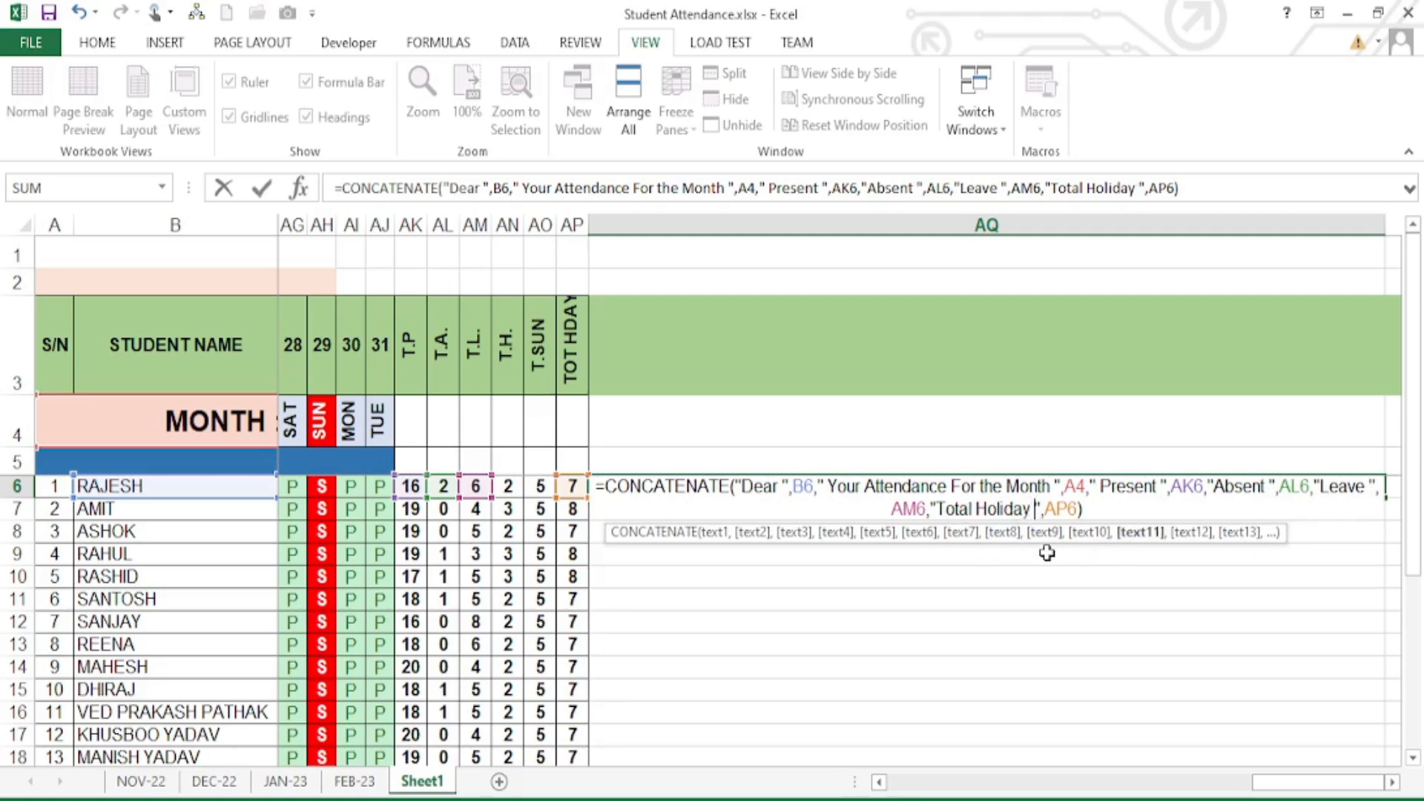
key("Return")
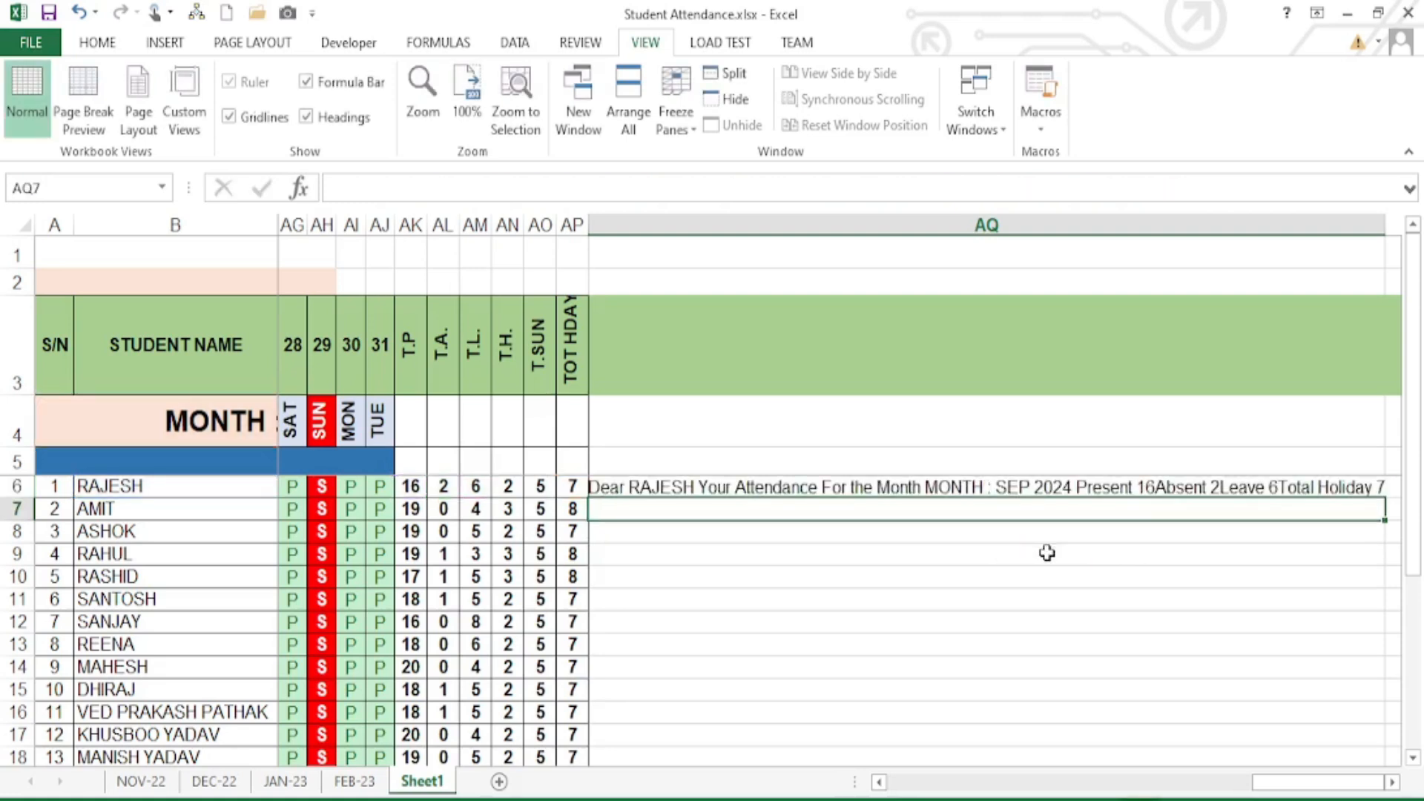
- Remove the duplicate word Month from the AQ6 message formula
left_click(656, 488)
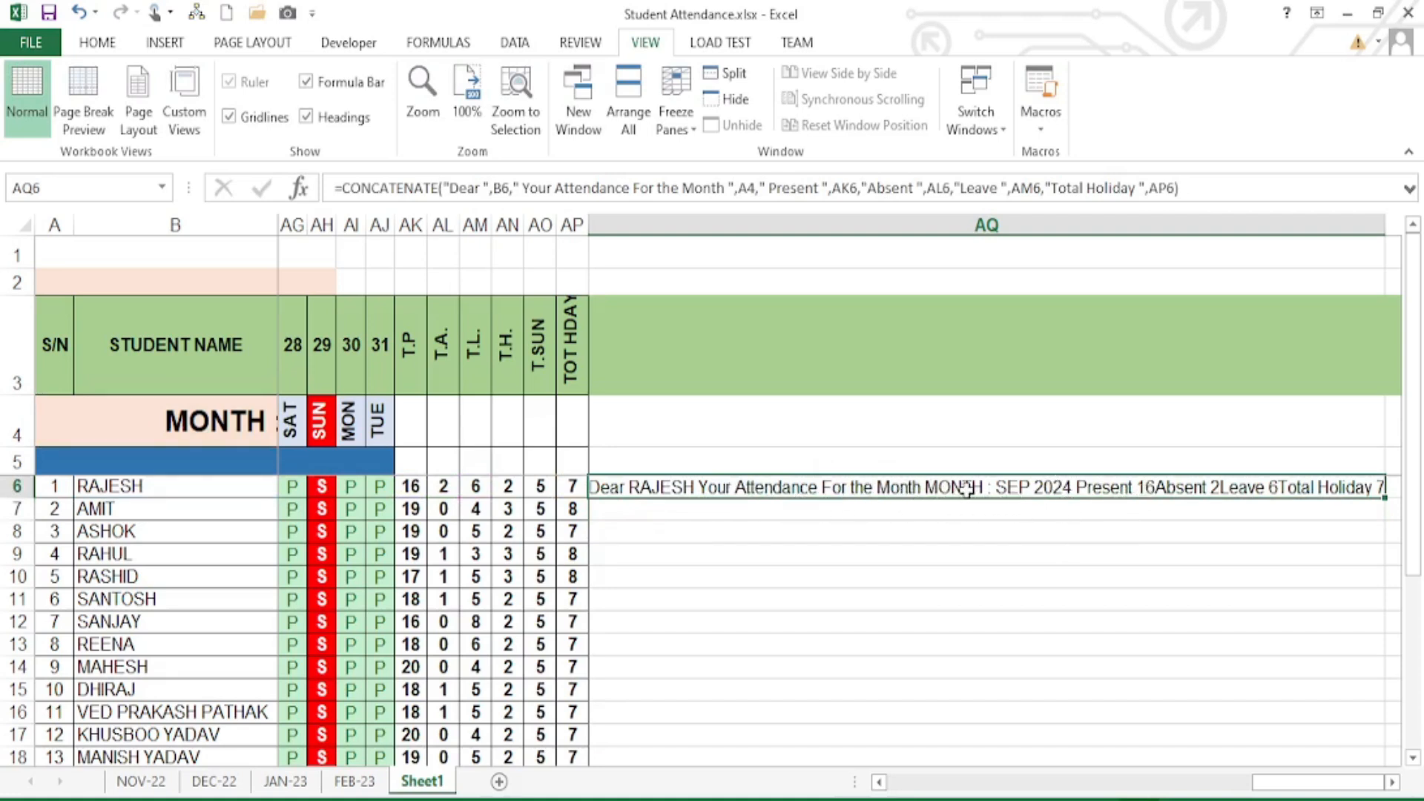
double_click(867, 493)
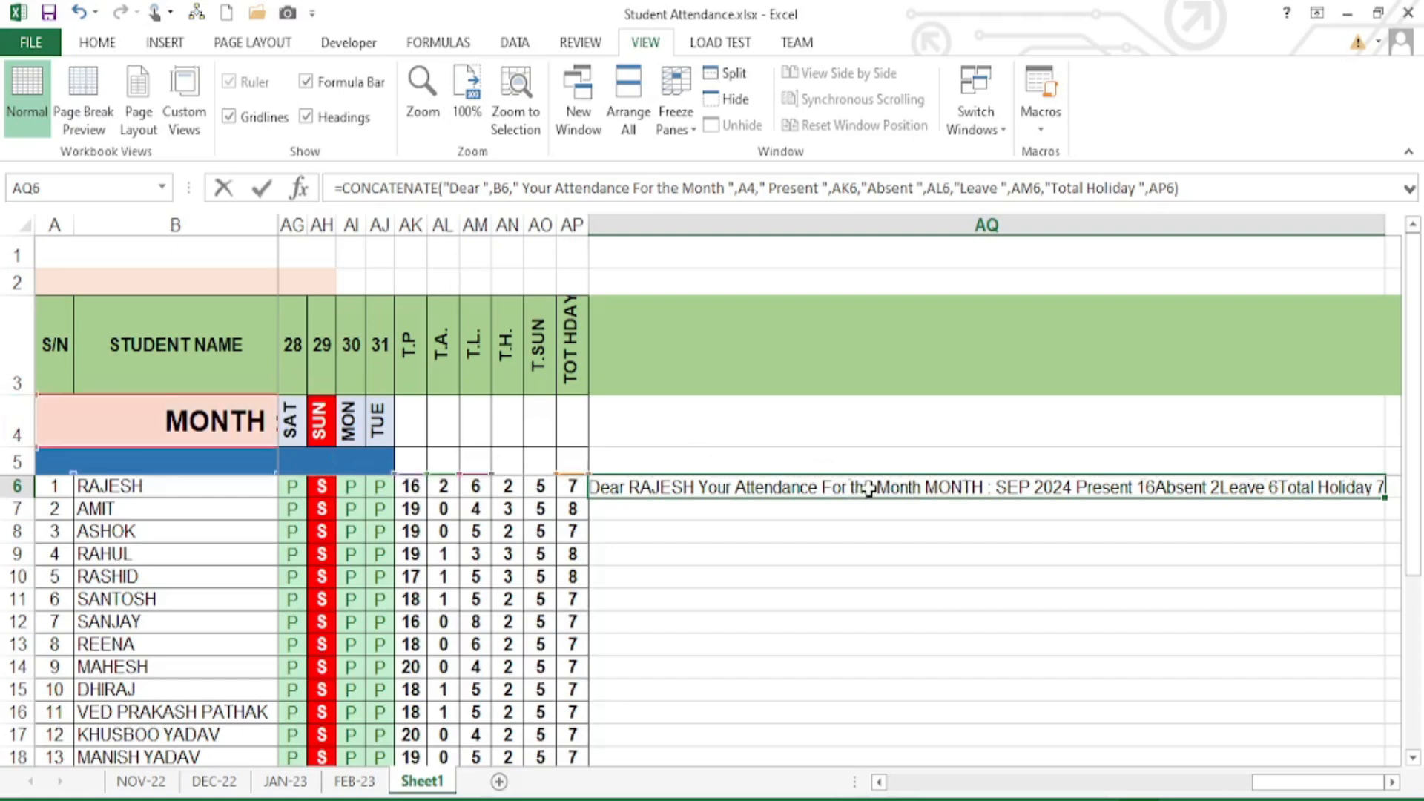
double_click(1007, 487)
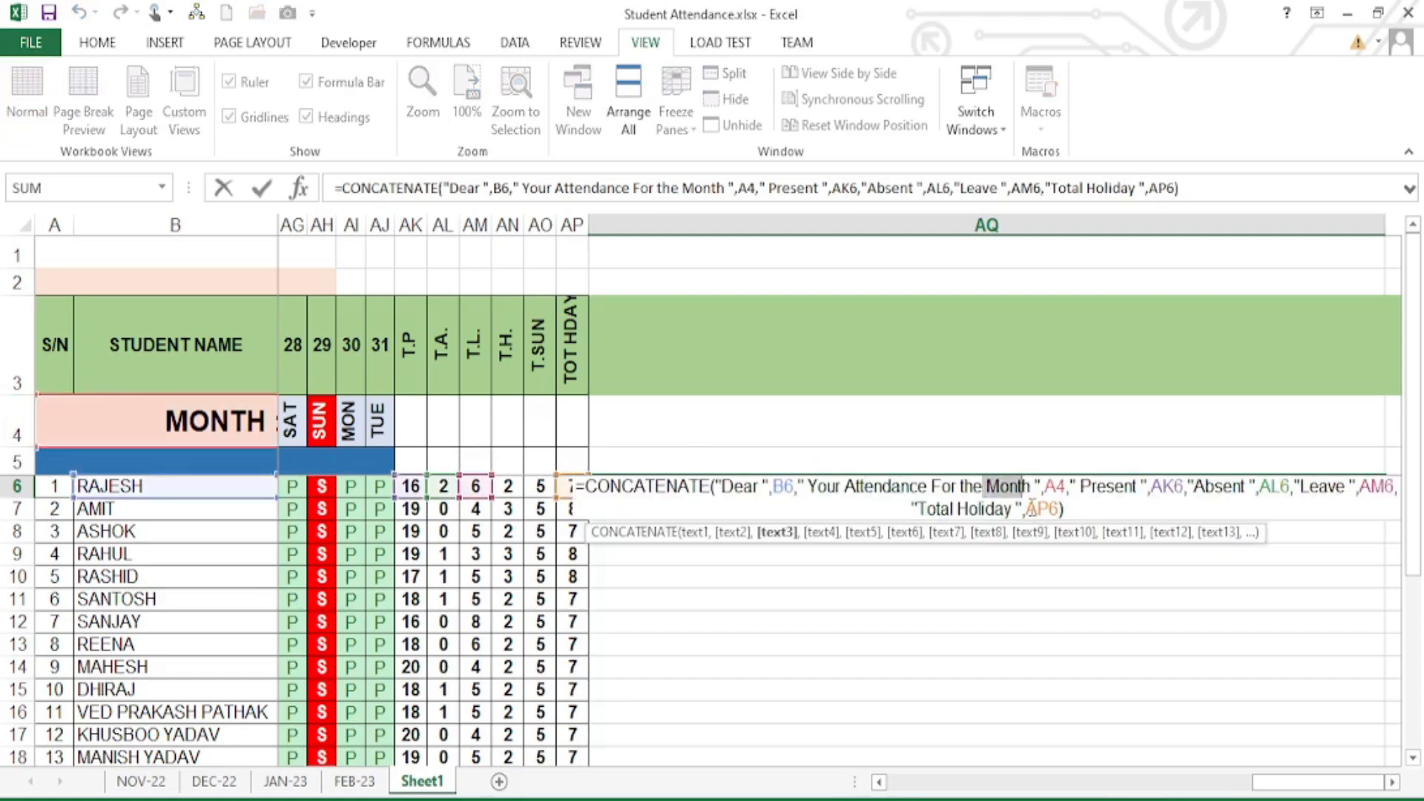
key("Delete")
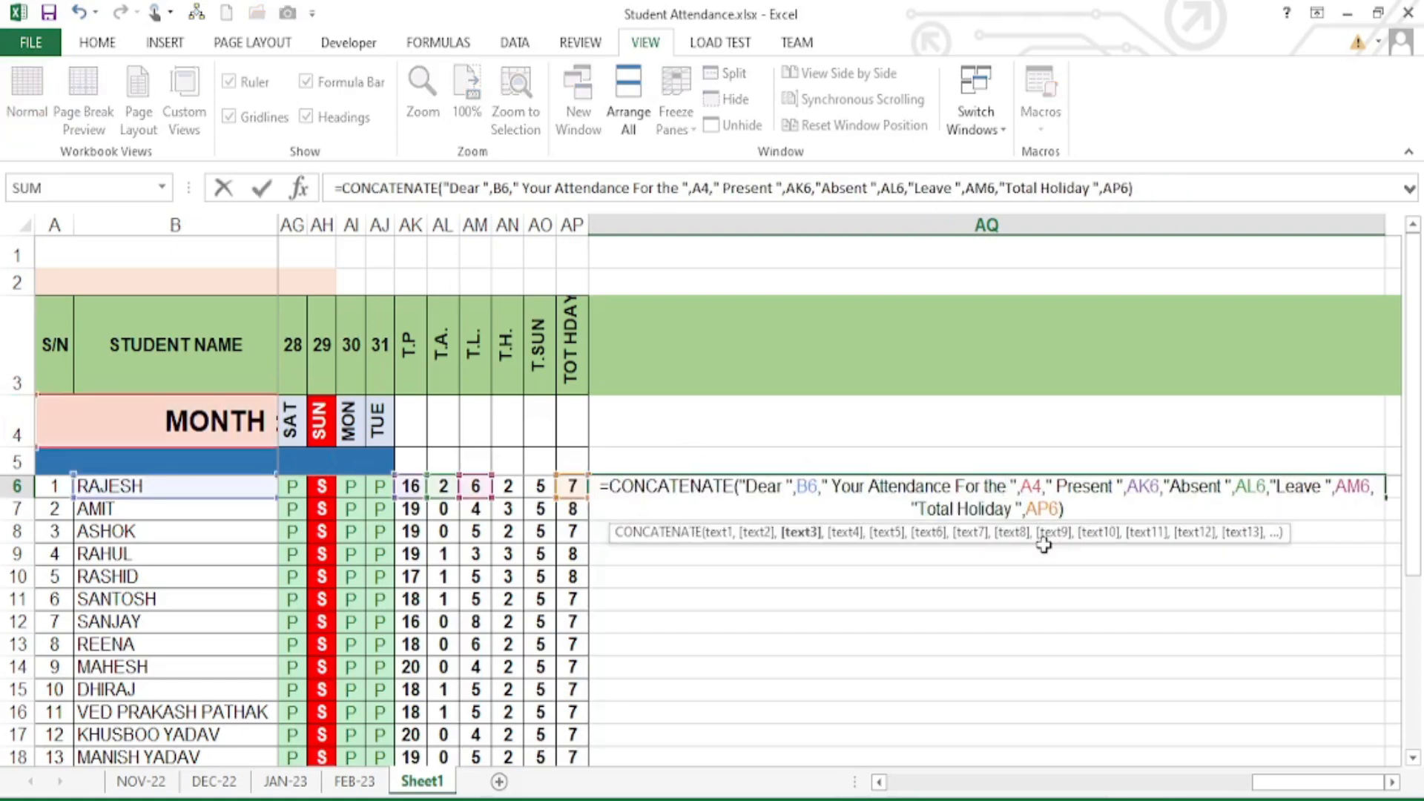
key("Return")
- Add spaces before Absent and Leave in the AQ6 message
left_click(731, 486)
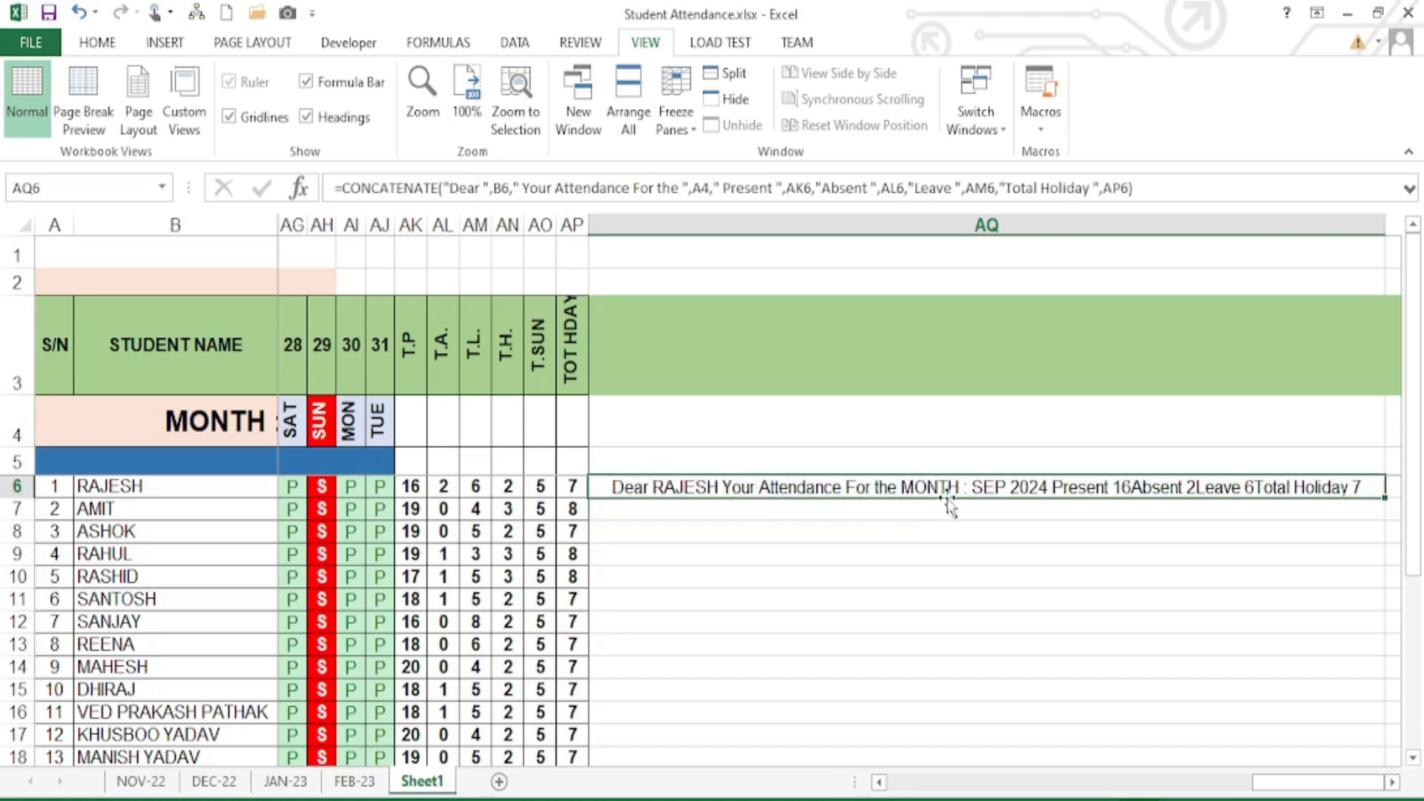
double_click(1134, 490)
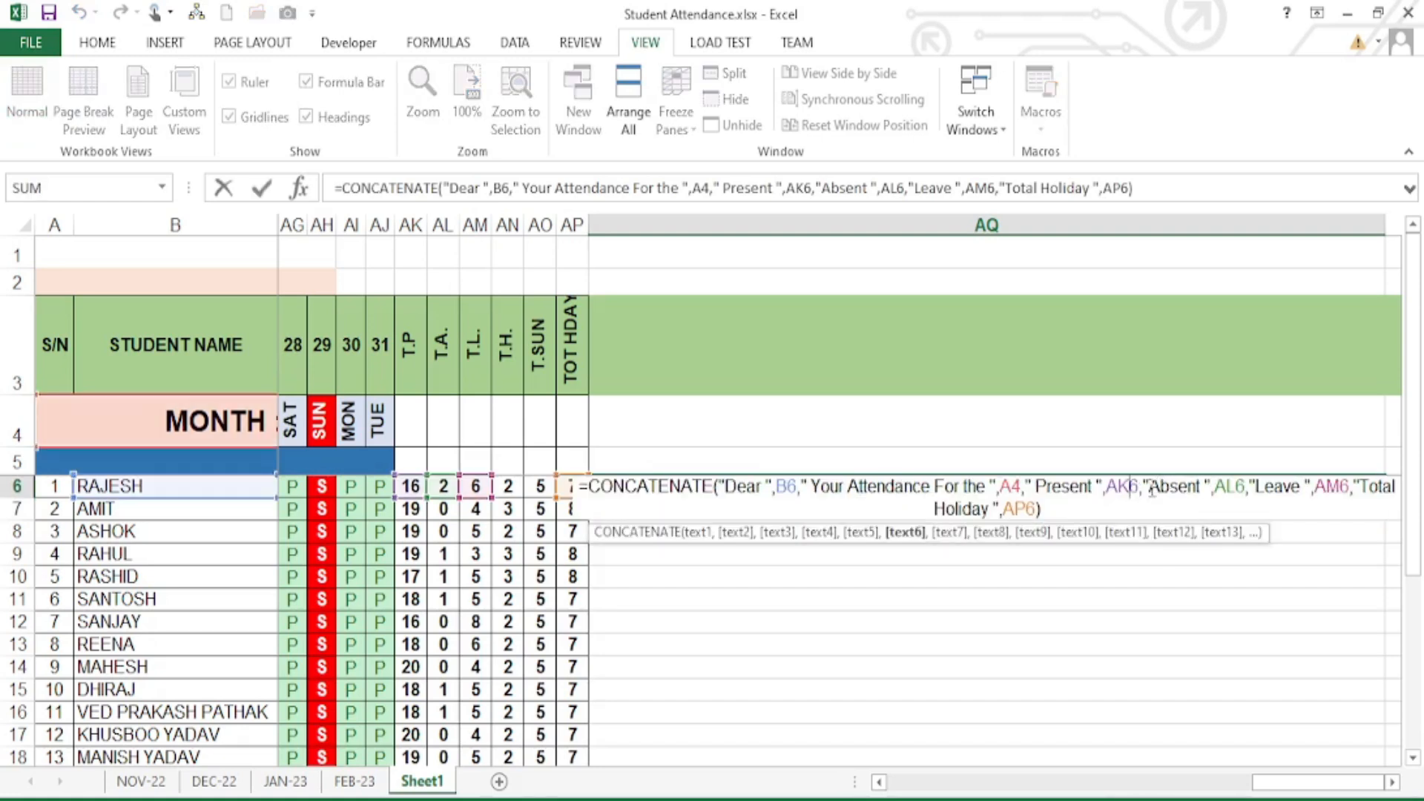
left_click(1149, 490)
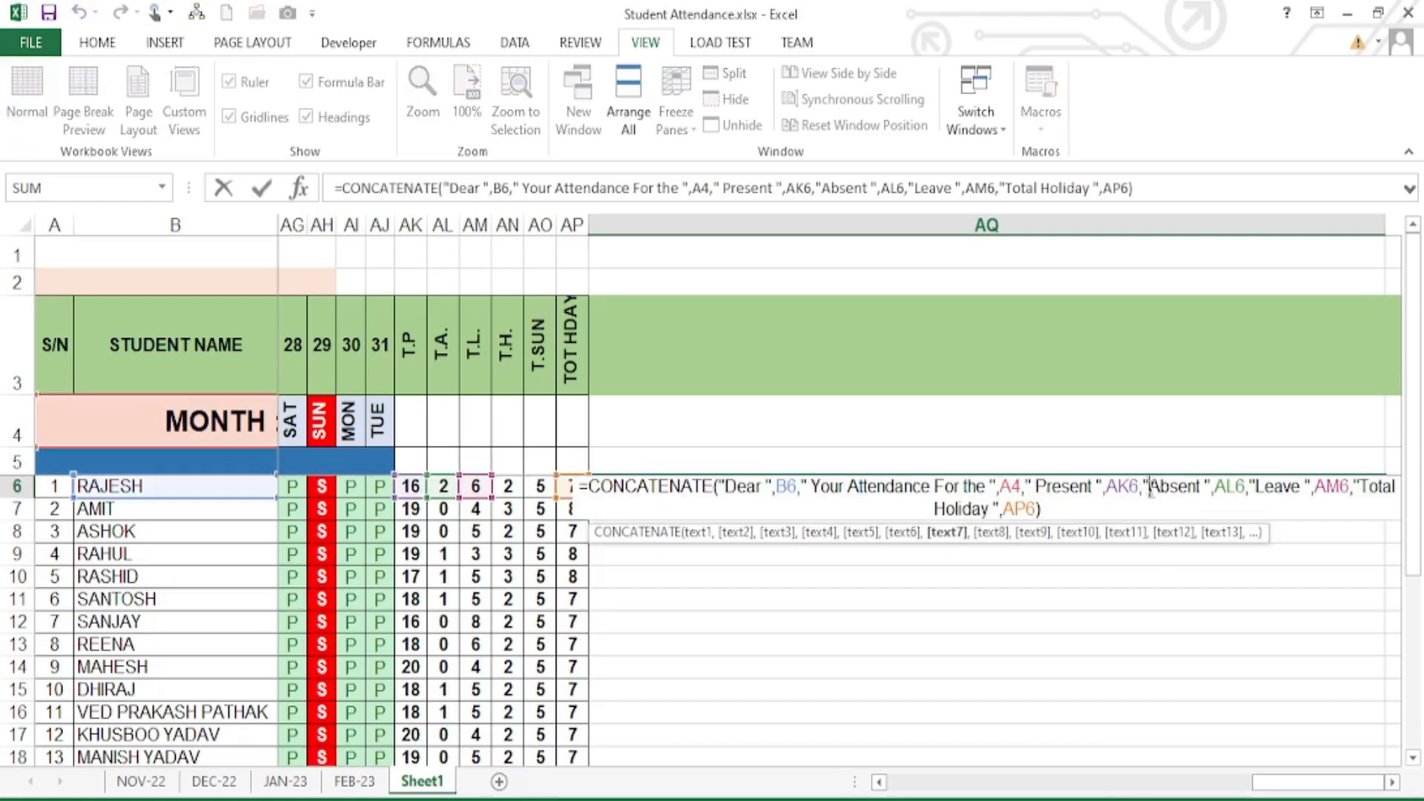
left_click(1282, 489)
key("Return")
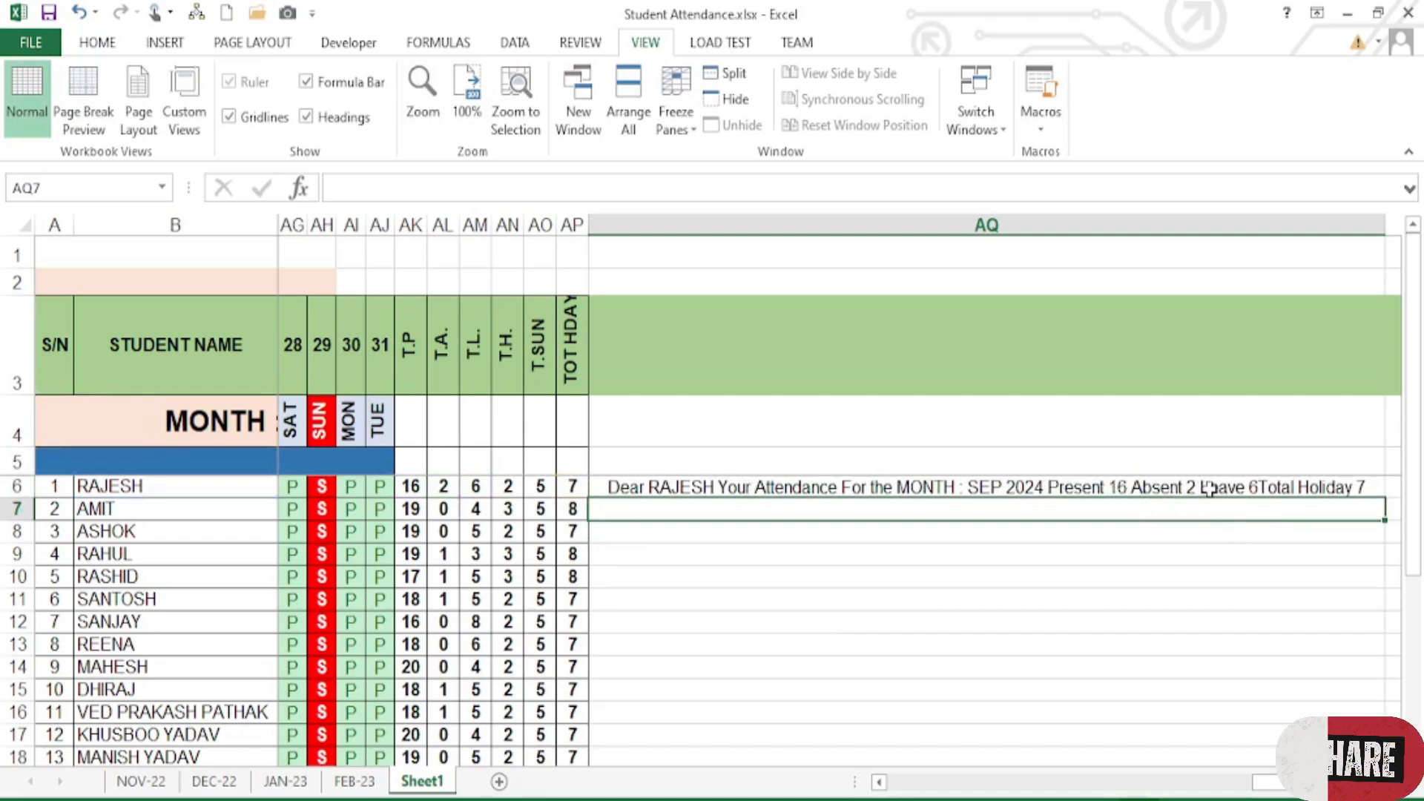
double_click(1261, 489)
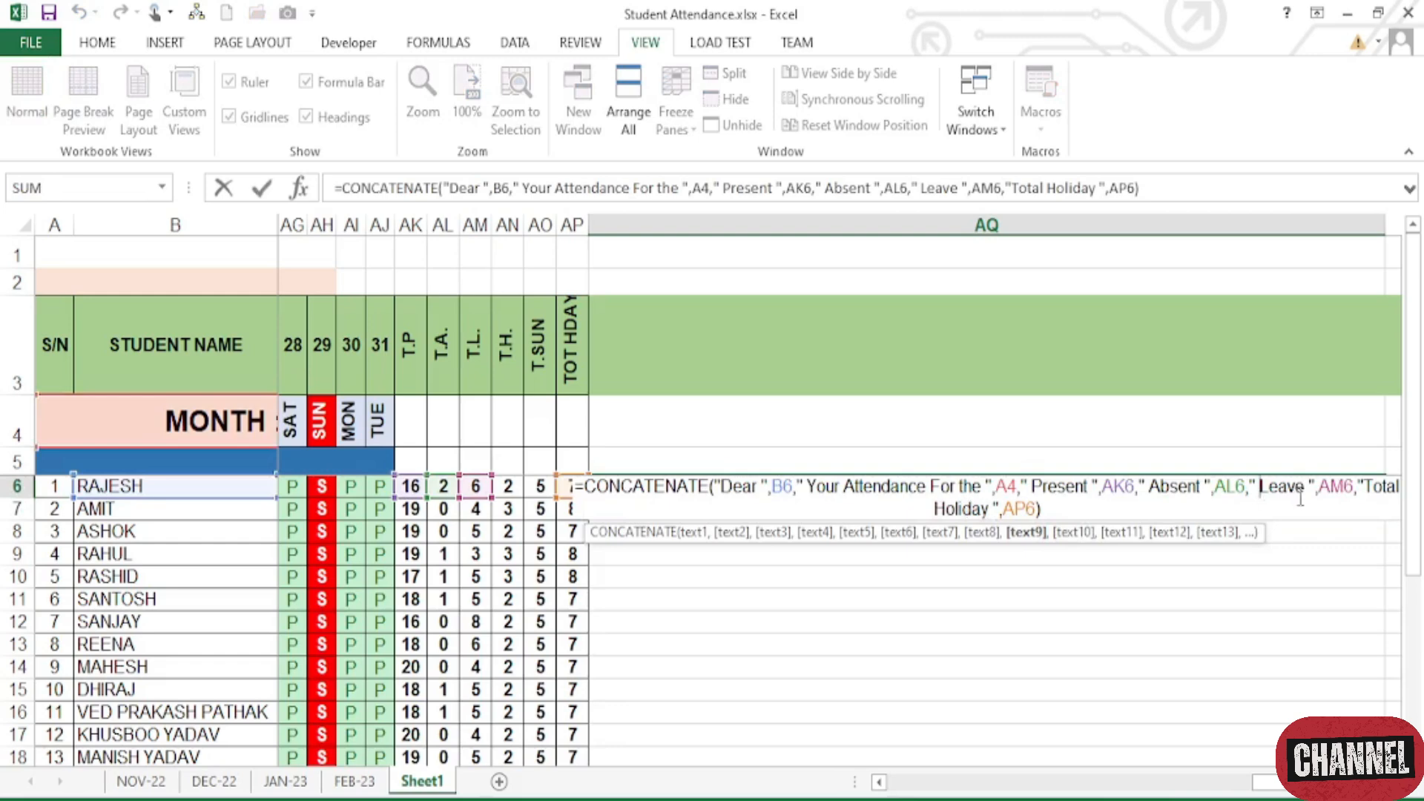
key("Return")
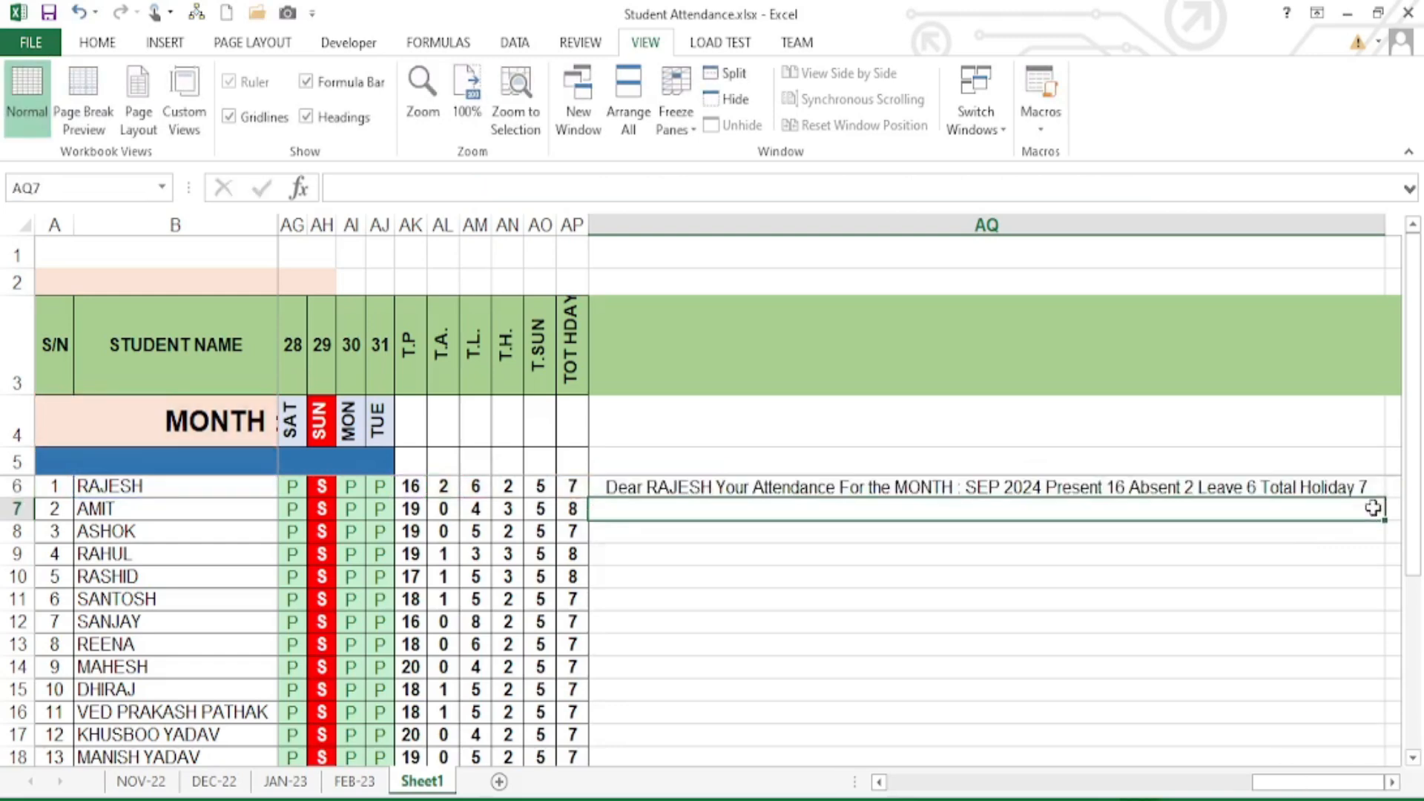
- Append " Regards: Precious Computer, Ballia" after AP6 in the AQ6 formula
scroll(1324, 701, "right", 3)
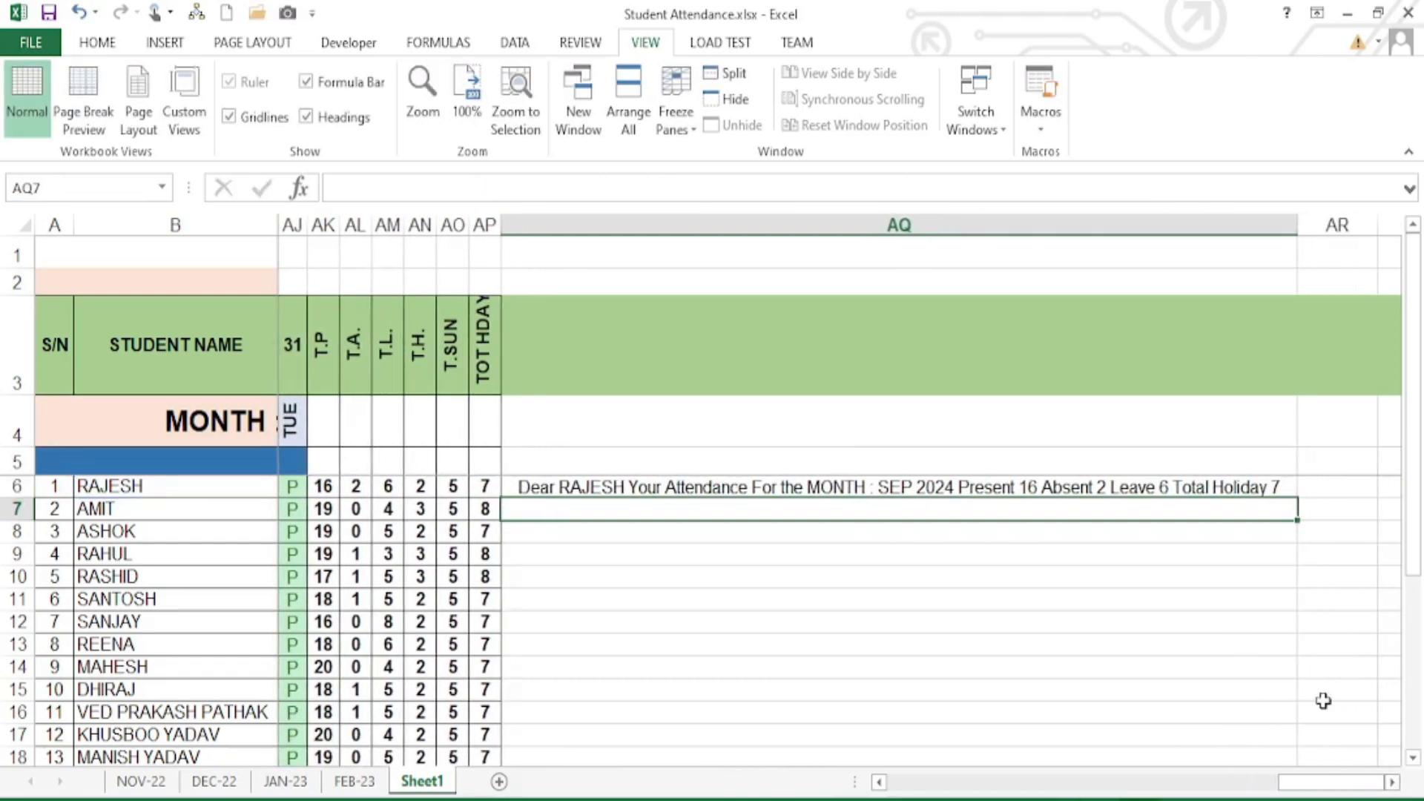
double_click(1193, 490)
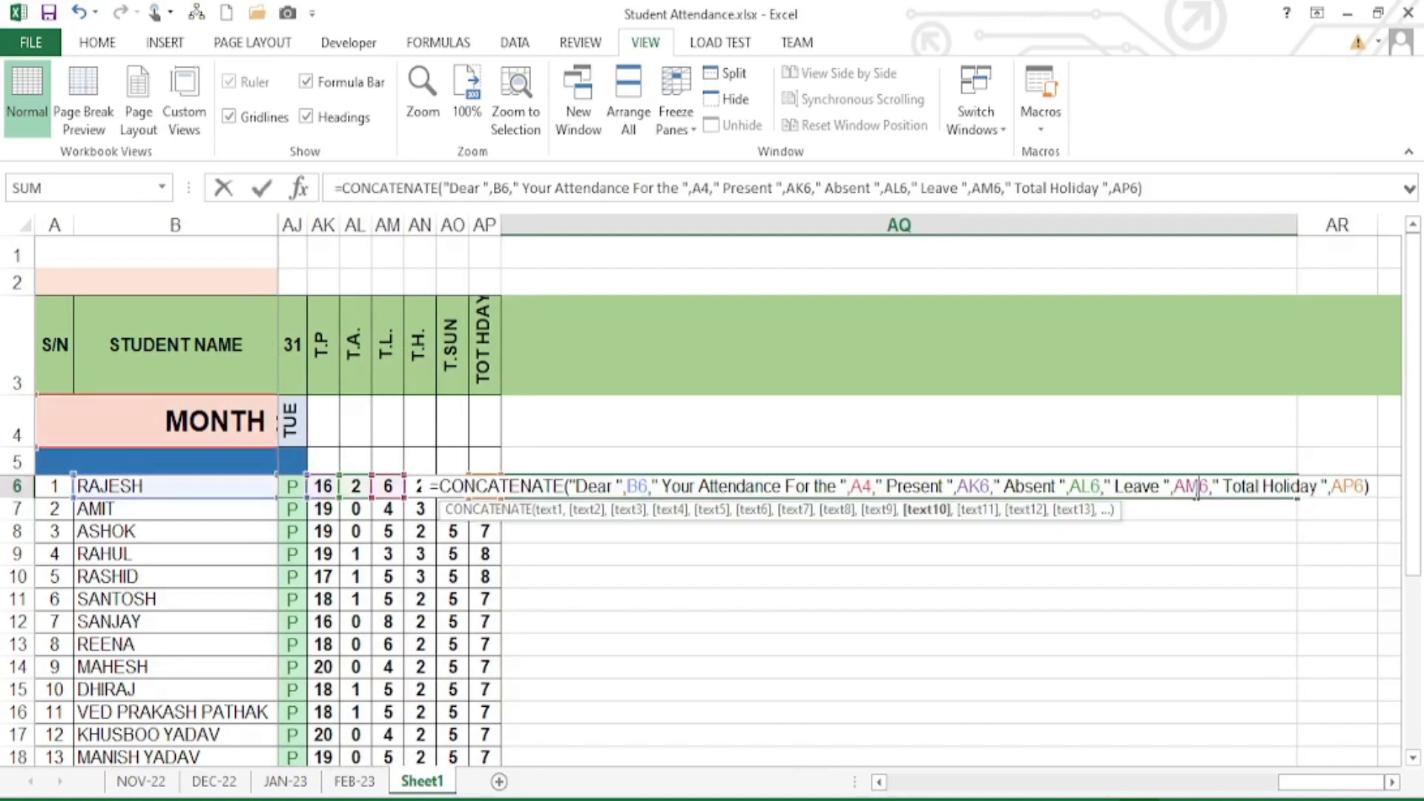
left_click(1363, 483)
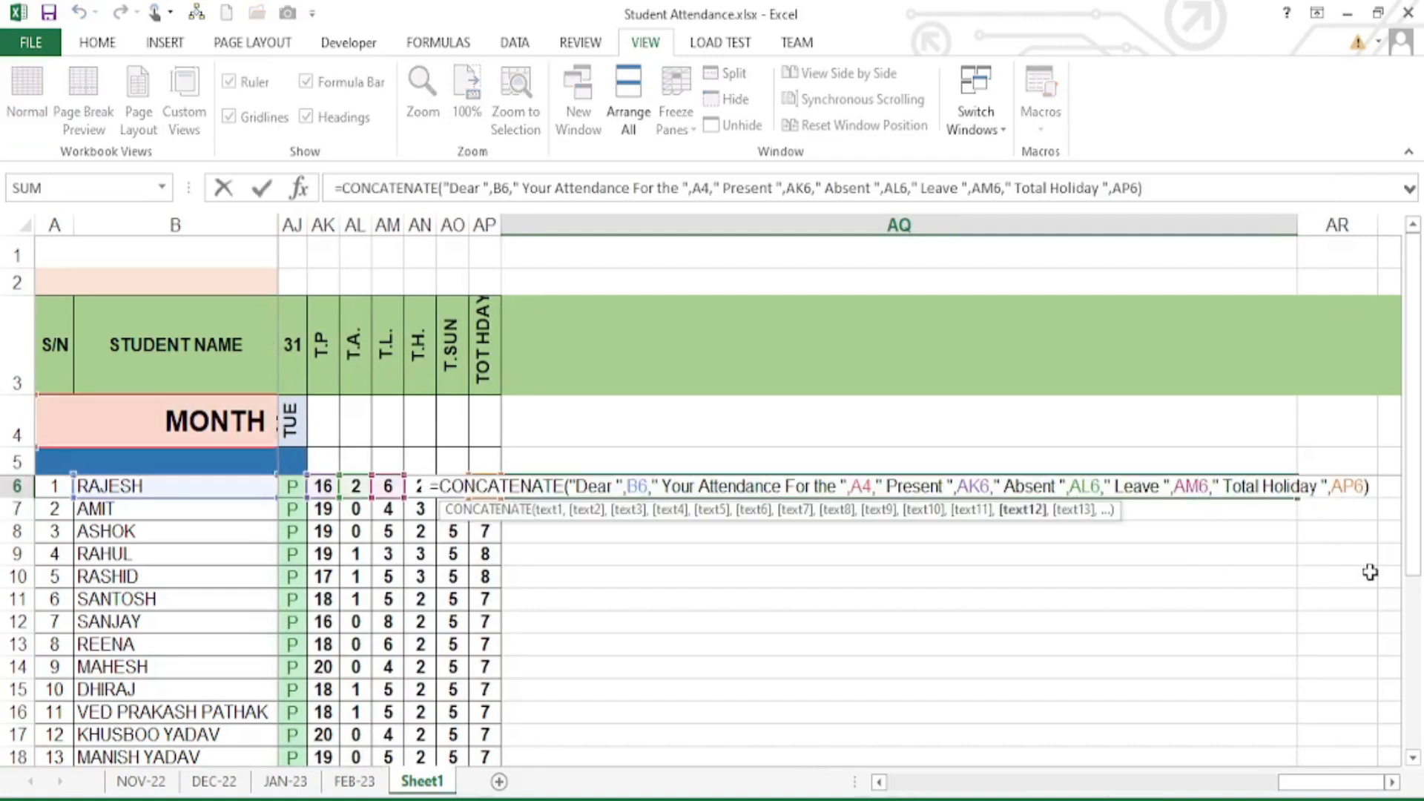
type(",\"")
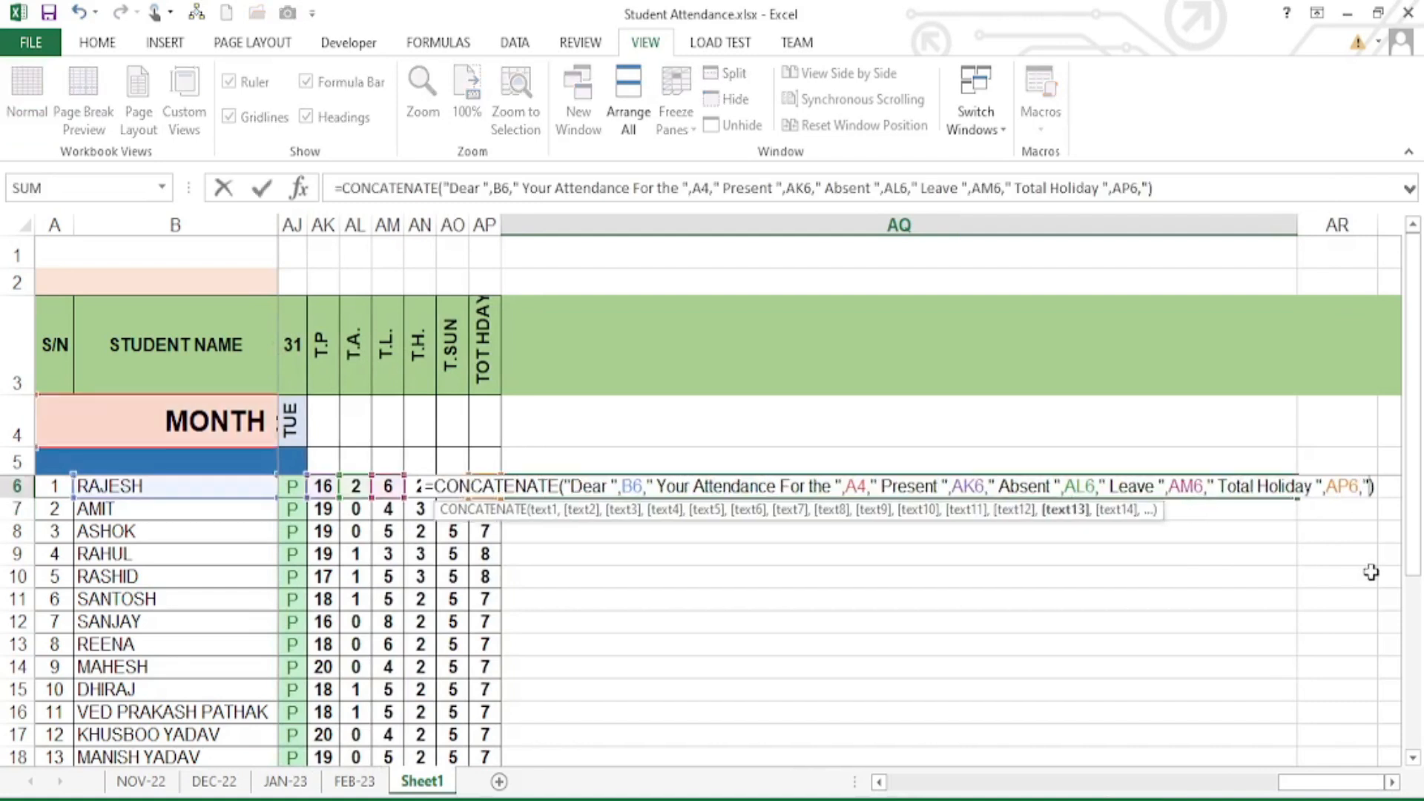
type(" Regard")
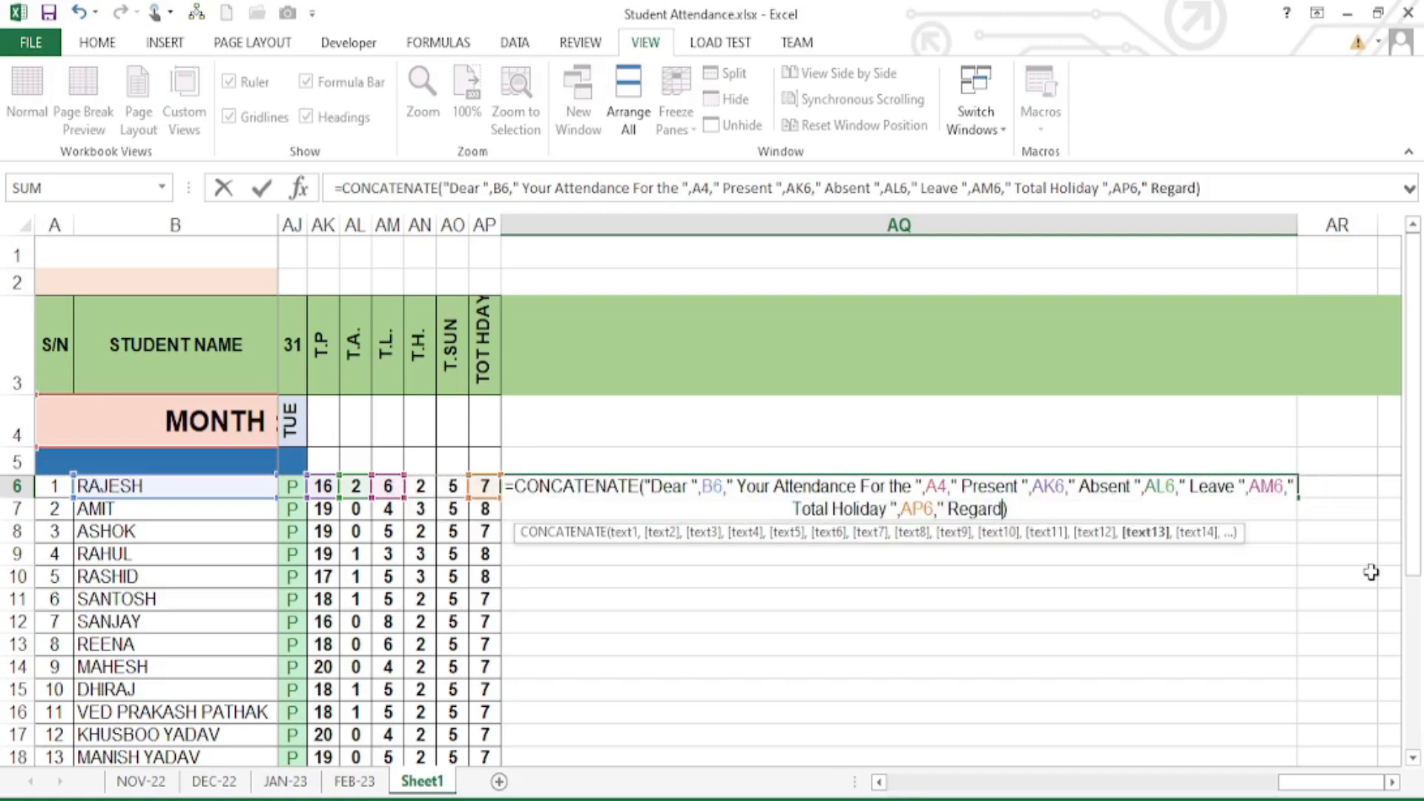
type("s: Preci")
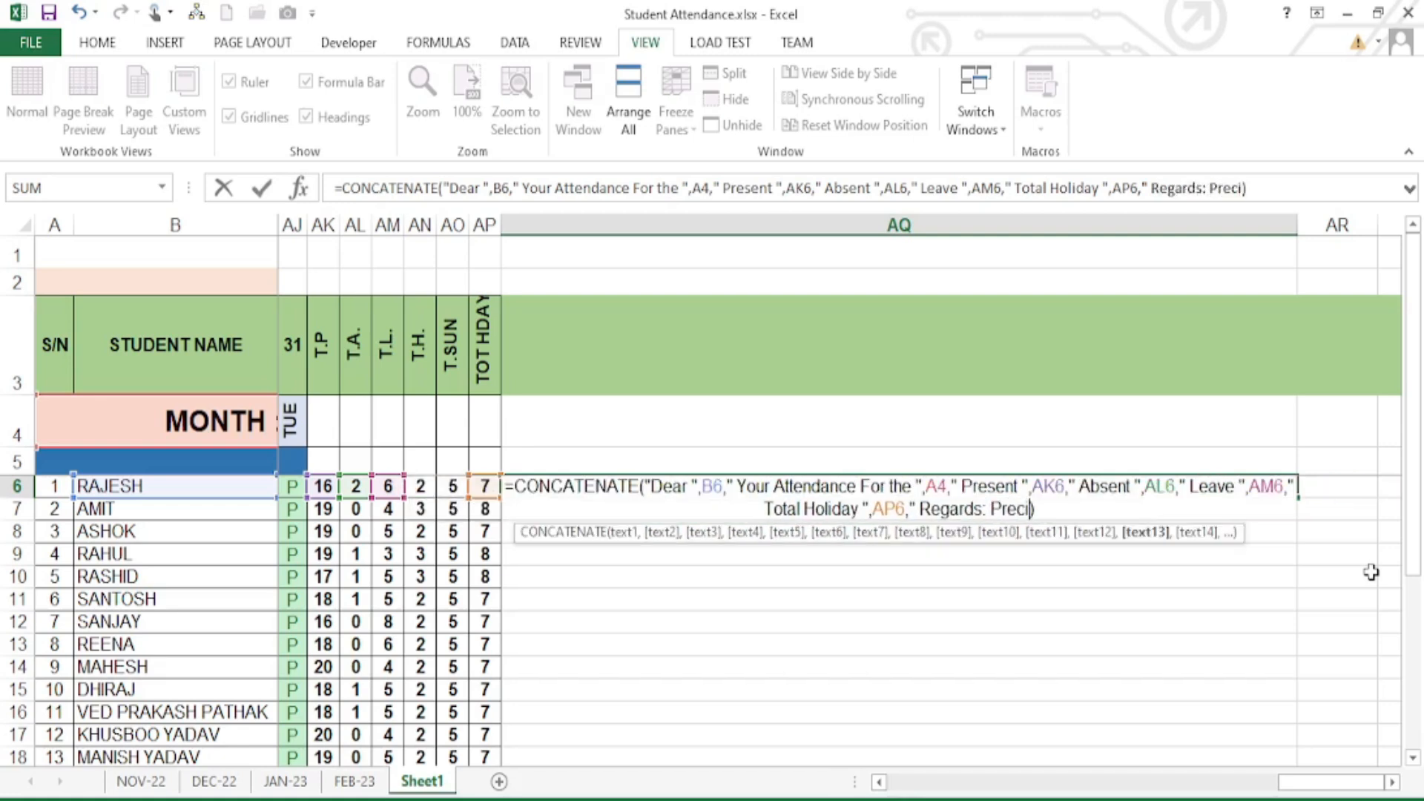
type("ous Com")
key("BackSpace")
key("BackSpace")
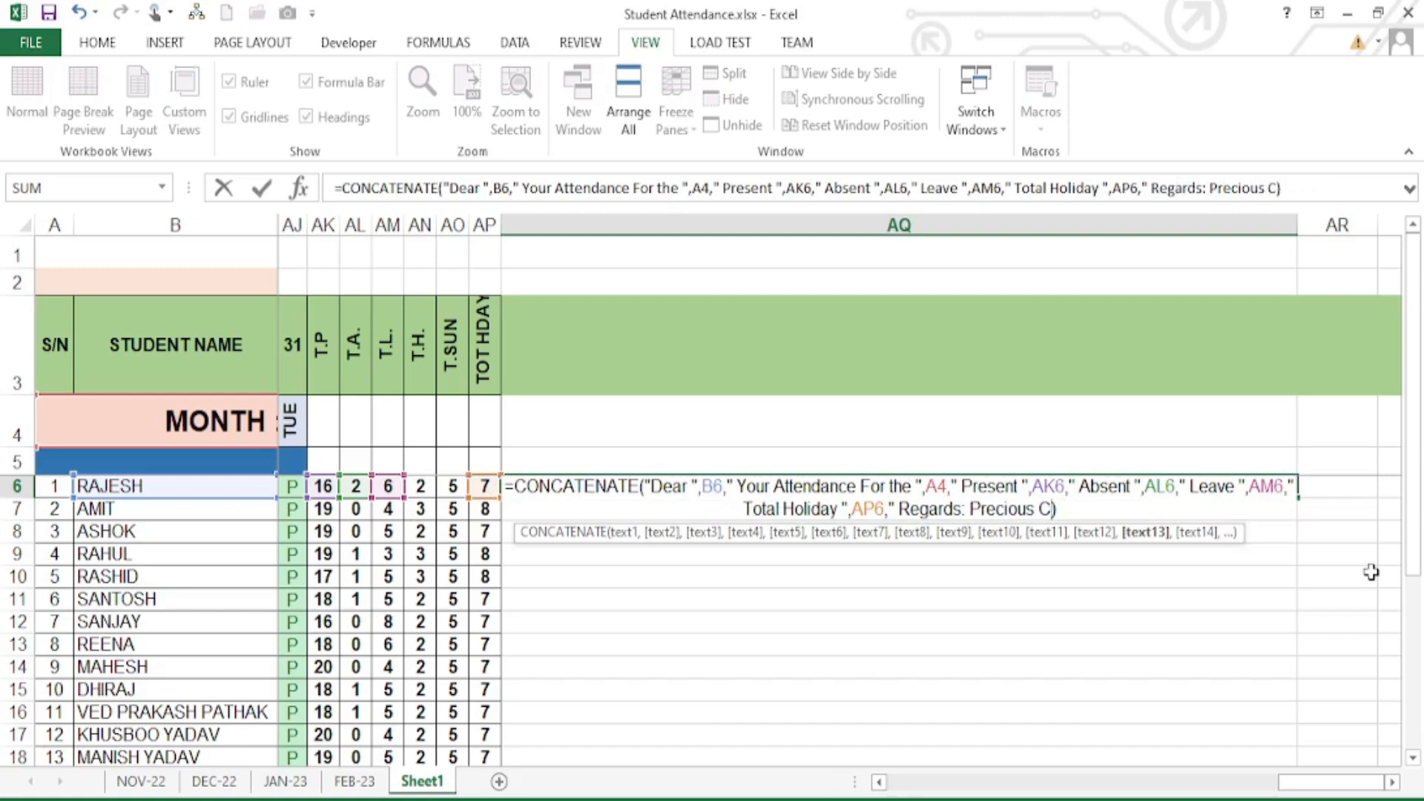
type("omputer, Bal")
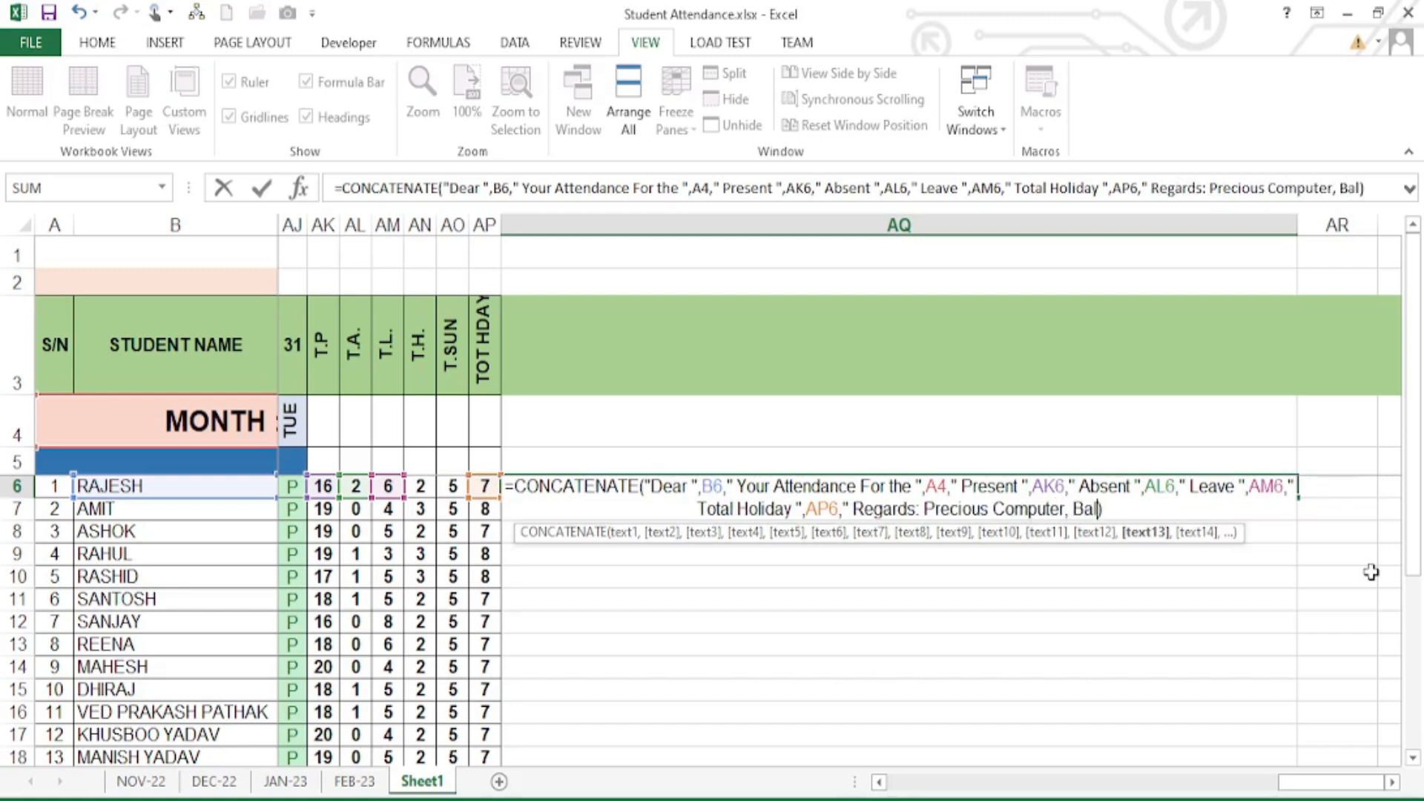
type("lia\"")
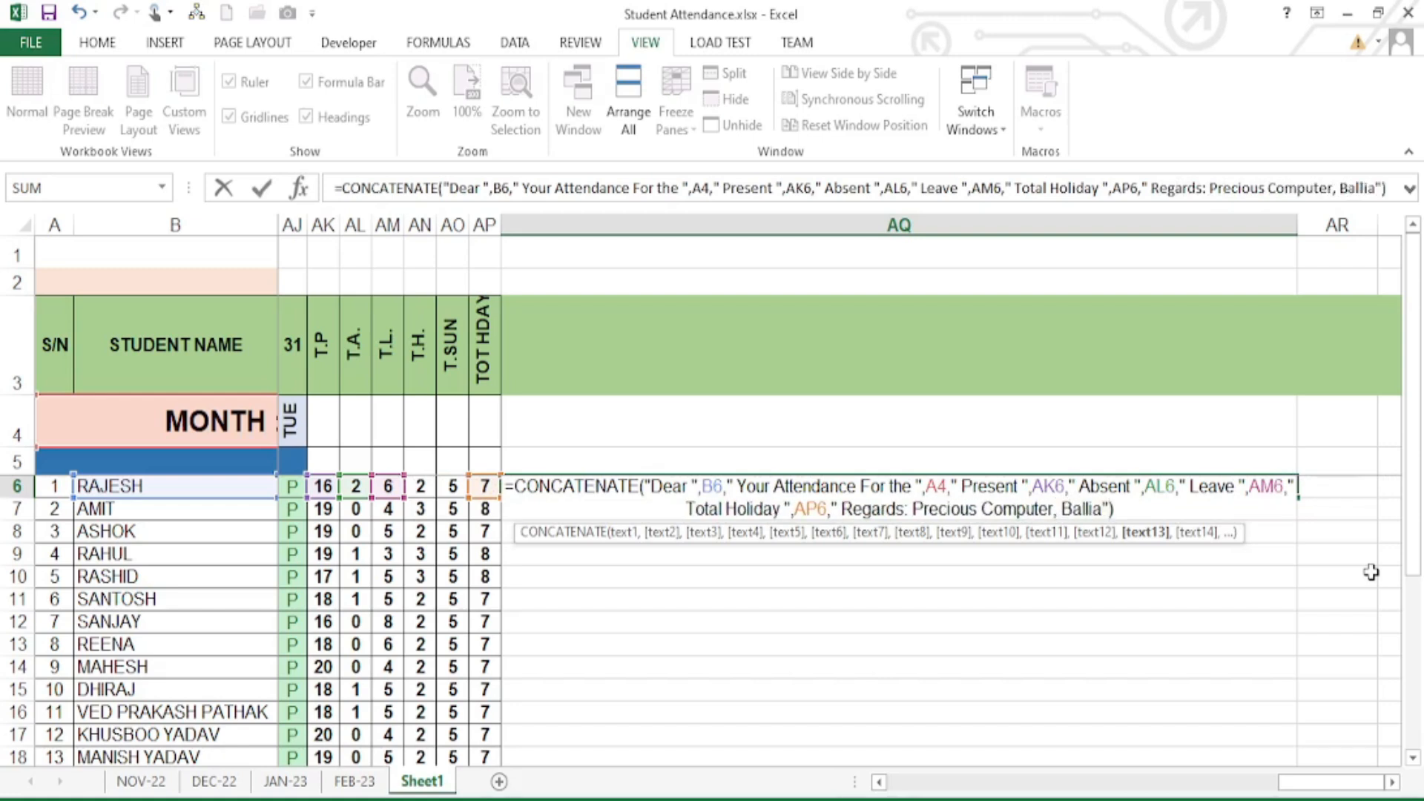
key("Return")
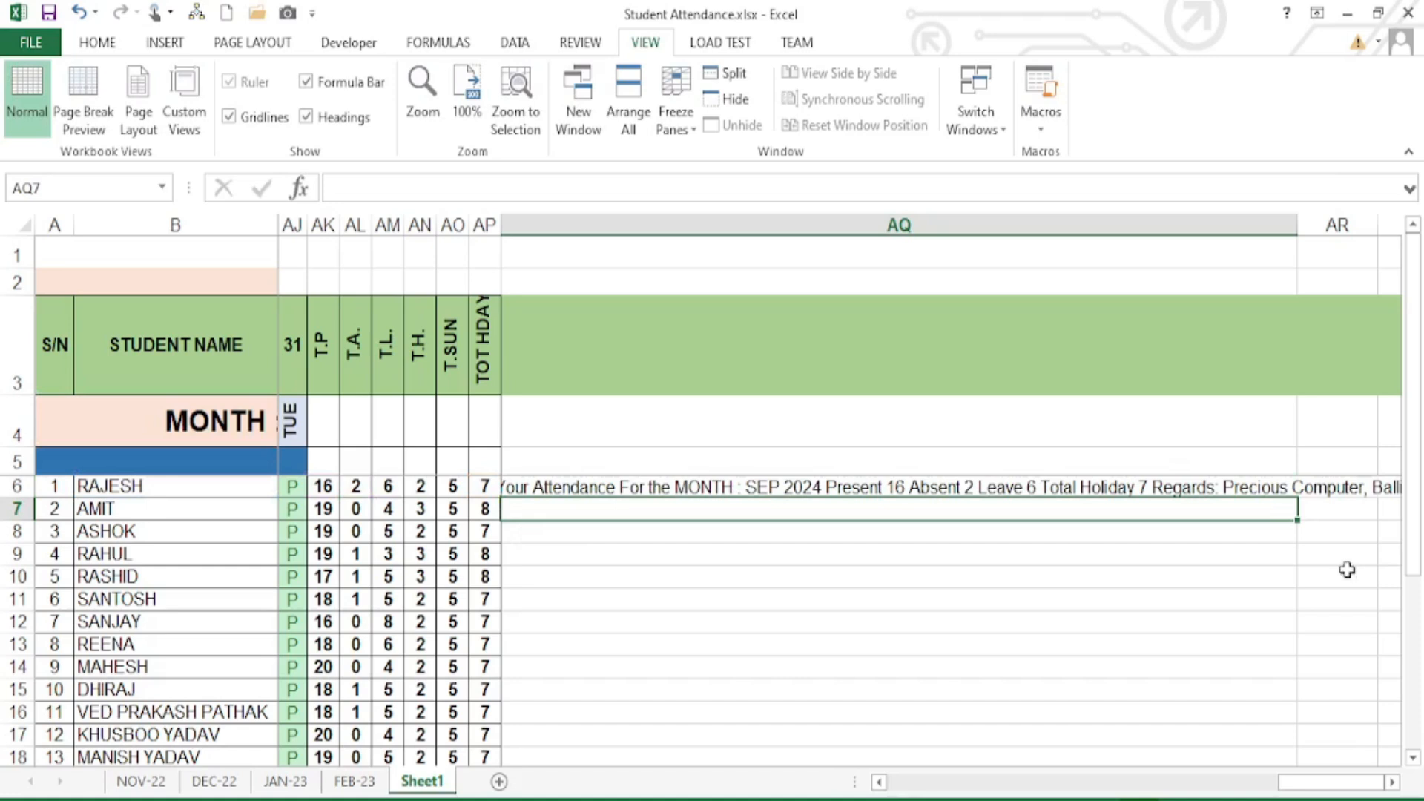
- Scroll right and drag column AQ wider until RAJESH's full message with the Ballia sign-off shows
left_click(1092, 487)
left_click_drag(1297, 225, 1363, 226)
left_click(1392, 783)
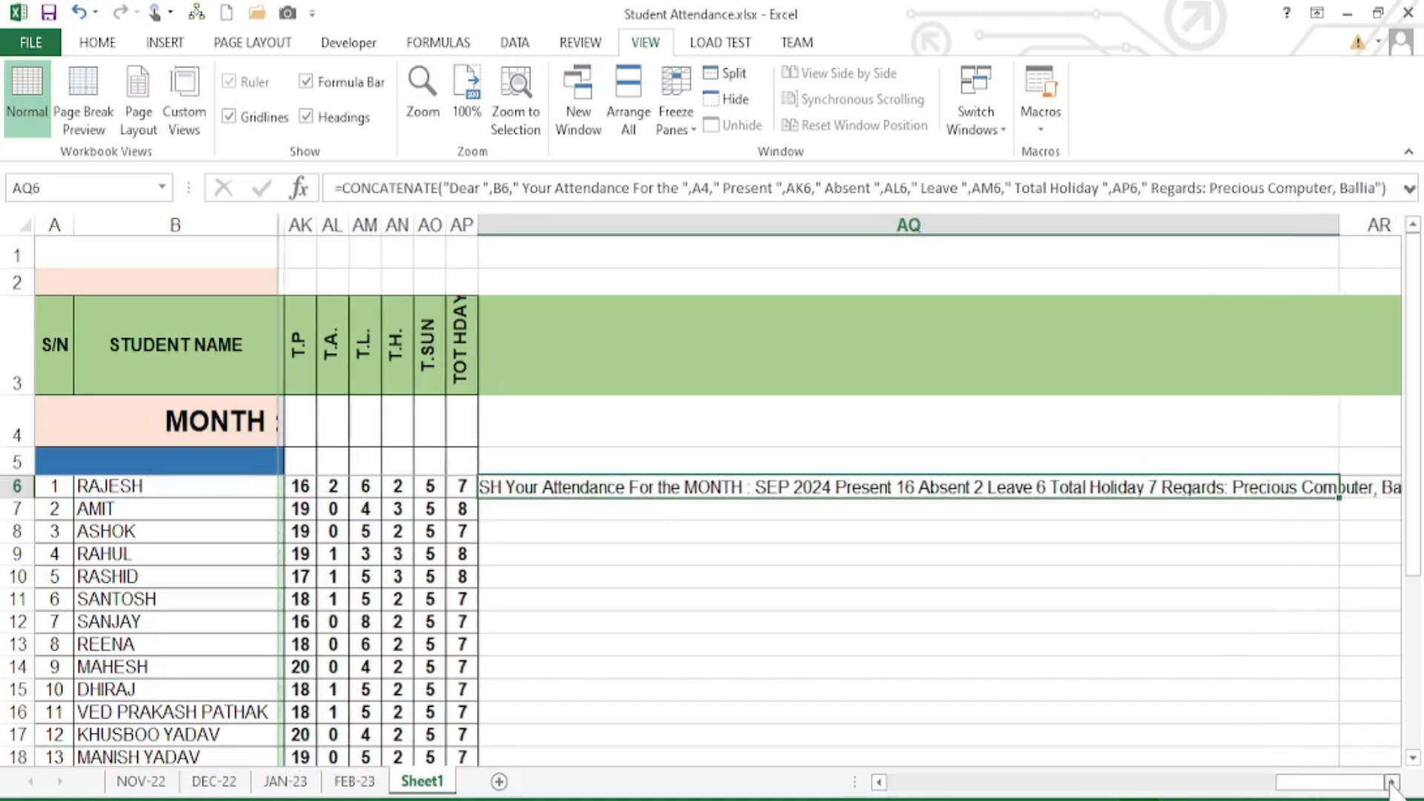
left_click(1391, 783)
left_click(1392, 783)
left_click(1392, 783)
left_click(1391, 783)
left_click(1391, 783)
left_click(1392, 783)
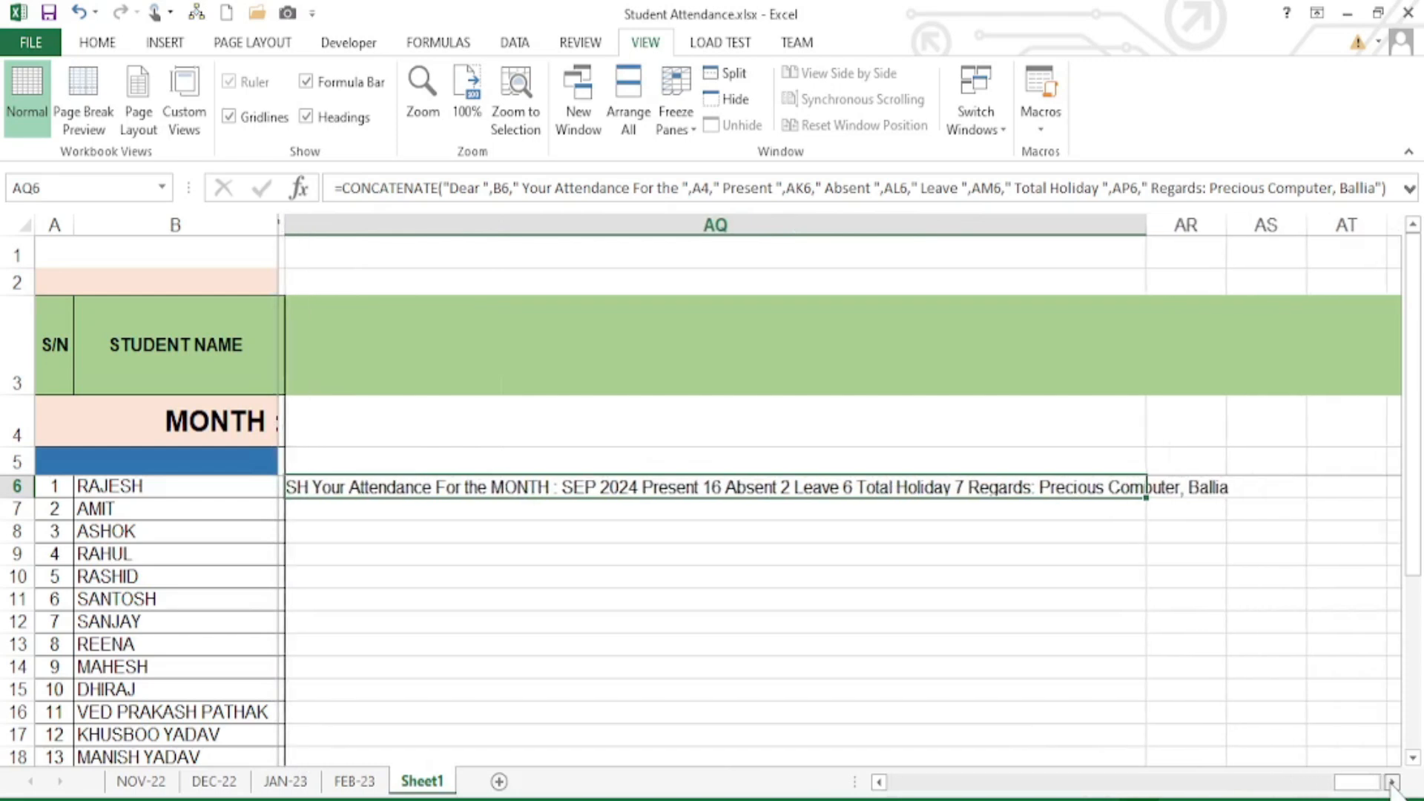
left_click_drag(1140, 226, 1347, 230)
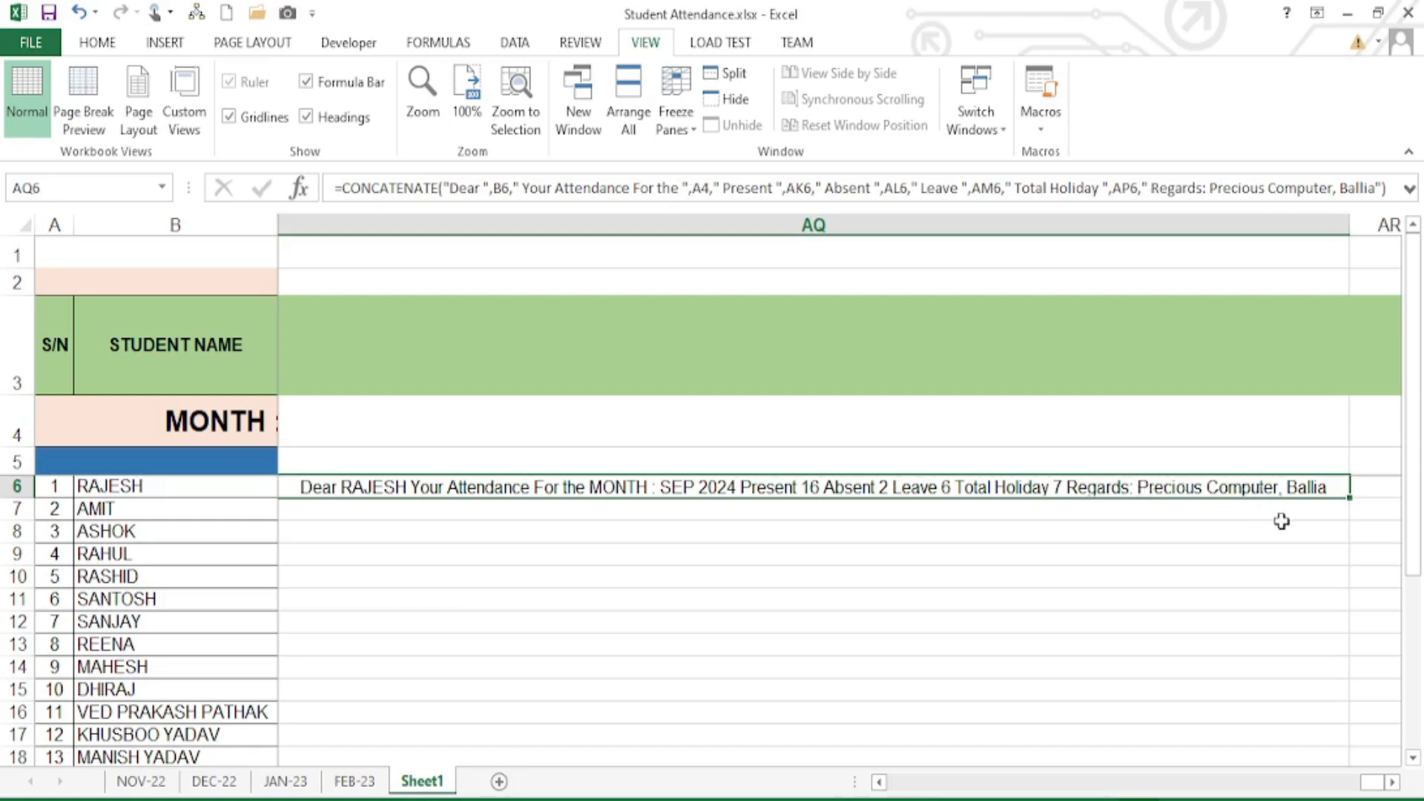
- Fill the AQ6 message formula down to AQ23, then scroll back to the attendance grid
left_click_drag(1352, 500, 1328, 693)
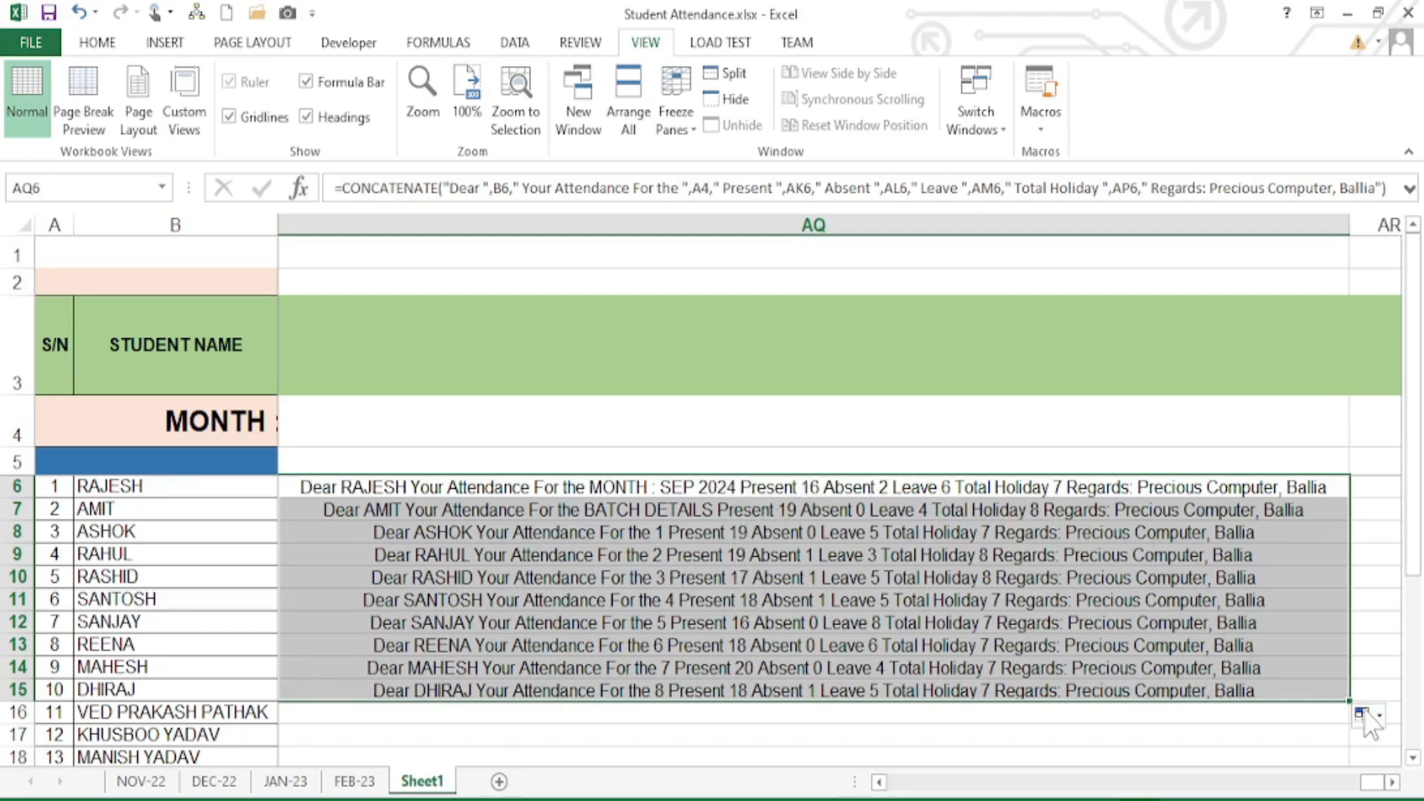
left_click_drag(1350, 701, 1303, 570)
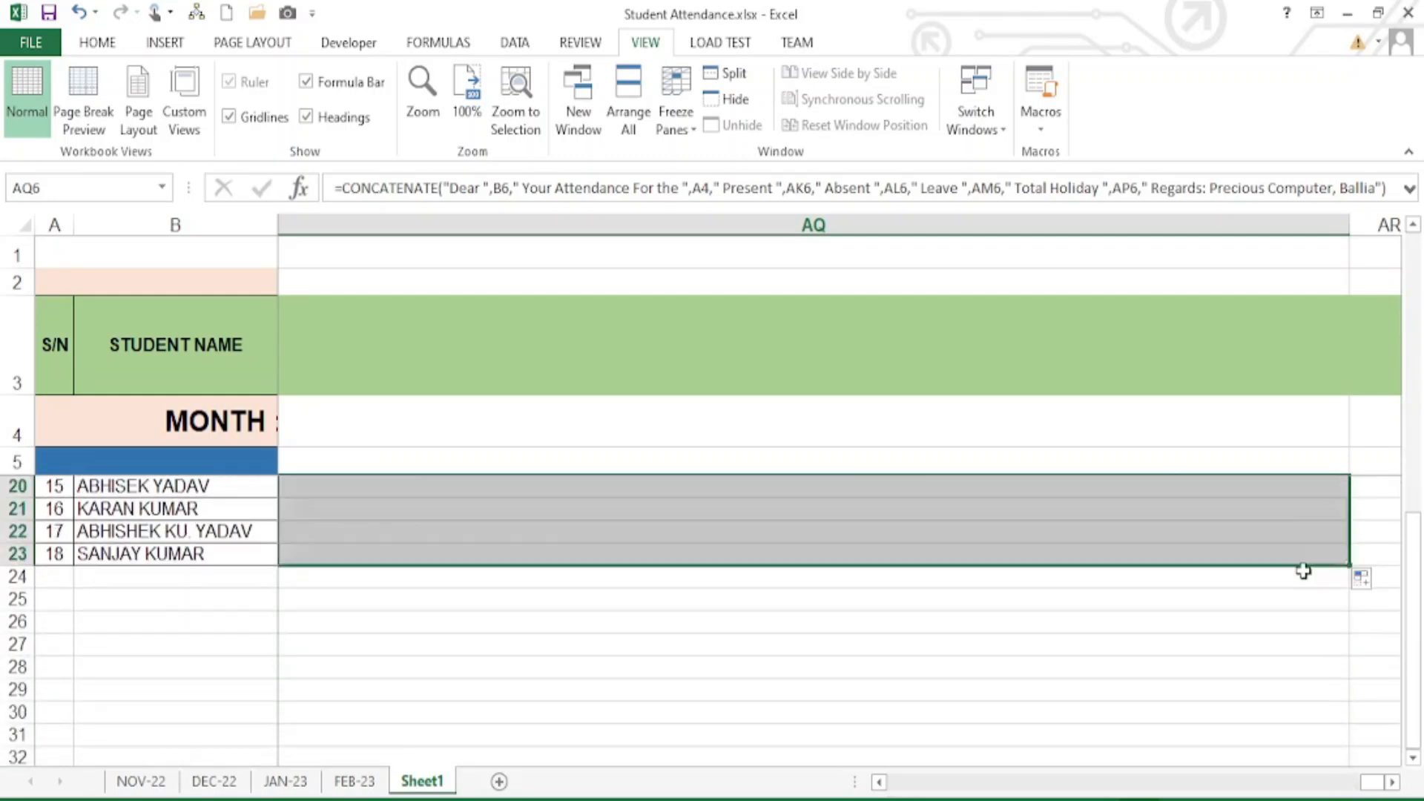
left_click(989, 537)
scroll(1048, 693, "up", 5)
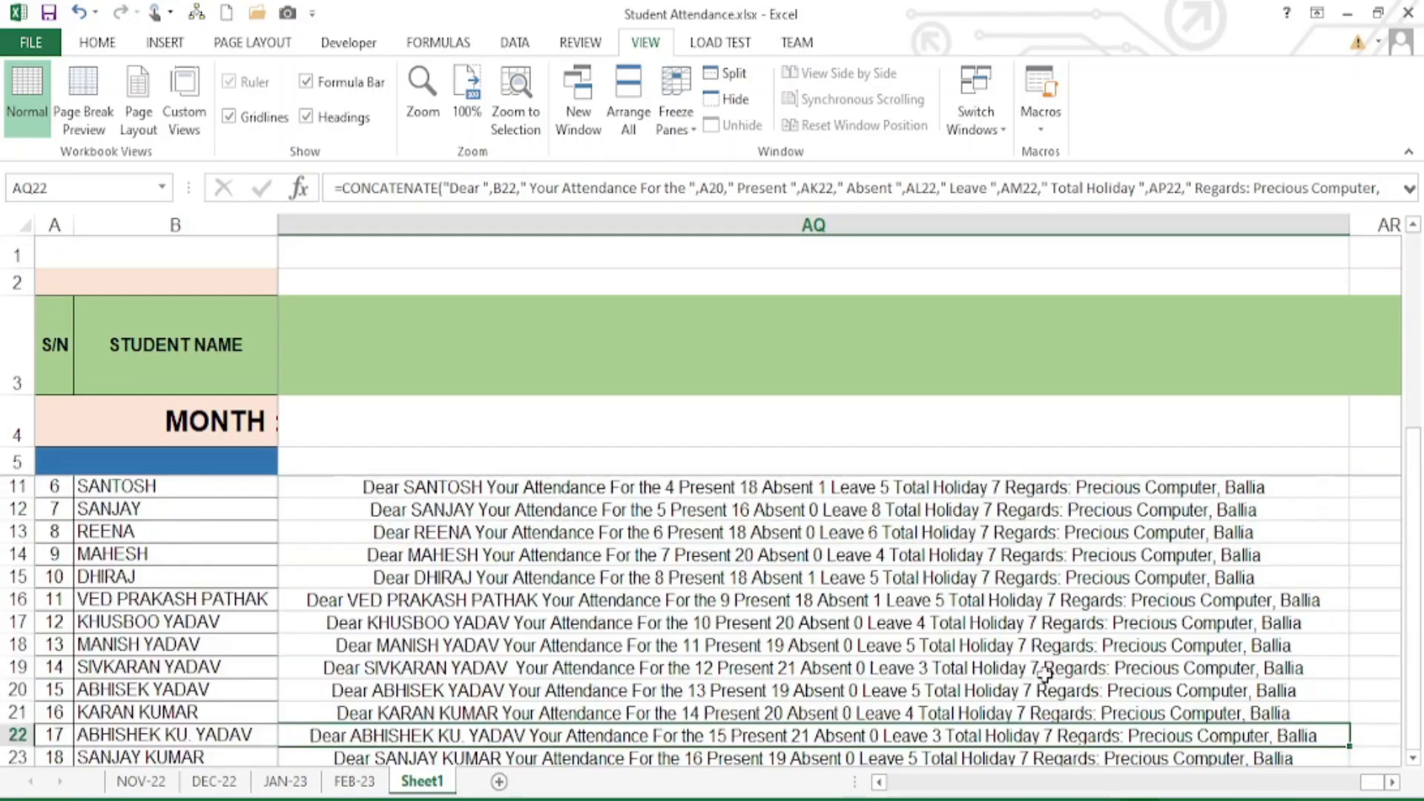
left_click_drag(1375, 783, 1371, 782)
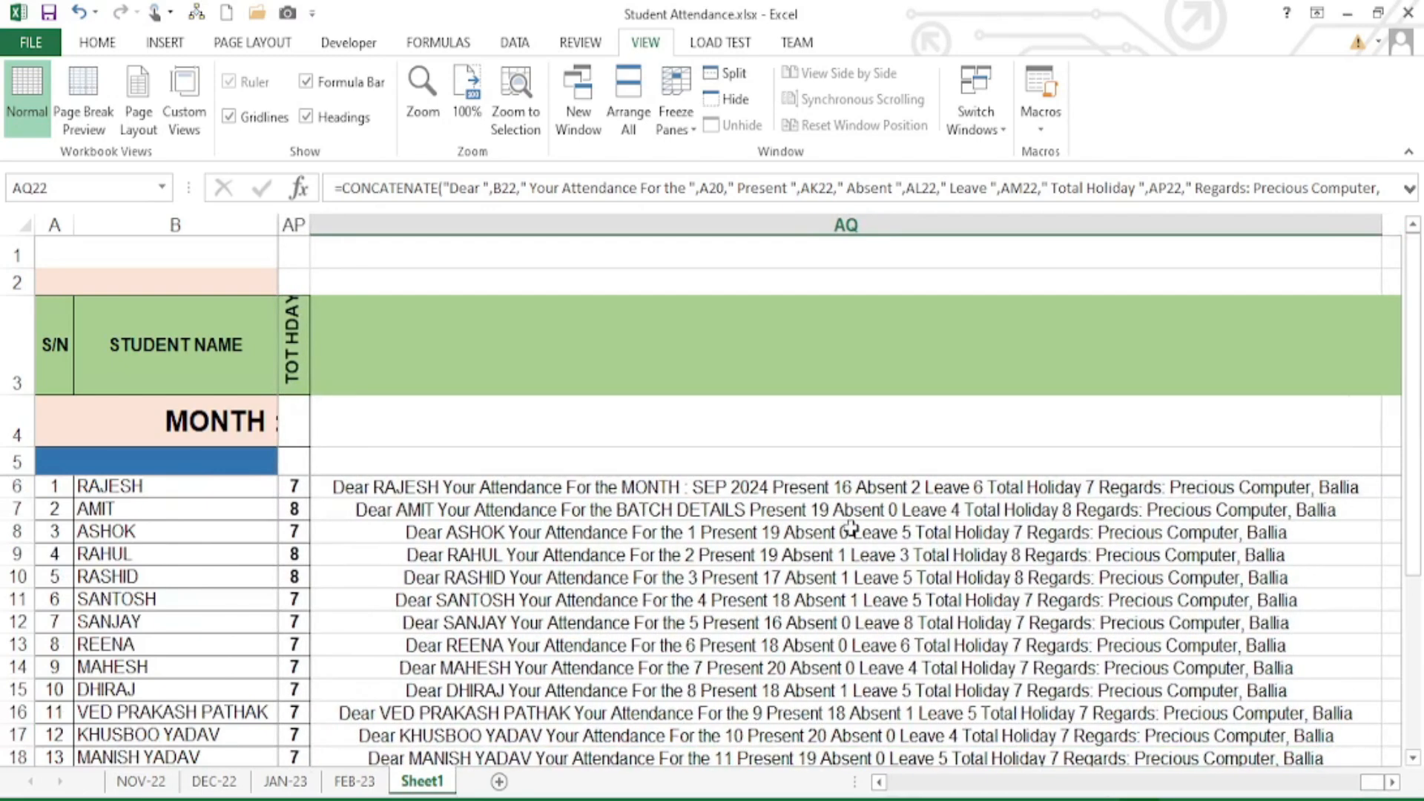
left_click(818, 488)
left_click_drag(1371, 783, 853, 782)
left_click(613, 509)
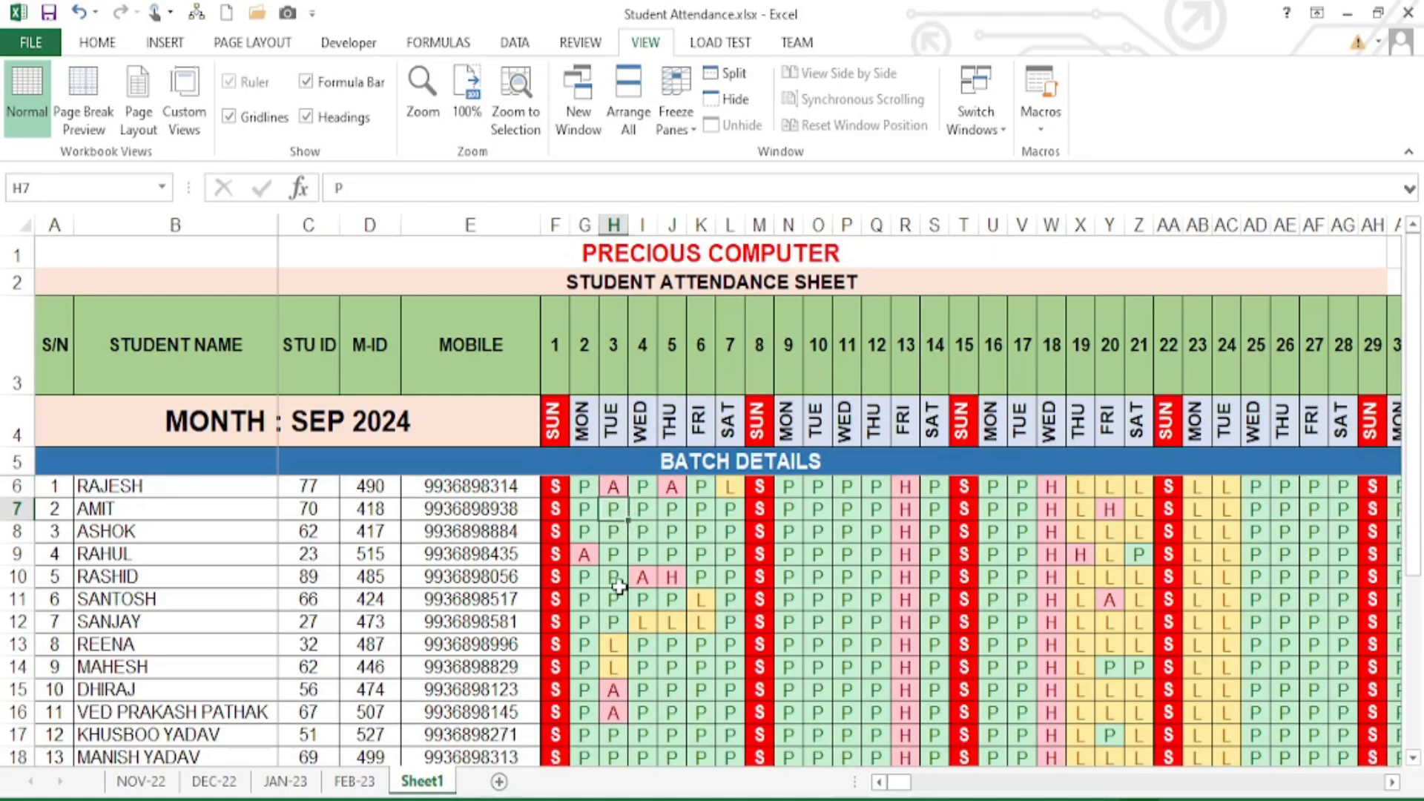
scroll(653, 571, "down", 3)
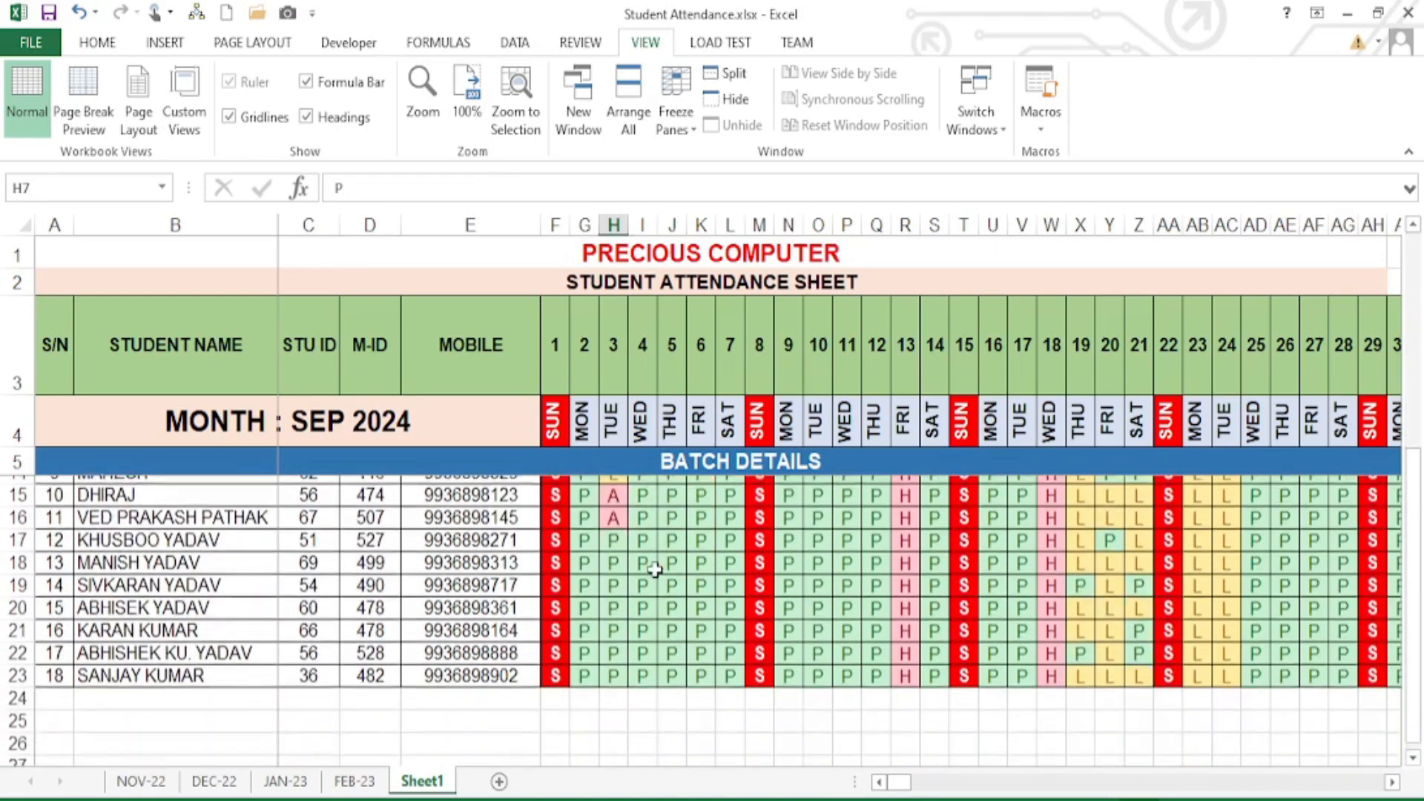
scroll(653, 594, "up", 2)
scroll(667, 594, "down", 1)
left_click(586, 644)
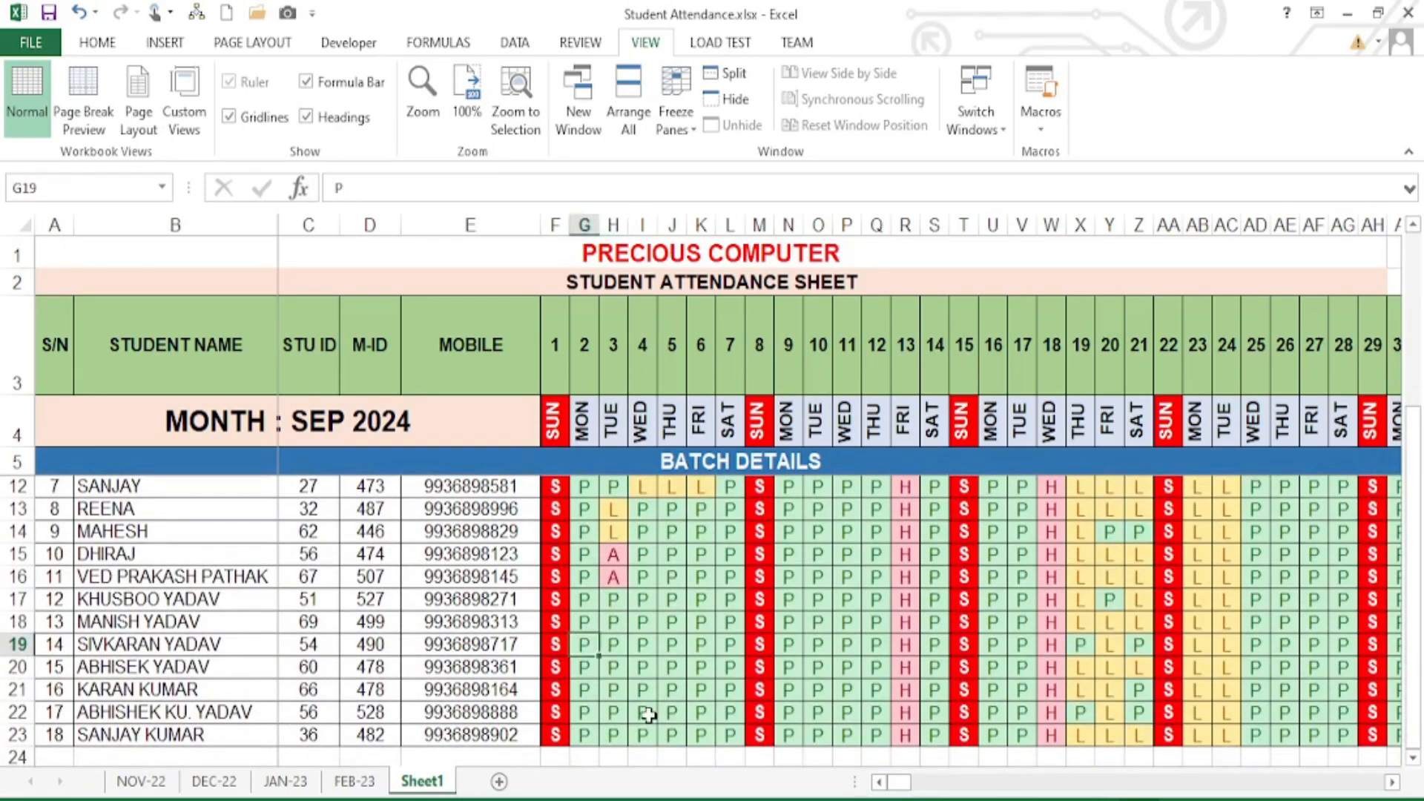
type("a")
key("Right")
key("Right")
type("a")
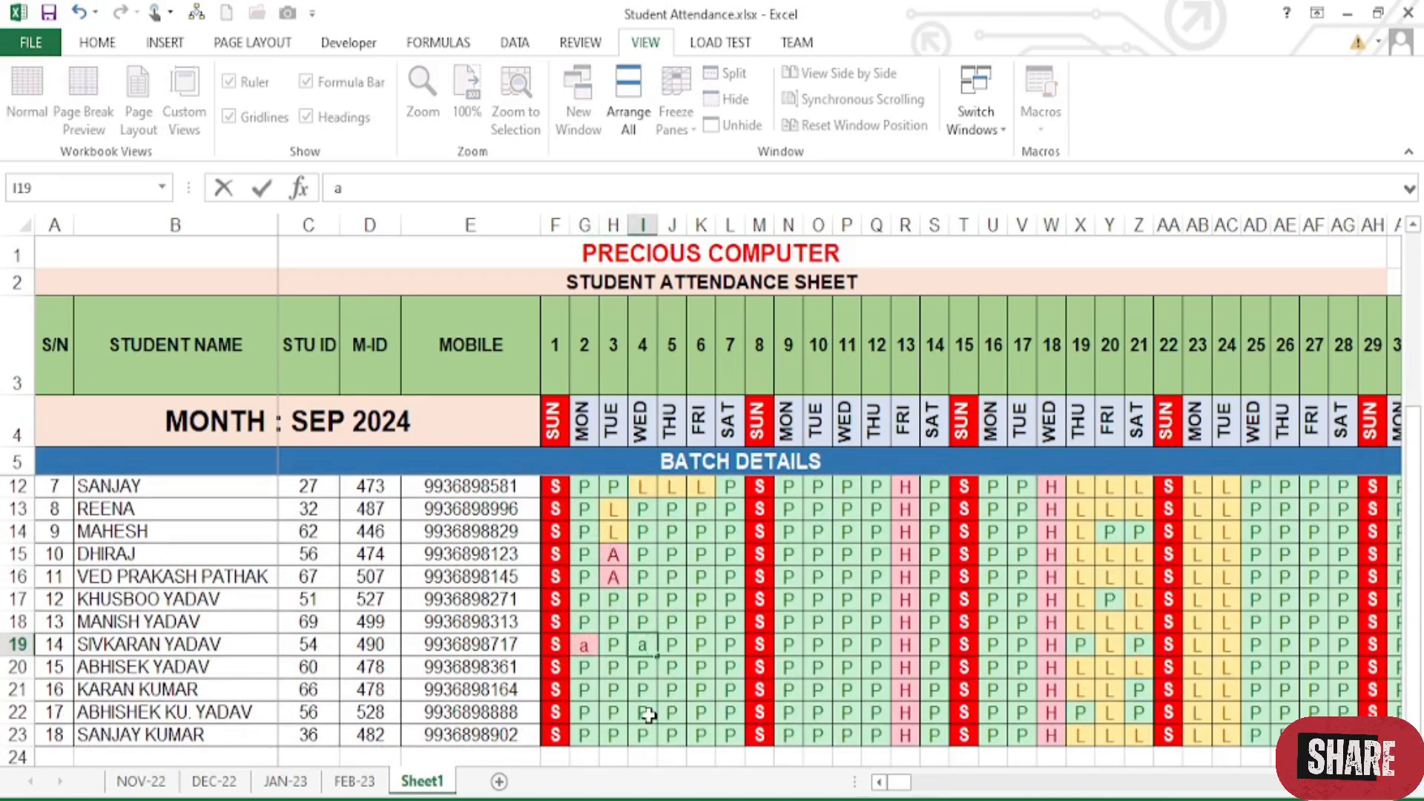
key("Right")
key("Right")
type("a")
key("Right")
key("Right")
key("Right")
key("Right")
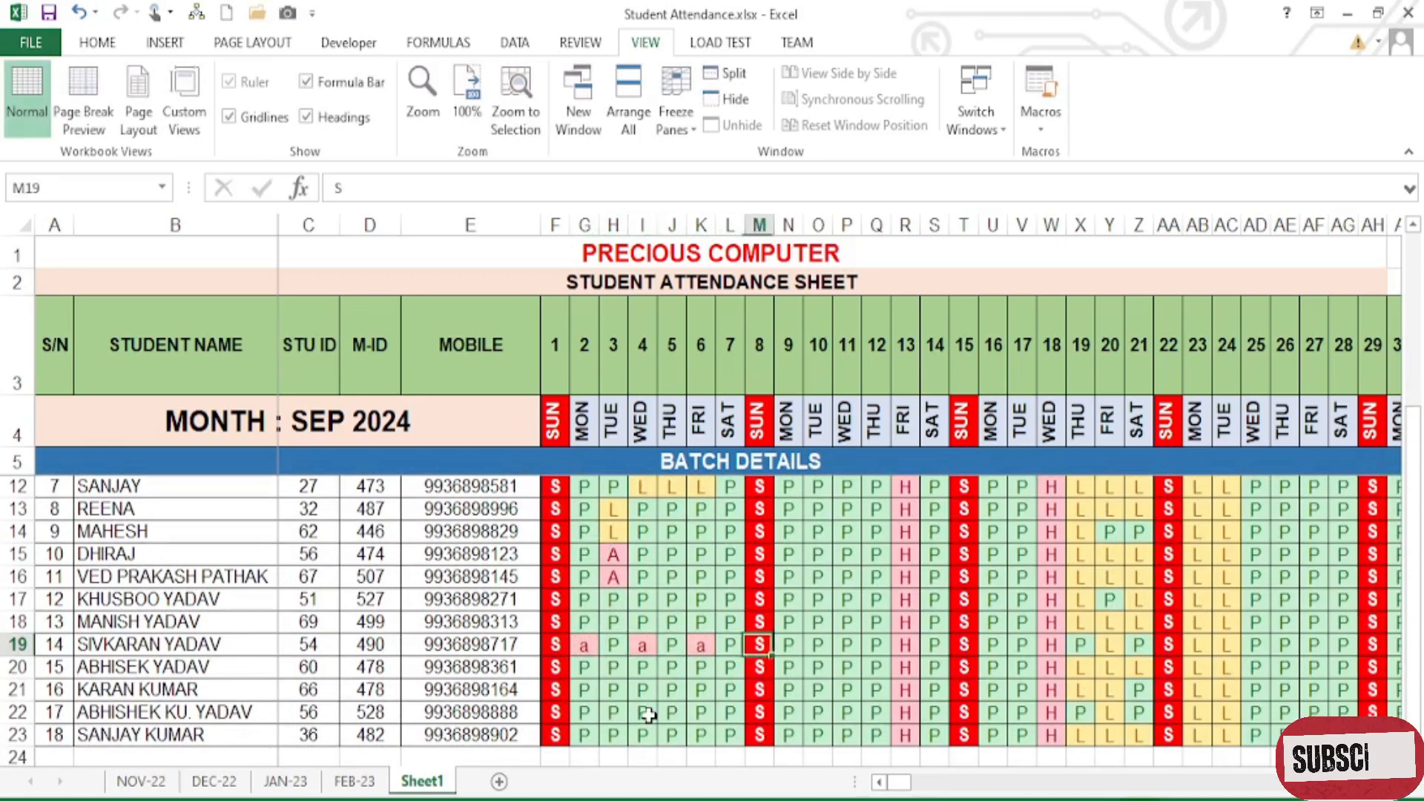
type("l")
key("Right")
type("l")
key("Right")
type("l")
key("Right")
key("Right")
key("Right")
key("Right")
key("Right")
key("Right")
key("Right")
key("Right")
key("Right")
key("Right")
key("Right")
key("Right")
key("Right")
key("Right")
key("Right")
key("Right")
key("Right")
key("Right")
key("Right")
key("Right")
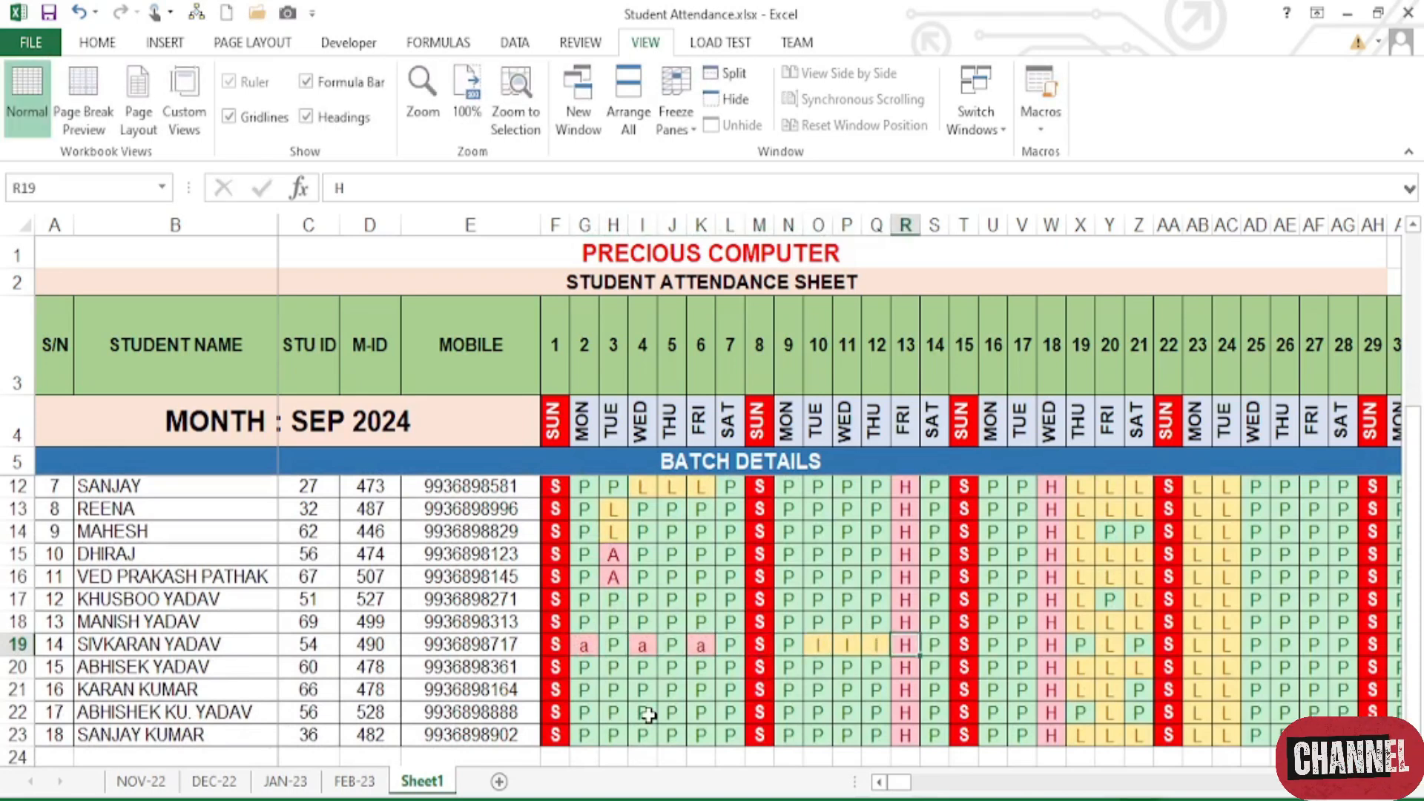
key("Right")
key("Right")
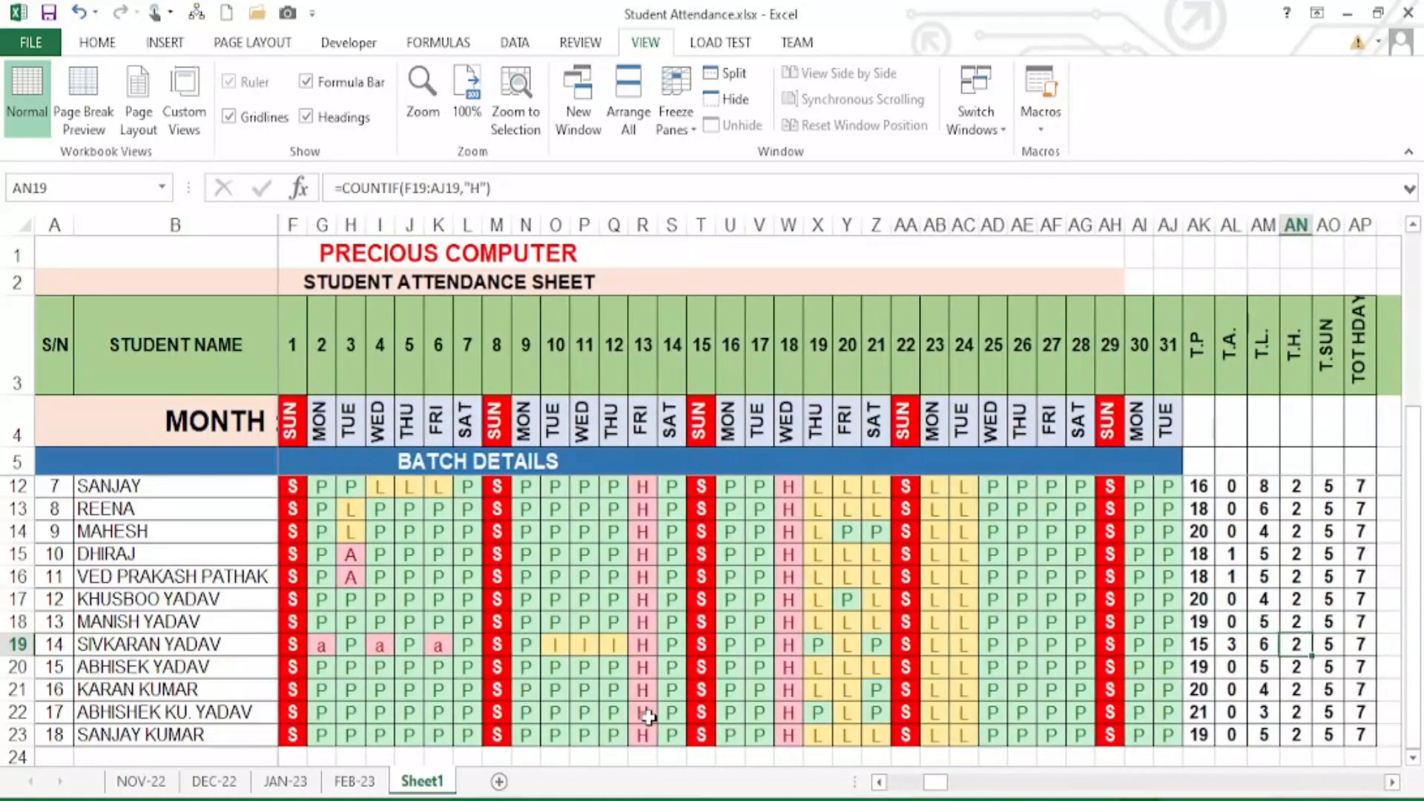
key("Right")
- Set SIVKARAN's day 17 to leave, days 20 and 23 present, and ABHISEK's day 24 present
left_click(757, 650)
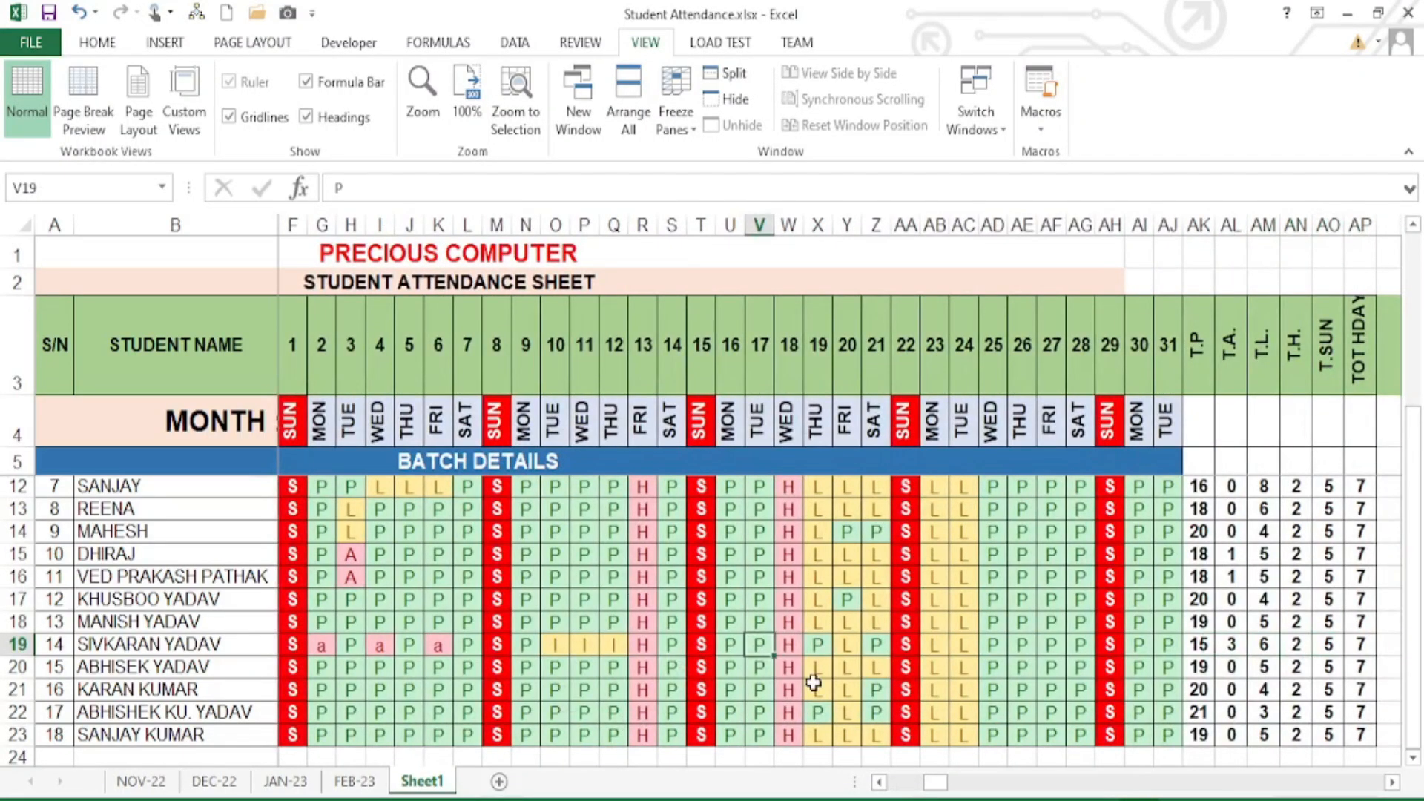
type("l")
left_click(853, 651)
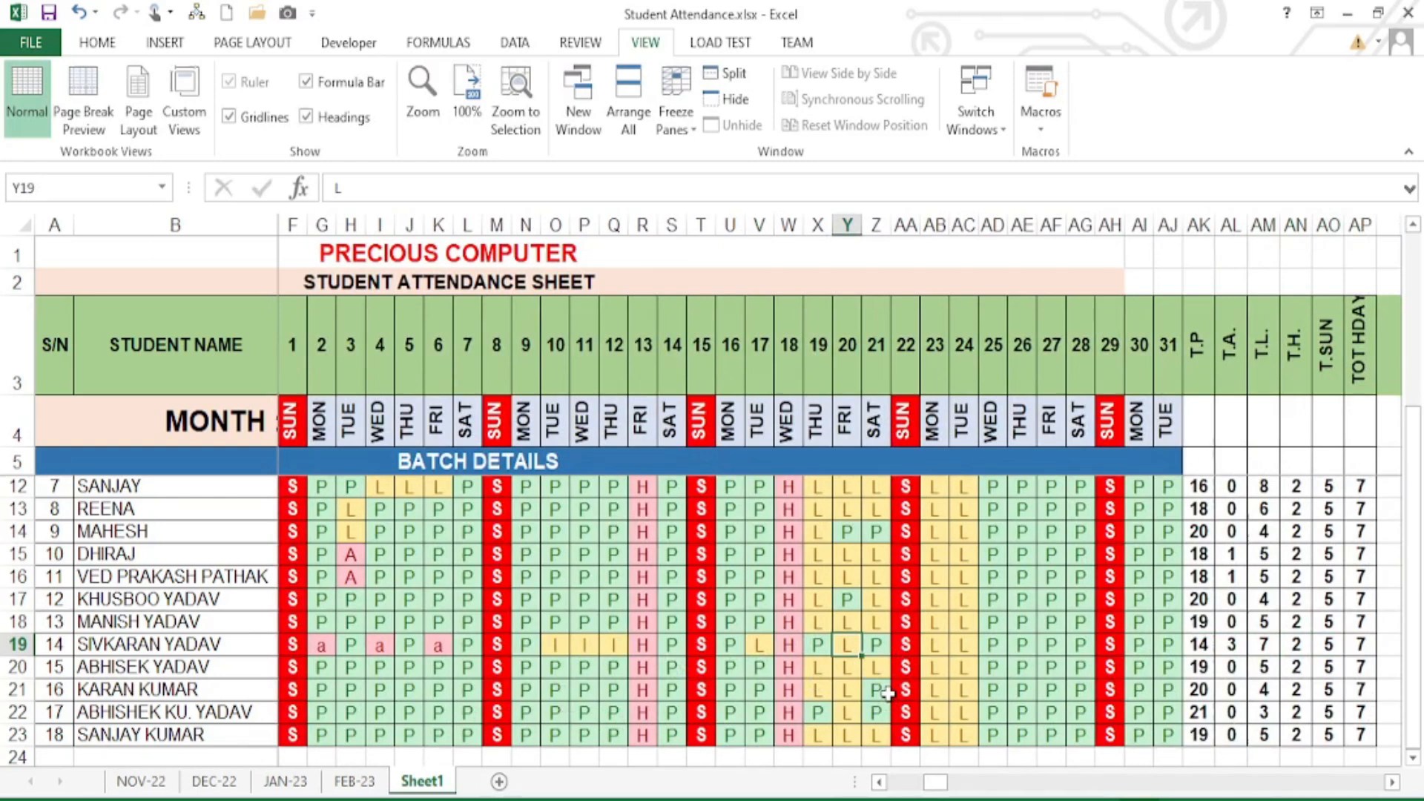
type("p")
left_click(963, 668)
type("p")
left_click(936, 646)
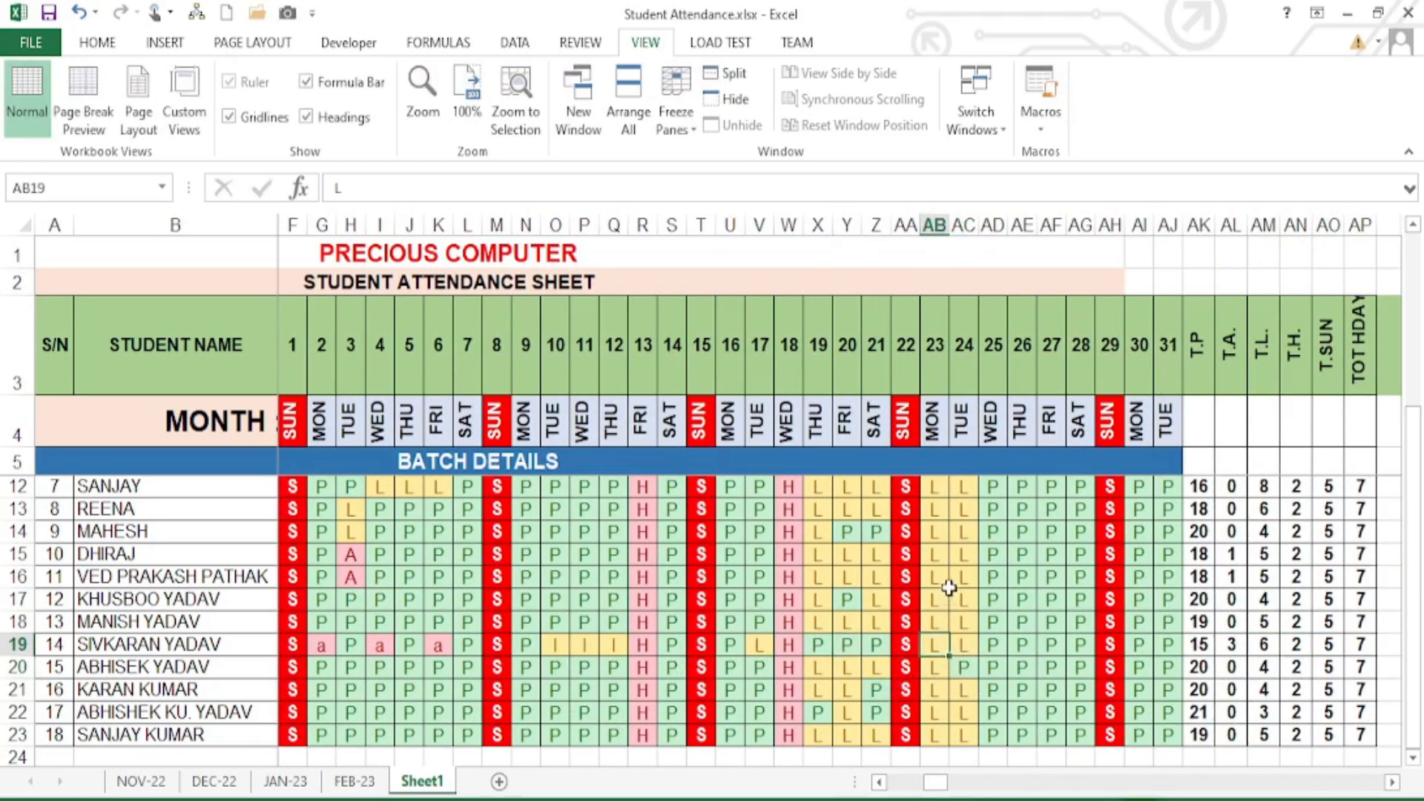
type("p")
left_click(936, 555)
type("p")
left_click(964, 553)
type("p")
left_click(964, 535)
type("p")
left_click(584, 555)
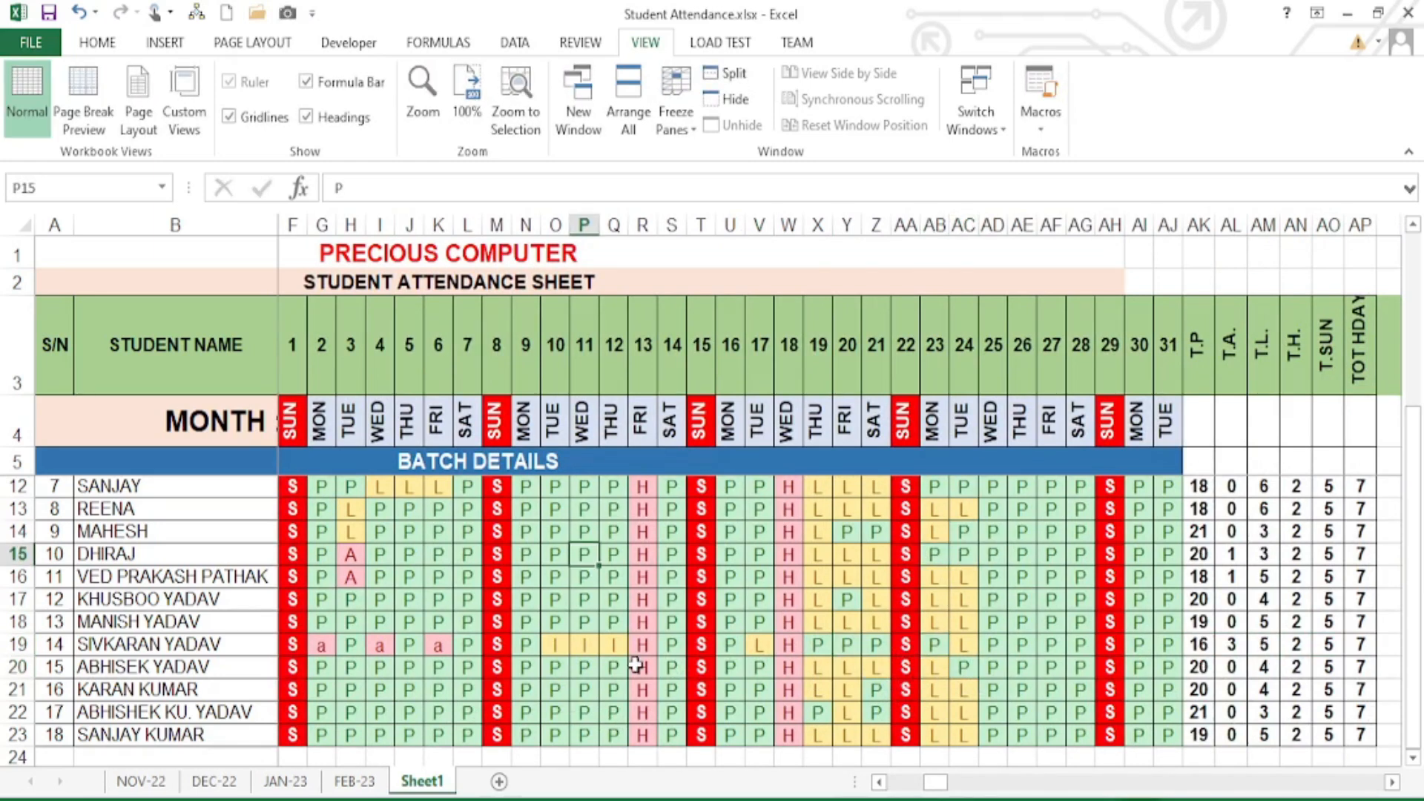